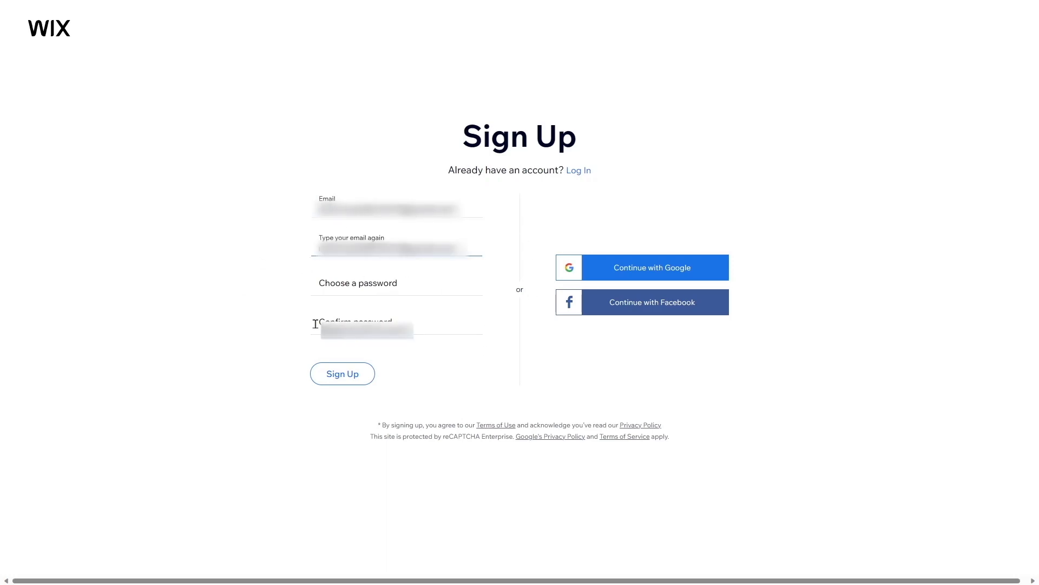
Enter and confirm the account password on the sign-up form and submit the registration
click(350, 286)
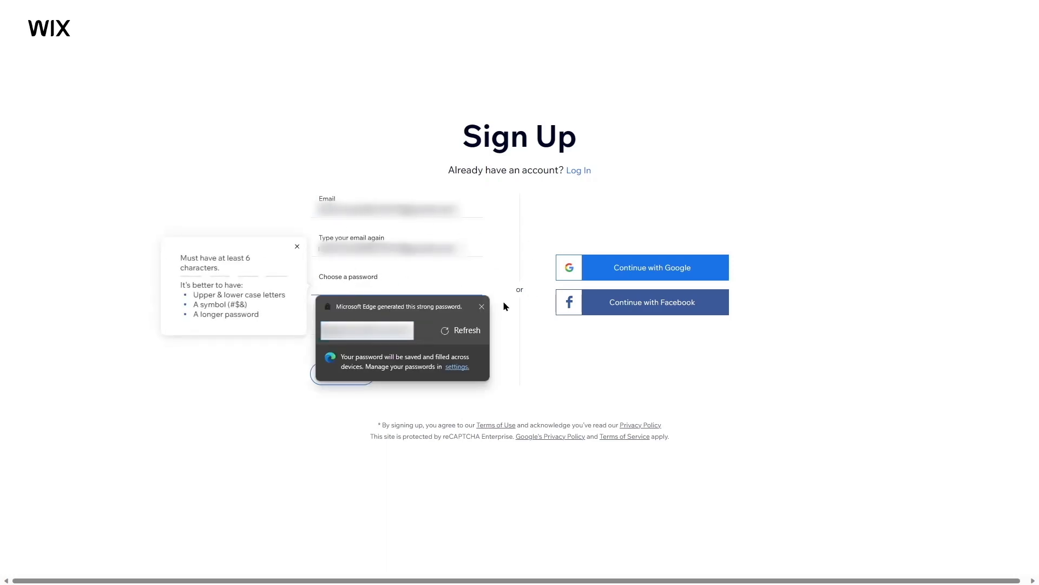
click(375, 288)
click(324, 327)
click(344, 378)
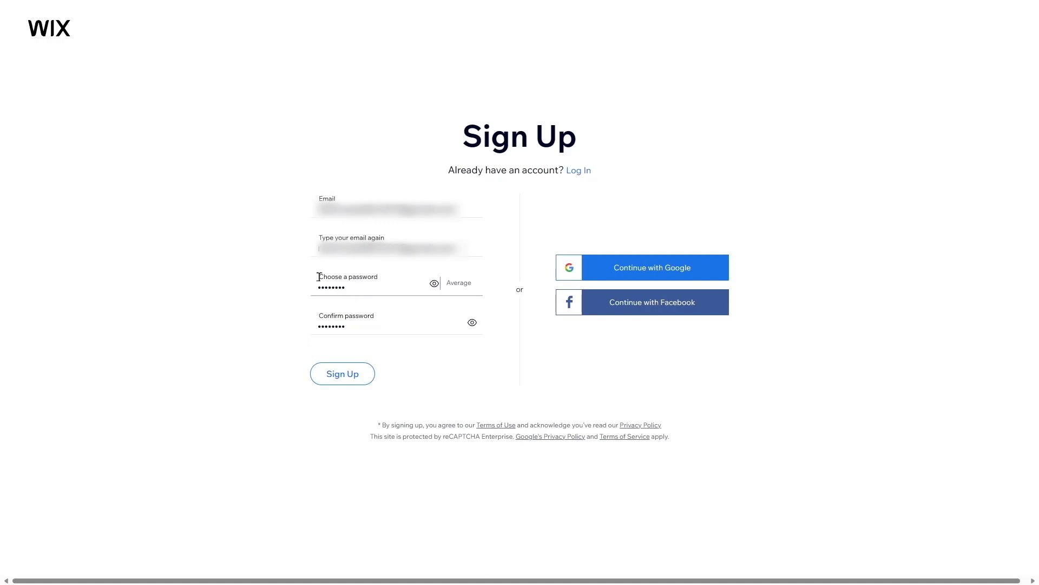
click(339, 384)
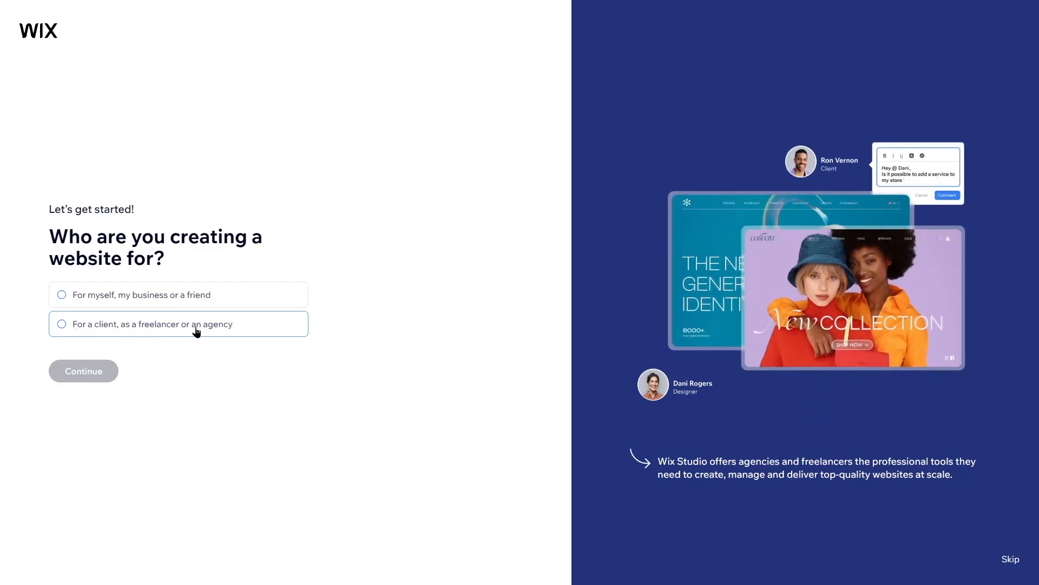
Specify that the website is for myself, my business or a friend, and proceed with the setup without AI
click(85, 299)
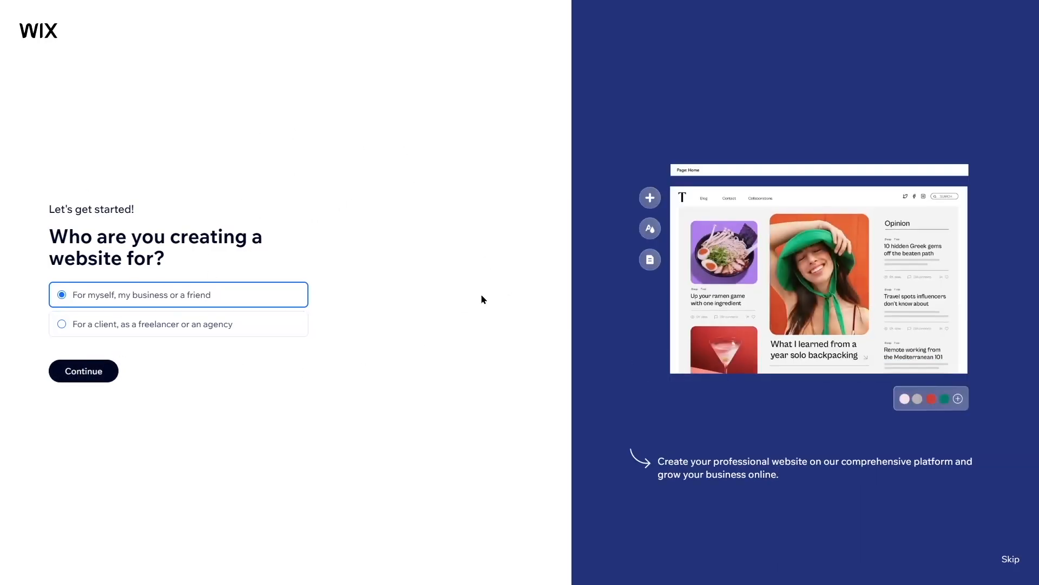
click(77, 379)
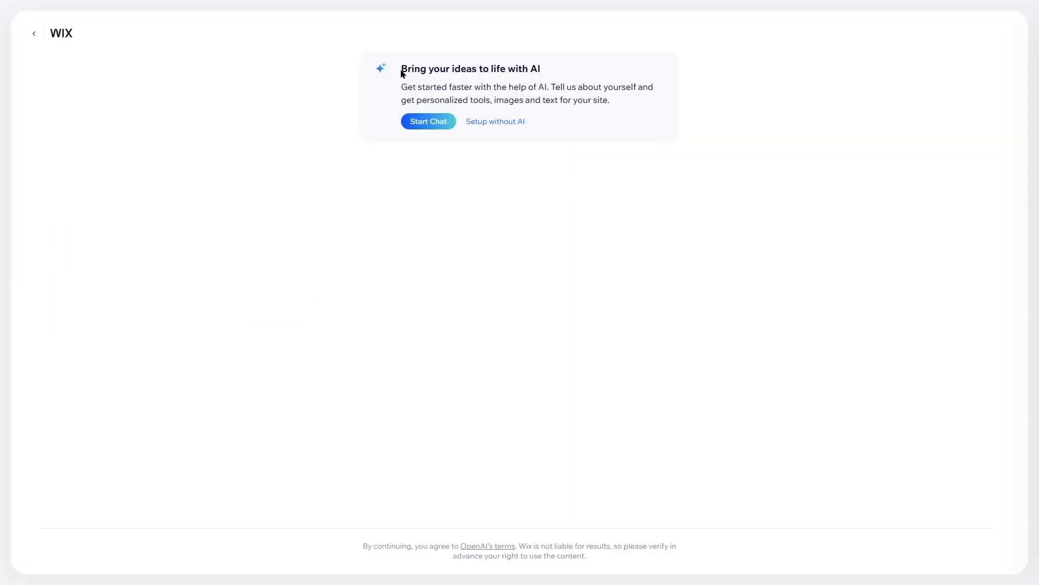
drag(402, 72, 543, 68)
click(486, 97)
click(481, 124)
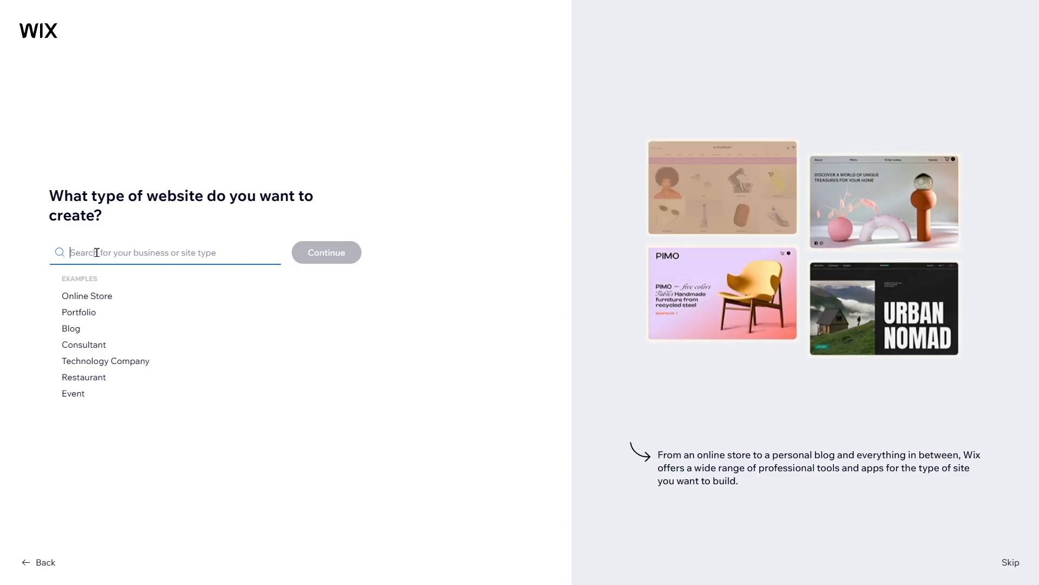
Search the site types for "business", choose Business as the website type and continue
text(business)
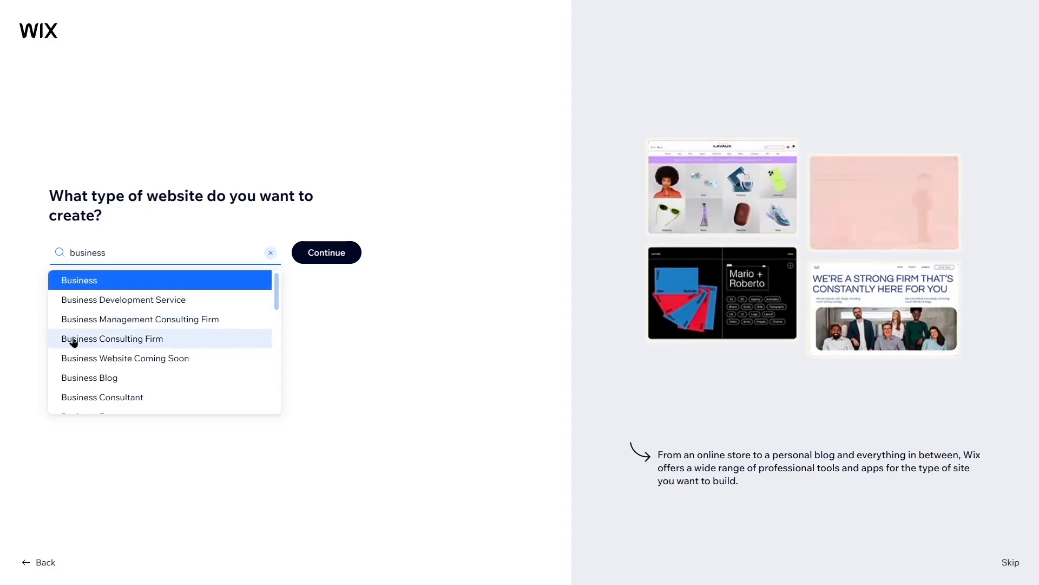
scroll(136, 350, down, 5)
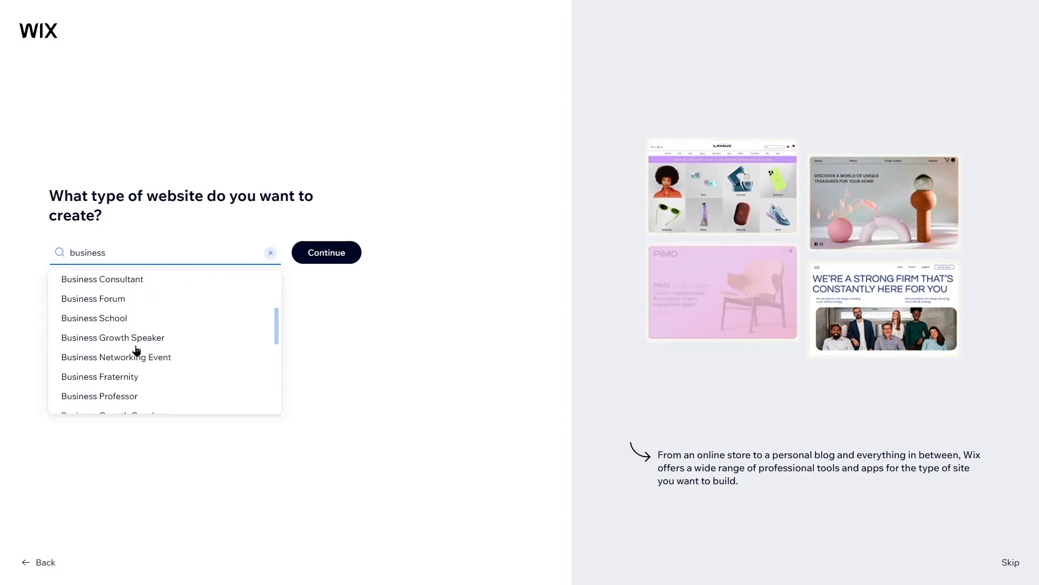
scroll(136, 352, down, 4)
scroll(185, 374, up, 6)
scroll(185, 373, up, 3)
click(89, 278)
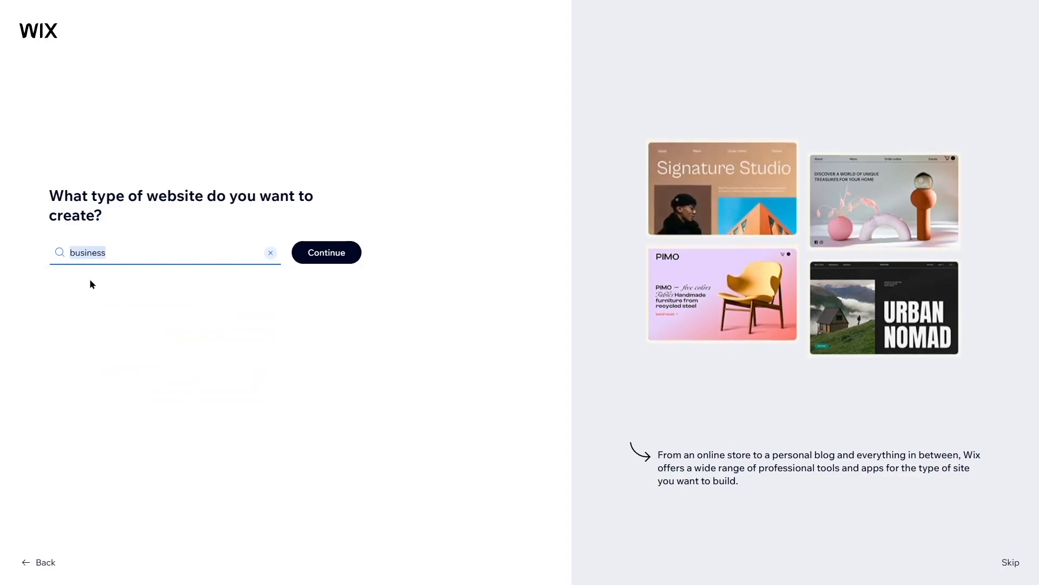
click(331, 262)
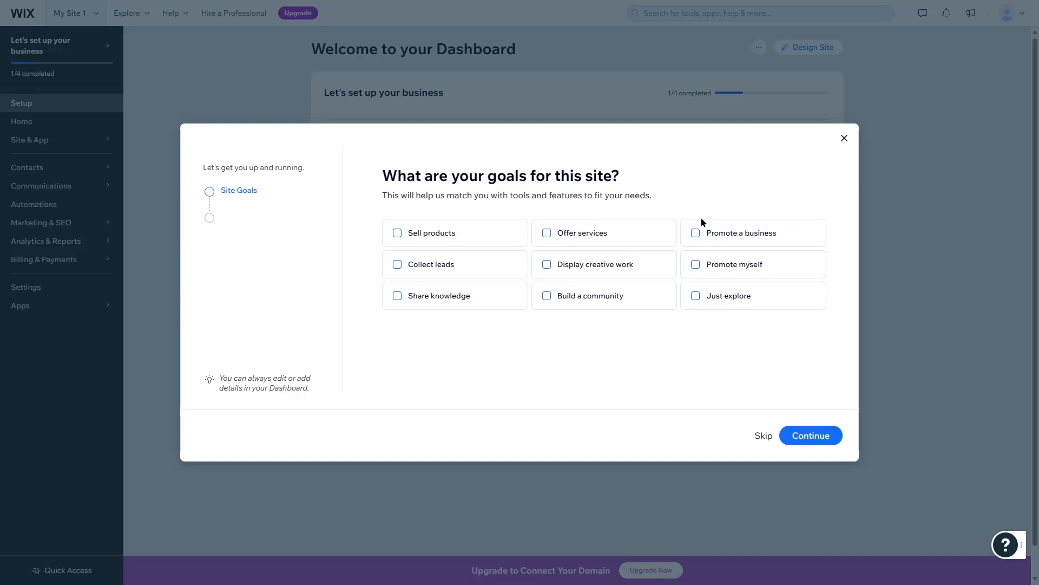
Set the site goals to Offer services and Promote a business, and continue to the dashboard
click(576, 238)
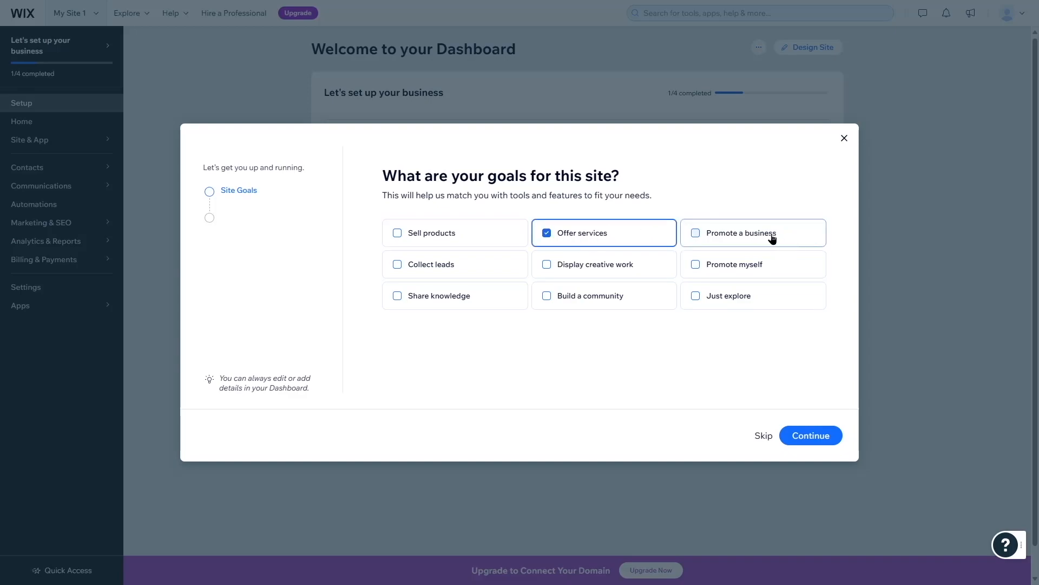
click(750, 238)
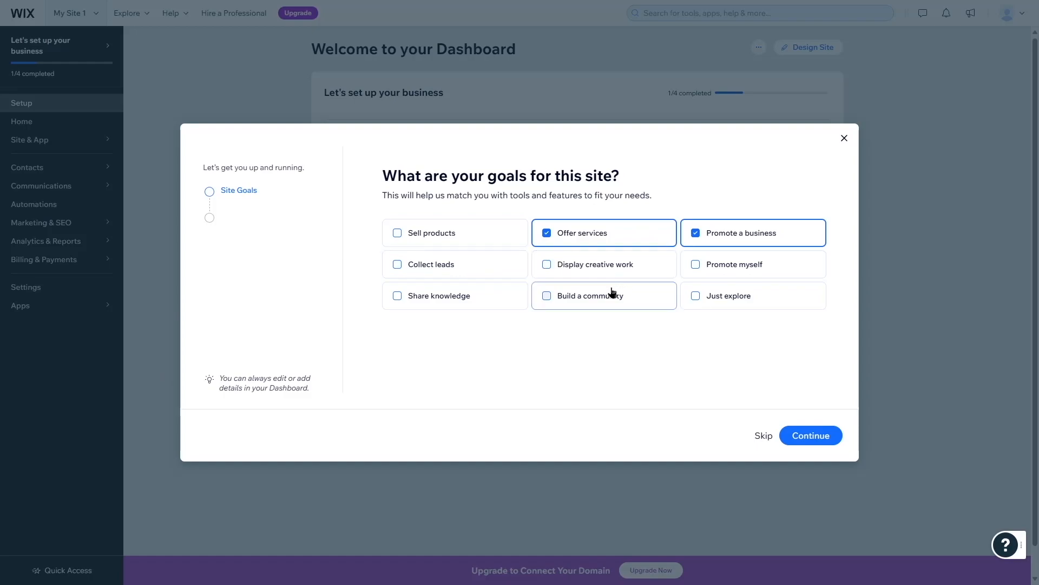
click(821, 445)
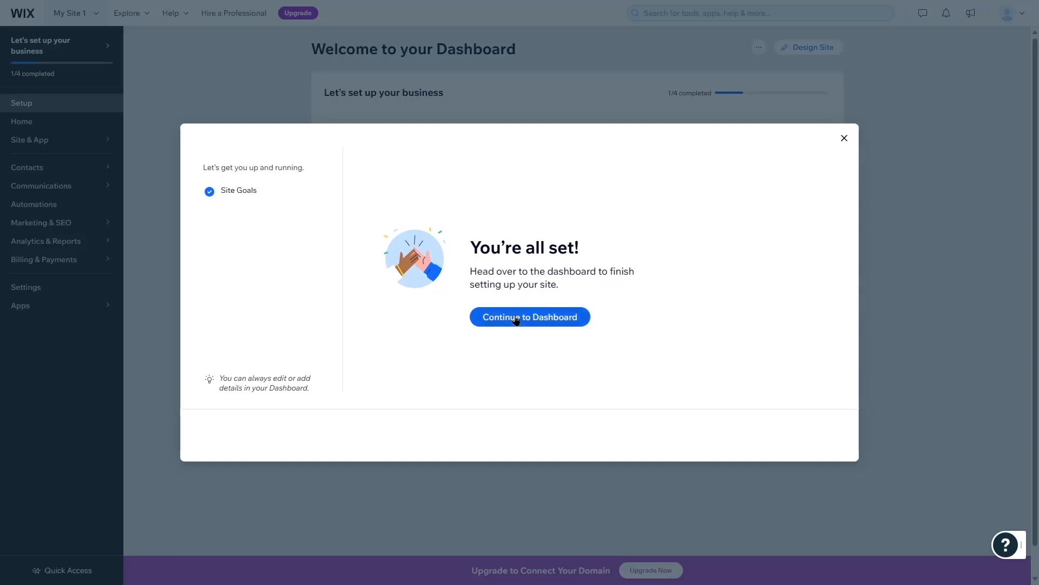
click(501, 324)
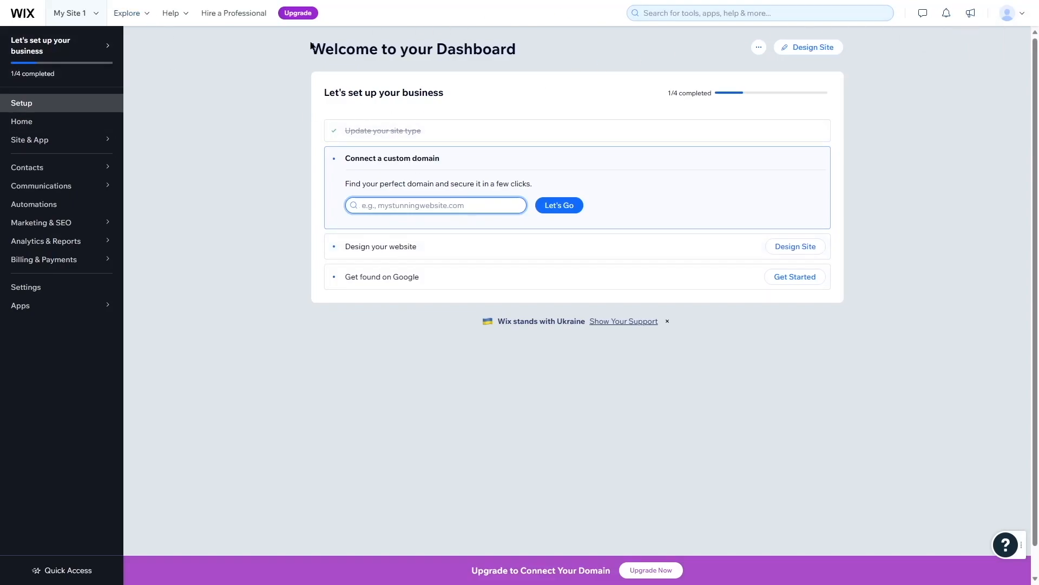
Look through the site list, the Explore and Help options and the business setup progress
click(100, 21)
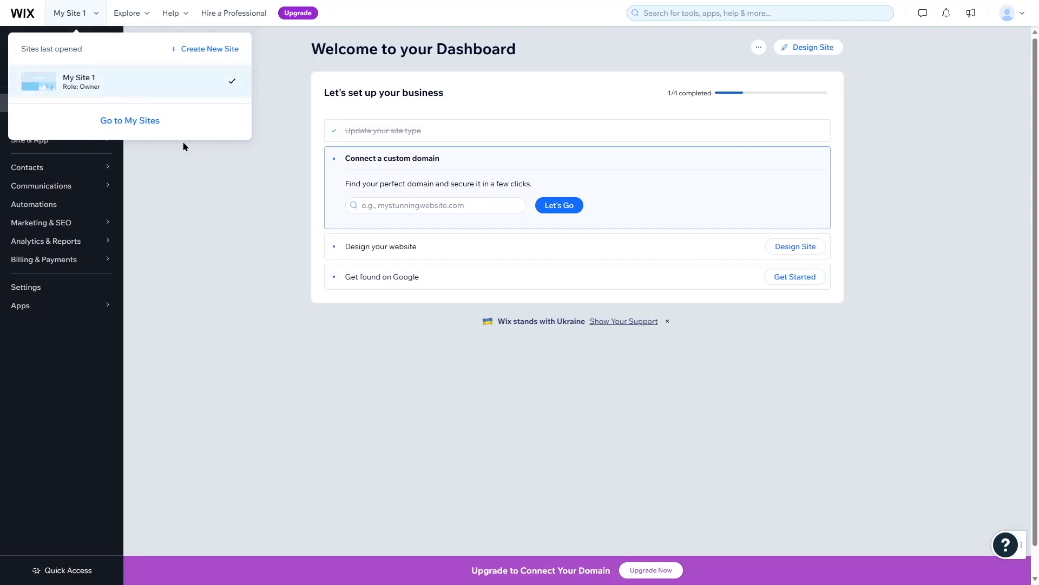
click(255, 225)
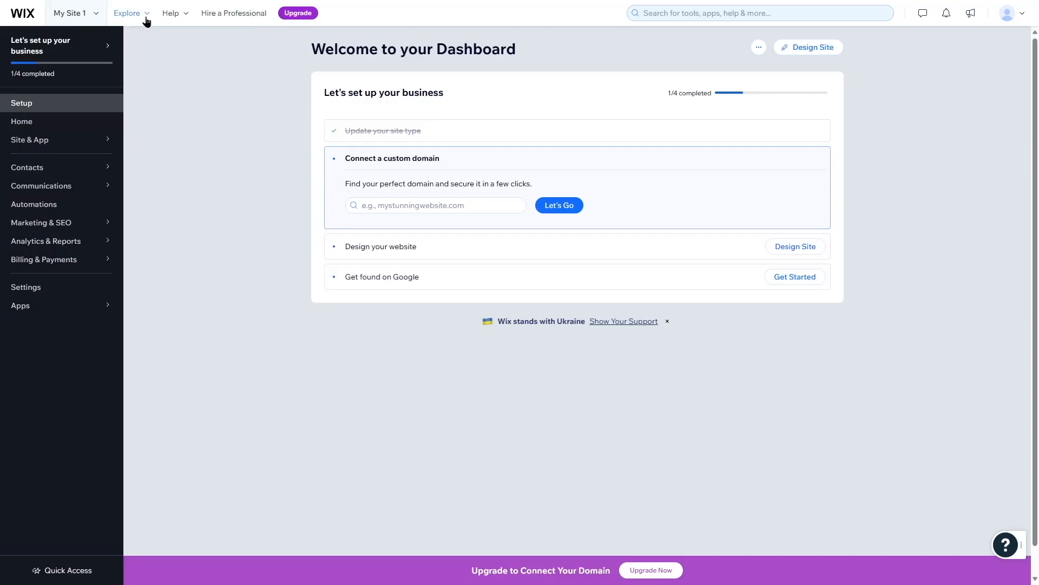
mouse_move(146, 21)
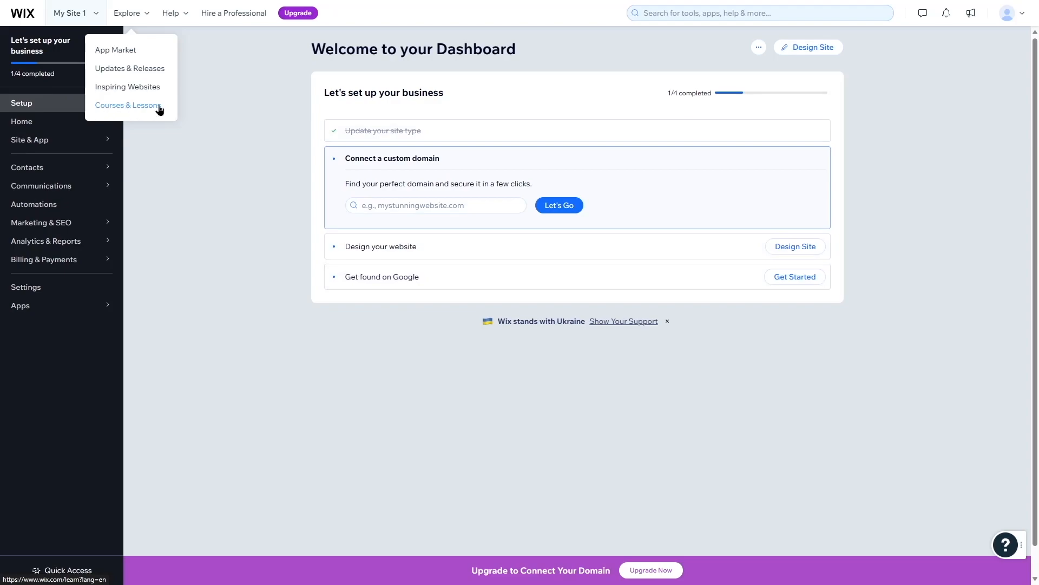
click(186, 17)
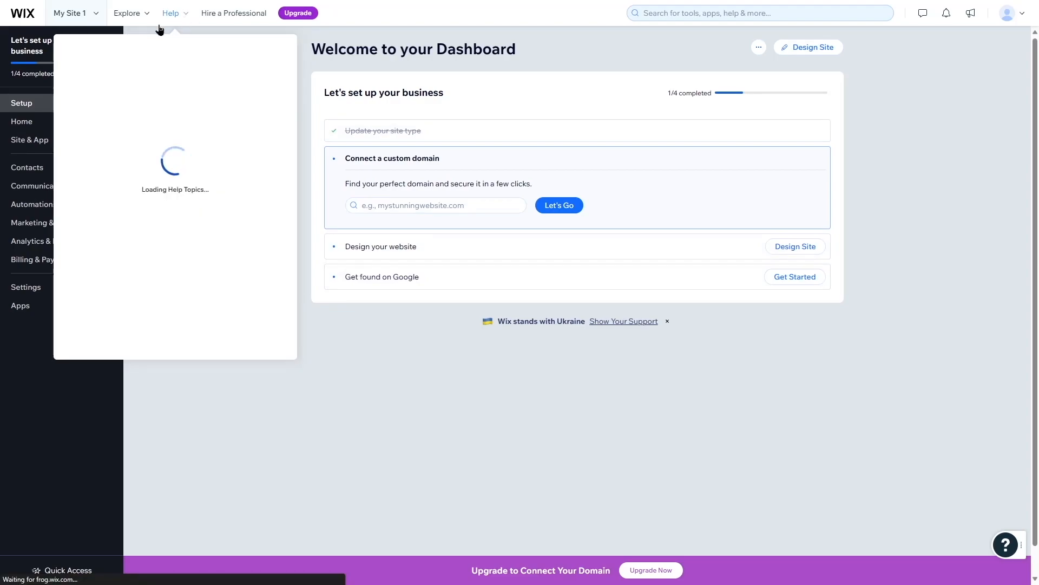
click(189, 15)
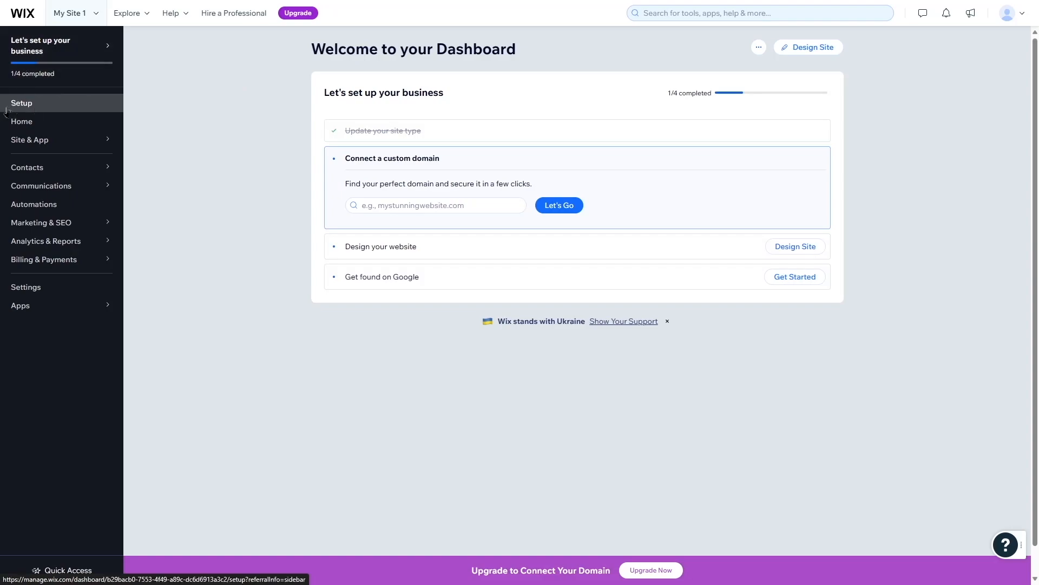
drag(670, 93, 719, 96)
click(574, 99)
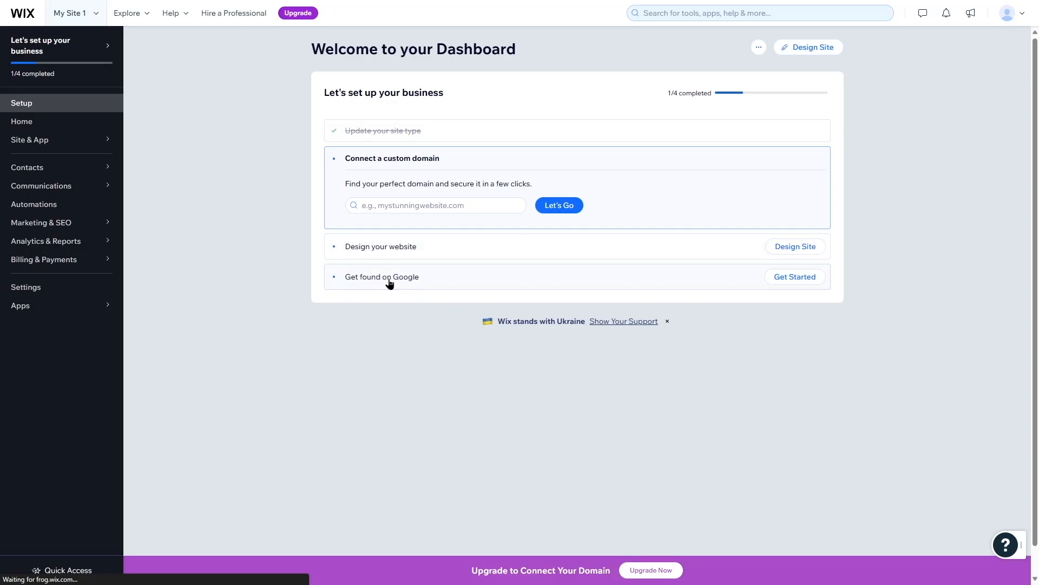
Open the dashboard's Home page and review the site sessions area under Analytics
click(10, 127)
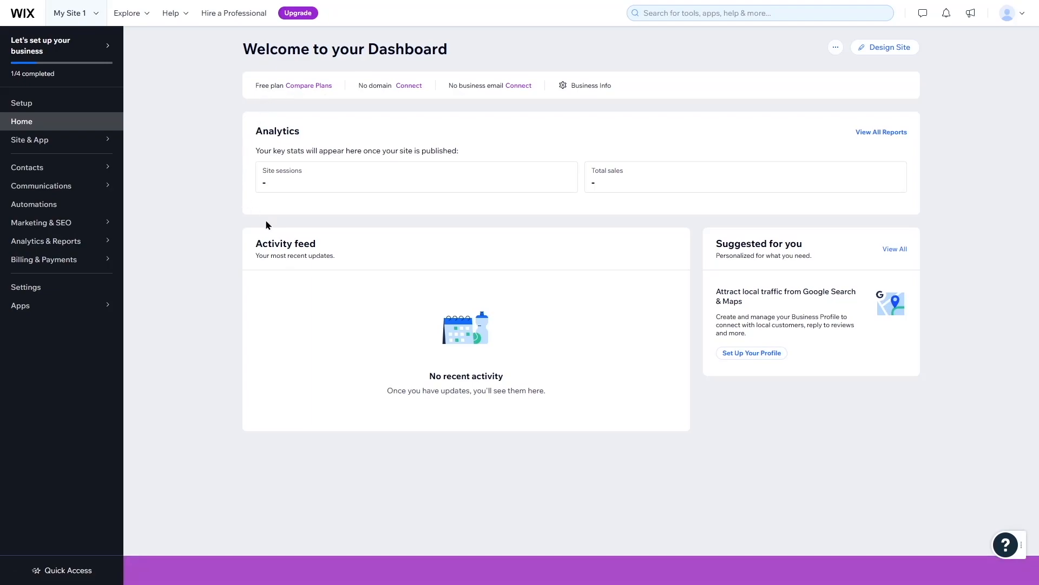
drag(262, 169, 330, 174)
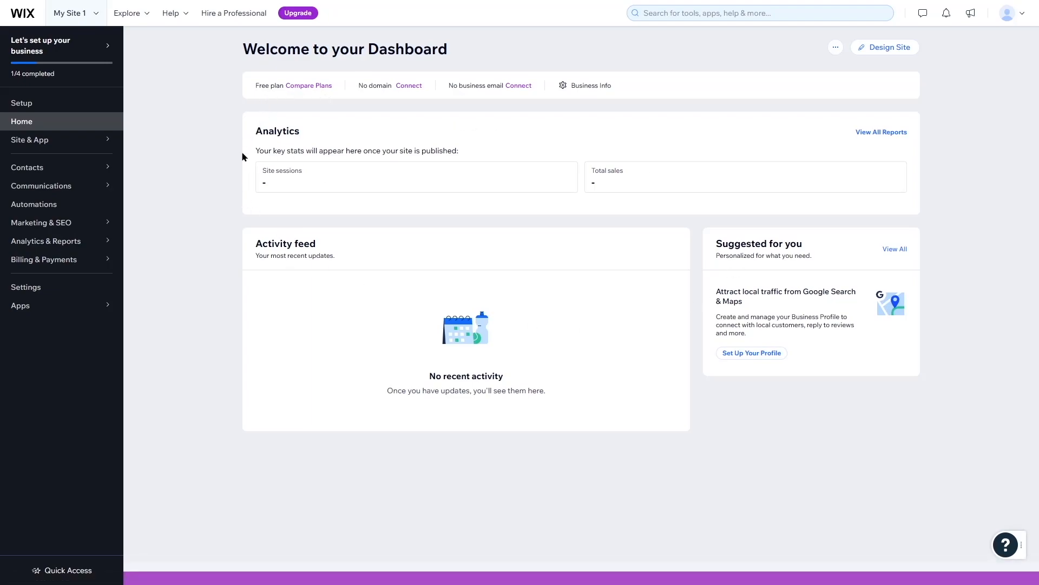
drag(263, 171, 331, 174)
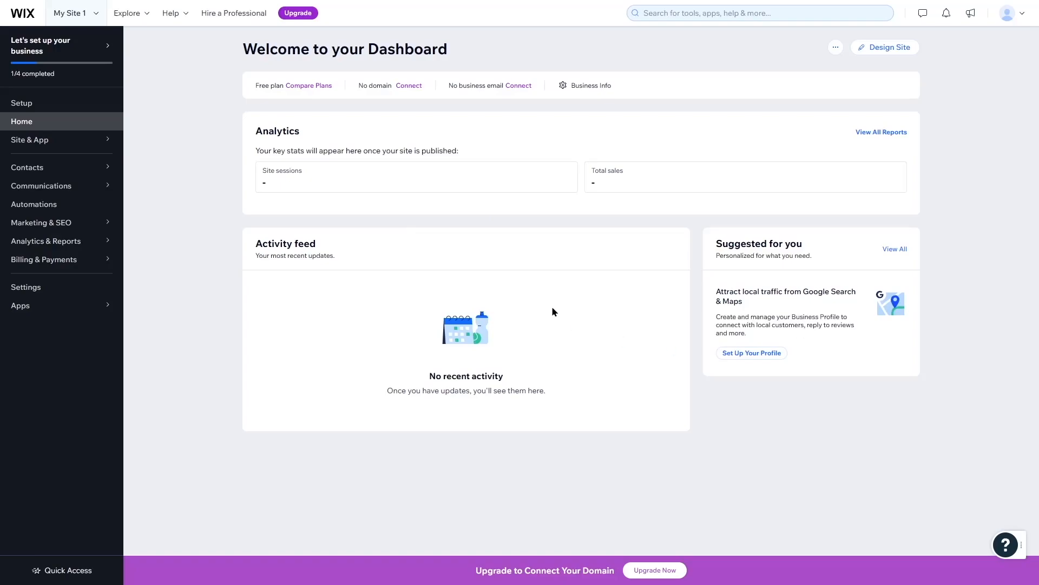
Review the Website, Mobile App and Logo & Brand pages under Site & App
mouse_move(70, 145)
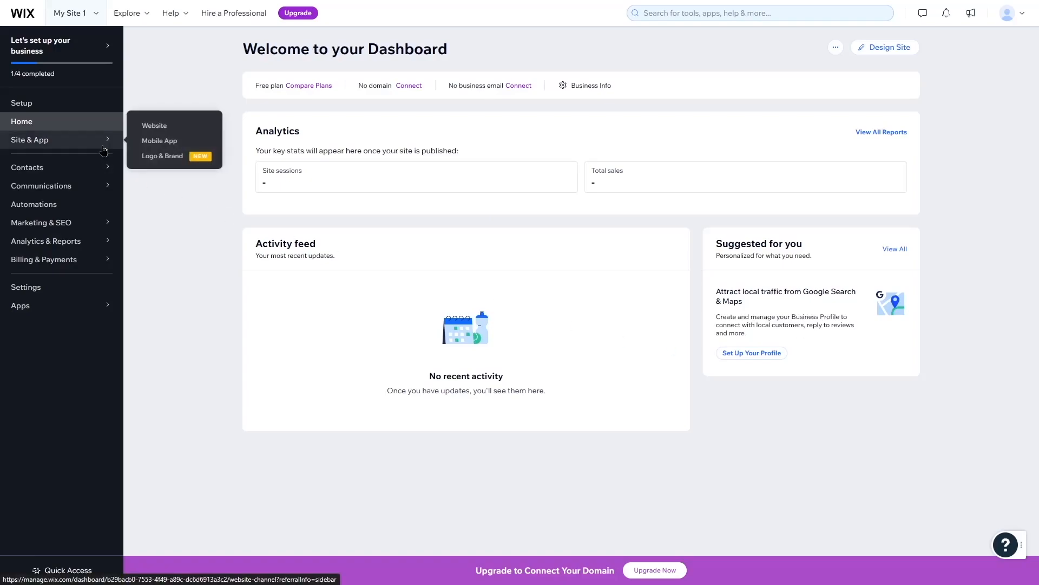
click(71, 145)
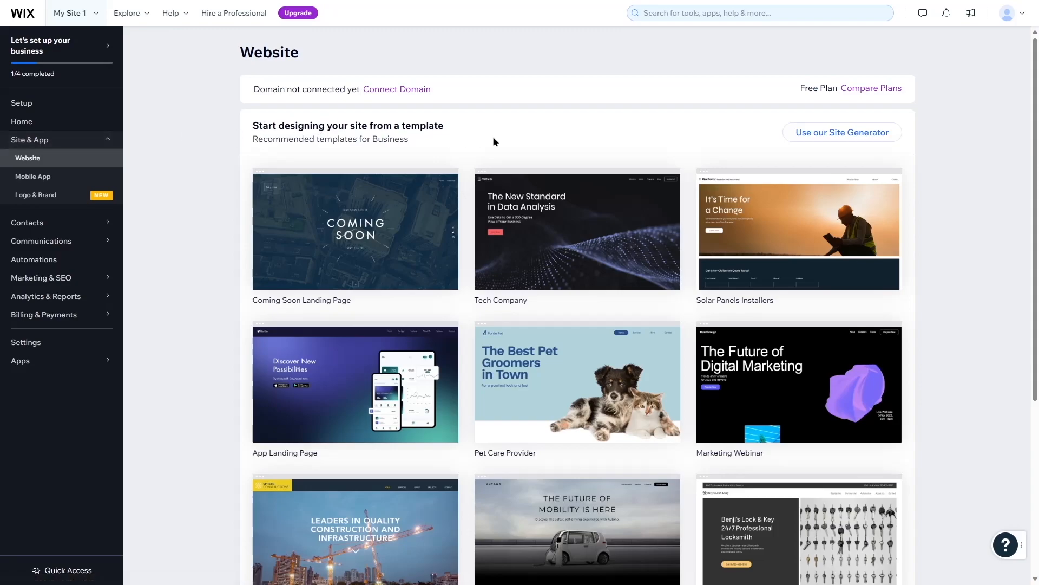
scroll(650, 228, down, 3)
scroll(790, 514, up, 3)
click(21, 179)
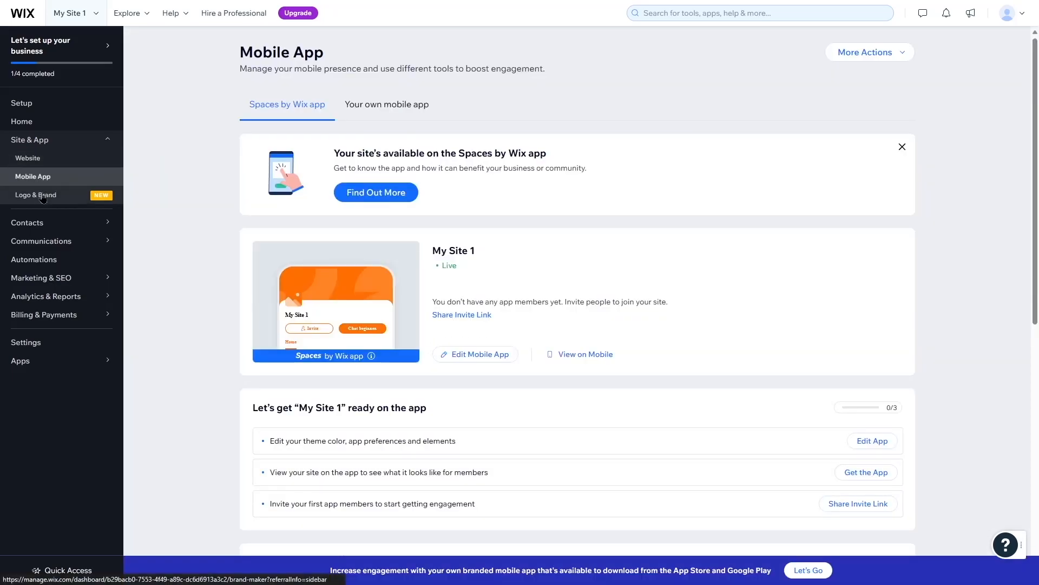
click(42, 197)
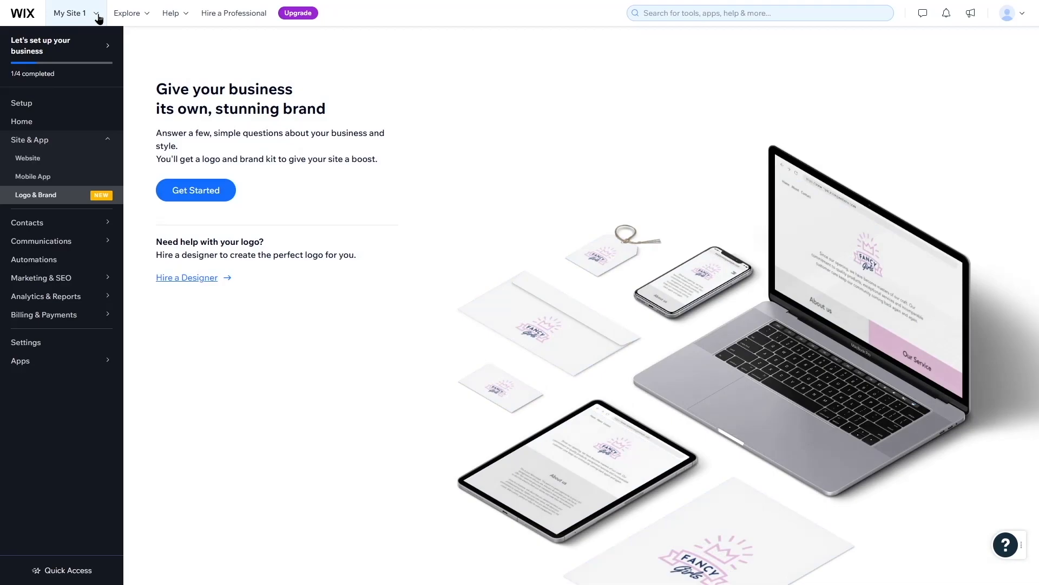
Go to the My Sites overview, view the actions available for My Site 1 and reopen its dashboard
click(97, 16)
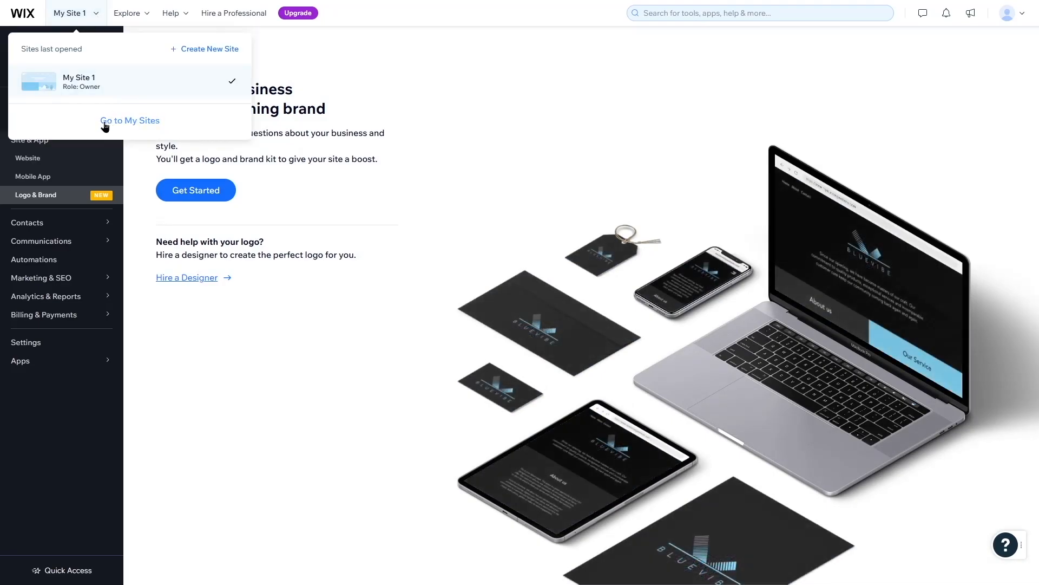
click(128, 122)
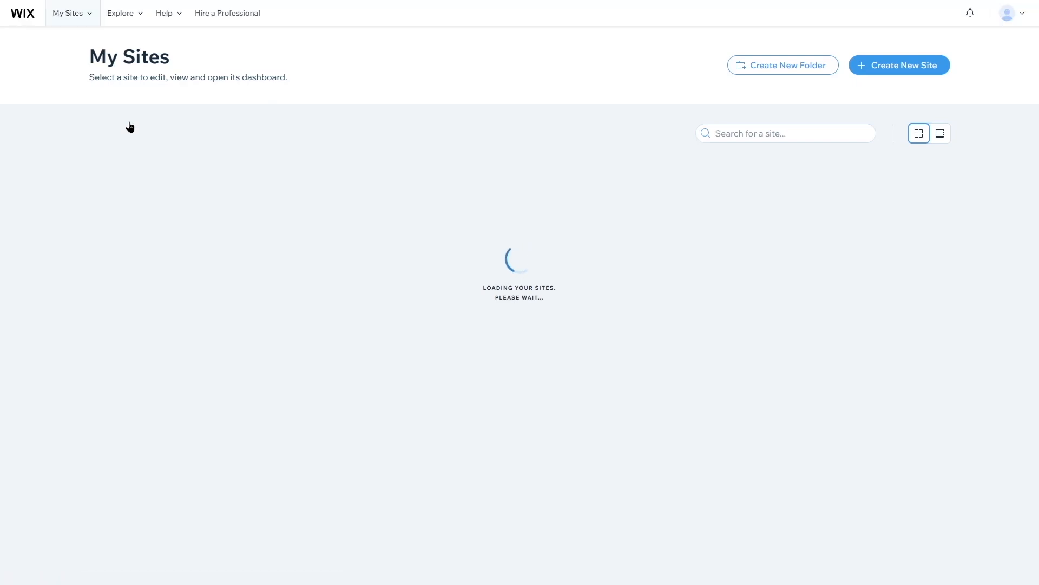
mouse_move(190, 302)
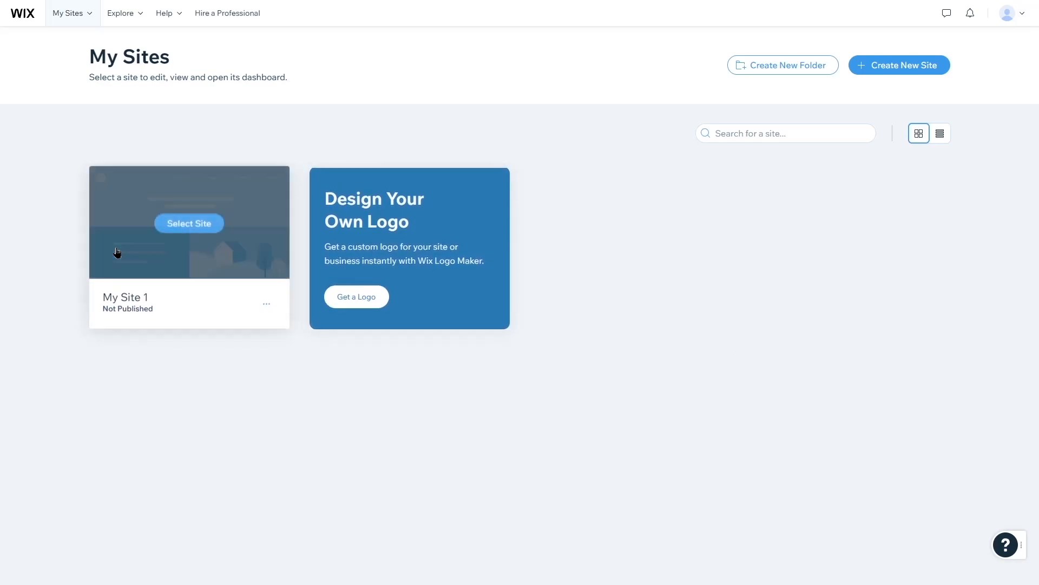
click(266, 303)
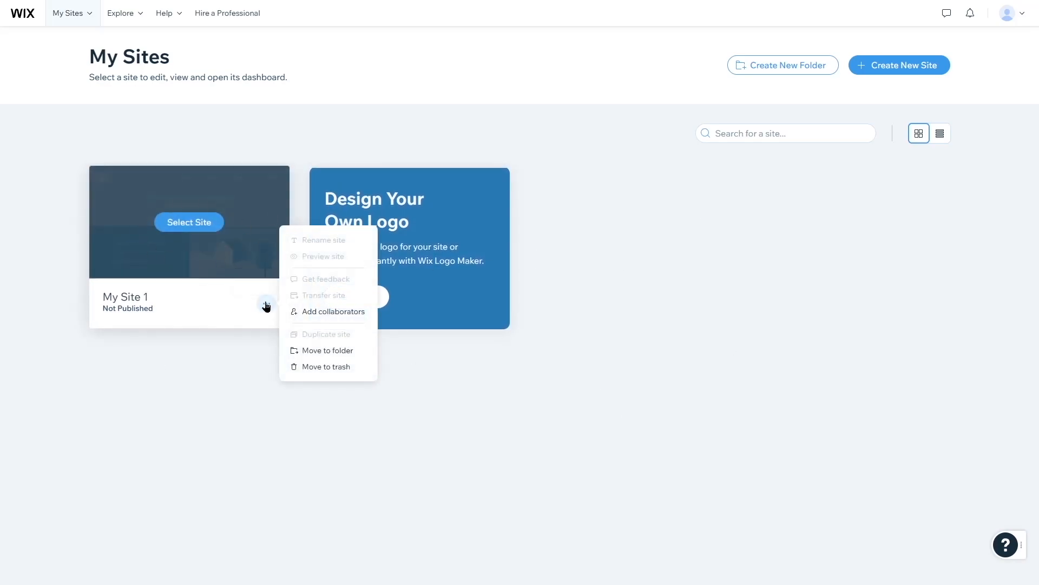
click(170, 226)
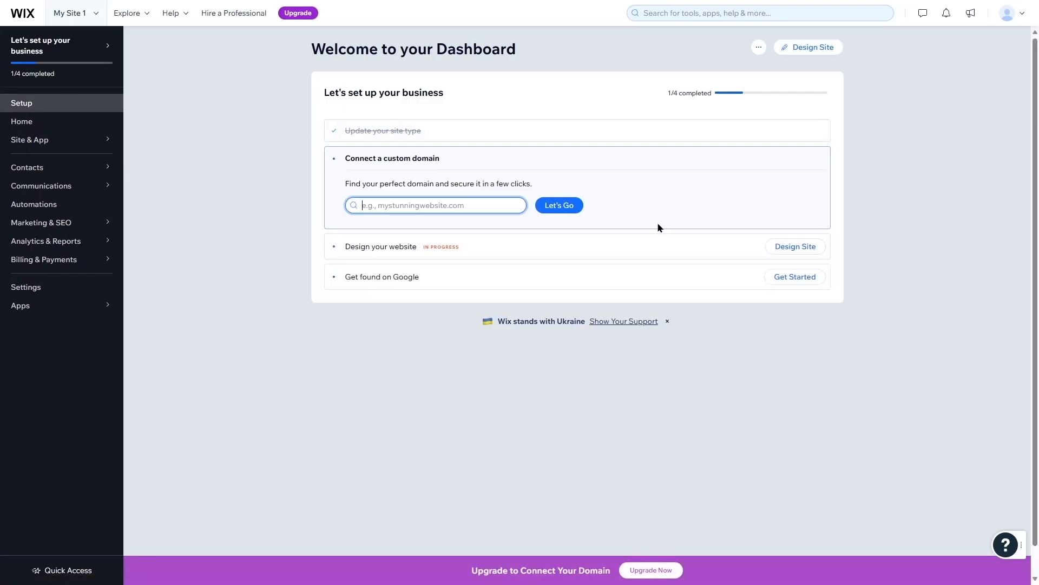
View the site's Settings page and return to the business setup checklist
click(314, 184)
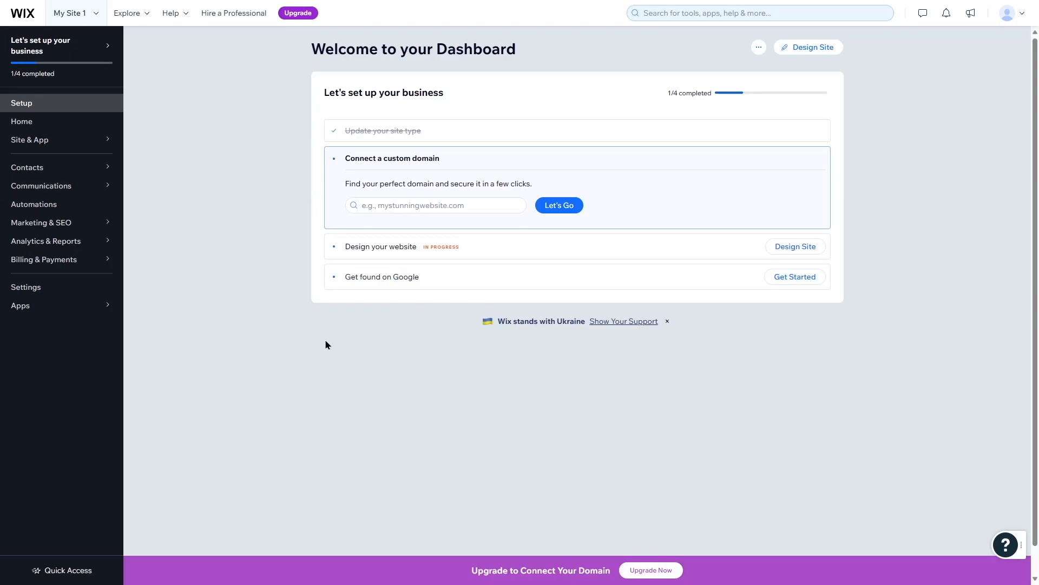
click(30, 291)
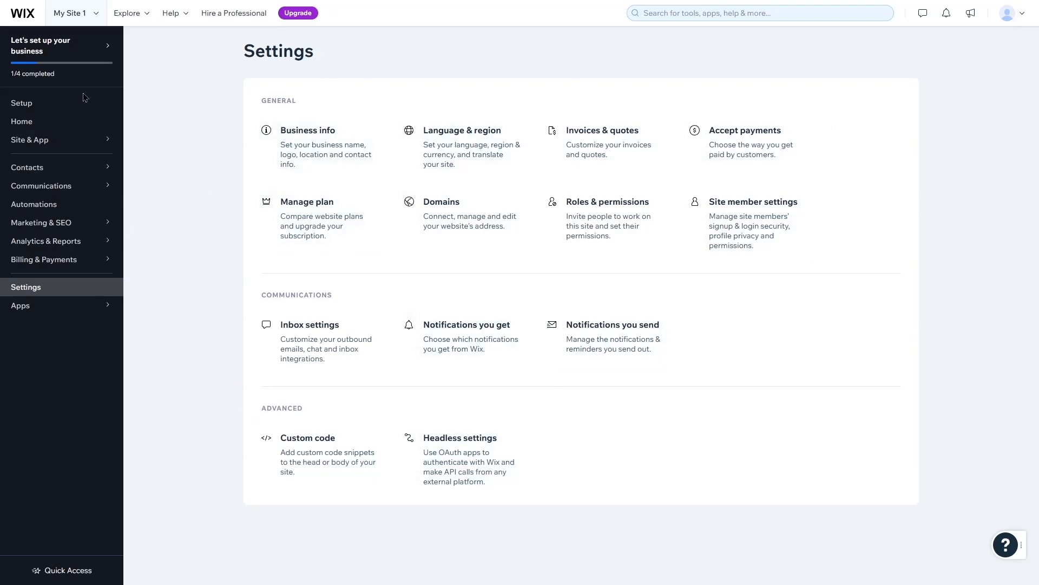
click(42, 106)
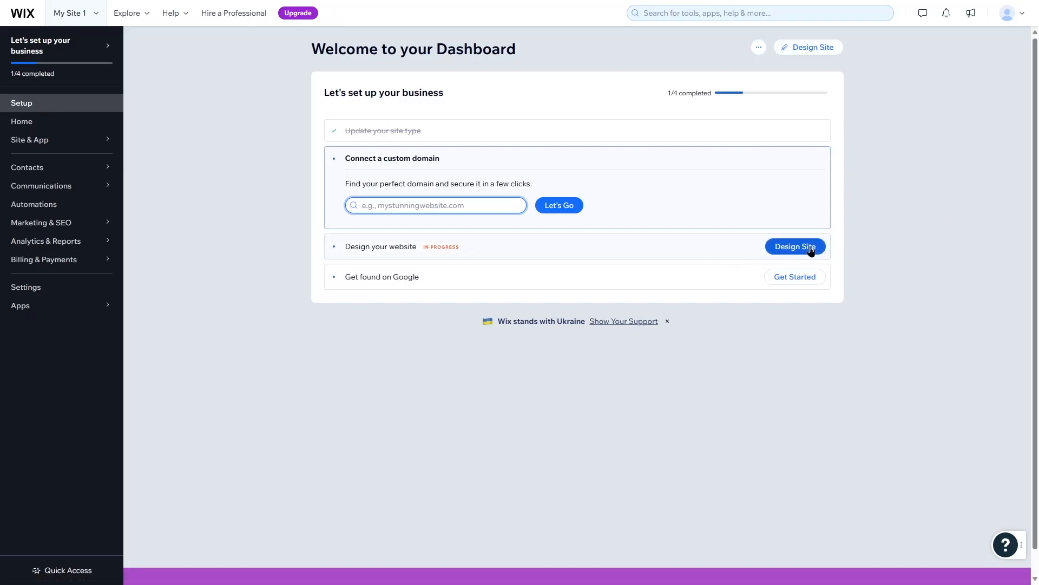
Start designing the website from the setup checklist and choose to customize a designed template
click(811, 247)
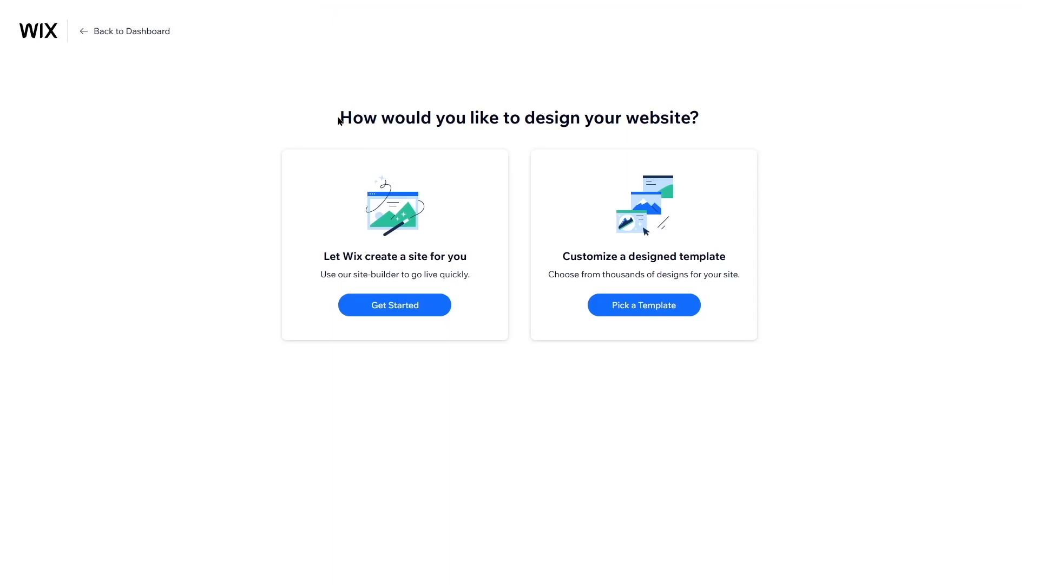
drag(339, 120, 721, 118)
click(848, 231)
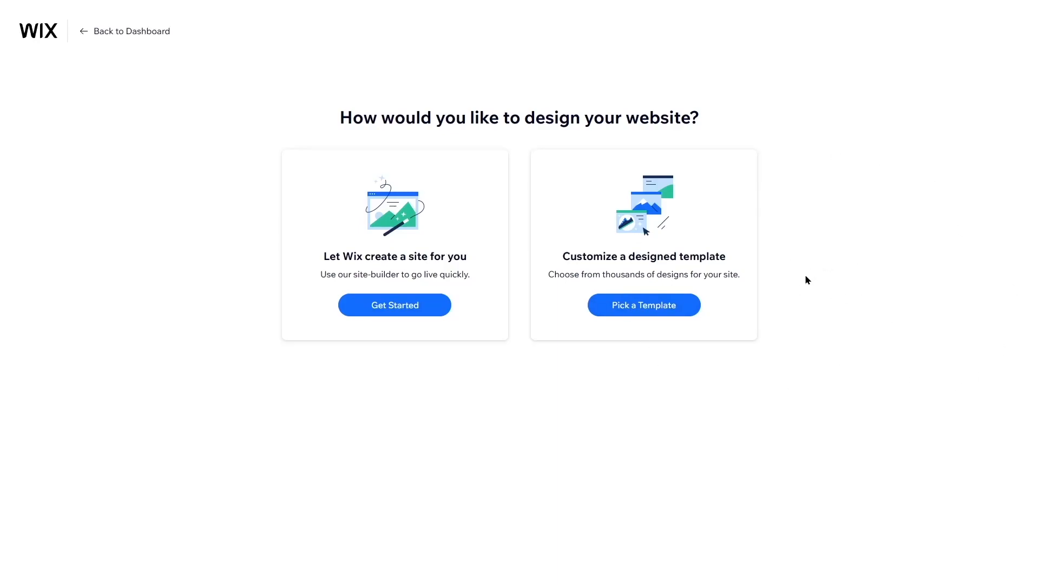
click(646, 312)
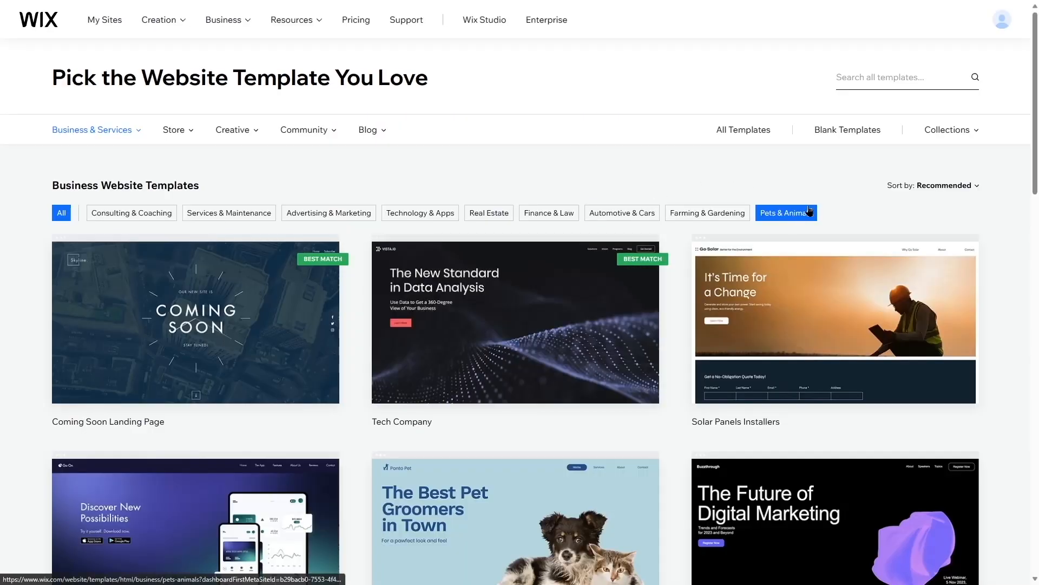
Look through the first page of Business website templates and the options offered on individual designs
scroll(879, 195, down, 8)
scroll(881, 200, down, 8)
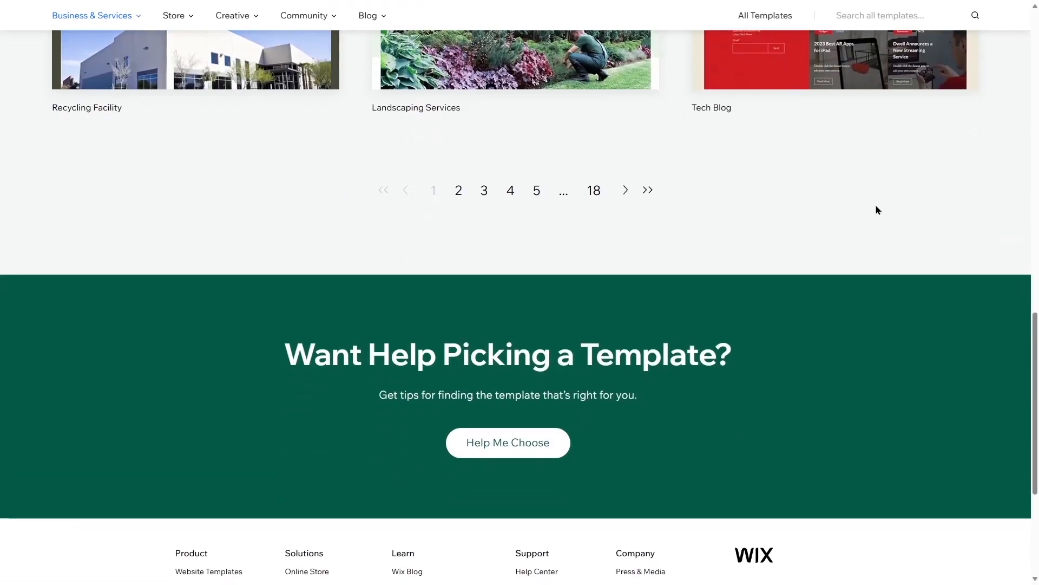
scroll(855, 228, up, 2)
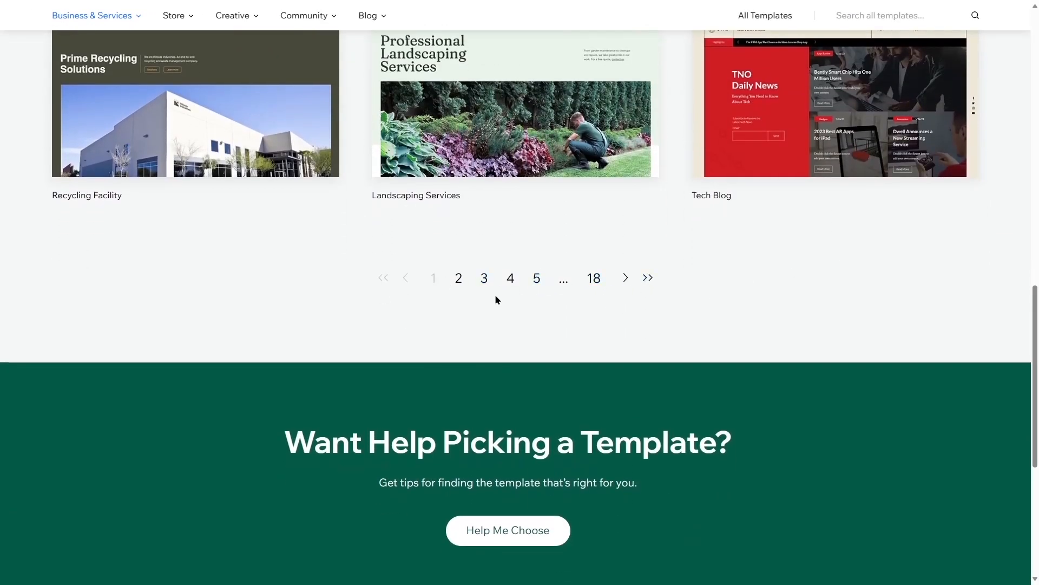
scroll(497, 300, up, 14)
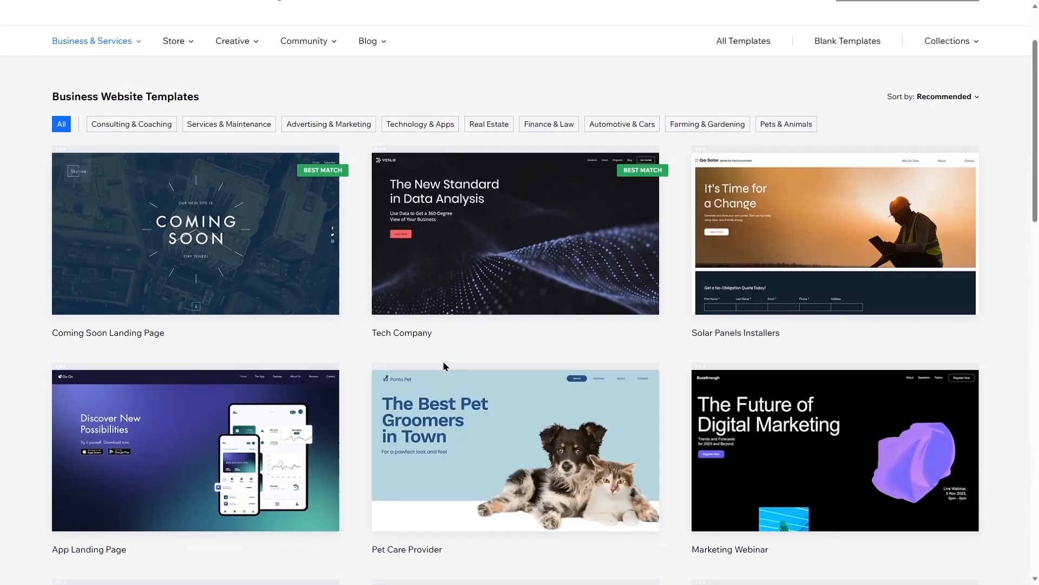
mouse_move(87, 227)
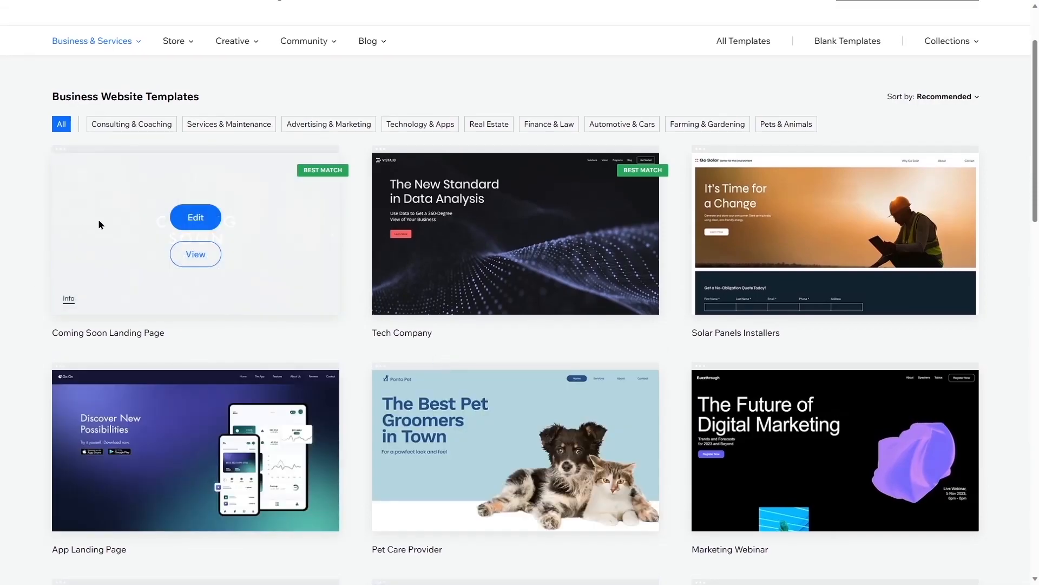
mouse_move(418, 248)
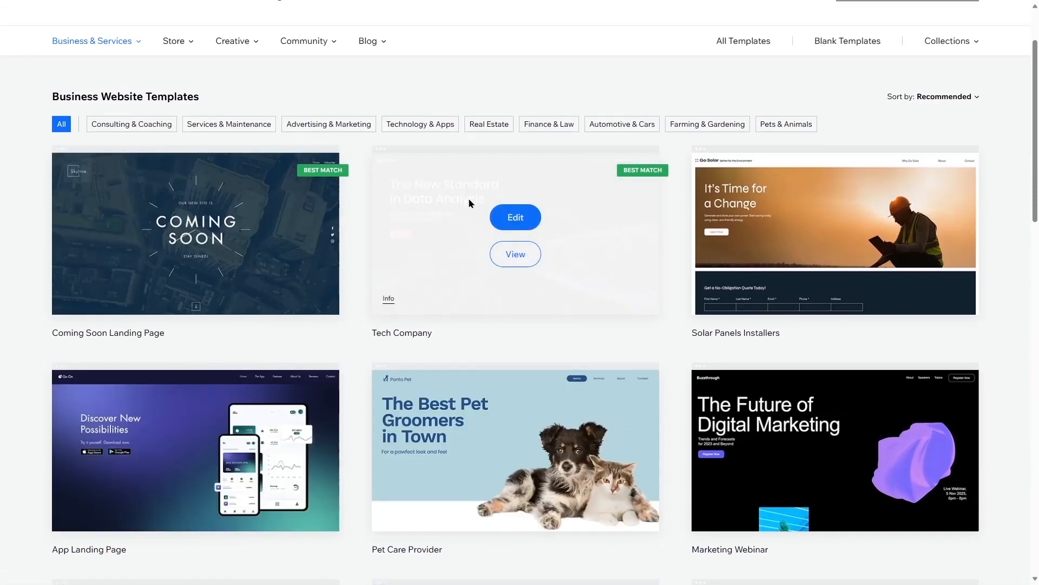
mouse_move(767, 240)
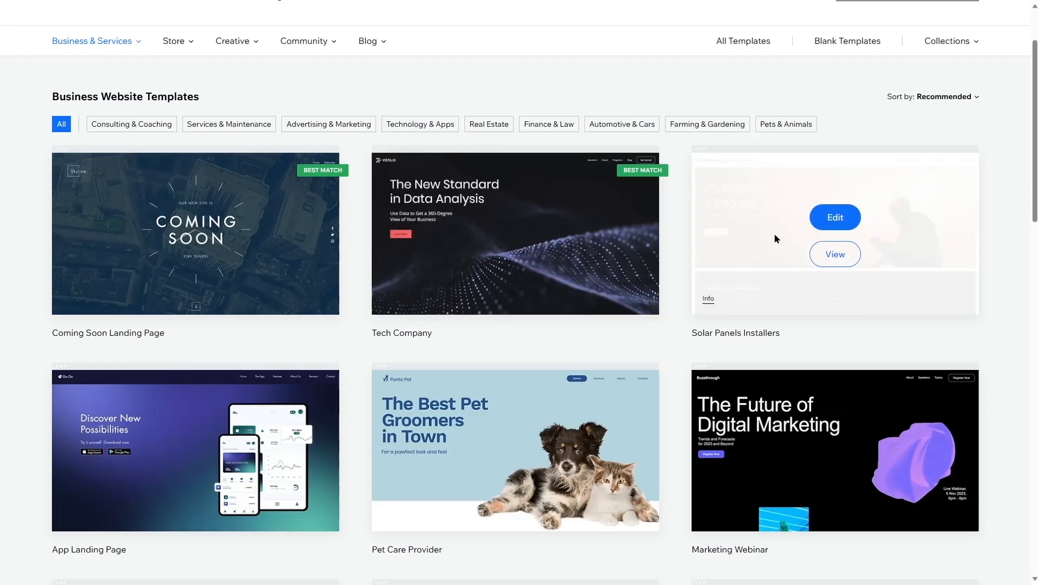
scroll(805, 239, down, 3)
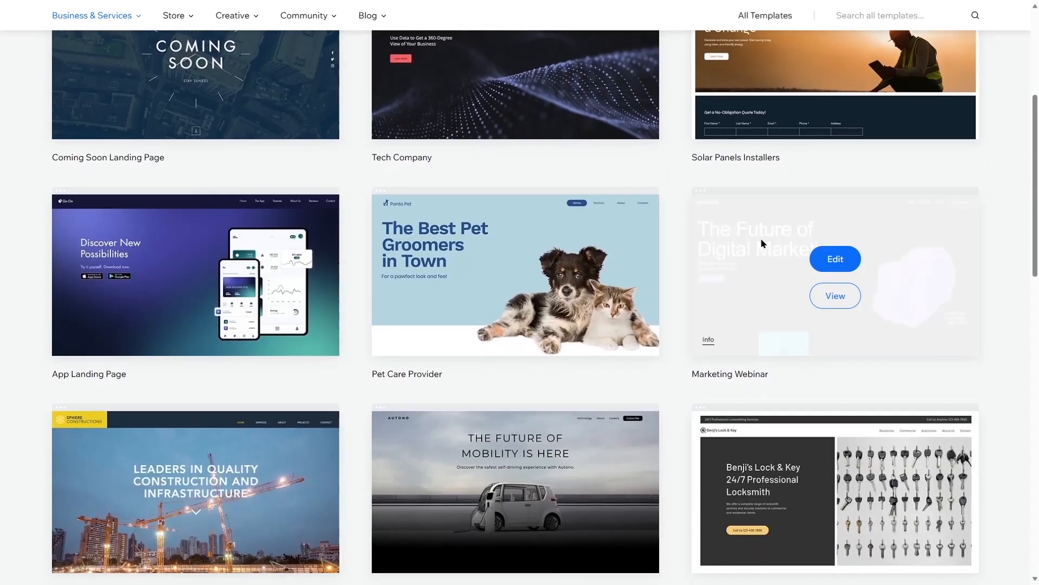
mouse_move(287, 268)
scroll(285, 267, down, 10)
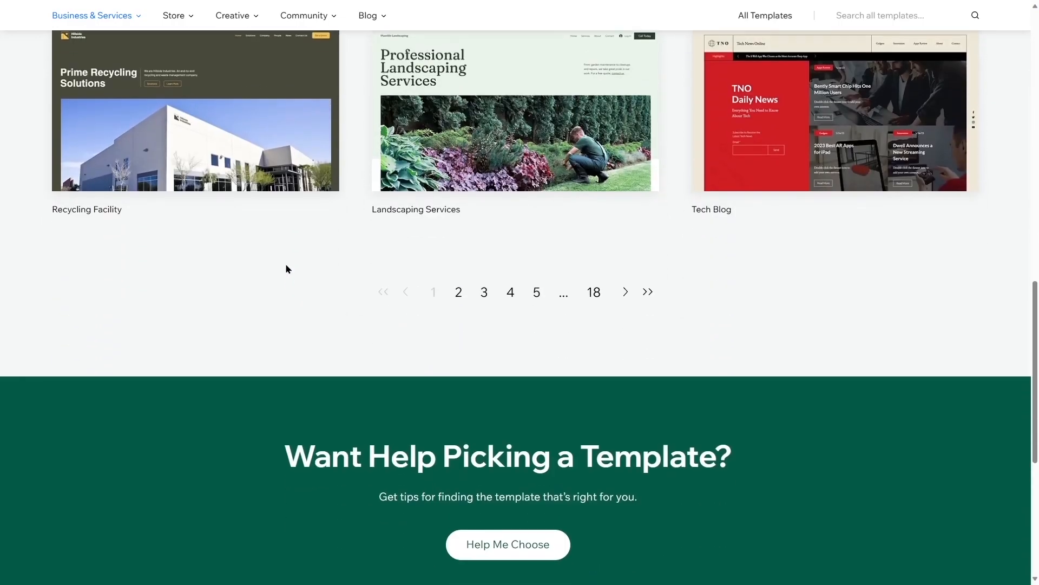
scroll(630, 335, up, 15)
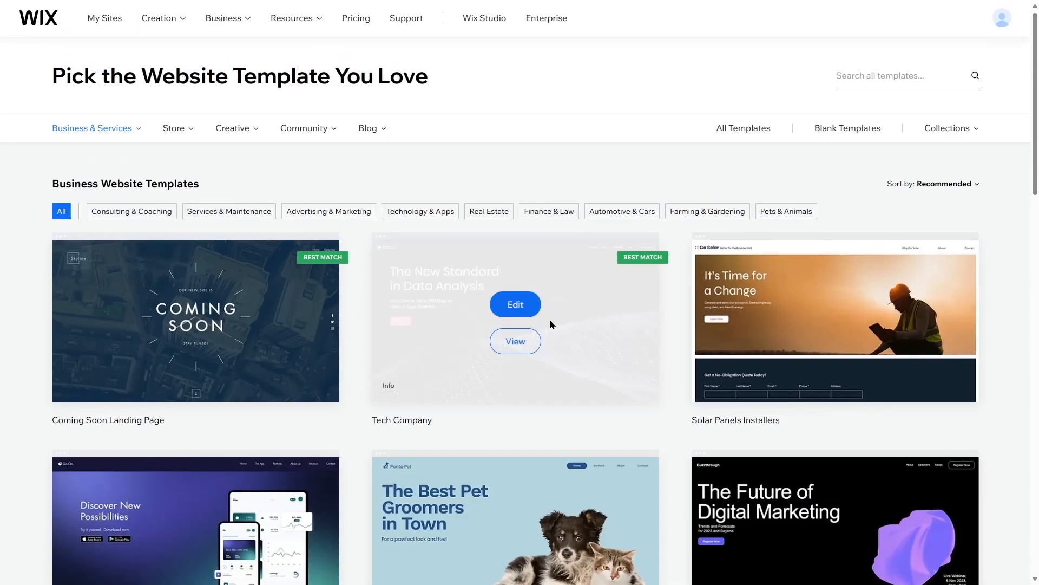
mouse_move(384, 364)
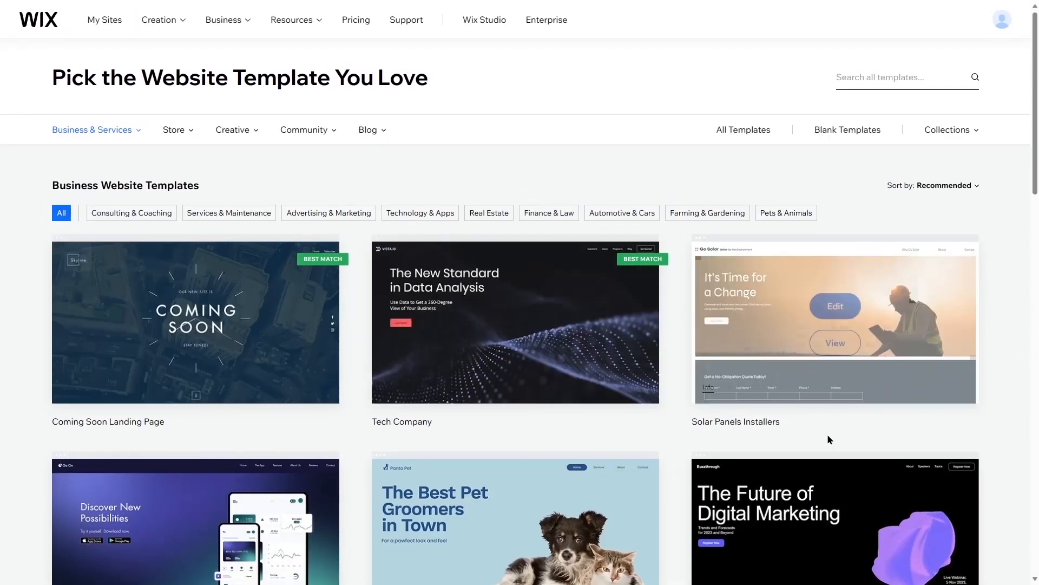
mouse_move(700, 395)
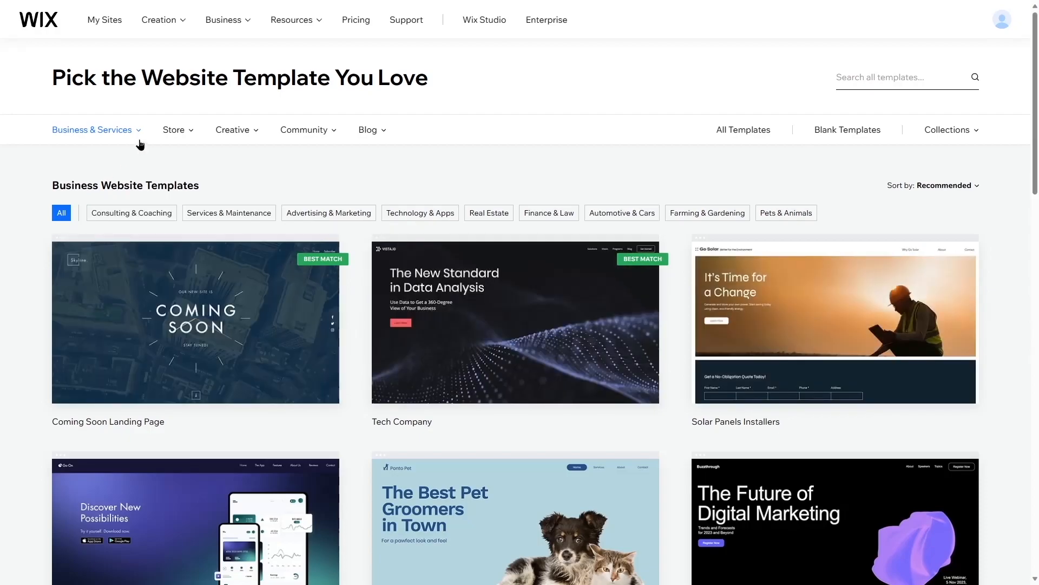
Filter the Business & Services templates to Technology & Apps and look through the designs
mouse_move(139, 136)
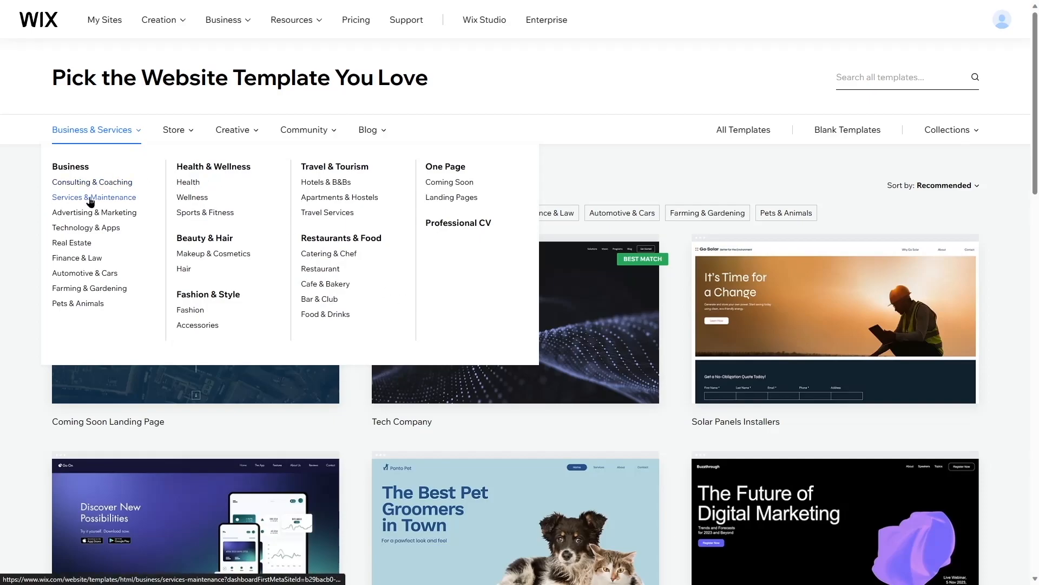
click(110, 230)
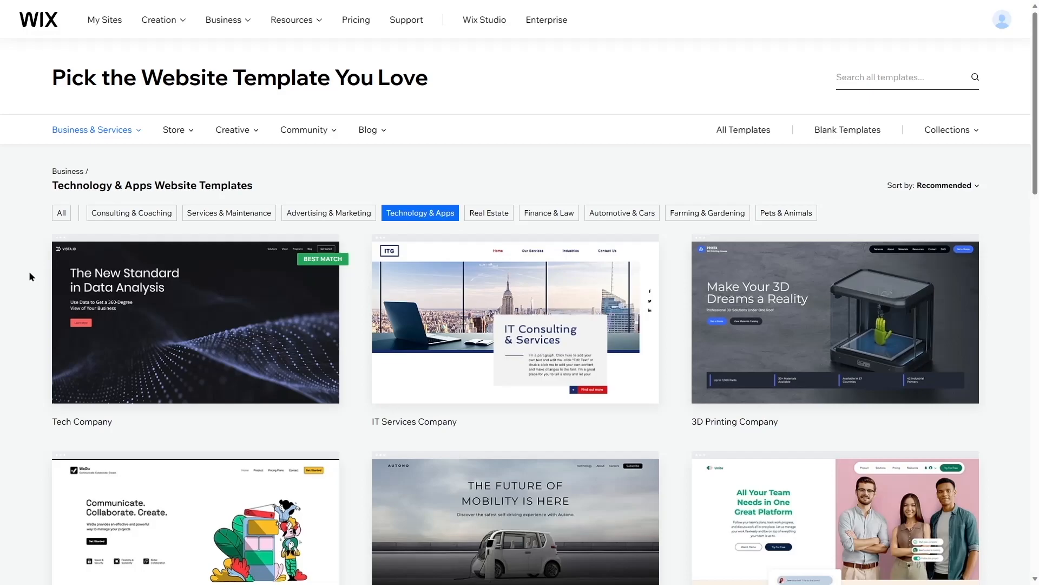
mouse_move(328, 295)
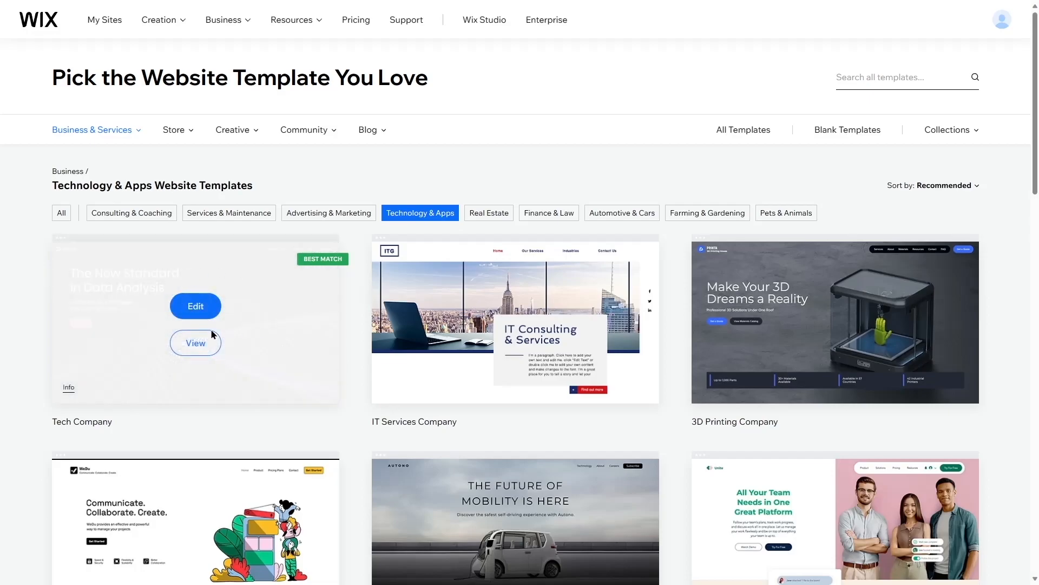
mouse_move(612, 326)
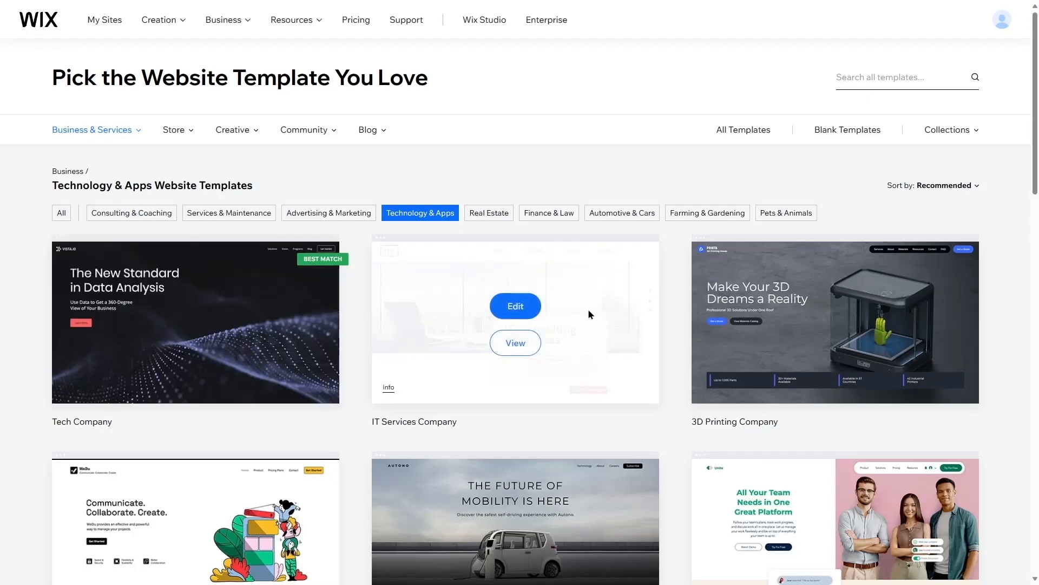
scroll(895, 301, down, 5)
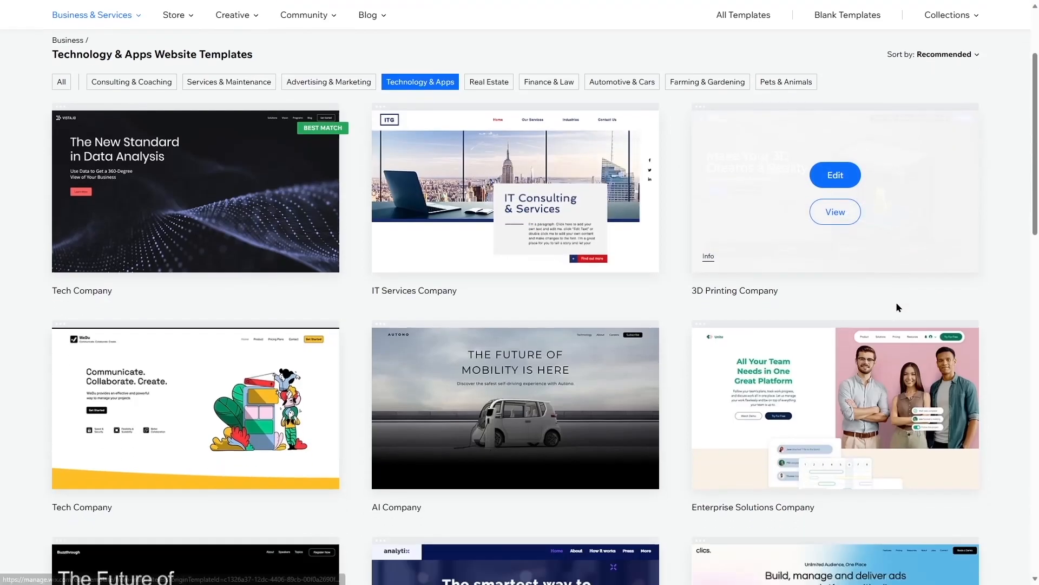
scroll(896, 302, down, 3)
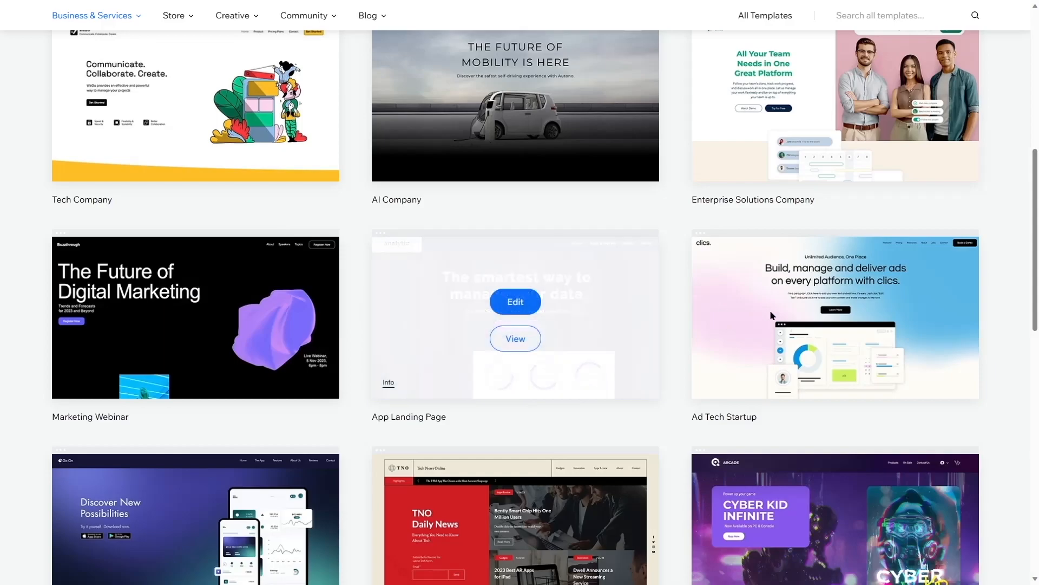
scroll(911, 362, down, 5)
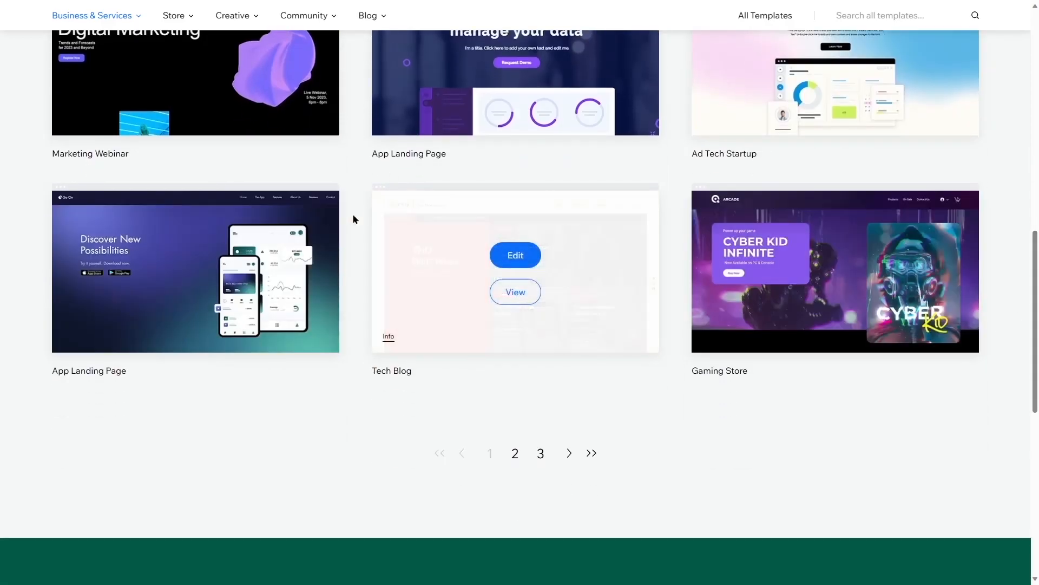
scroll(506, 347, up, 12)
scroll(505, 347, up, 1)
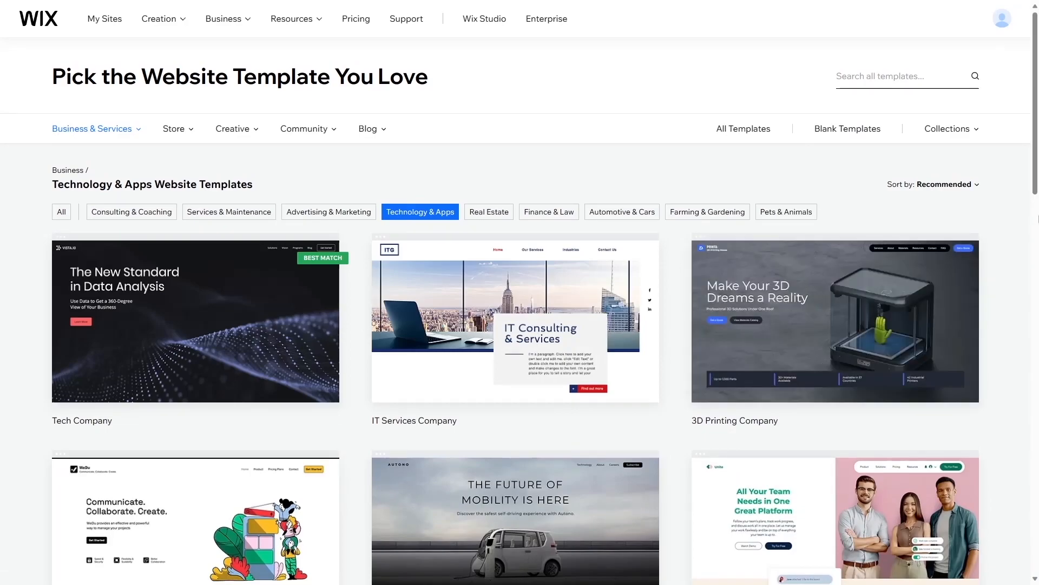
Open the preview of the IT Services Company template and dismiss the starting-point pop-up
mouse_move(475, 279)
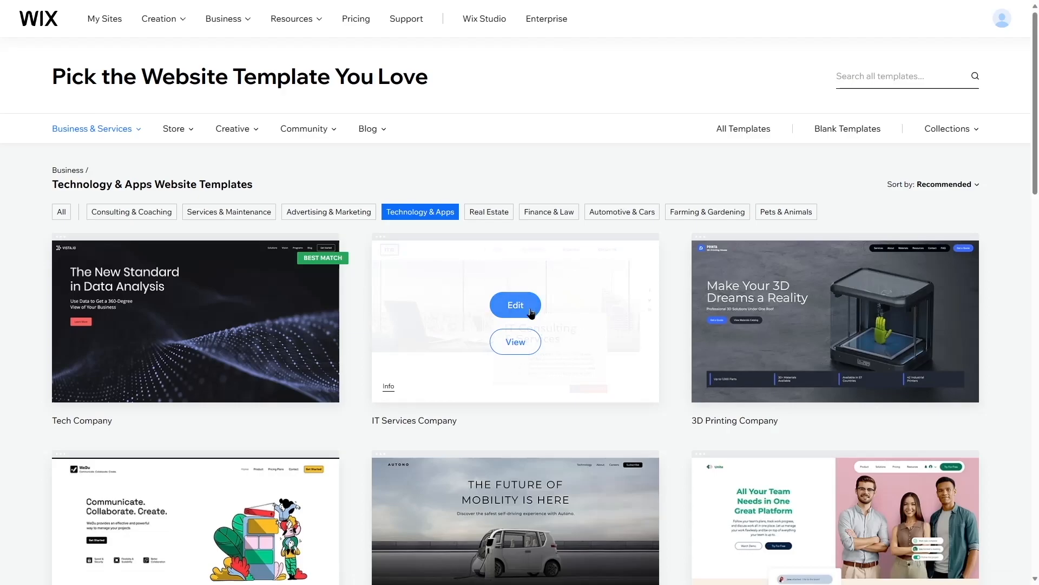
click(514, 352)
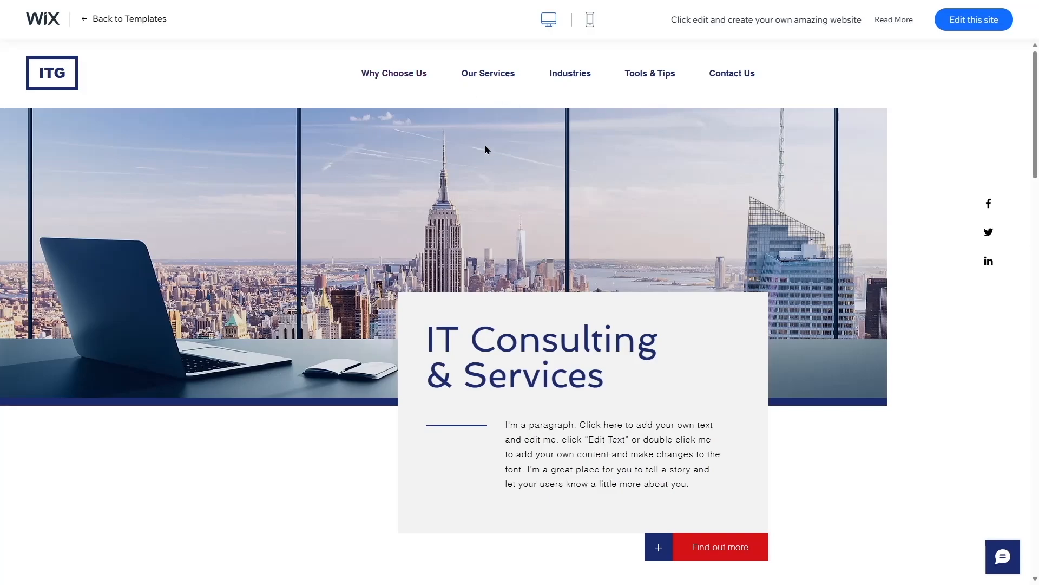
click(450, 370)
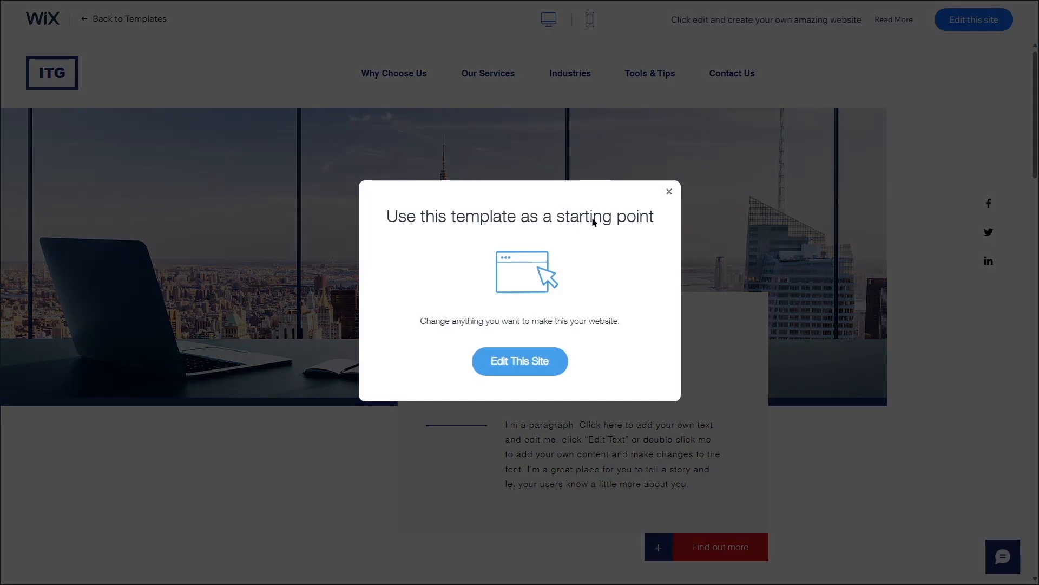
click(669, 192)
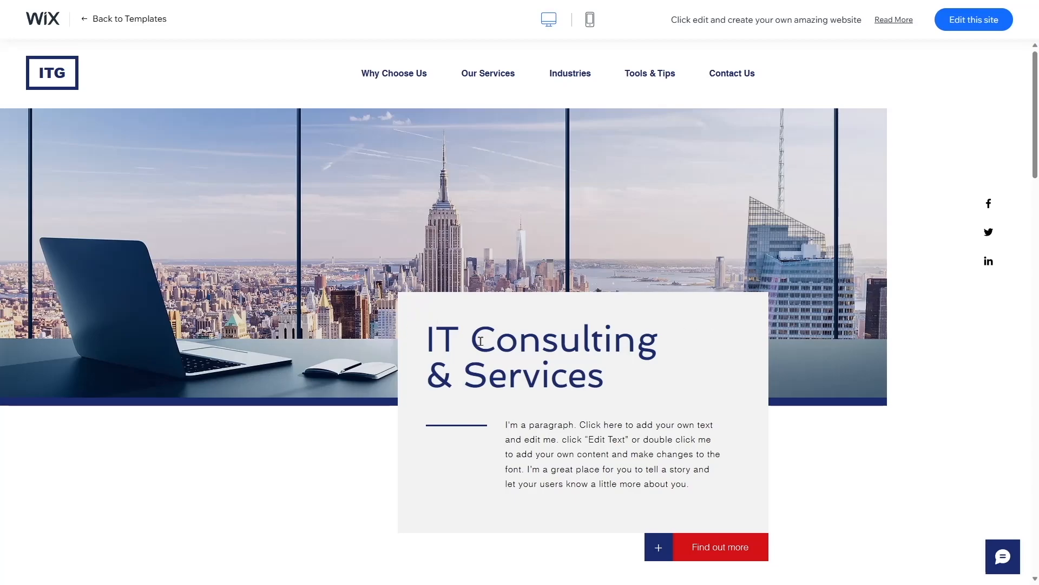
Examine the template's opening section, including its headline, introductory paragraph and social media links
drag(428, 340, 638, 375)
click(607, 395)
drag(504, 431, 689, 487)
click(644, 481)
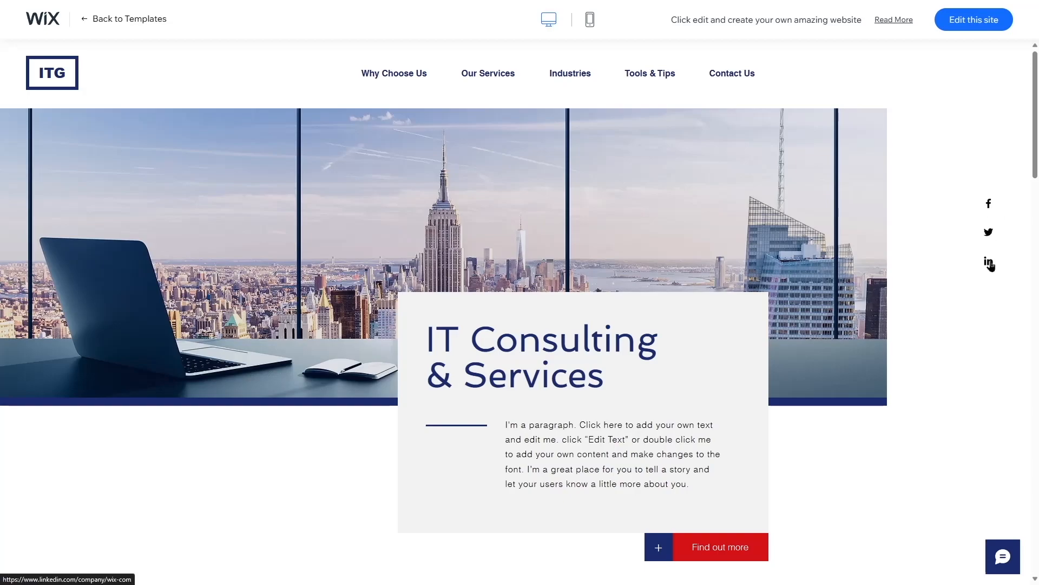
scroll(895, 331, down, 3)
scroll(915, 406, up, 3)
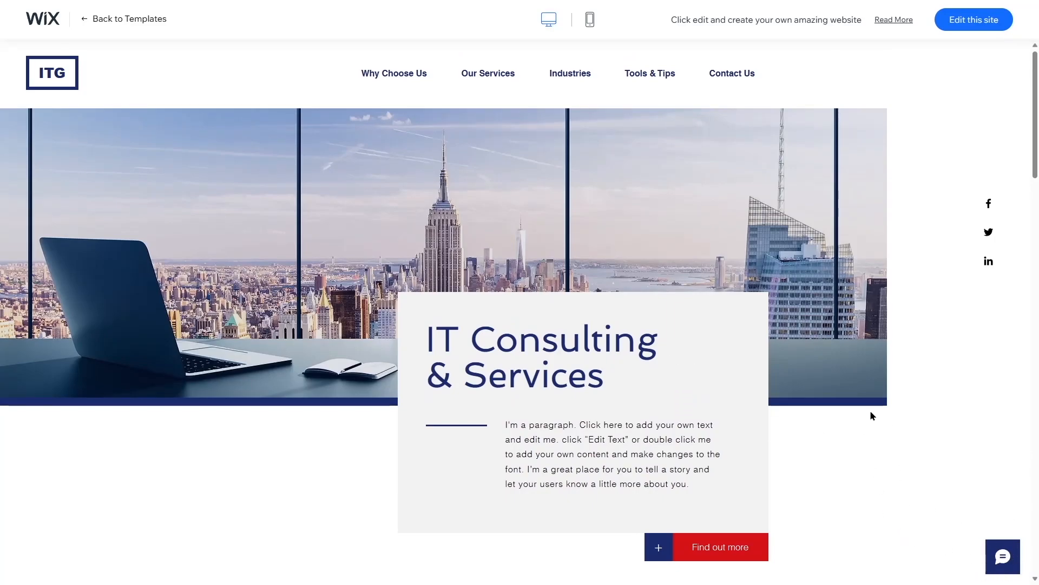
Examine the Our Services section of the template, including the Cloud Solutions and Managed IT Services cards
scroll(869, 410, down, 9)
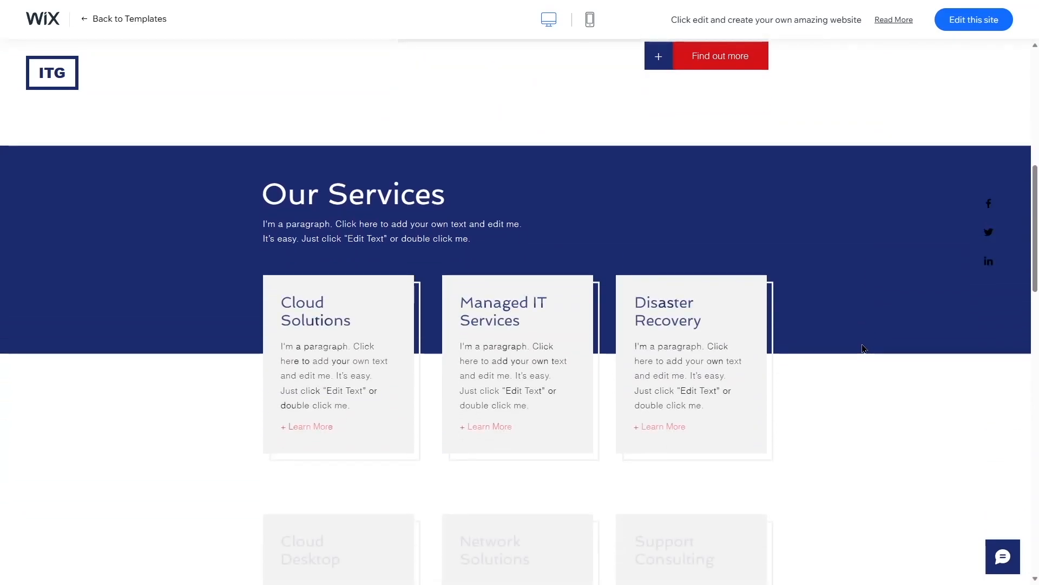
scroll(863, 346, down, 2)
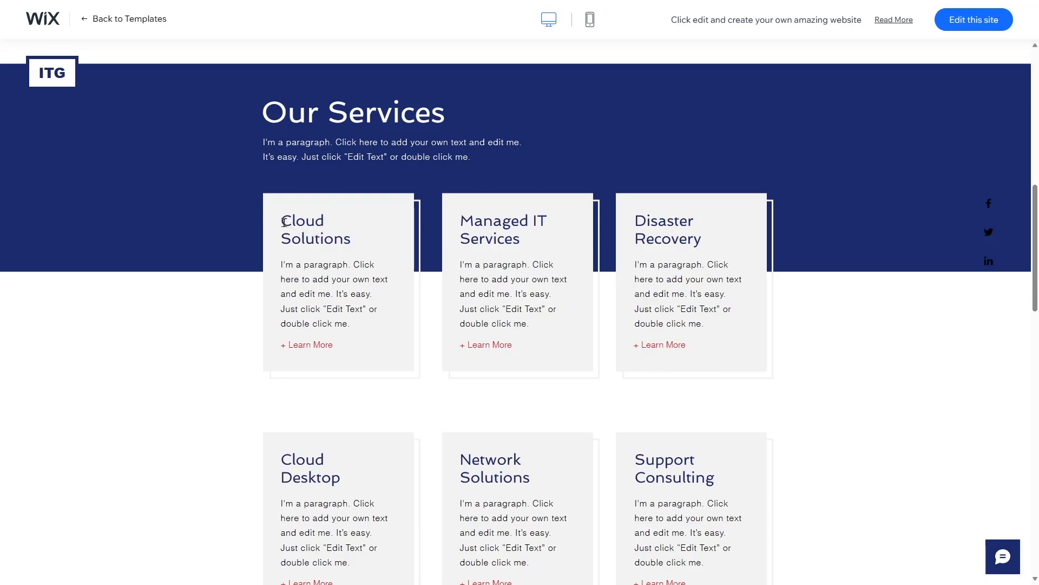
drag(279, 230, 395, 234)
click(395, 236)
drag(457, 223, 552, 243)
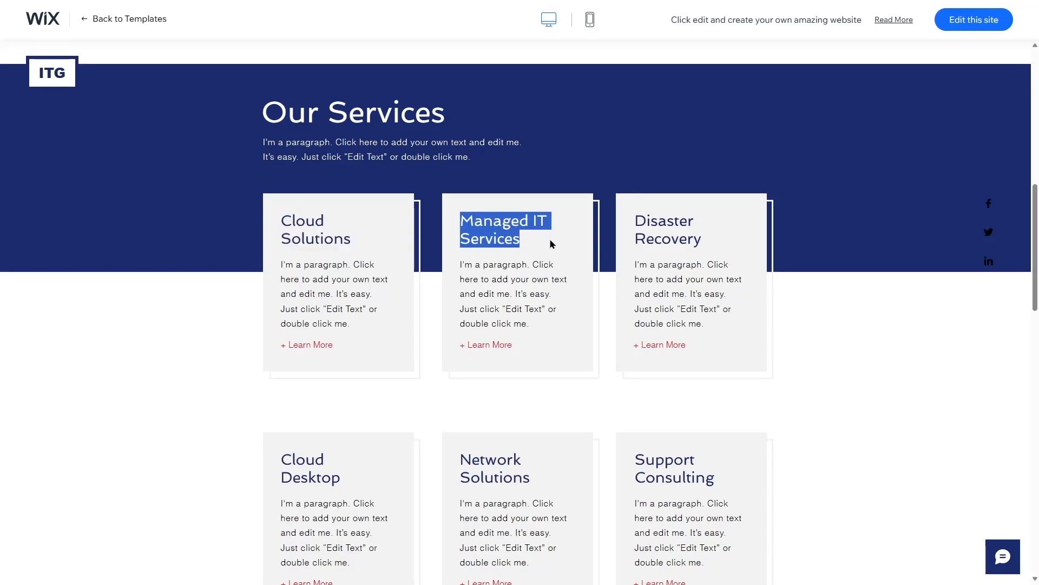
click(563, 299)
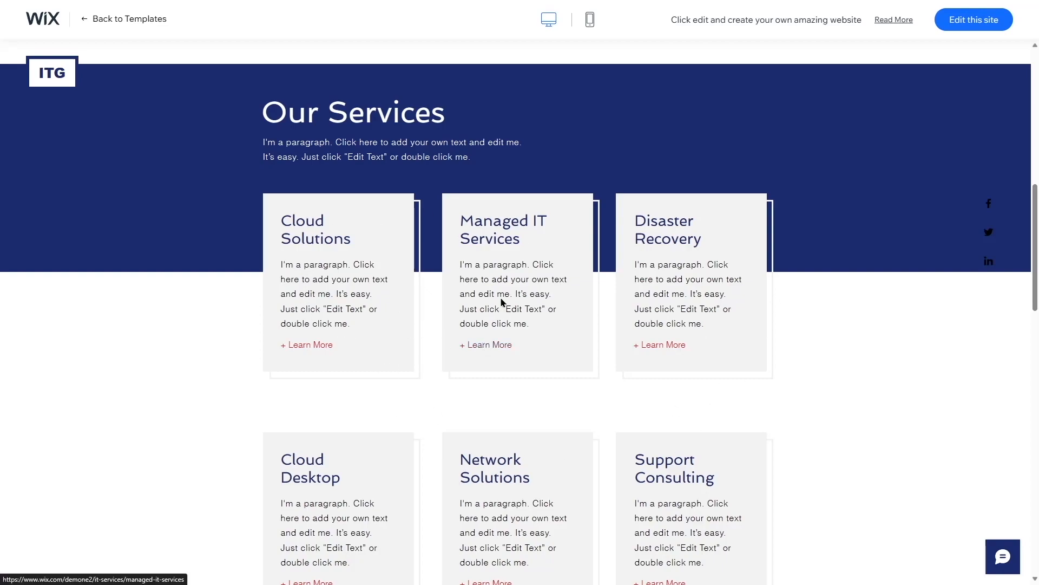
Go through the Testimonials slides and view the "Ready to find out more?" section of the template
scroll(497, 305, down, 9)
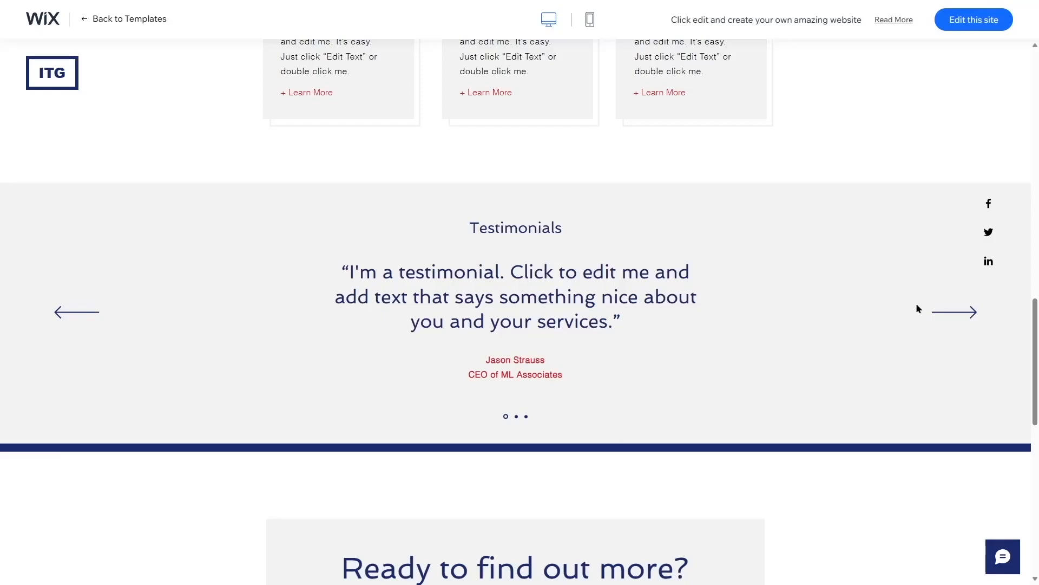
click(947, 312)
click(957, 316)
click(956, 315)
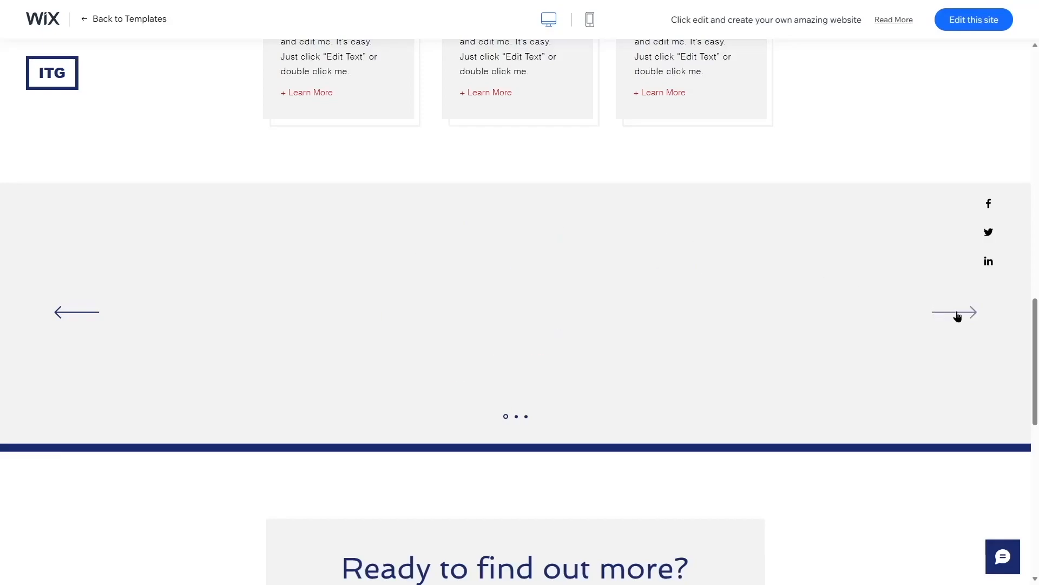
scroll(730, 238, down, 6)
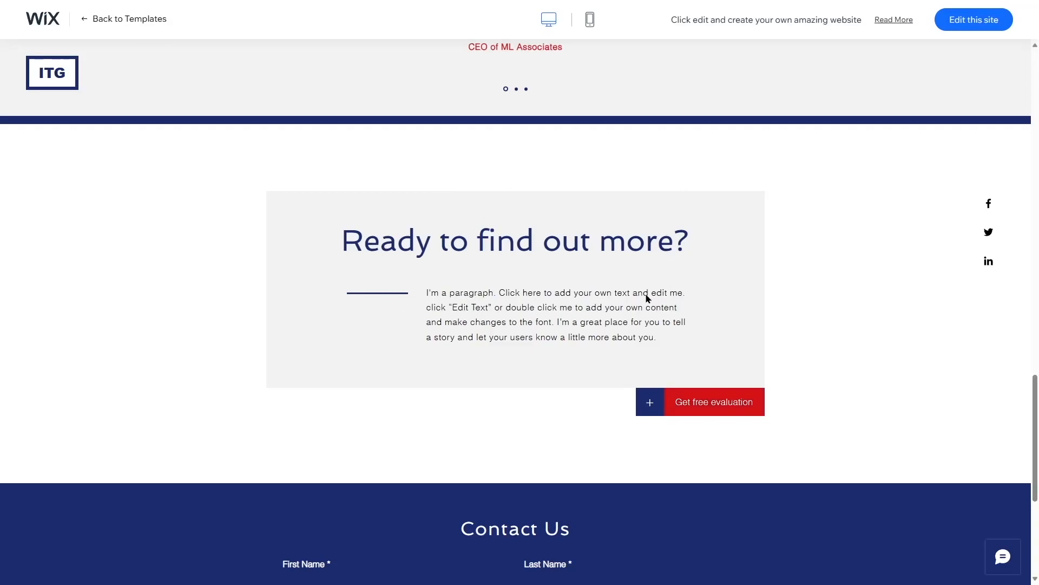
Examine the template's Contact Us form by trying its name fields and Submit button, and return to the start of the page
scroll(506, 254, down, 6)
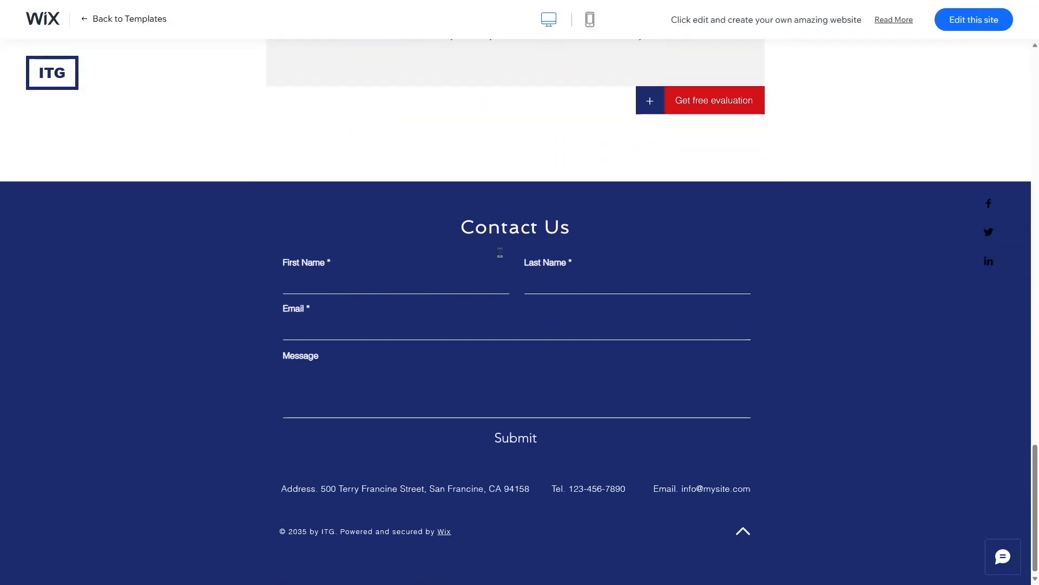
click(360, 279)
click(571, 278)
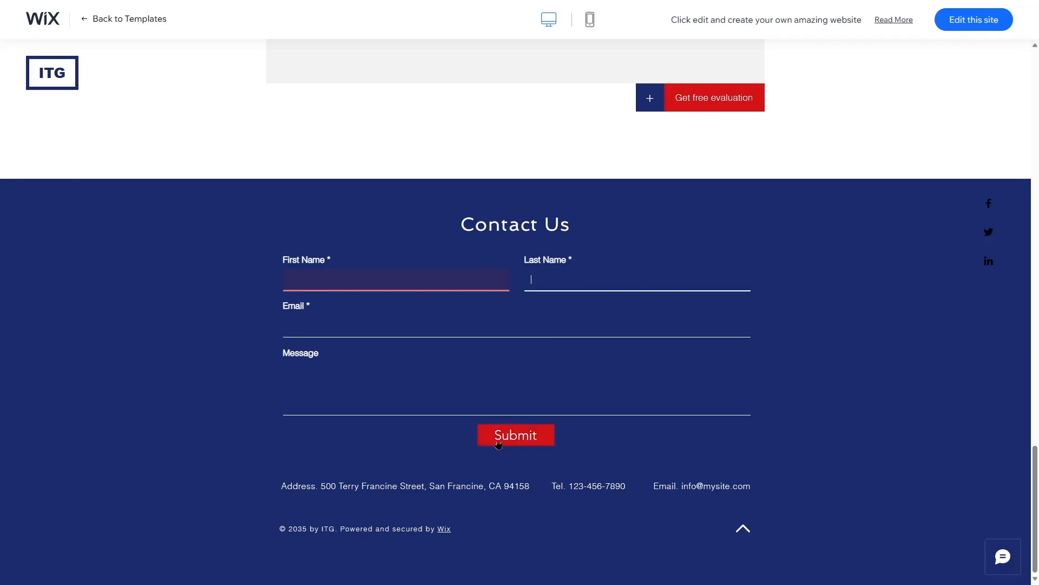
click(516, 438)
scroll(747, 528, up, 18)
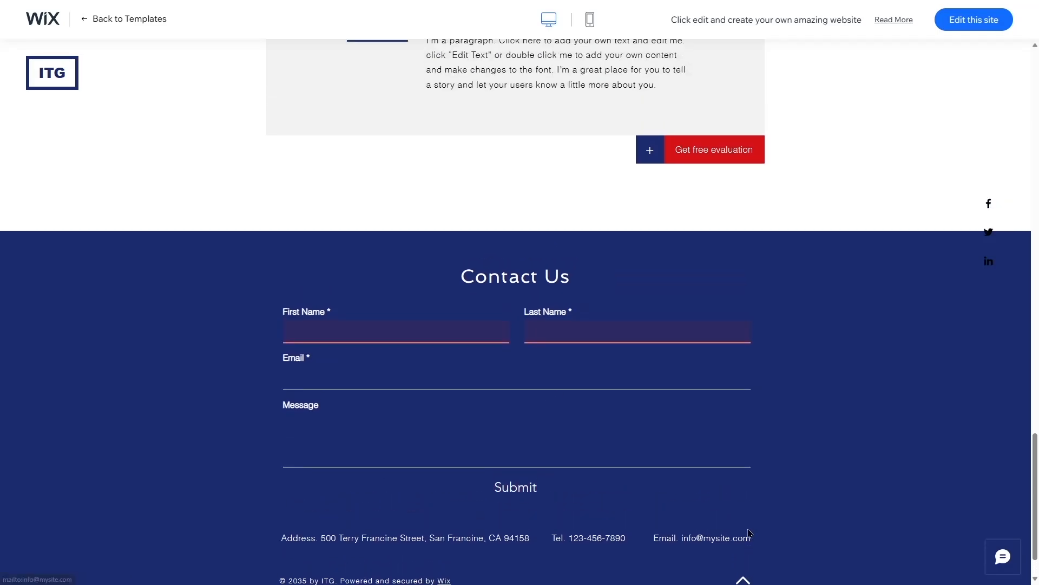
scroll(747, 533, up, 6)
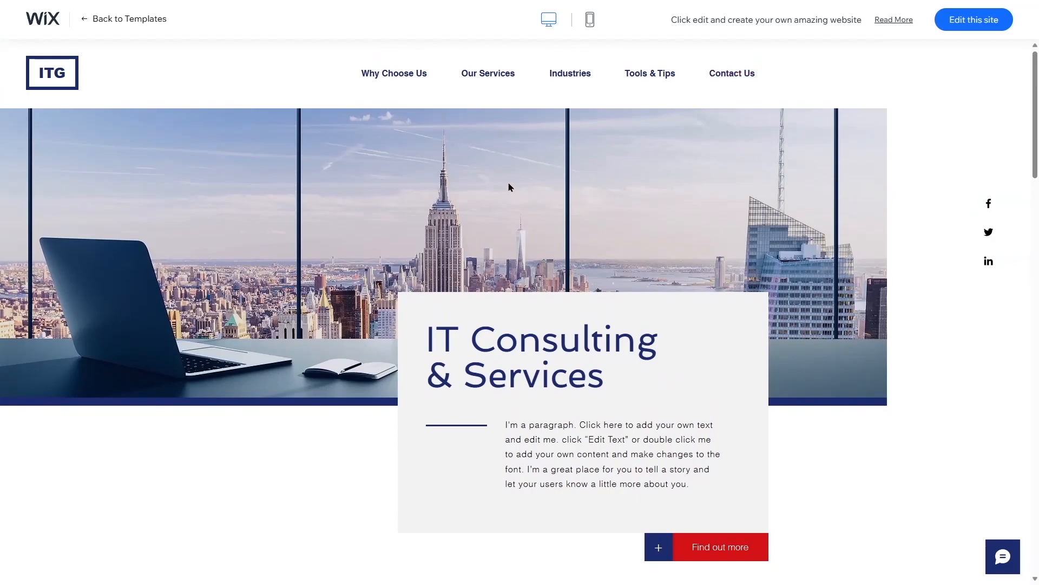
View the template's Why Choose Us page and its Our Services section through the site navigation
click(499, 76)
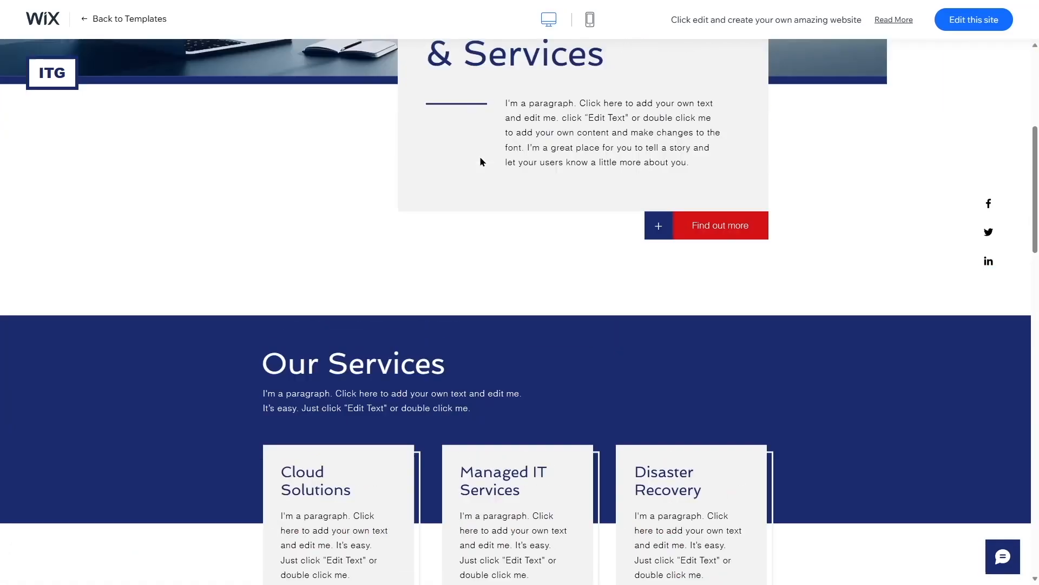
scroll(479, 161, up, 5)
click(401, 75)
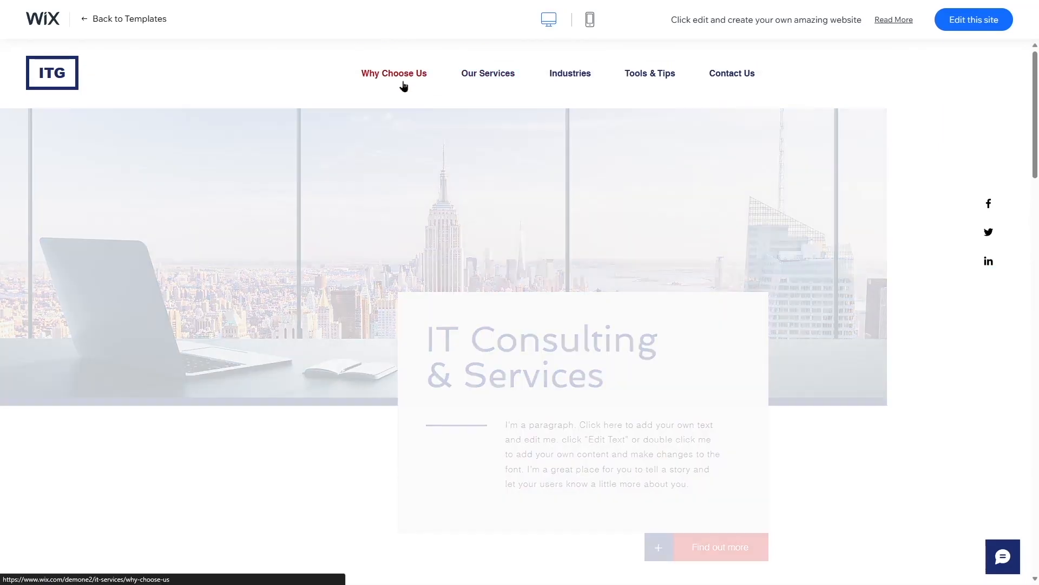
scroll(374, 320, down, 5)
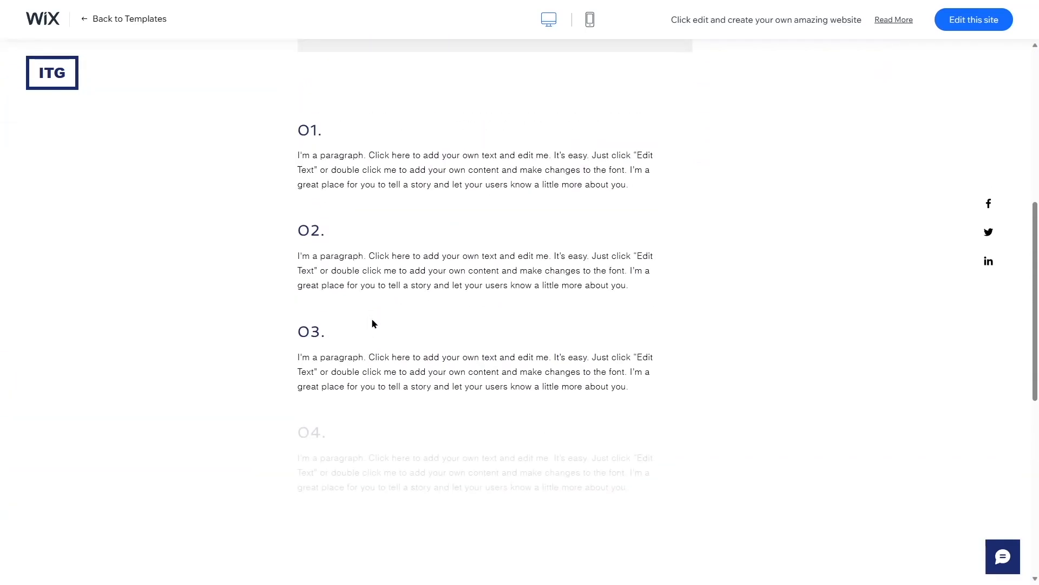
scroll(379, 303, up, 7)
click(487, 78)
scroll(460, 163, down, 10)
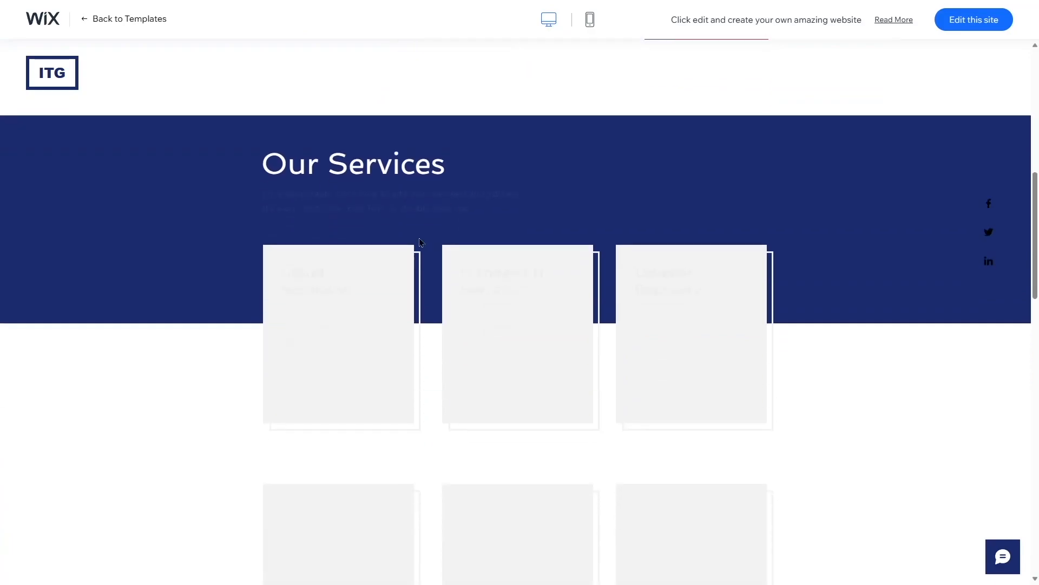
scroll(476, 258, up, 10)
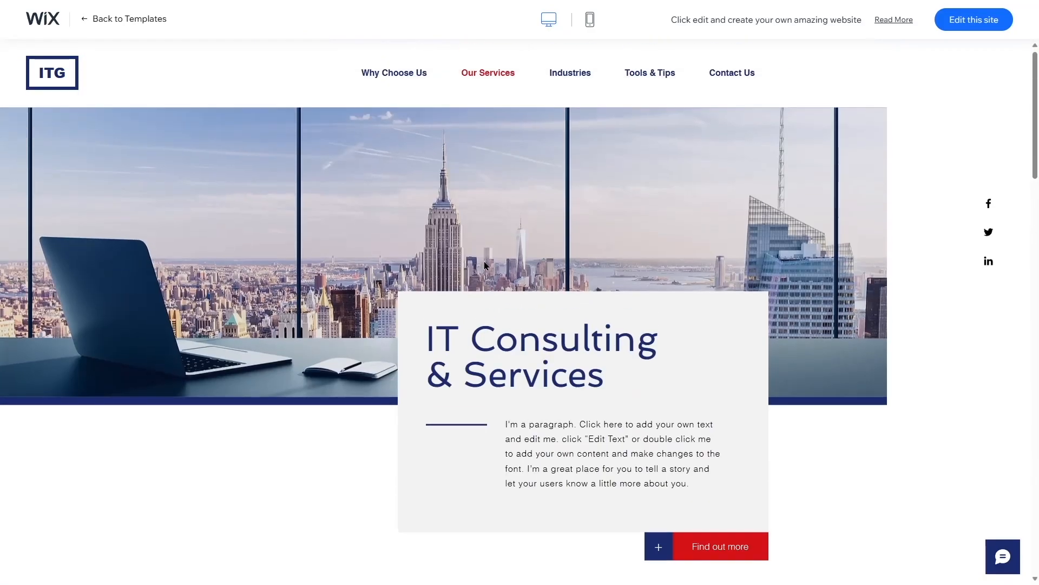
View the template's Industries and Tools & Tips pages and its Contact Us section, and return to the homepage opening section
click(578, 78)
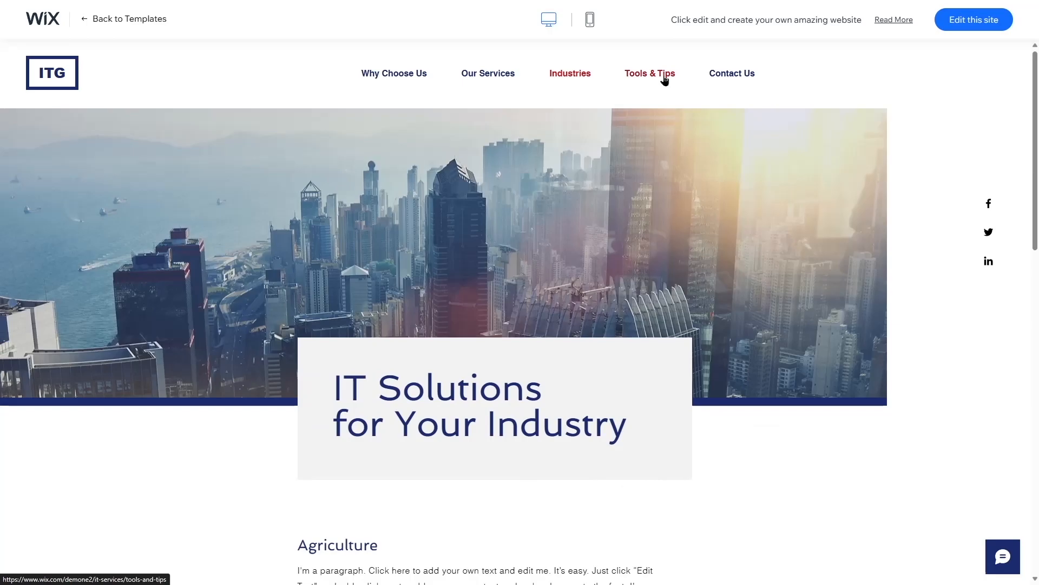
click(665, 79)
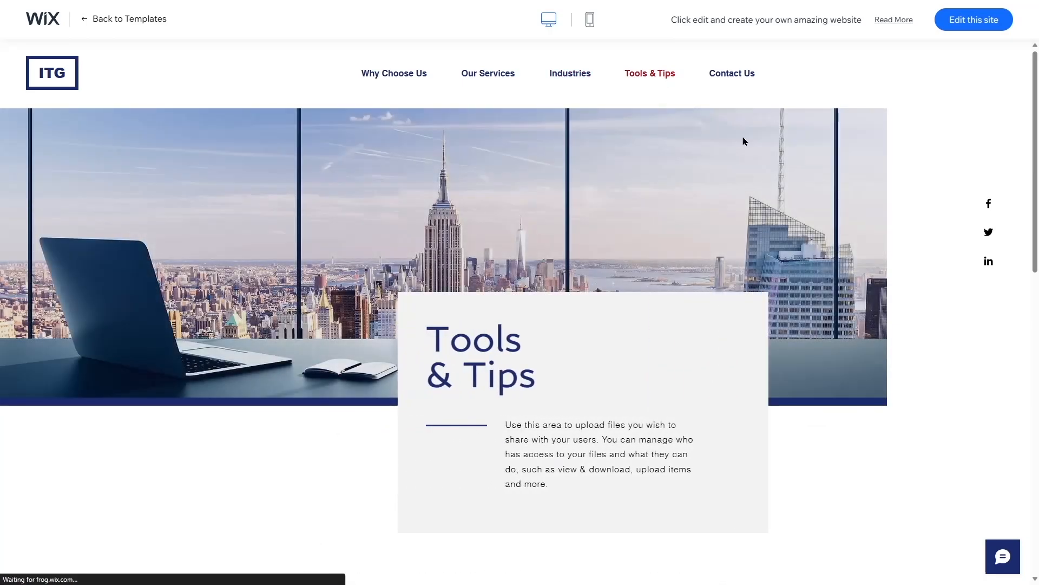
scroll(721, 176, down, 5)
scroll(721, 176, up, 5)
click(747, 77)
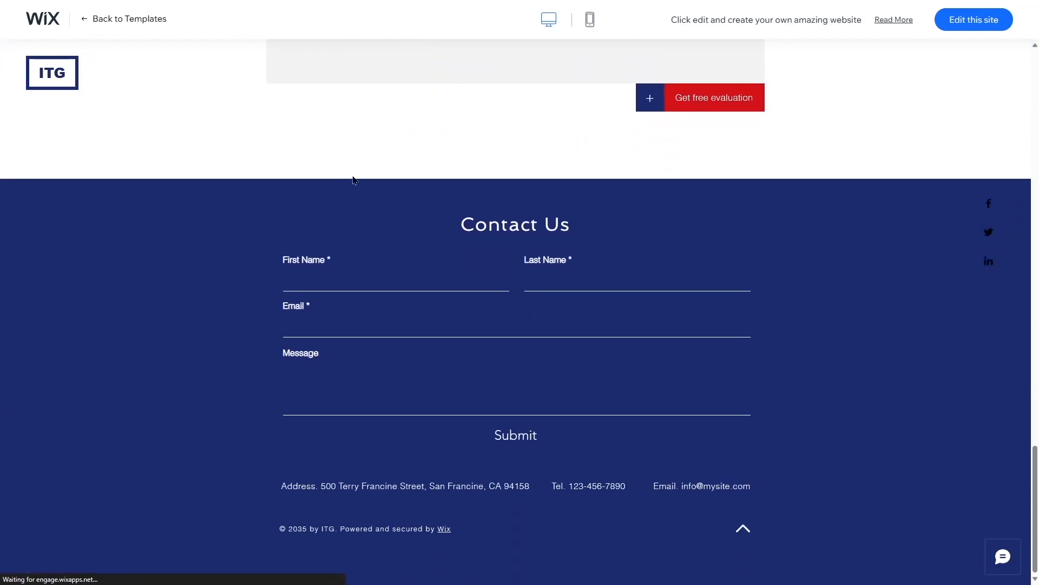
scroll(644, 342, up, 20)
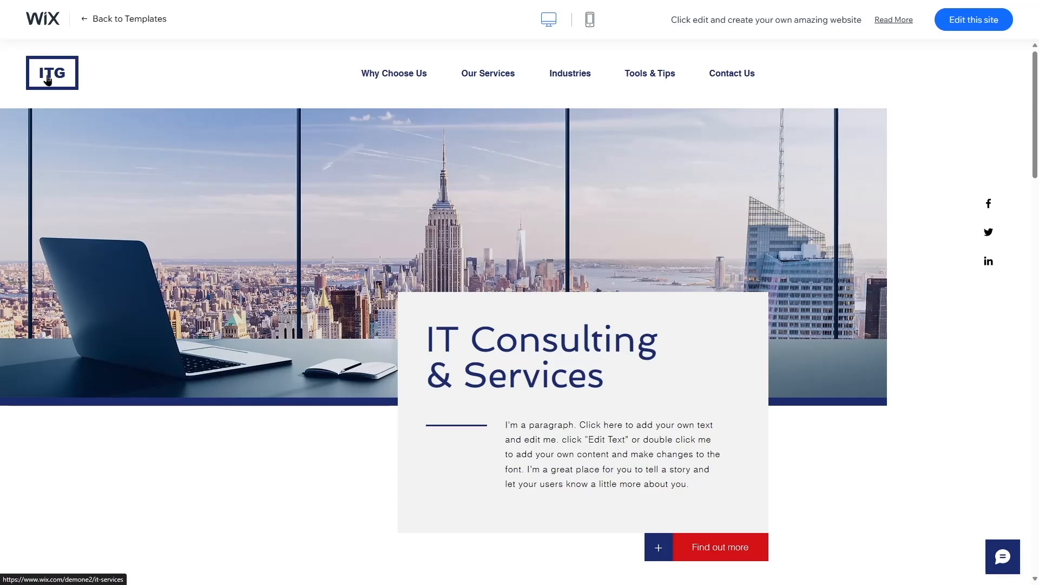
scroll(830, 232, down, 4)
scroll(830, 232, up, 4)
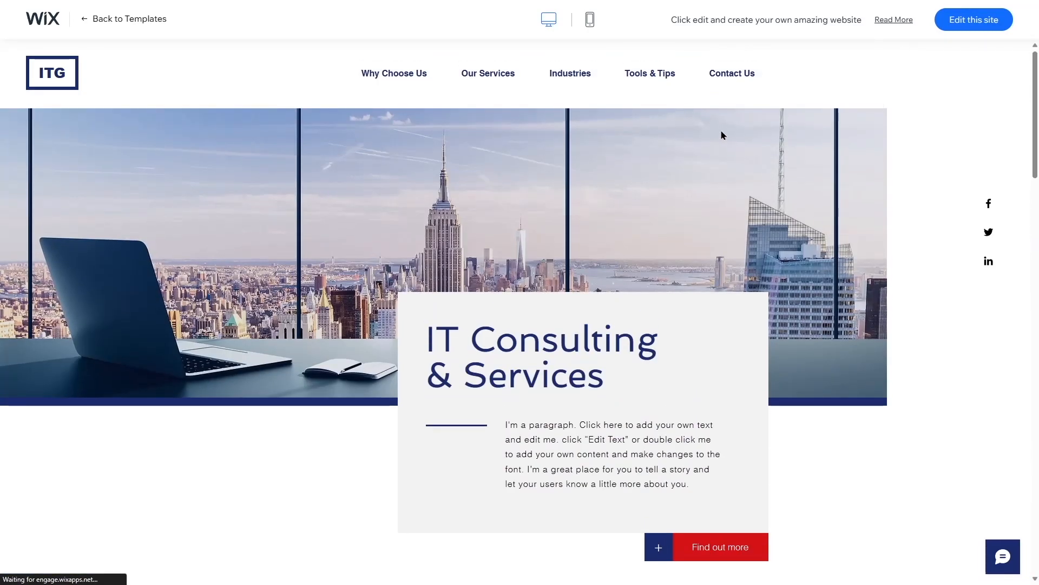
Preview the template's homepage in the mobile layout through to its end, and return to the desktop preview
click(591, 22)
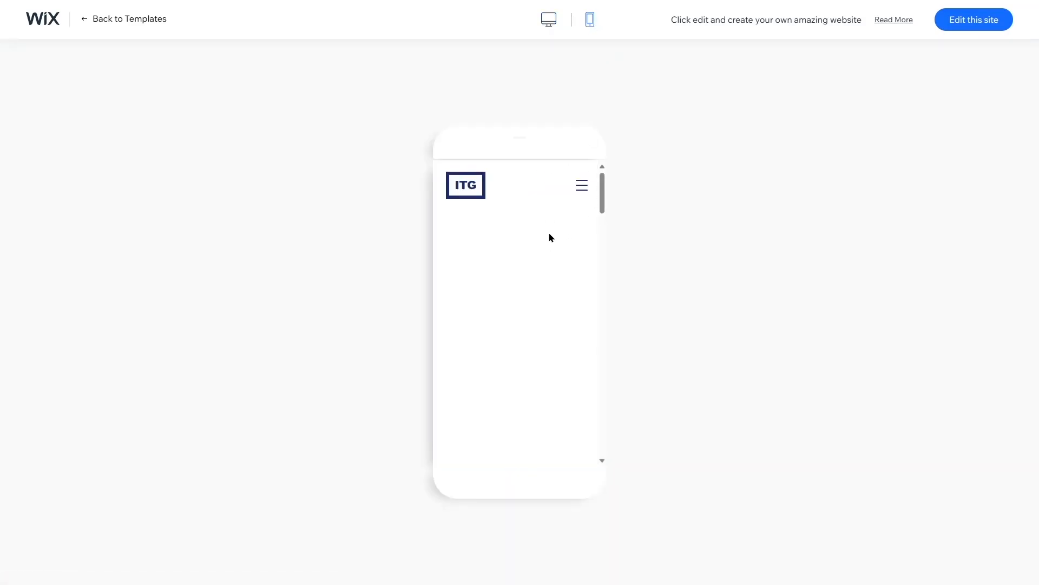
scroll(544, 241, down, 4)
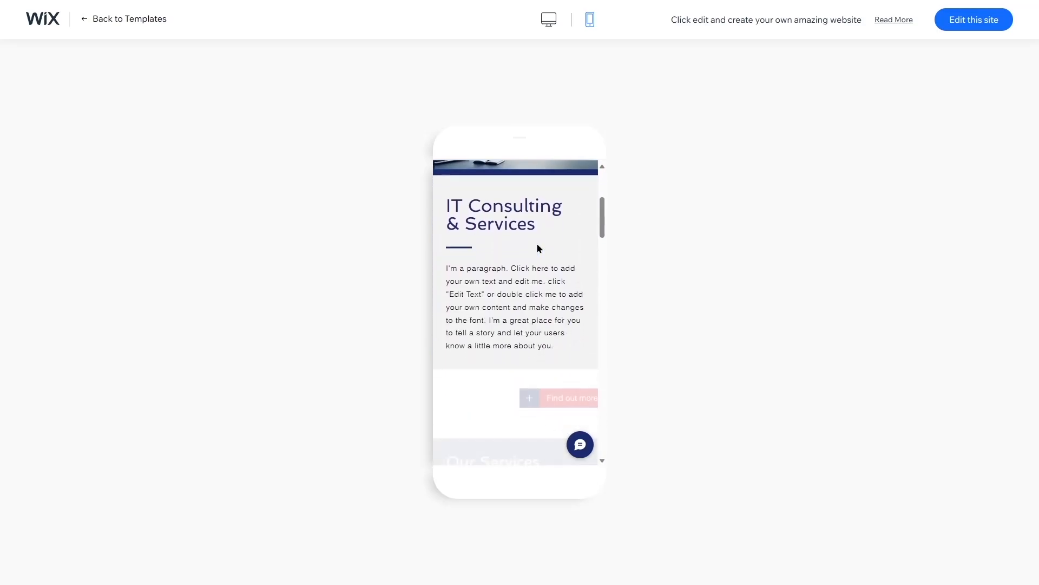
scroll(538, 247, down, 10)
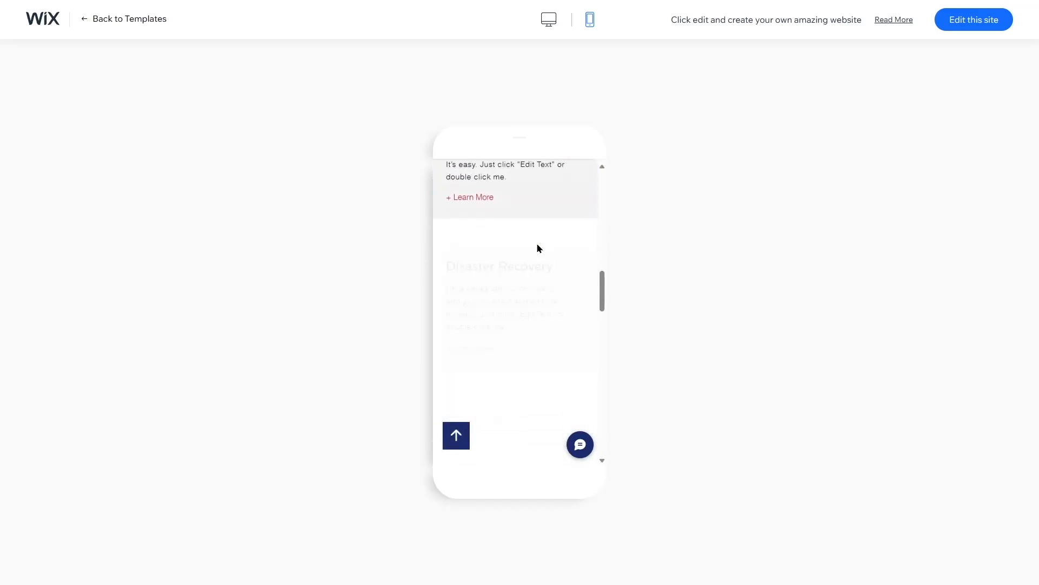
scroll(539, 248, down, 10)
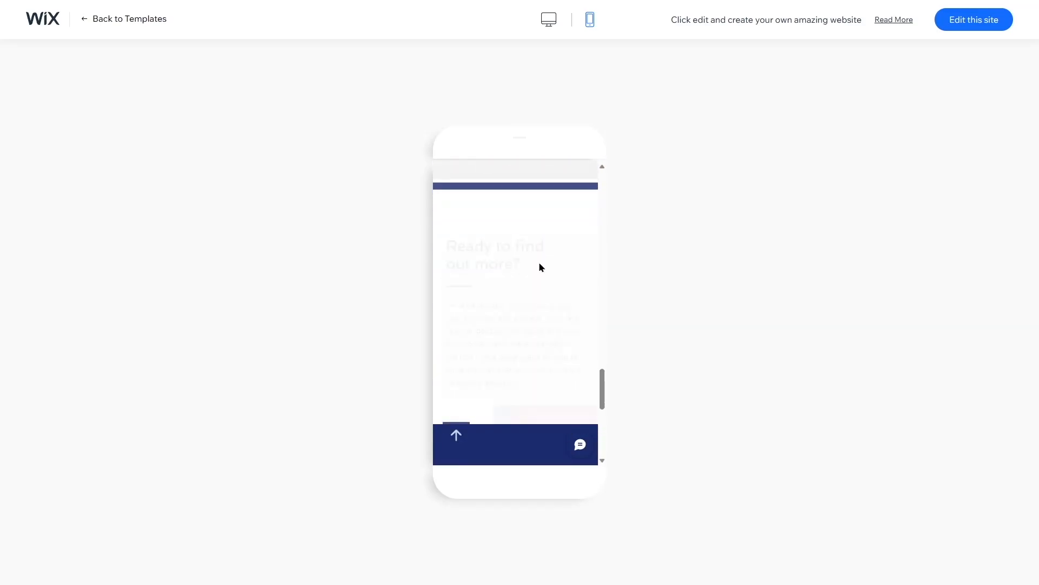
scroll(540, 259, down, 5)
click(456, 439)
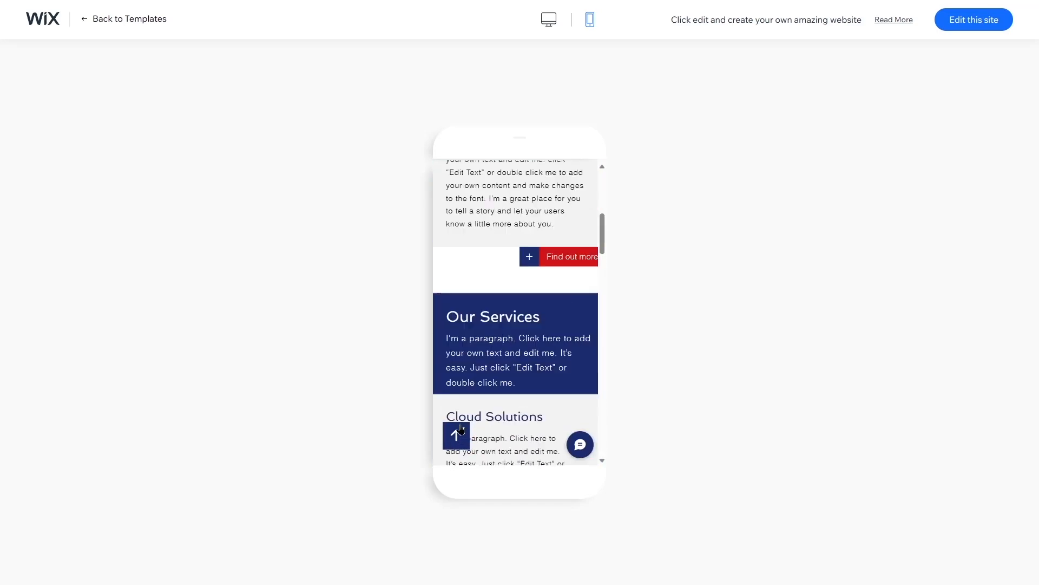
click(550, 20)
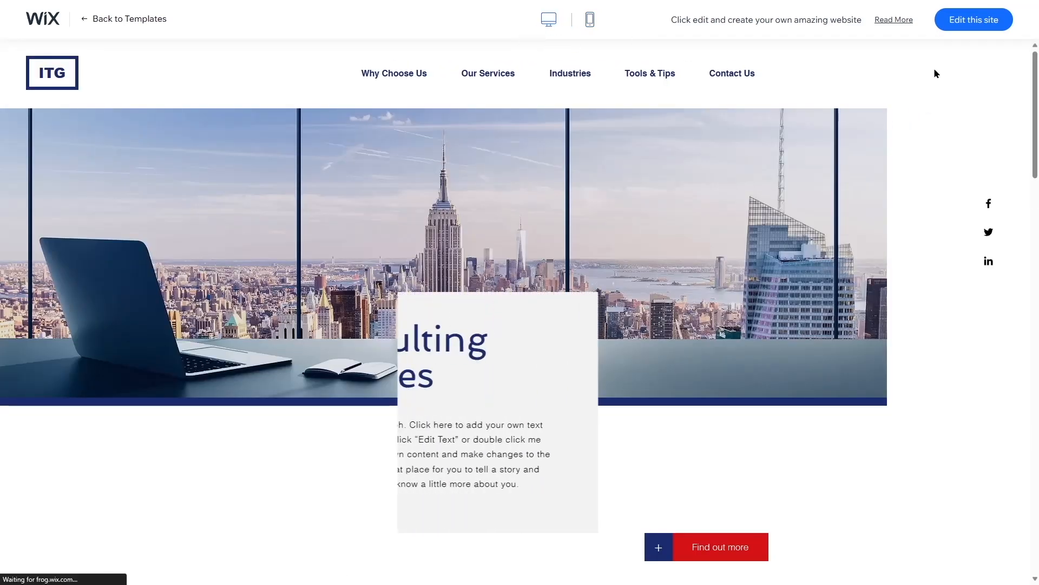
Open the template for editing and generate AI site text for a digital agency, with site type Business and site name Digiverse
click(970, 21)
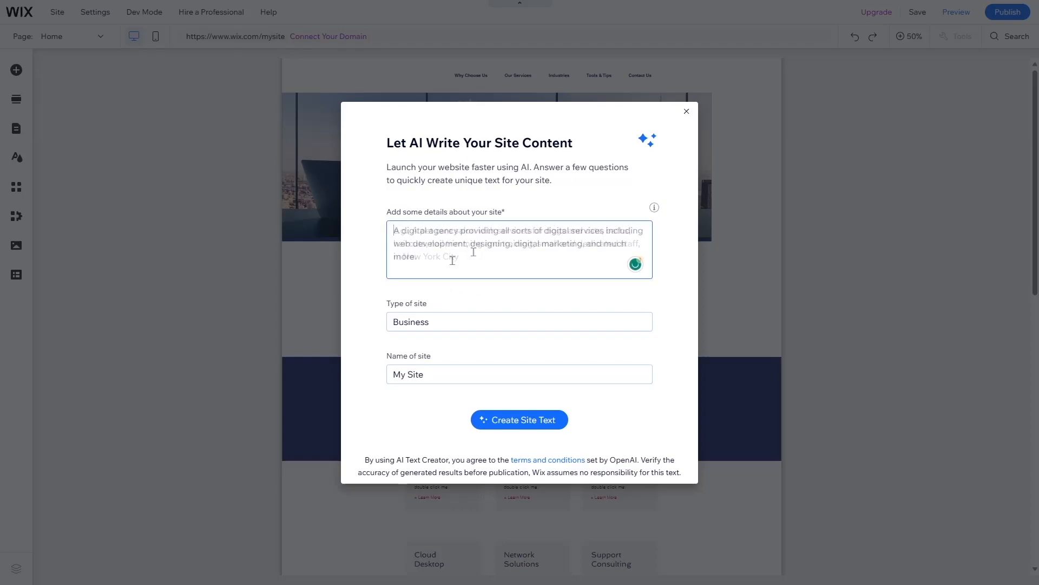
drag(453, 260, 392, 230)
click(418, 261)
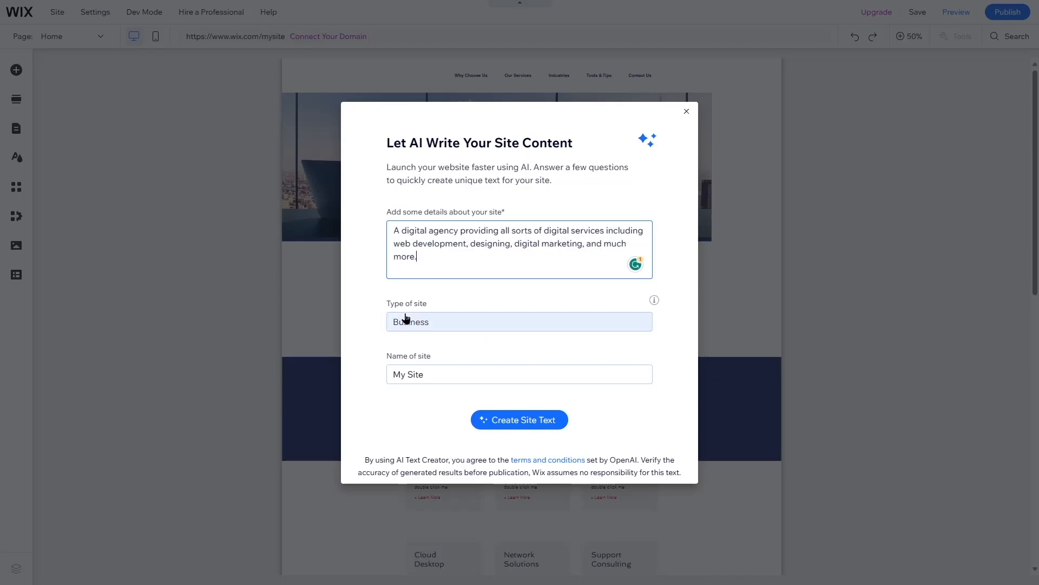
double_click(427, 326)
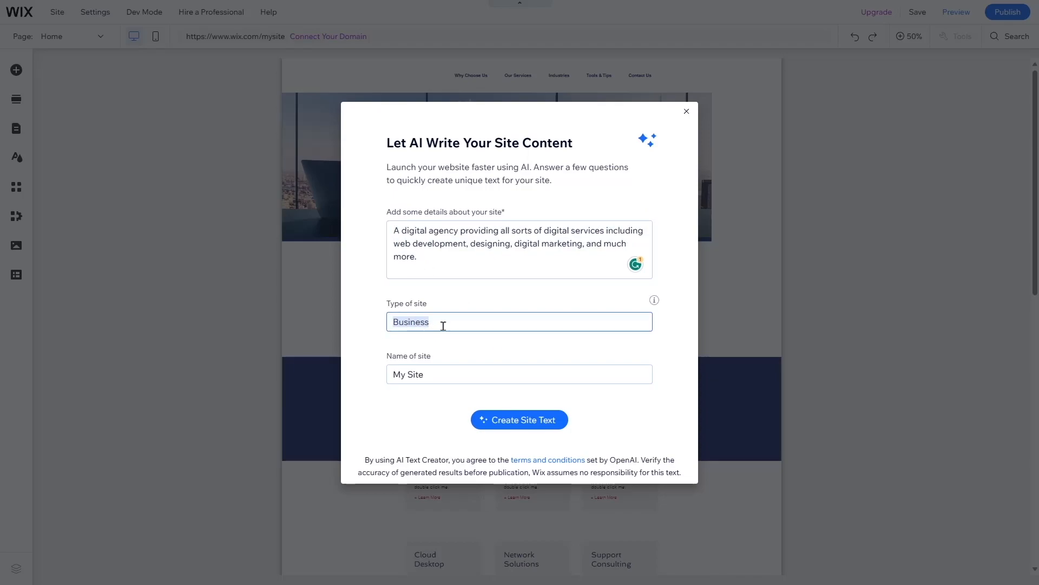
click(438, 376)
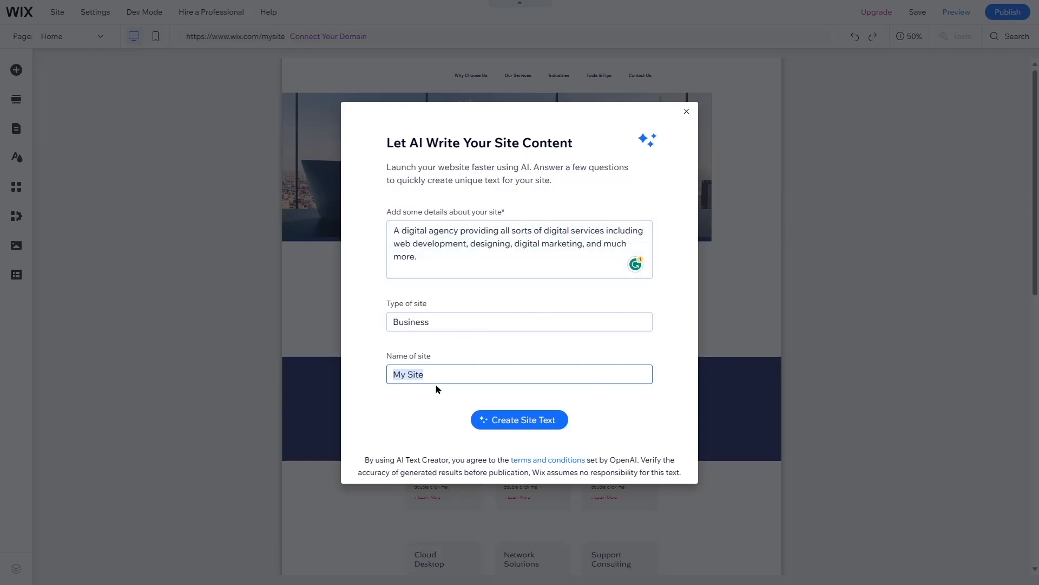
text(Digiverse)
click(526, 425)
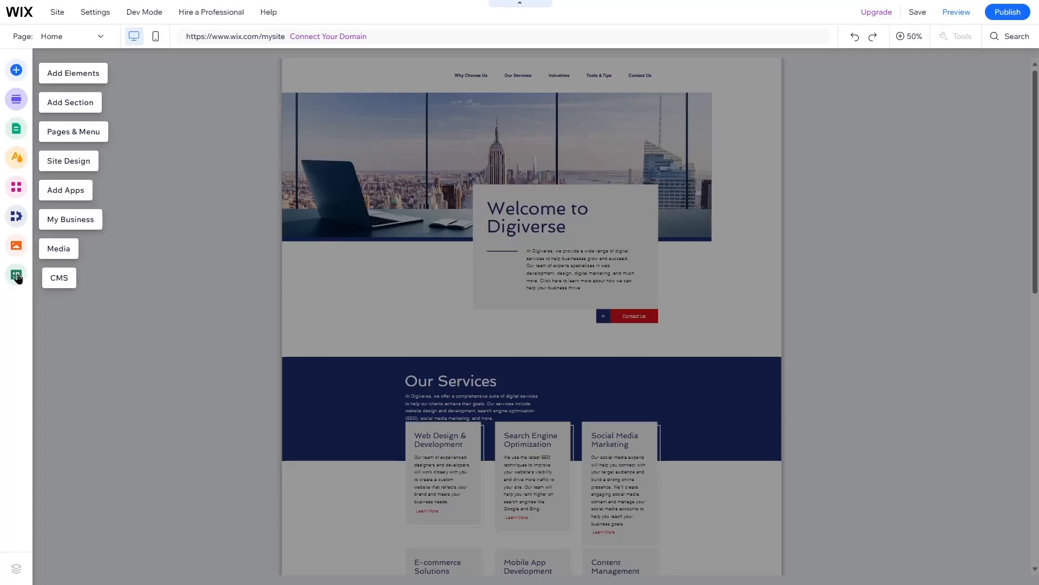
Dismiss the editor's introductory labels and review the generated Digiverse homepage text, from the services cards to the testimonials
click(223, 142)
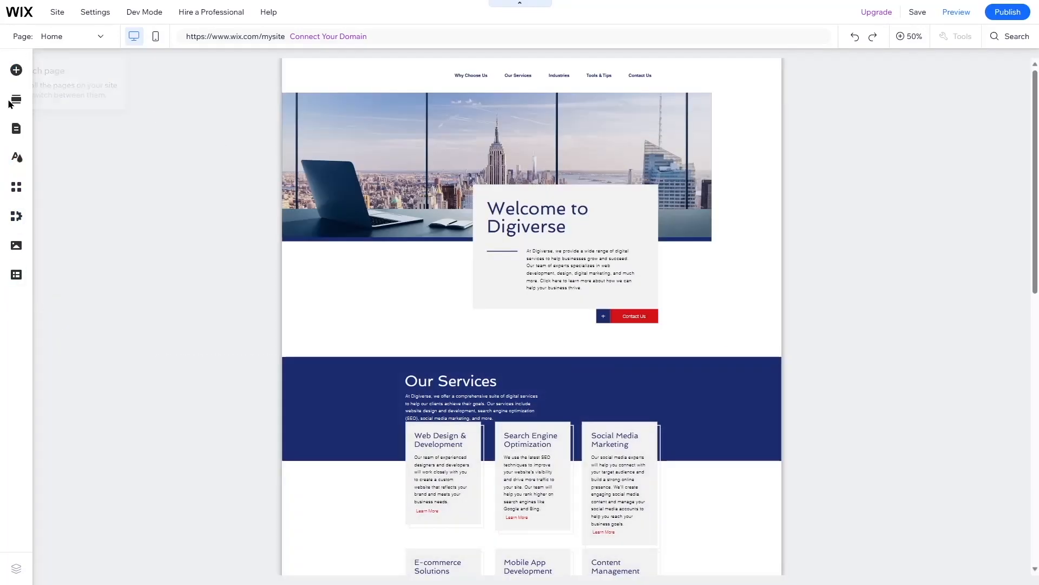
scroll(189, 180, down, 5)
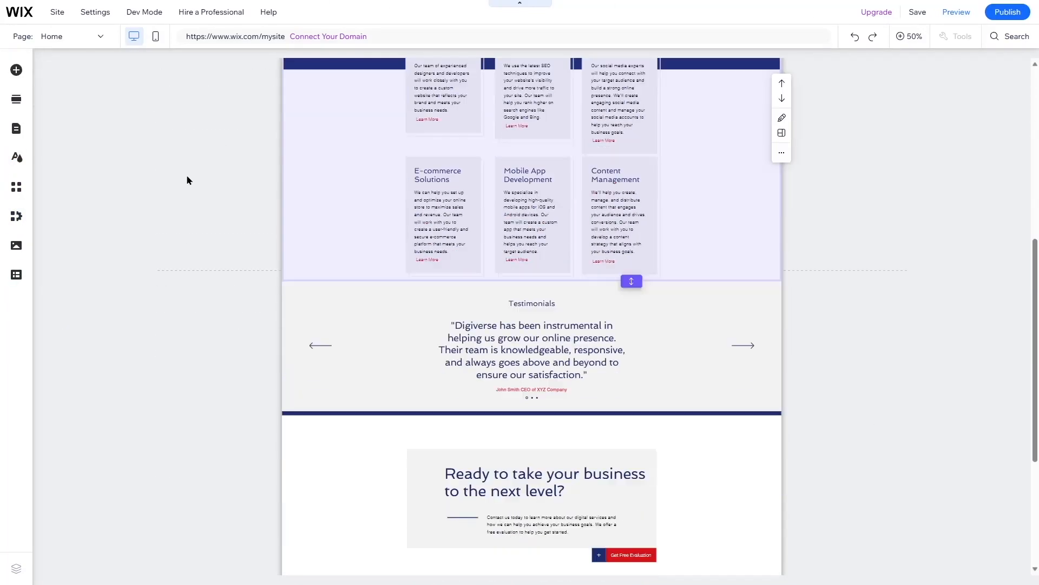
scroll(189, 180, up, 5)
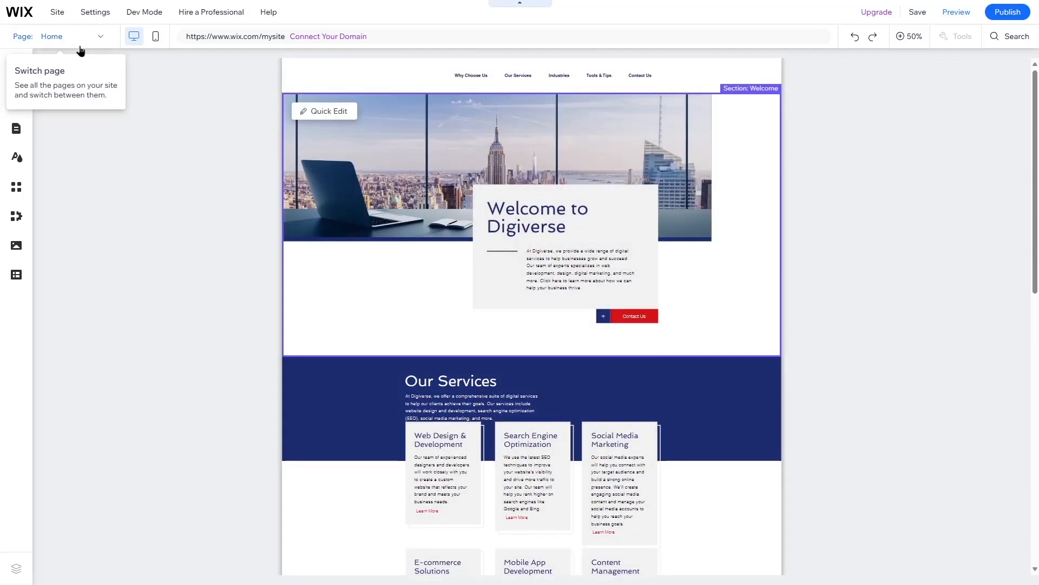
click(57, 20)
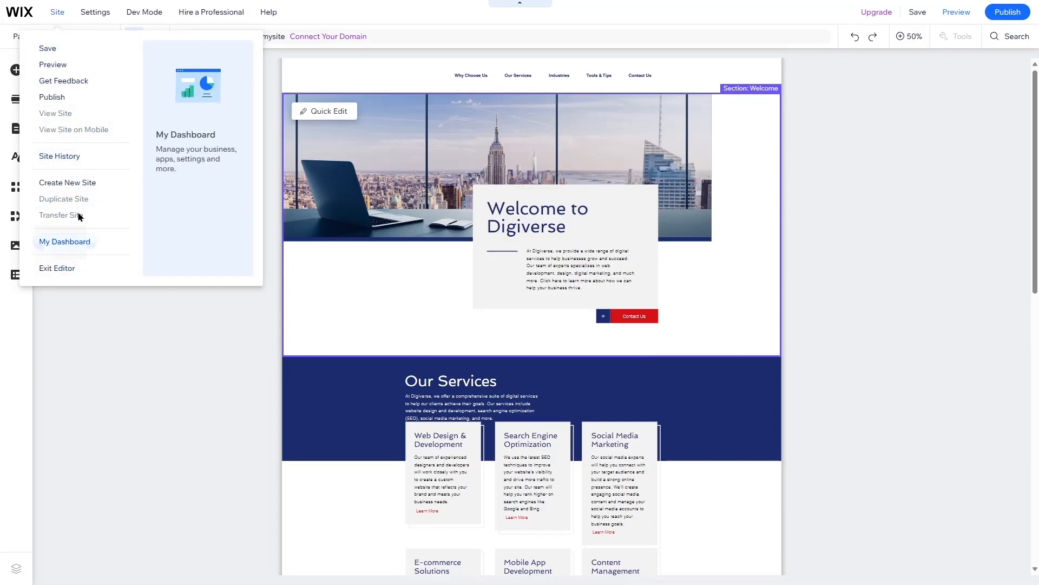
mouse_move(100, 21)
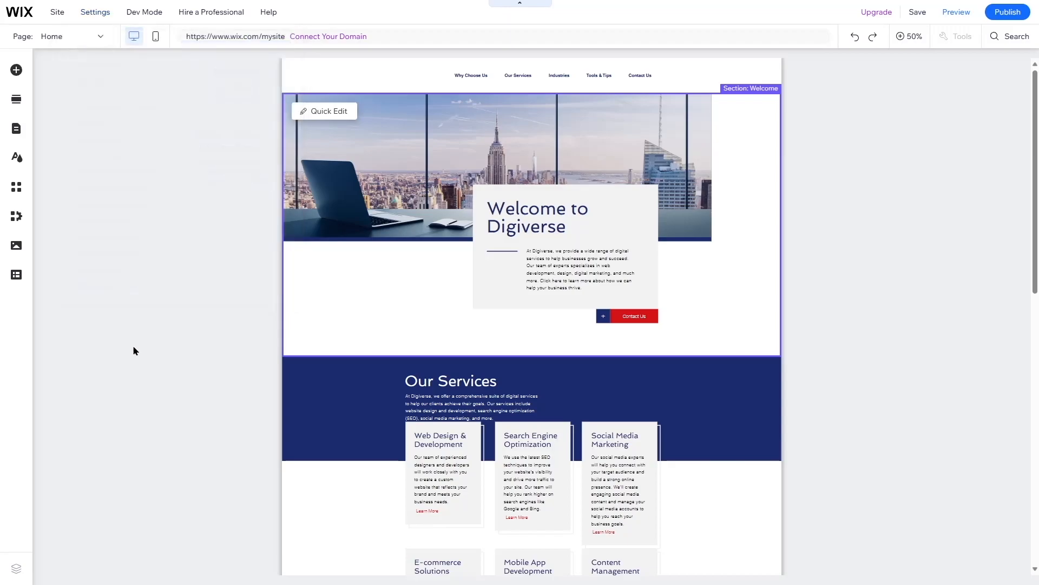
mouse_move(142, 13)
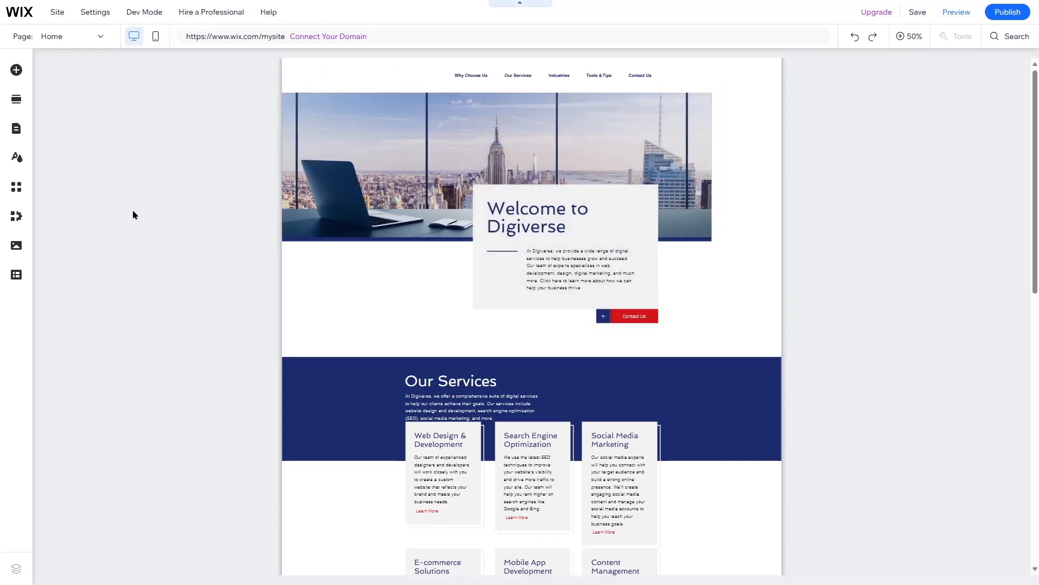
mouse_move(215, 20)
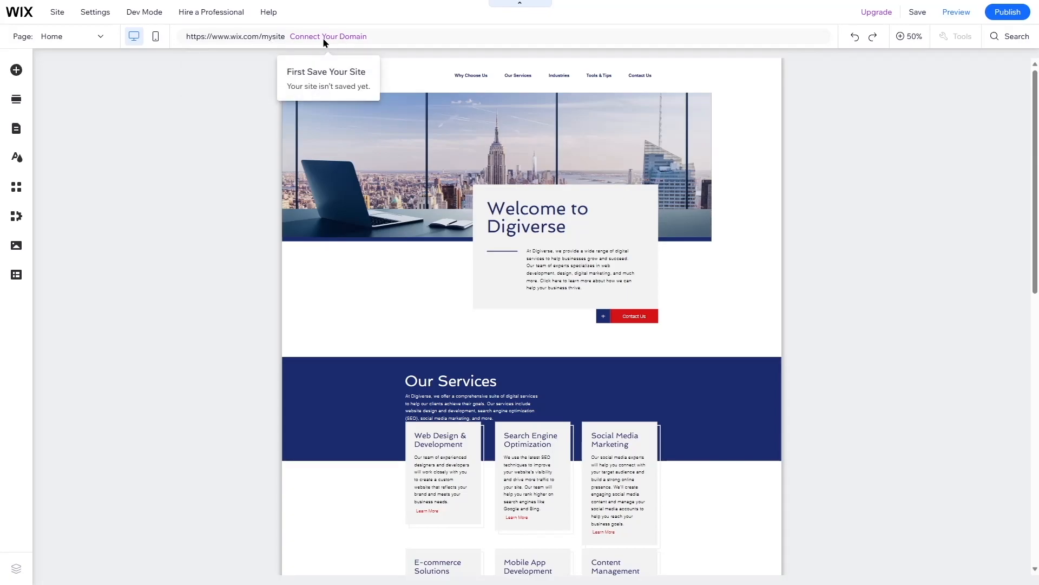
click(485, 116)
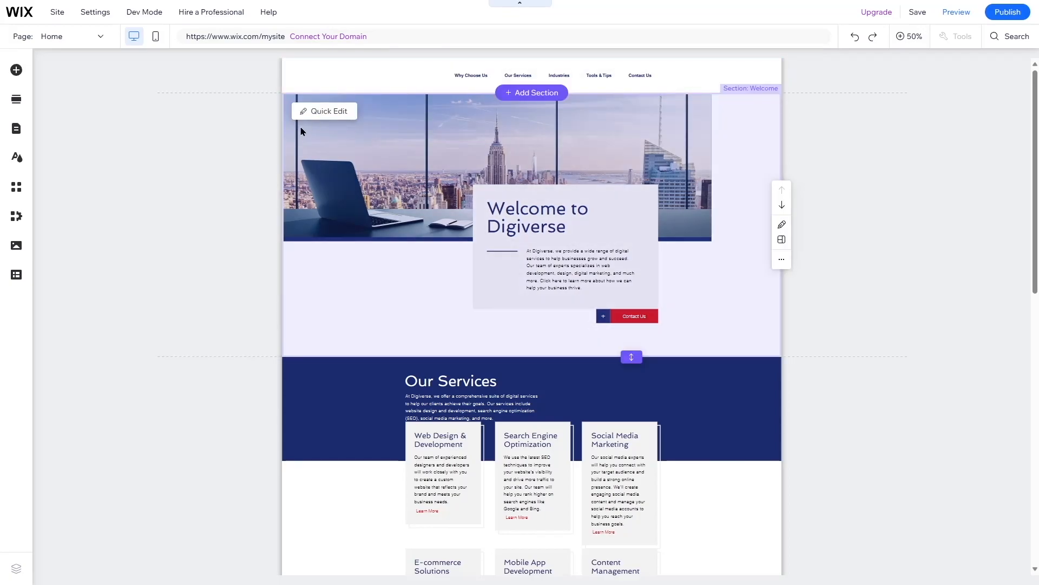
click(264, 112)
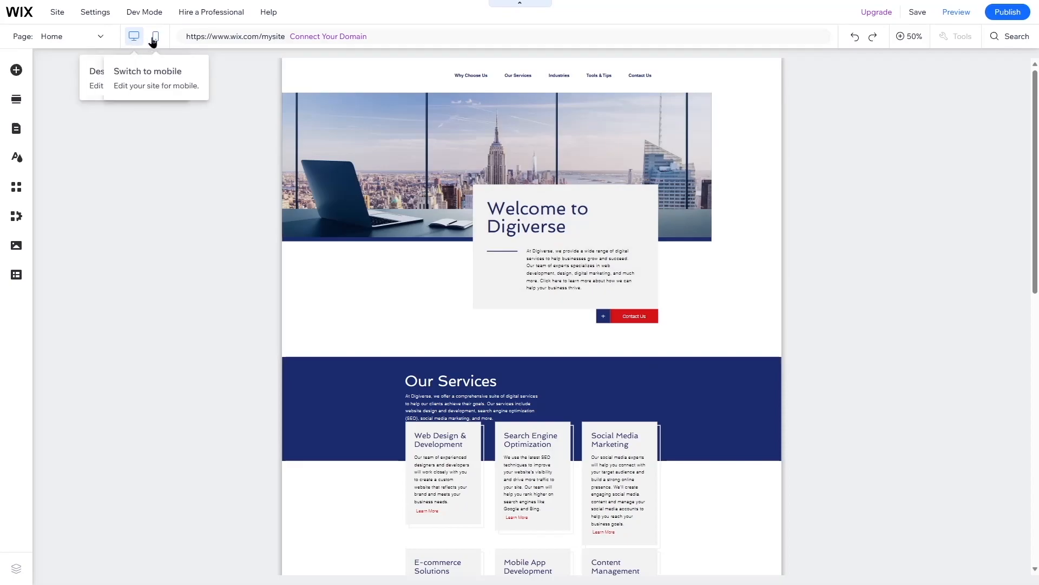
Skip the mobile editor introduction, look over the homepage's mobile layout, and return to the desktop editor
click(153, 39)
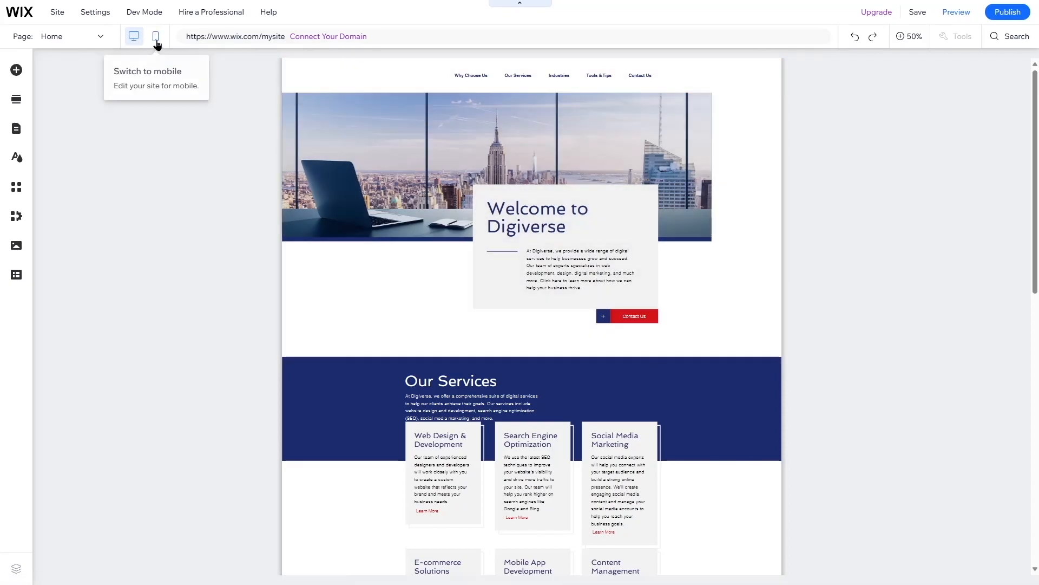
click(157, 41)
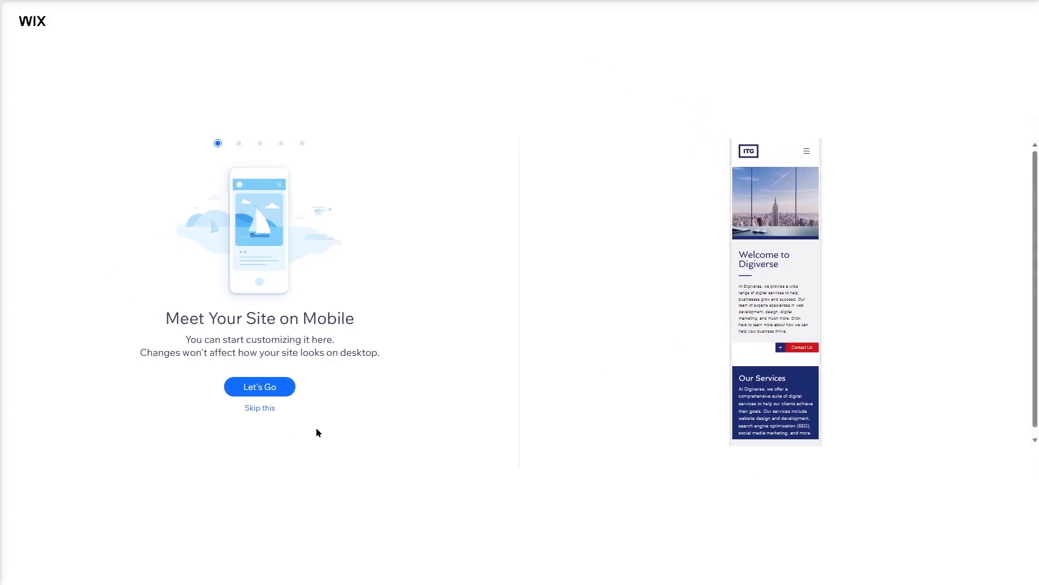
click(265, 412)
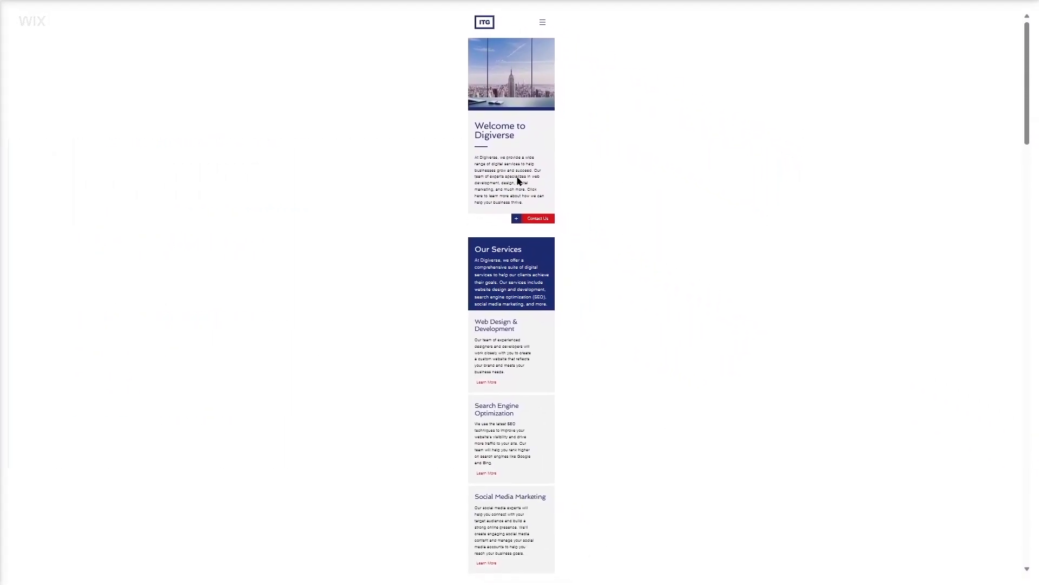
scroll(541, 210, down, 2)
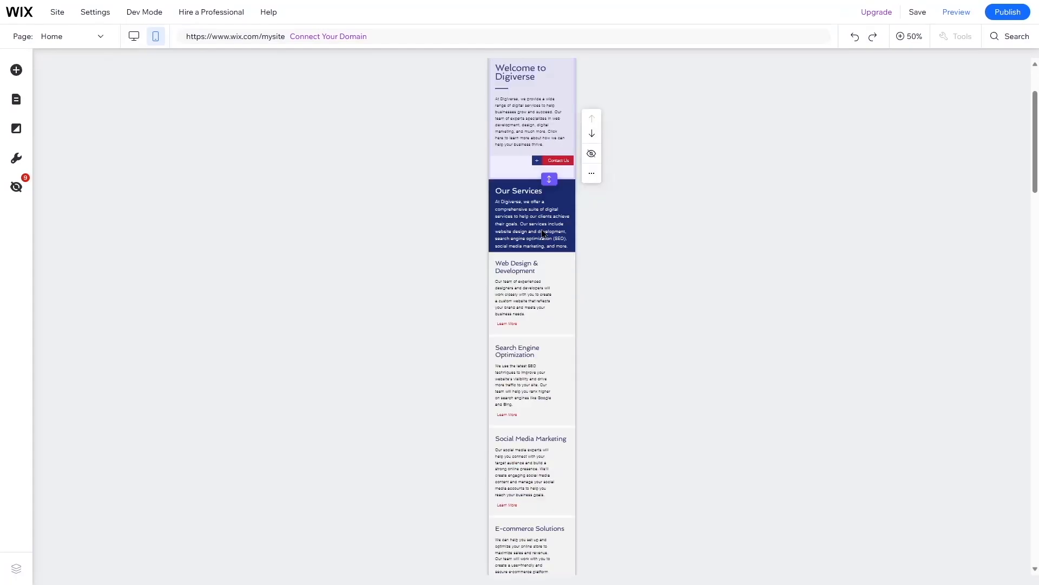
scroll(542, 234, up, 2)
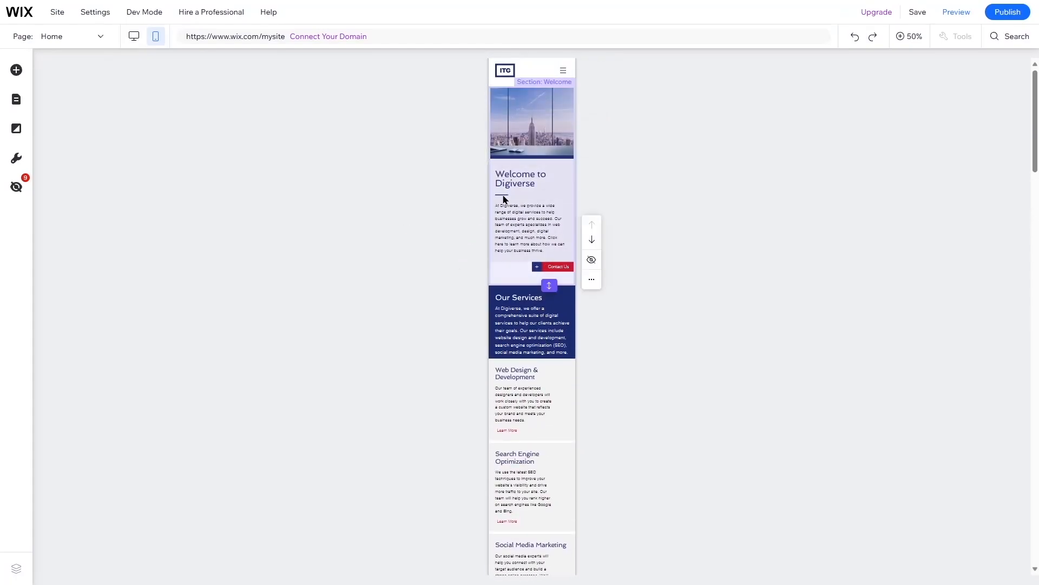
scroll(511, 207, down, 4)
scroll(511, 209, down, 4)
scroll(511, 209, up, 8)
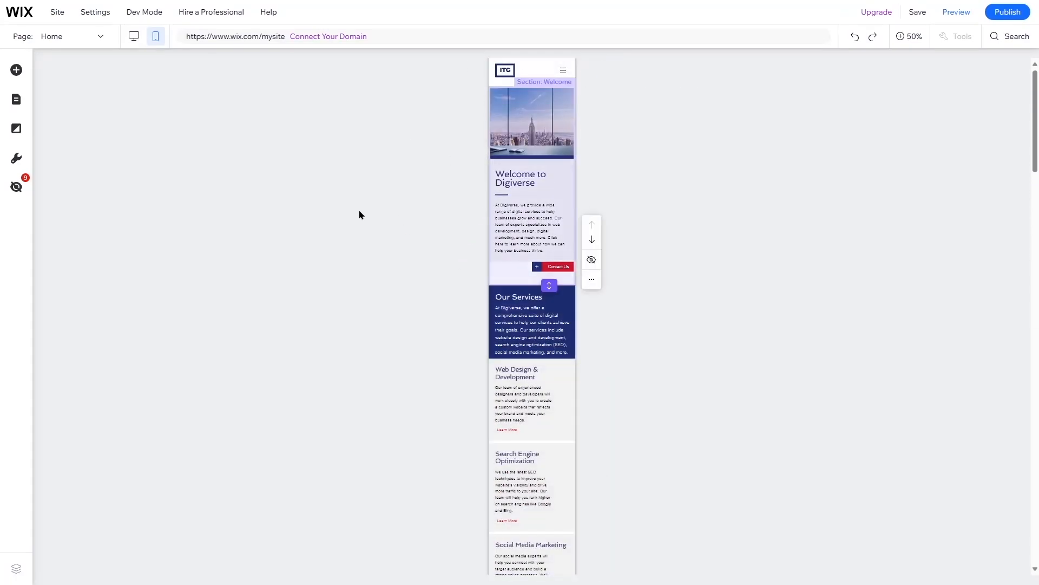
click(139, 47)
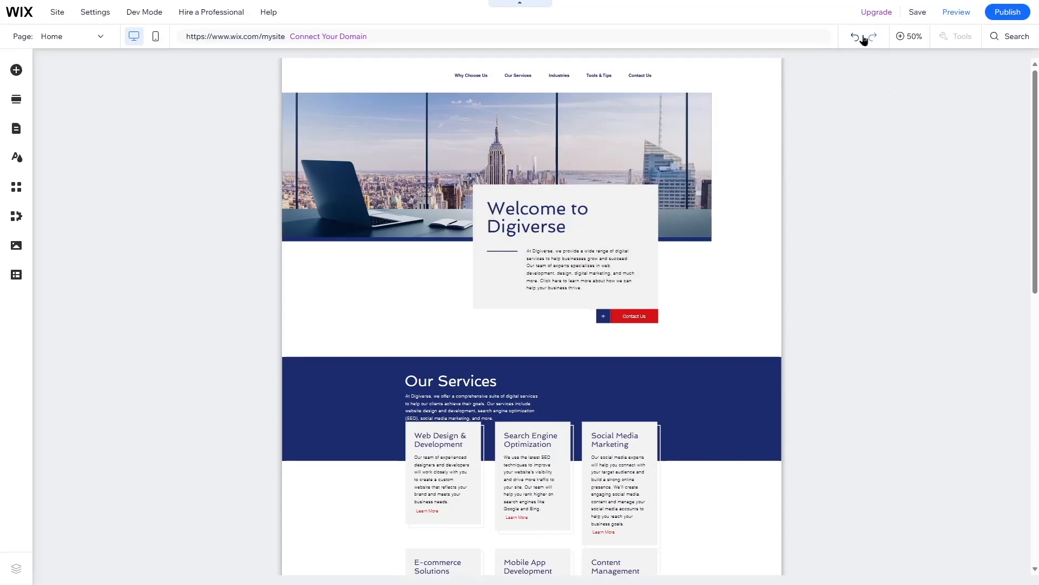
Move the "Welcome to Digiverse" heading from its box onto the hero photo, and undo back to the template's original text
click(600, 194)
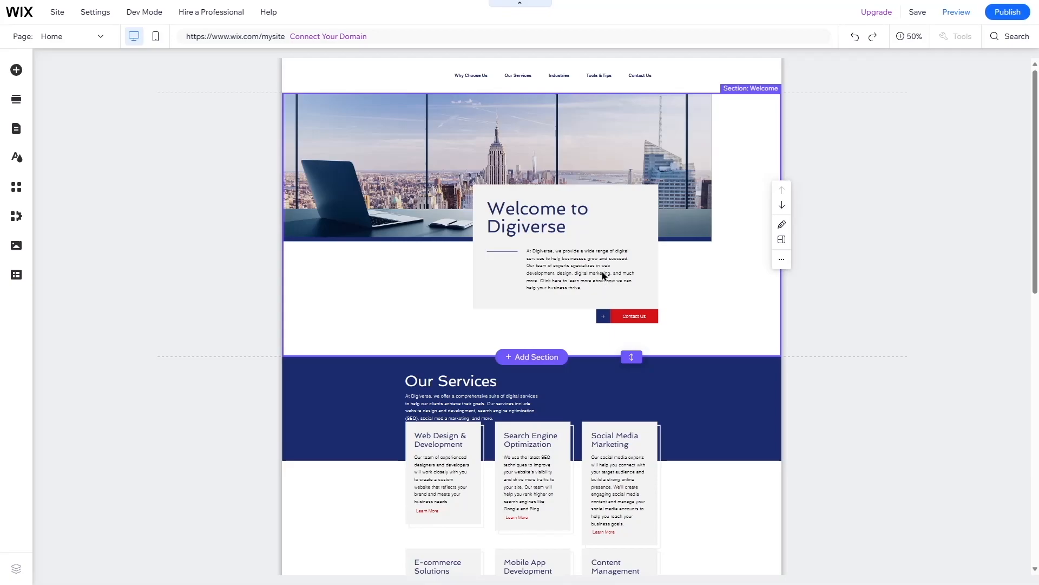
click(576, 218)
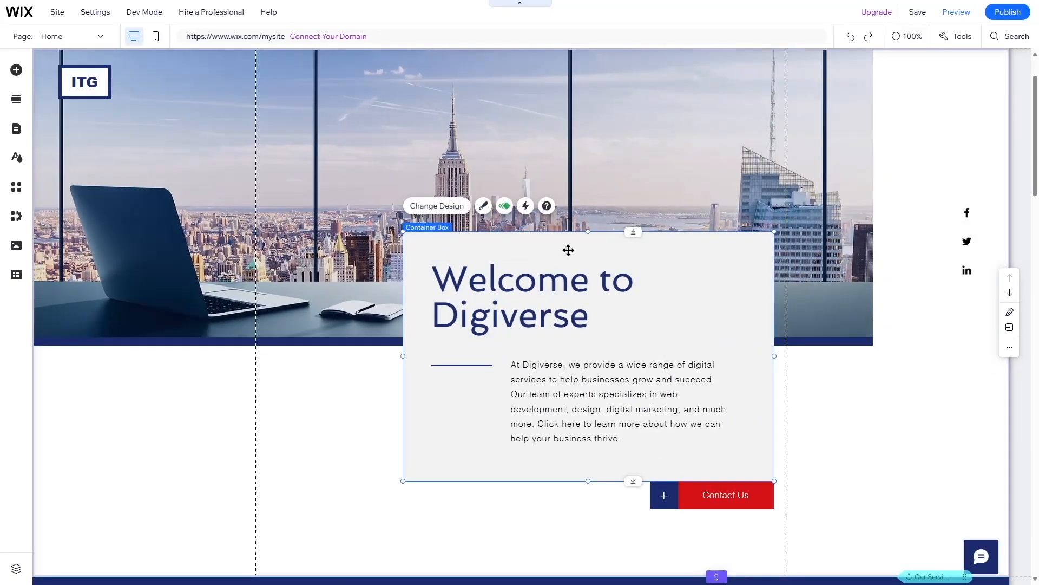
drag(725, 297, 359, 151)
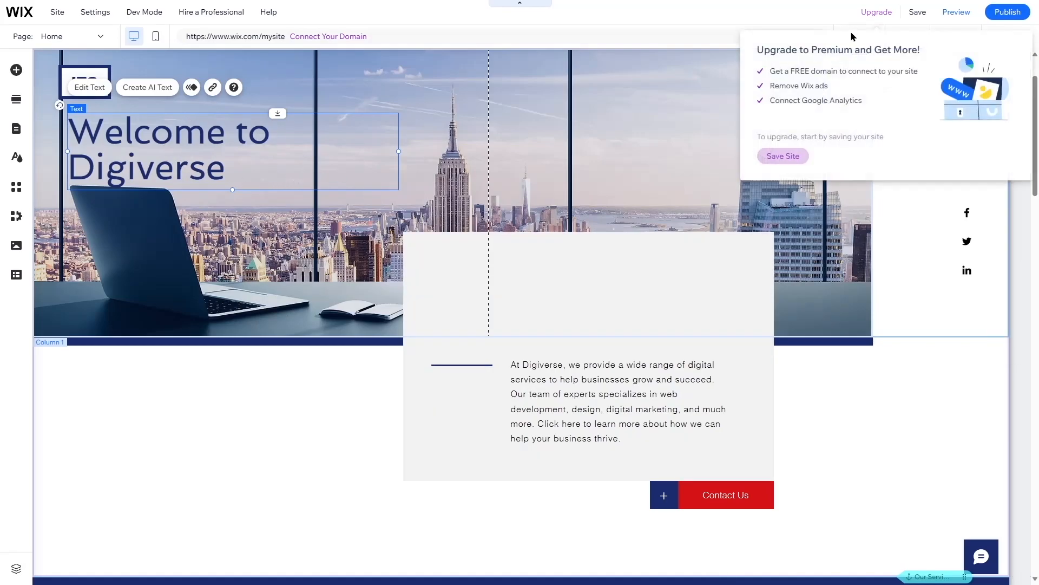
click(851, 39)
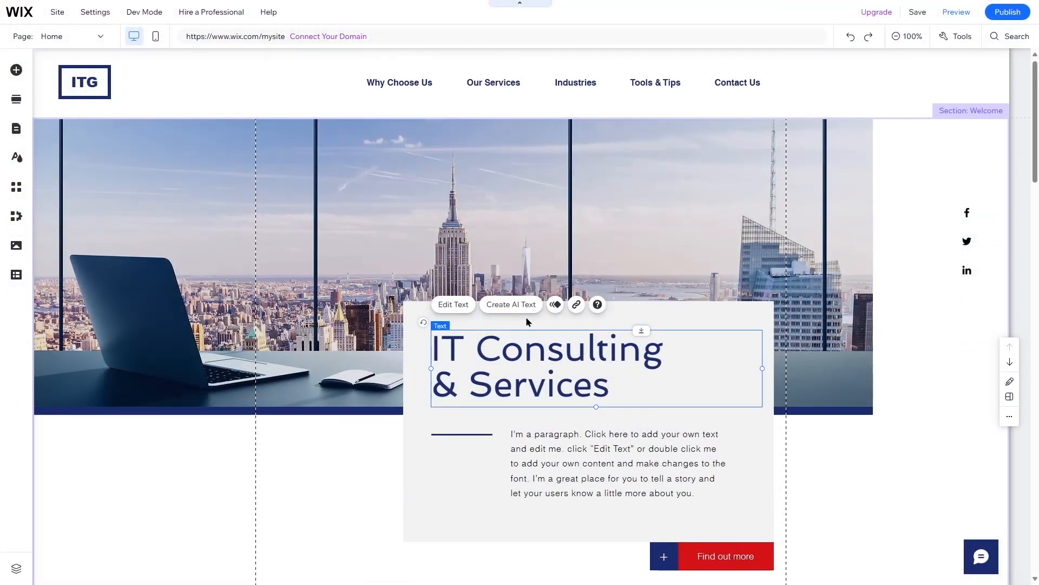
Examine the homepage's section layout at 50% zoom and return to the welcome section at 100%
scroll(399, 248, down, 3)
scroll(463, 131, up, 3)
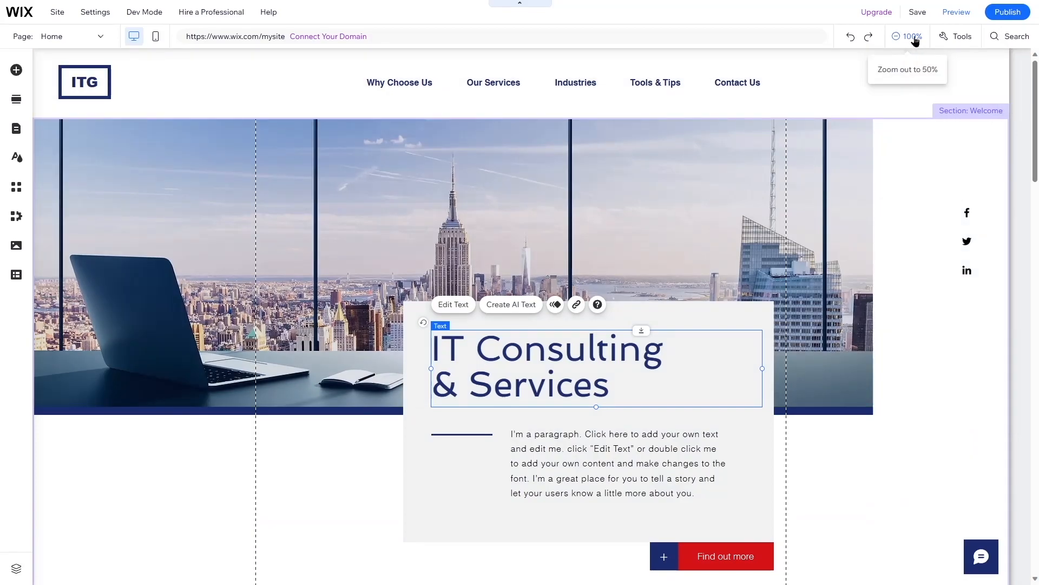
click(913, 38)
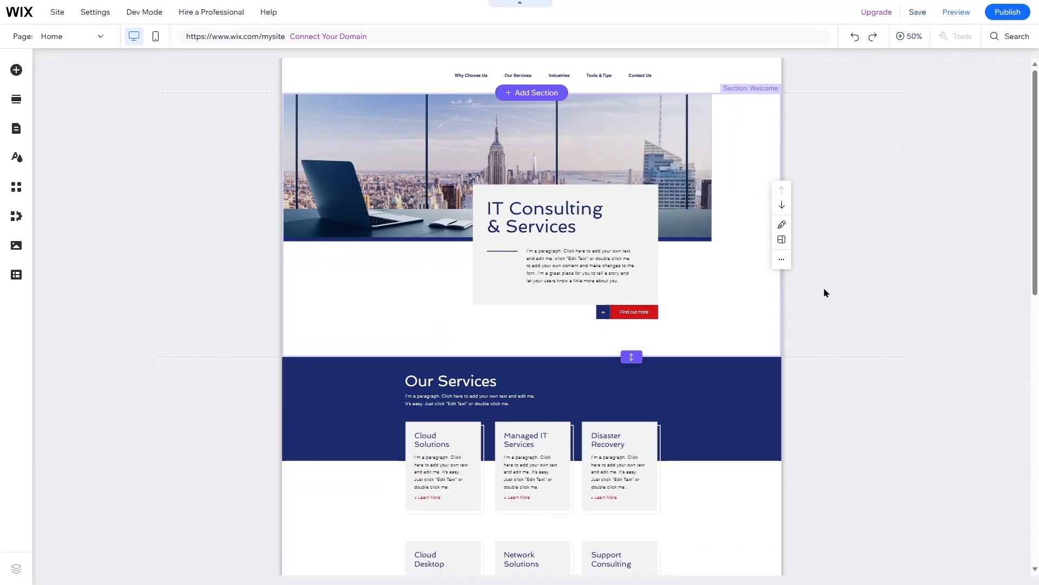
scroll(463, 235, down, 6)
scroll(463, 236, up, 6)
scroll(463, 236, down, 6)
scroll(463, 236, up, 7)
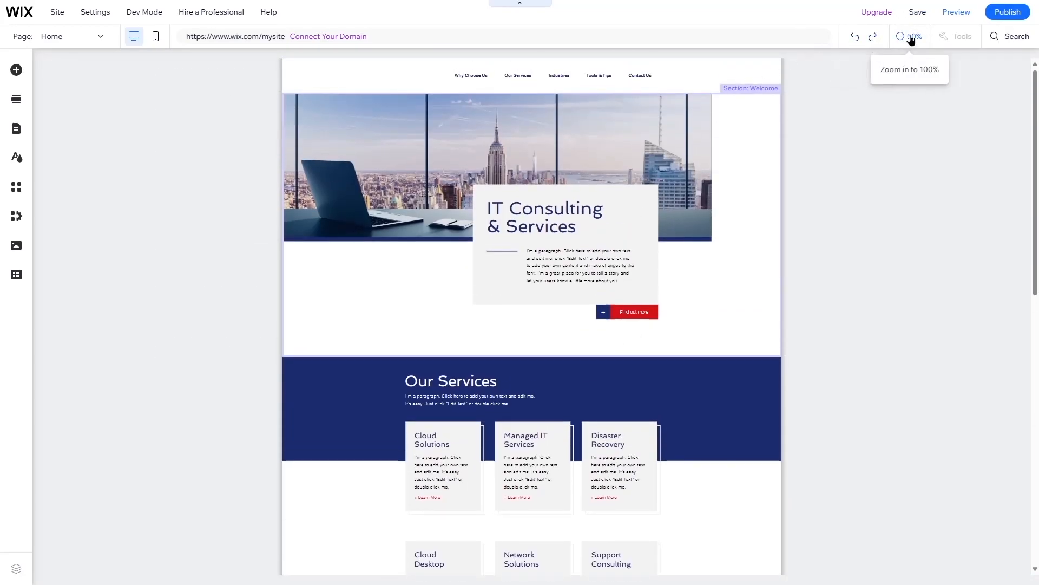
click(914, 38)
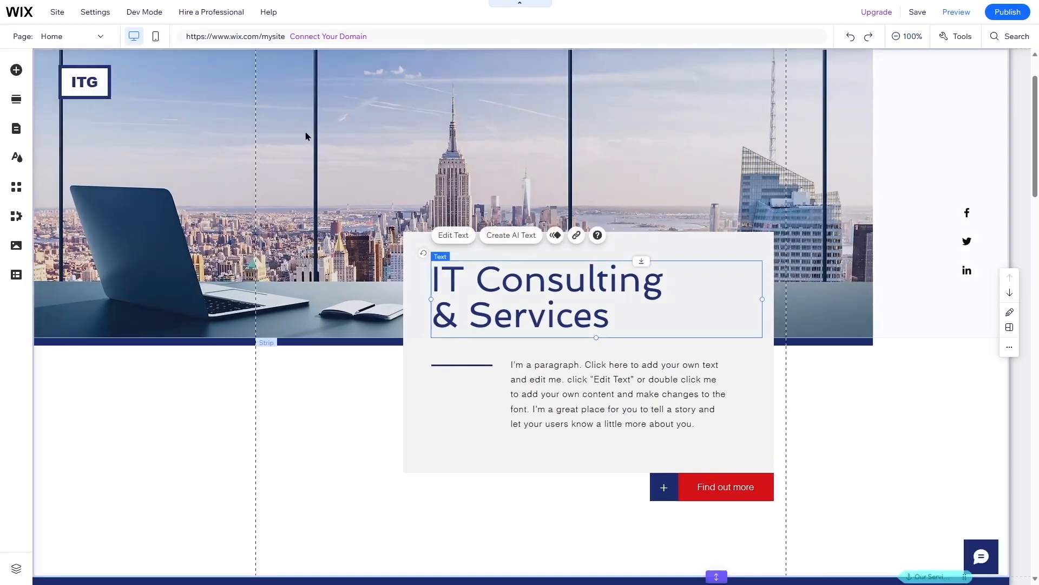
scroll(504, 206, up, 1)
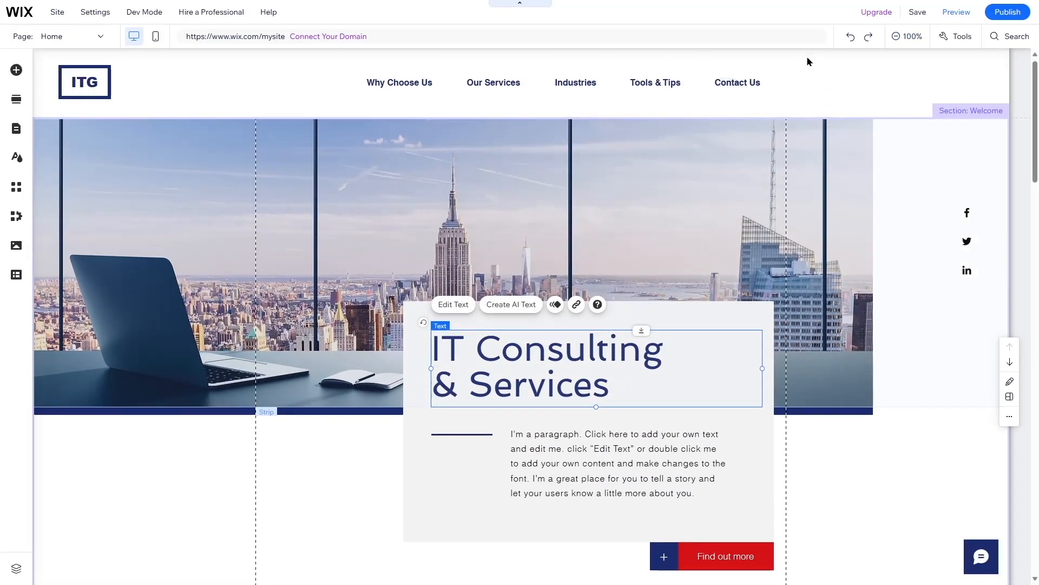
Examine the homepage's gridlines, hide them, and show them again
click(956, 38)
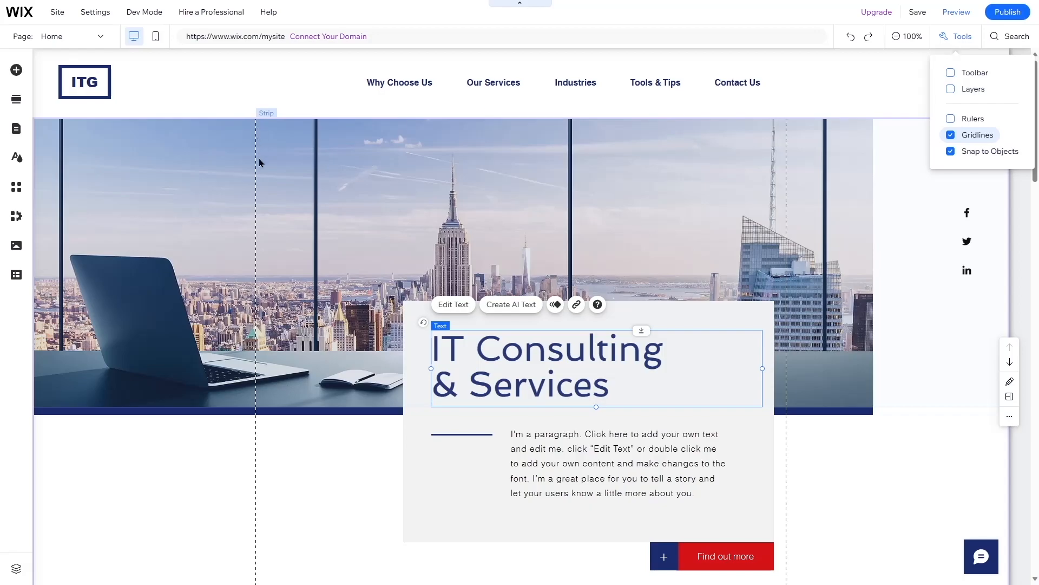
scroll(254, 421, down, 3)
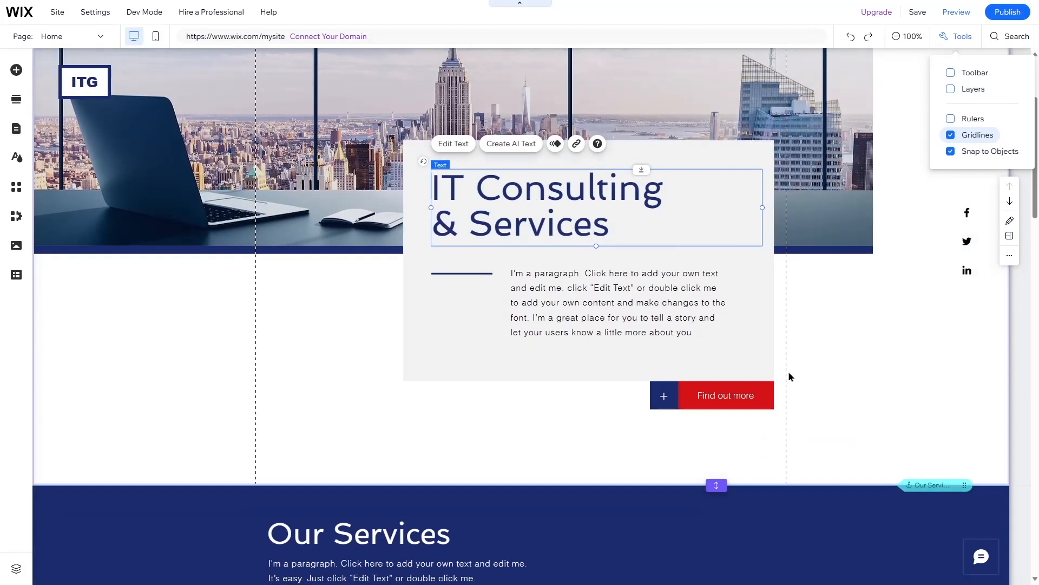
scroll(789, 376, up, 3)
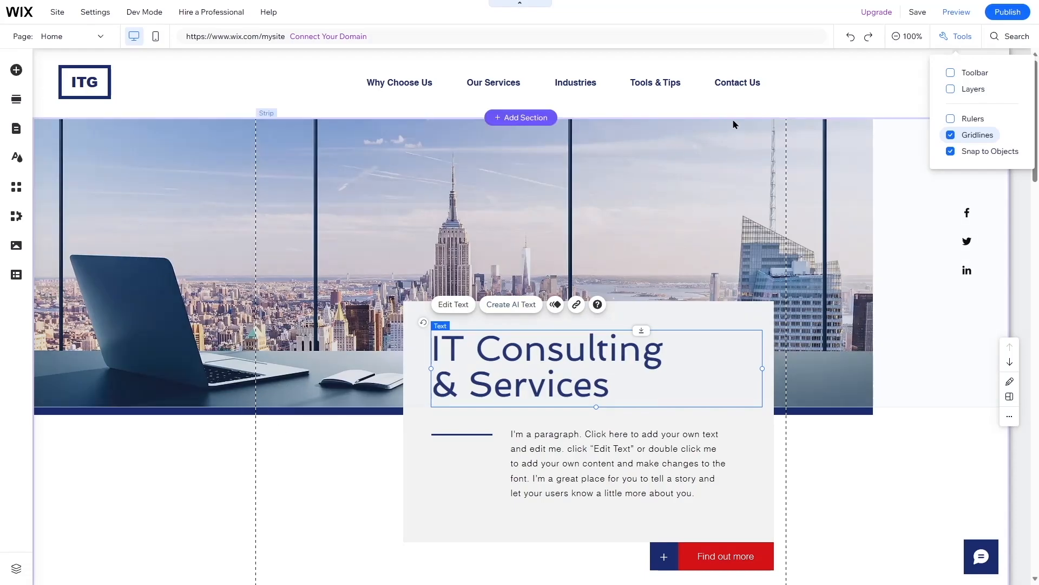
click(950, 135)
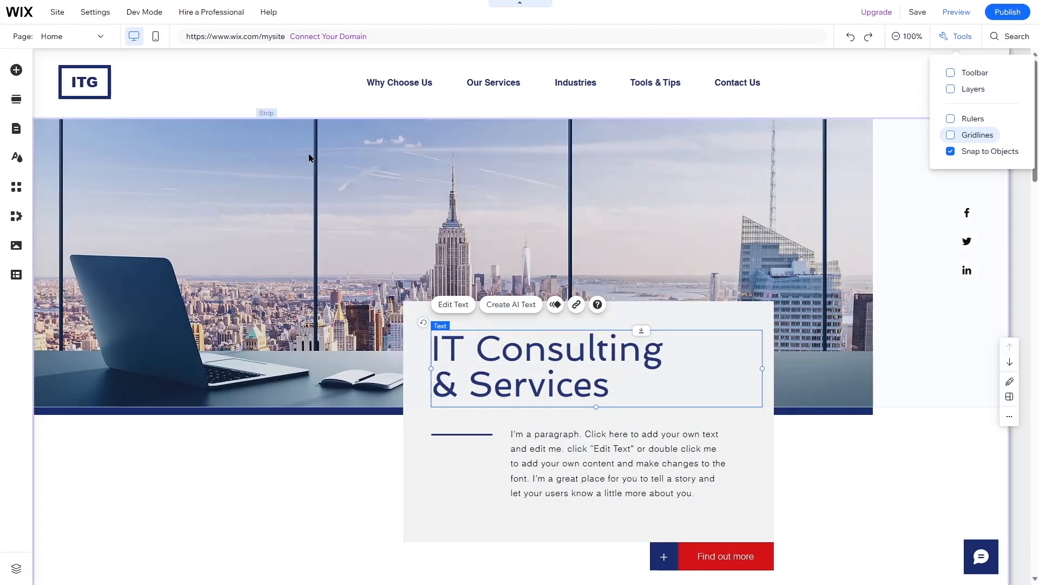
click(951, 135)
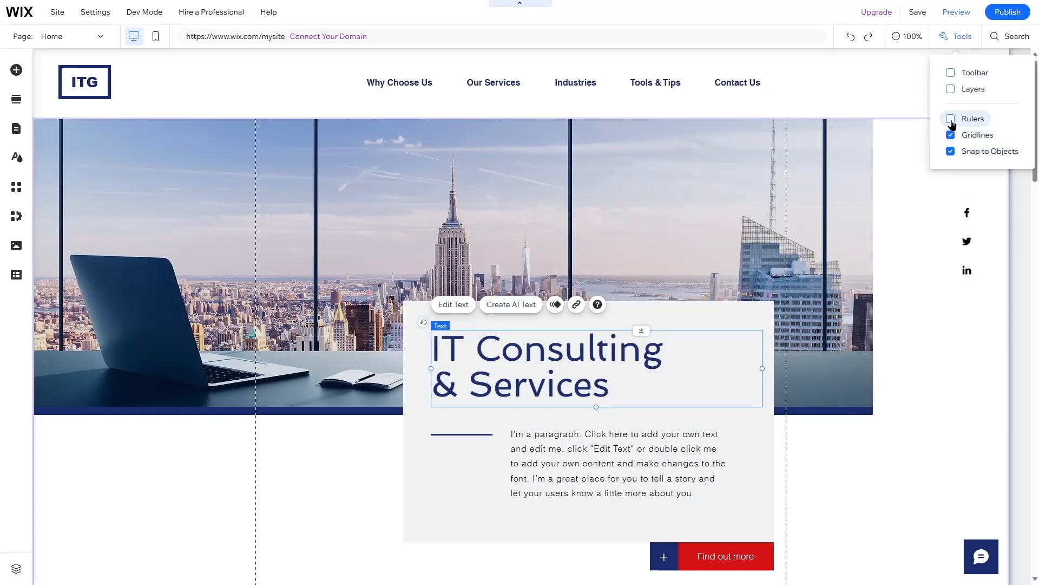
Show the rulers and add a vertical guide along the welcome box's right edge and a horizontal guide at 911 px along its bottom edge
click(950, 119)
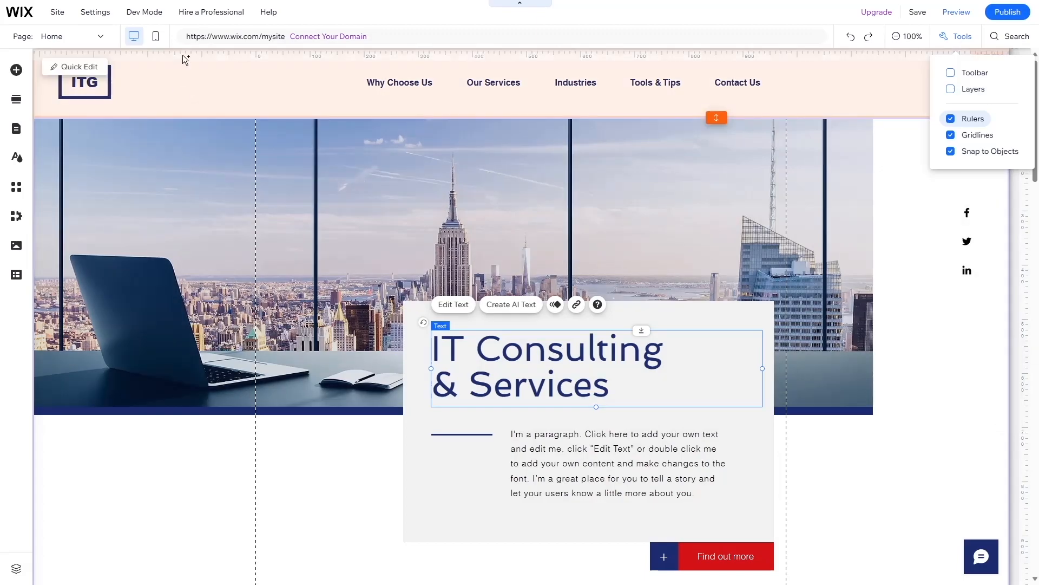
click(203, 53)
drag(202, 53, 774, 77)
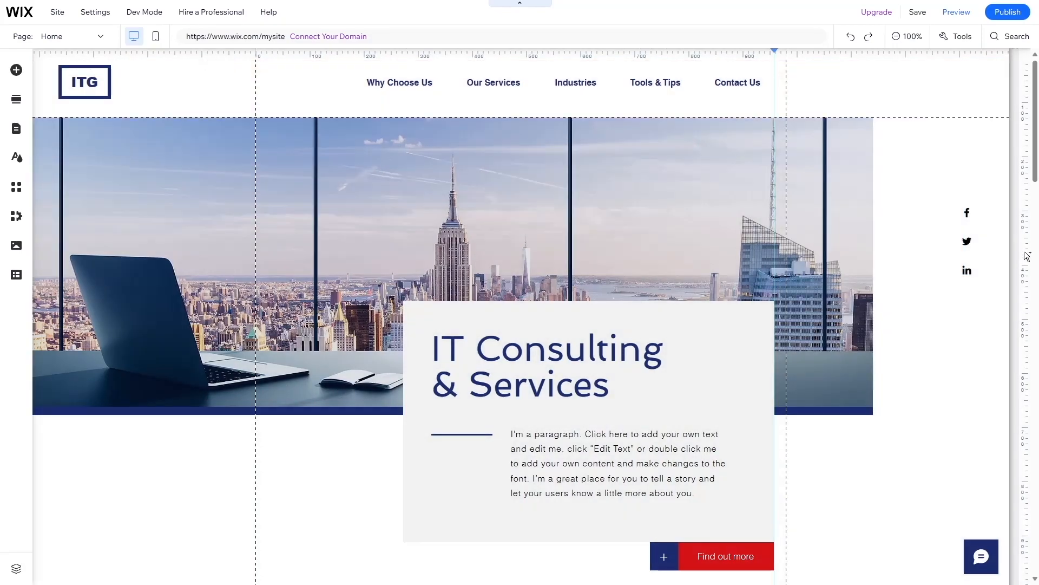
click(1027, 248)
drag(1027, 248, 1027, 541)
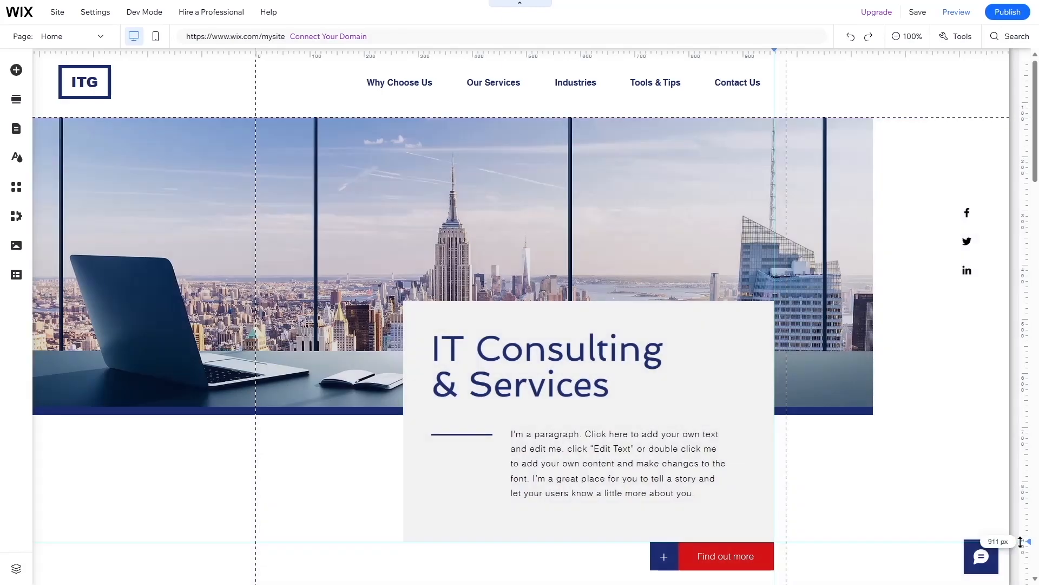
Remove the horizontal and vertical ruler guides aligned to the welcome box
right_click(1021, 543)
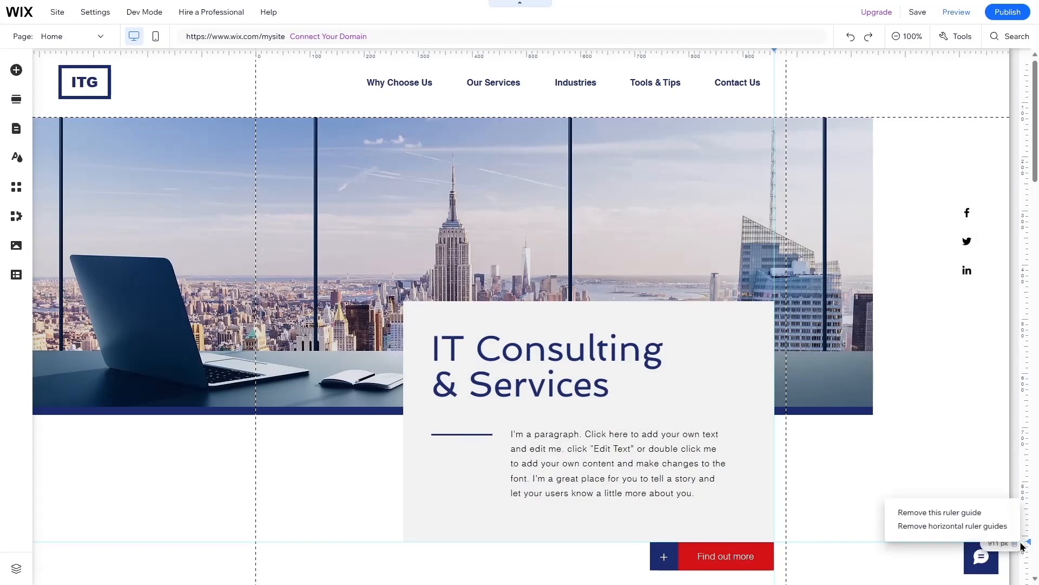
click(963, 517)
right_click(775, 52)
click(790, 70)
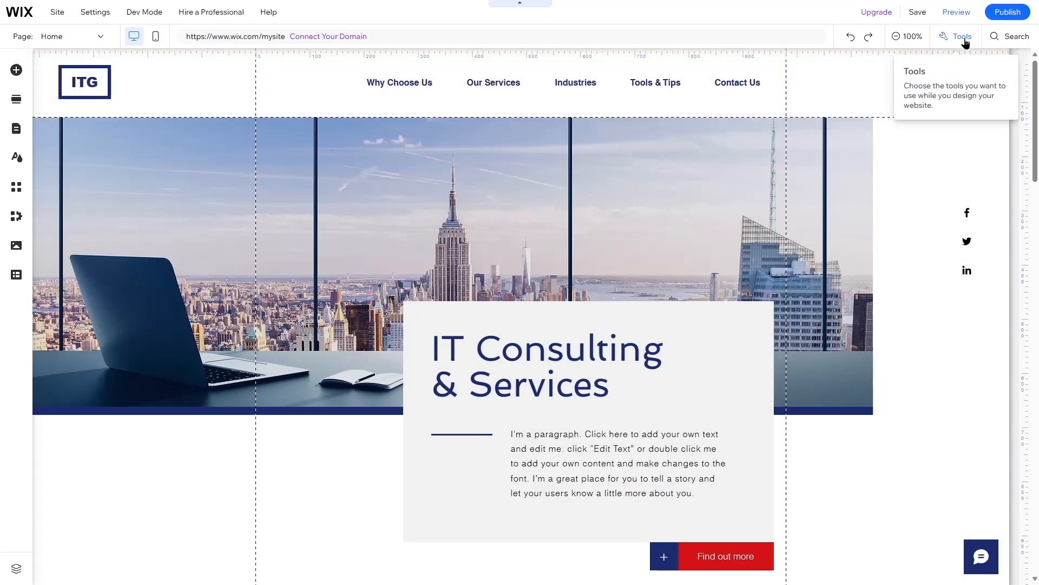
Hide the rulers and show the floating toolbar for arranging, sizing and positioning elements
click(965, 40)
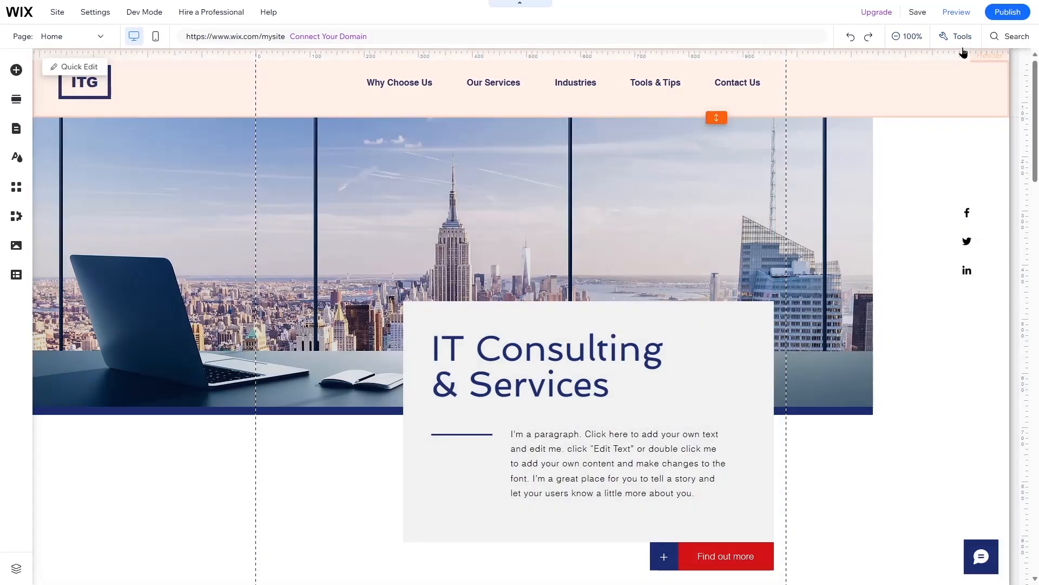
click(962, 45)
click(953, 120)
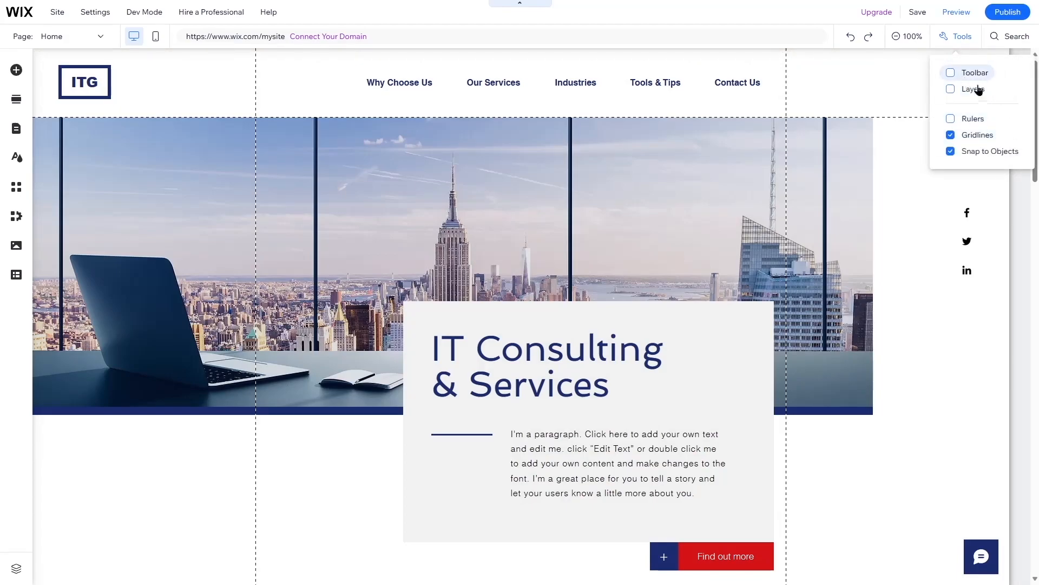
click(953, 77)
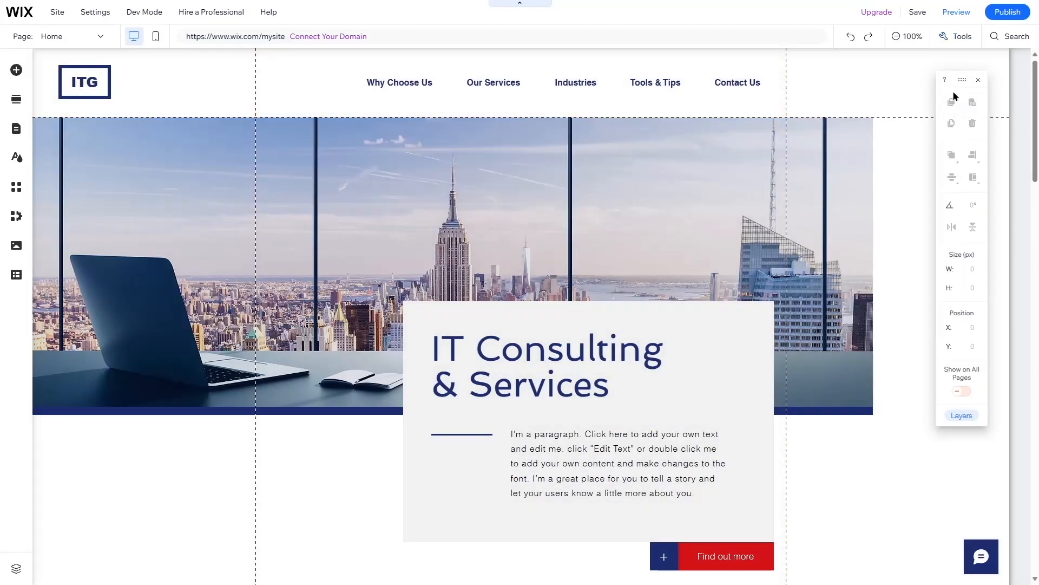
Select the Welcome section to examine its size and position in the floating toolbar, and hide the toolbar
mouse_move(965, 81)
mouse_down()
mouse_move(980, 103)
mouse_move(984, 87)
mouse_up()
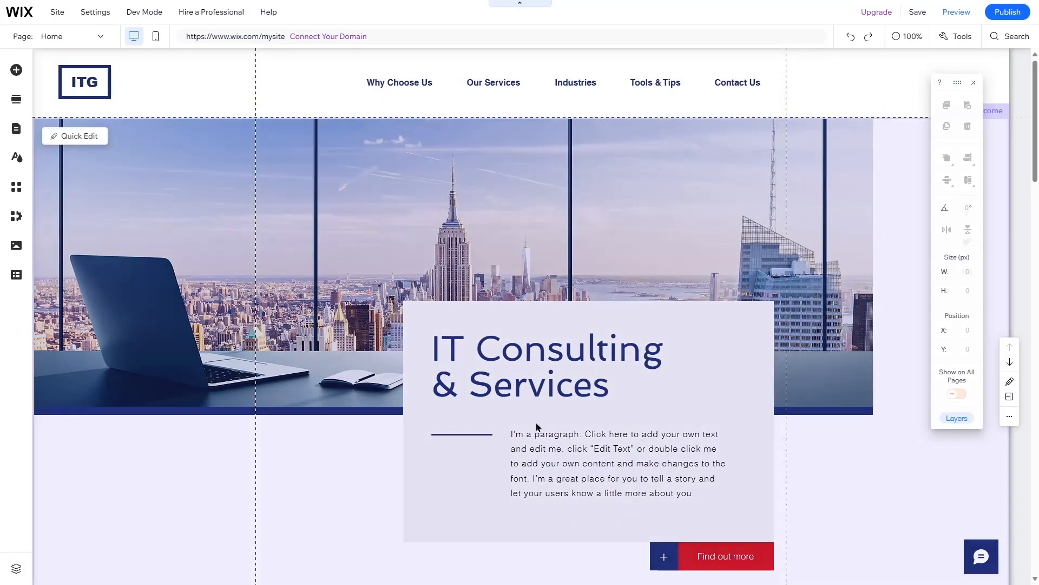
click(615, 362)
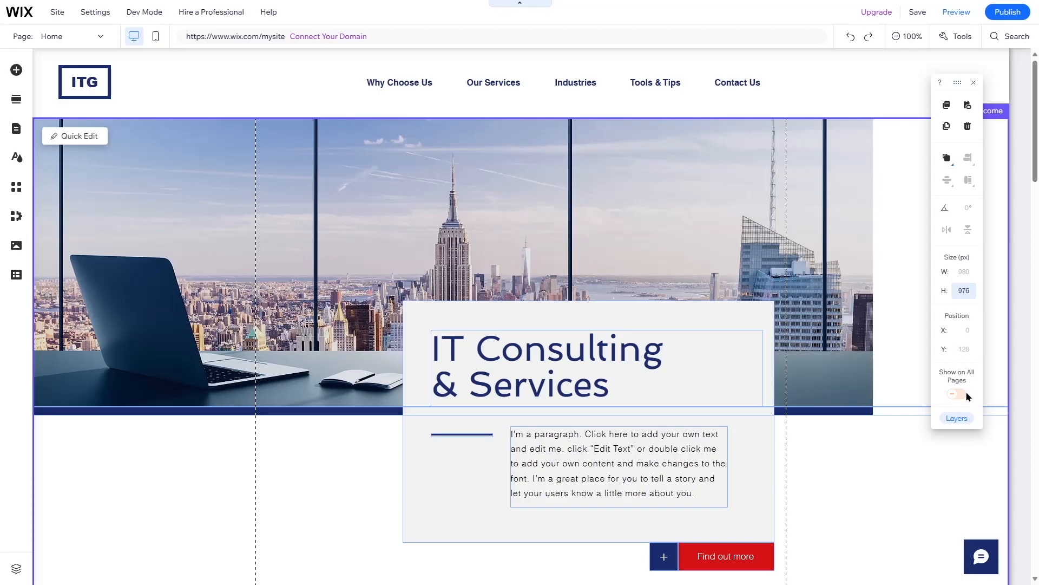
click(973, 86)
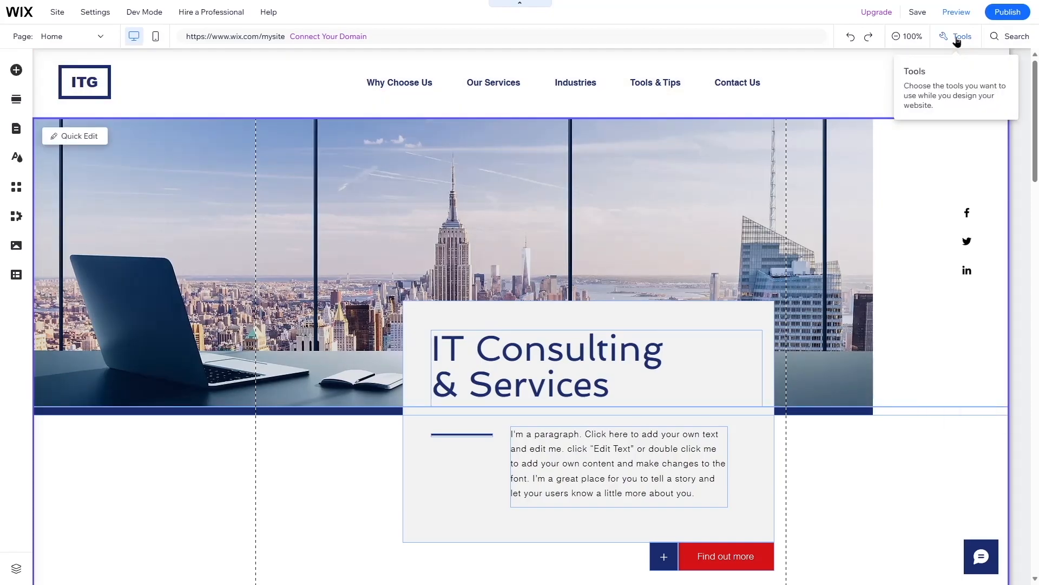
Show the page's layers list and move it clear of the welcome box and main content
click(956, 36)
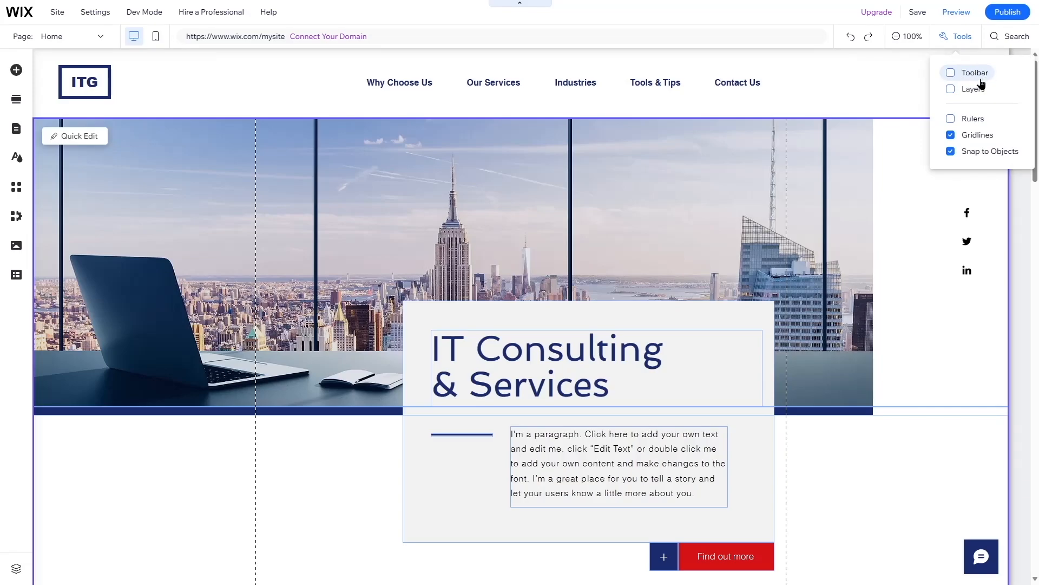
click(975, 90)
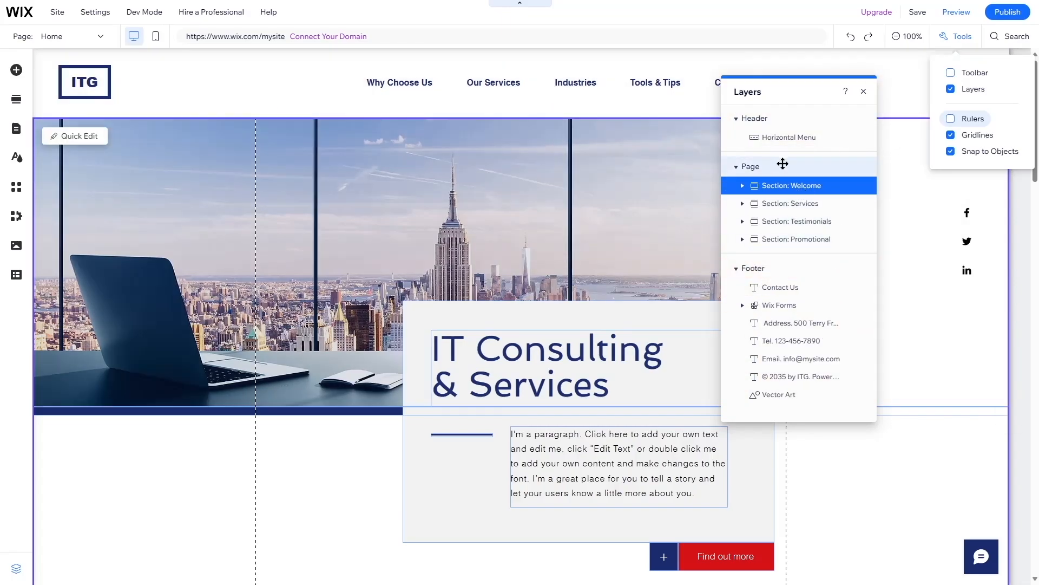
drag(788, 96, 280, 188)
drag(293, 142, 923, 92)
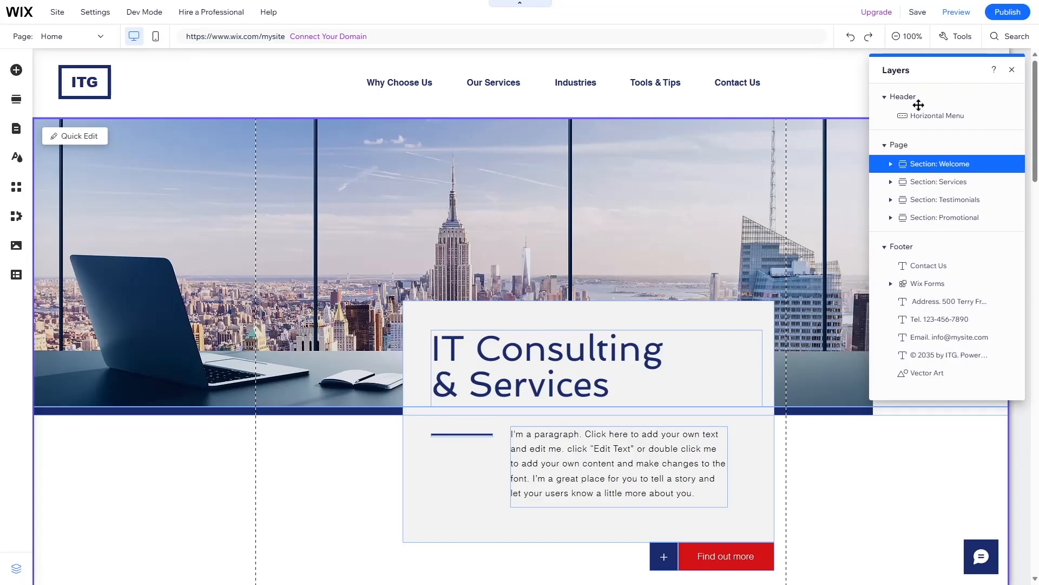
Expand the Welcome section's layers and examine the first strip with its Column 1 and Column 2
click(891, 164)
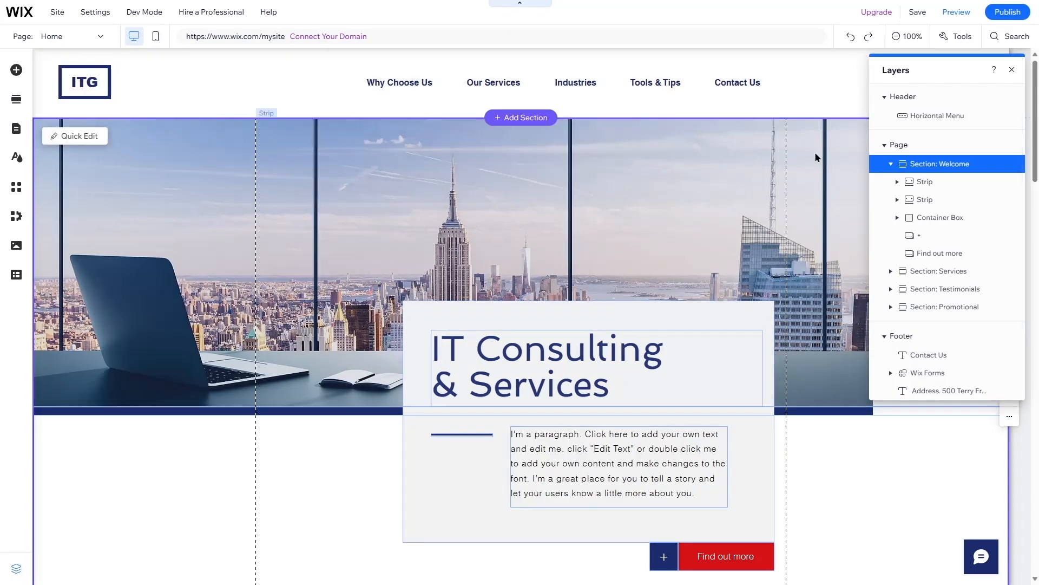
click(932, 184)
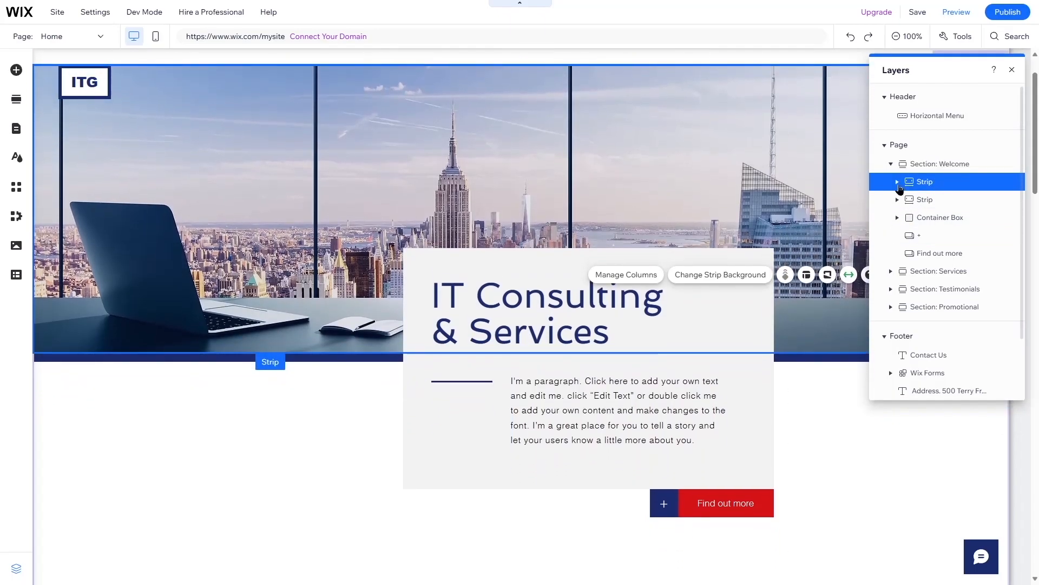
click(898, 183)
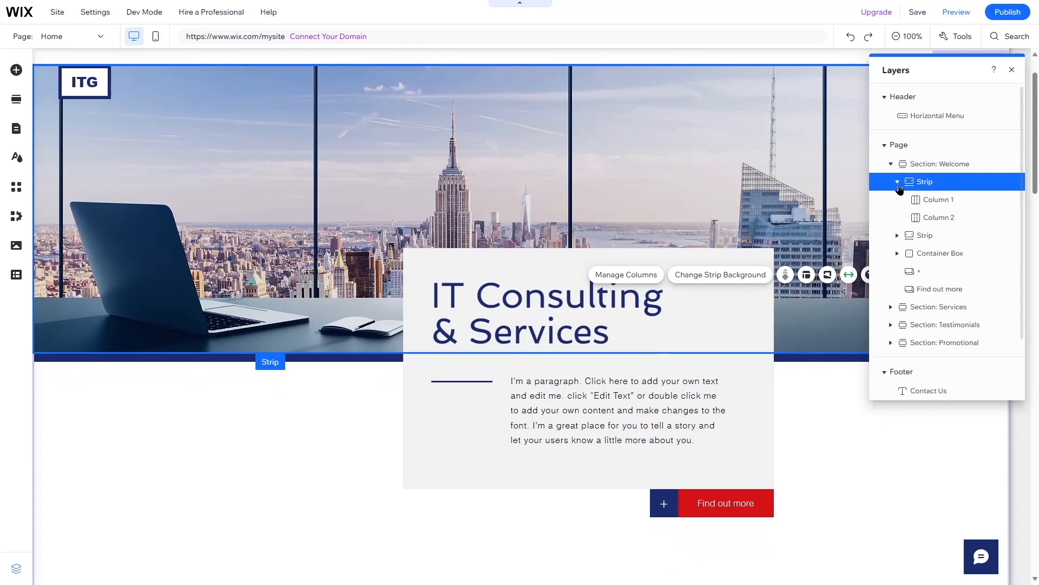
click(930, 202)
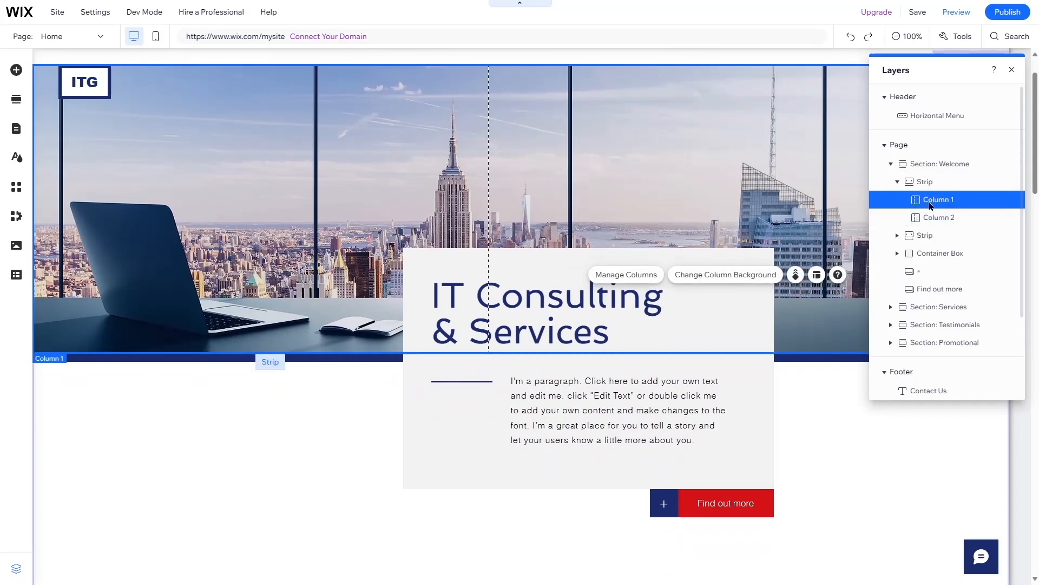
click(931, 222)
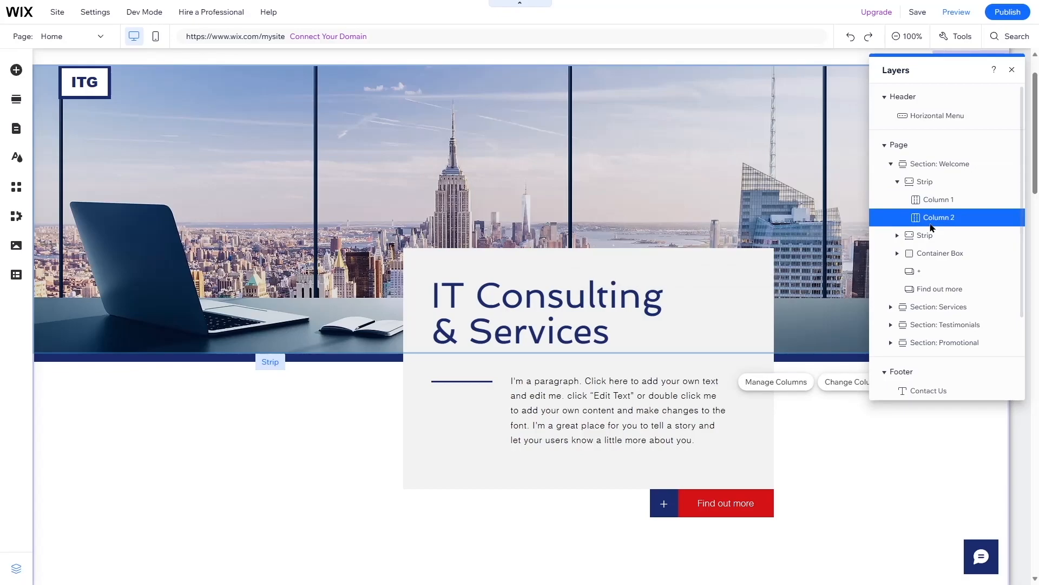
click(941, 201)
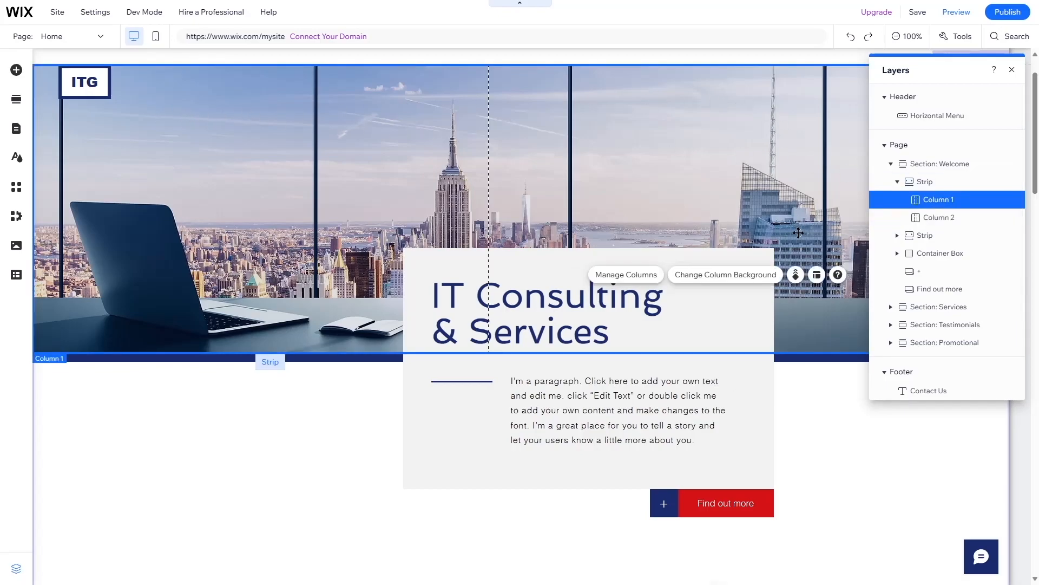
click(897, 181)
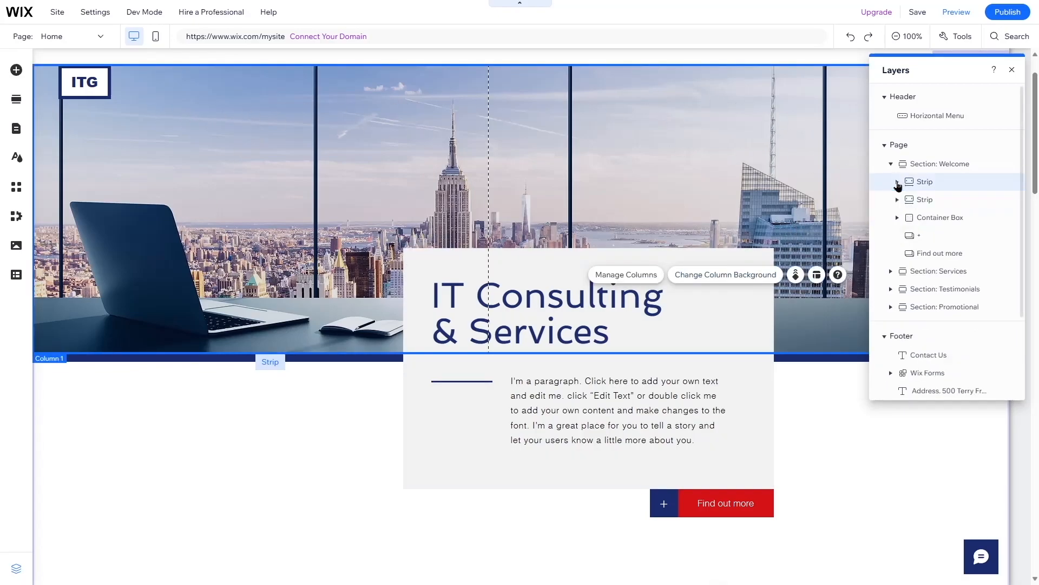
Expand the Welcome section's second strip, select each of its two columns on the page, and collapse it
click(898, 200)
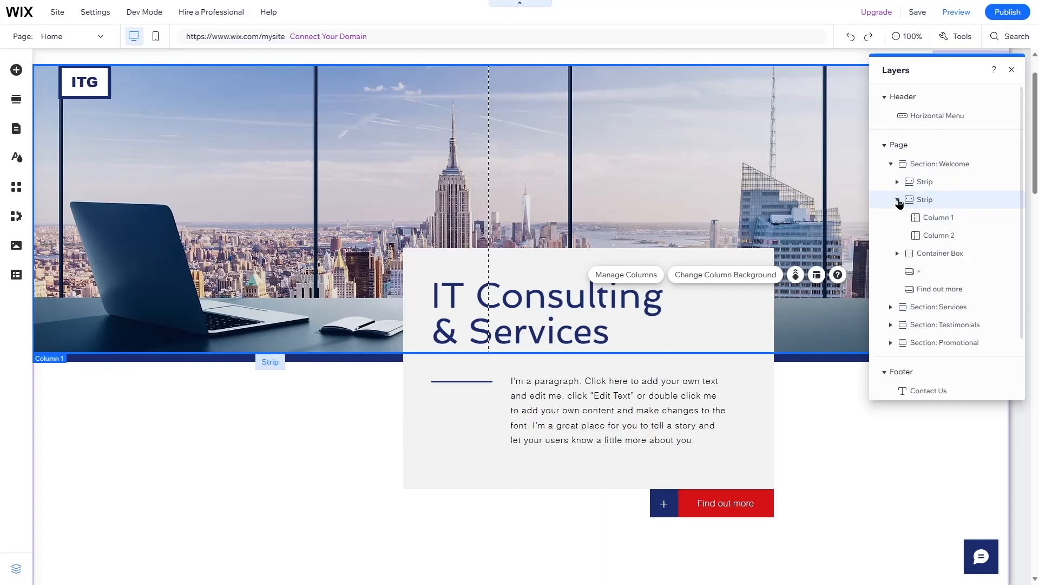
click(930, 217)
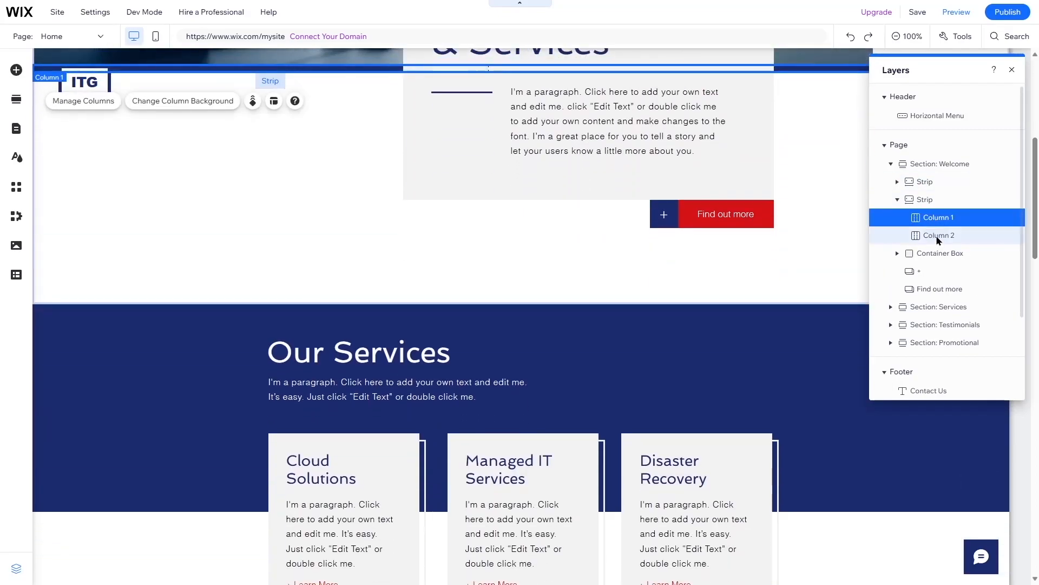
click(939, 237)
click(898, 199)
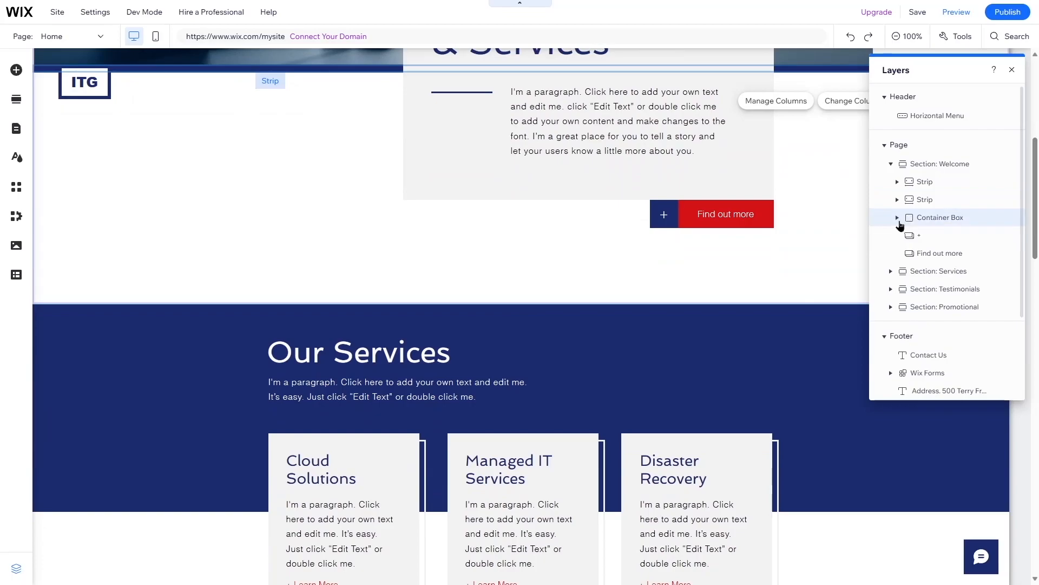
Expand the Container Box layer and locate its IT Consulting & Services title, line and paragraph on the page
click(897, 217)
click(944, 235)
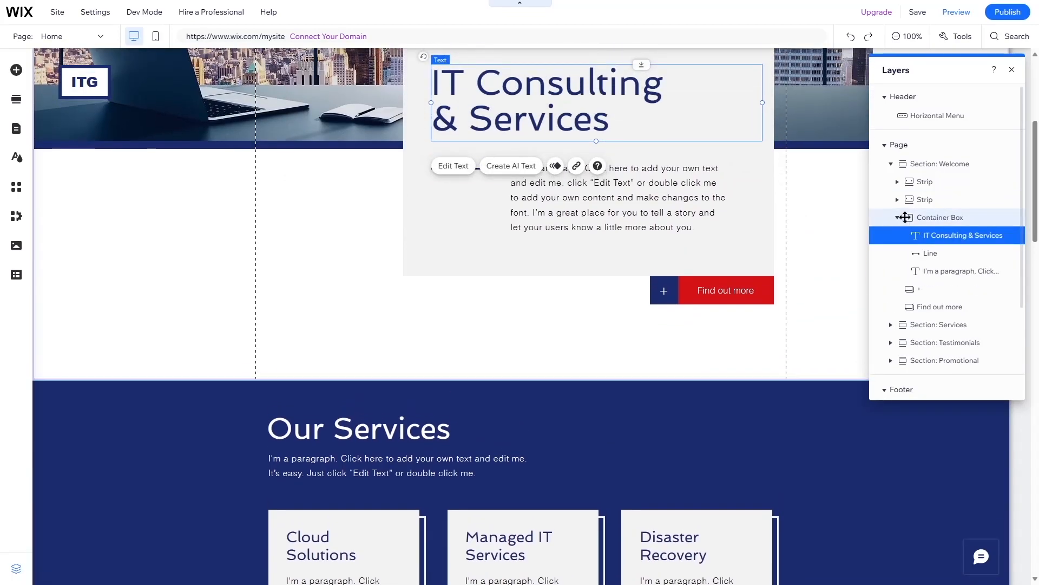
scroll(847, 216, up, 5)
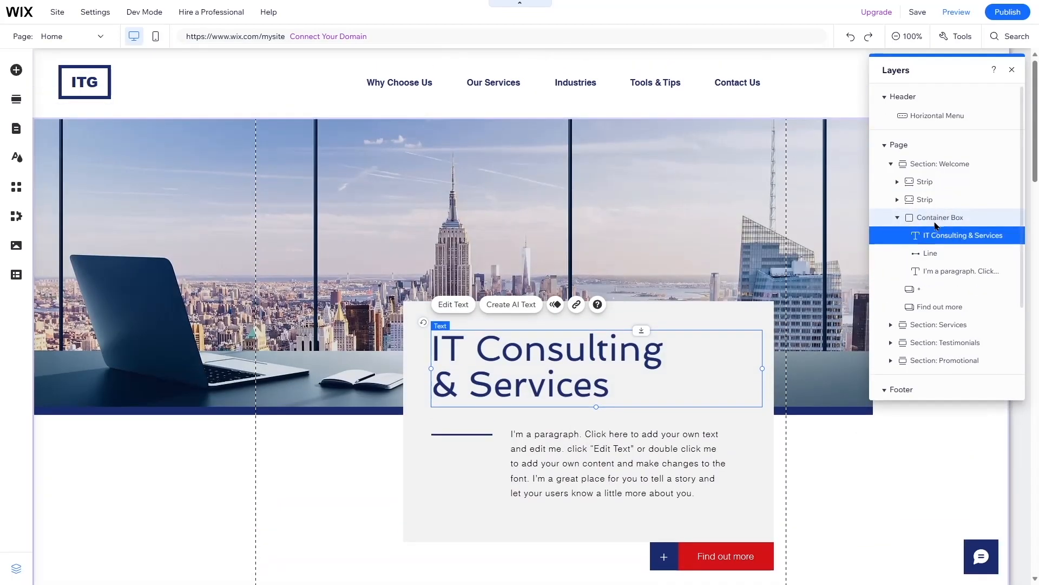
click(939, 254)
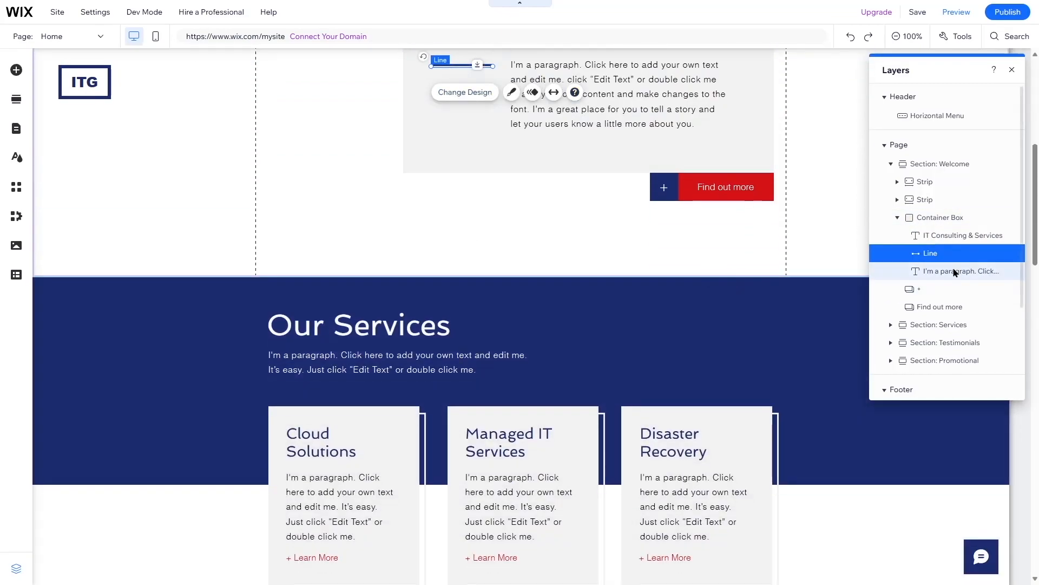
click(955, 271)
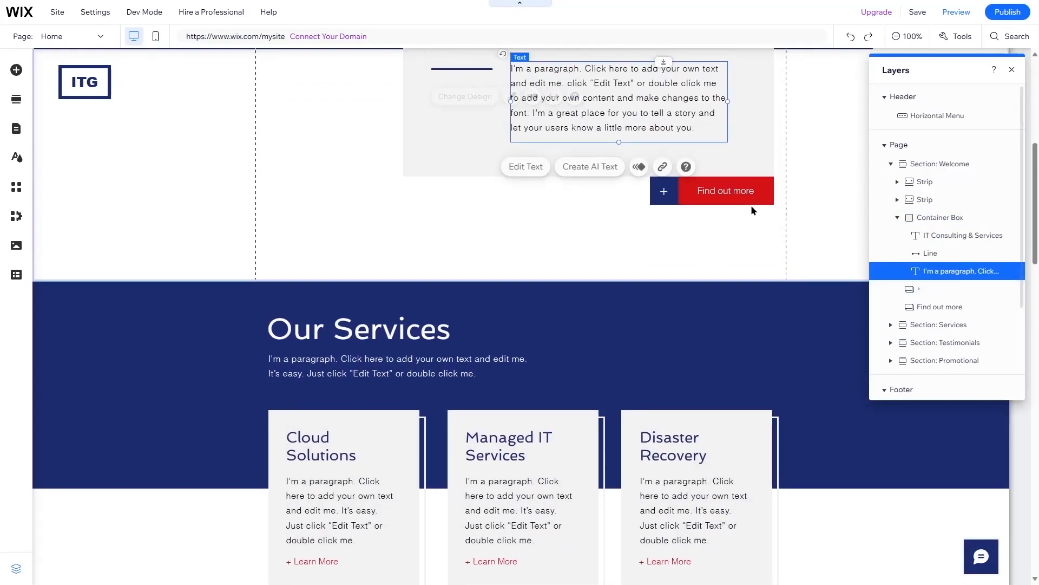
Collapse the Page and Footer layer groups and close the layers list
click(885, 145)
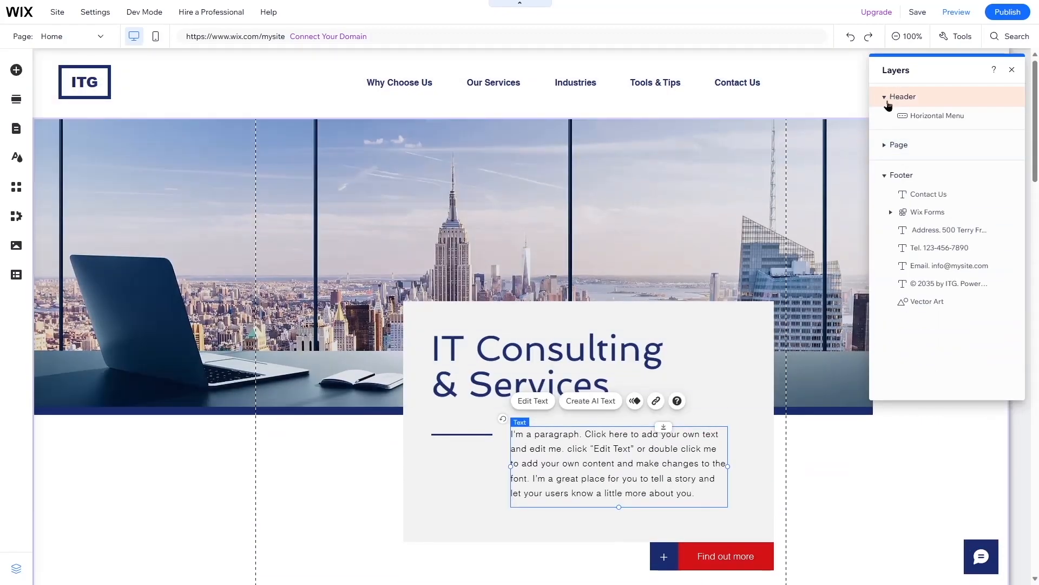
click(885, 175)
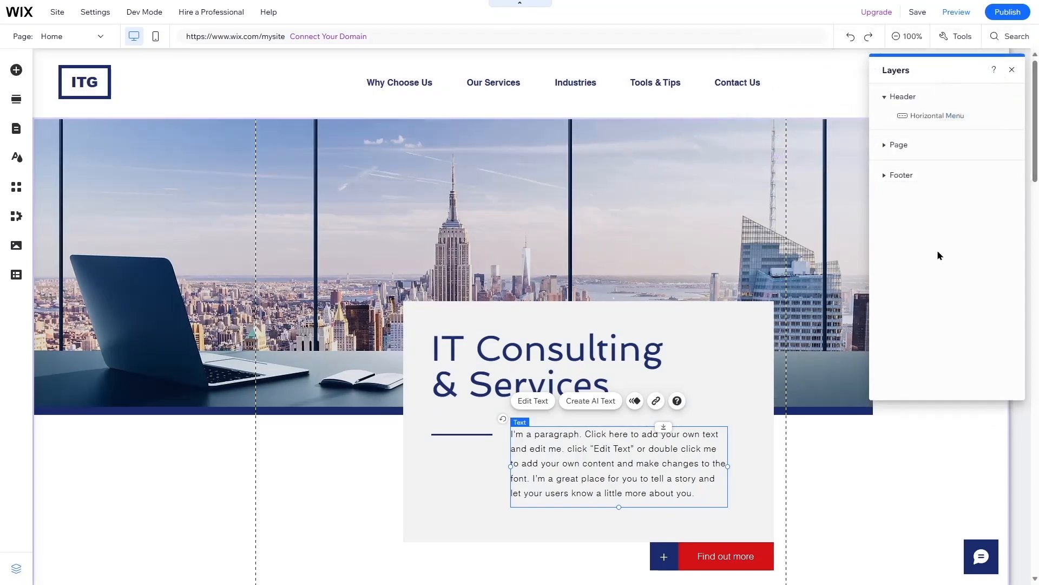
click(1011, 73)
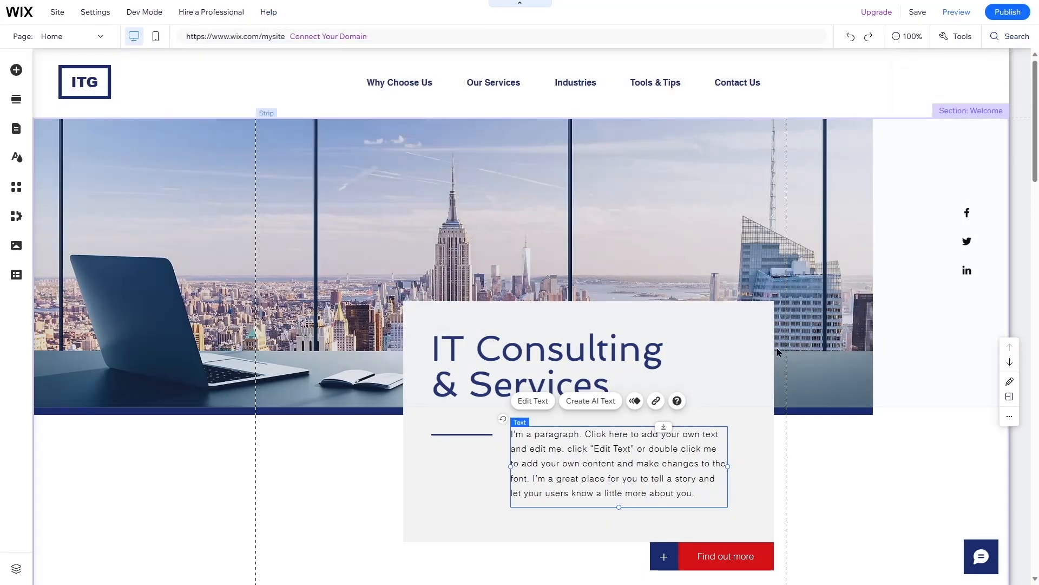
Search the editor for "image", view the Grid Galleries elements, and clear and close the search
click(1010, 38)
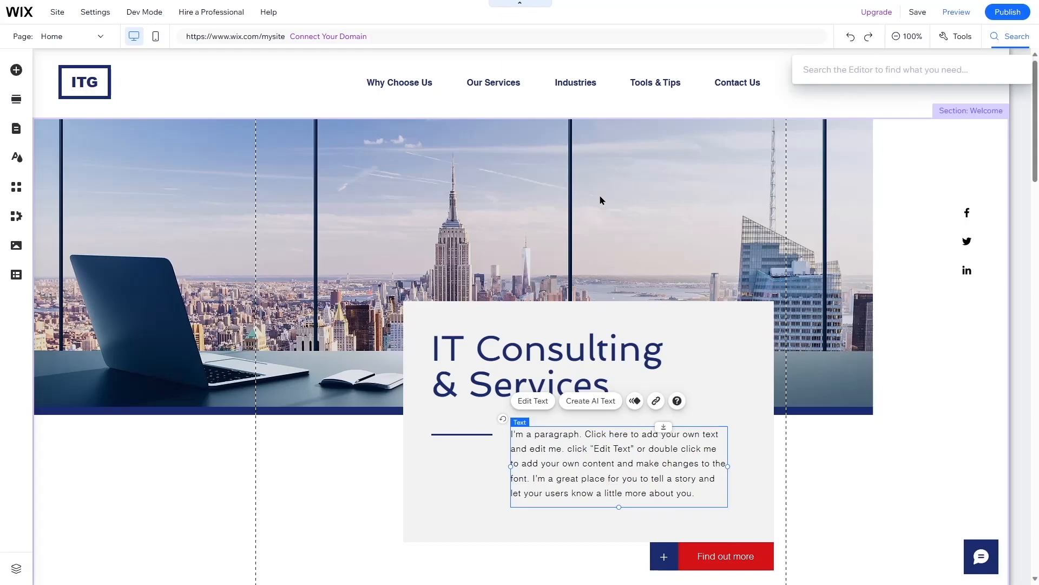
text(image)
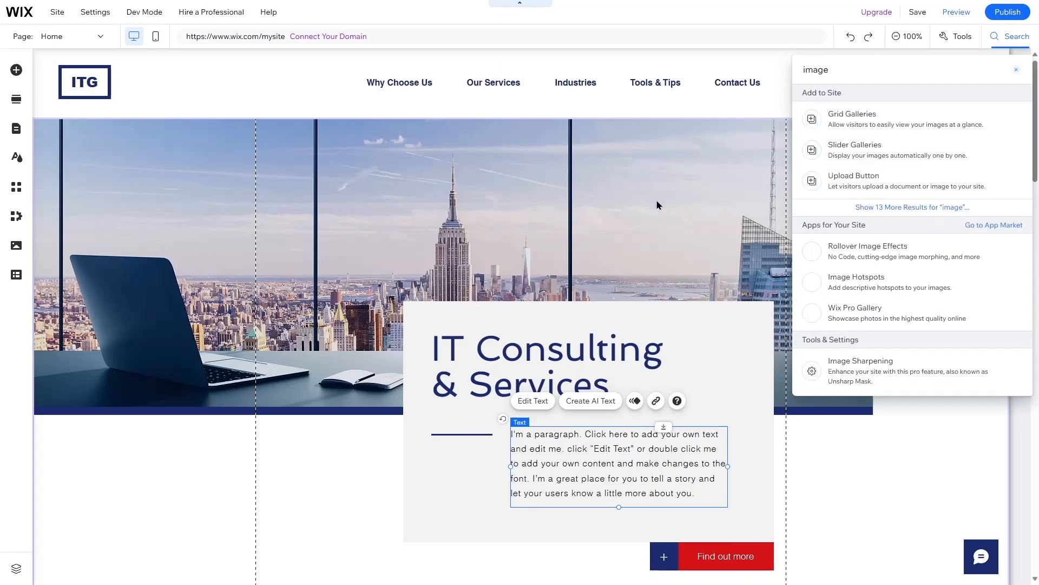
click(837, 117)
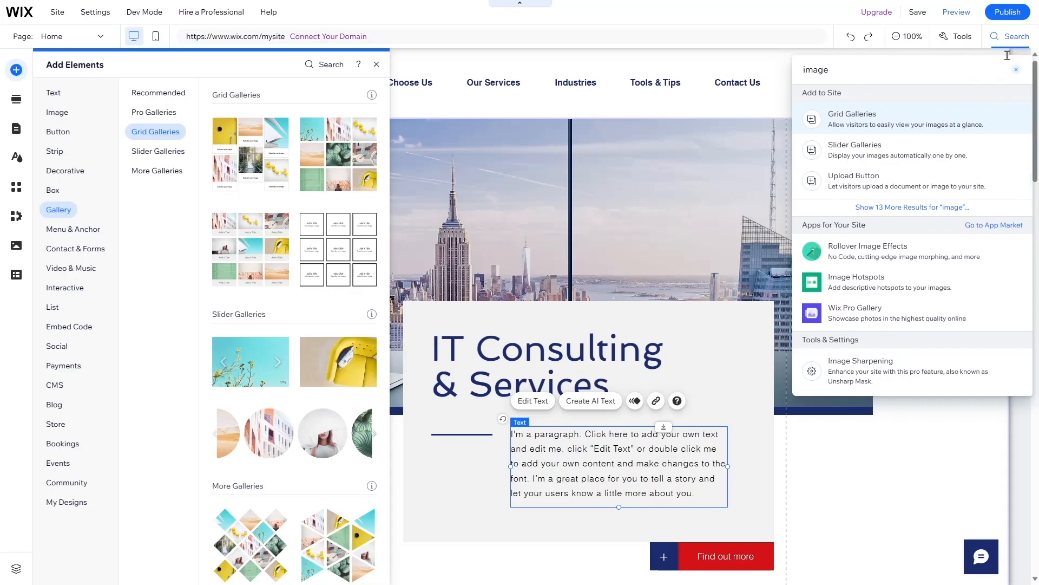
drag(859, 75, 786, 80)
click(1017, 69)
click(708, 241)
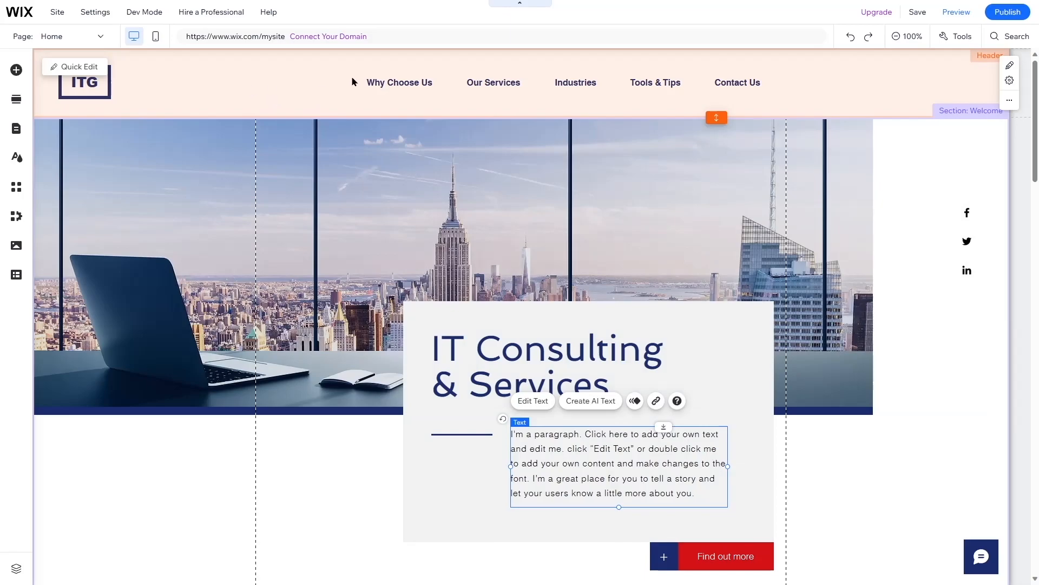
Select the header and the Welcome section in turn to examine their boundaries and contained elements
click(352, 76)
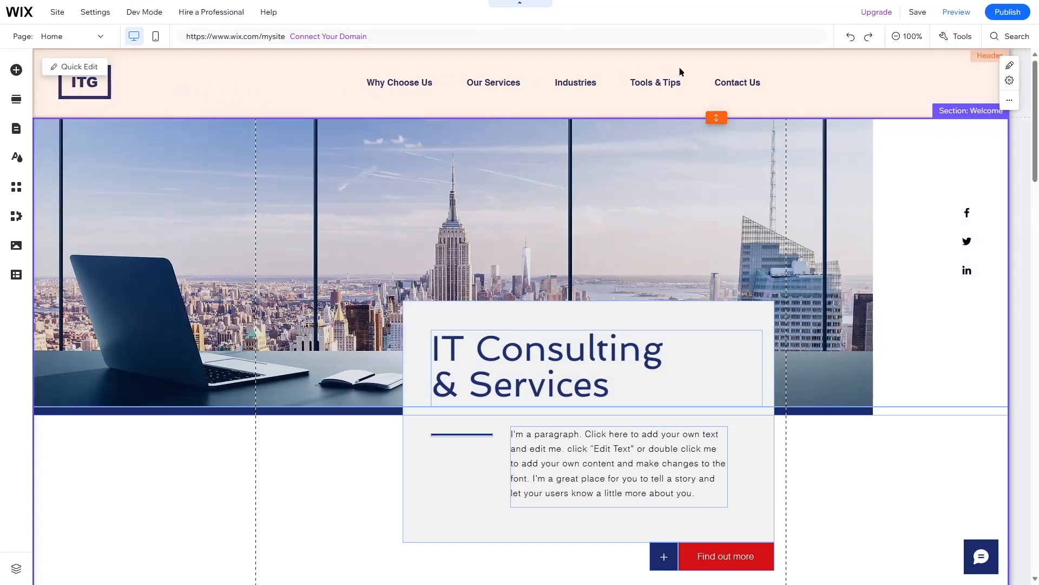
click(866, 64)
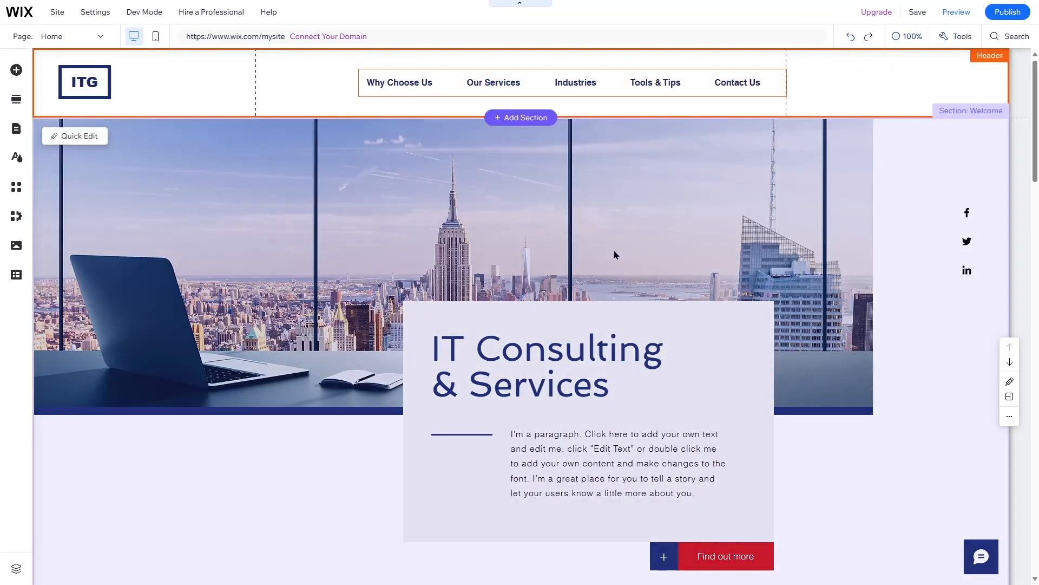
click(507, 223)
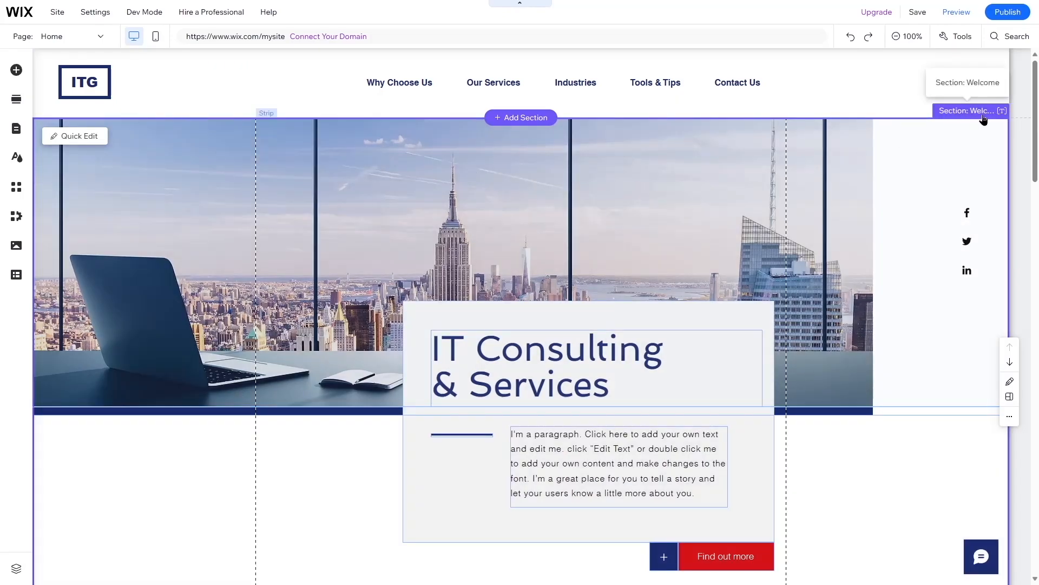
Examine how the rest of the homepage is divided into the Services, Testimonials and Promotional sections
scroll(720, 139, down, 5)
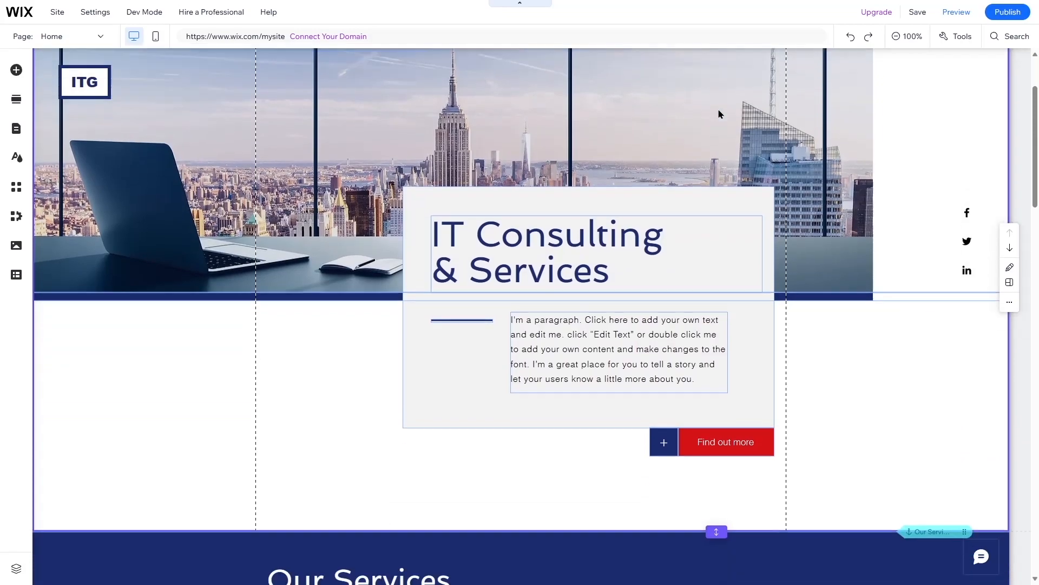
scroll(897, 249, down, 3)
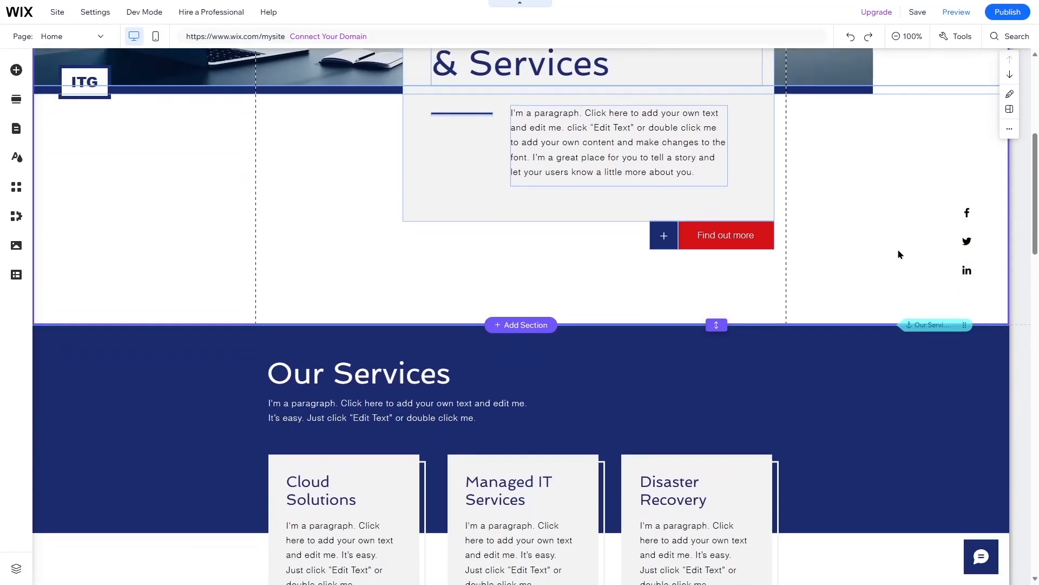
scroll(875, 215, up, 4)
scroll(884, 254, down, 1)
scroll(885, 254, down, 4)
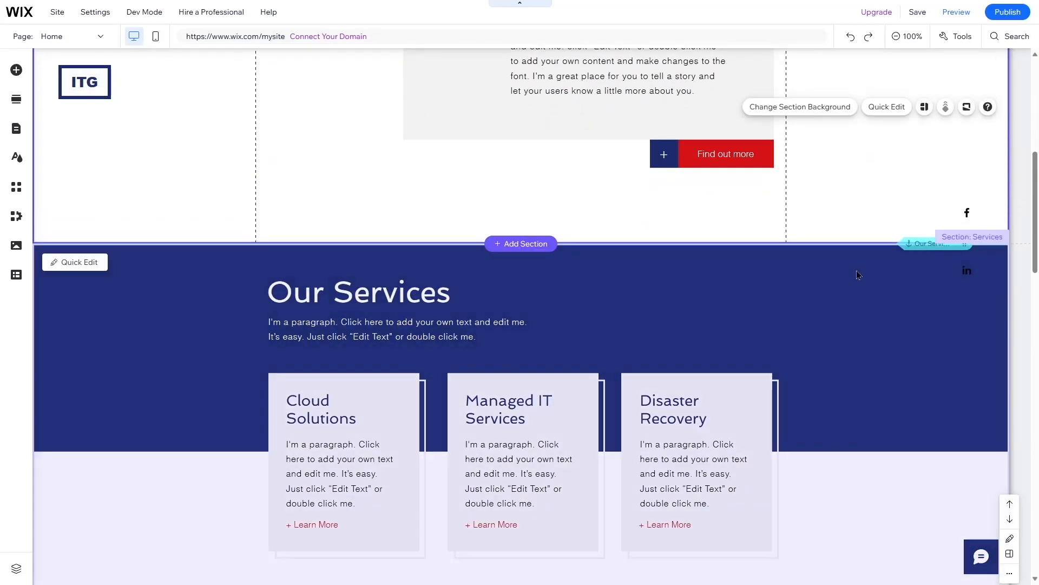
scroll(842, 208, down, 15)
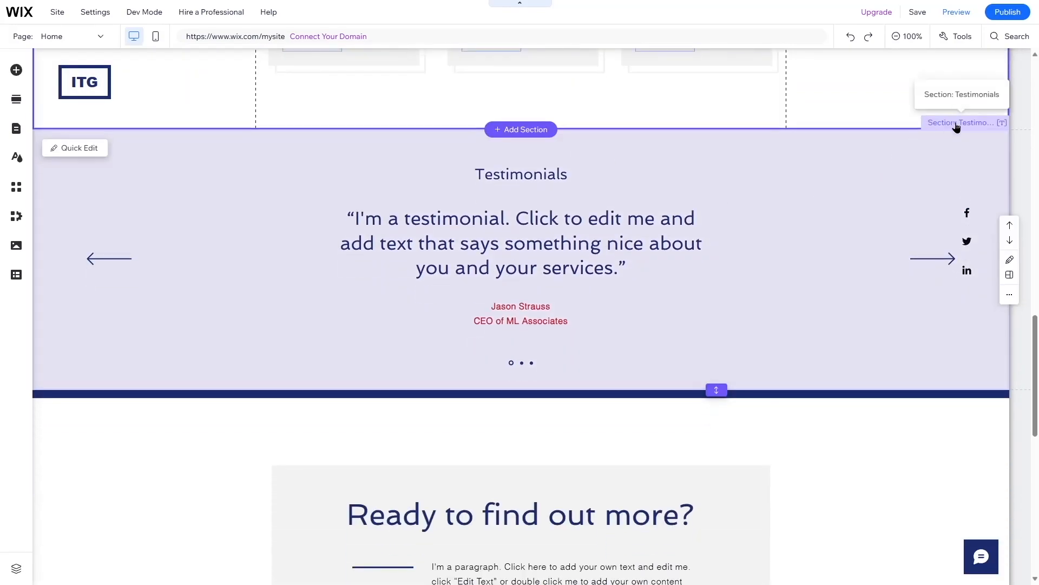
scroll(707, 185, down, 5)
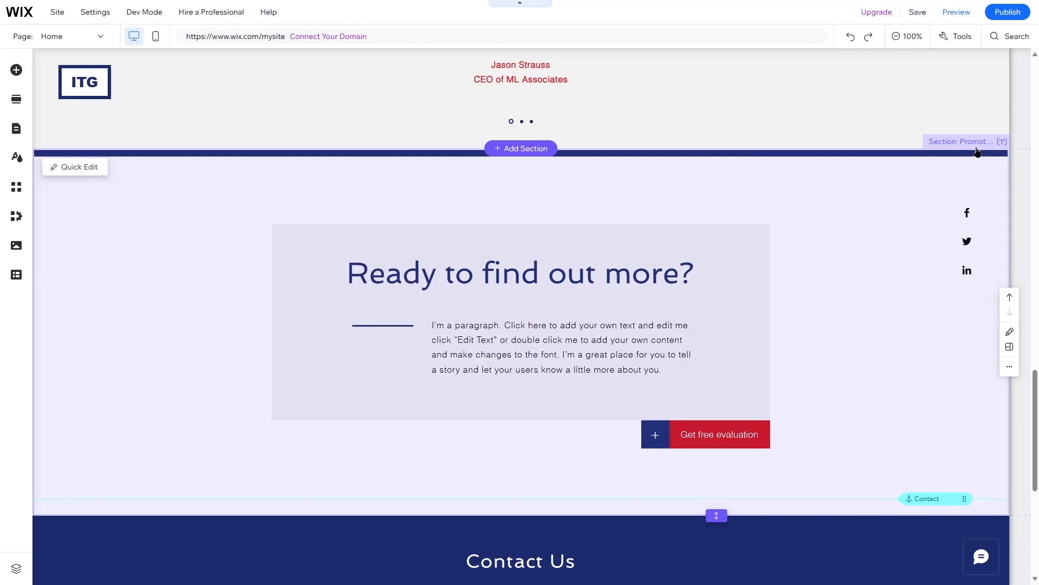
Look over the Contact Us footer, and open and close the header's Quick Edit options
scroll(892, 204, down, 7)
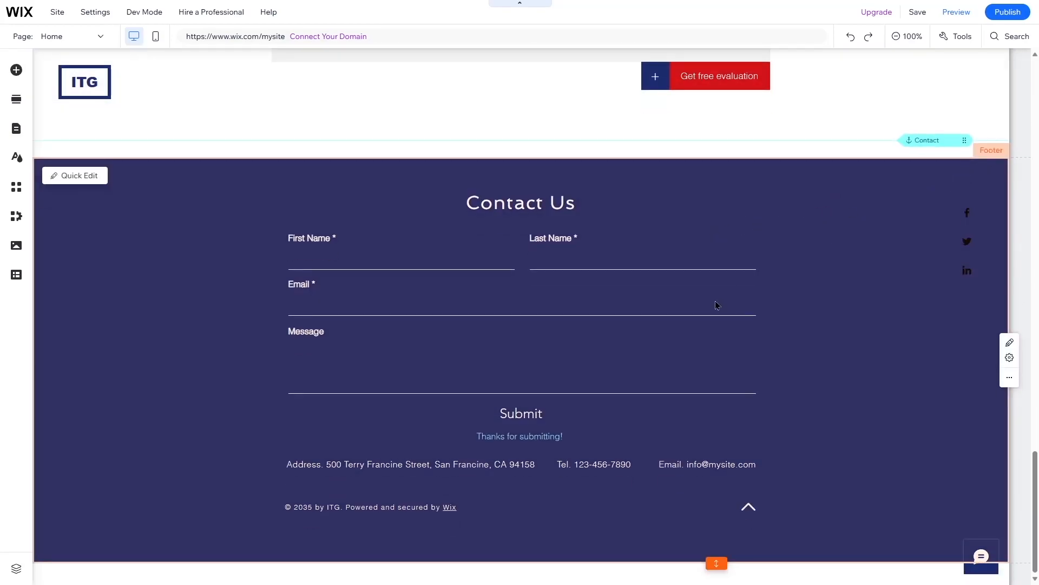
scroll(716, 300, up, 20)
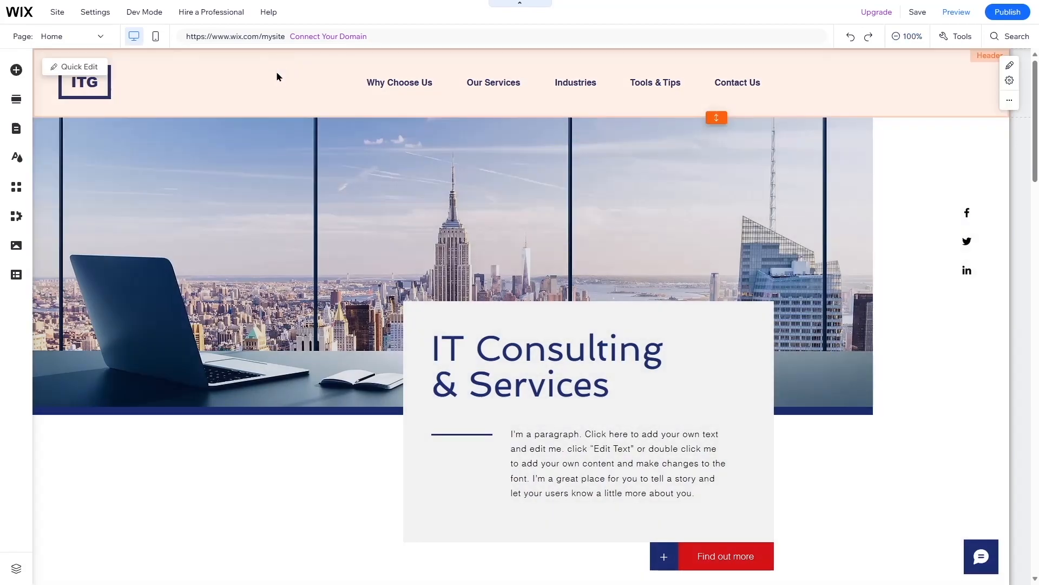
click(277, 77)
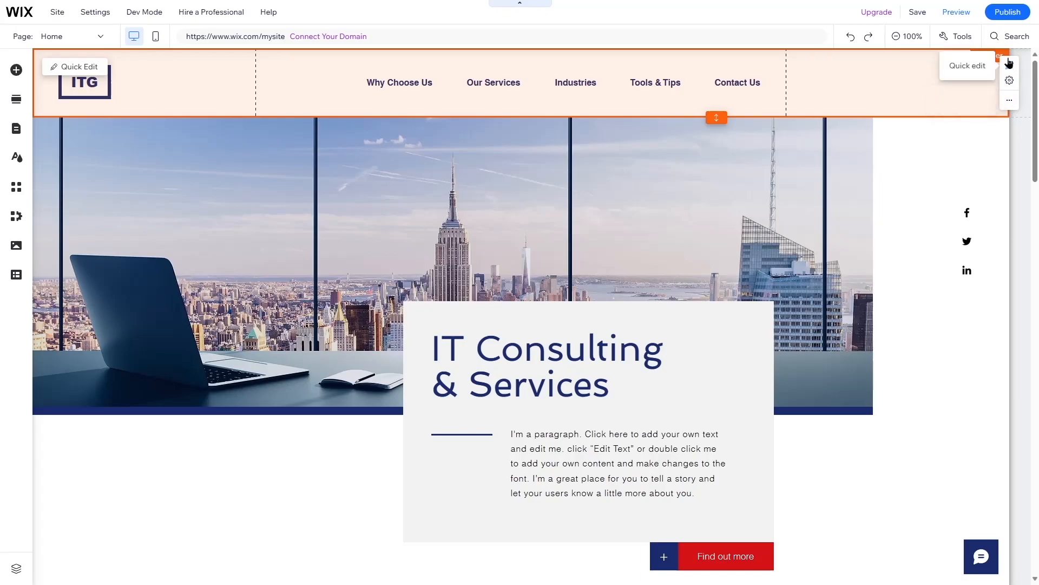
click(1010, 68)
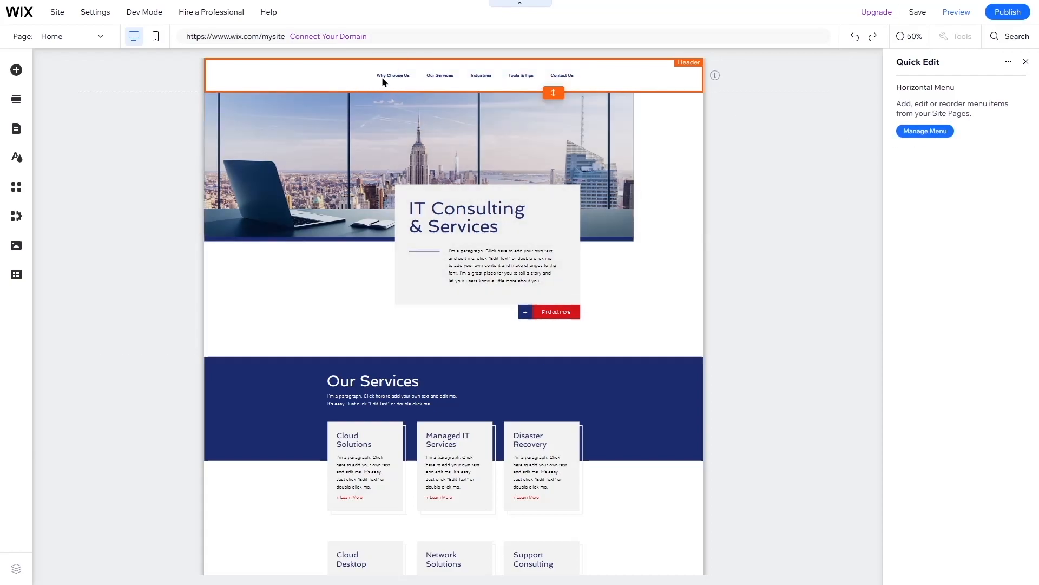
click(1026, 63)
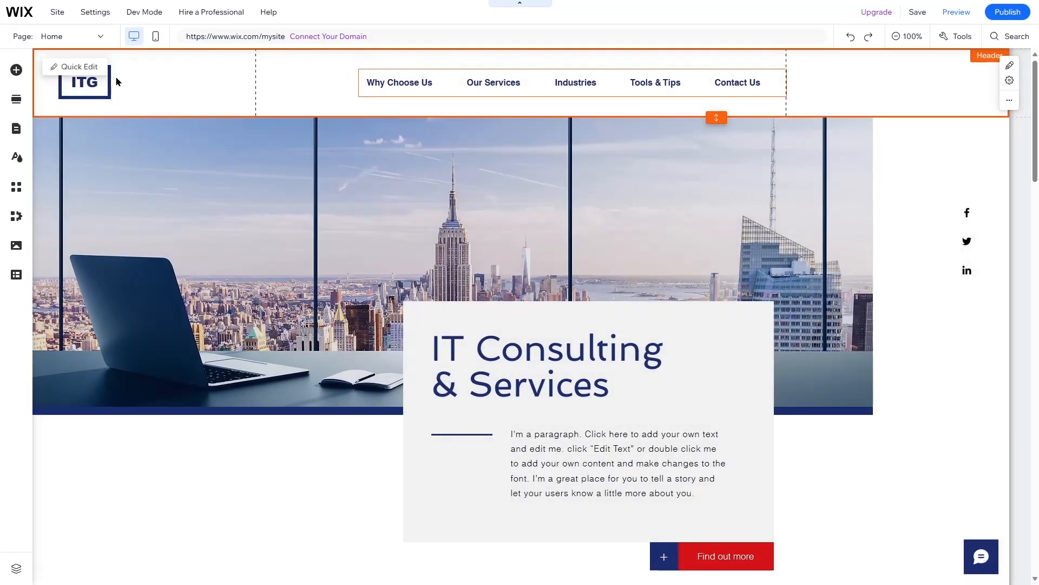
Examine the ITG logo's text and container box in the header, including the pinning options and text settings
click(97, 84)
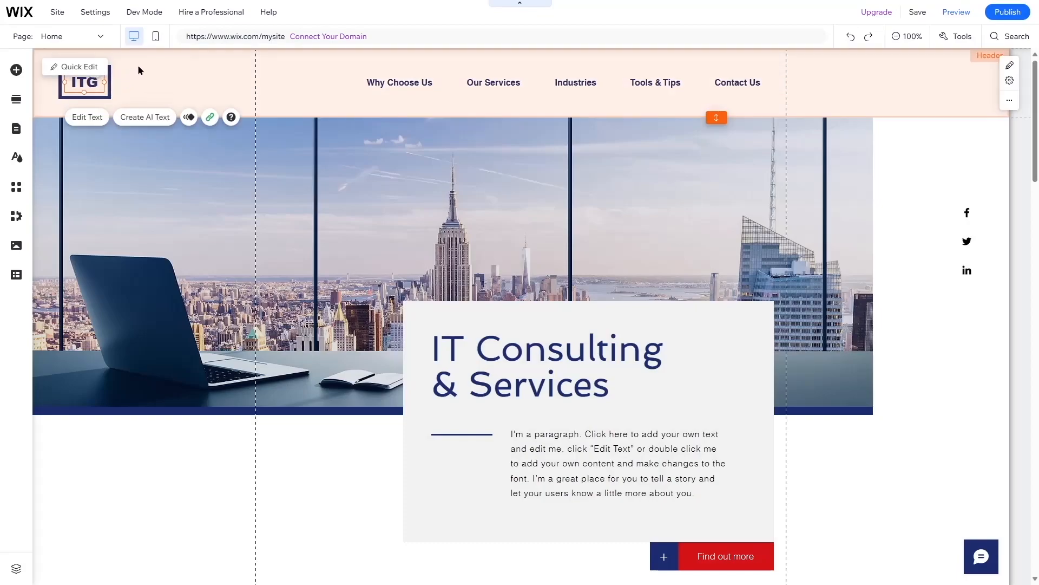
click(351, 82)
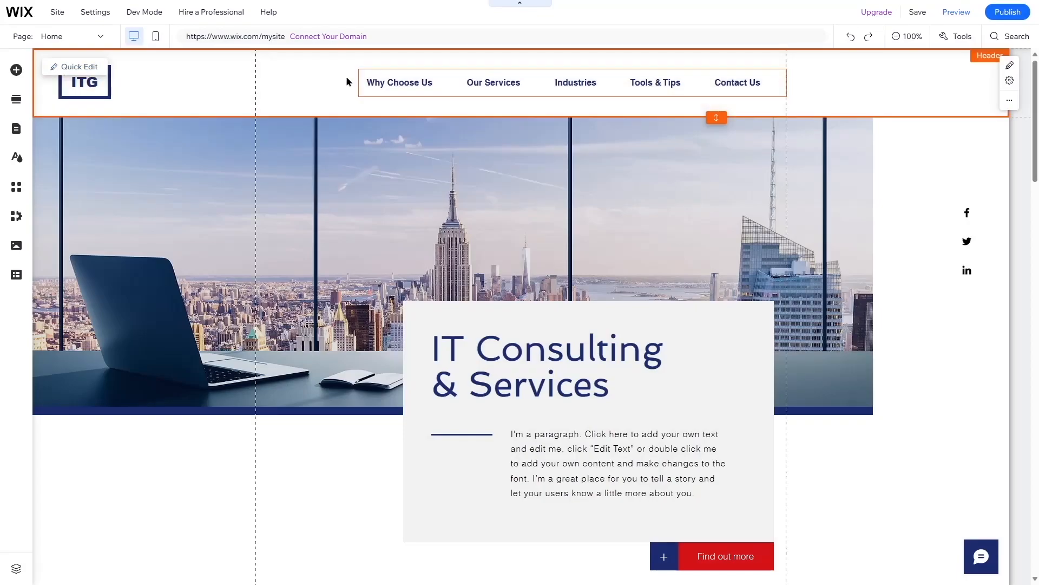
click(81, 83)
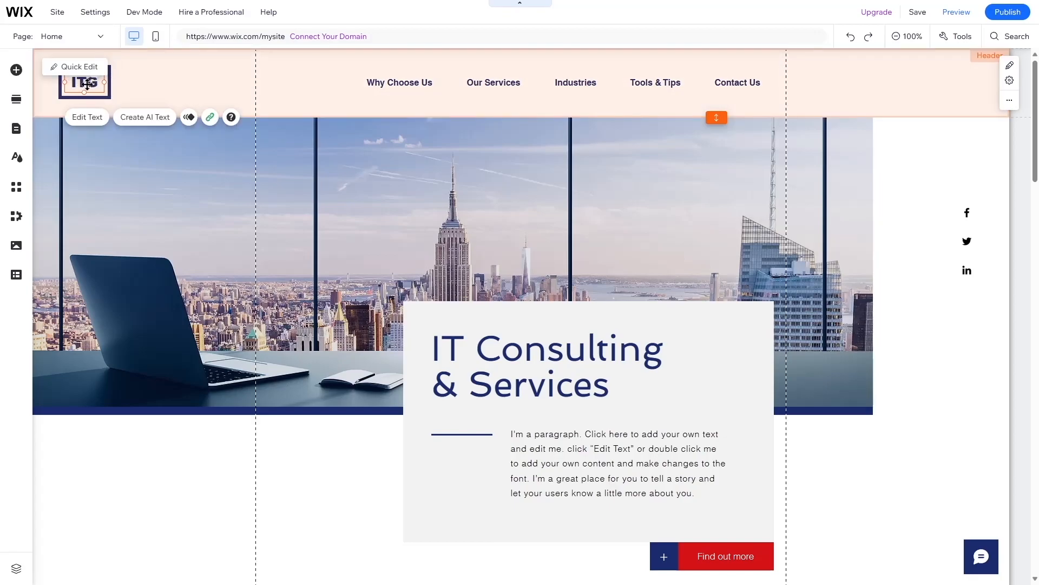
click(109, 87)
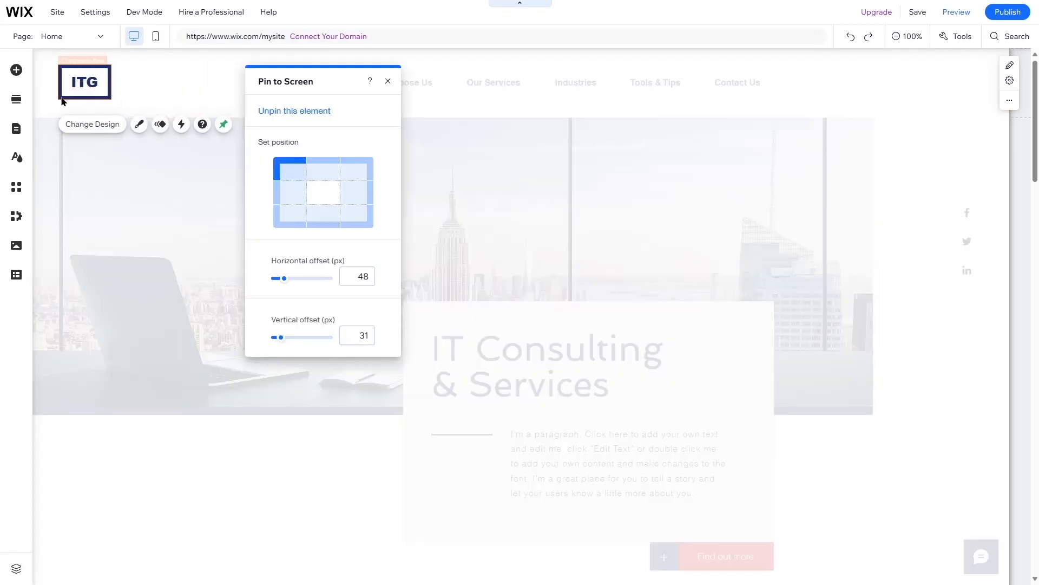
click(387, 81)
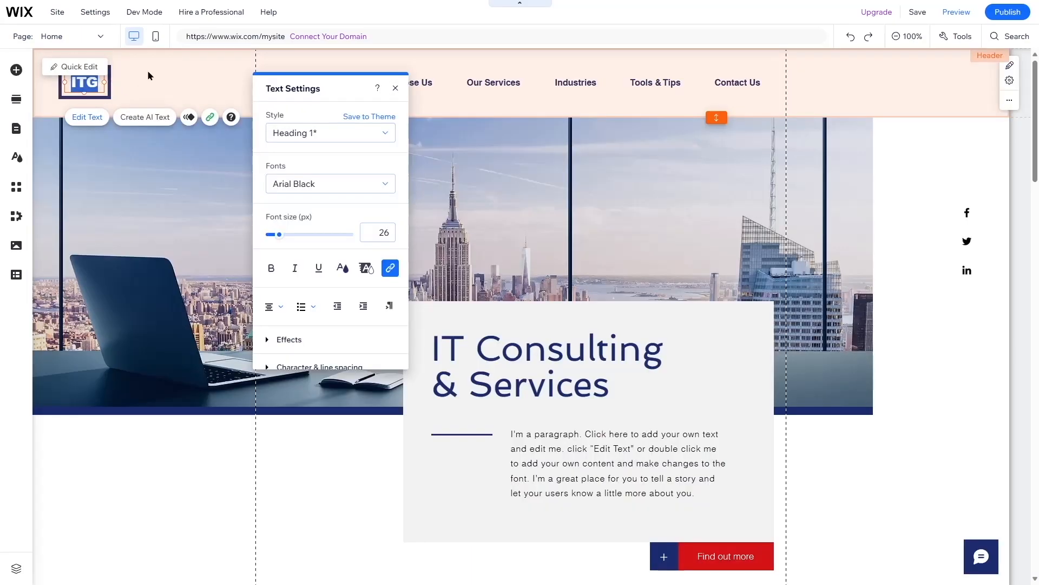
click(125, 71)
Replace the ITG logo text in the header with "DV"
click(88, 85)
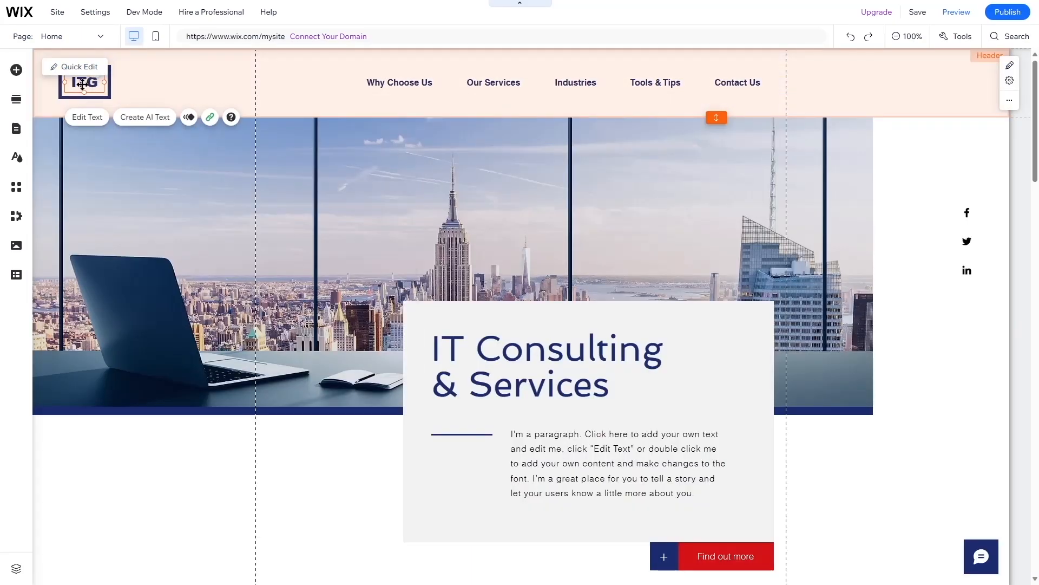
click(95, 119)
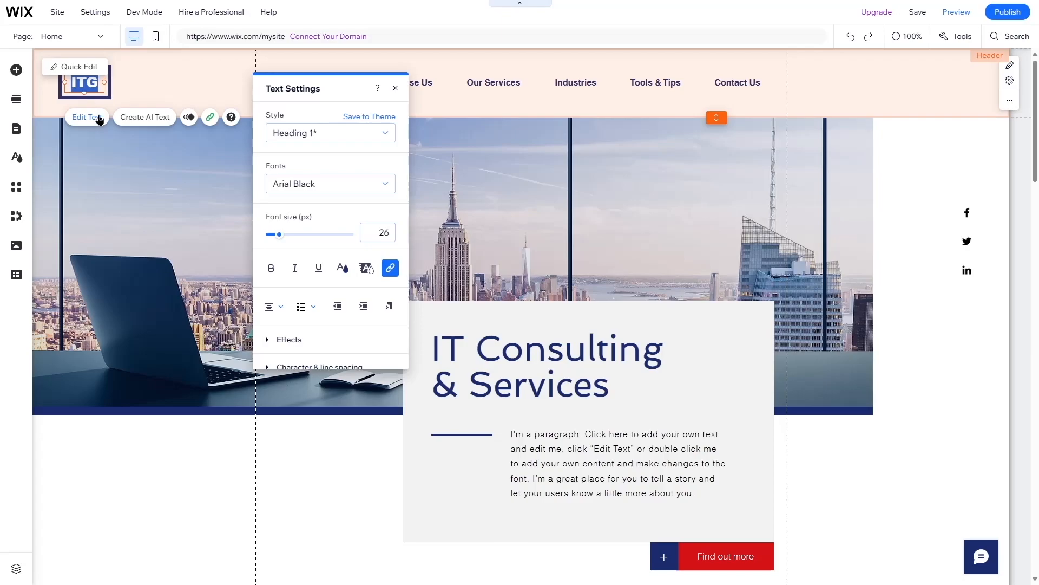
text(DV)
click(206, 61)
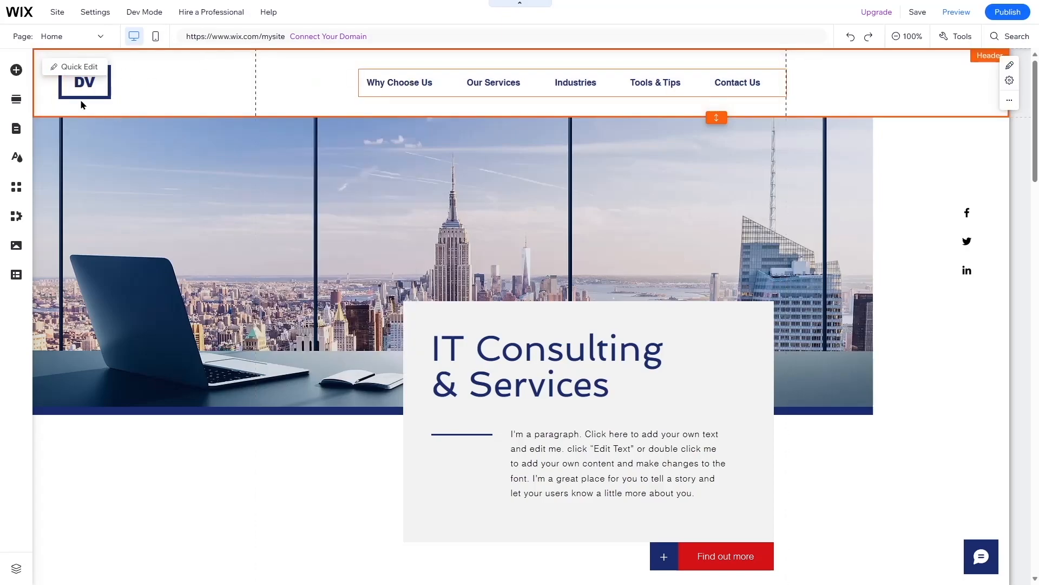
Review the text settings available for the DV logo text, and close them
click(106, 91)
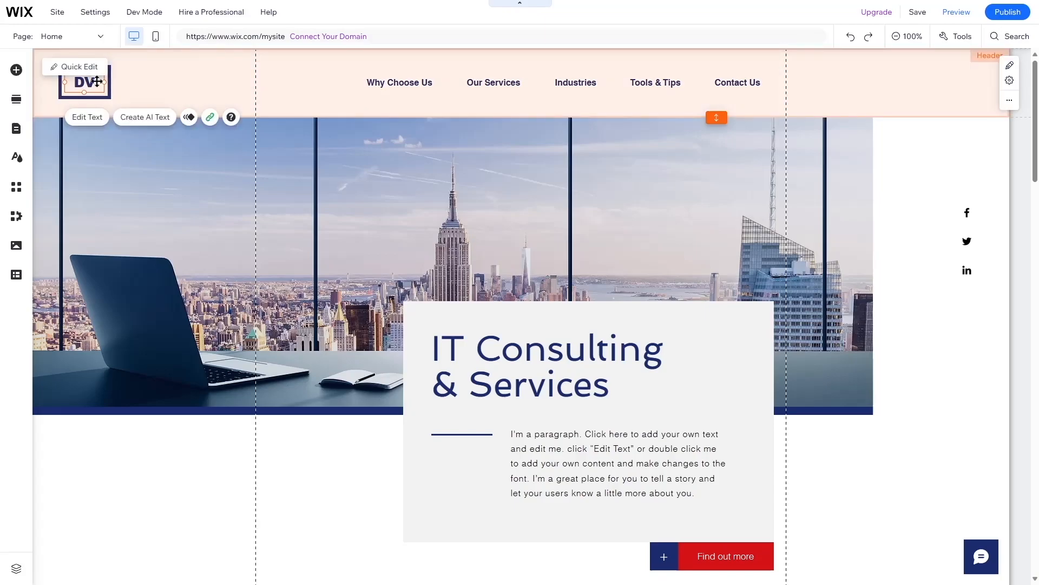
click(89, 118)
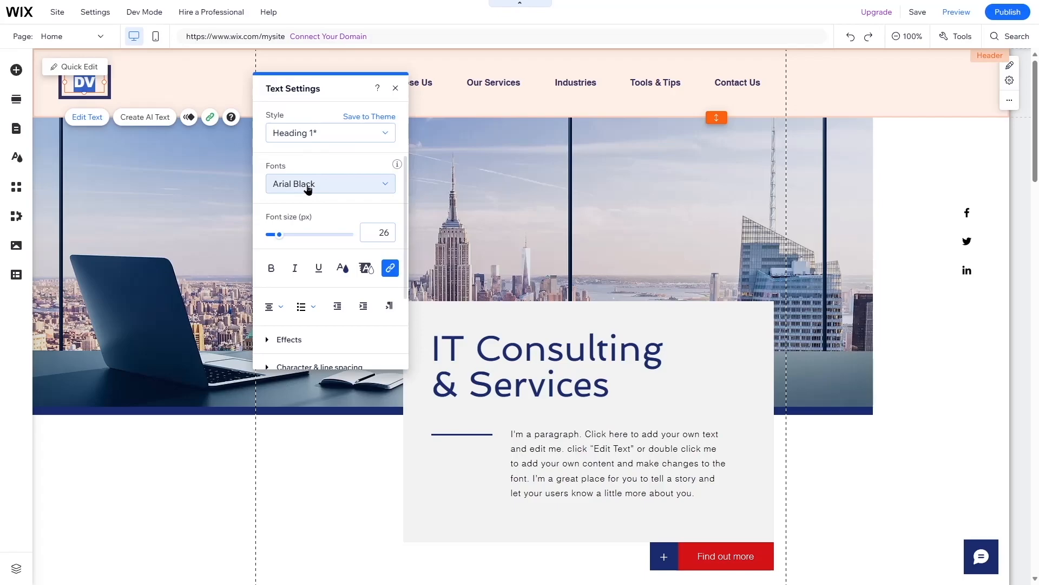
scroll(294, 210, down, 1)
scroll(294, 211, down, 2)
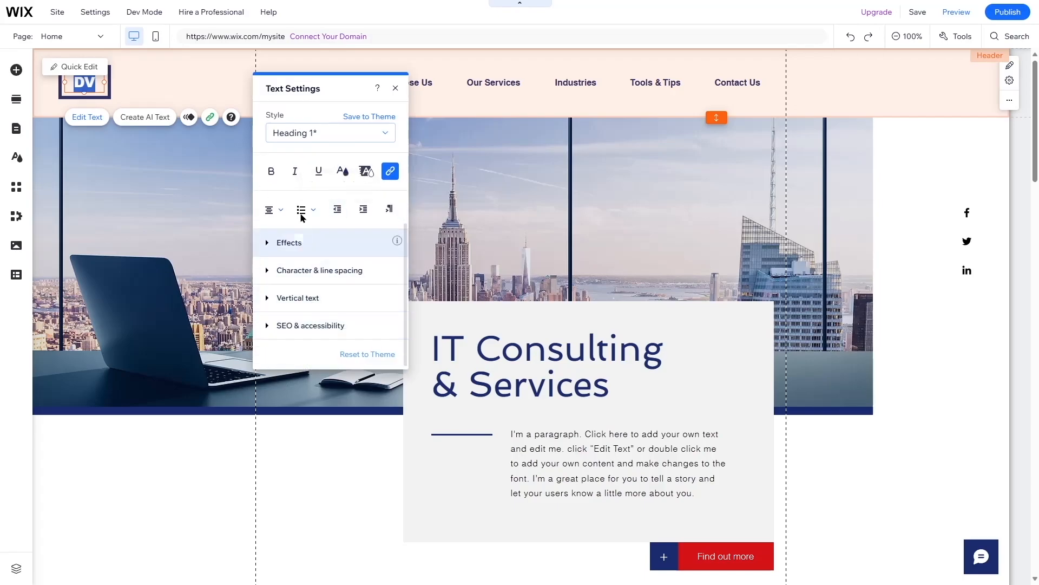
scroll(316, 260, up, 3)
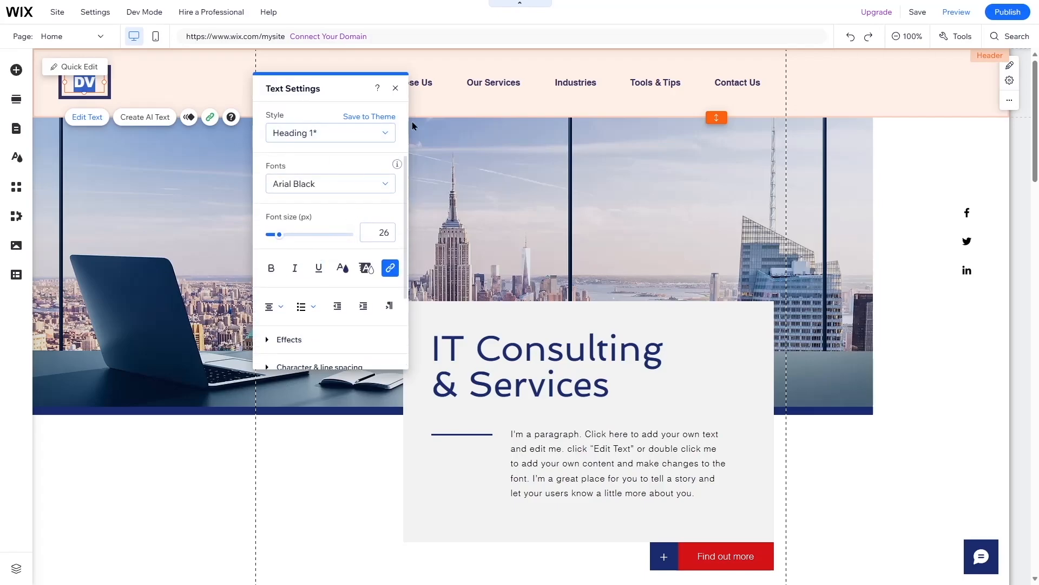
click(395, 88)
Browse the preset box designs for the DV logo's container without applying one, and close the designs
click(109, 95)
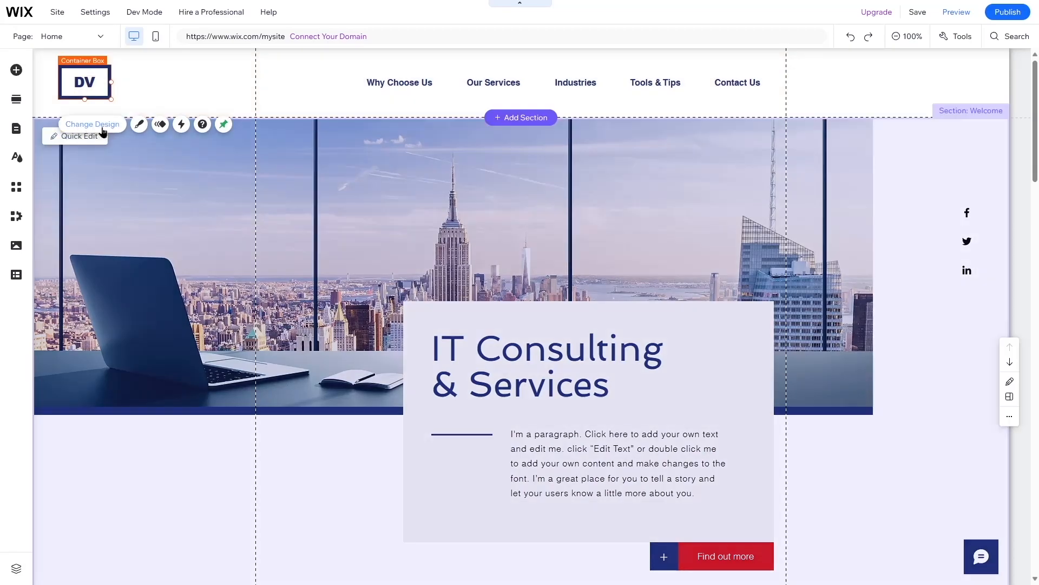
click(102, 128)
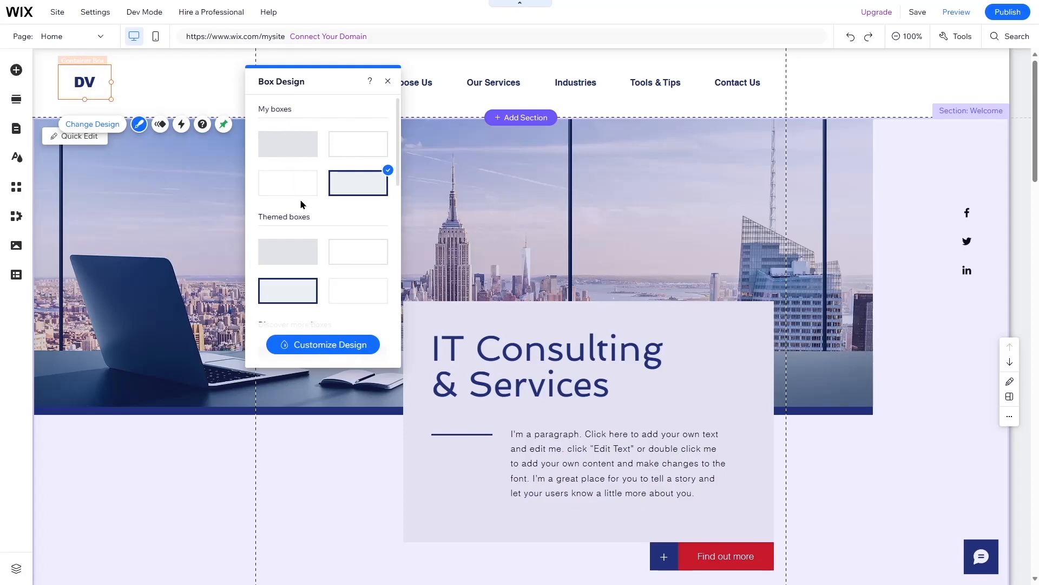
scroll(336, 253, down, 2)
scroll(336, 254, down, 1)
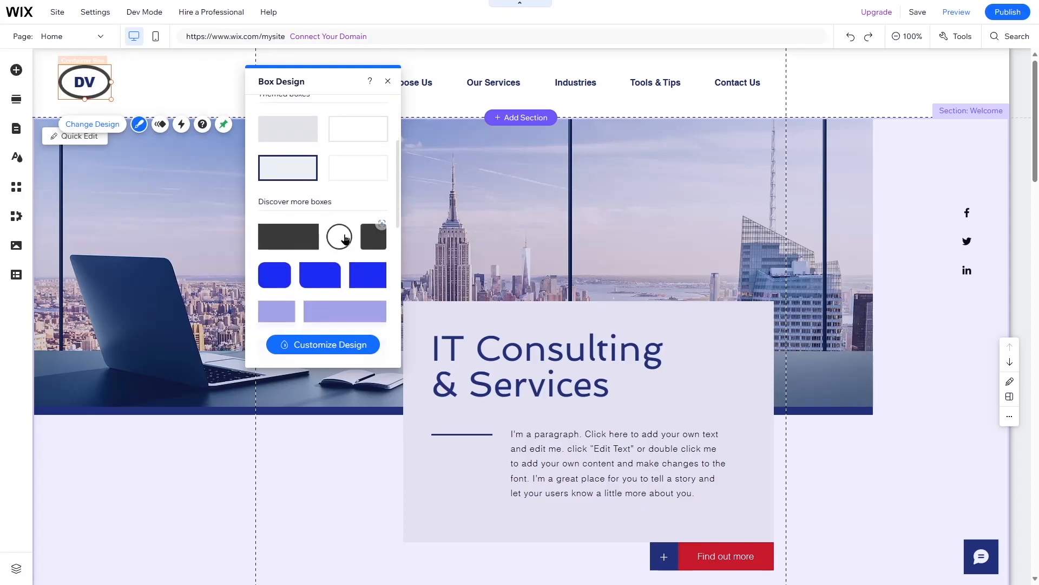
scroll(382, 237, down, 1)
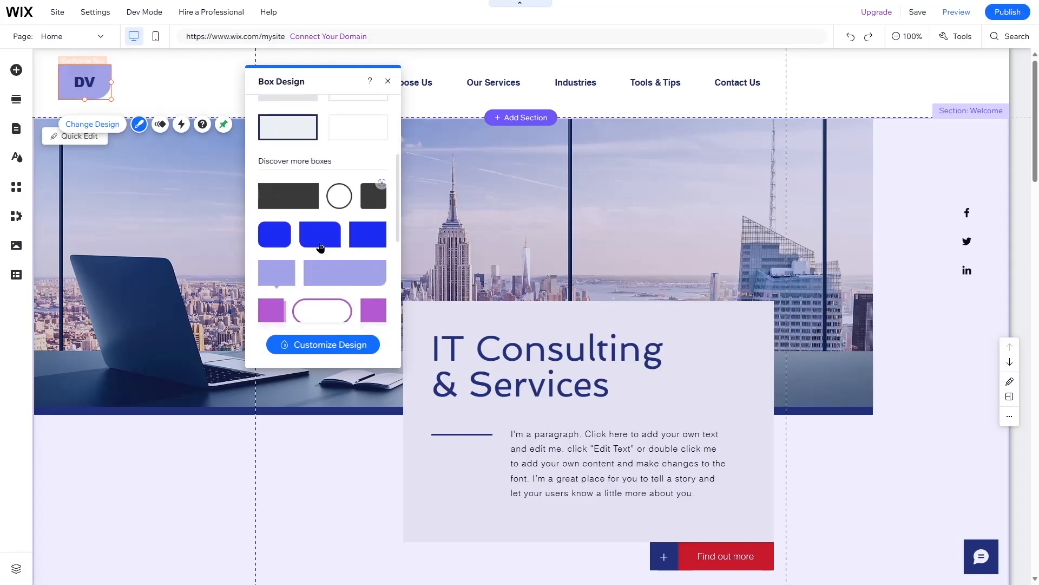
scroll(321, 247, down, 1)
scroll(320, 247, down, 1)
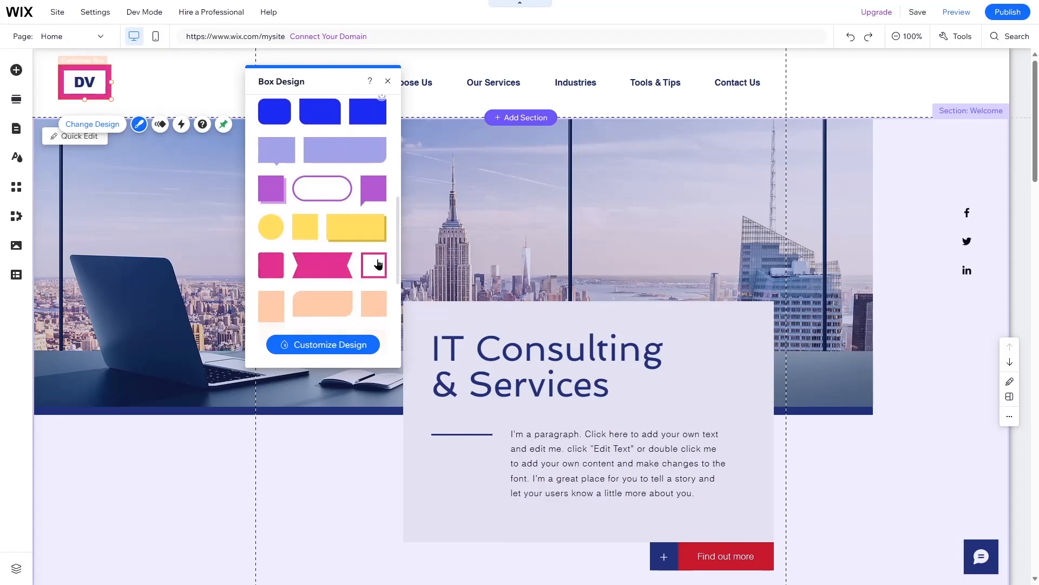
scroll(373, 262, down, 1)
scroll(357, 252, down, 1)
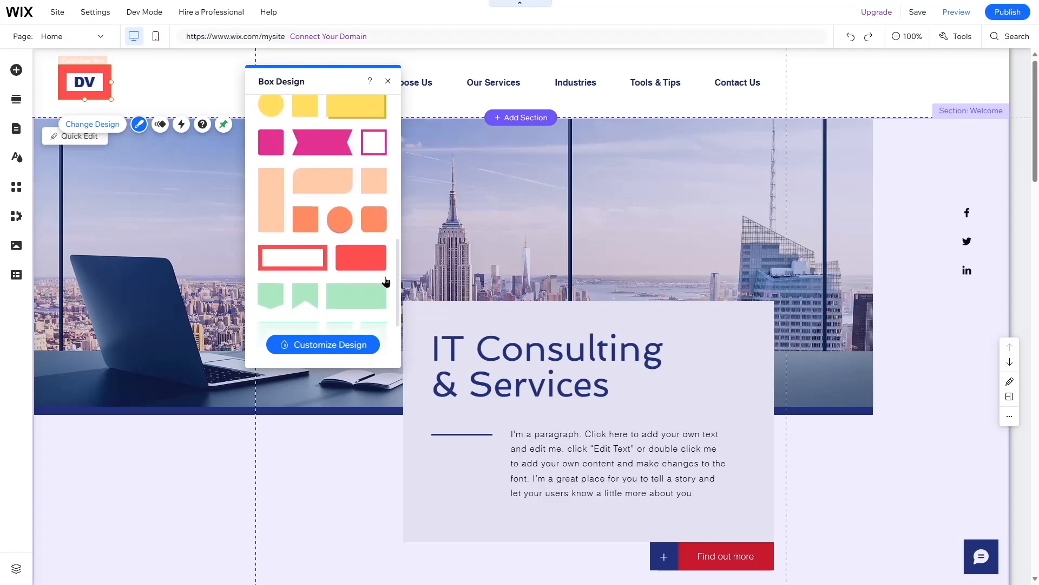
scroll(376, 287, down, 1)
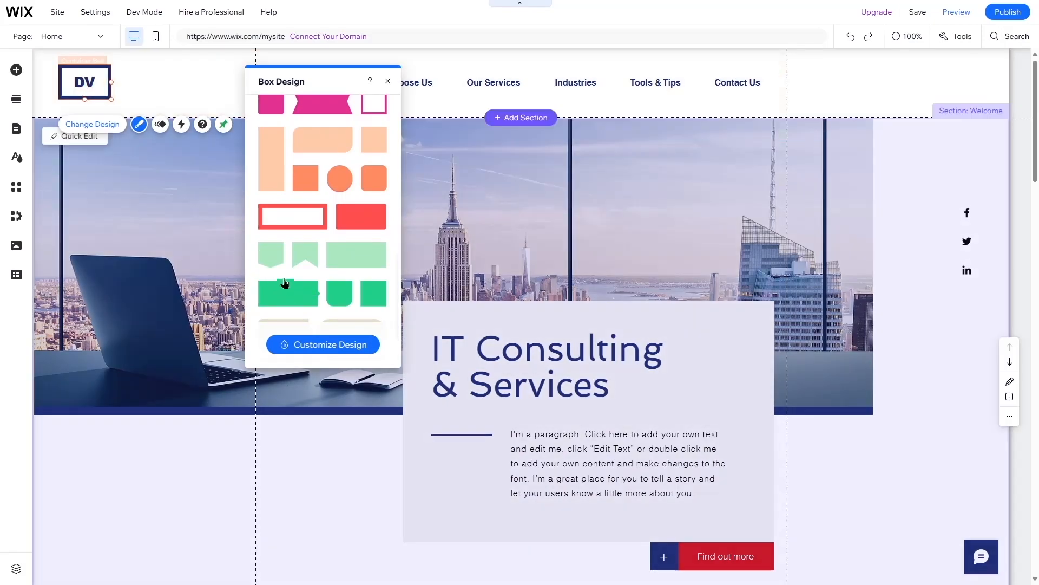
scroll(298, 276, down, 1)
click(388, 81)
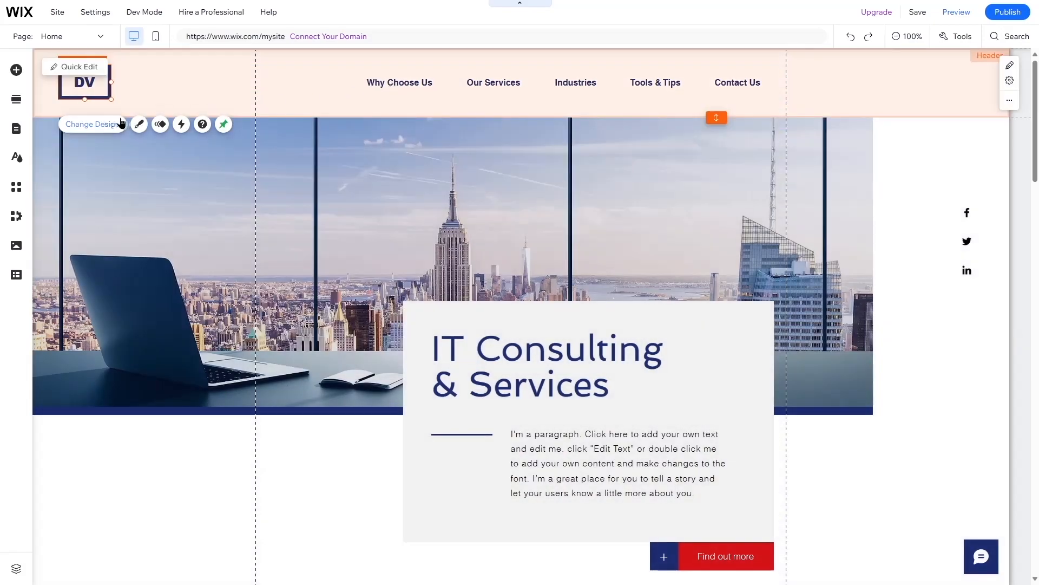
Reopen the Box Design options of the DV logo's container to view the saved boxes, and close them
click(139, 125)
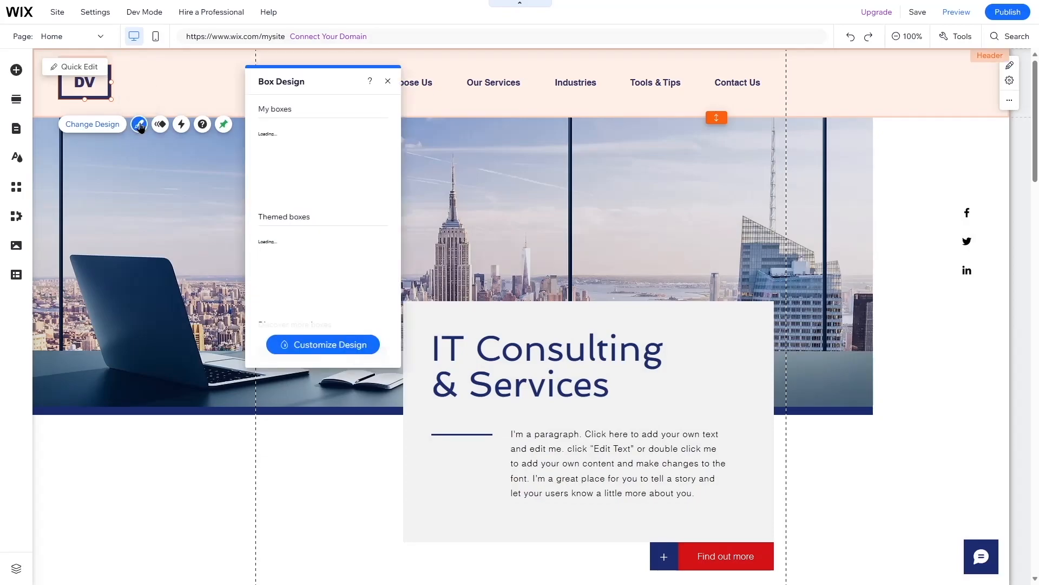
click(85, 129)
click(121, 128)
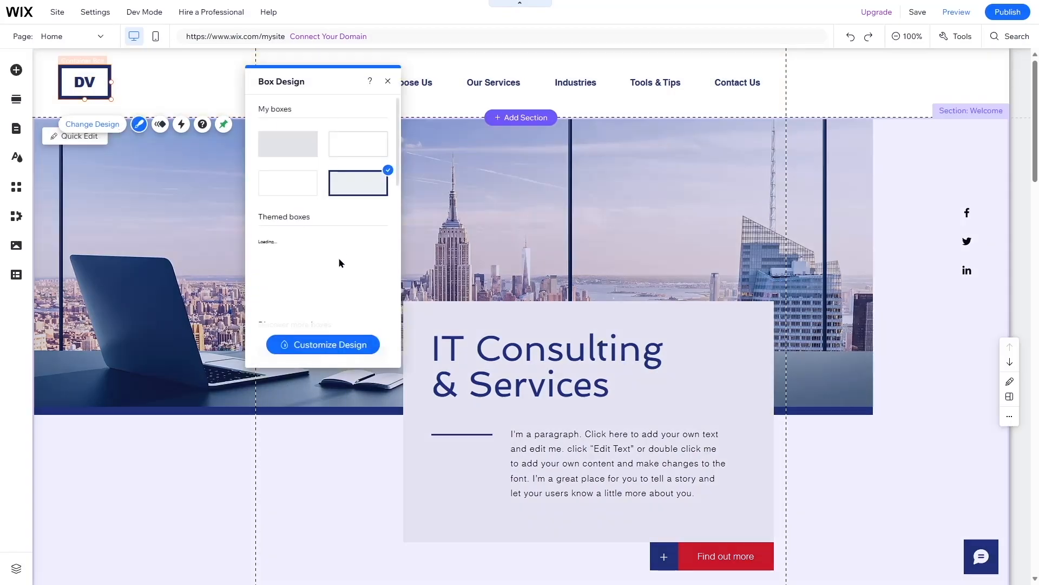
click(388, 80)
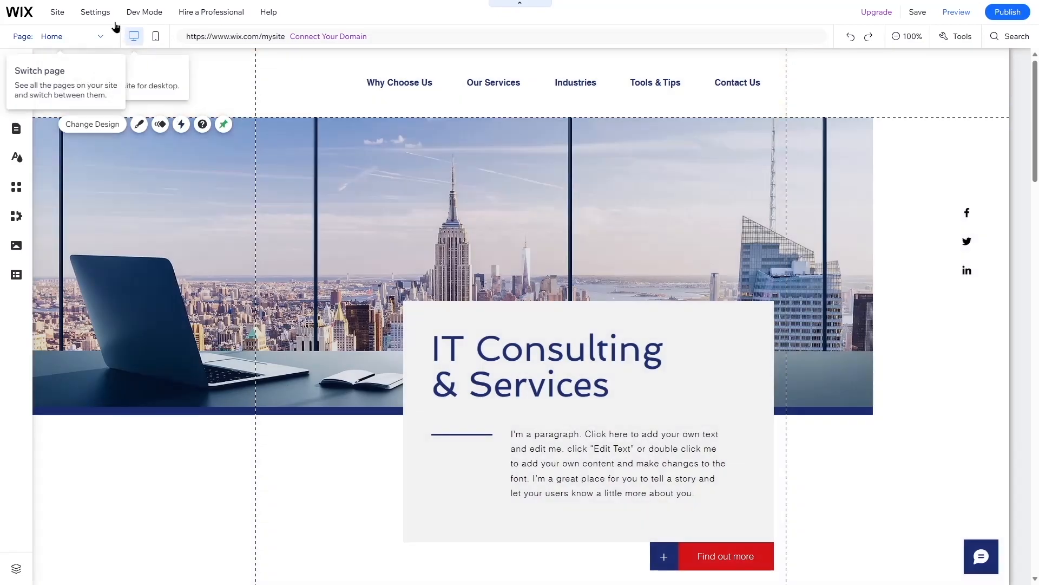
Open the site's Business Info page in the dashboard settings
mouse_move(90, 17)
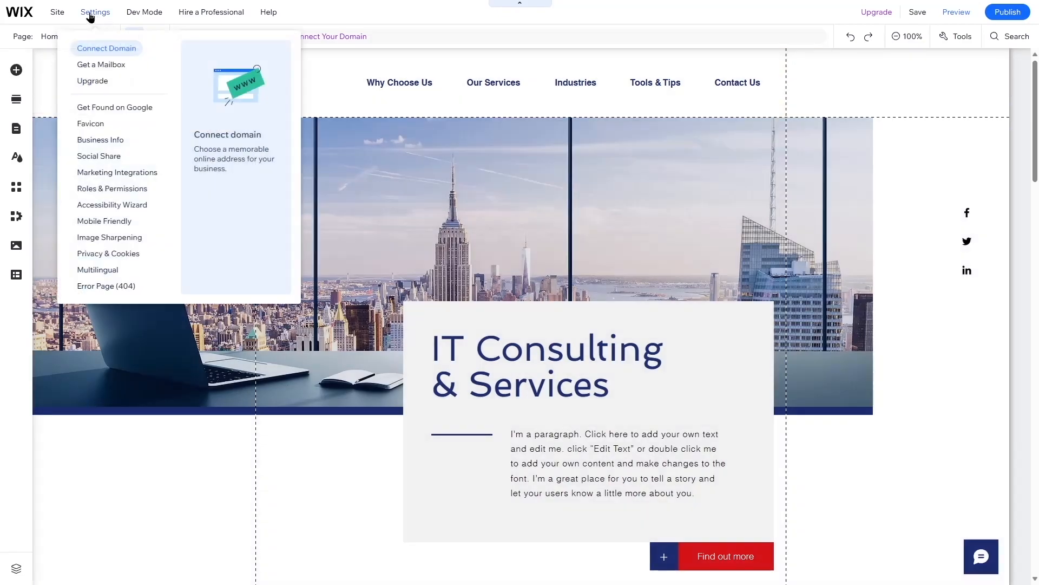
click(112, 142)
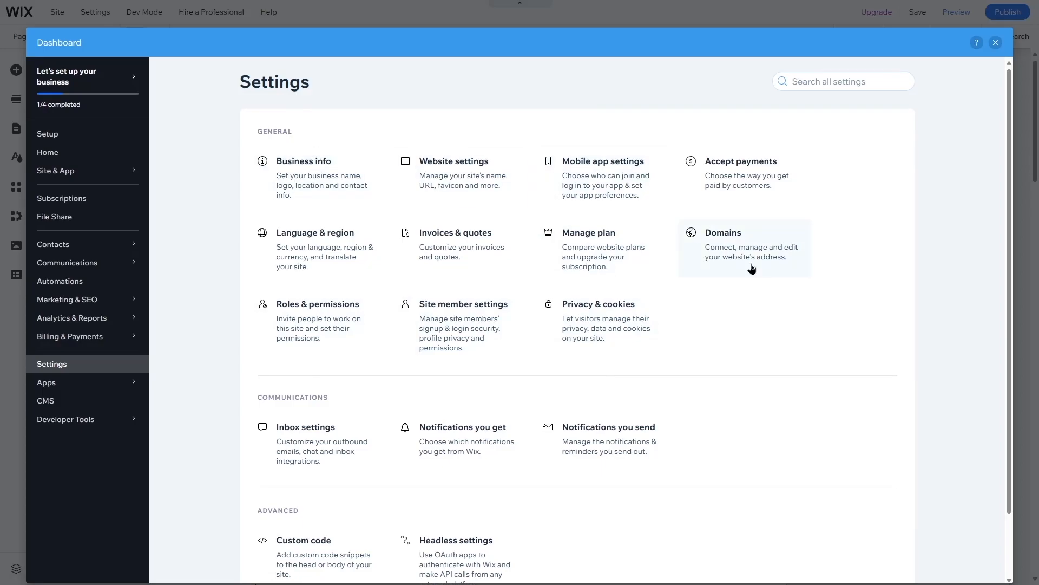
scroll(317, 170, down, 1)
scroll(346, 173, up, 1)
click(296, 183)
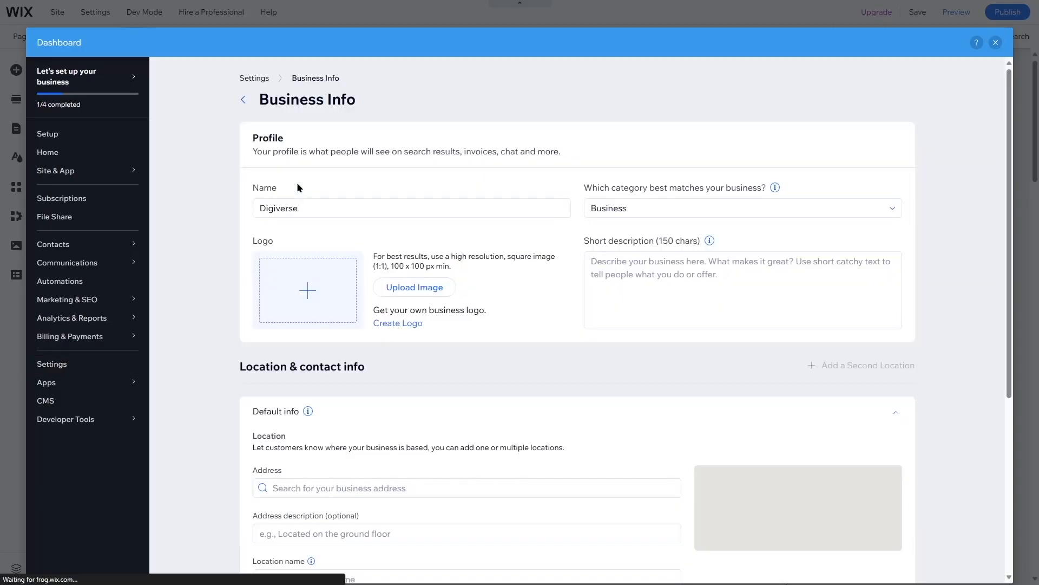
Examine the profile, logo, location and contact fields on the Business Info page
scroll(548, 265, down, 4)
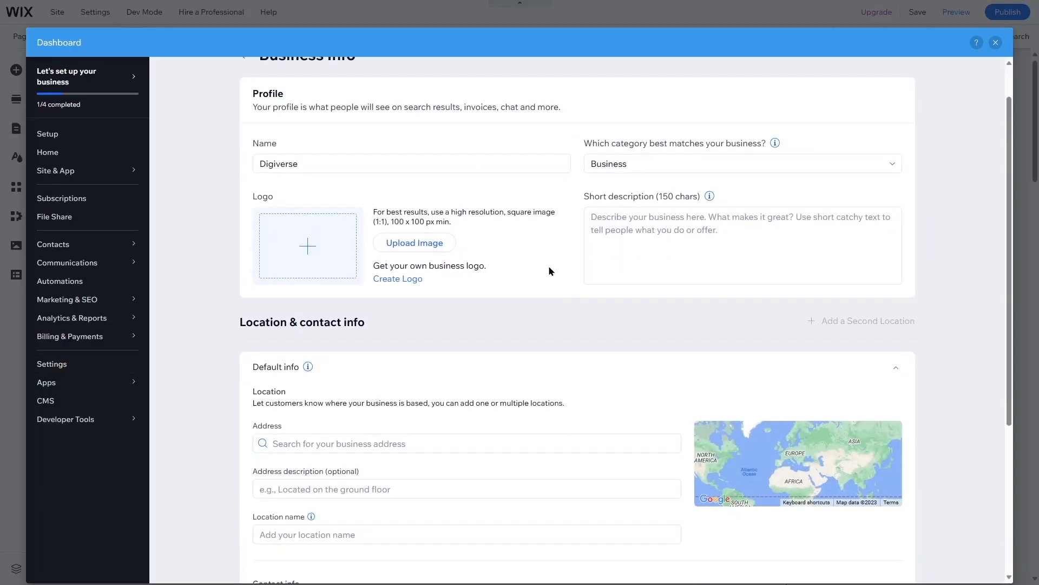
scroll(548, 270, up, 4)
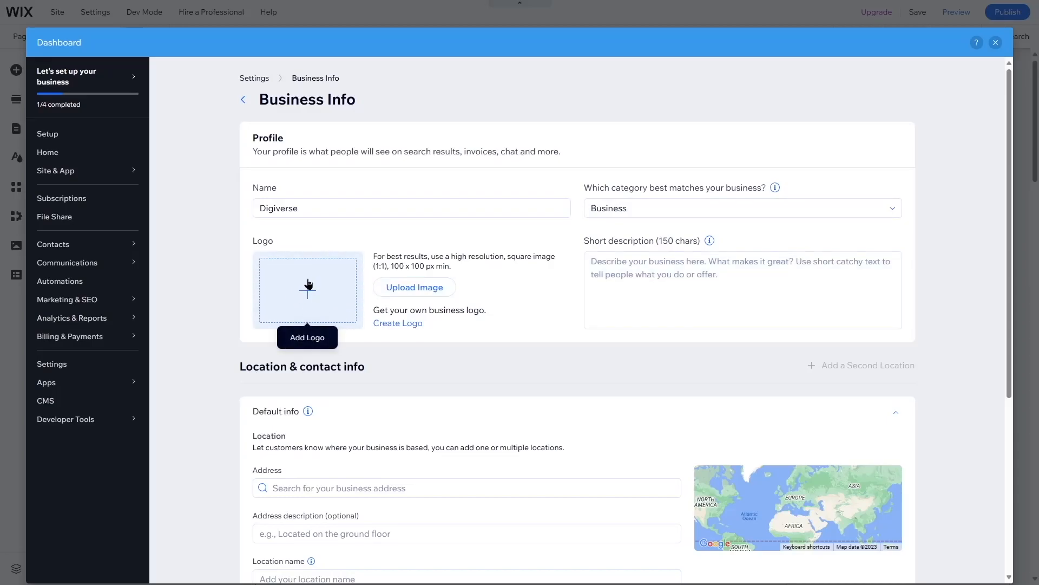
scroll(338, 294, down, 5)
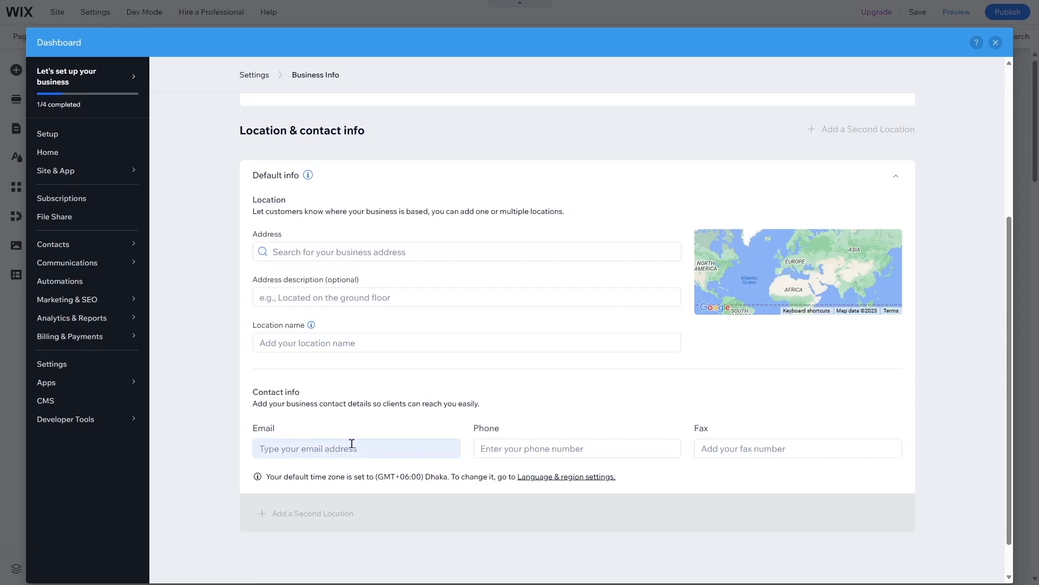
scroll(698, 445, up, 5)
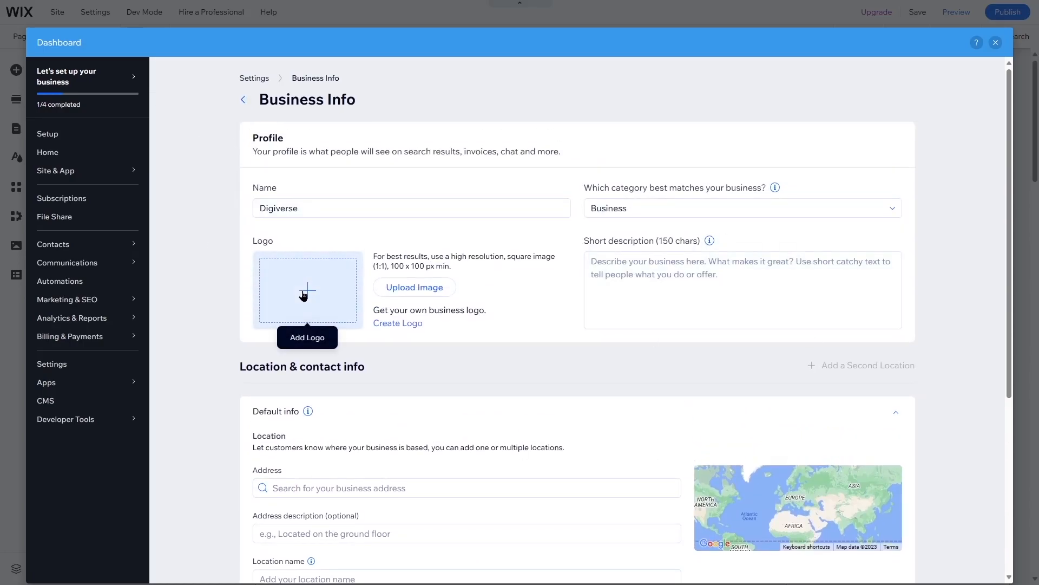
Start adding a business logo and browse the Site Files, Media from Wix, Shutterstock, Unsplash and Home media sources
click(304, 294)
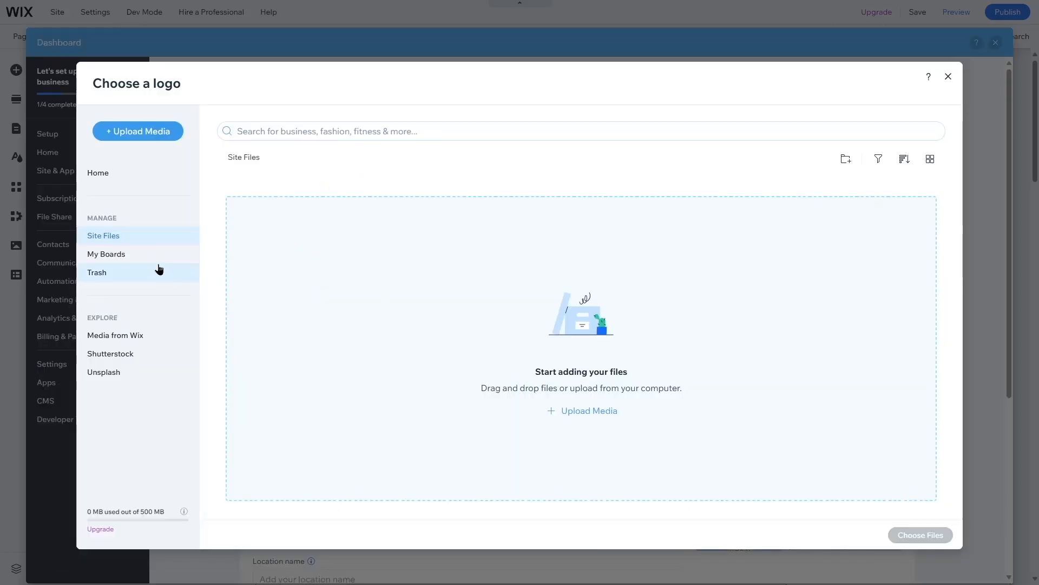
click(109, 236)
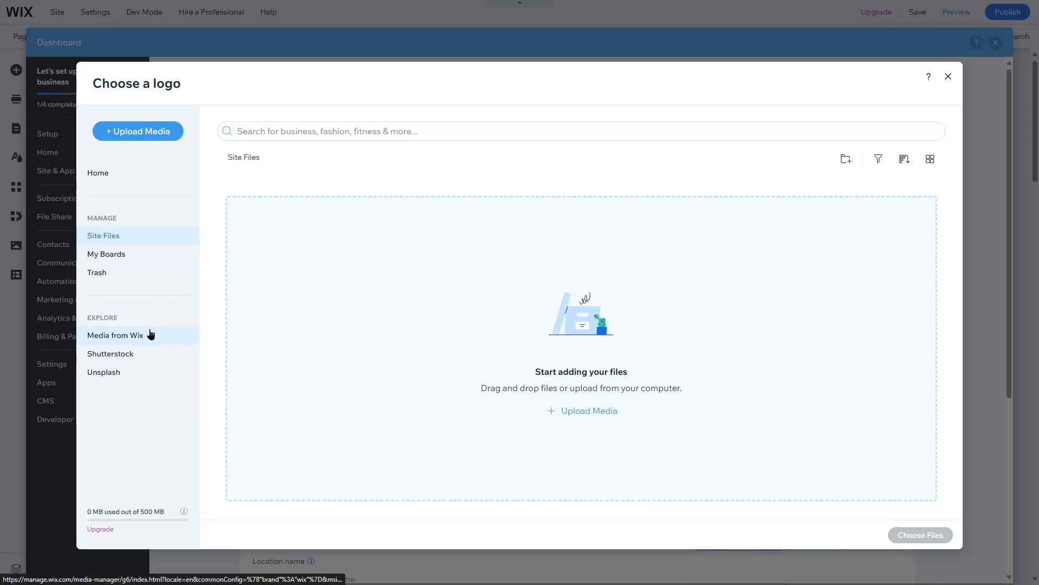
click(132, 340)
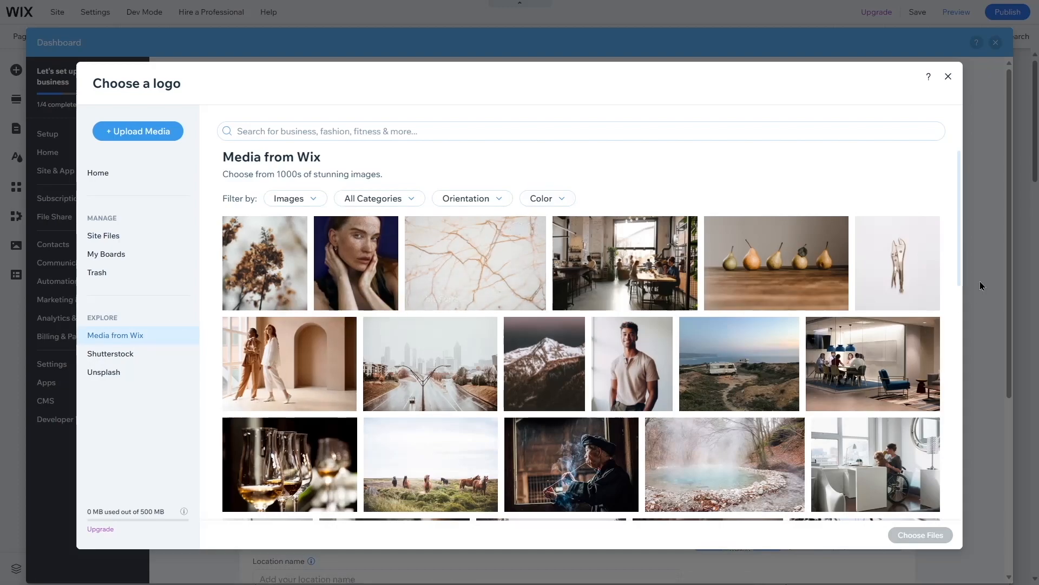
click(127, 361)
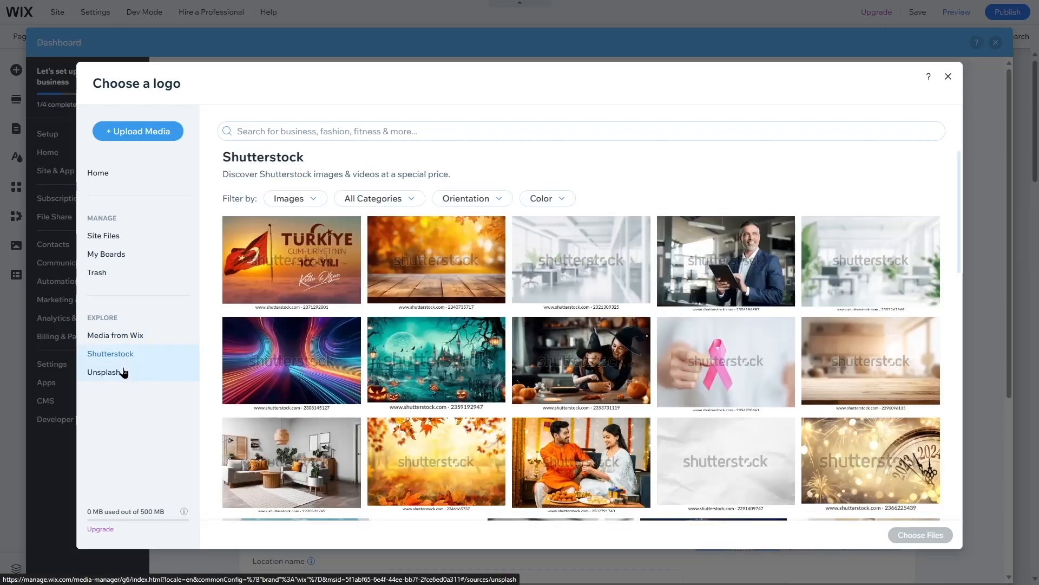
click(121, 375)
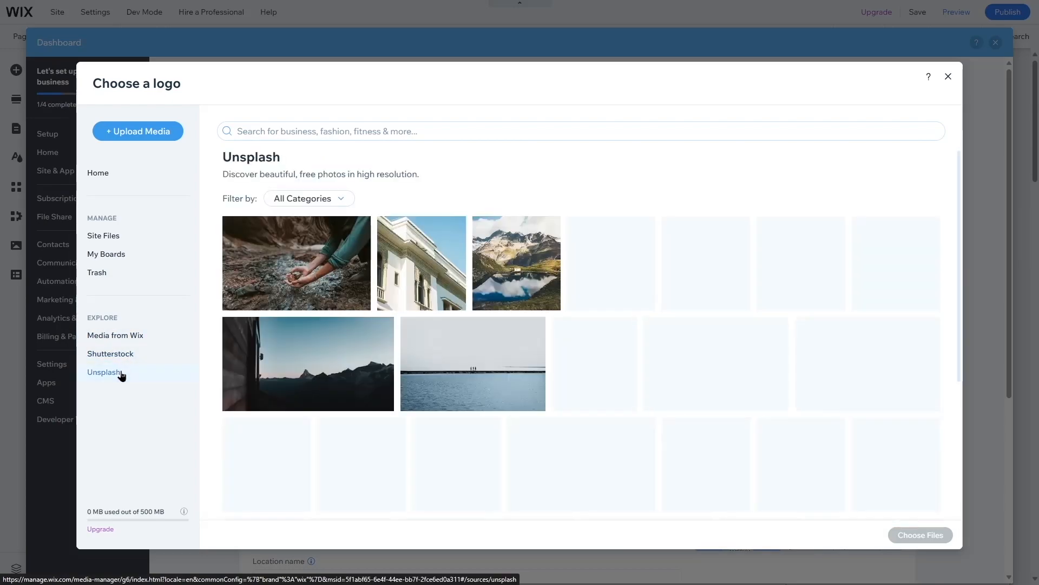
click(346, 198)
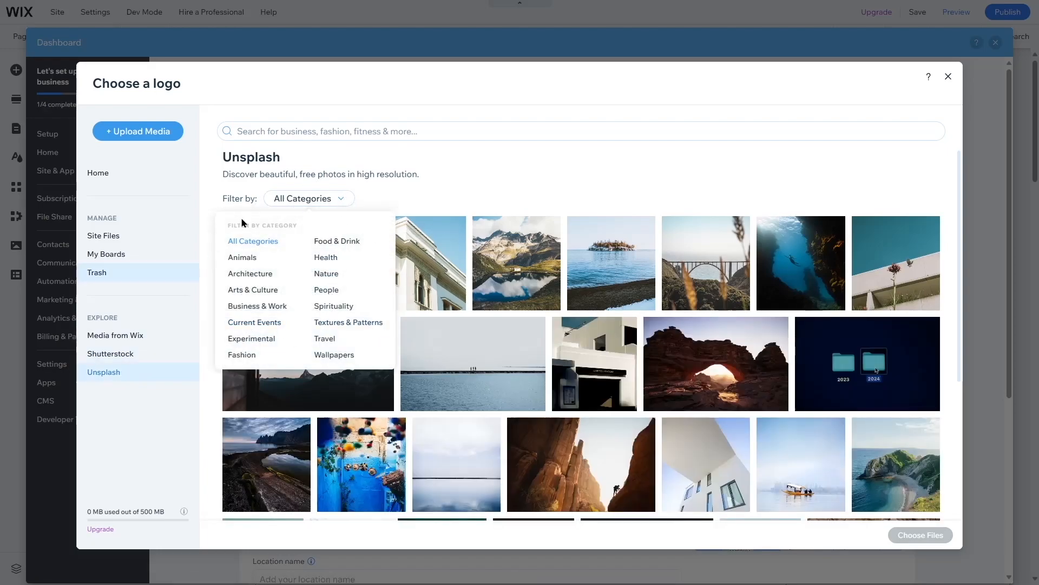
click(621, 164)
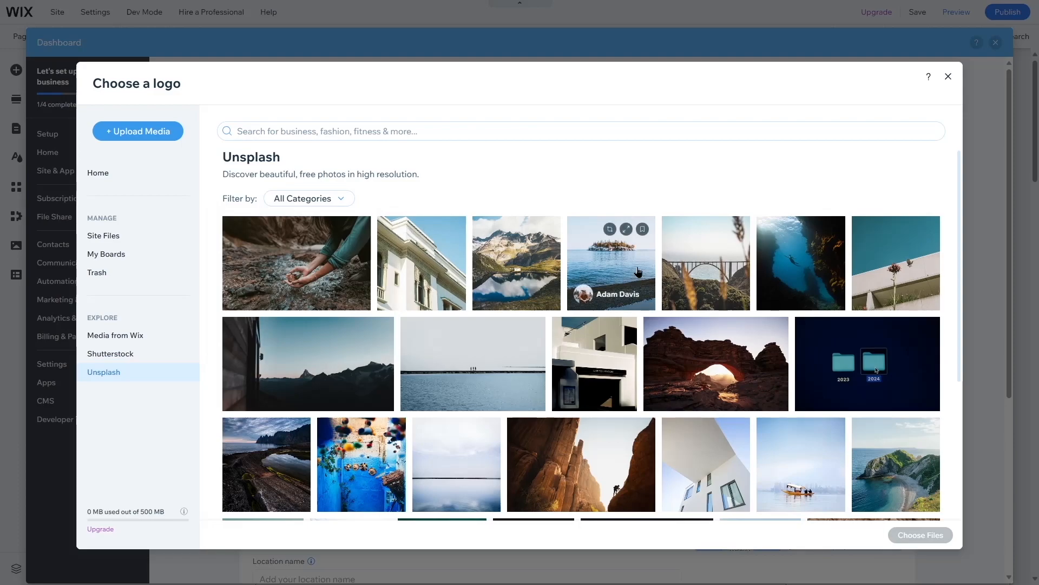
click(124, 179)
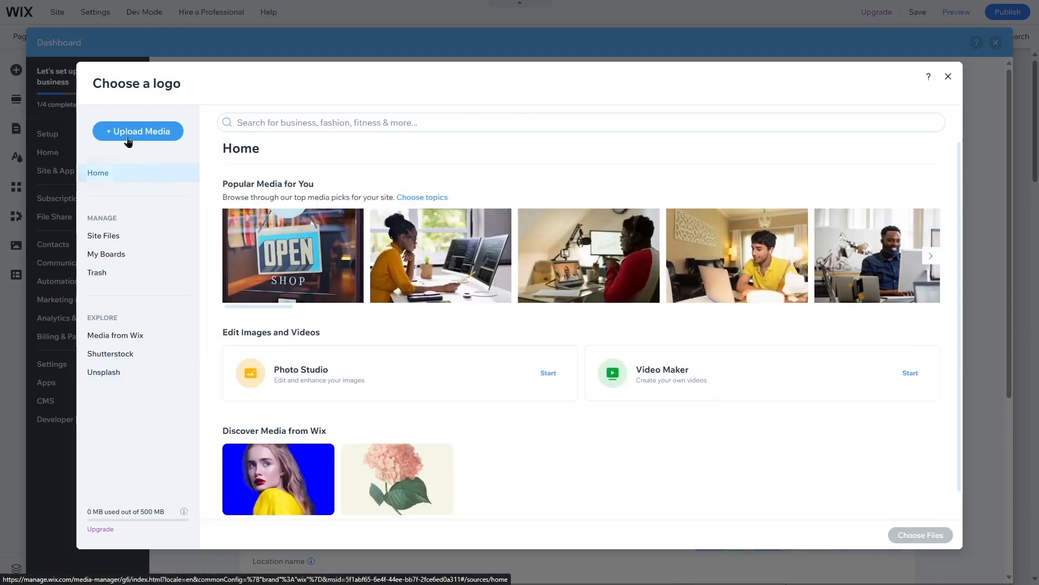
Upload attendance.png from the computer as the business logo, save the Business Info, and close the dashboard
click(168, 135)
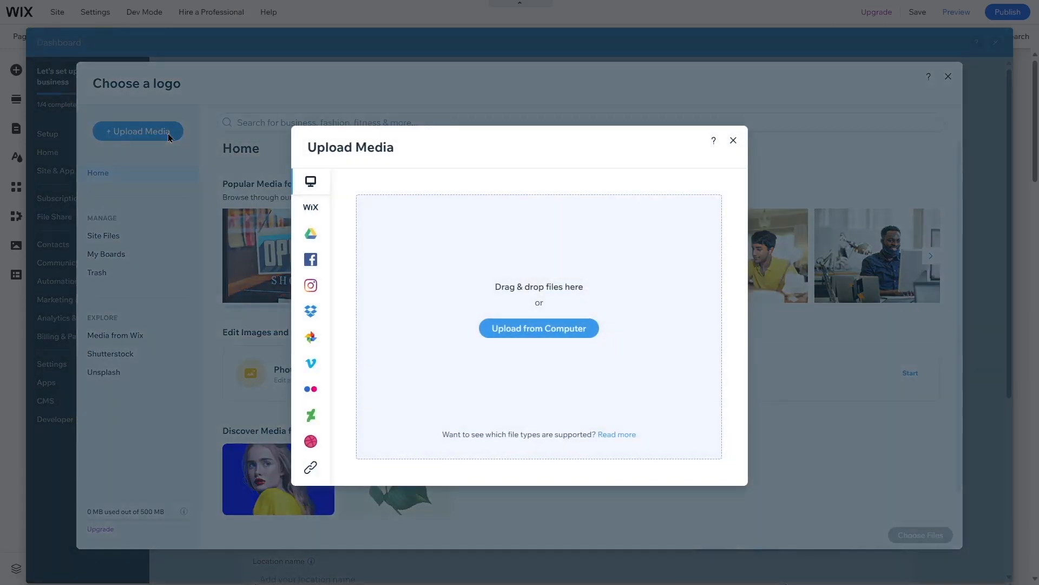
click(534, 328)
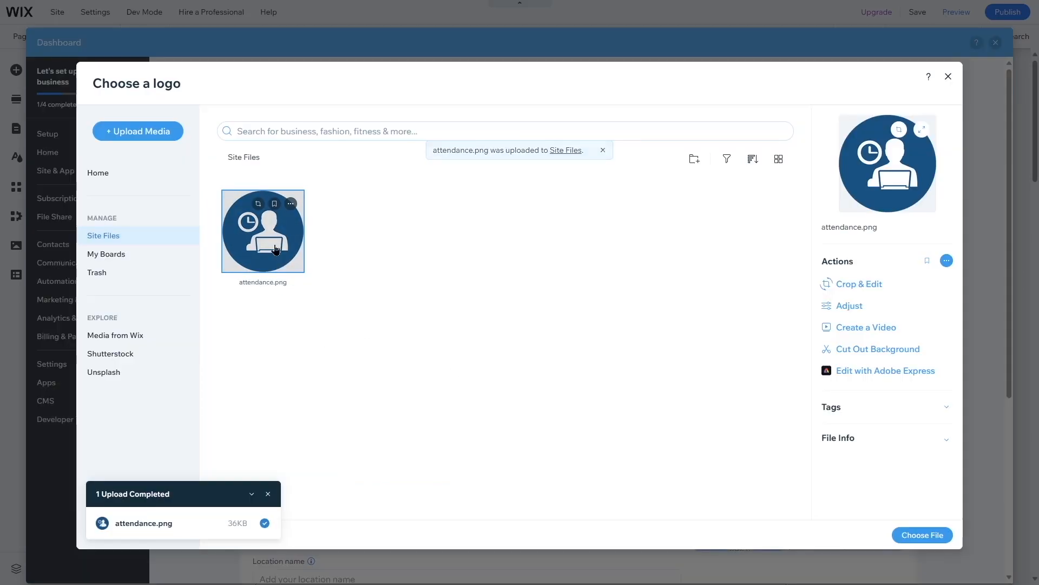
click(925, 535)
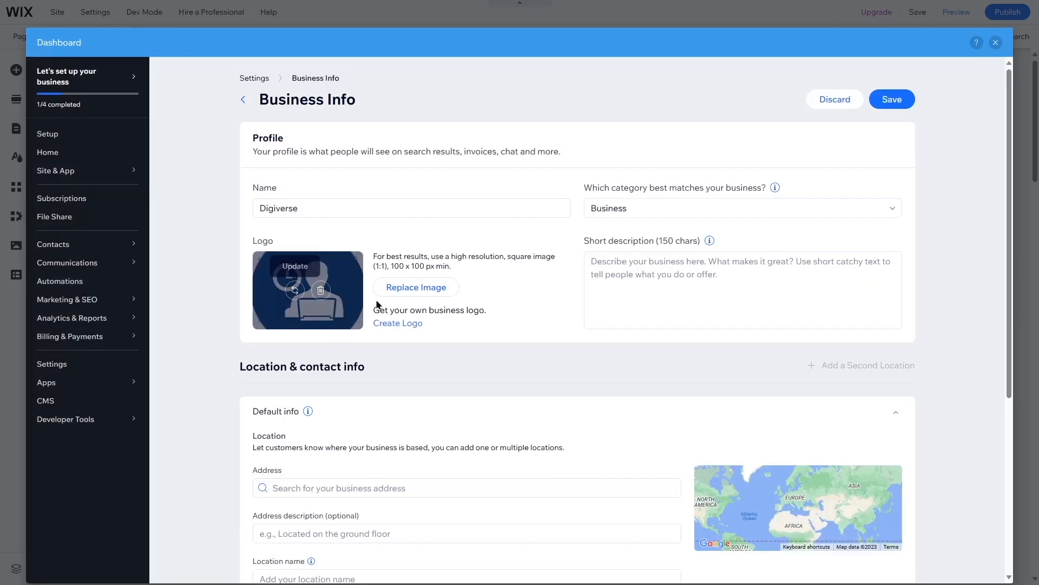
click(896, 100)
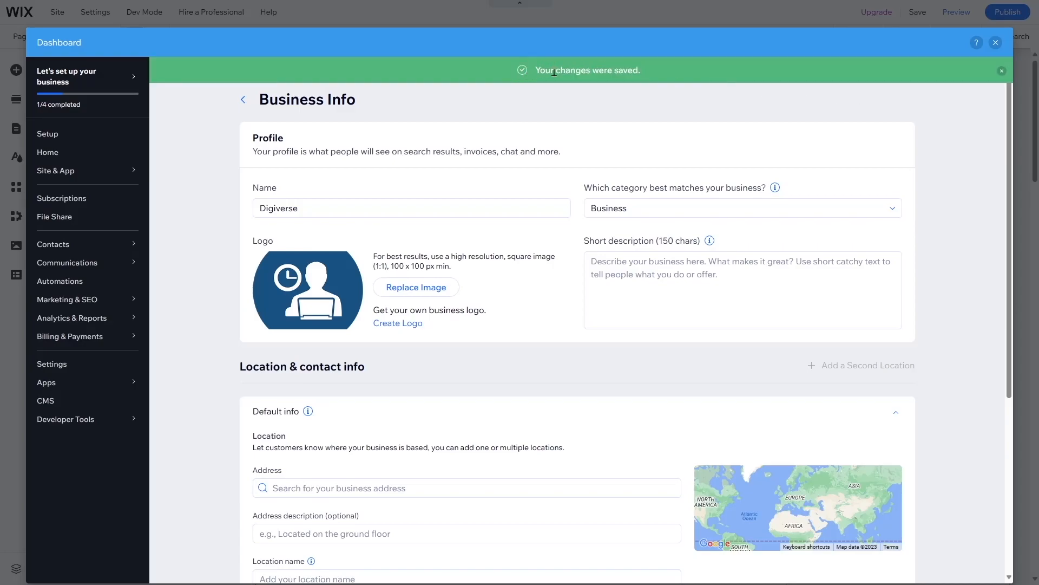
click(996, 42)
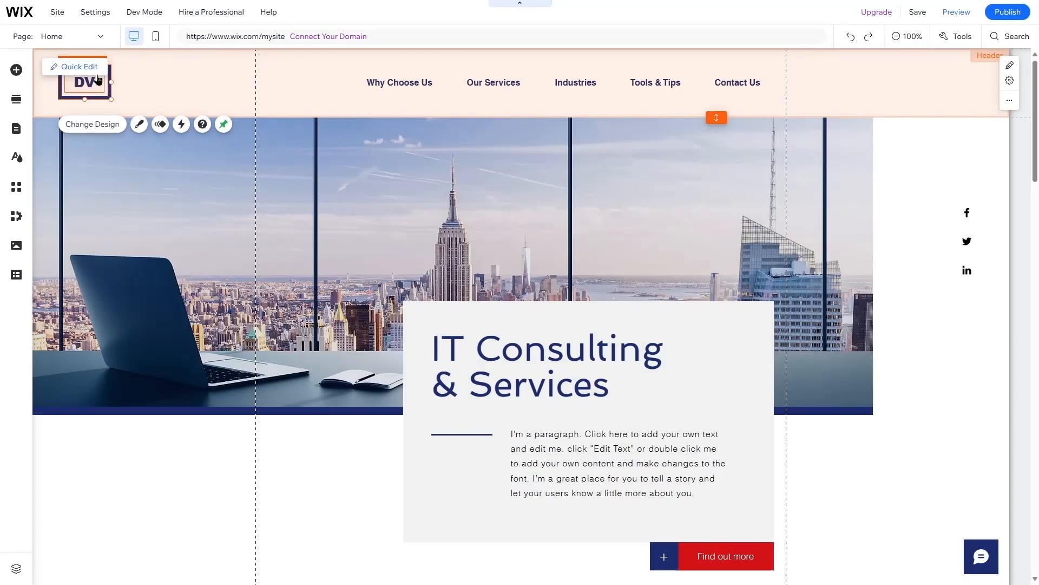
Delete the DV logo from the header and add the uploaded attendance.png site image to the page
key(Delete)
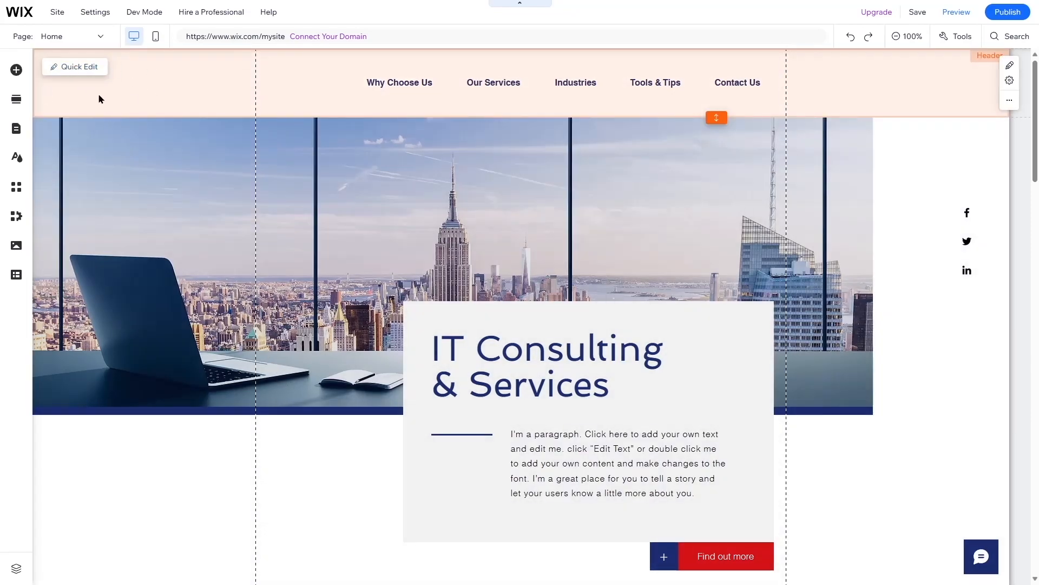
click(15, 71)
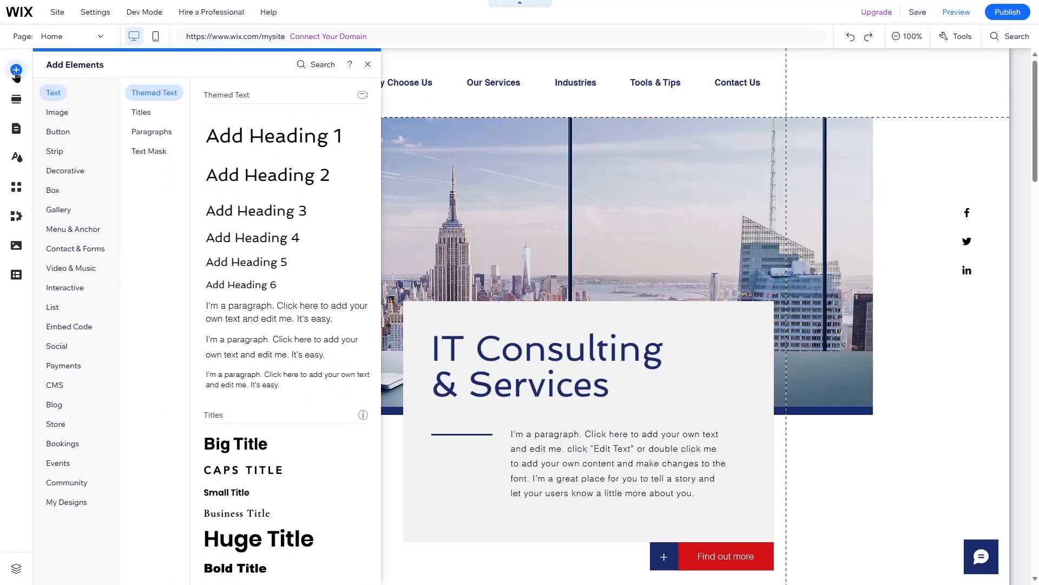
click(57, 113)
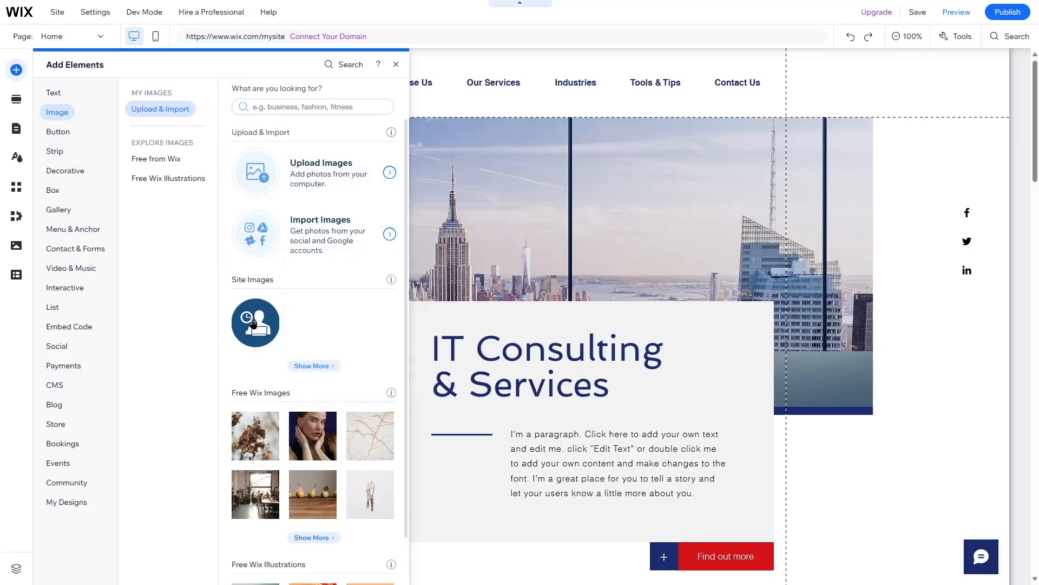
mouse_move(254, 324)
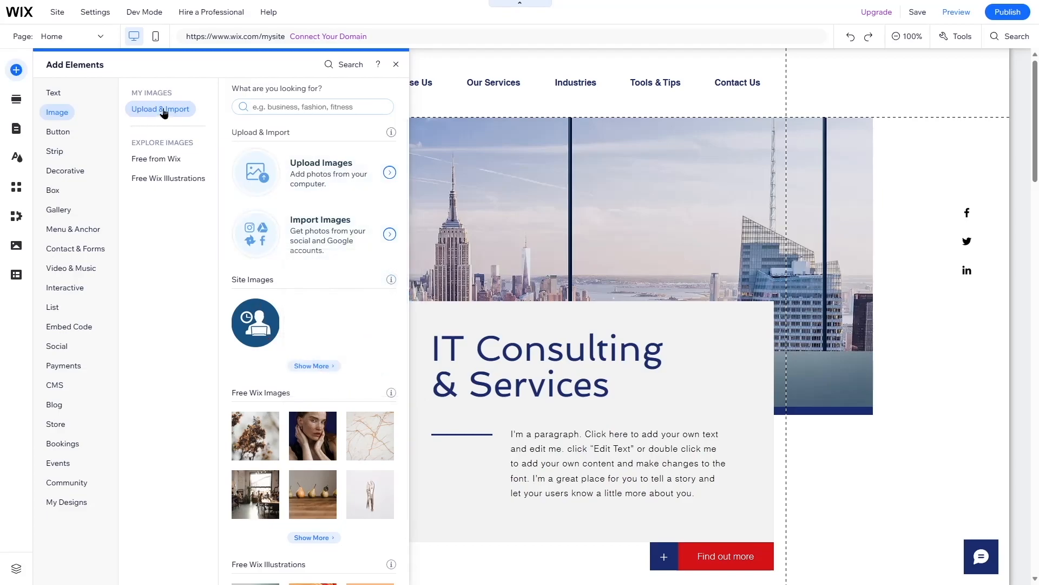
click(249, 330)
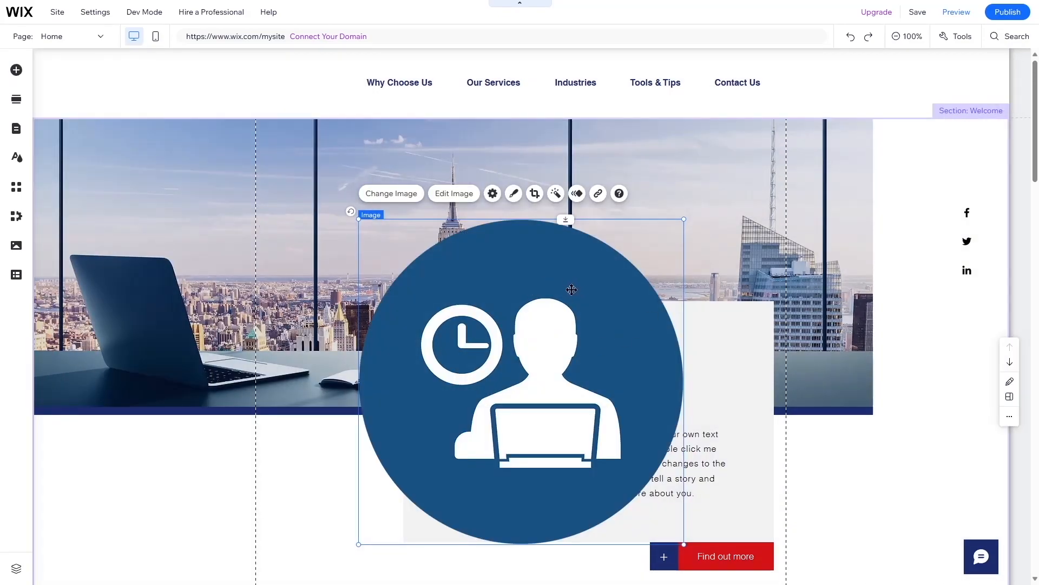
Shrink the attendance.png image to logo size and attach it to the header at the far left, level with the menu
drag(588, 282, 294, 130)
drag(396, 67, 140, 375)
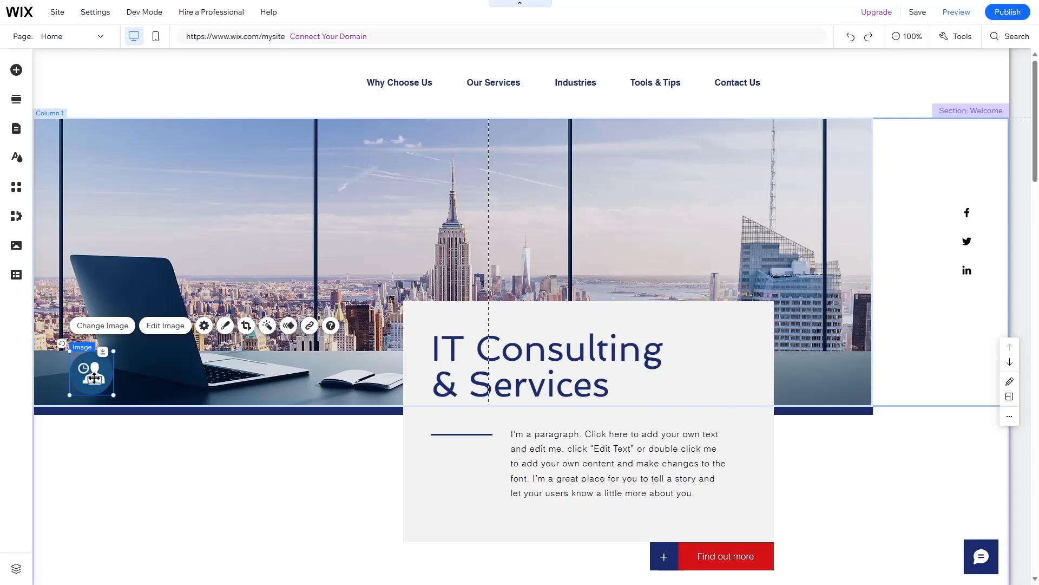
drag(95, 377, 89, 88)
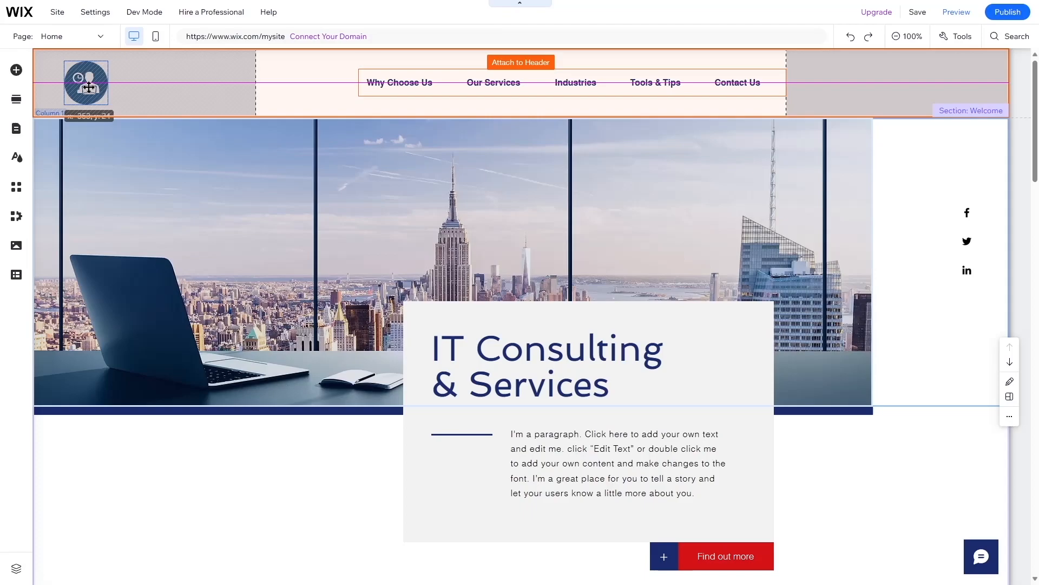
drag(88, 87, 89, 87)
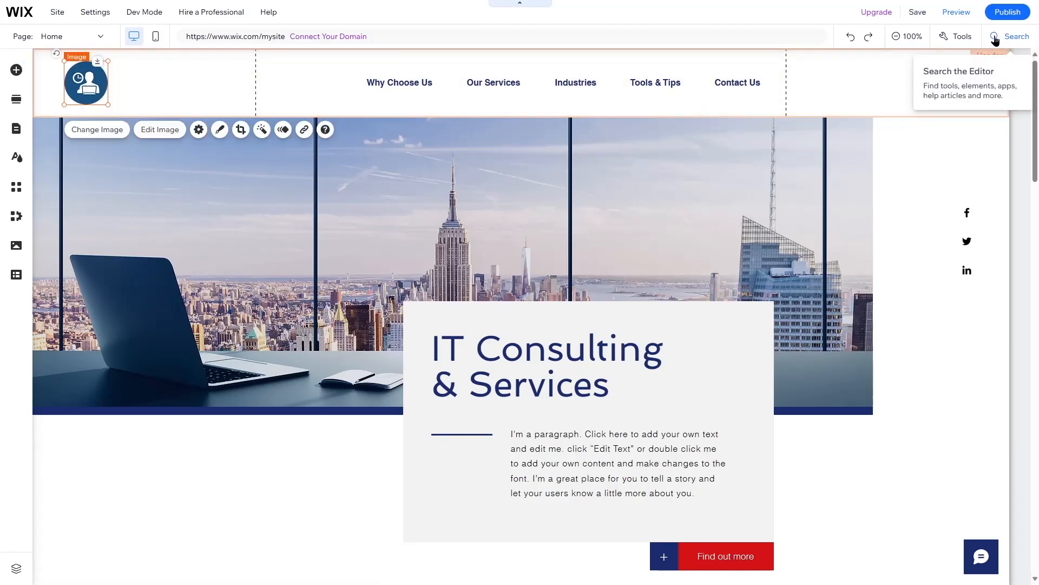
click(960, 37)
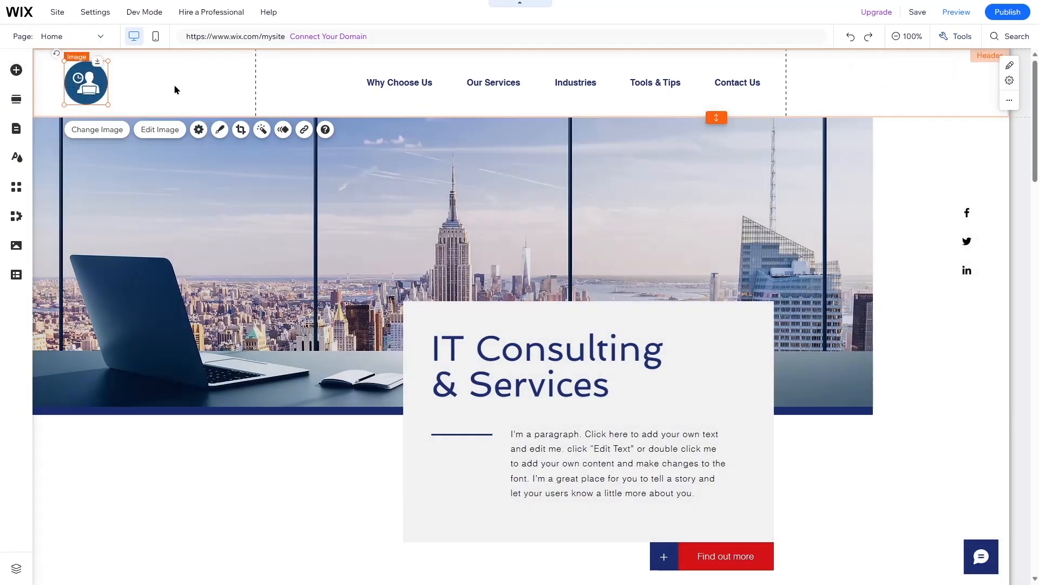
click(123, 86)
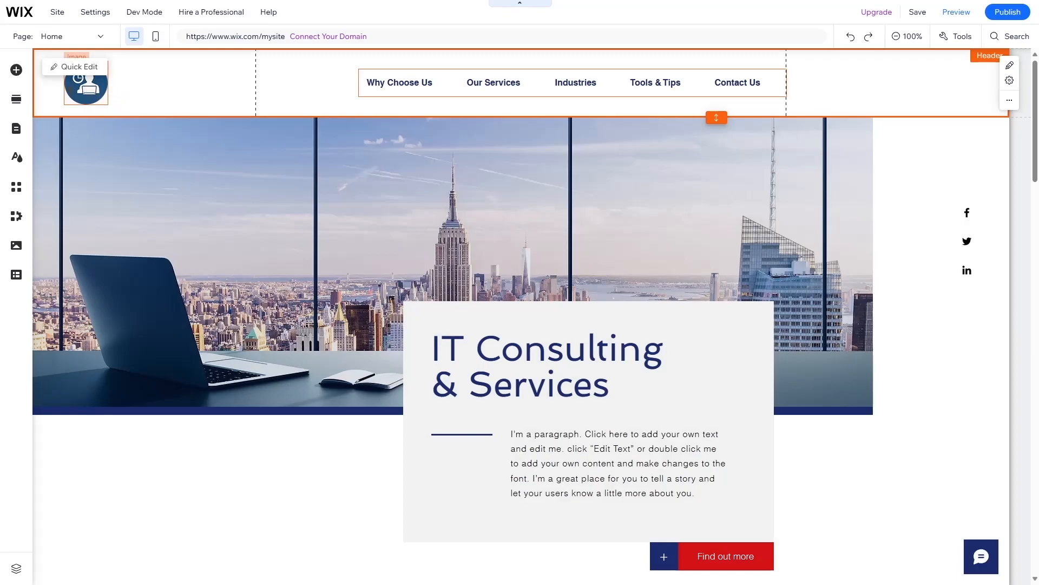
Pin the header logo image to the top-left of the screen with a horizontal offset of 45 px
right_click(88, 84)
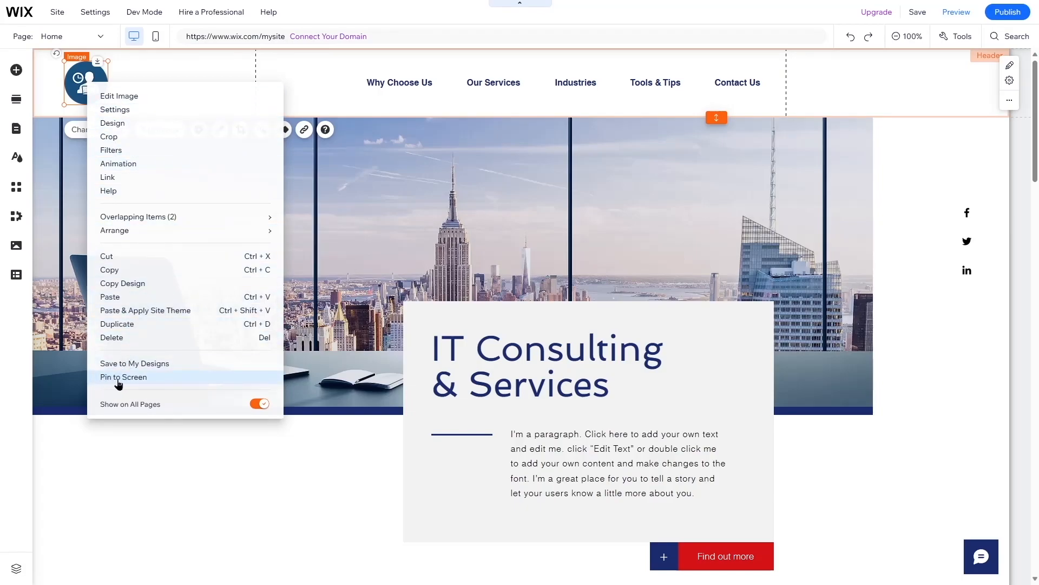
click(145, 377)
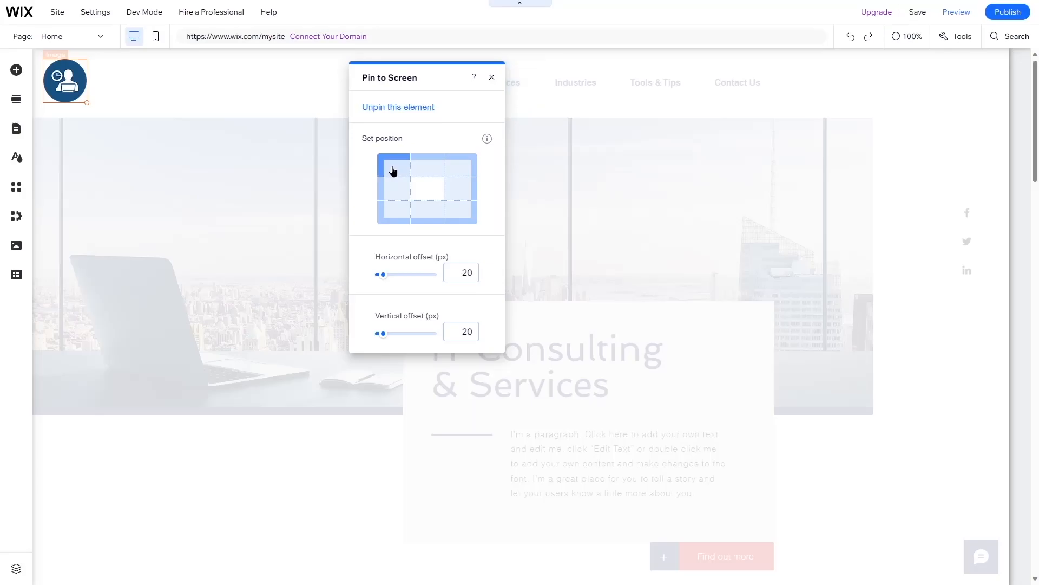
click(437, 165)
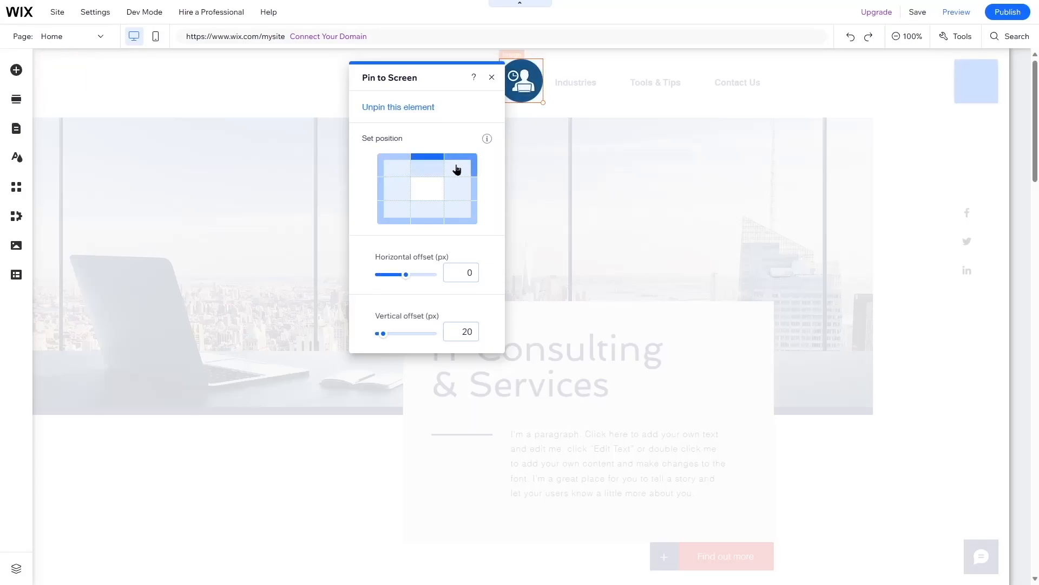
click(460, 171)
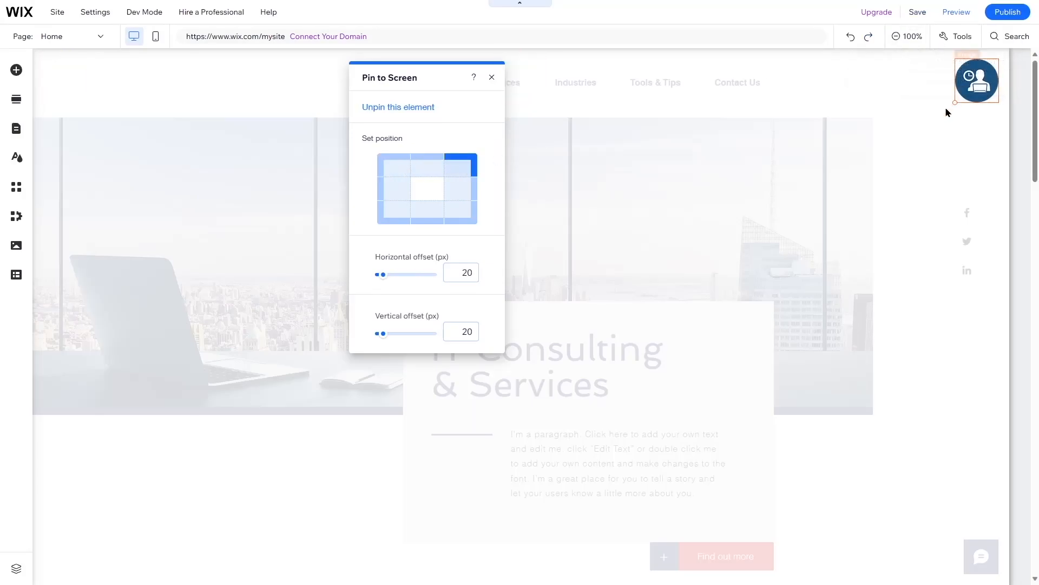
click(397, 168)
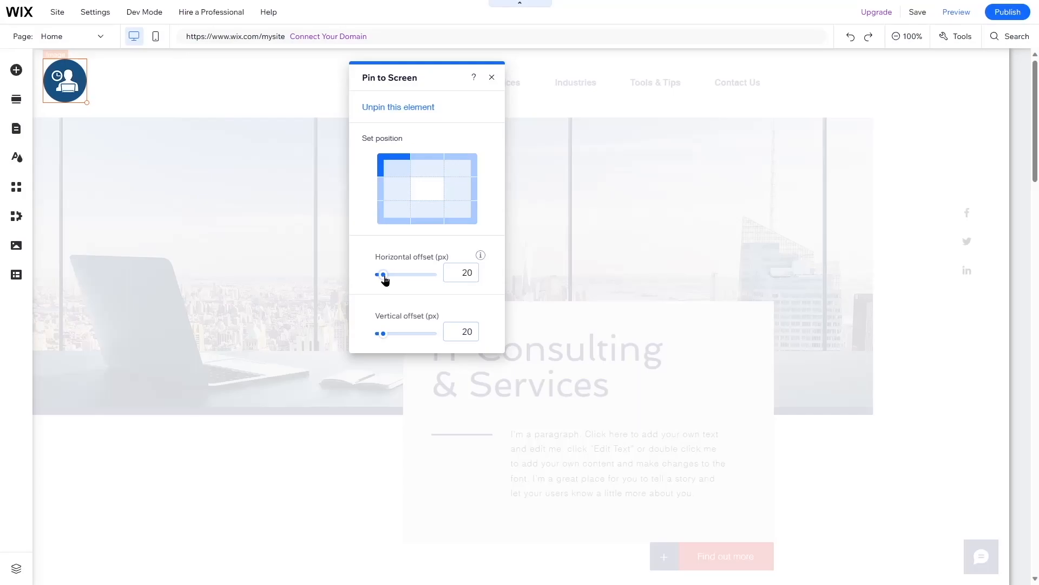
drag(383, 275, 386, 275)
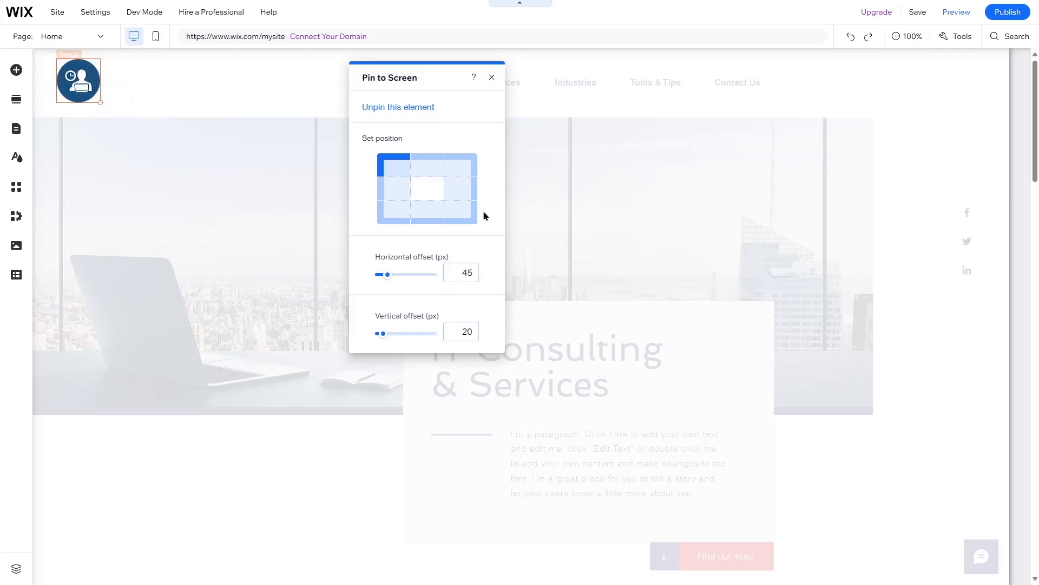
click(492, 77)
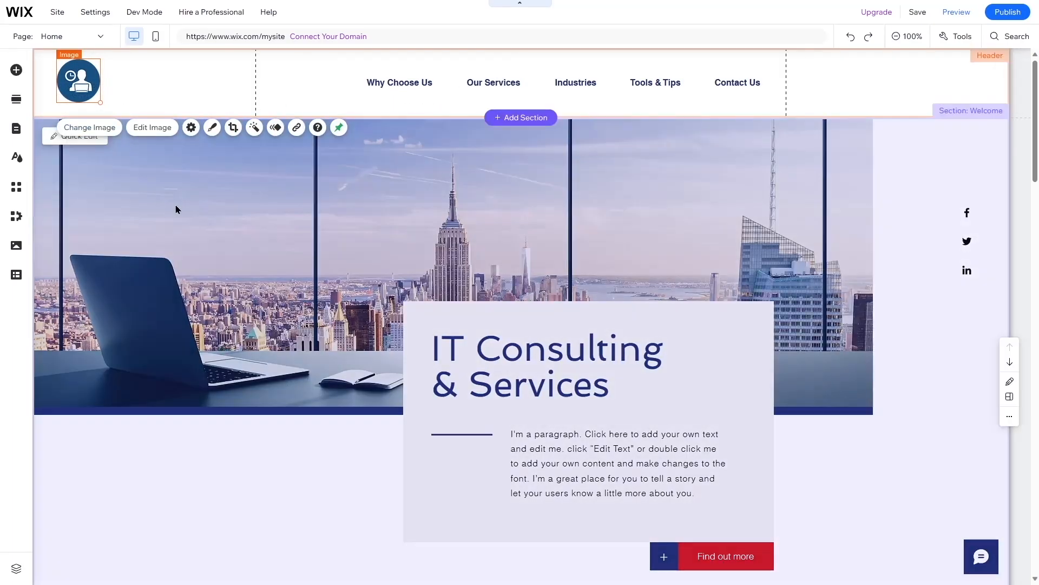
Check the pinned logo's behaviour while moving through the home page down to the Our Services section and back
scroll(174, 177, down, 6)
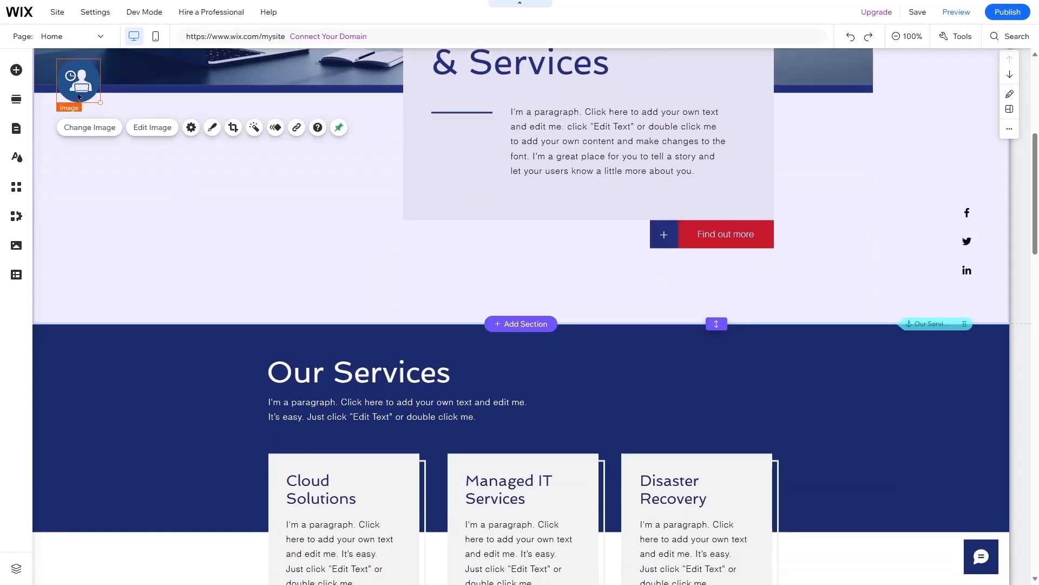
scroll(254, 313, up, 6)
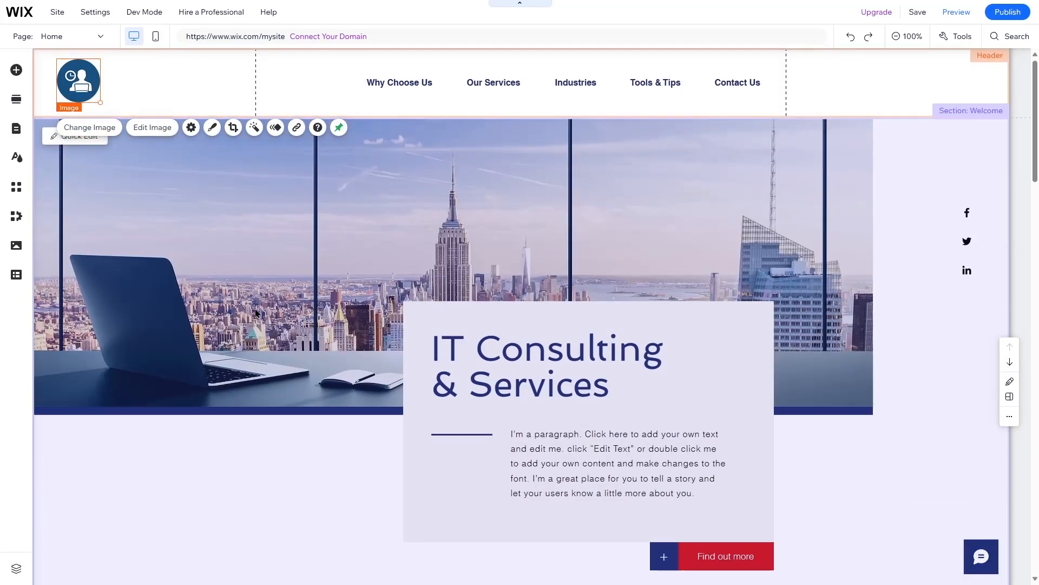
click(879, 96)
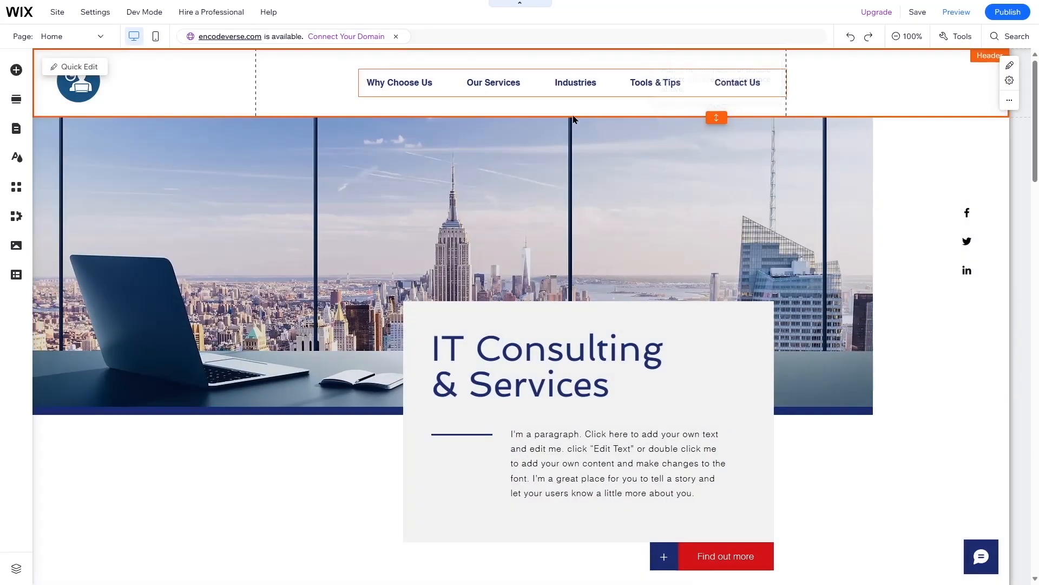
scroll(430, 120, down, 6)
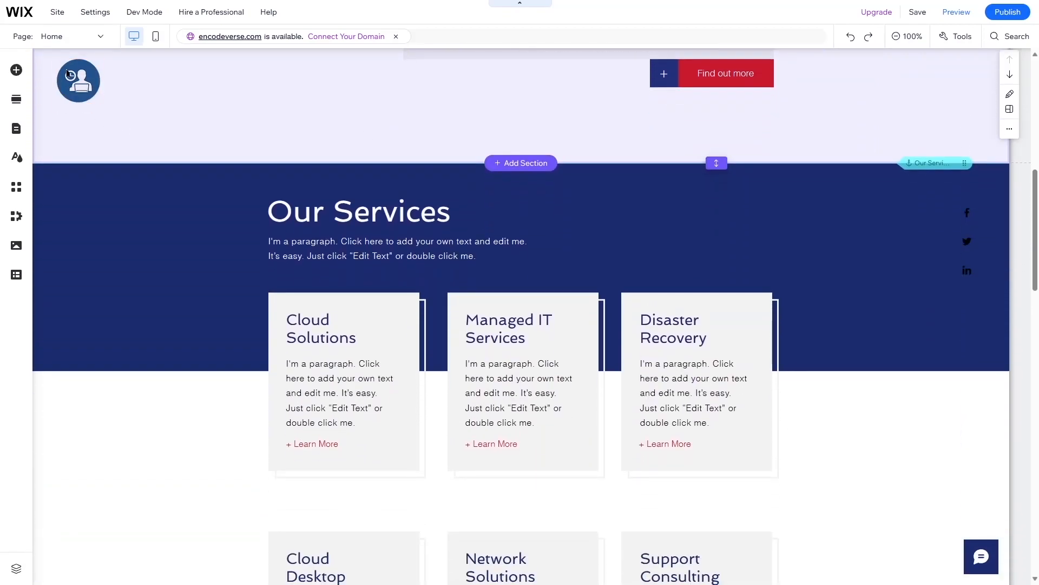
scroll(368, 198, up, 6)
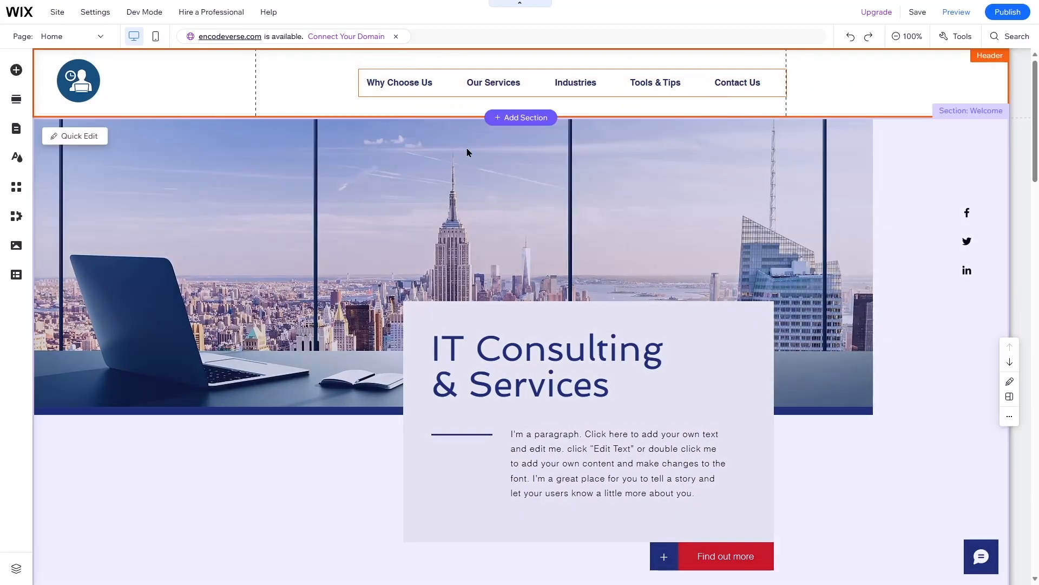
Set the header's scroll behaviour to Freezes and check it while moving through the home page
scroll(355, 274, down, 15)
scroll(368, 274, up, 15)
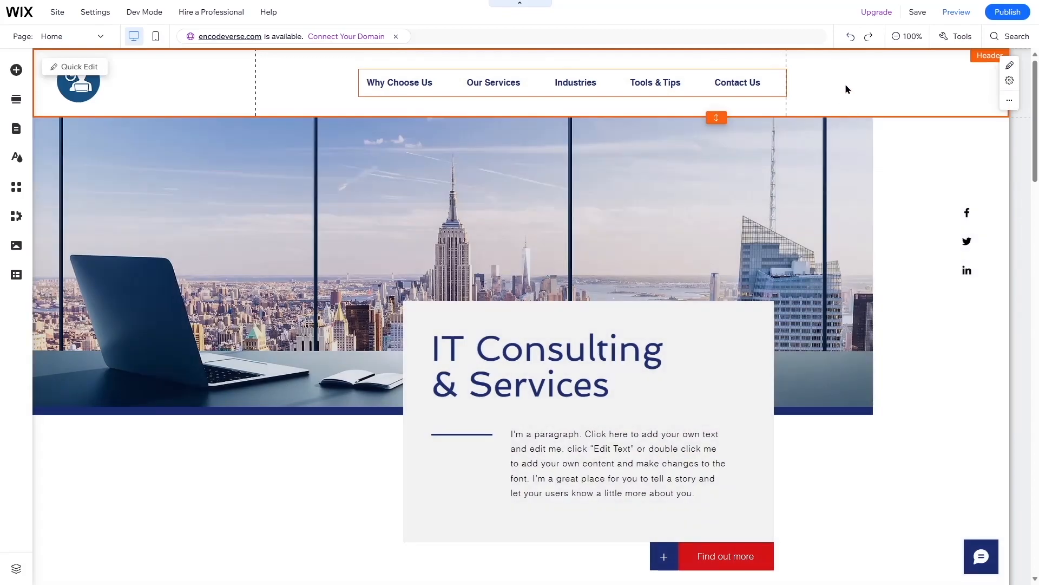
click(1010, 81)
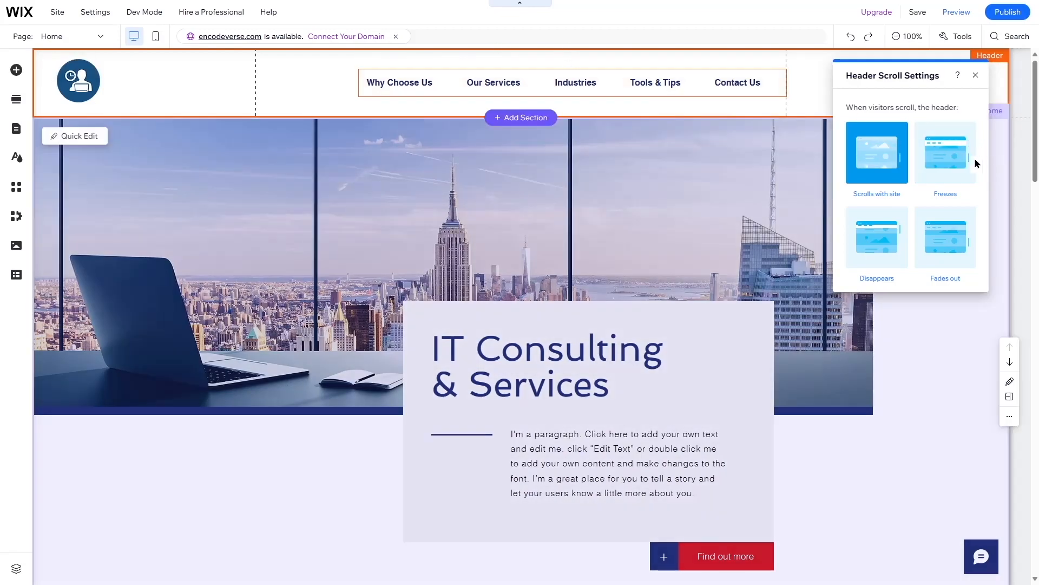
click(947, 169)
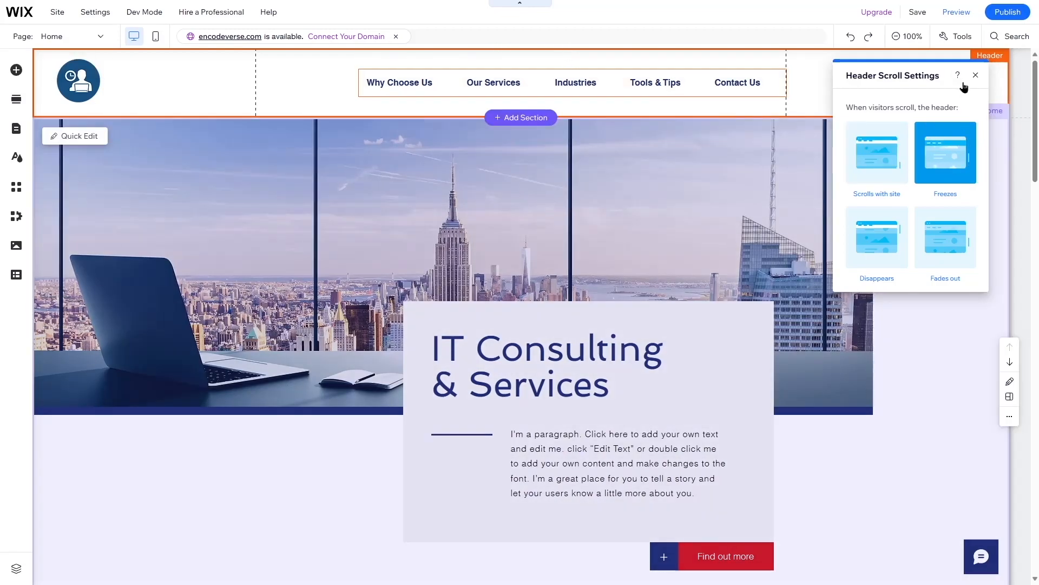
click(974, 75)
scroll(862, 209, down, 15)
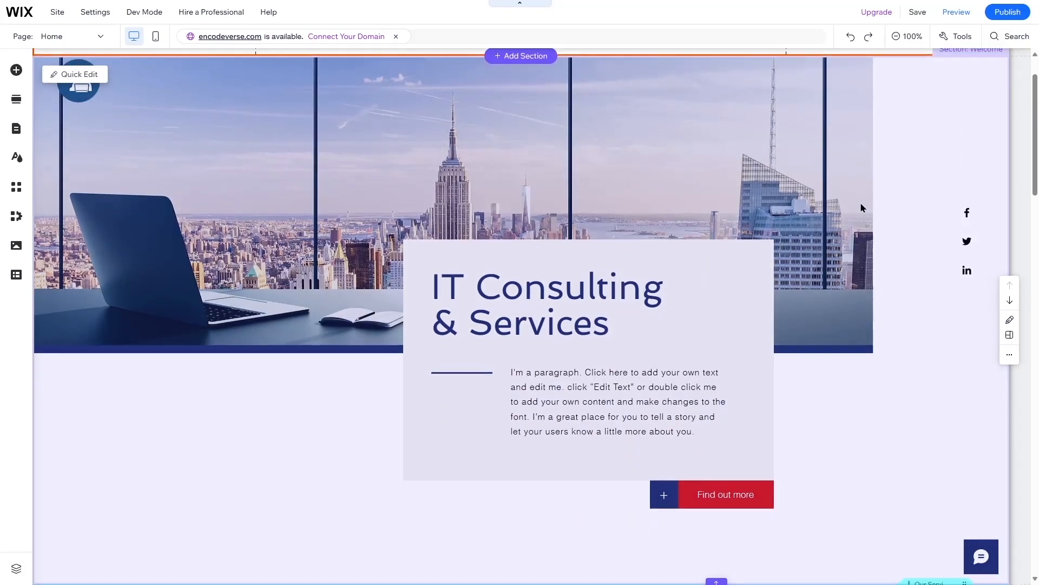
scroll(862, 210, up, 14)
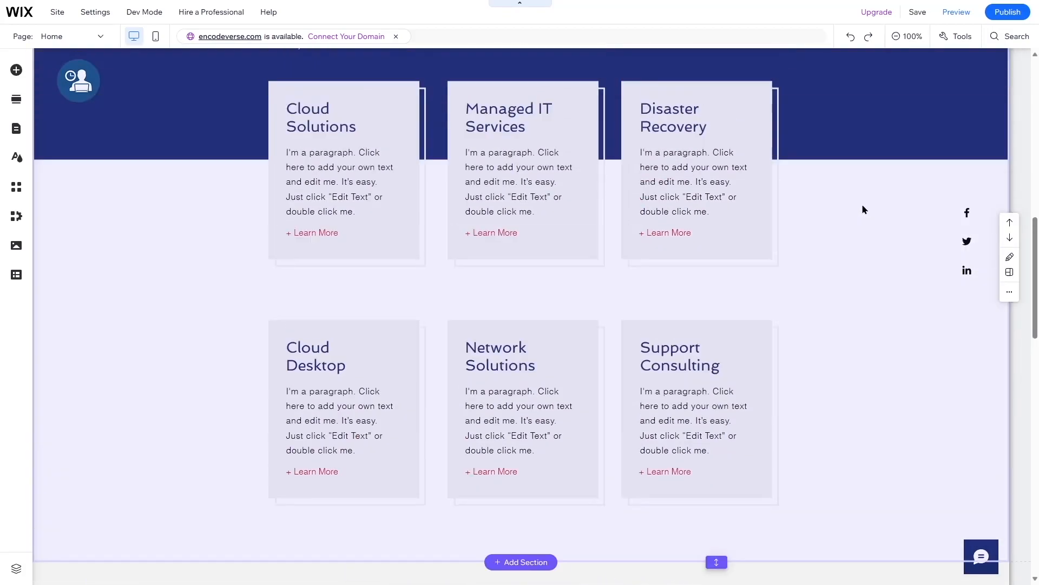
scroll(688, 293, down, 5)
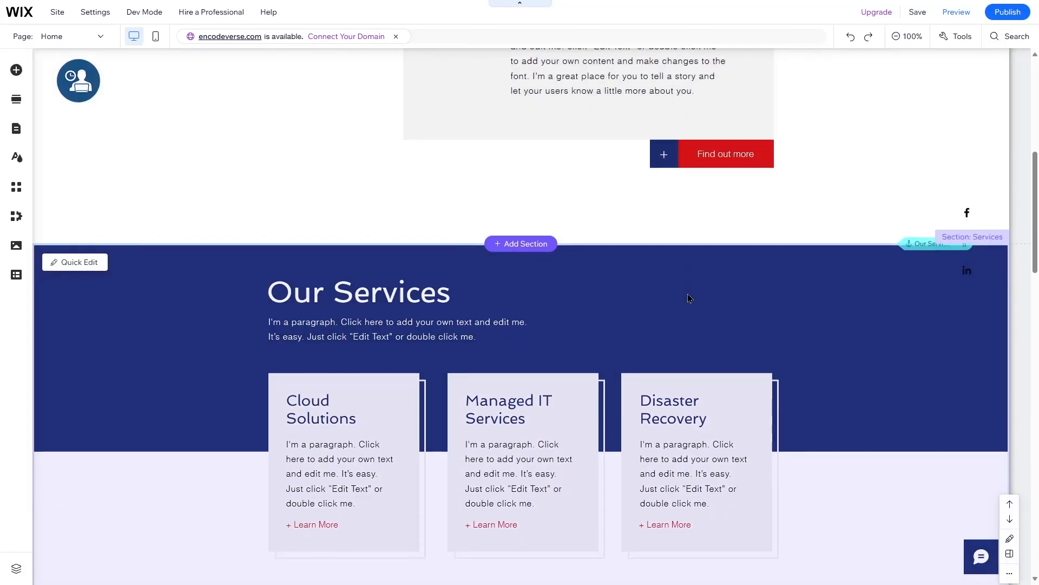
scroll(596, 216, up, 7)
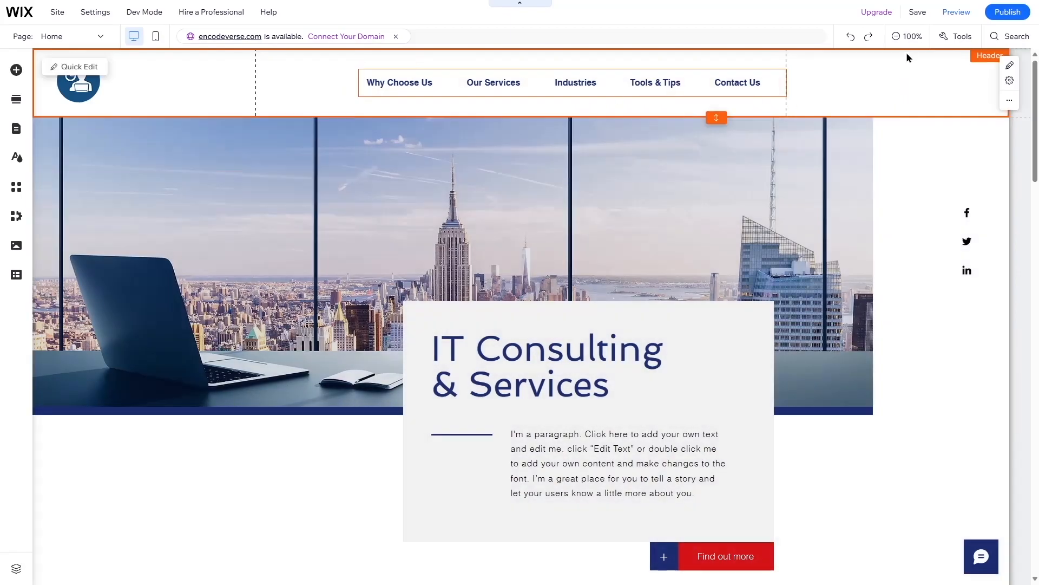
Save the site and dismiss the publishing suggestion
mouse_move(914, 23)
click(917, 17)
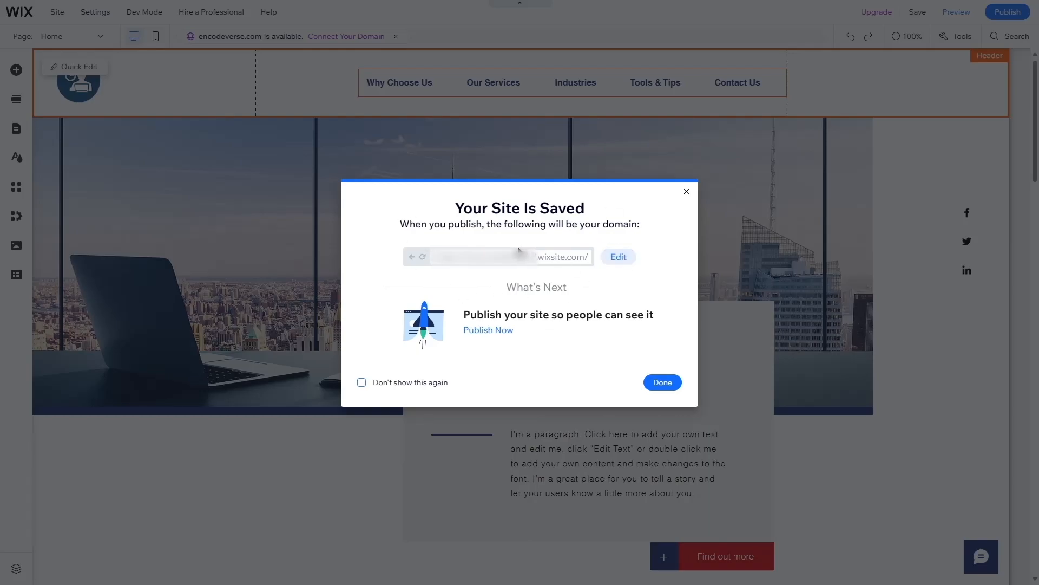
click(672, 383)
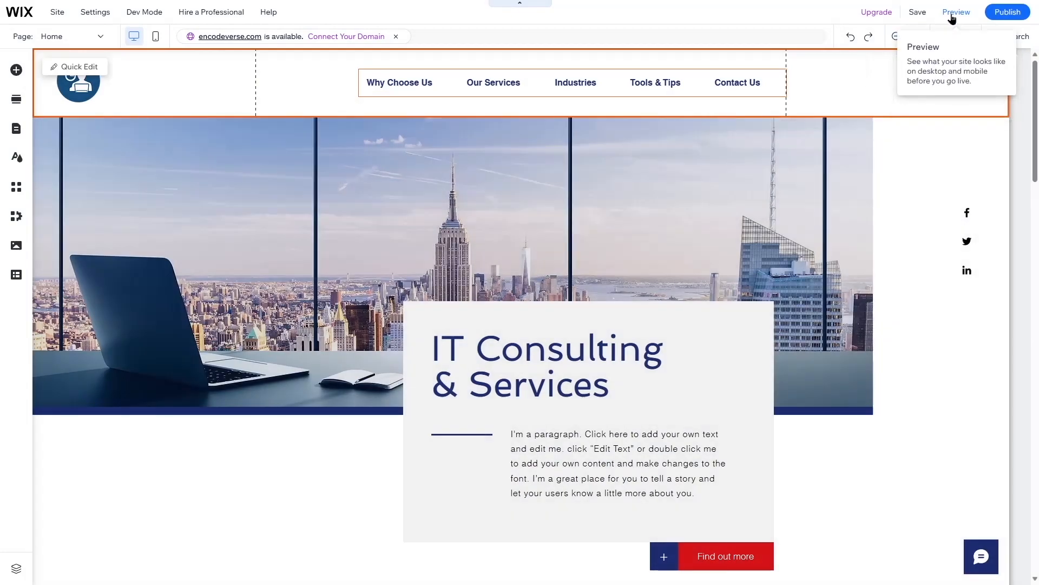
Preview the site, examine how the frozen header overlaps the content down to the Ready to find out more section, and return to the editor
click(954, 13)
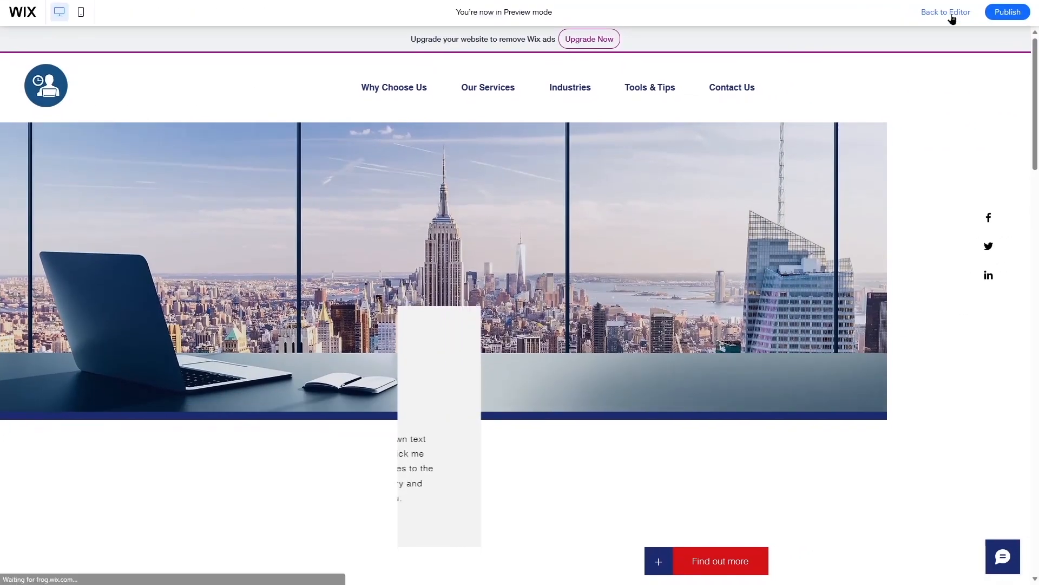
scroll(612, 197, down, 12)
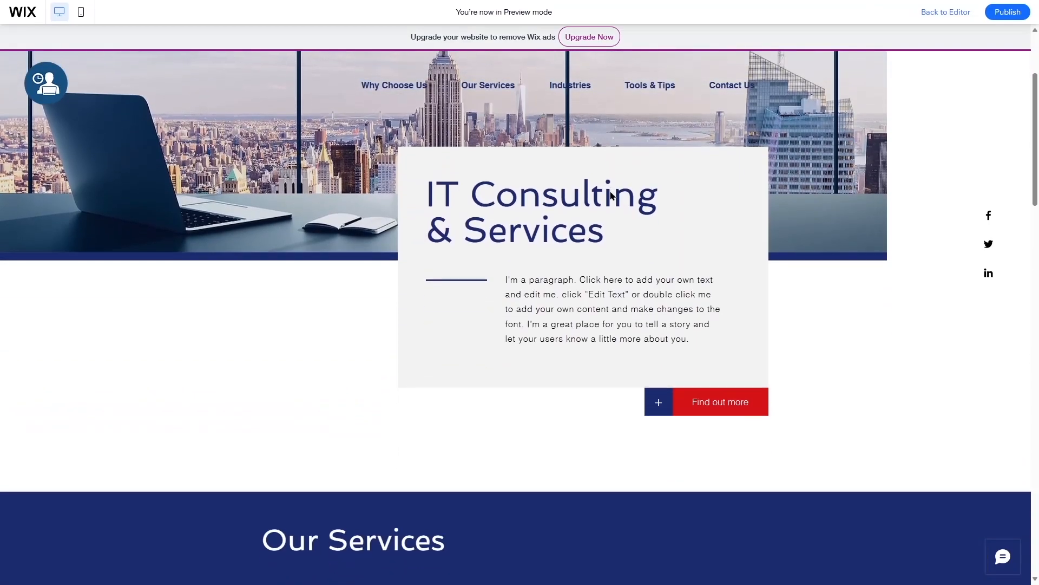
scroll(611, 201, down, 3)
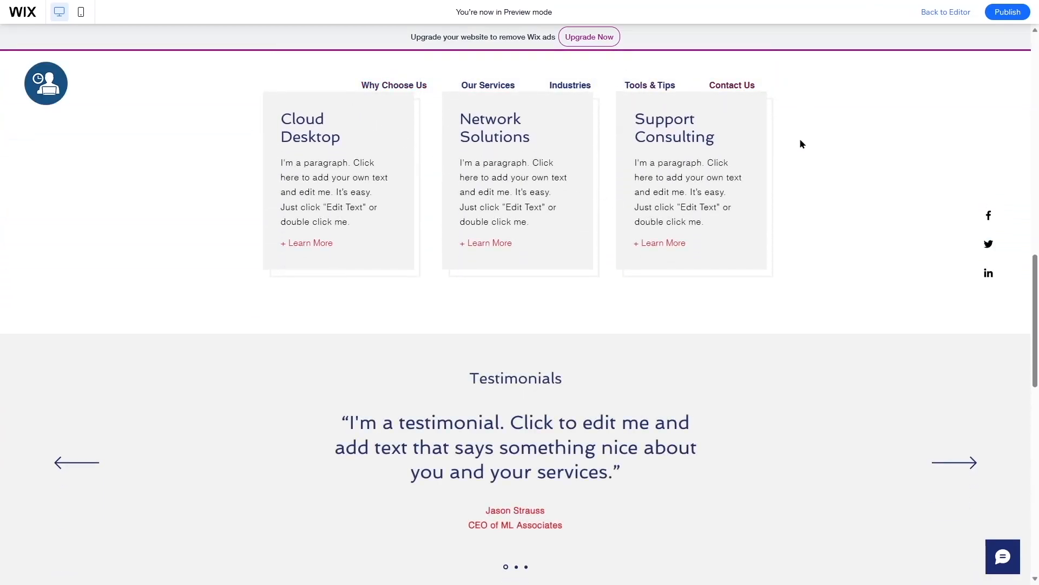
scroll(796, 168, down, 8)
scroll(577, 196, up, 5)
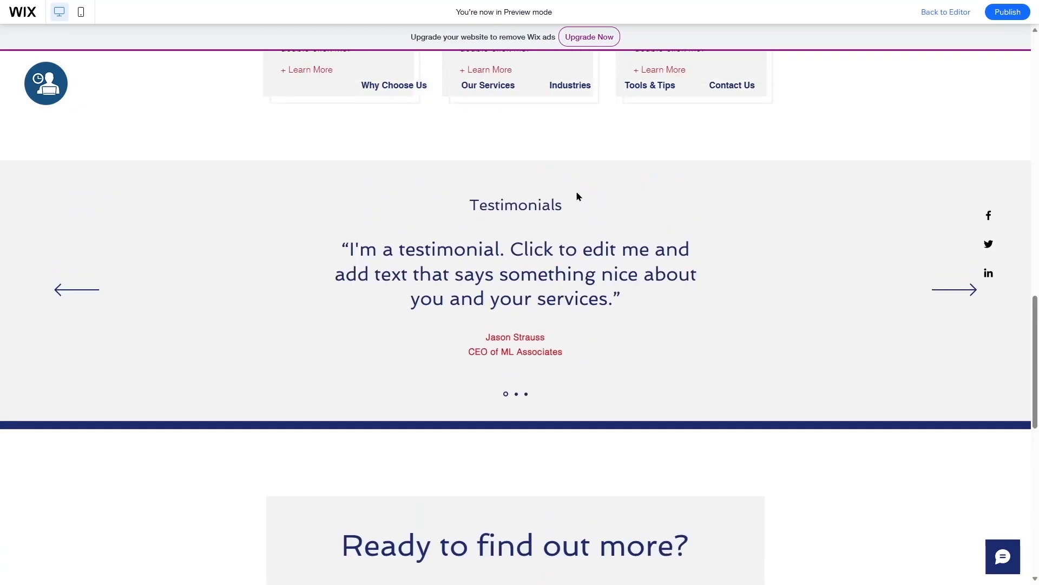
scroll(577, 193, down, 6)
scroll(671, 125, down, 5)
scroll(664, 262, up, 14)
scroll(661, 261, down, 6)
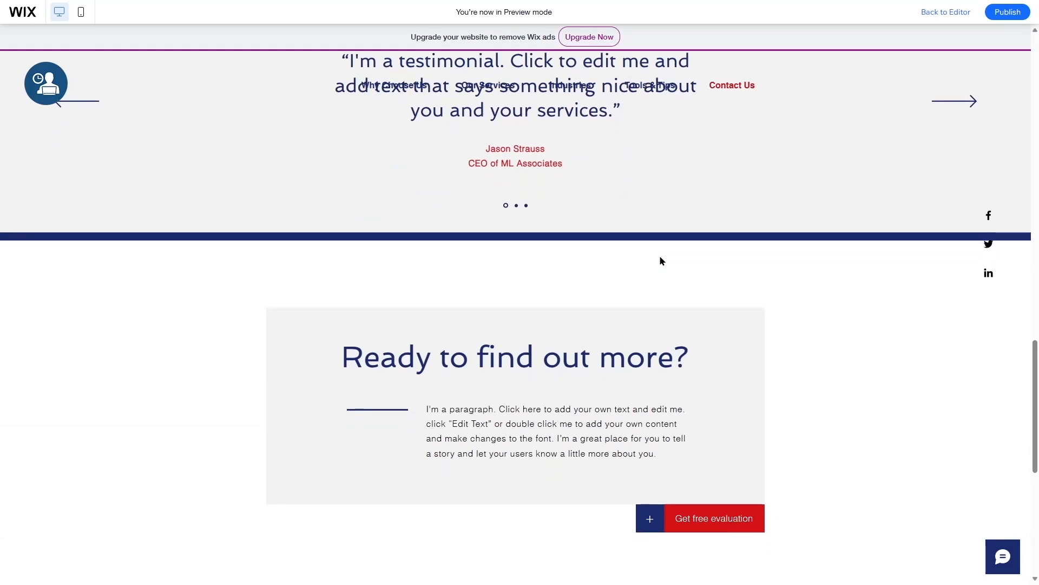
scroll(660, 261, up, 10)
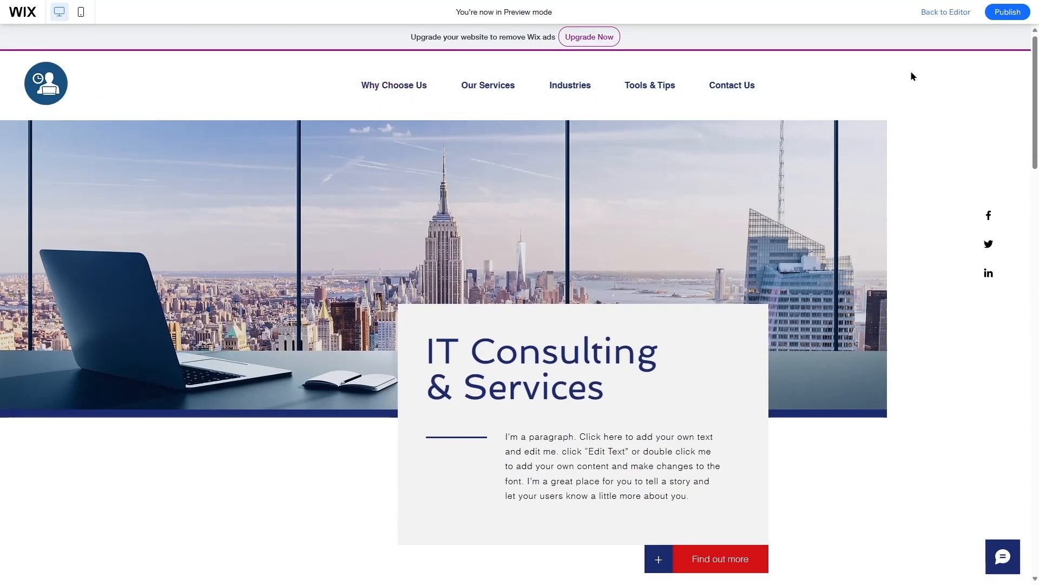
click(944, 15)
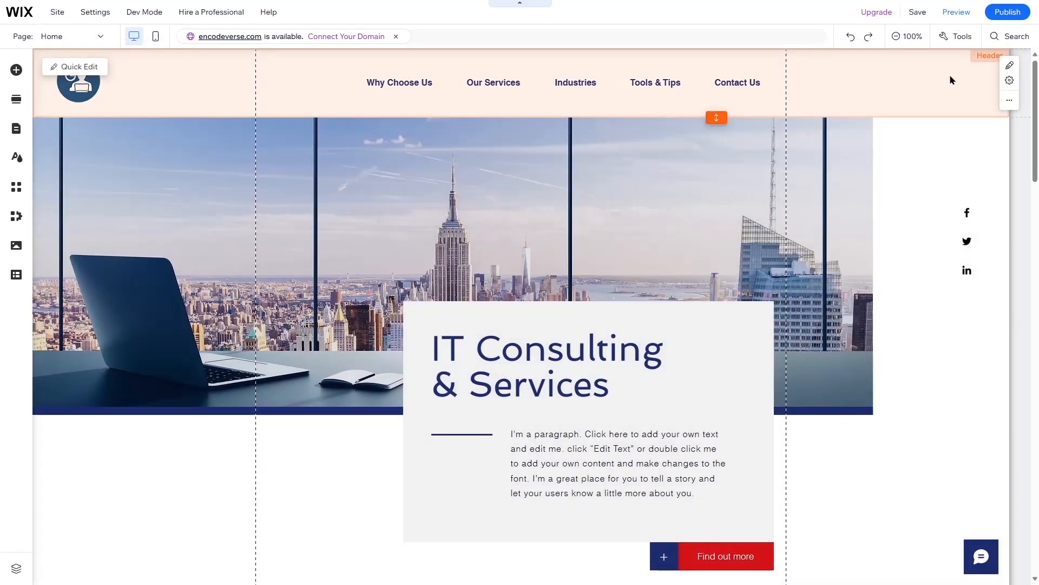
Apply the solid themed header design with the grey bottom line to the header and save the site
click(924, 74)
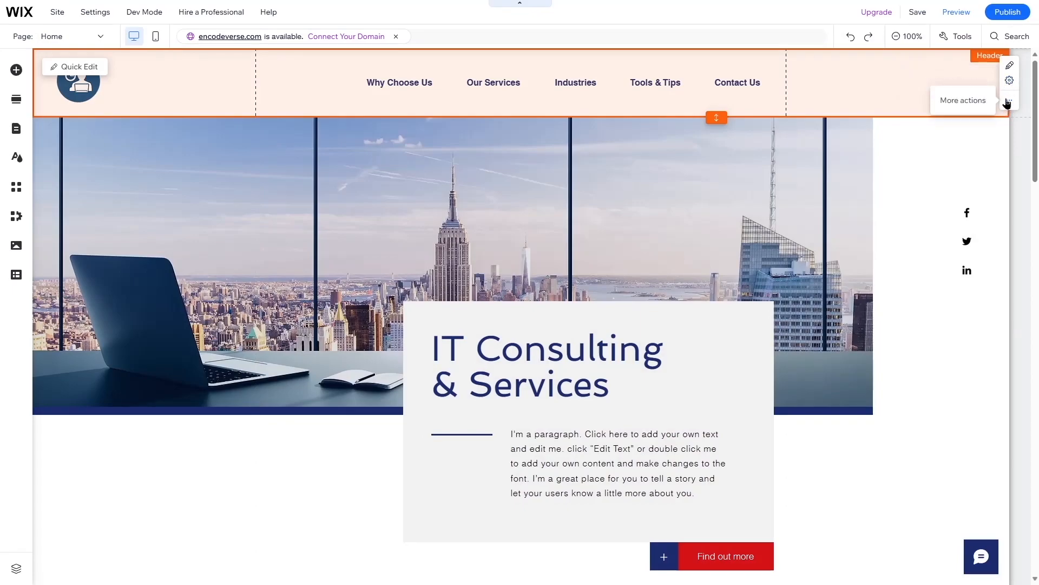
click(1010, 102)
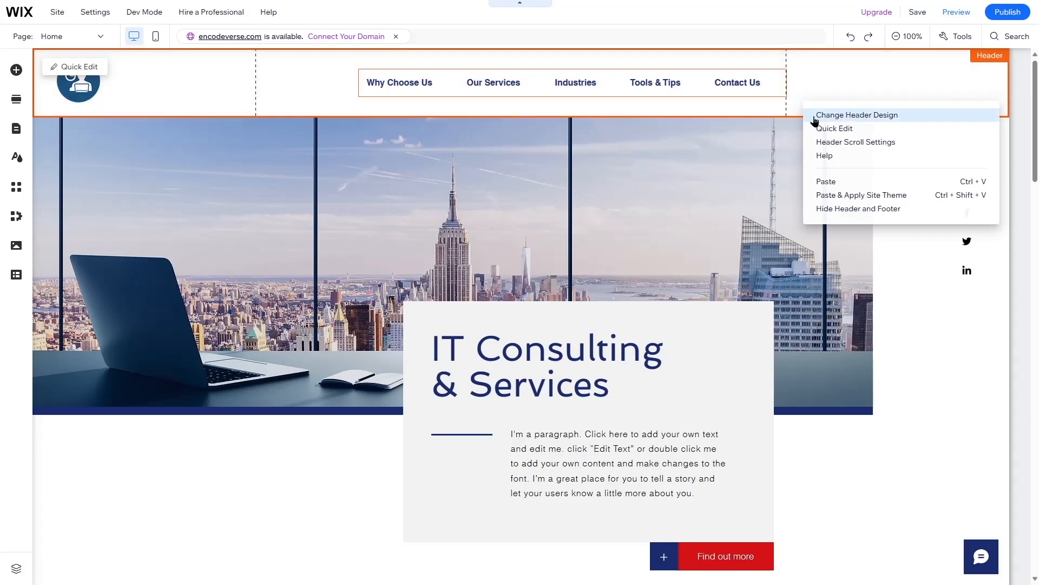
click(869, 116)
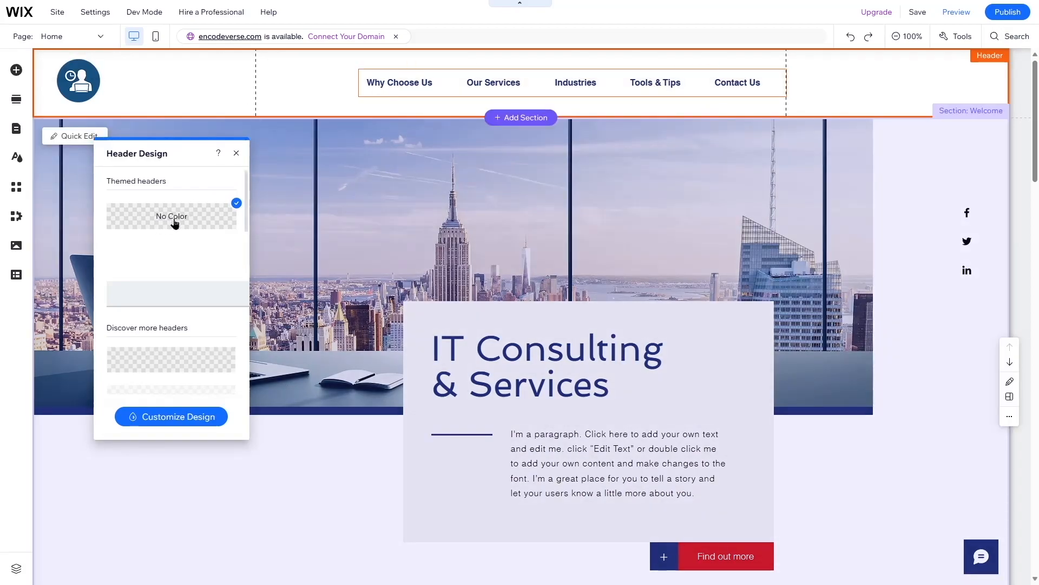
click(173, 302)
click(236, 153)
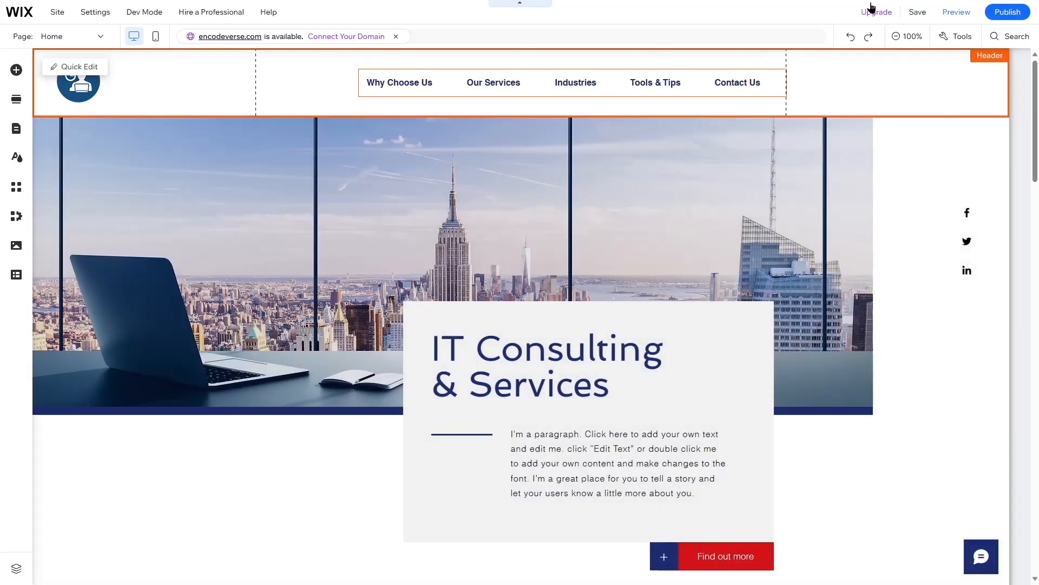
click(921, 13)
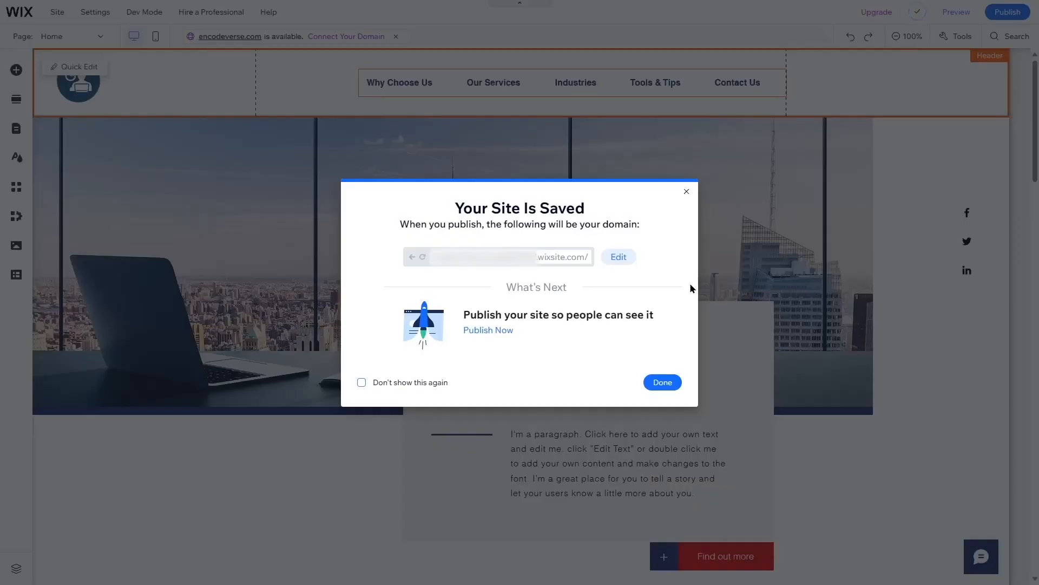
click(666, 385)
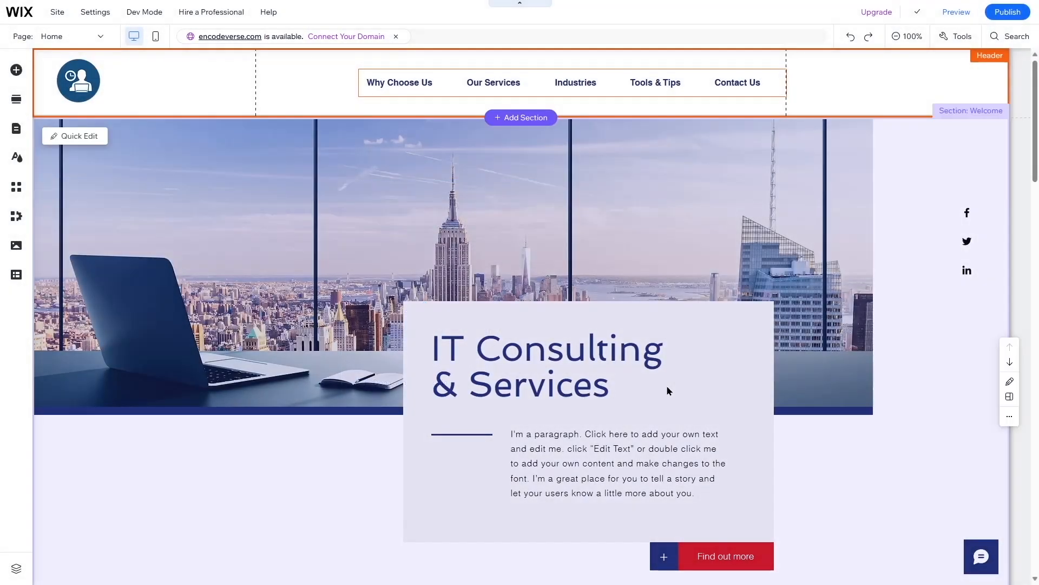
Preview the site to check the redesigned header over the page sections, then return to the editor
click(950, 12)
scroll(495, 202, down, 7)
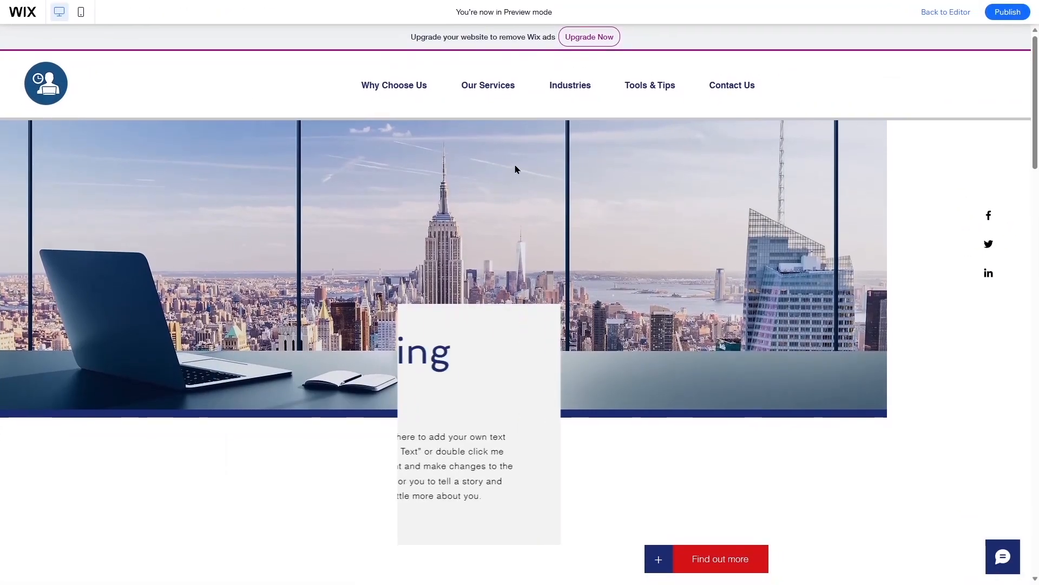
scroll(514, 168, down, 6)
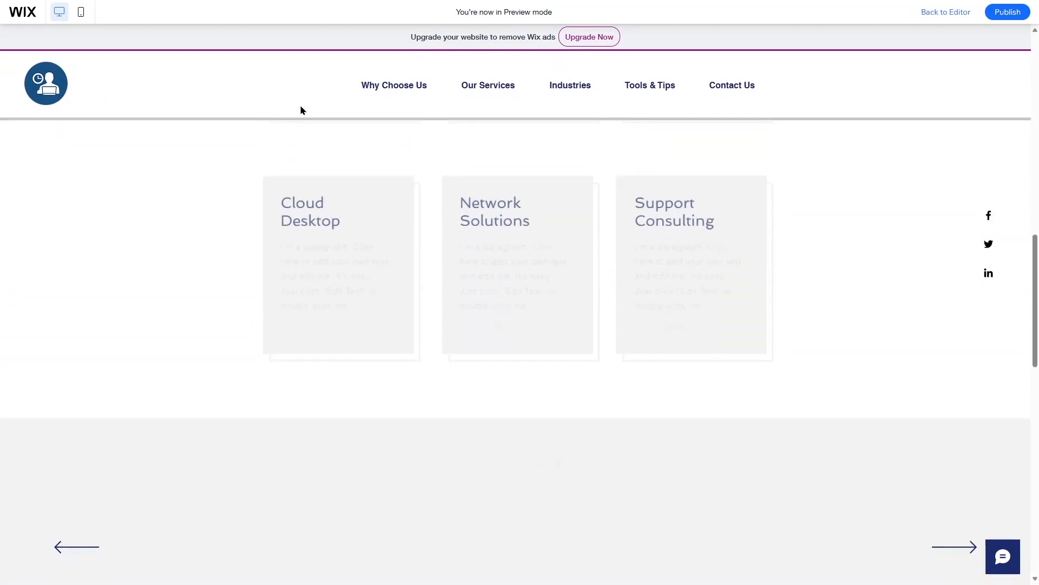
scroll(831, 227, up, 13)
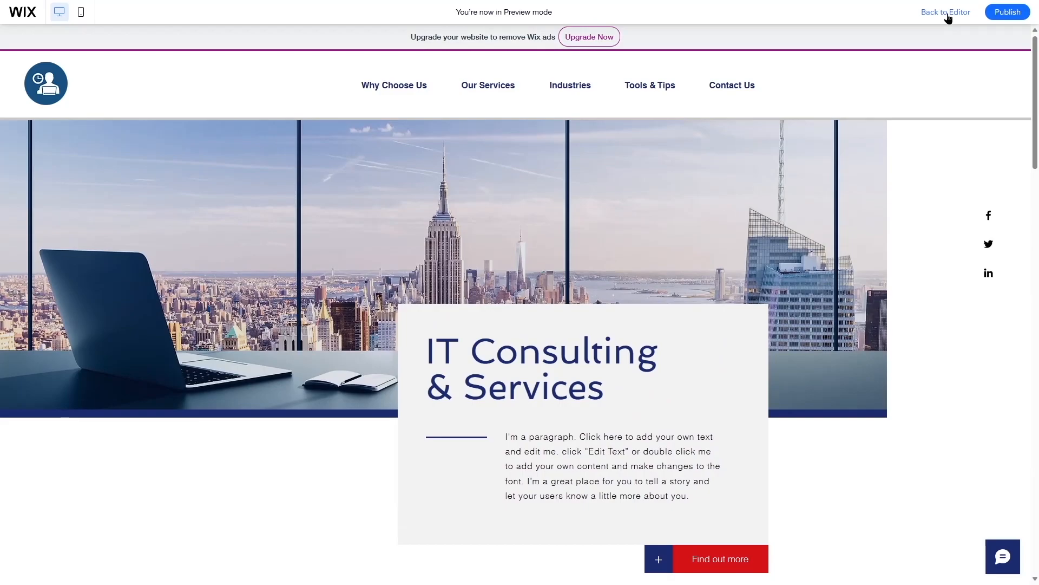
click(947, 13)
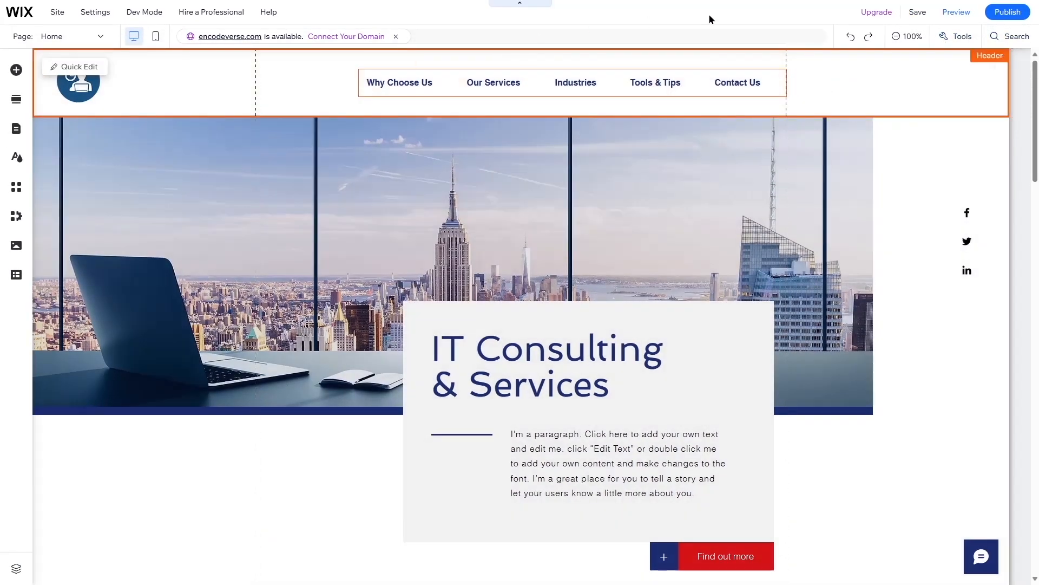
Examine the alternative header designs under Discover more headers, from the transparent presets to the coloured and striped ones
click(1010, 99)
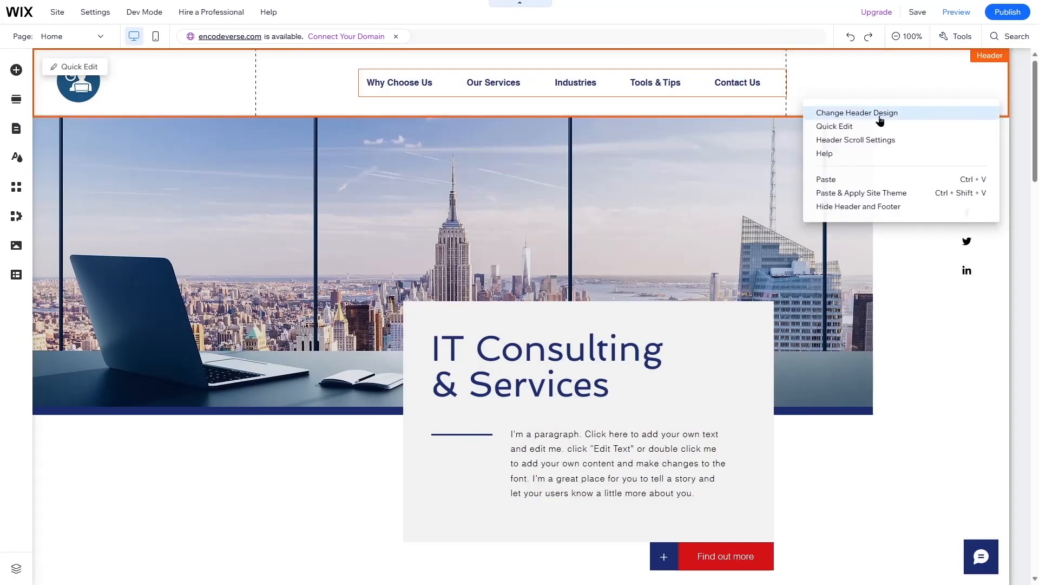
click(866, 113)
scroll(163, 292, down, 5)
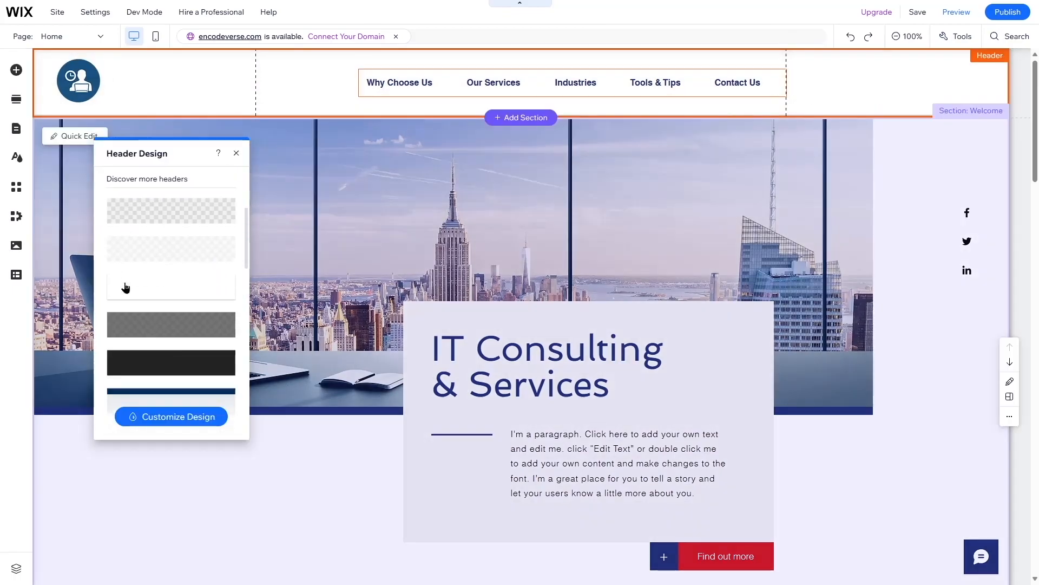
click(192, 270)
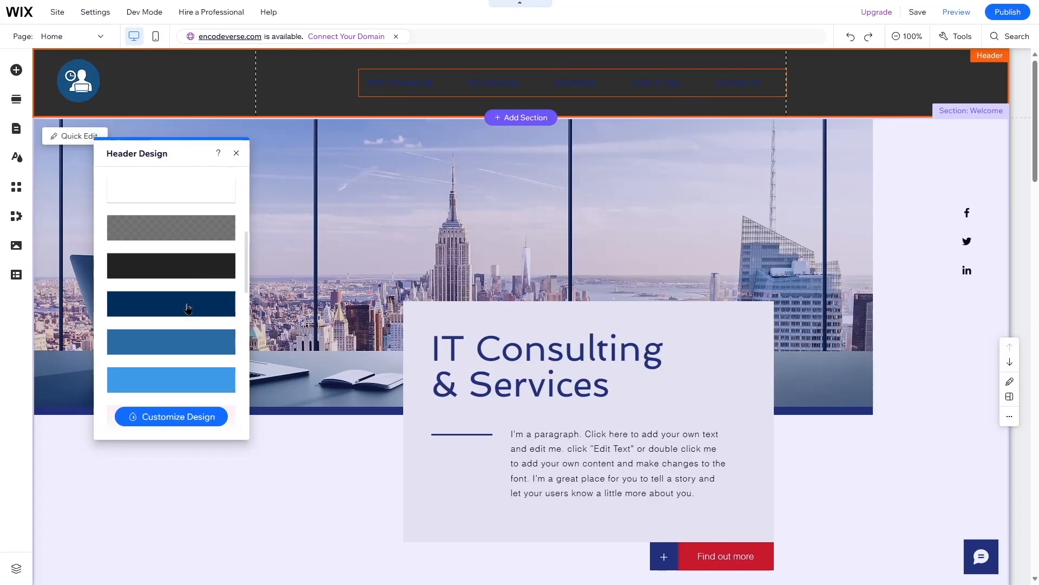
click(185, 341)
scroll(185, 345, down, 1)
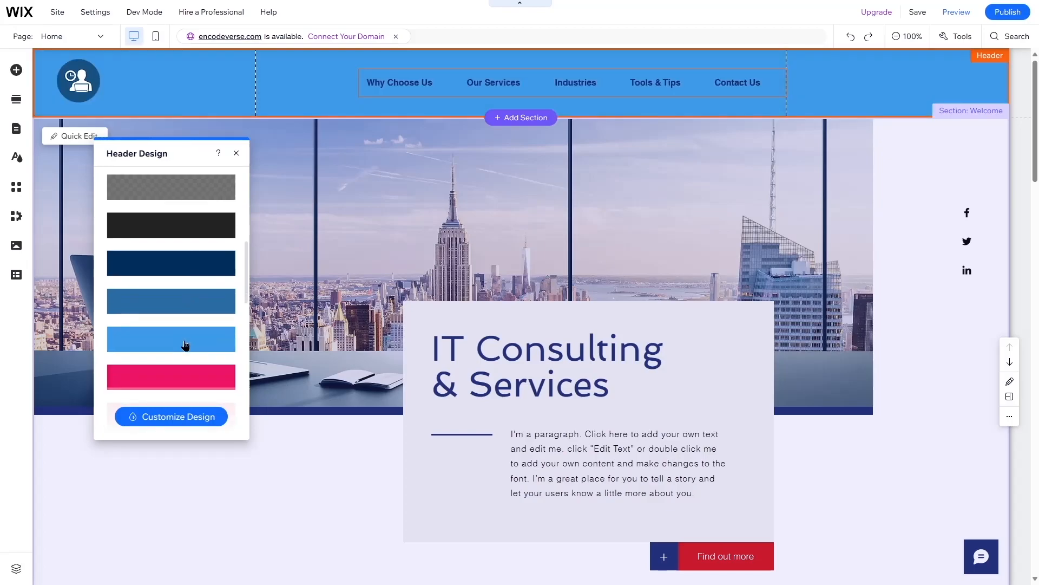
scroll(206, 349, down, 1)
scroll(195, 347, down, 1)
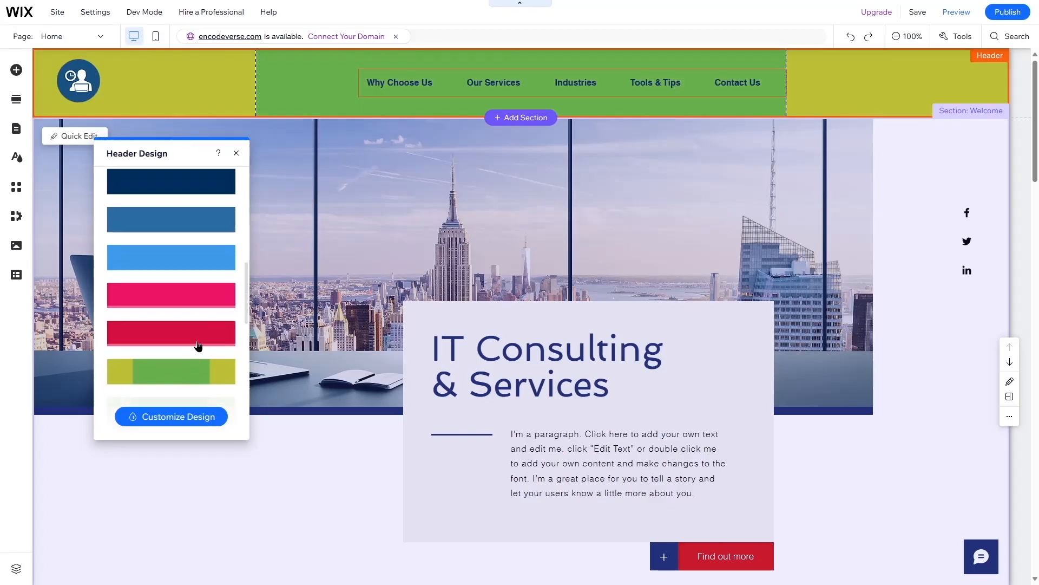
scroll(197, 343, down, 1)
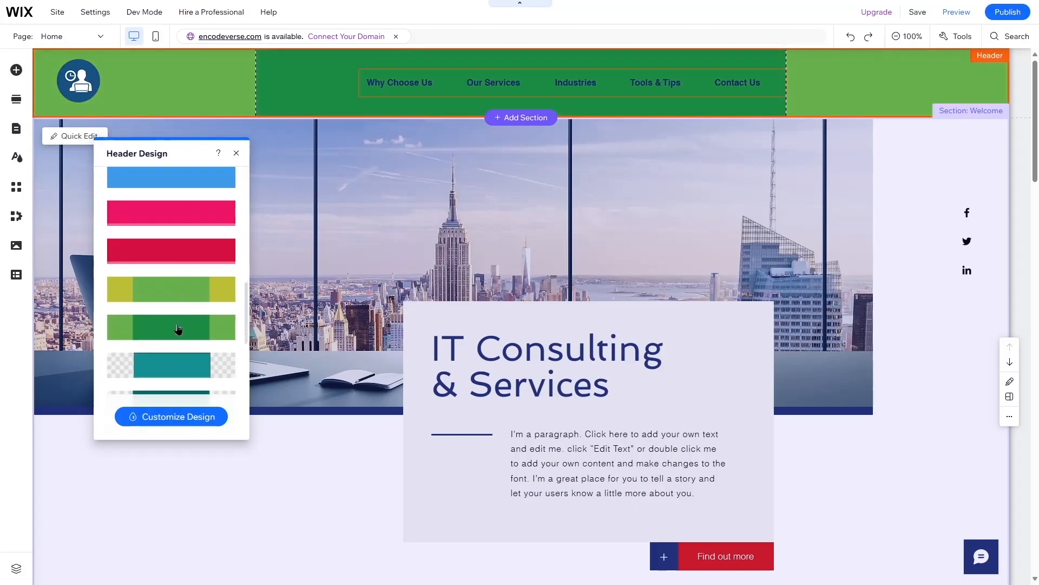
scroll(172, 370, down, 5)
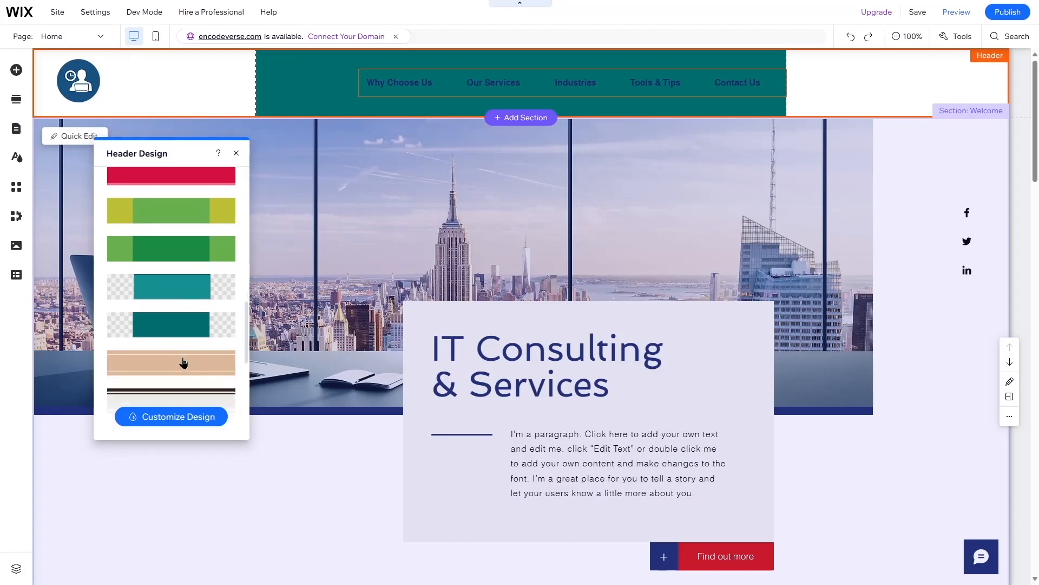
scroll(188, 336, down, 4)
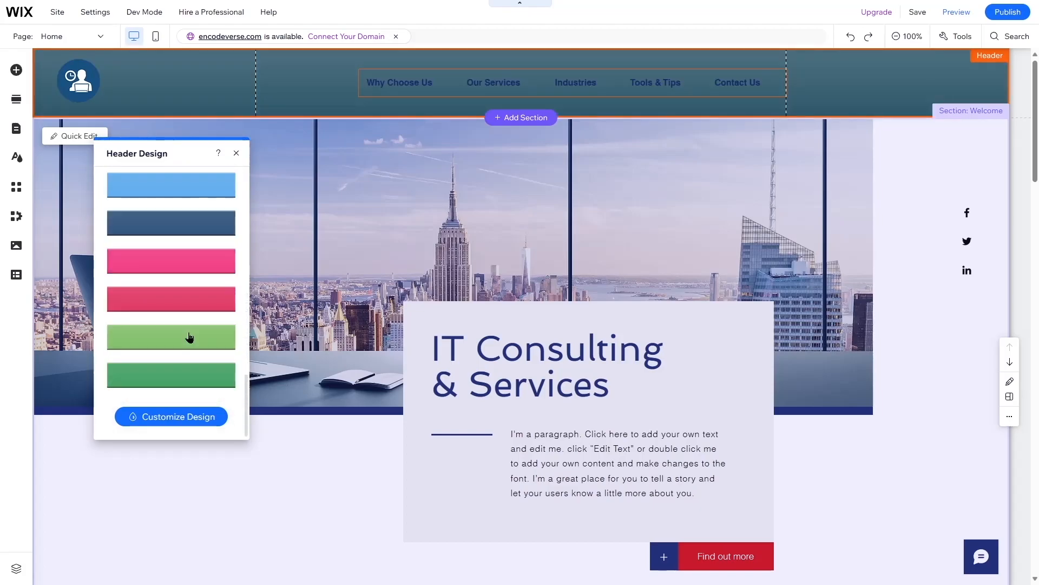
scroll(192, 371, up, 15)
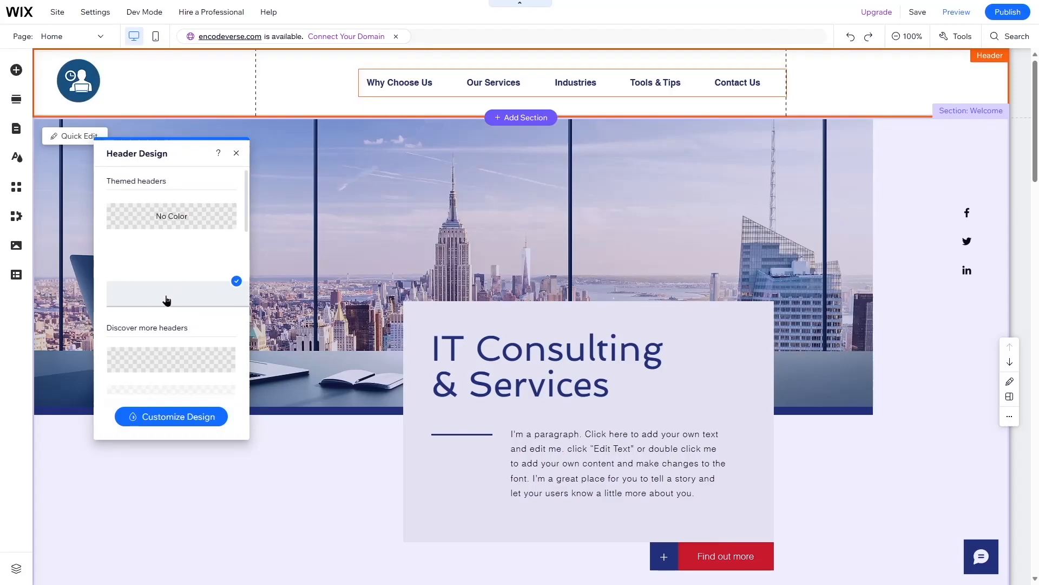
Examine the fill color and opacity settings of the current header design, then return to the header design presets
click(185, 419)
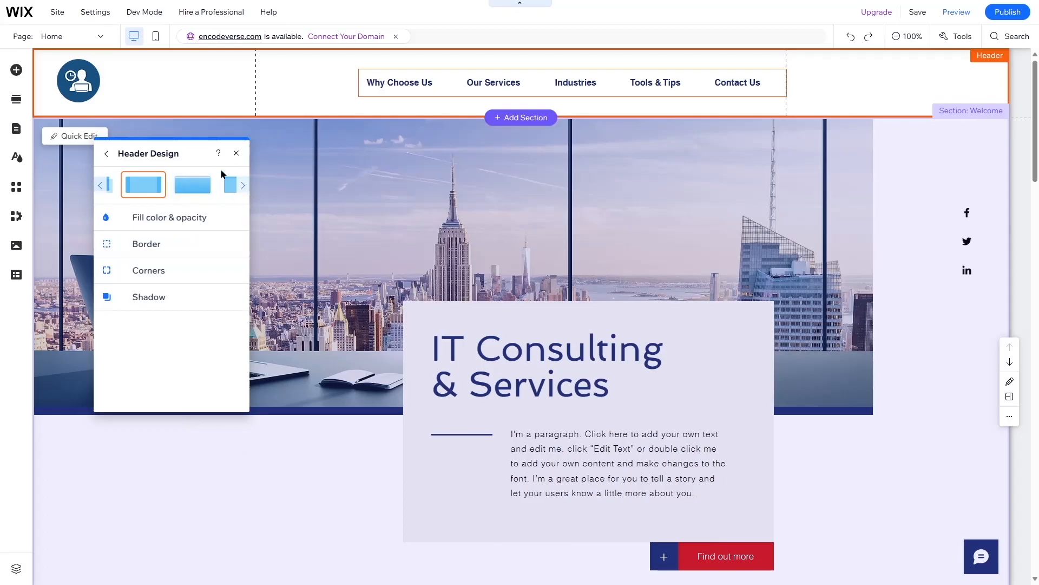
click(152, 220)
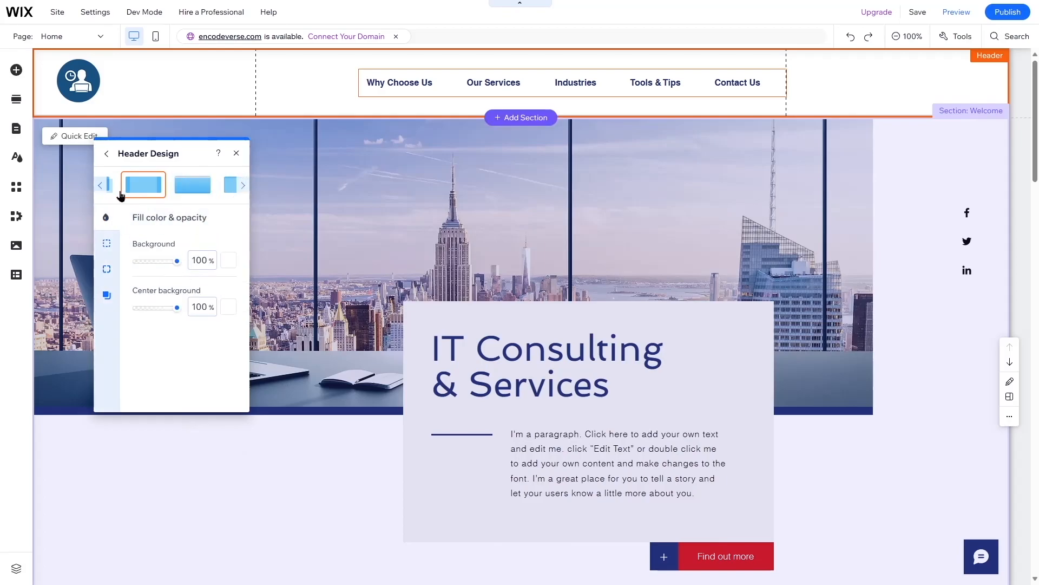
click(106, 153)
Try the light blue preset header design and bring up its fill color and opacity settings
scroll(194, 320, down, 3)
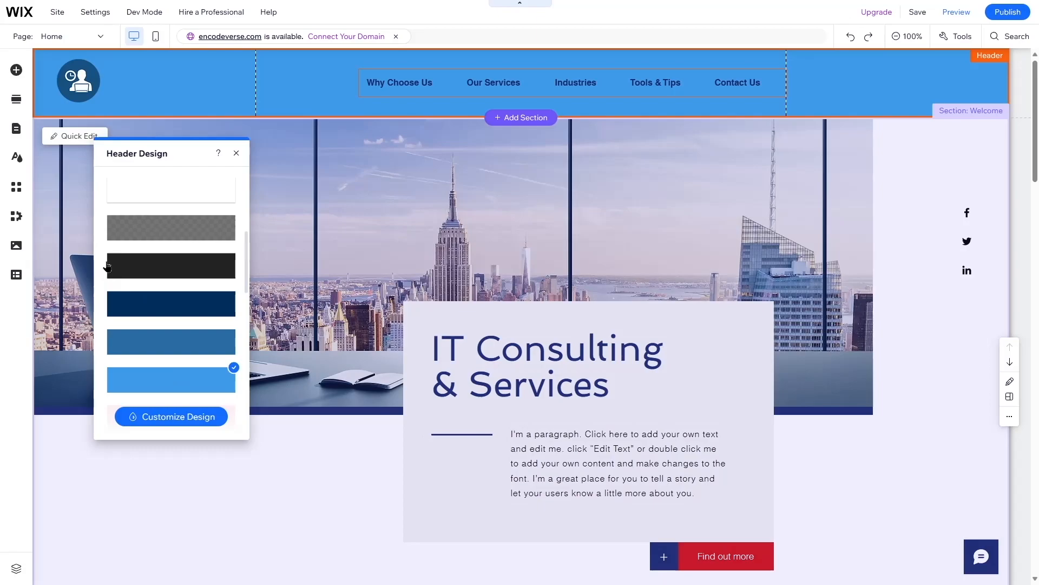
scroll(162, 238, up, 5)
click(168, 424)
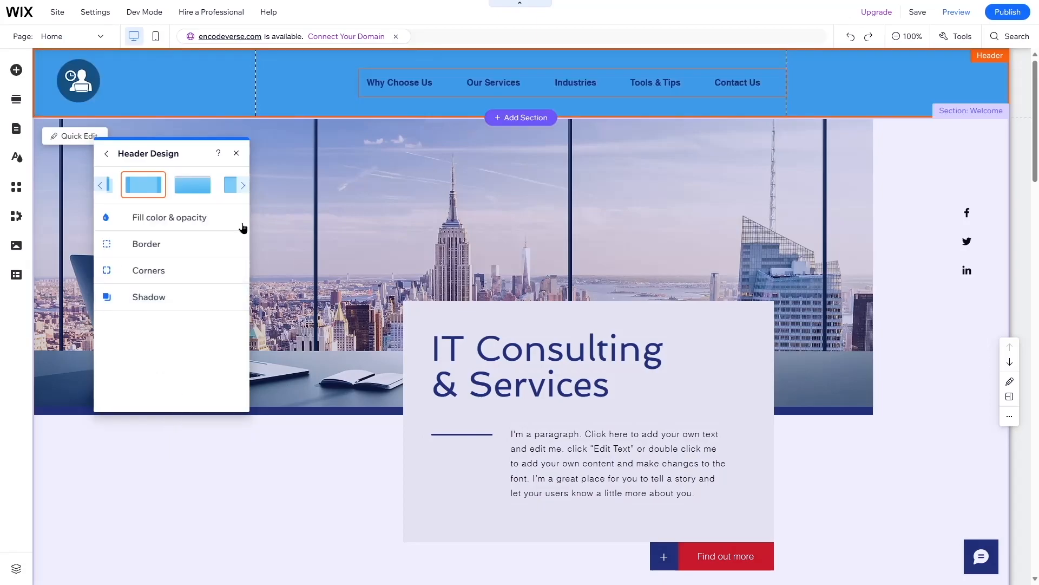
click(177, 213)
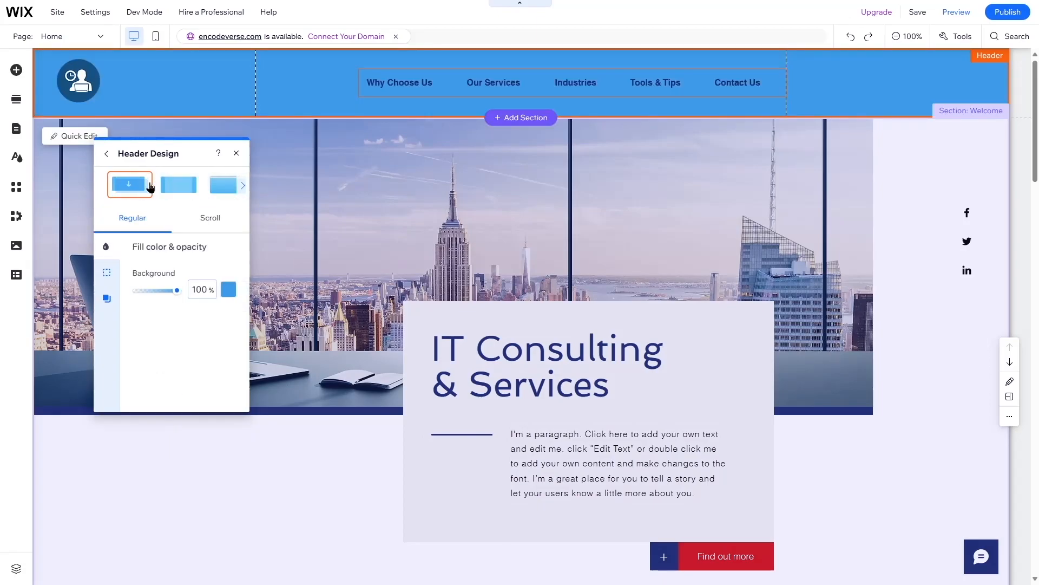
Look through the available header layouts and try out the blue header's background opacity, leaving it at 100%
click(242, 185)
click(242, 187)
click(242, 186)
click(104, 189)
click(104, 190)
click(104, 189)
mouse_move(177, 294)
mouse_down()
mouse_move(153, 292)
mouse_move(180, 295)
mouse_up()
Try out the blue header's top border width, leaving it at 0, and examine its shadow settings
click(107, 273)
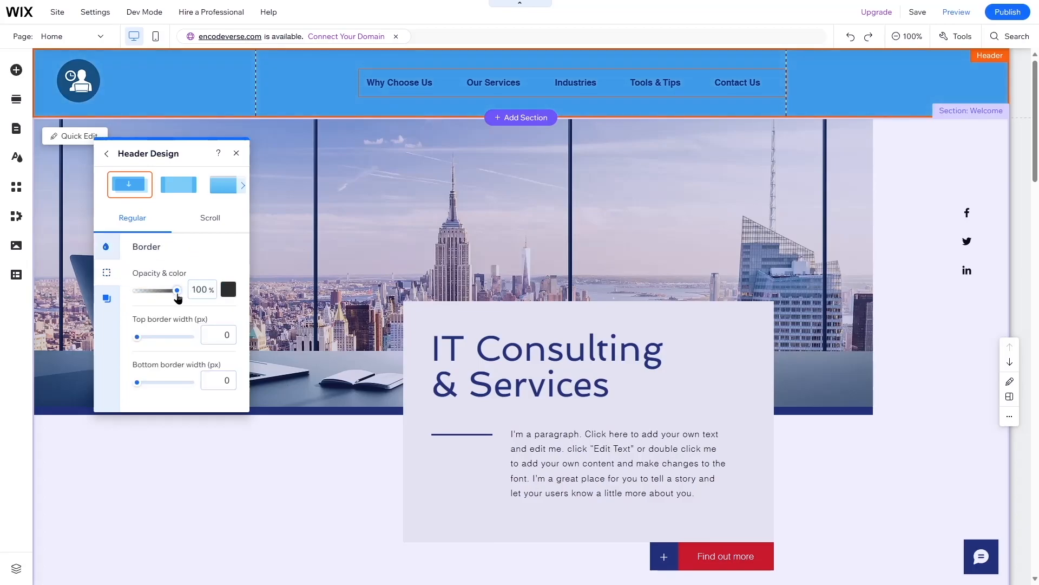
mouse_move(134, 343)
mouse_down()
mouse_move(172, 341)
mouse_move(100, 341)
mouse_move(190, 336)
mouse_move(124, 341)
mouse_up()
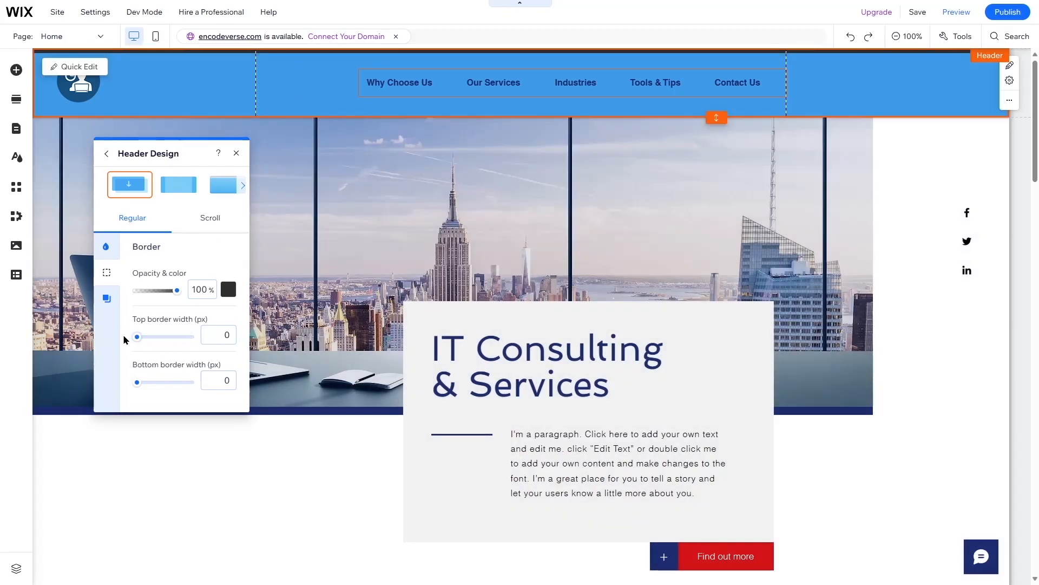
click(106, 302)
scroll(204, 346, down, 2)
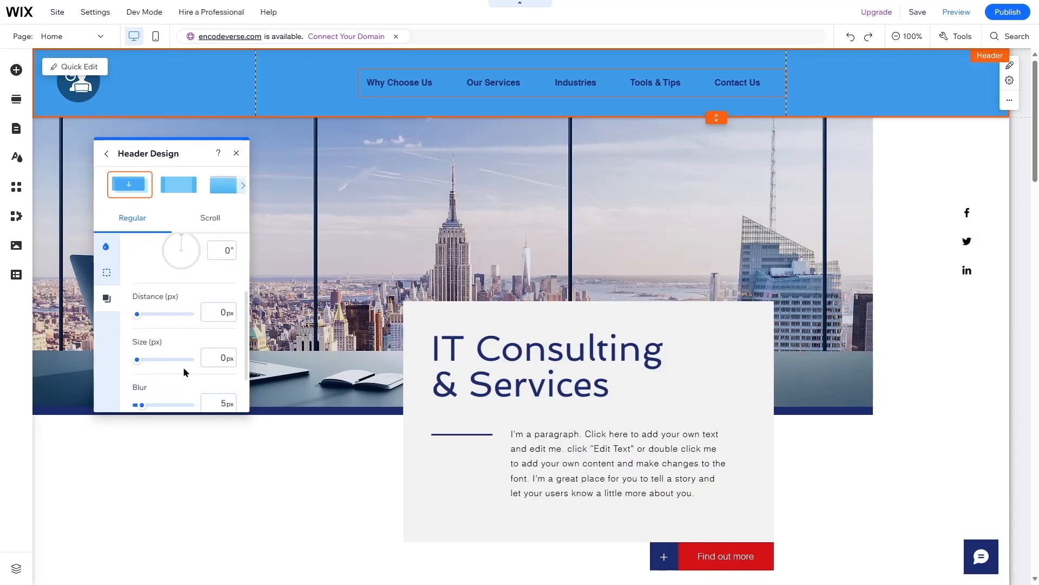
scroll(146, 360, up, 2)
Examine the blue header's fill settings for the Regular and Scroll states
click(106, 247)
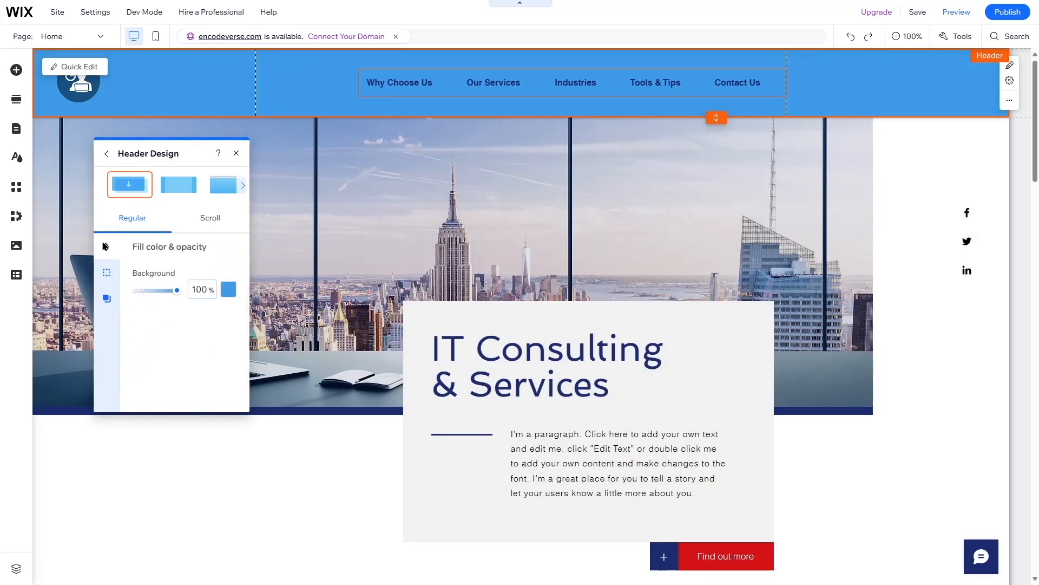
click(213, 224)
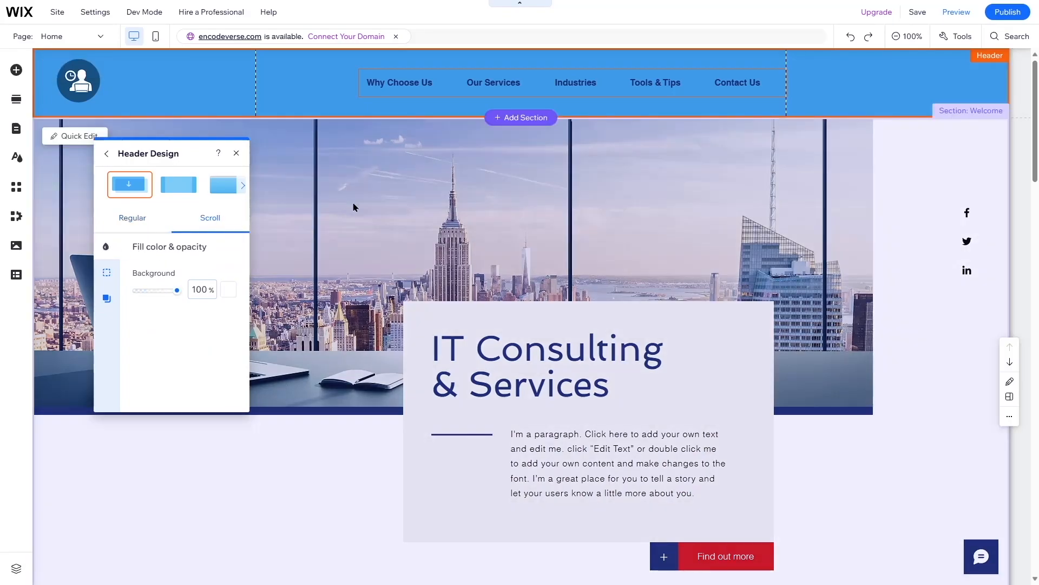
scroll(361, 211, down, 8)
scroll(361, 211, up, 8)
Reapply the solid themed header with the grey bottom line and close the header design settings
click(110, 152)
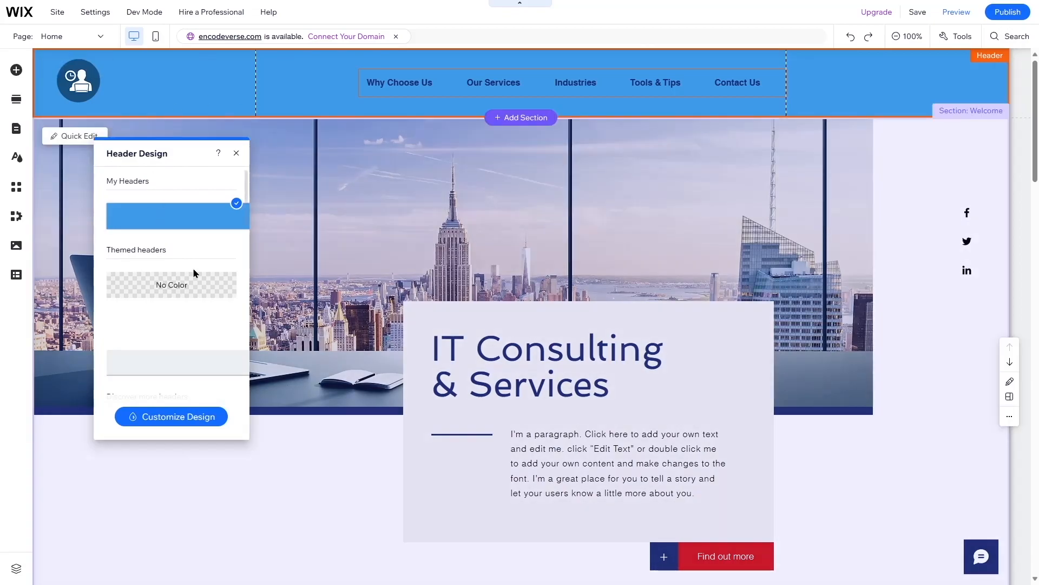
click(195, 363)
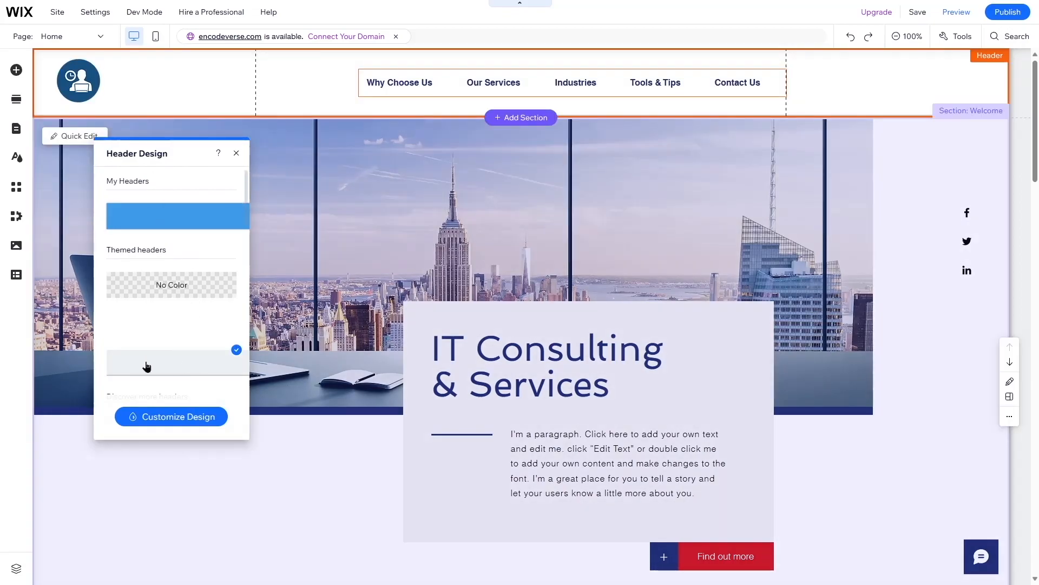
click(236, 153)
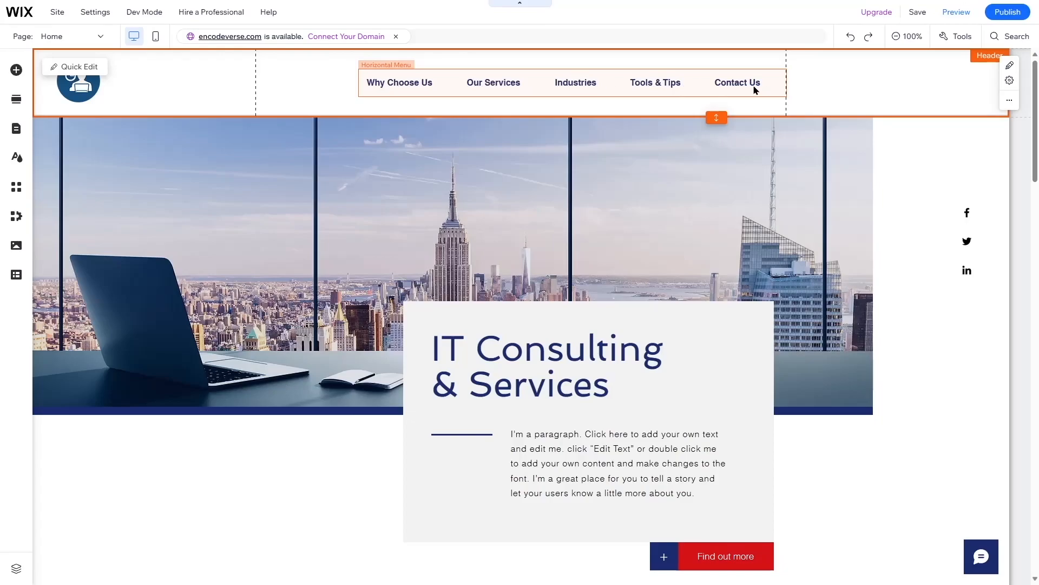
Move the horizontal menu to the right end of the header, opposite the logo
click(444, 78)
drag(444, 75, 640, 80)
drag(645, 73, 657, 73)
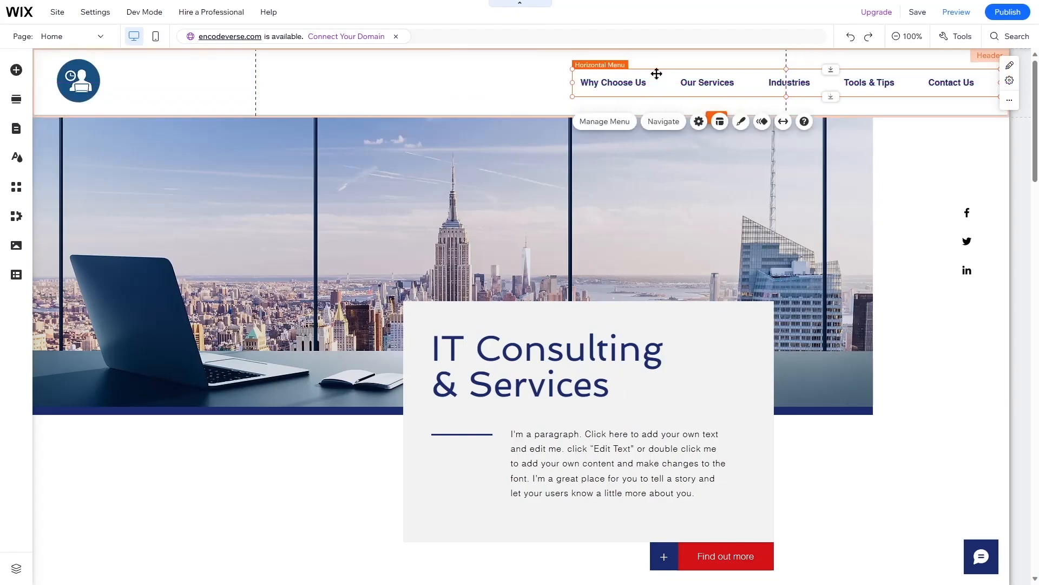
click(510, 77)
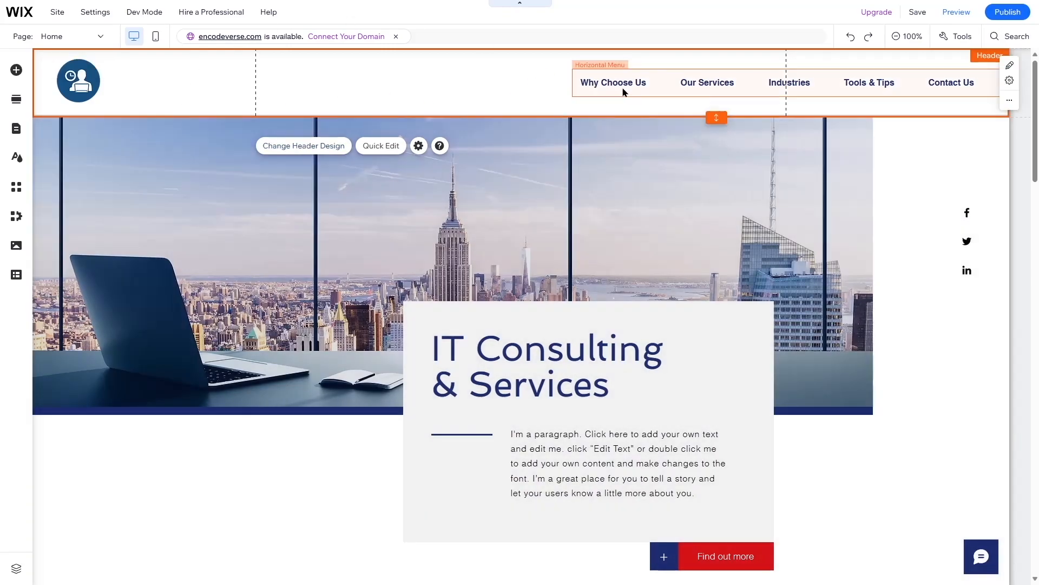
Review the pages listed in the horizontal menu's site menu, then save the site
click(615, 80)
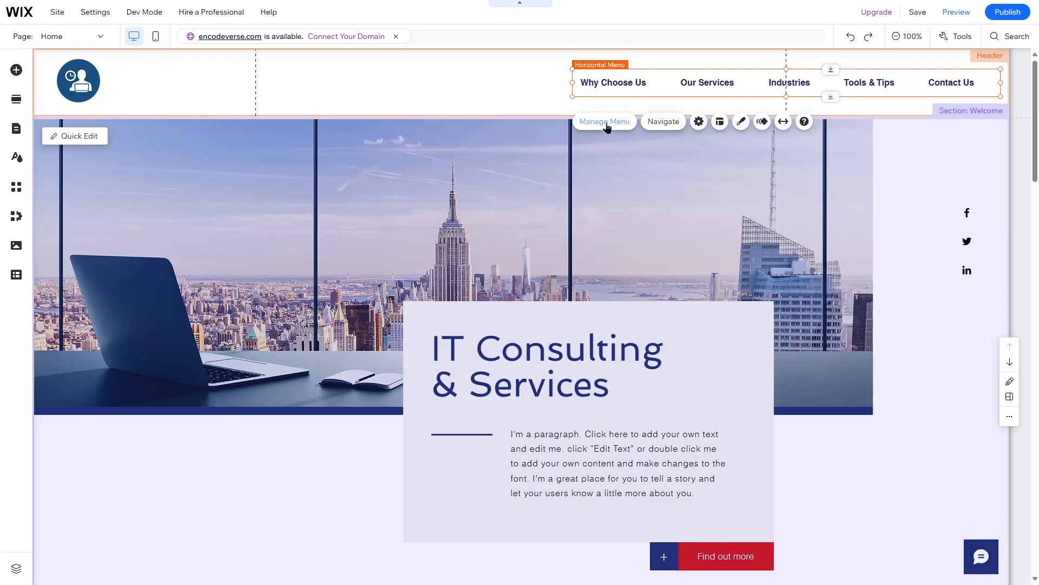
click(607, 127)
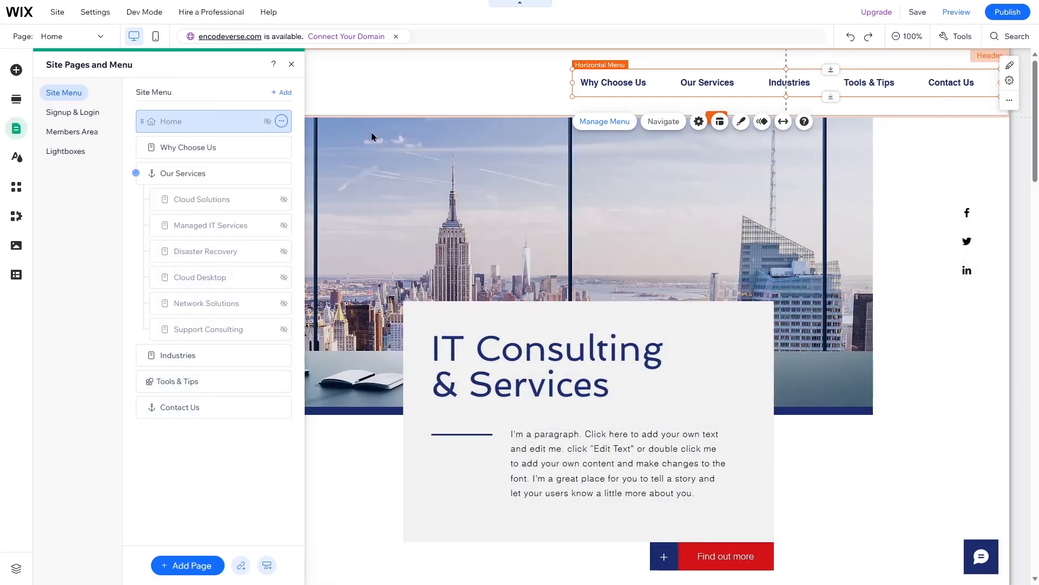
click(291, 65)
click(919, 13)
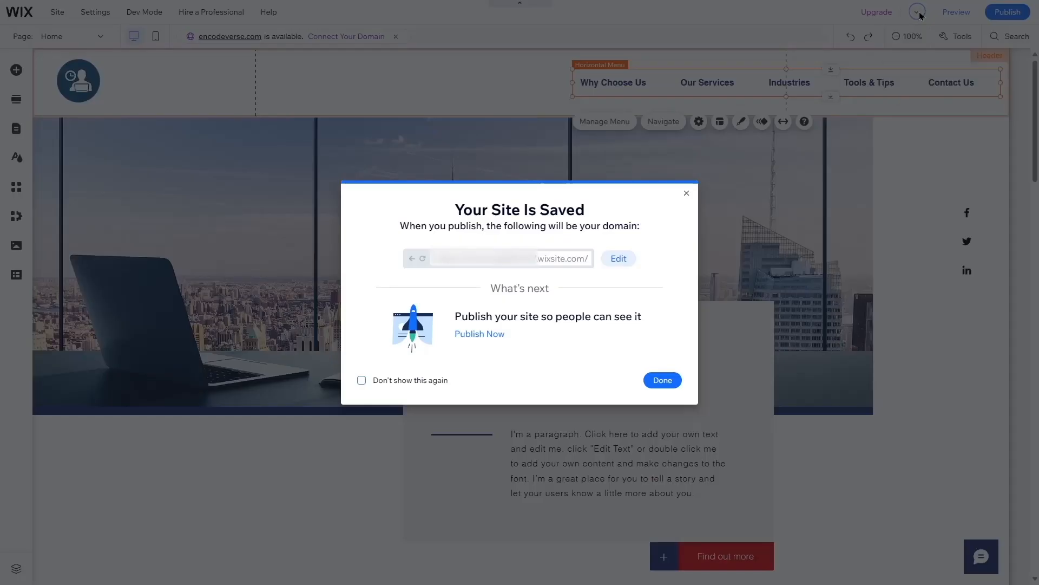
click(662, 380)
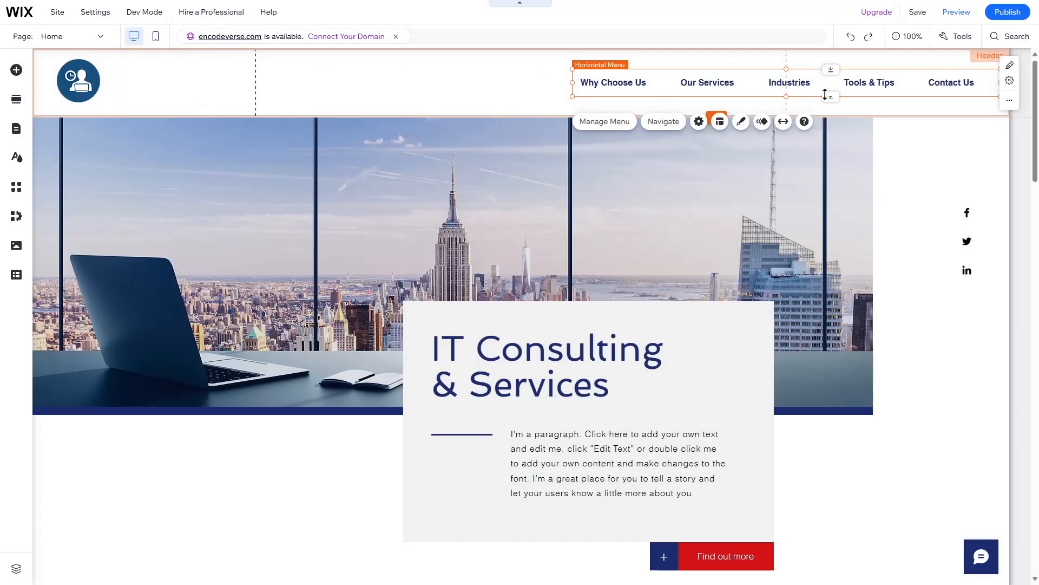
In the mobile version, move the header logo to the left end opposite the menu icon, save the site and return to desktop editing
click(156, 39)
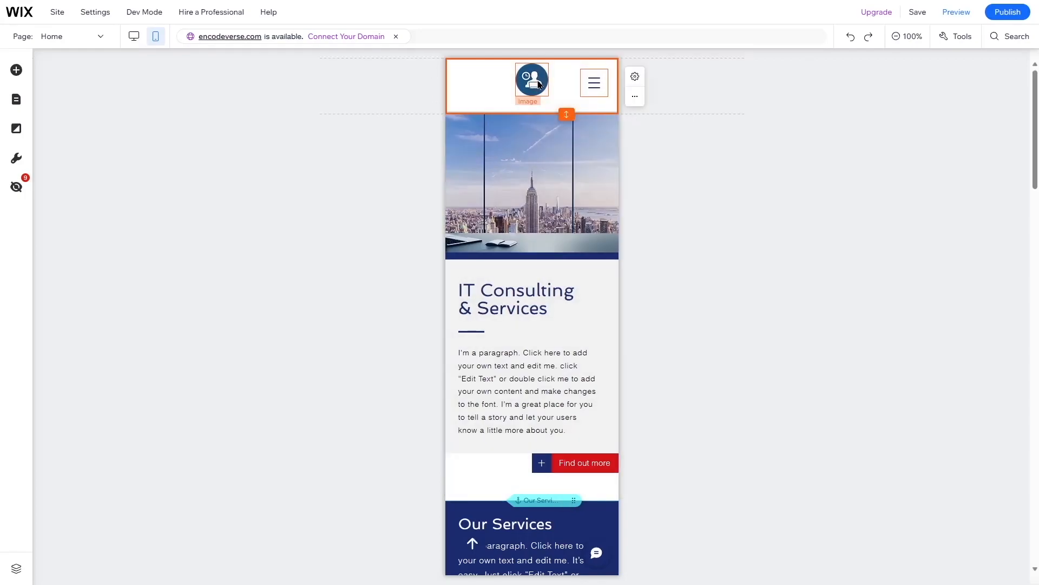
click(539, 84)
drag(539, 84, 479, 83)
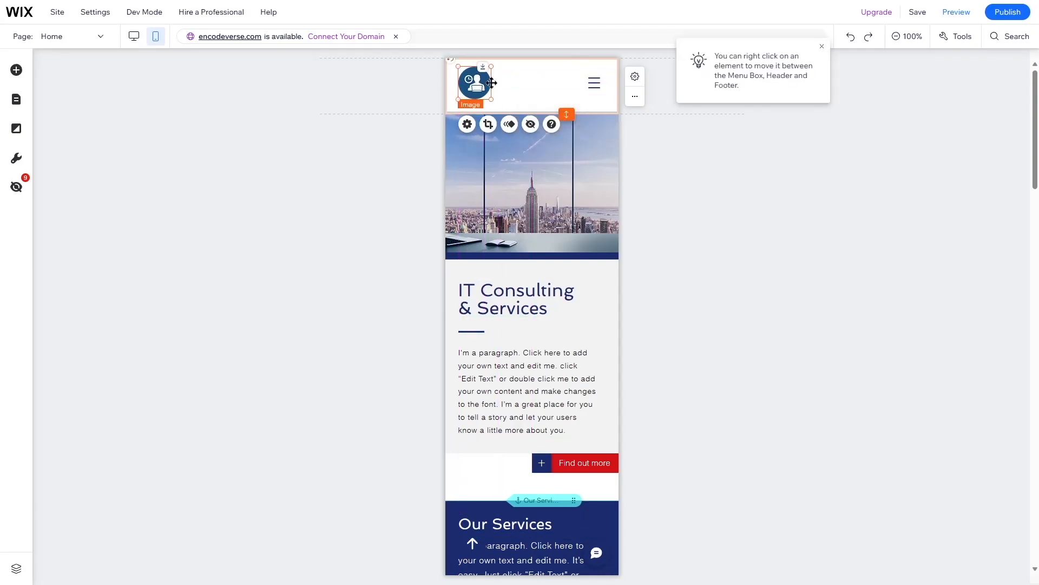
click(921, 15)
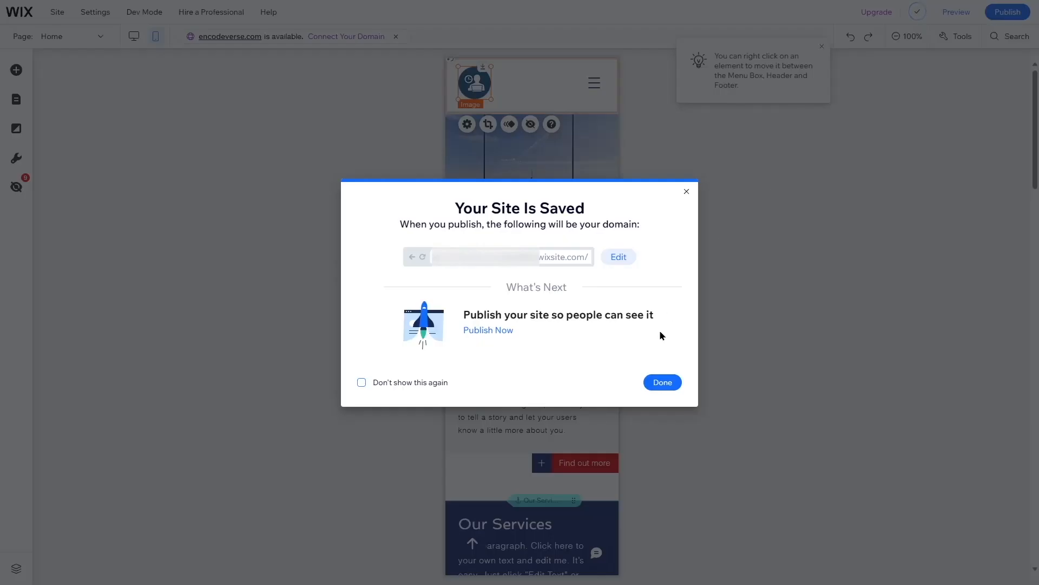
click(665, 385)
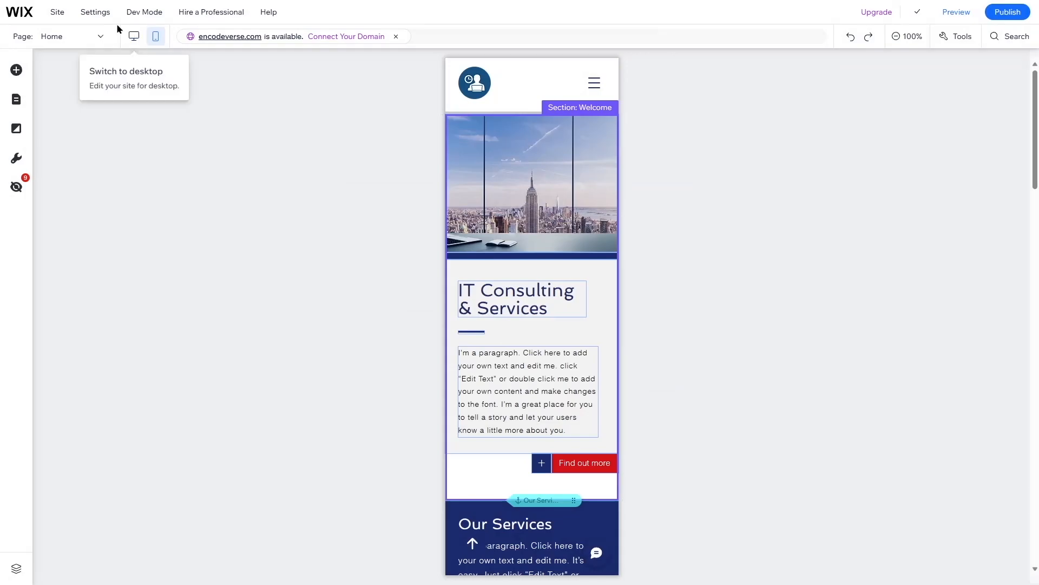
click(133, 38)
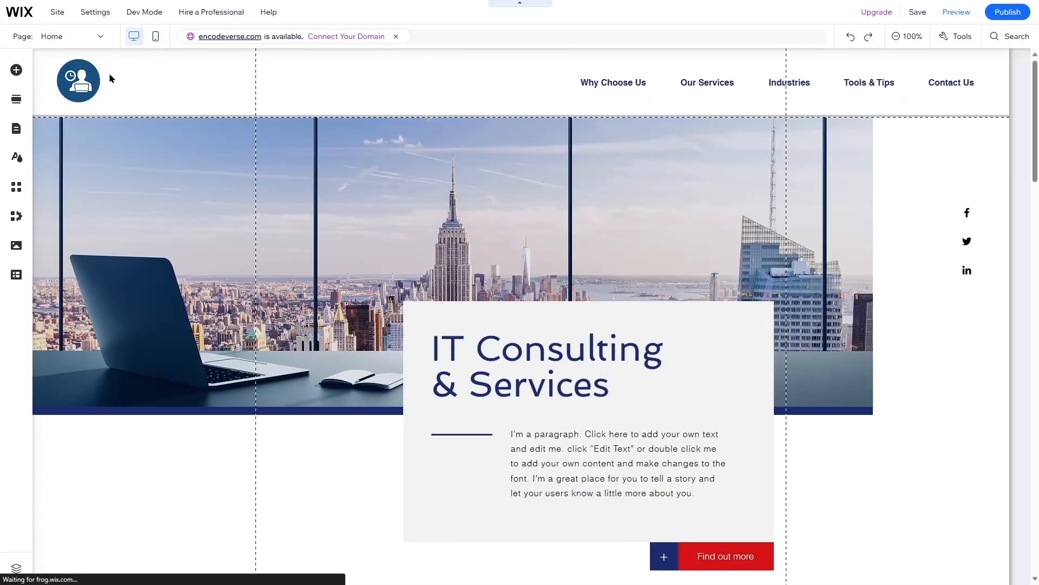
Preview the mobile version, check the header and the entries of its expandable menu, then return to the editor
click(156, 36)
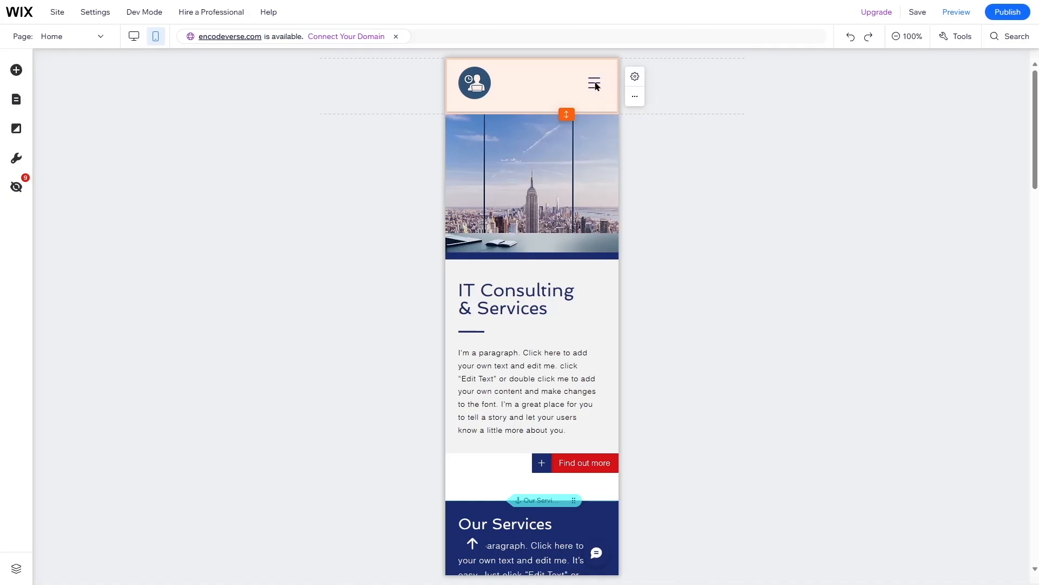
click(594, 89)
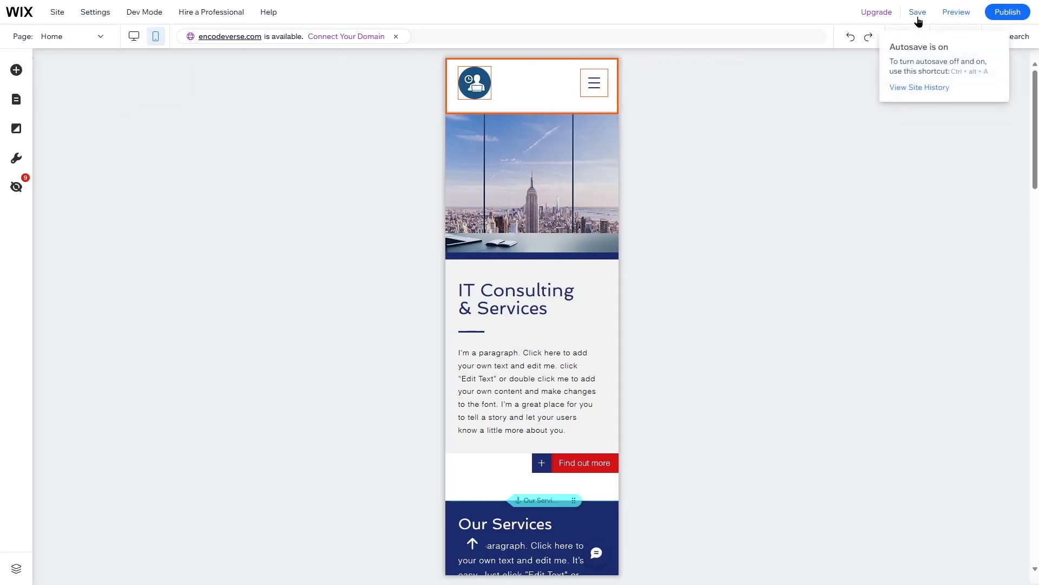
click(596, 87)
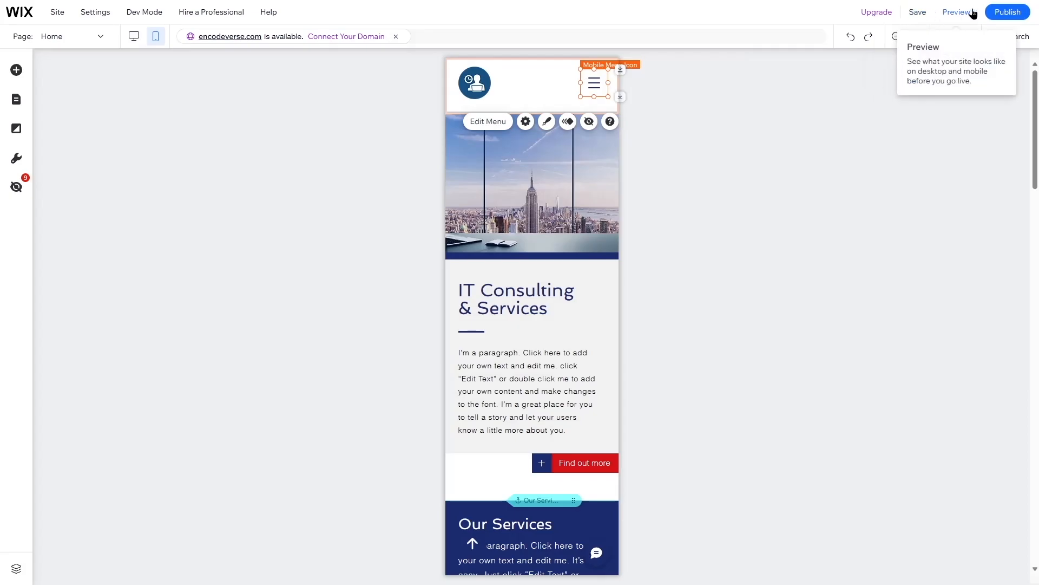
click(971, 11)
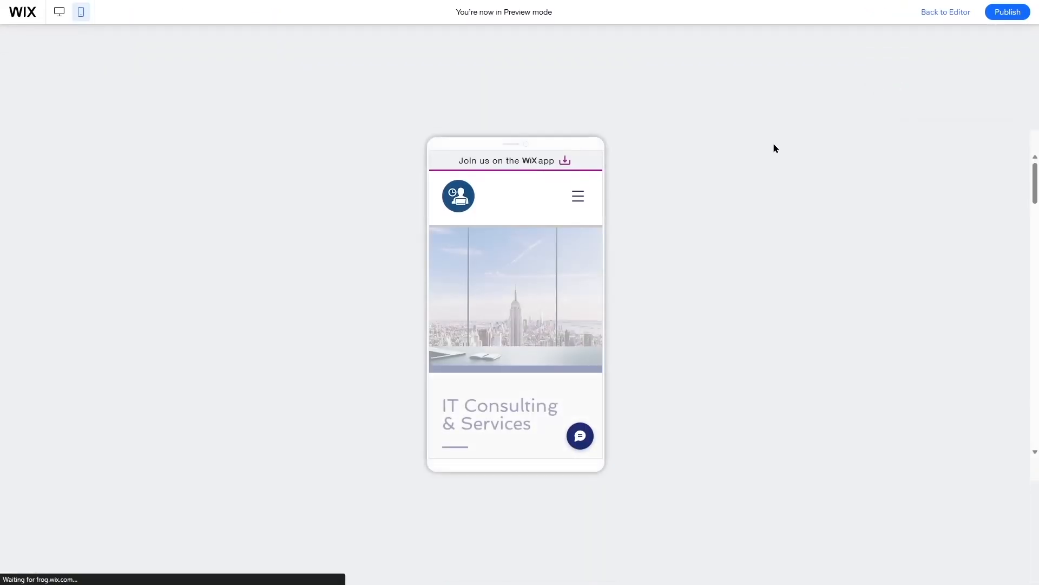
scroll(554, 220, down, 4)
scroll(556, 227, up, 4)
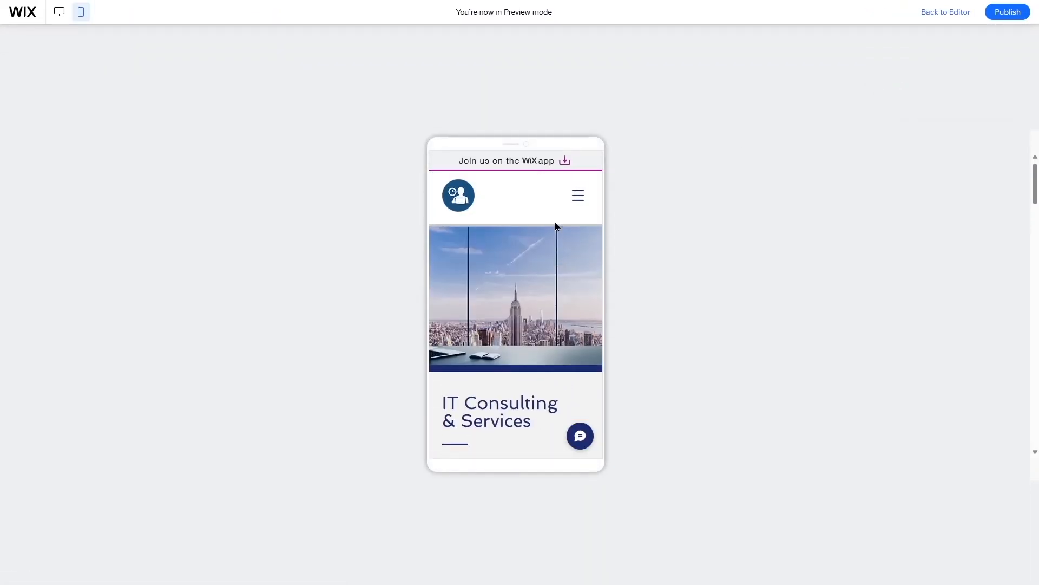
click(578, 201)
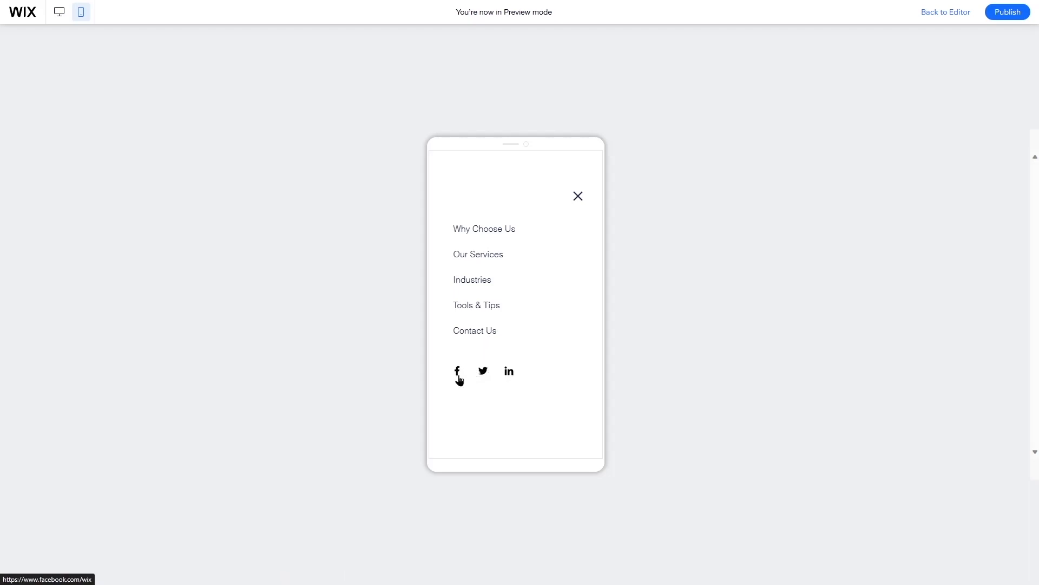
click(579, 198)
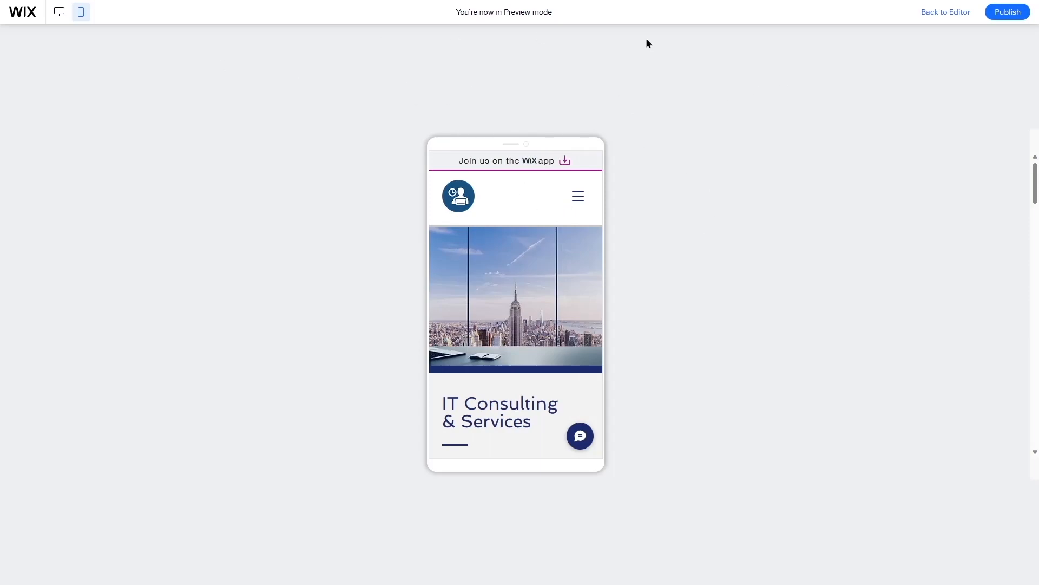
click(947, 13)
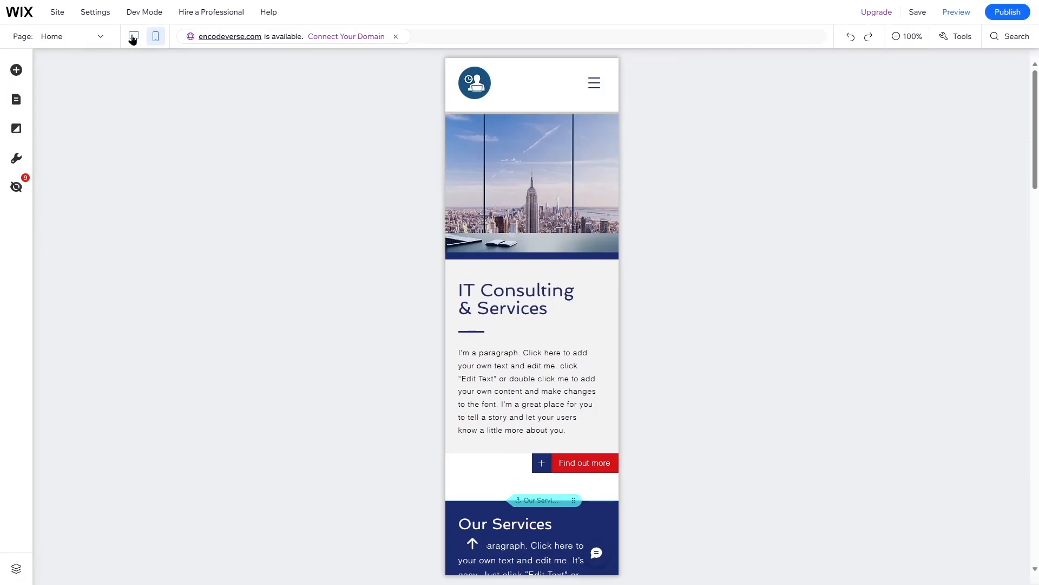
Switch back to the desktop version and select the horizontal menu in the header
click(133, 36)
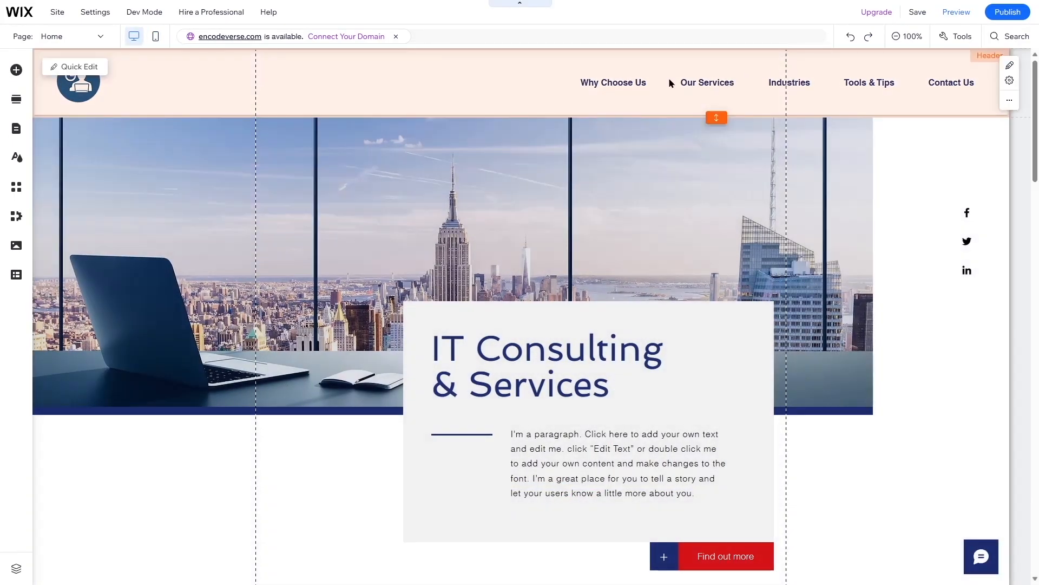
click(639, 85)
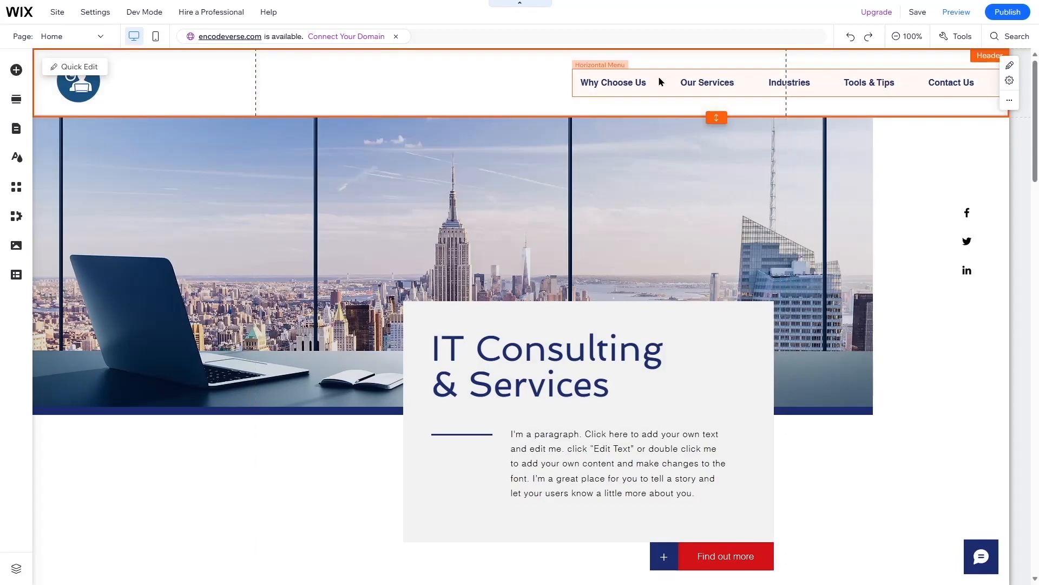
right_click(658, 77)
click(652, 82)
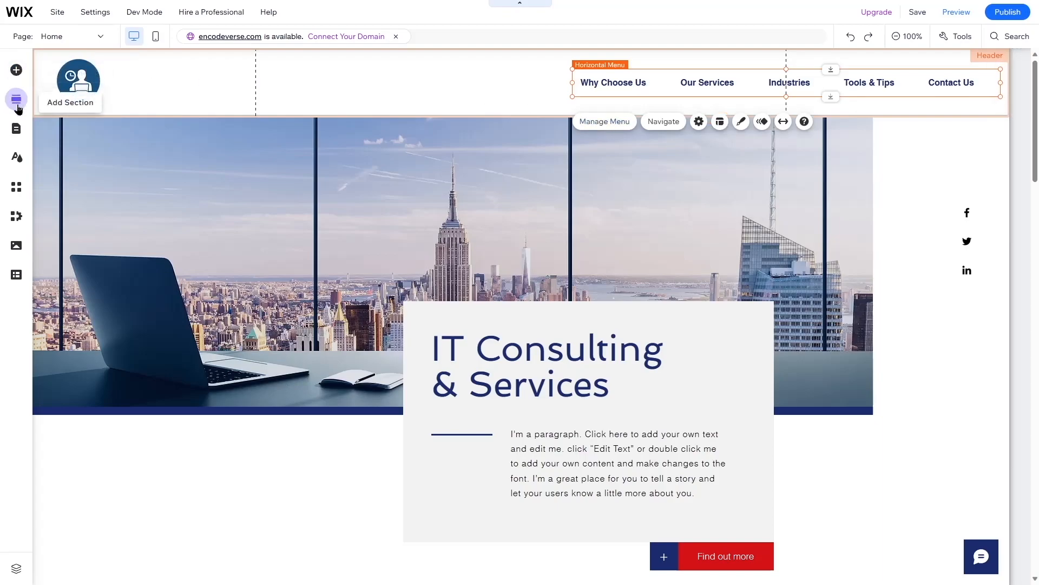
Show the Home page in the site menu and shift the header's horizontal menu slightly to the left
click(16, 134)
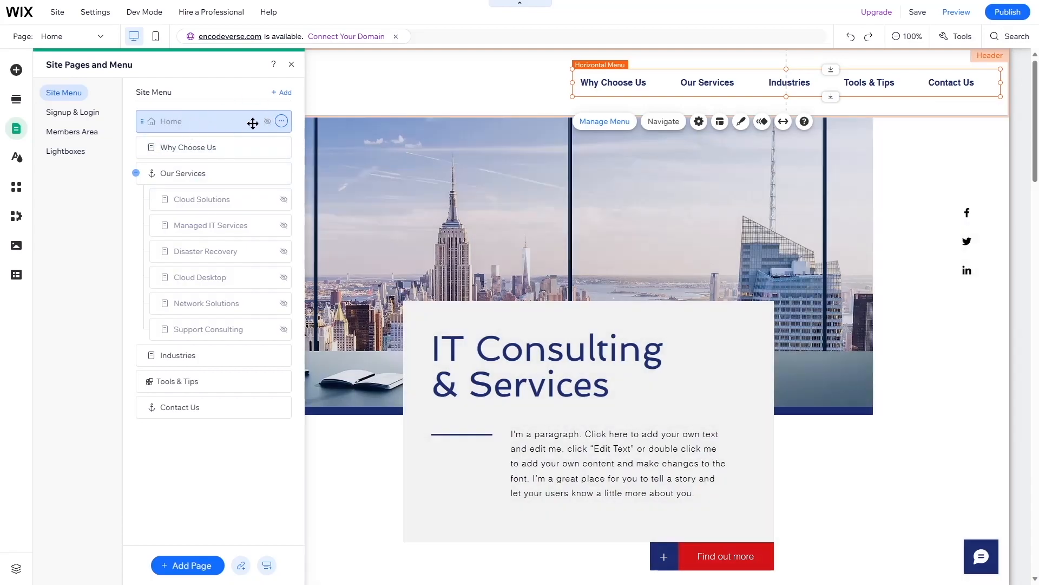
click(281, 122)
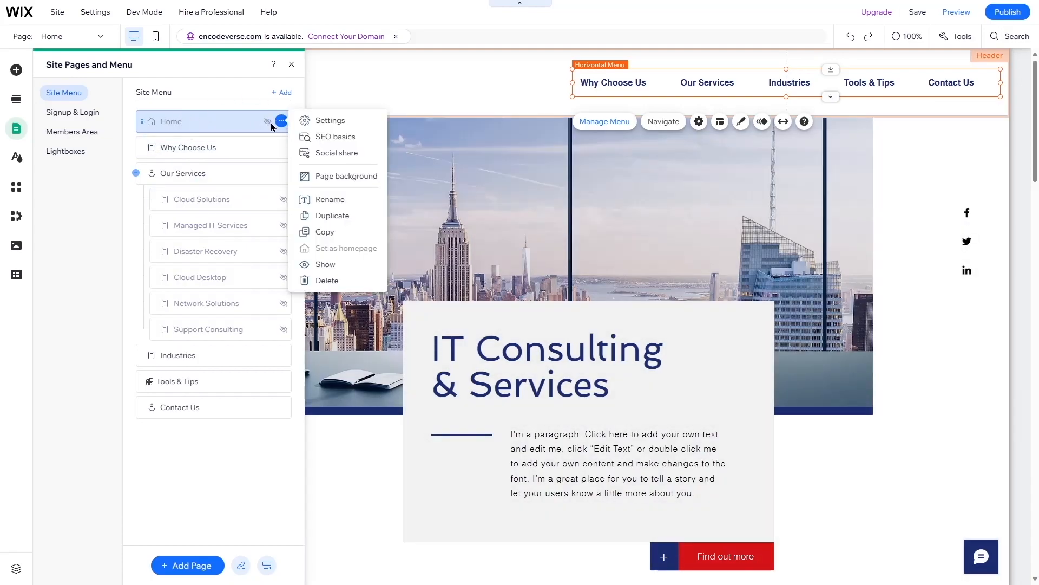
click(326, 265)
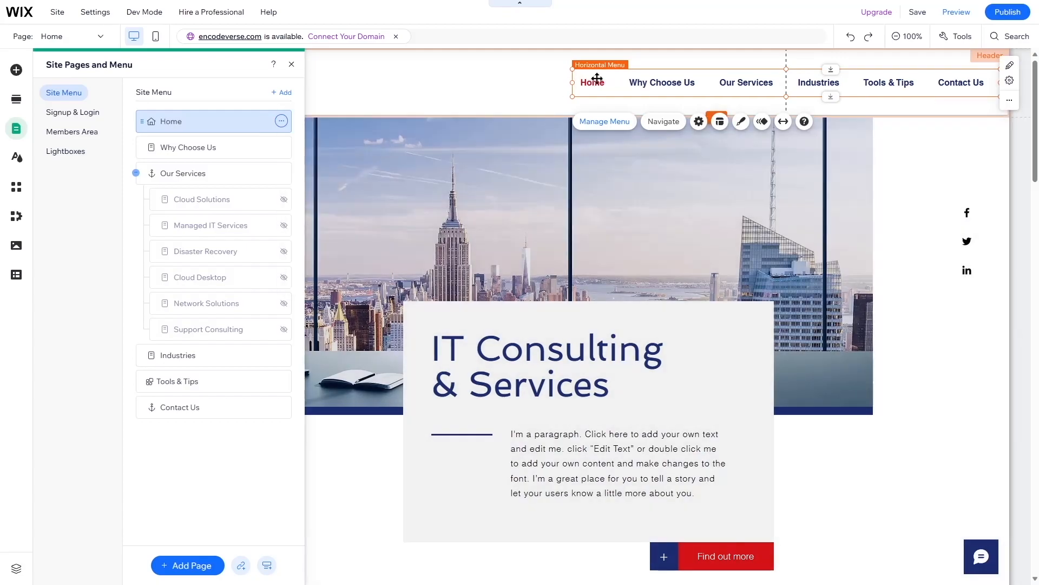
click(490, 114)
drag(686, 84, 673, 83)
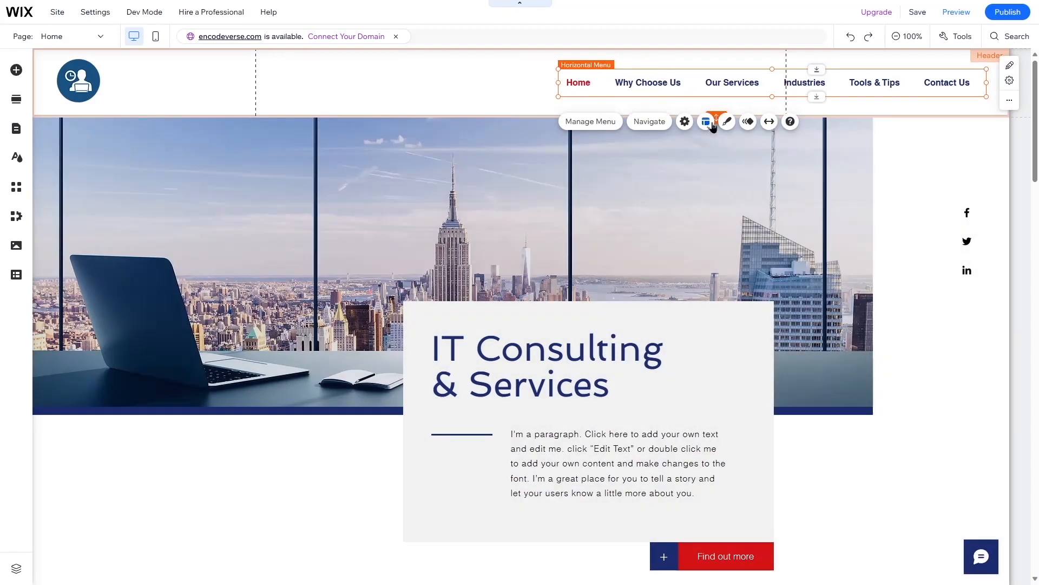
Hide the Why Choose Us page from the site menu
click(606, 122)
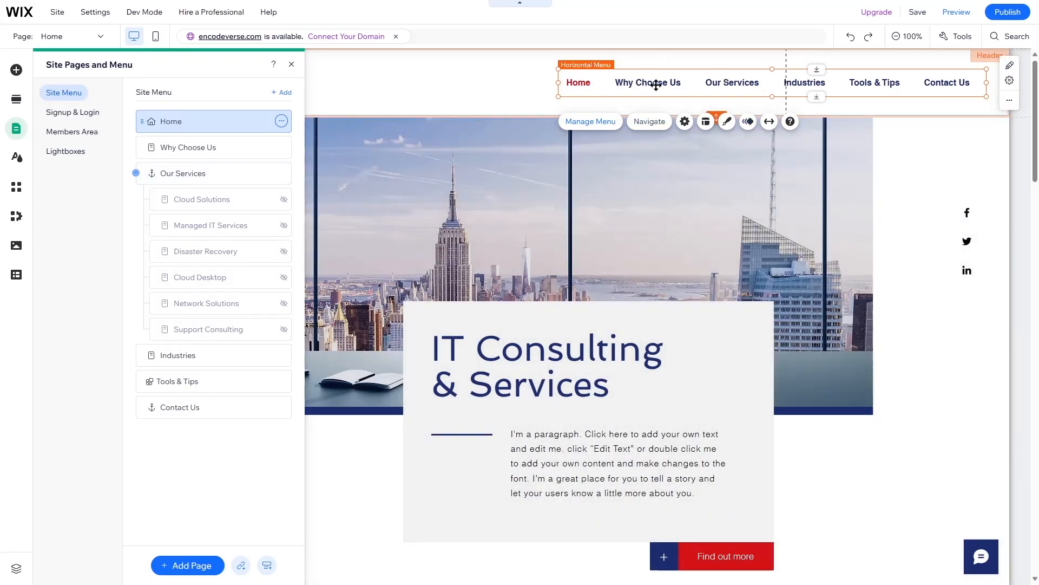
click(282, 147)
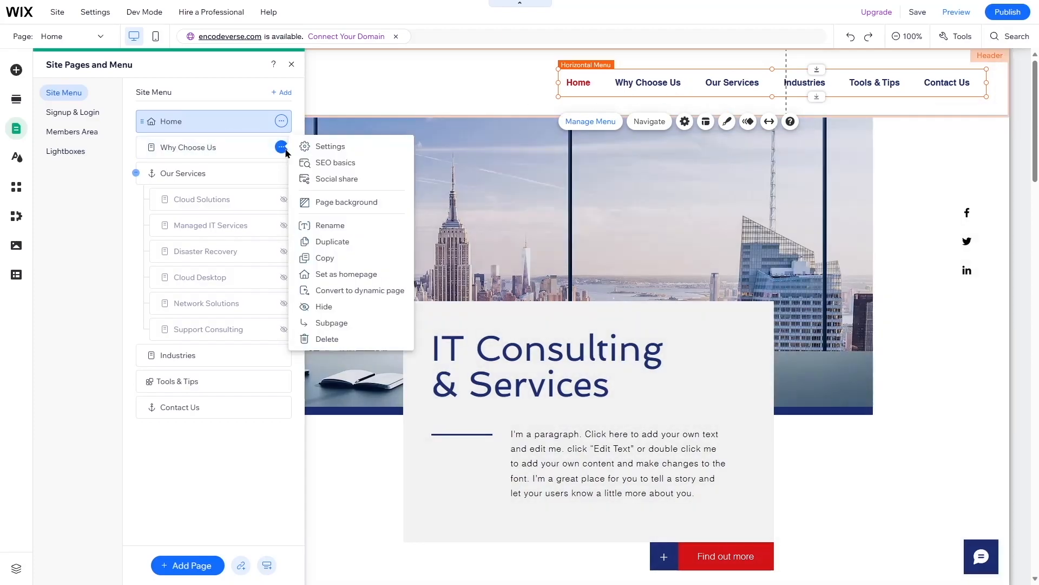
click(323, 307)
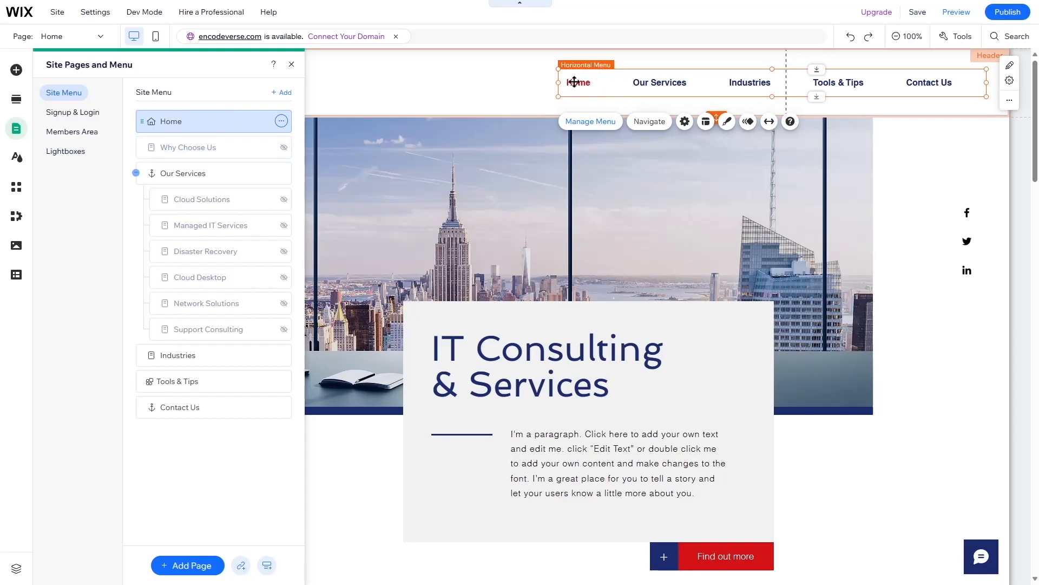
Open the Home page's settings and review its page info, including the advanced caching options
click(281, 121)
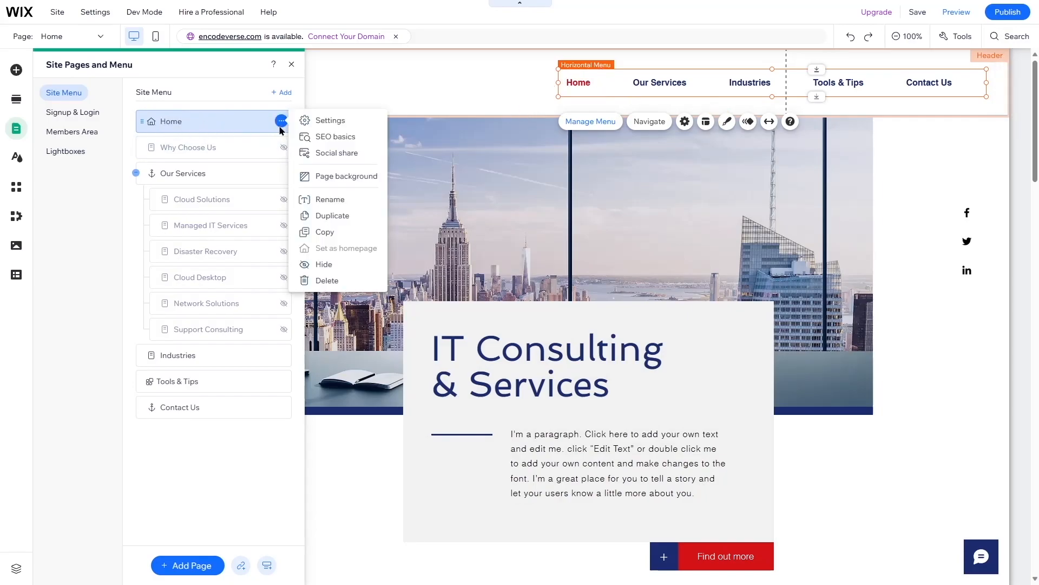
click(329, 120)
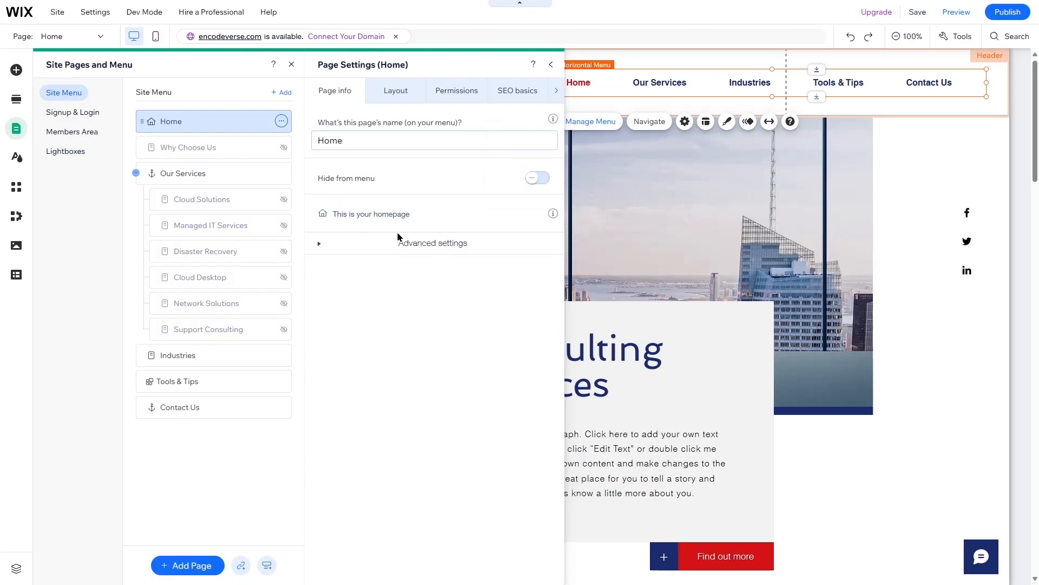
click(322, 248)
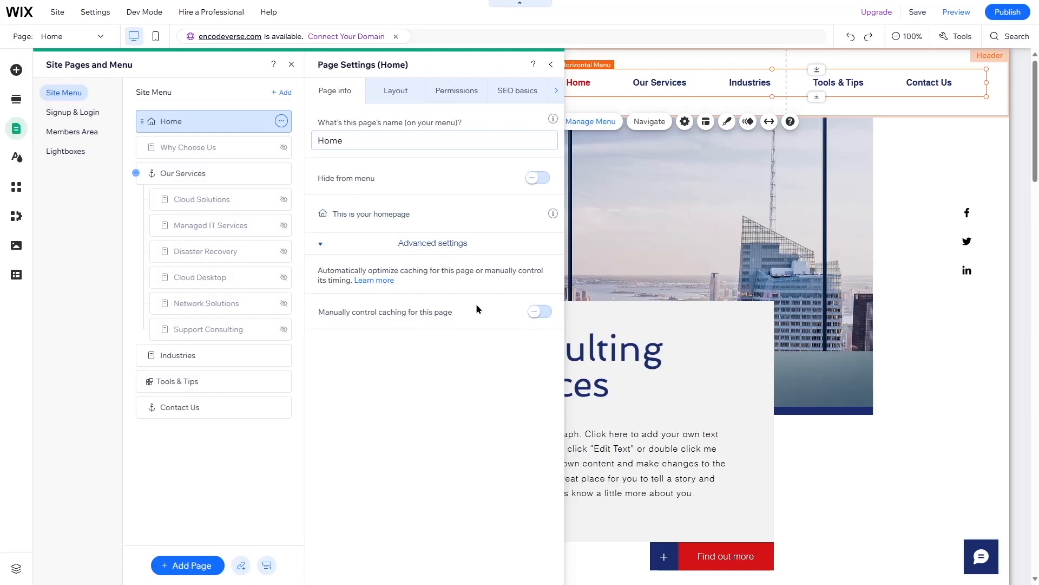
click(320, 249)
Try the No header & footer layout on the Home page and switch back to Standard
click(388, 92)
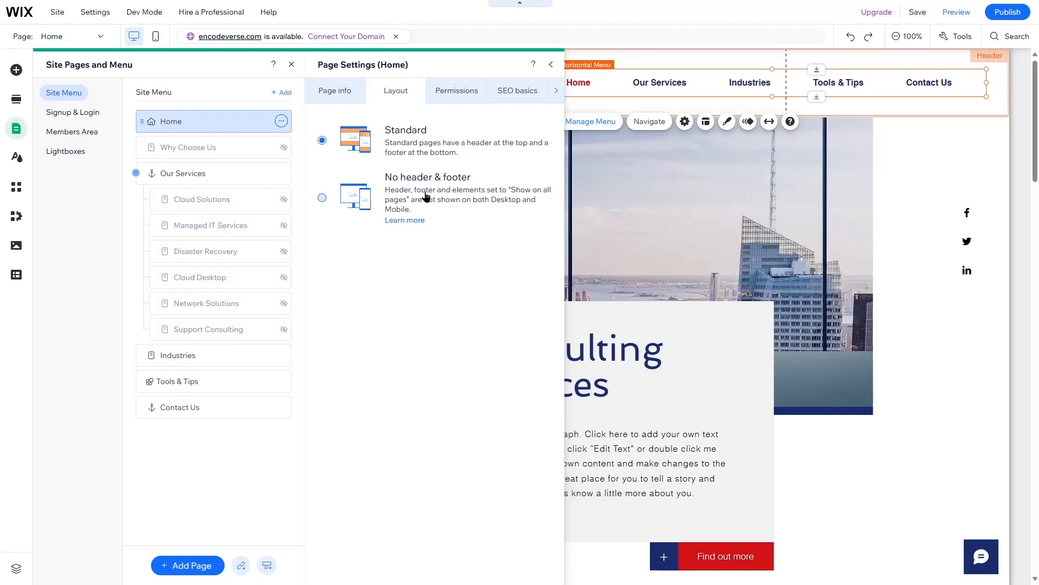
click(342, 196)
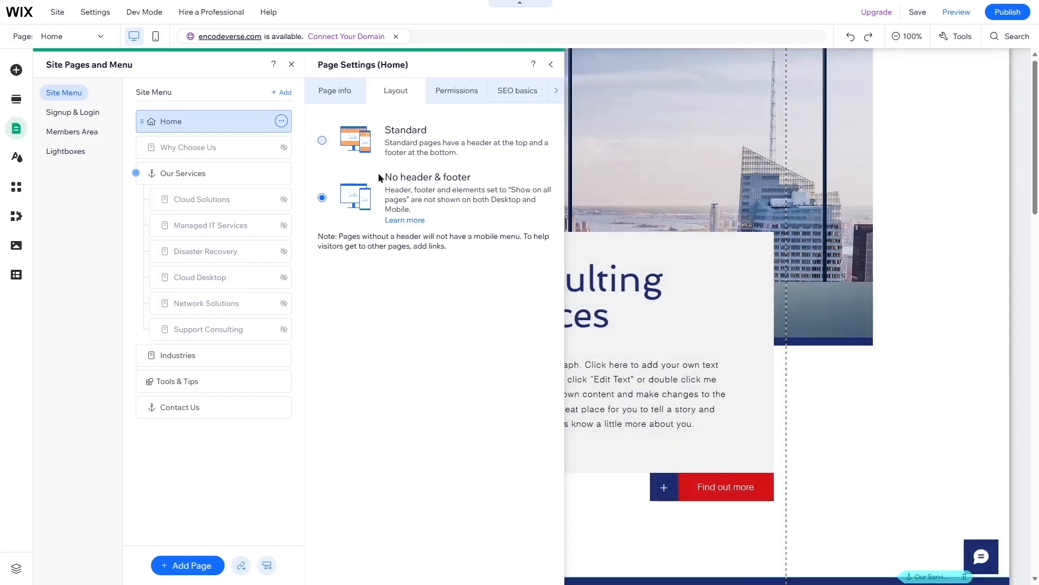
click(322, 140)
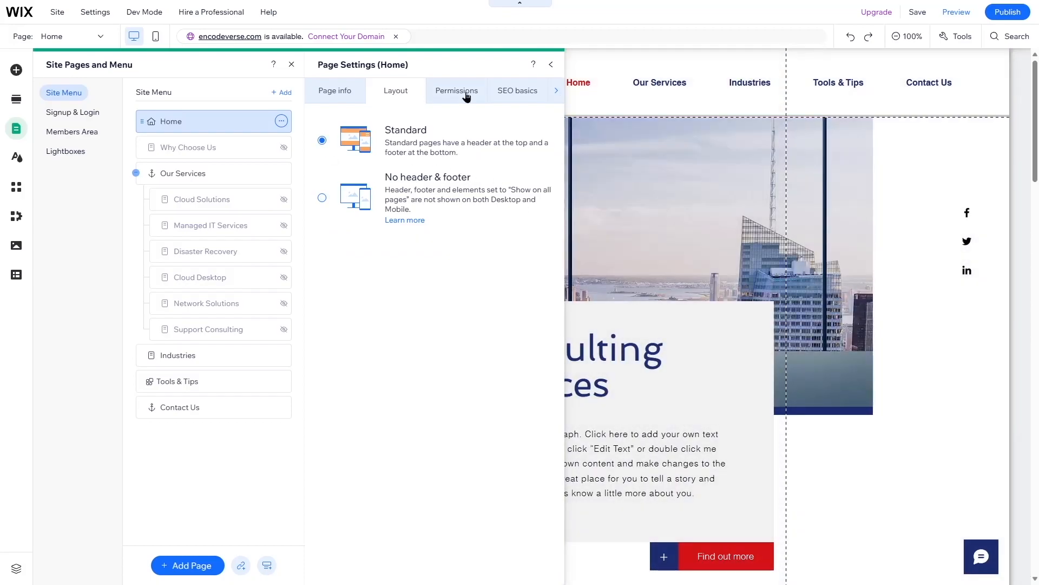
Set the Home page's SEO meta description to "Welcome to DigiVerse. Your one-stop solution to all digital needs. Contact us and let's take your business to the world."
click(468, 94)
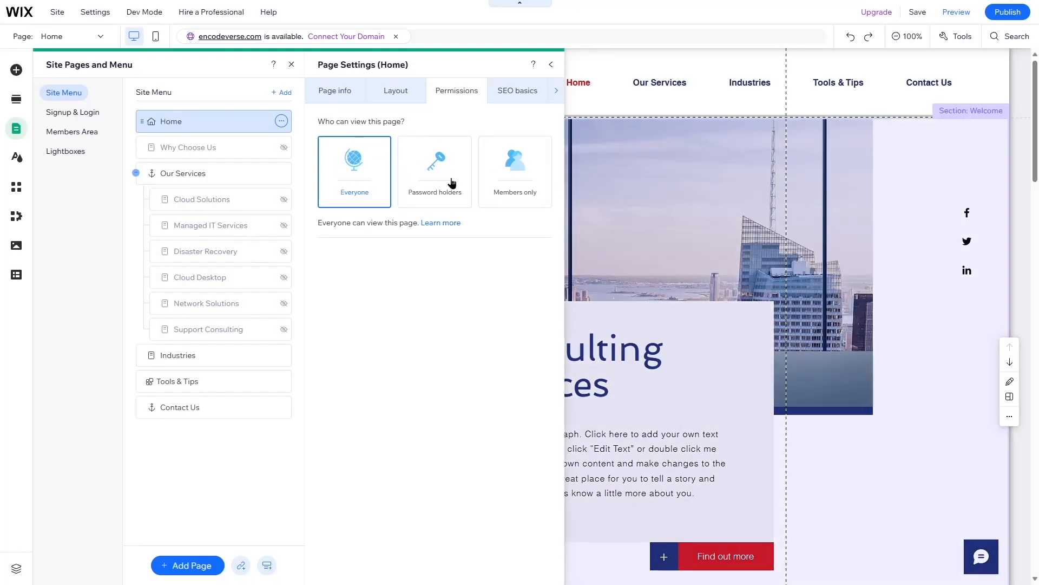
click(519, 95)
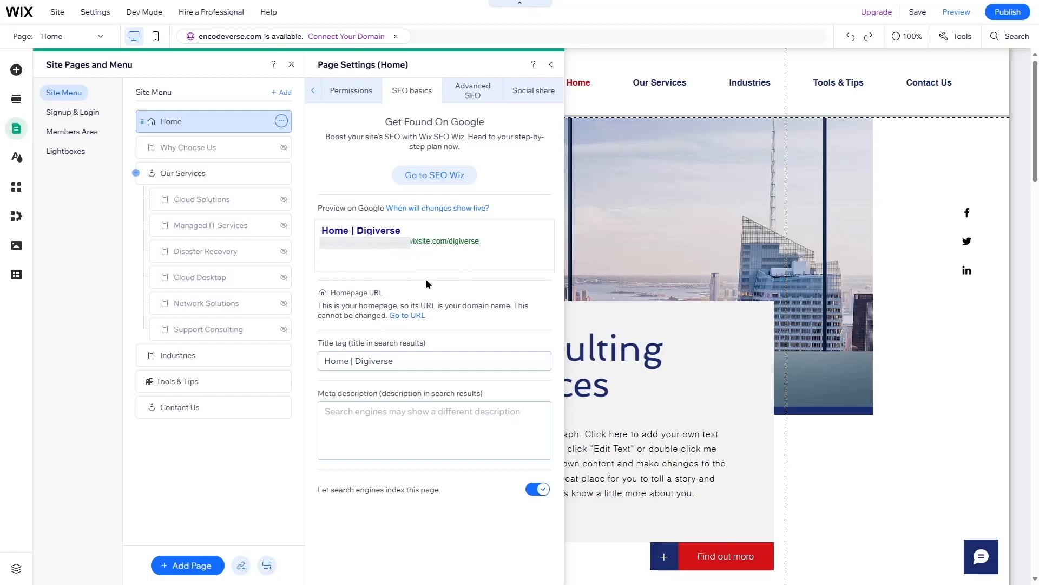
click(401, 418)
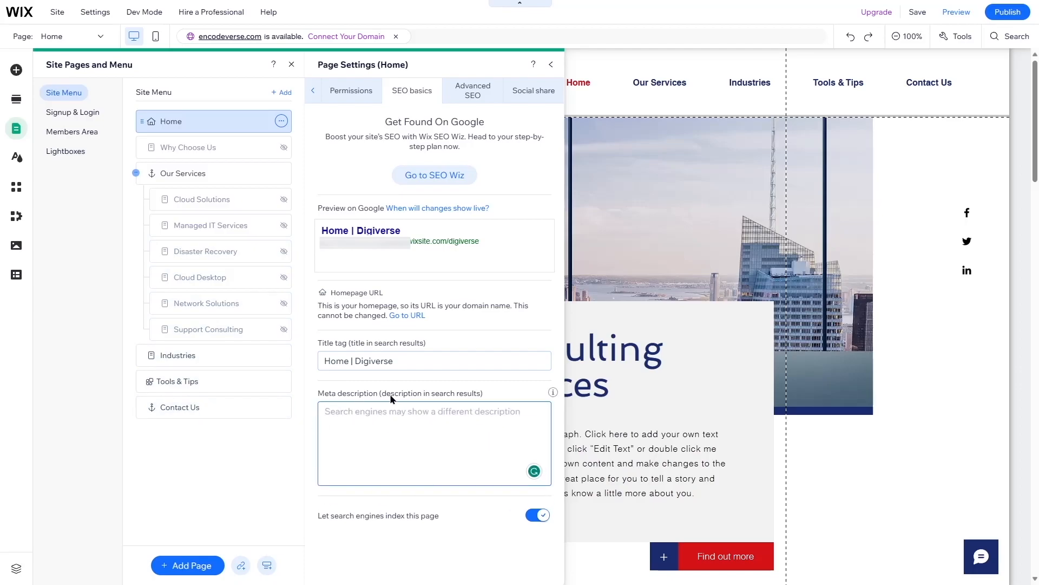
text(Welcome to DigiVerse. Your one-stop solution to all digital needs. Contact us and let's take your business to the world.)
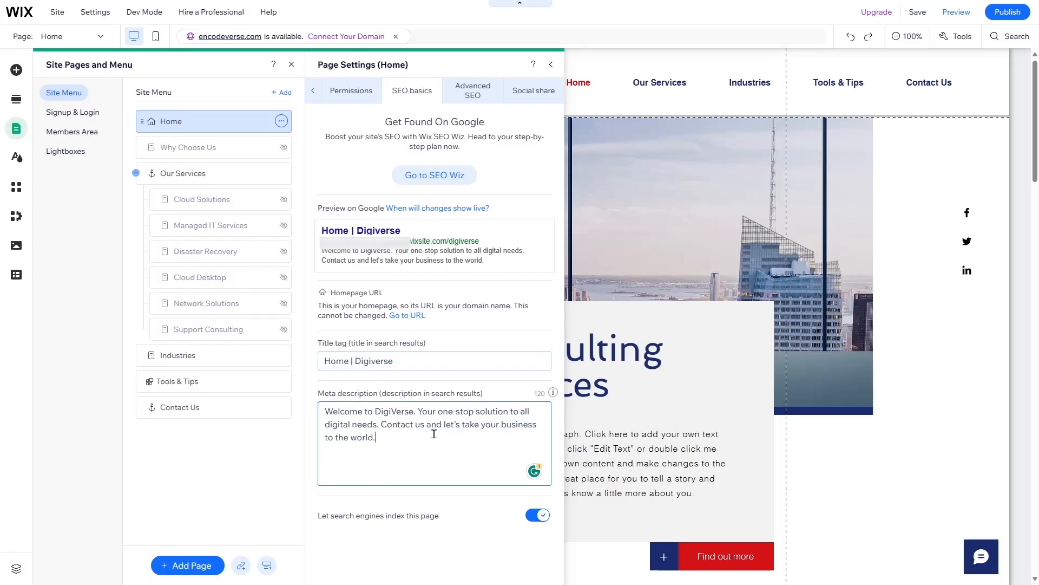
Extend the meta description with filler text to test the Google preview's length limit, and remove the filler again
text(lylhvliyglkhlvljgkjgckjg)
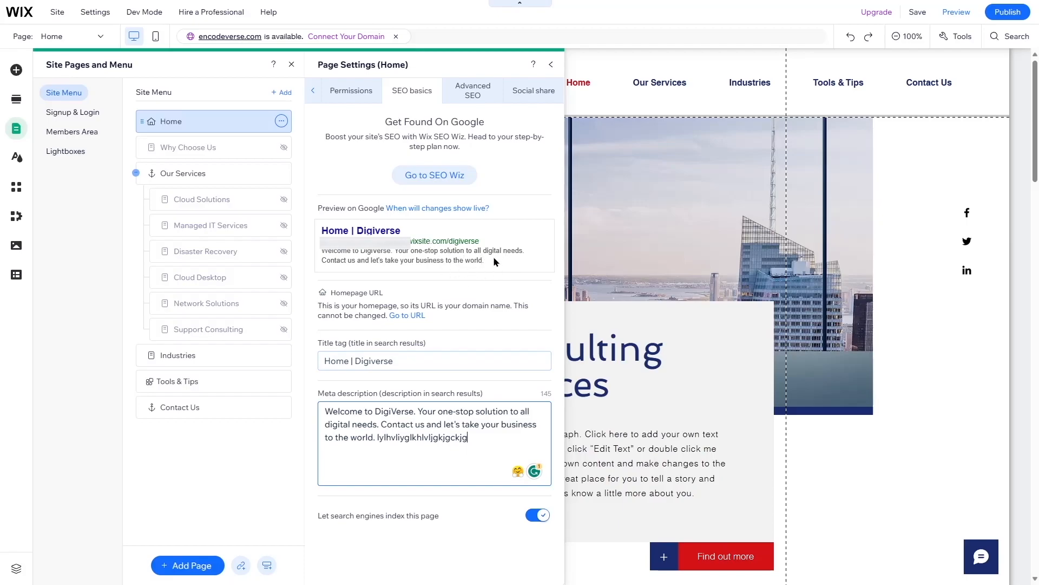
drag(477, 439, 380, 434)
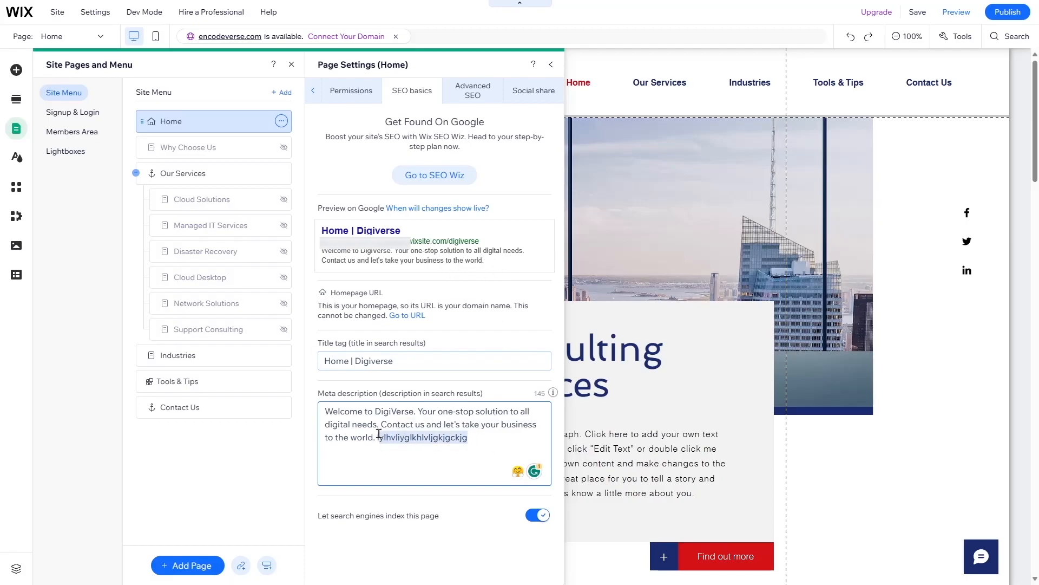
key(BackSpace)
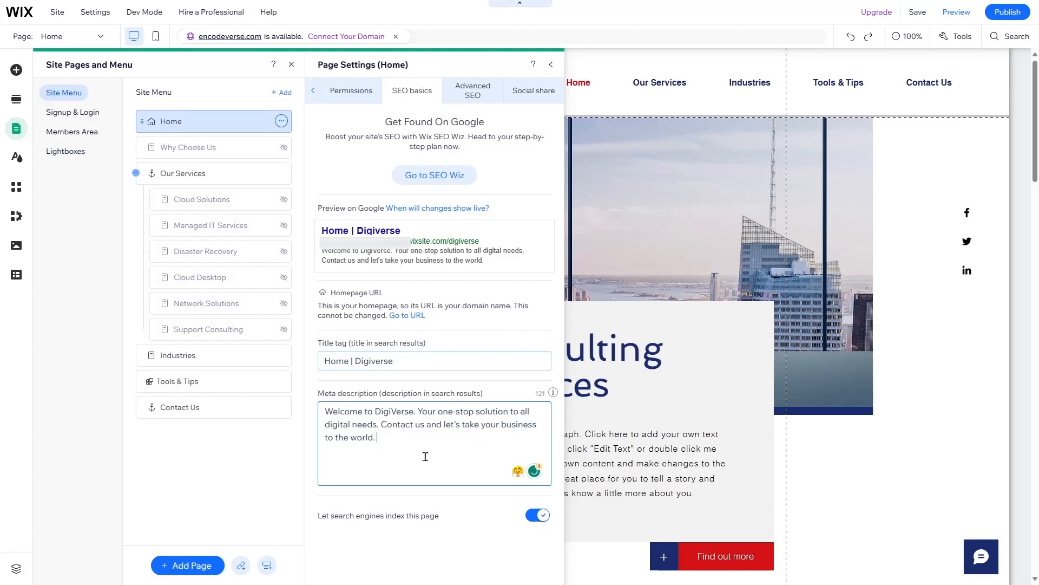
key(BackSpace)
click(406, 305)
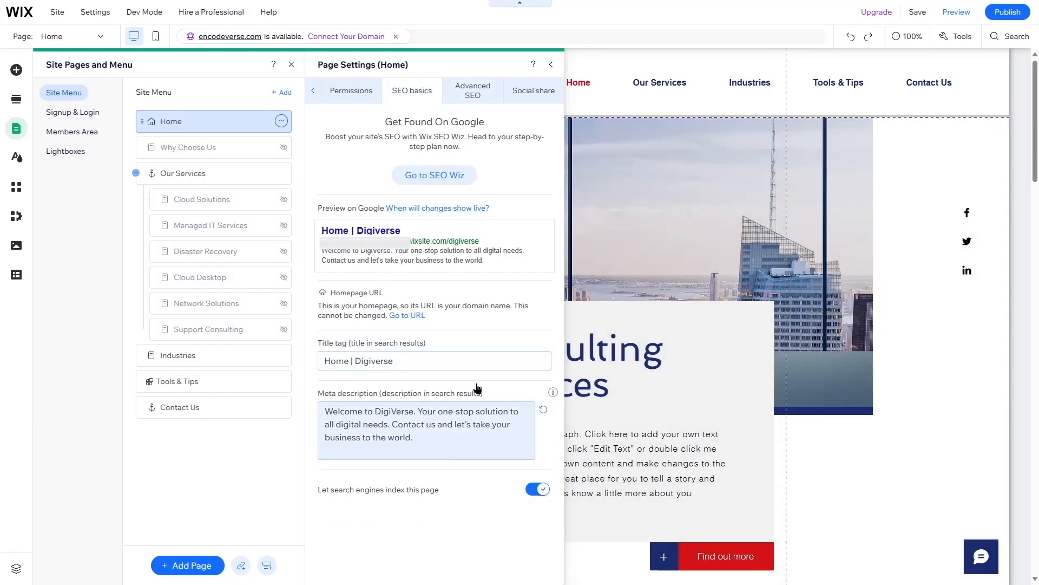
Review the Home page's advanced SEO and social share settings, and close the page settings
click(464, 93)
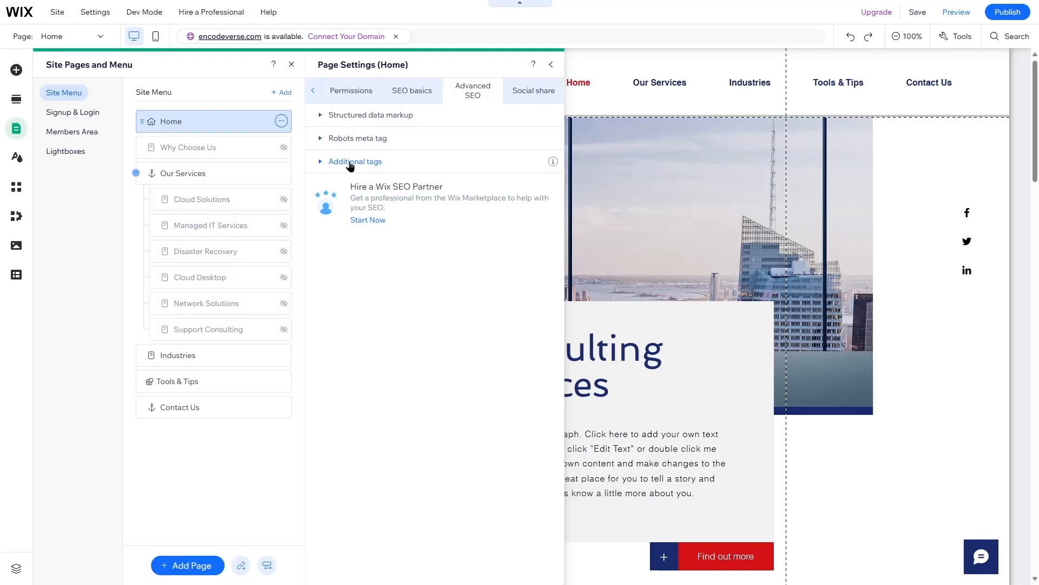
click(543, 92)
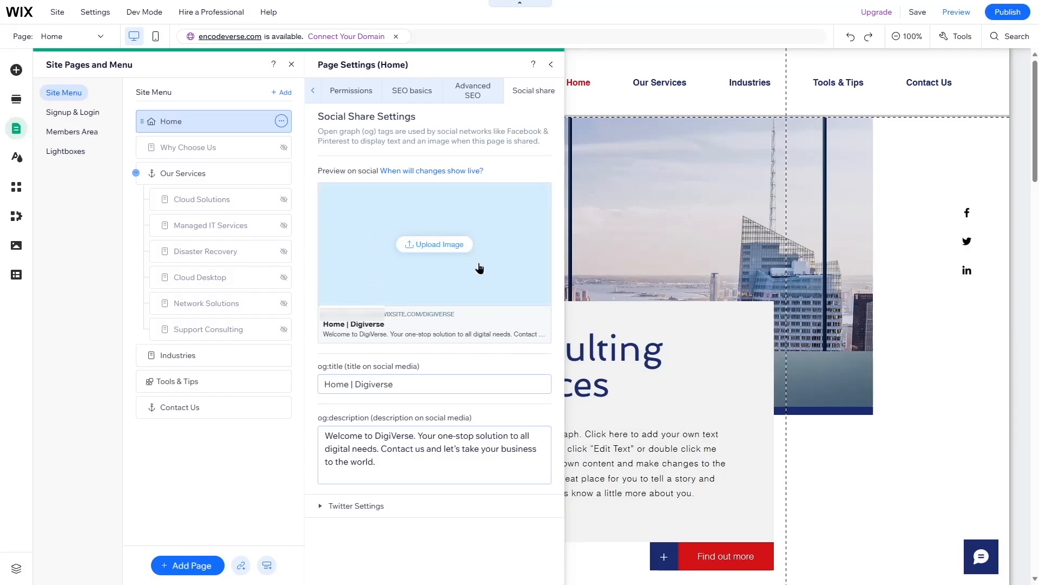
click(312, 92)
click(314, 97)
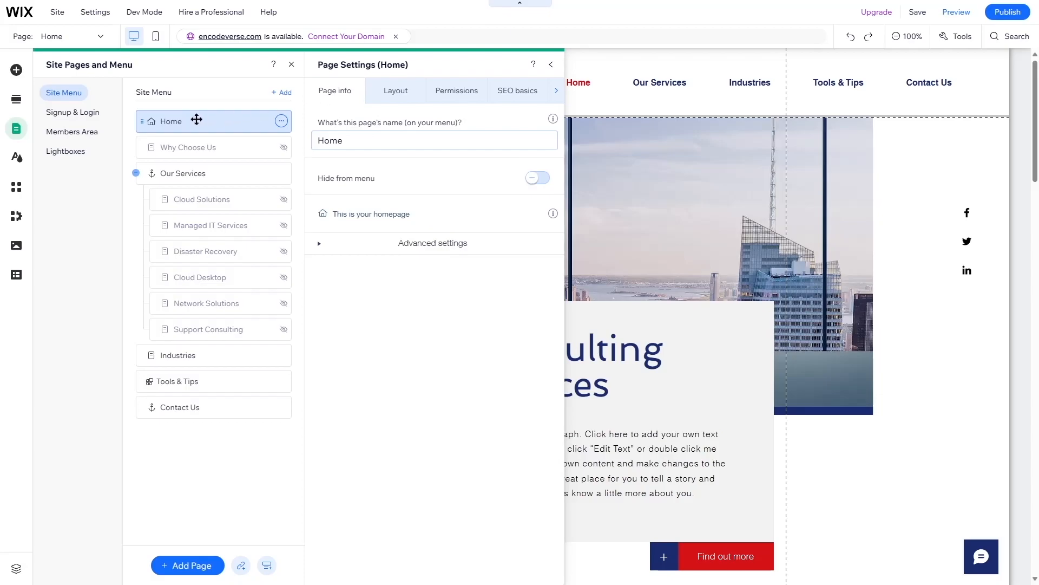
click(551, 65)
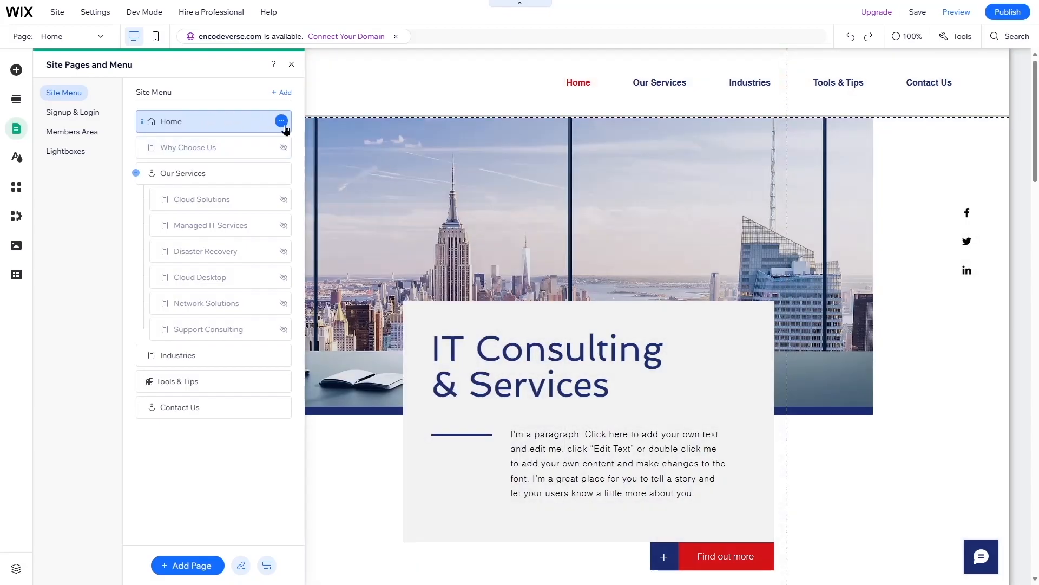
Look over the options available for the Home page and check its entry in the header menu
click(284, 125)
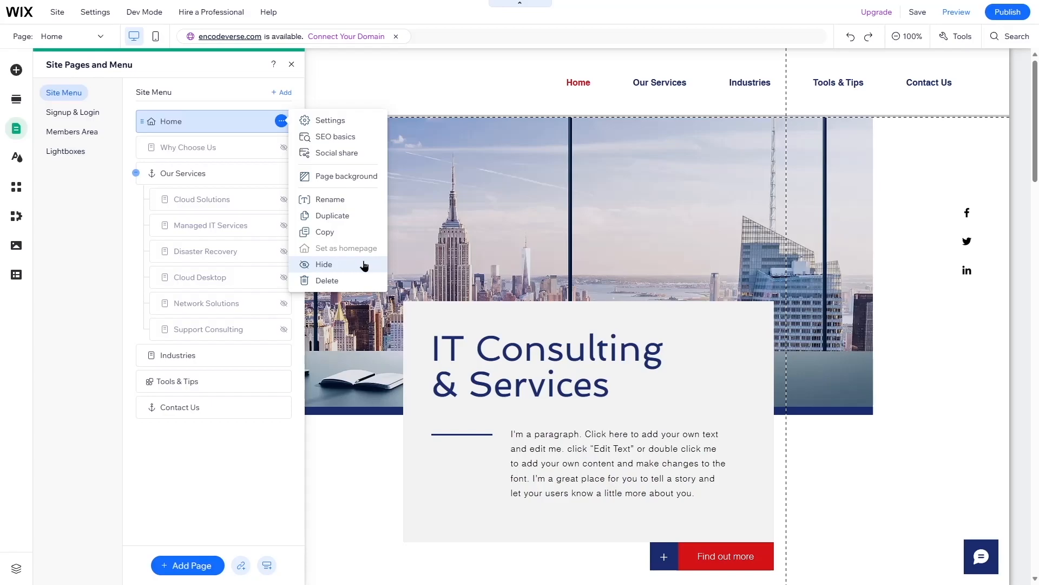
click(252, 462)
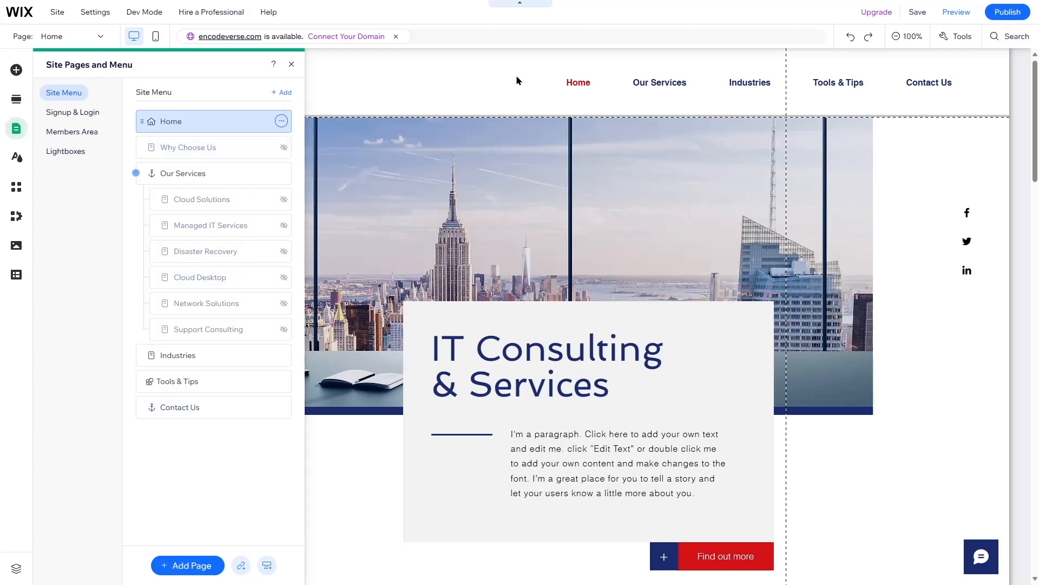
click(578, 87)
click(578, 86)
click(590, 121)
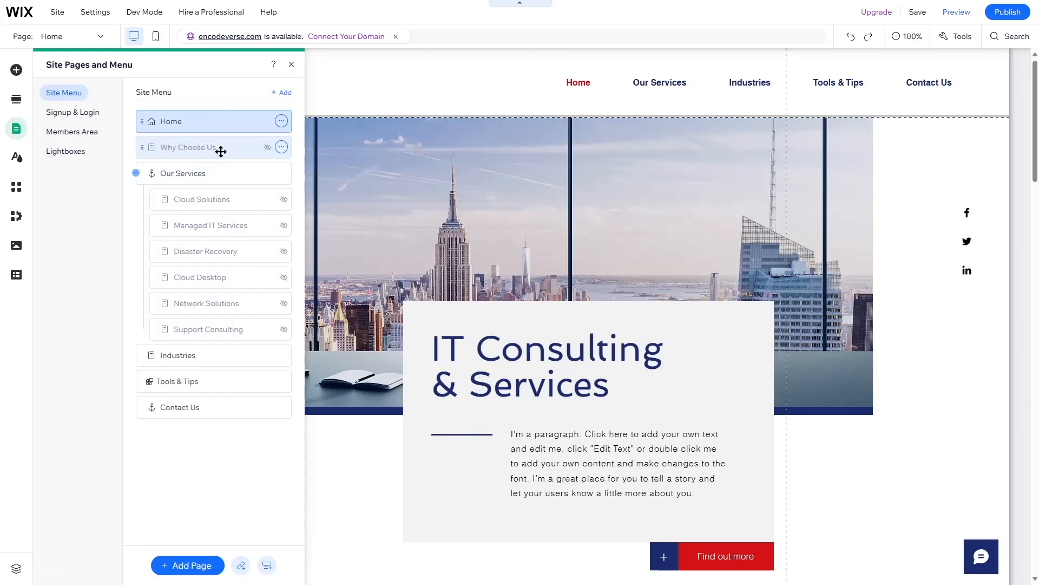
View the Why Choose Us page and the Our Services anchor from the site menu, ending at the top of the homepage
click(206, 147)
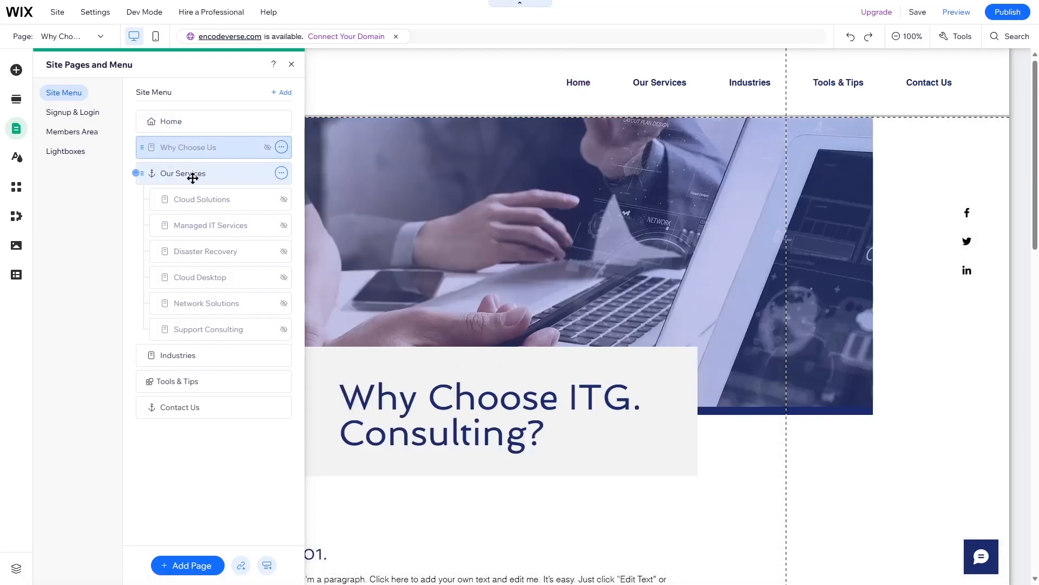
click(192, 175)
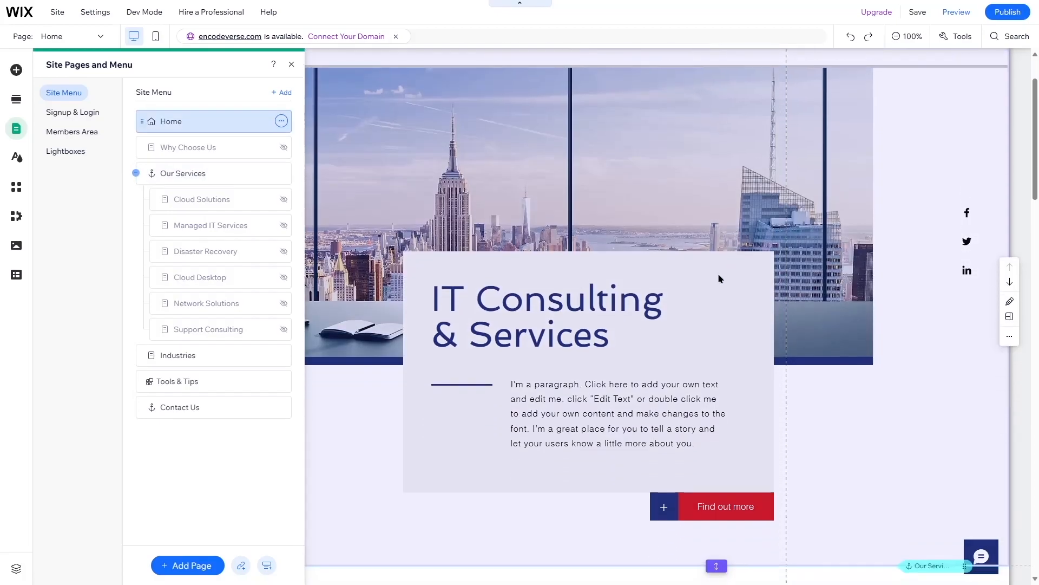
scroll(671, 265, up, 10)
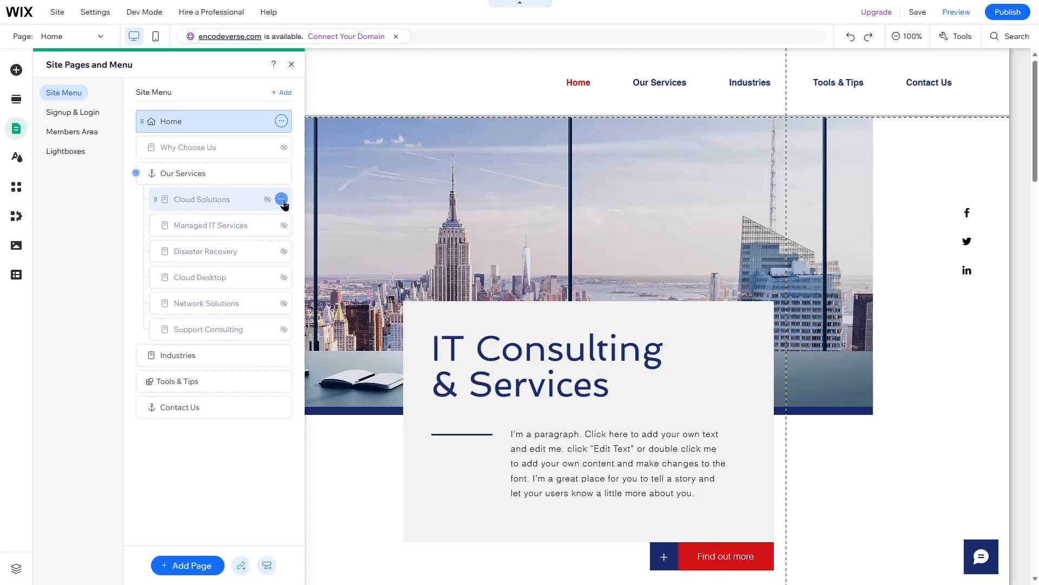
Show the hidden Cloud Solutions, Managed IT Services, Disaster Recovery, Cloud Desktop, Network Solutions and Support Consulting subpages in the site menu
click(281, 200)
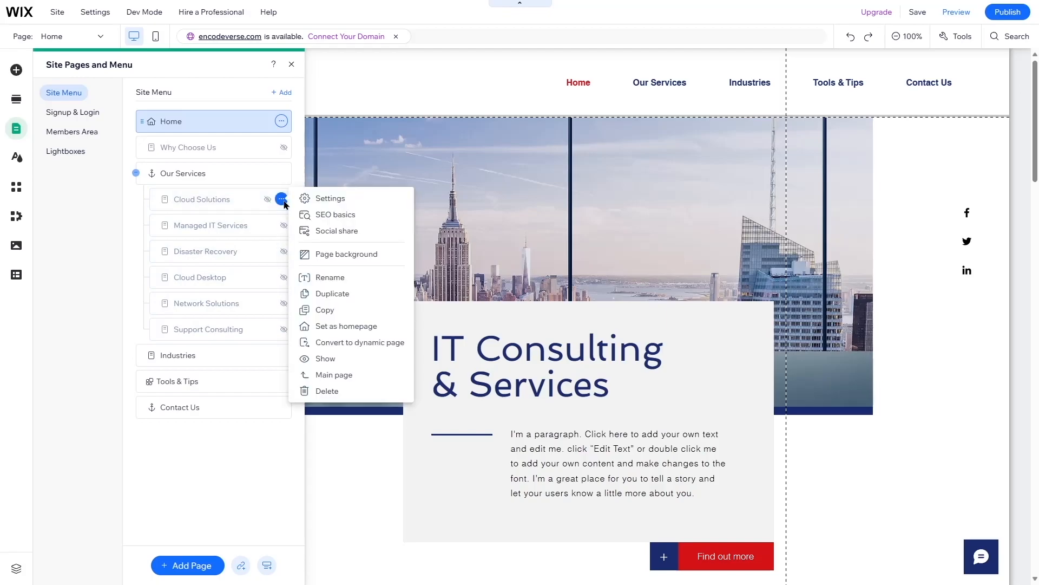
click(342, 359)
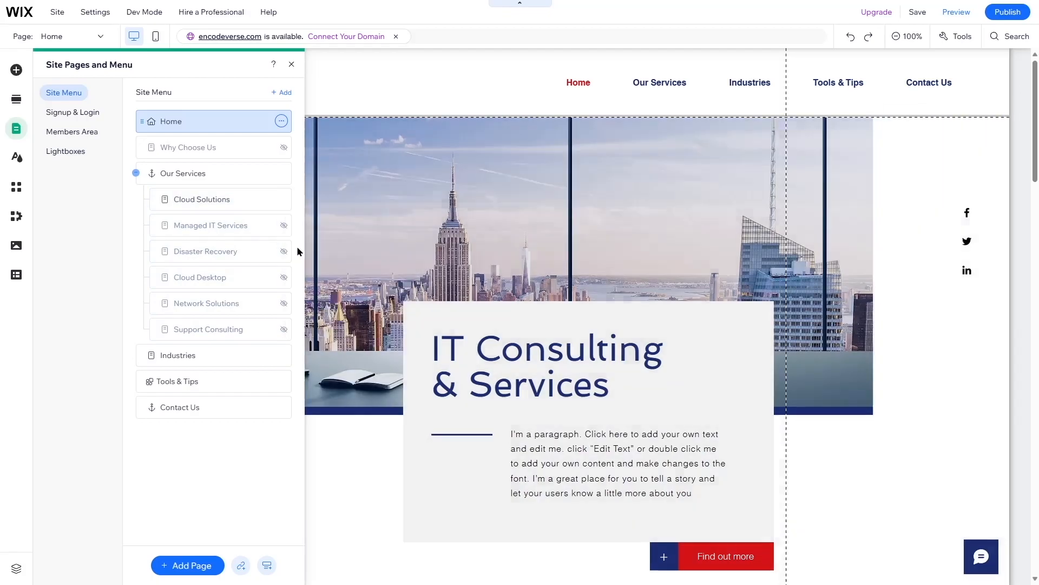
click(281, 225)
click(333, 383)
click(282, 251)
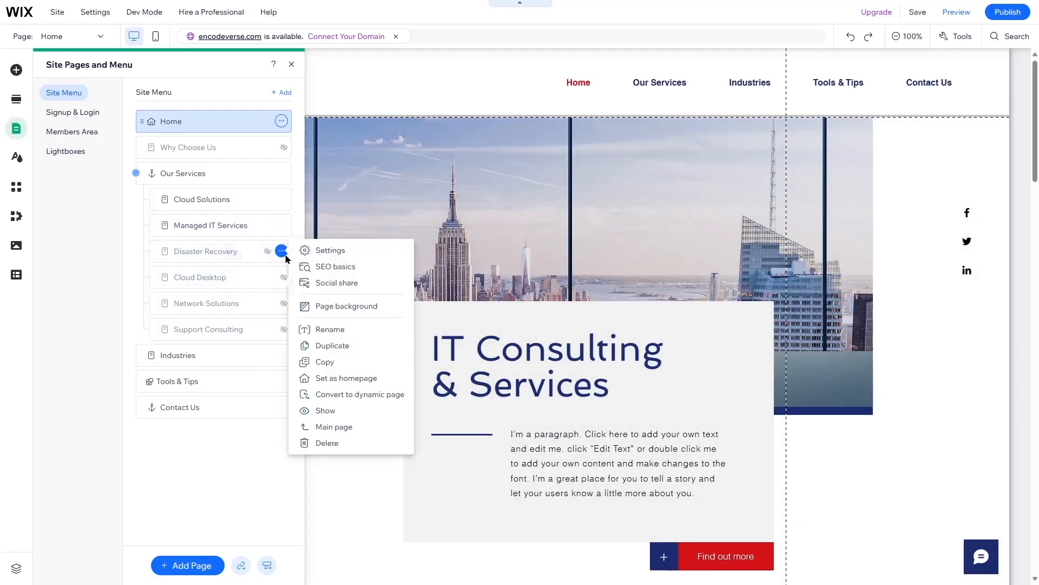
click(333, 409)
click(282, 277)
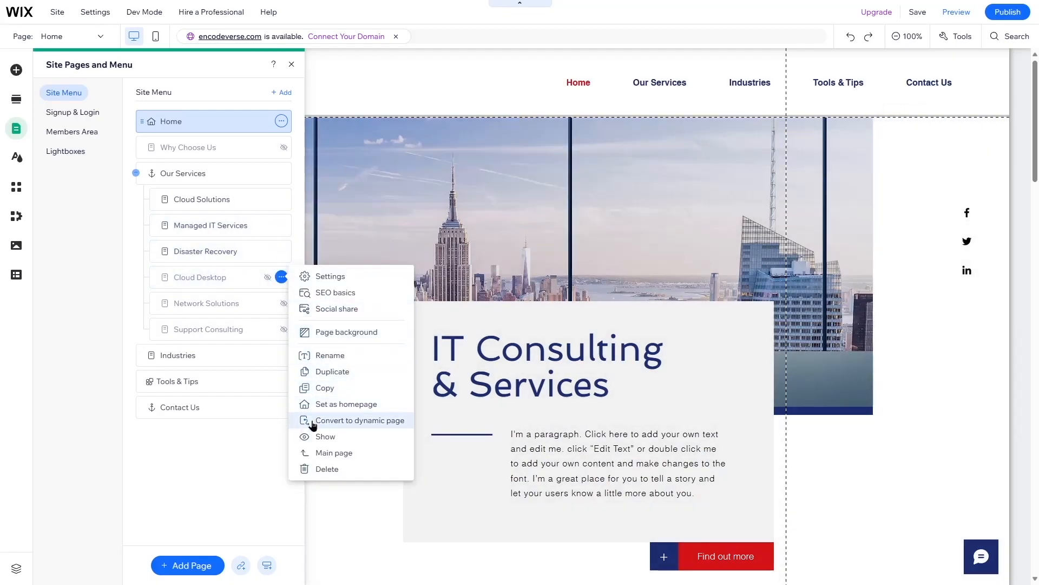
click(316, 437)
click(281, 303)
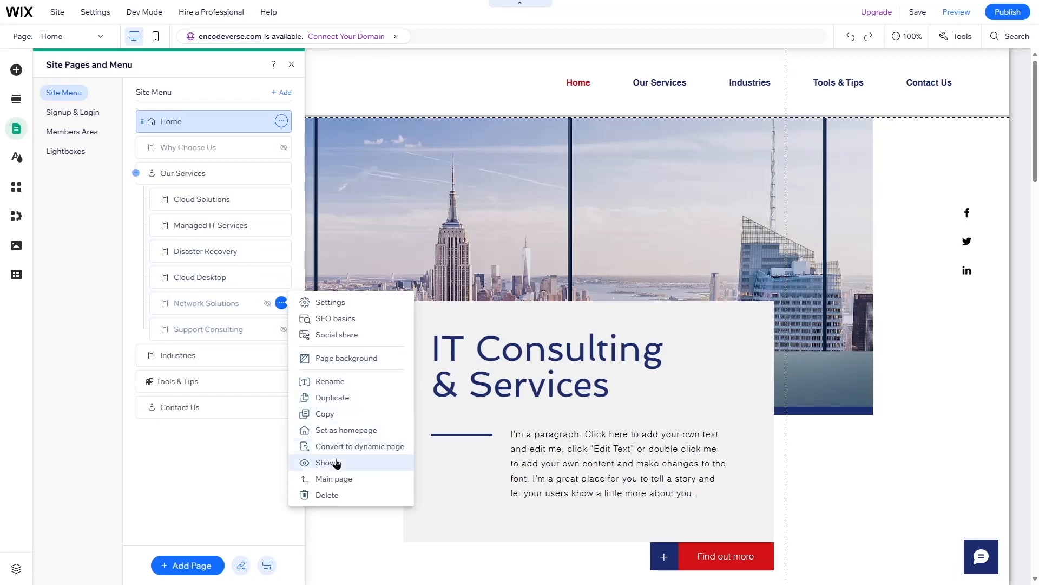
click(331, 463)
click(281, 329)
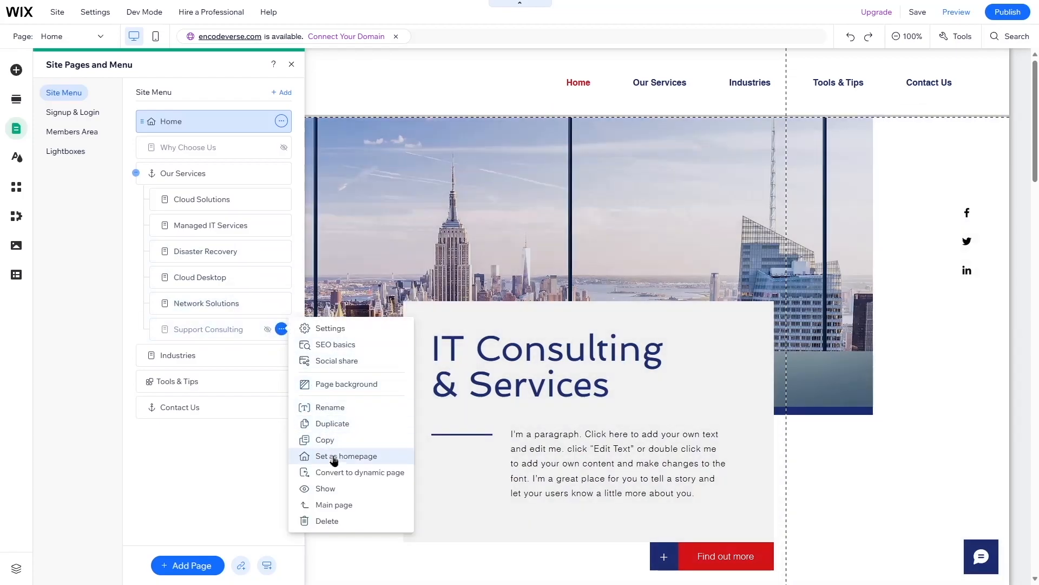
click(327, 488)
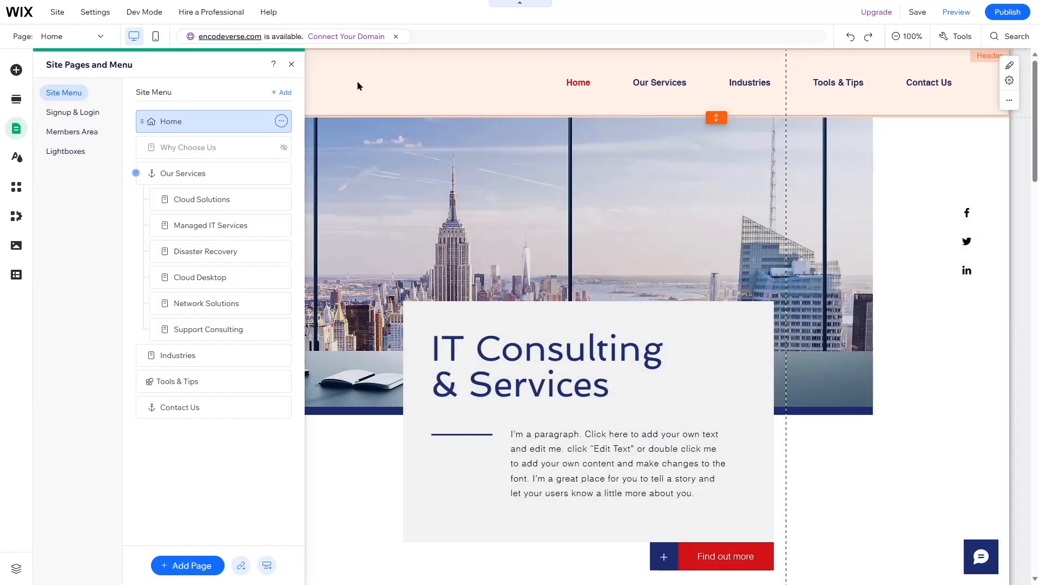
click(292, 64)
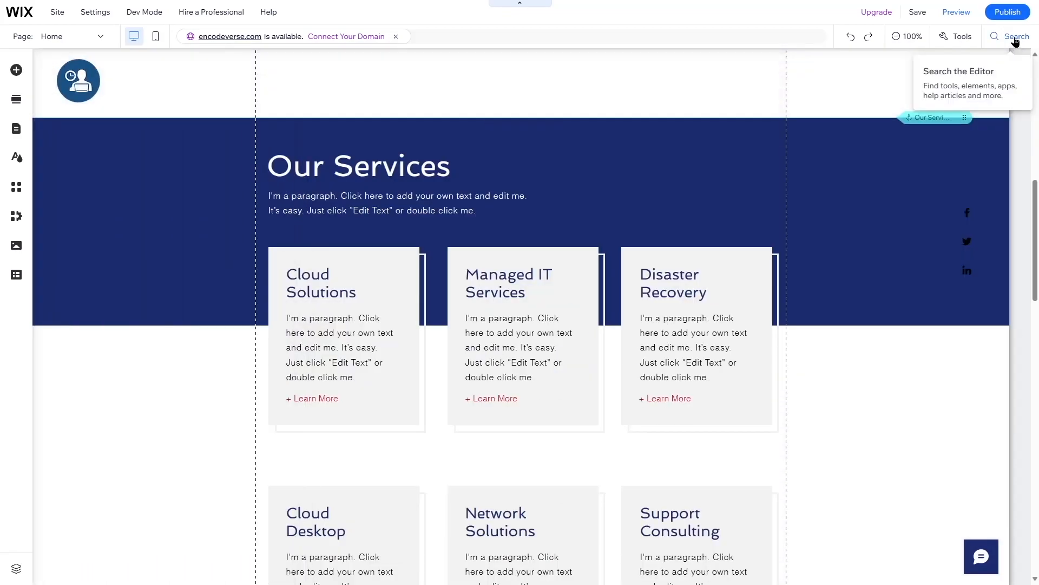
Save the site and check the Our Services submenu of the header in preview mode, returning to the editor
click(917, 13)
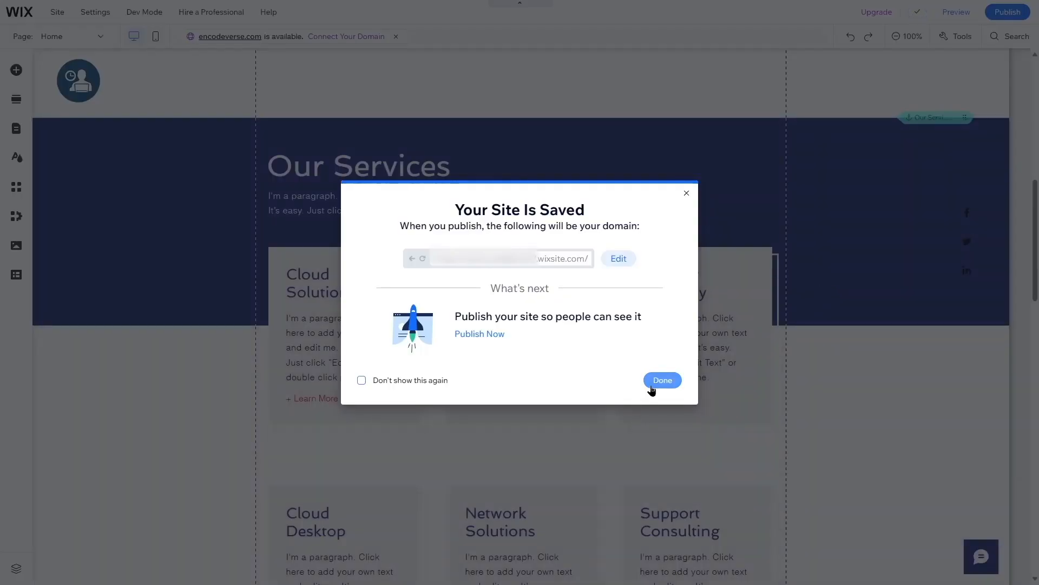
click(657, 381)
click(954, 12)
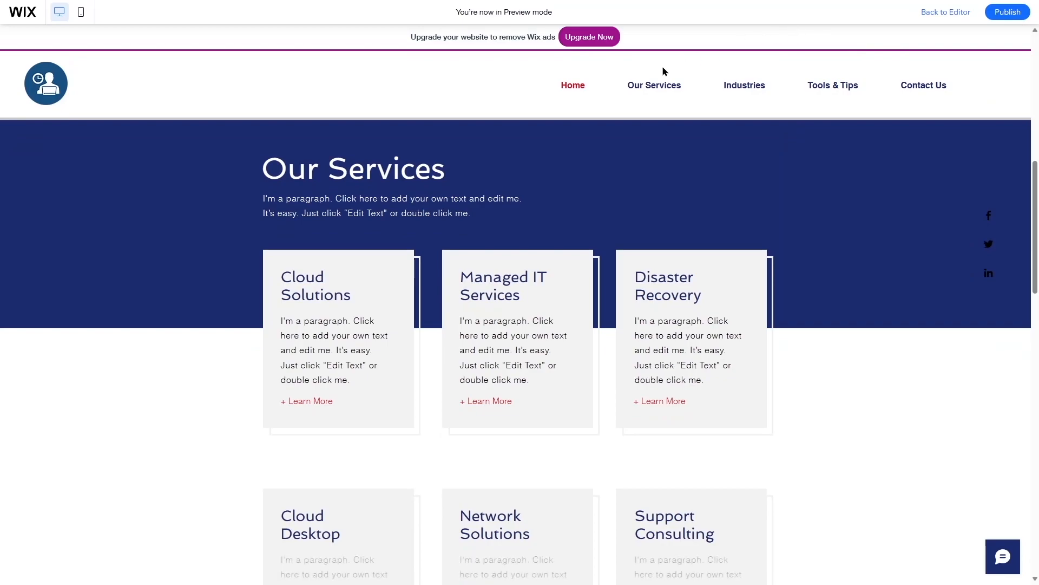
mouse_move(648, 89)
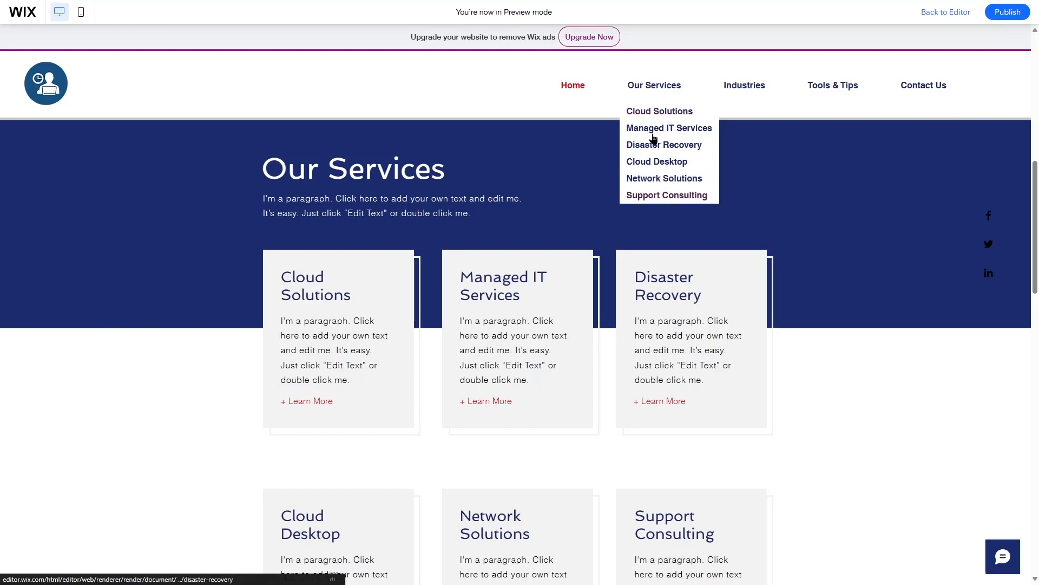
click(33, 15)
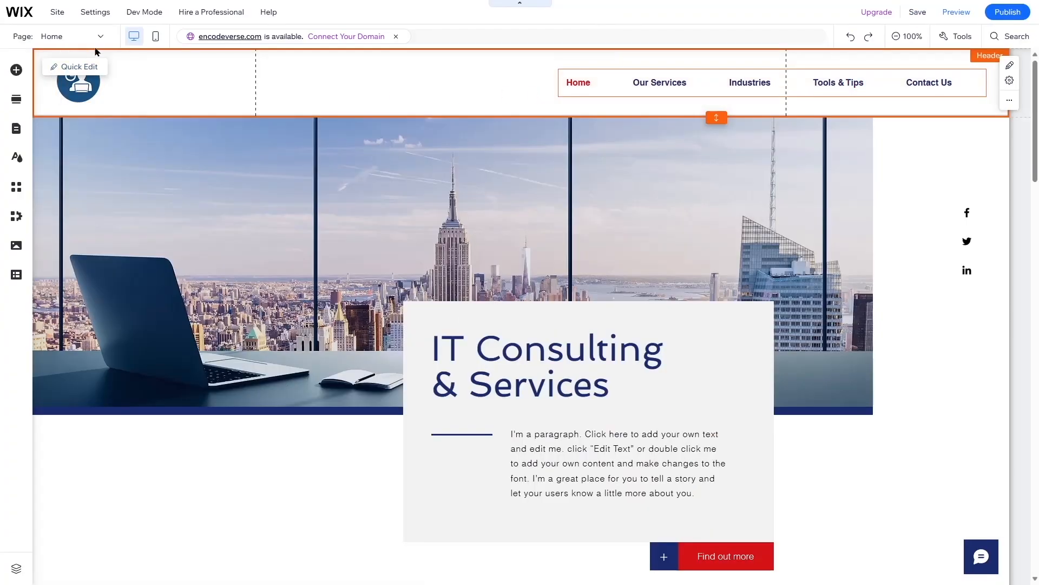
Open the page management of the header's horizontal menu and look at the link types available for a new menu link
click(658, 84)
drag(657, 84, 612, 81)
click(591, 122)
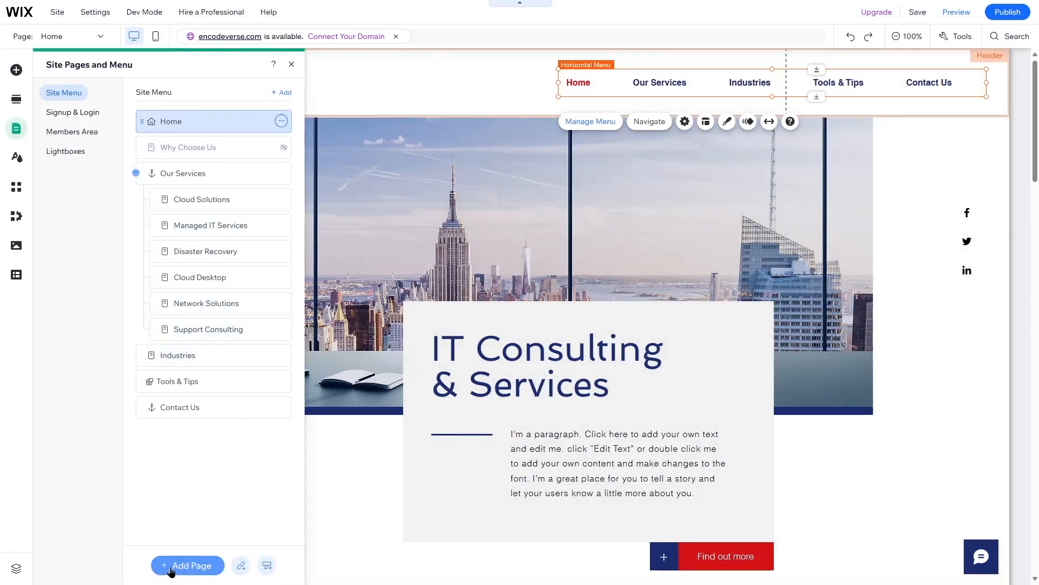
click(241, 566)
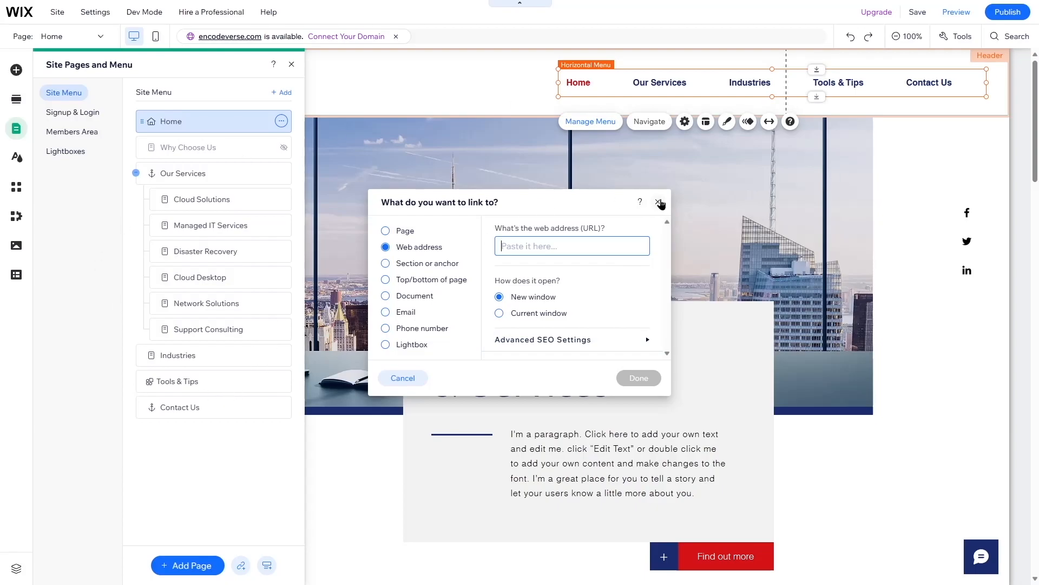
Cancel the web address link without entering a URL and close the site pages and menu settings
click(658, 201)
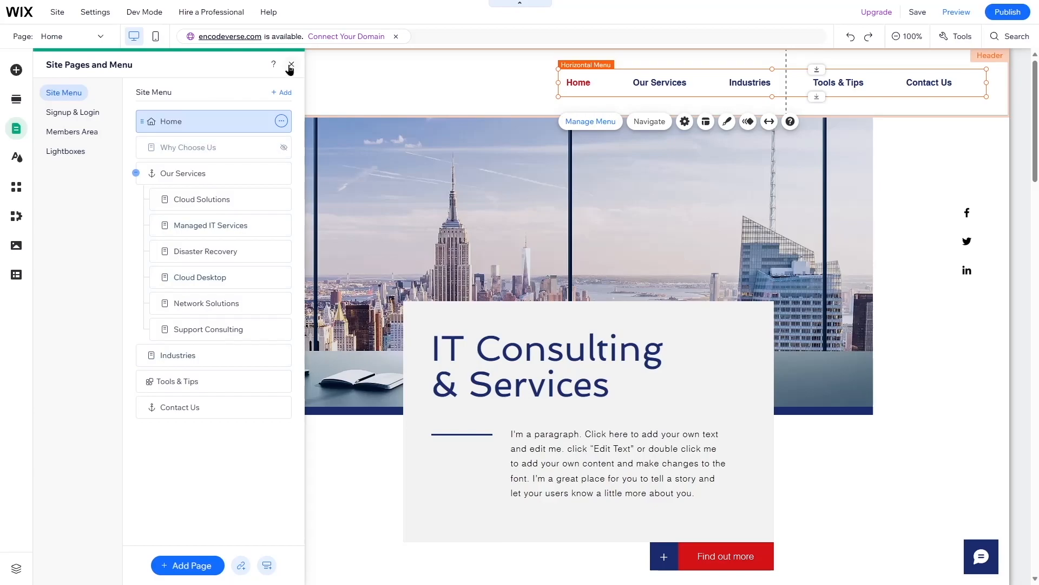
click(292, 64)
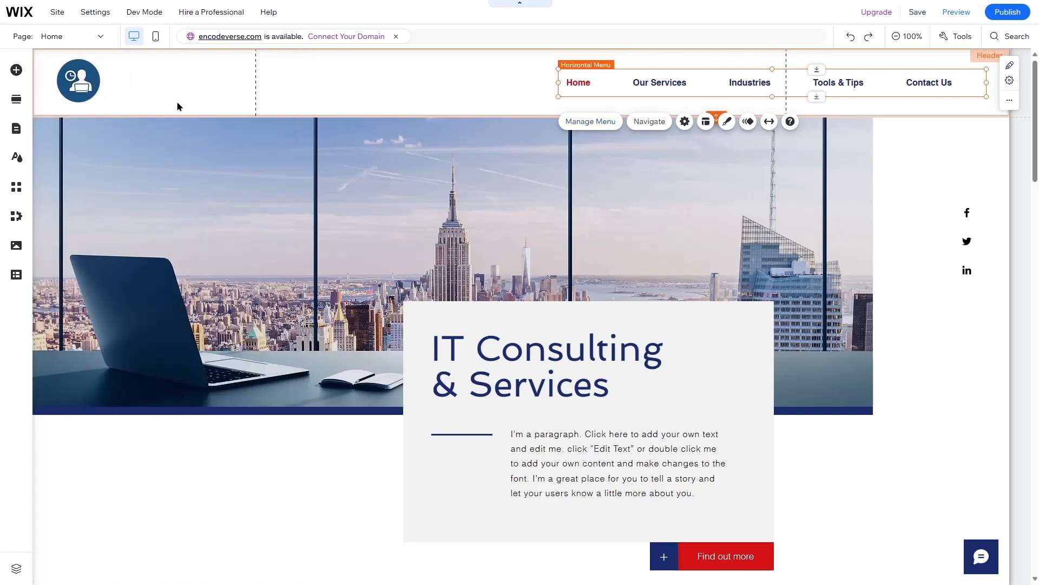
Try making the header taller by extending its lower edge, and undo the height change
click(506, 93)
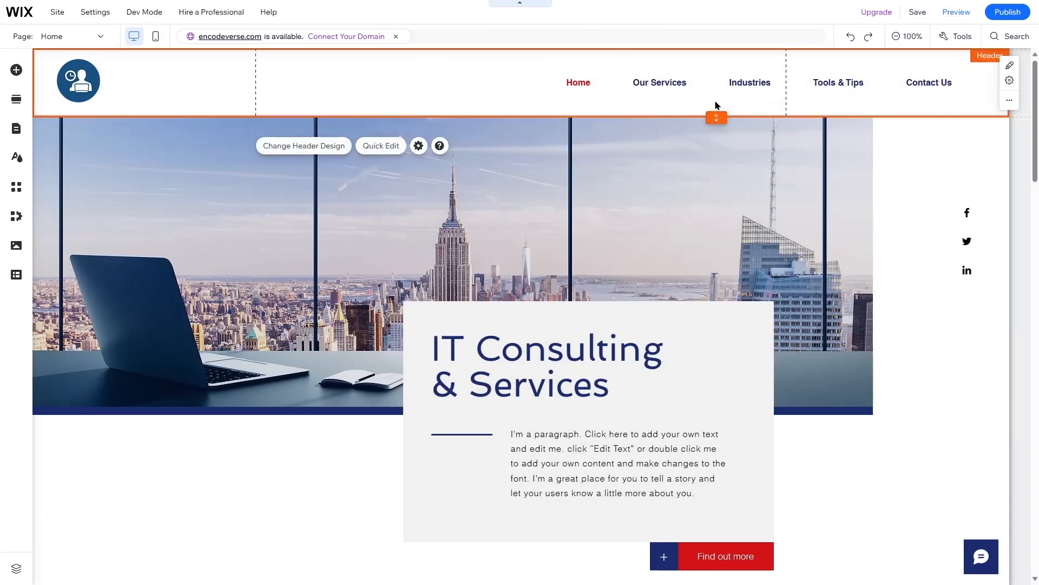
drag(716, 116, 715, 141)
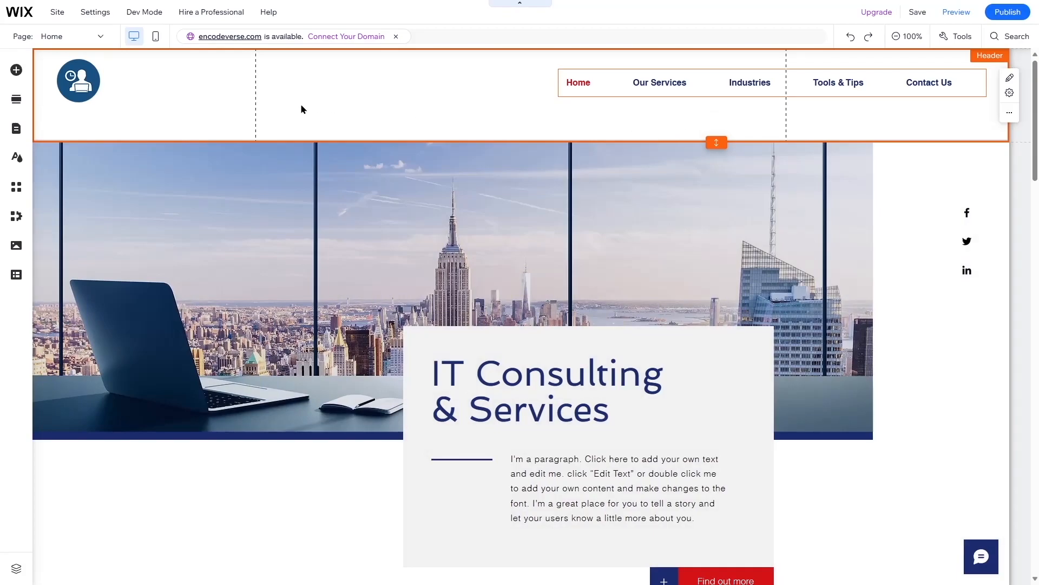
click(848, 42)
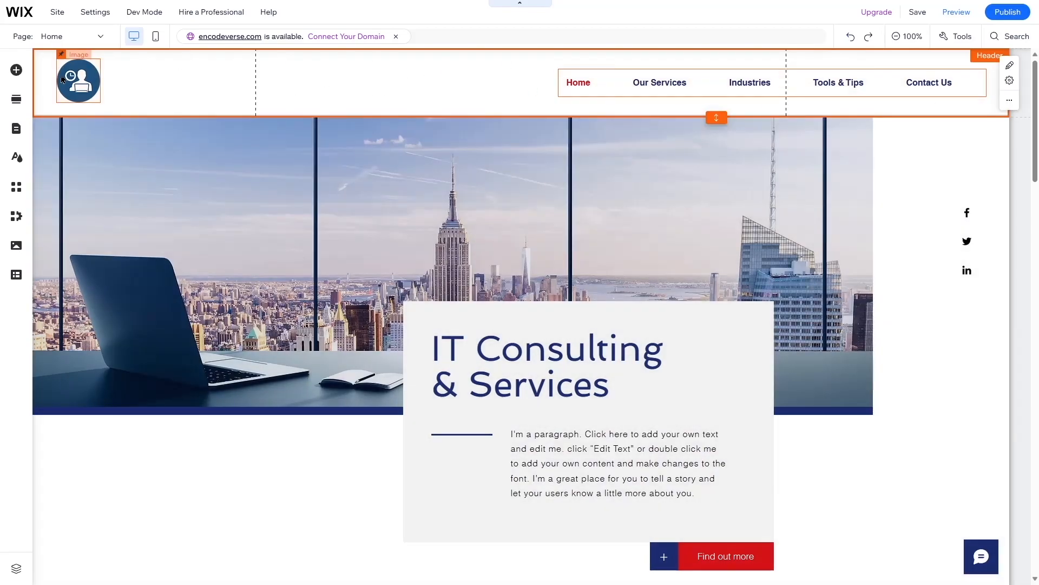
Link the header's logo image to the Home page, opening in the current window
click(76, 87)
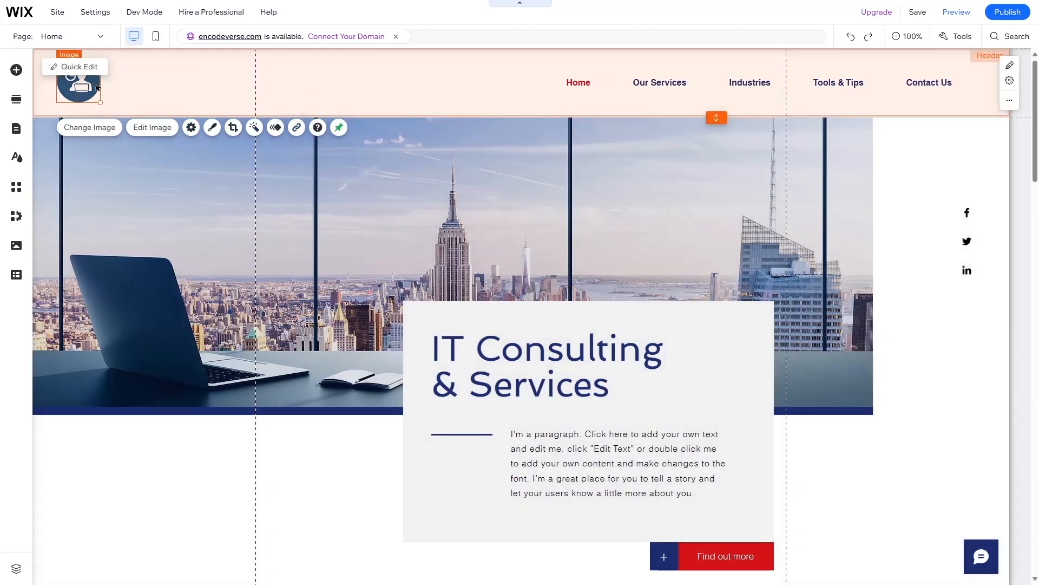
click(296, 128)
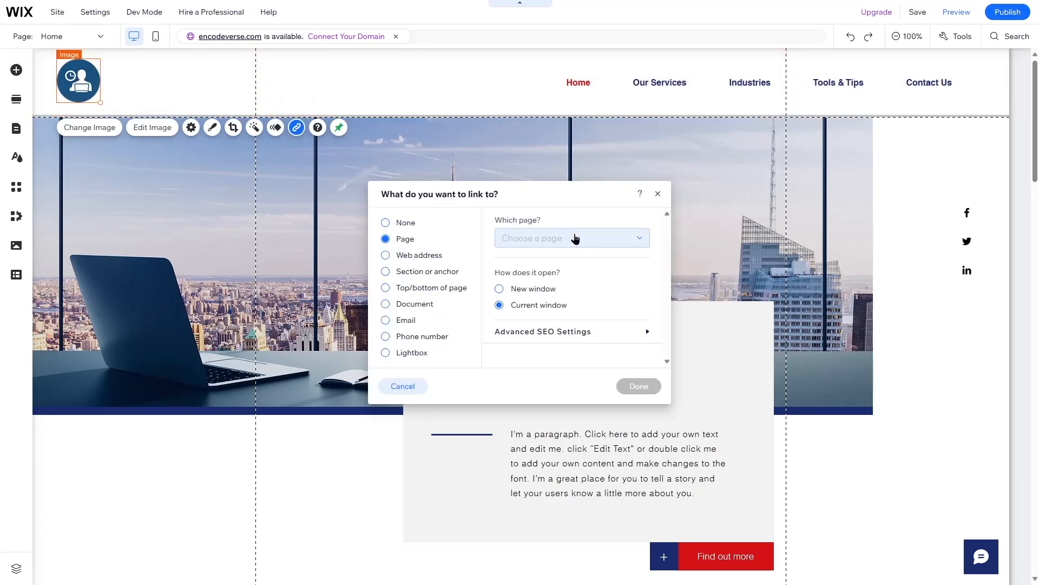
click(576, 238)
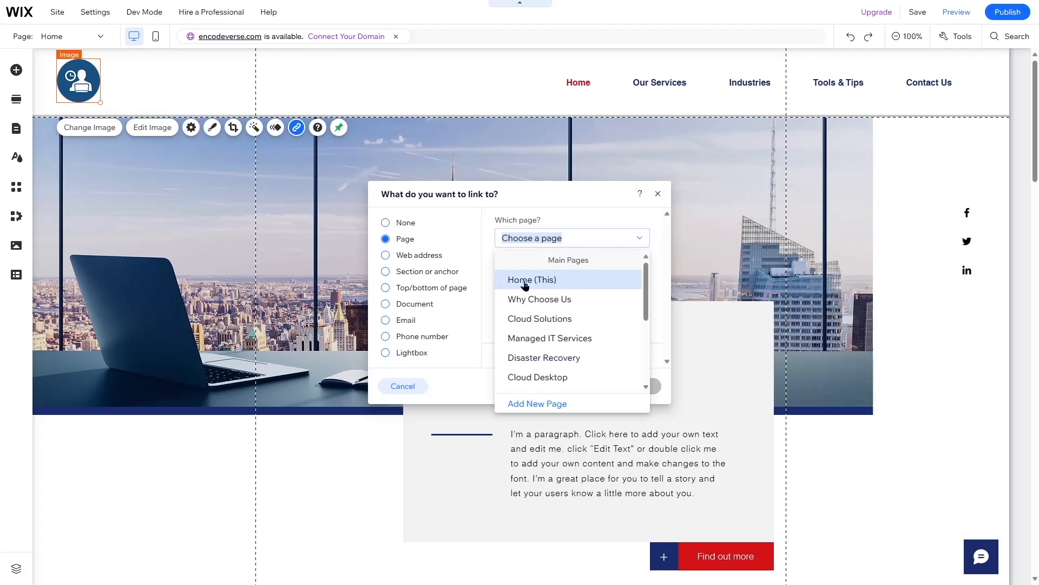
click(549, 284)
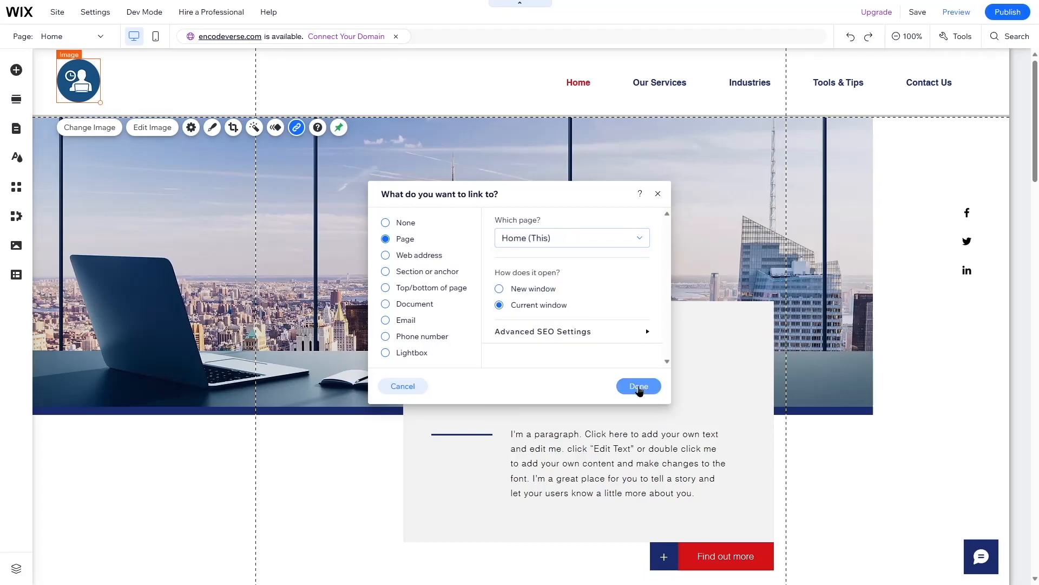
click(639, 387)
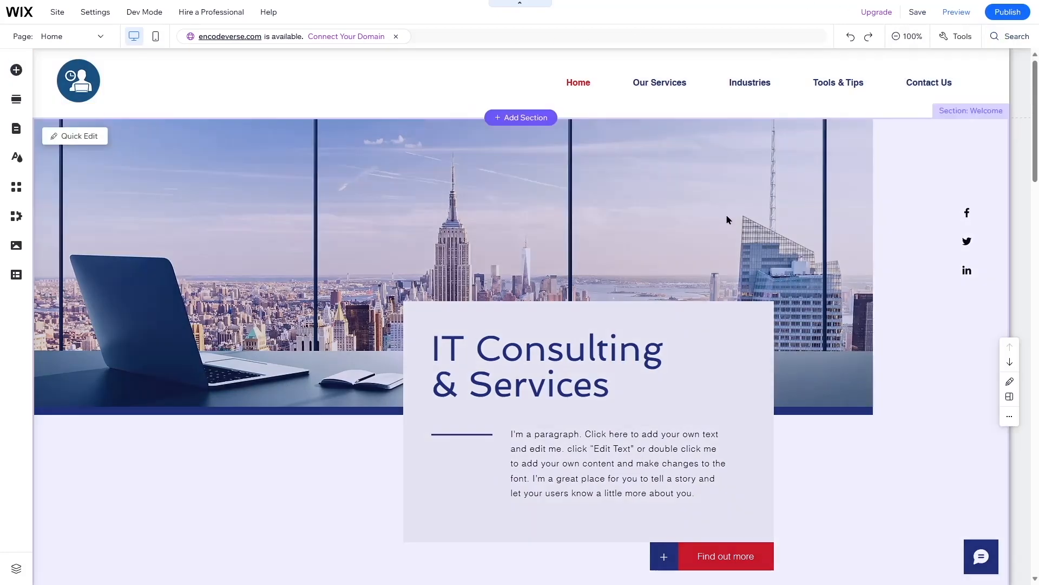
Review the Home page's sections from Welcome through Services towards Testimonials, and return to the Welcome section
click(726, 216)
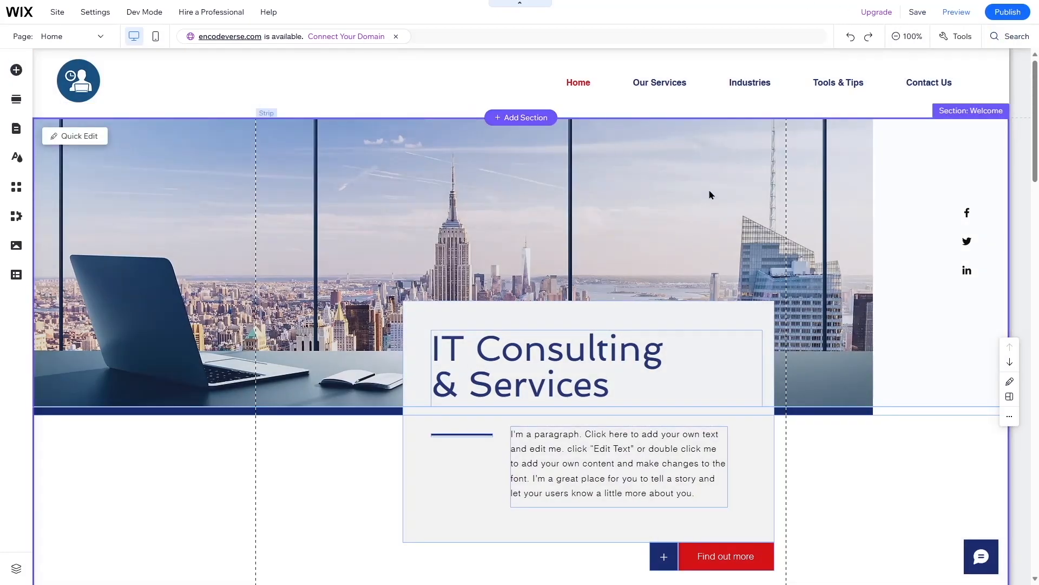
scroll(615, 182, down, 7)
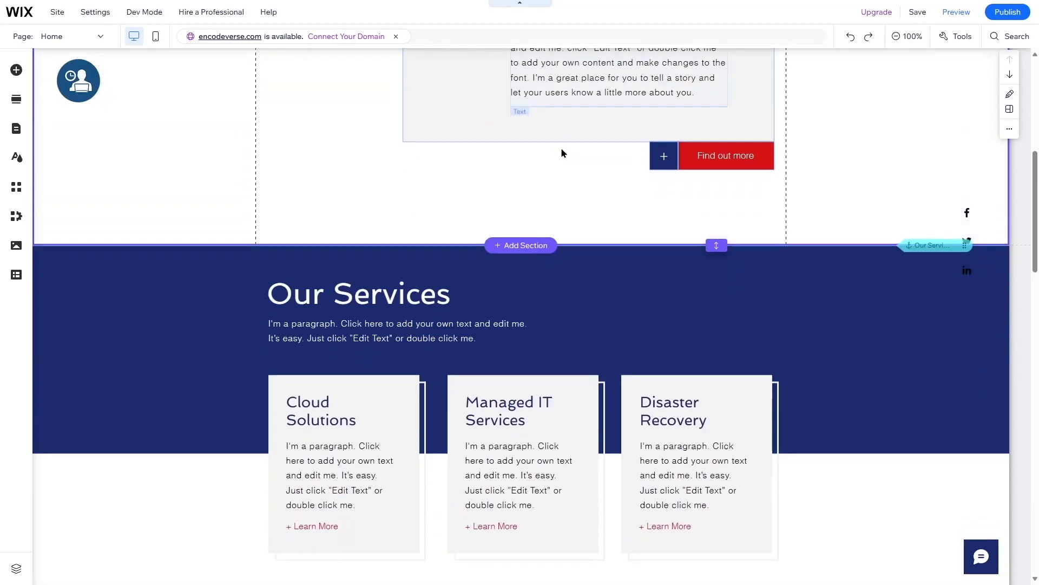
scroll(619, 331, down, 15)
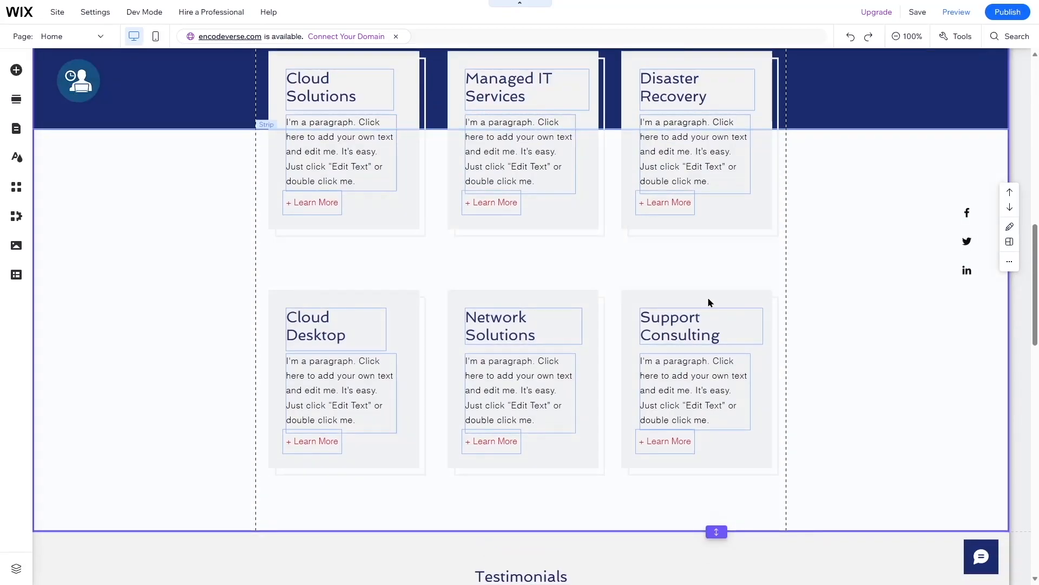
scroll(649, 228, down, 9)
scroll(630, 322, up, 20)
scroll(647, 339, up, 8)
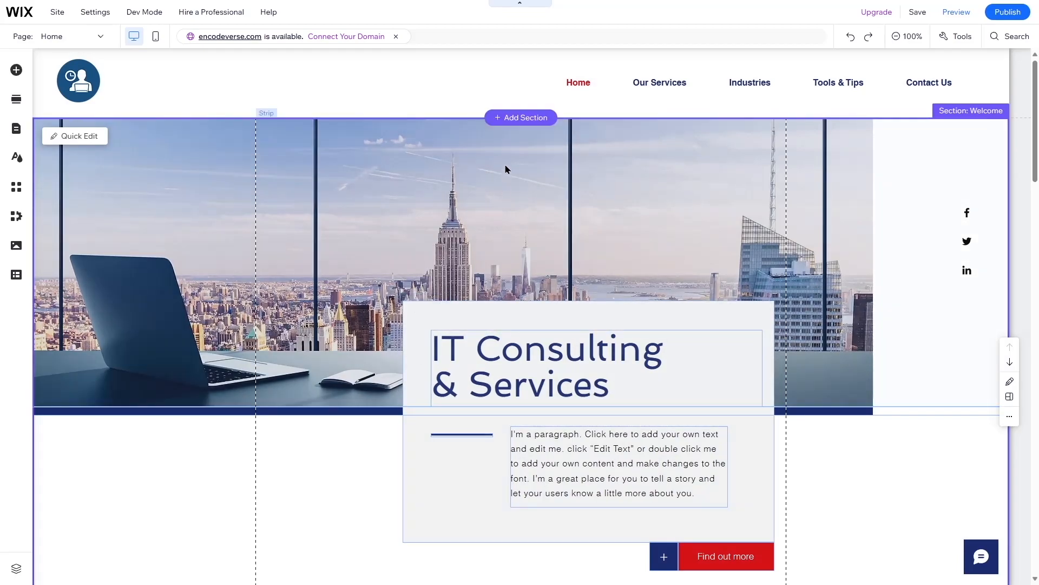
Look through the section templates and element categories that can be added, without adding any
click(776, 133)
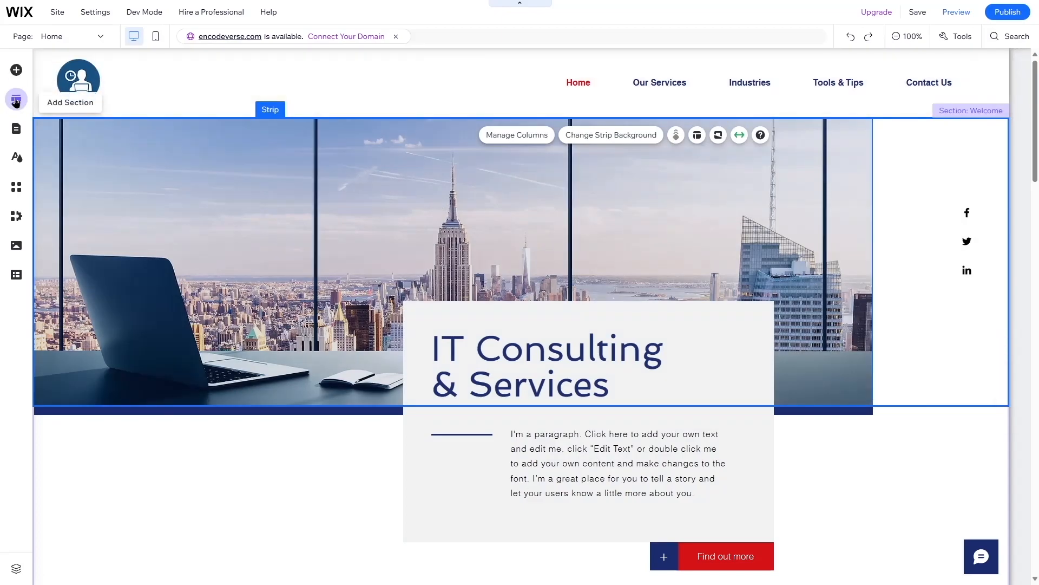
click(16, 100)
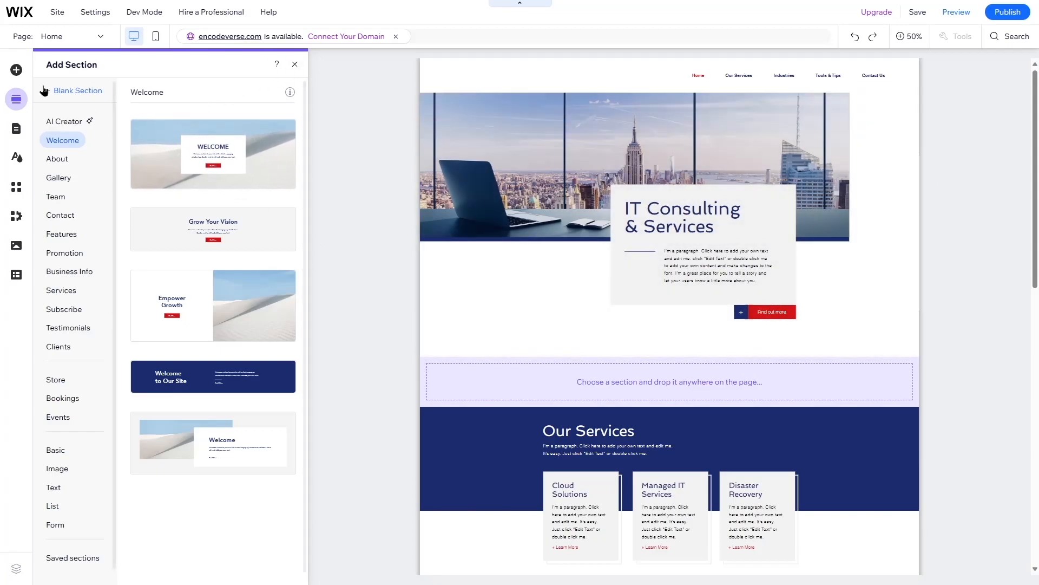
click(15, 72)
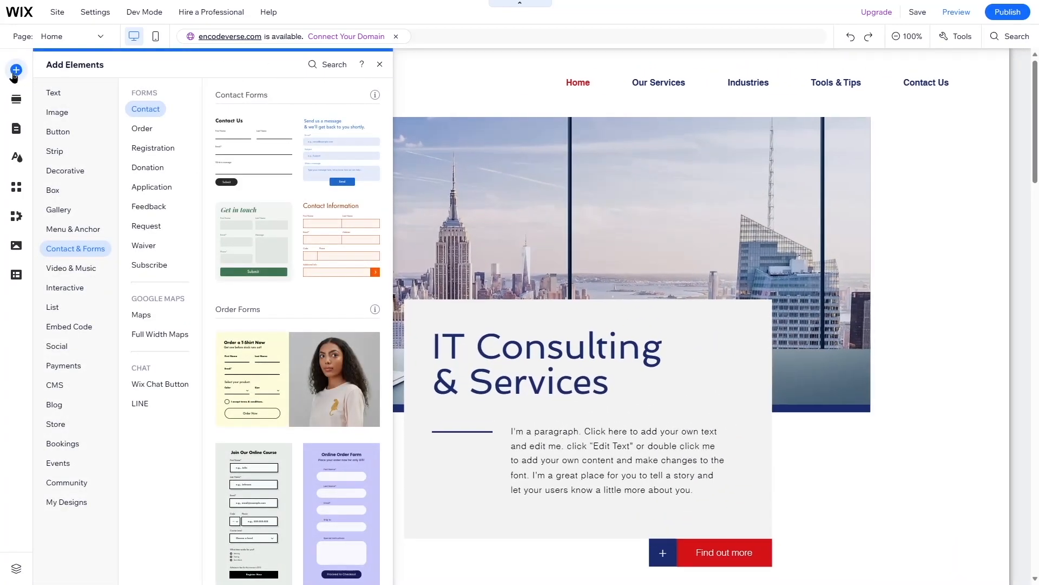
click(70, 136)
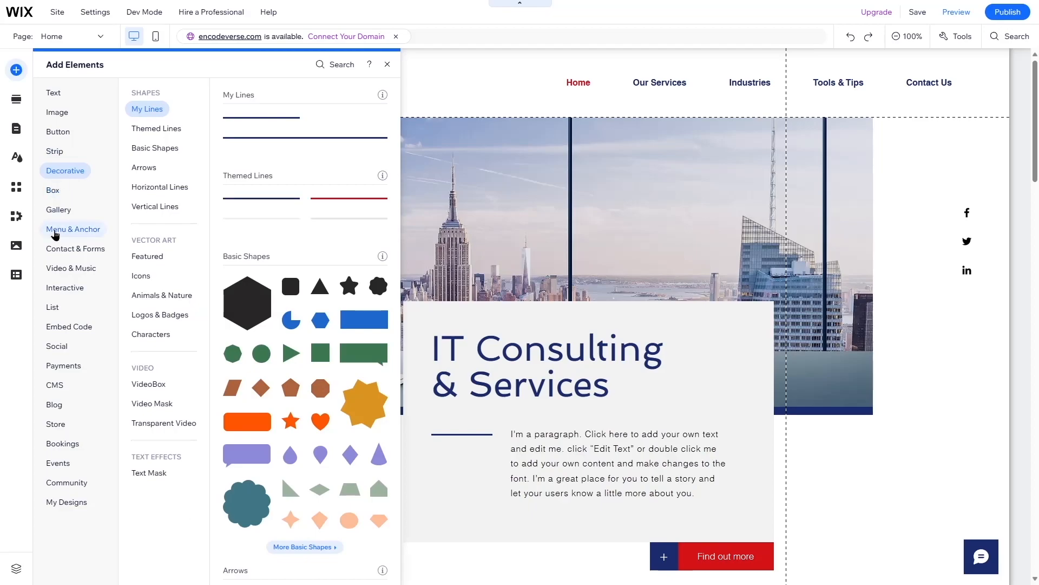
click(395, 66)
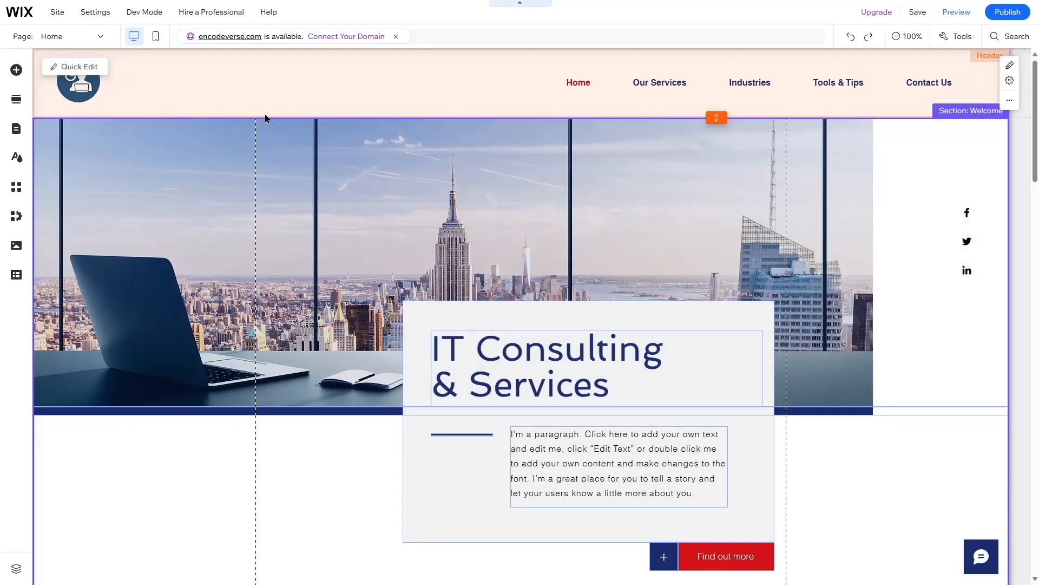
Examine how the Welcome section's strip is divided by selecting the strip, Column 1 and Column 2
click(265, 146)
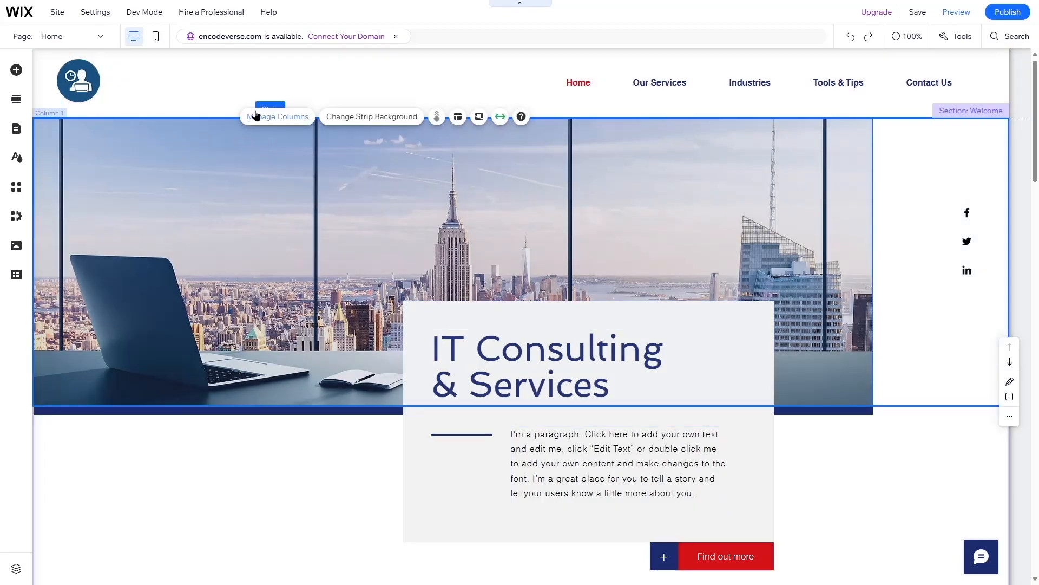
click(297, 176)
click(471, 230)
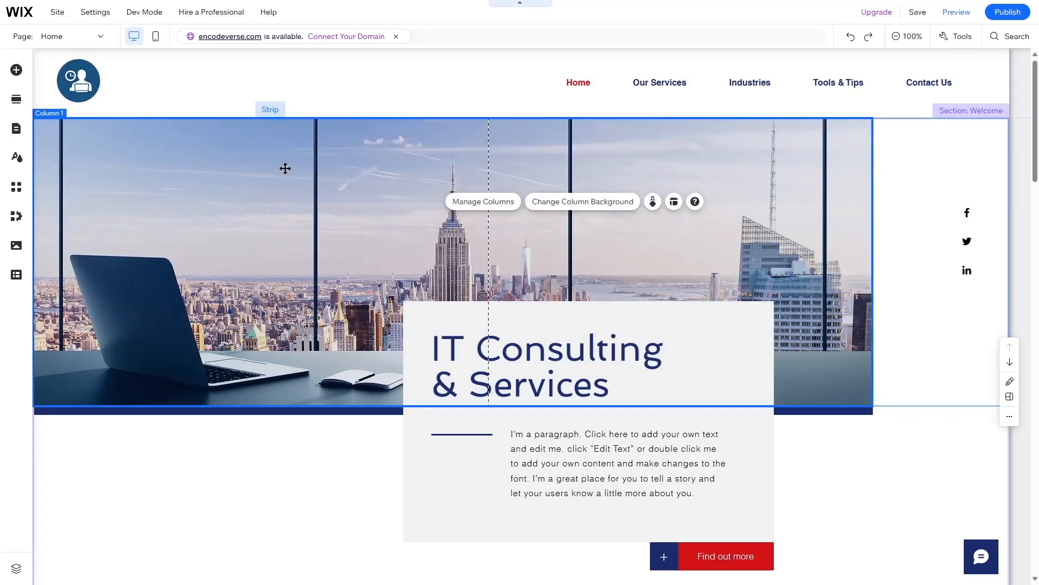
click(885, 190)
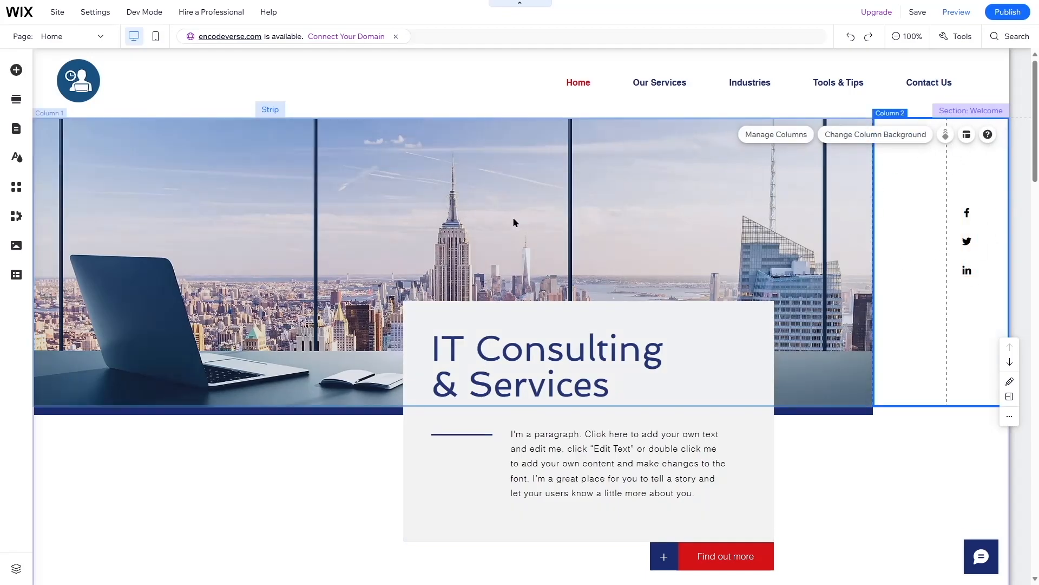
click(487, 220)
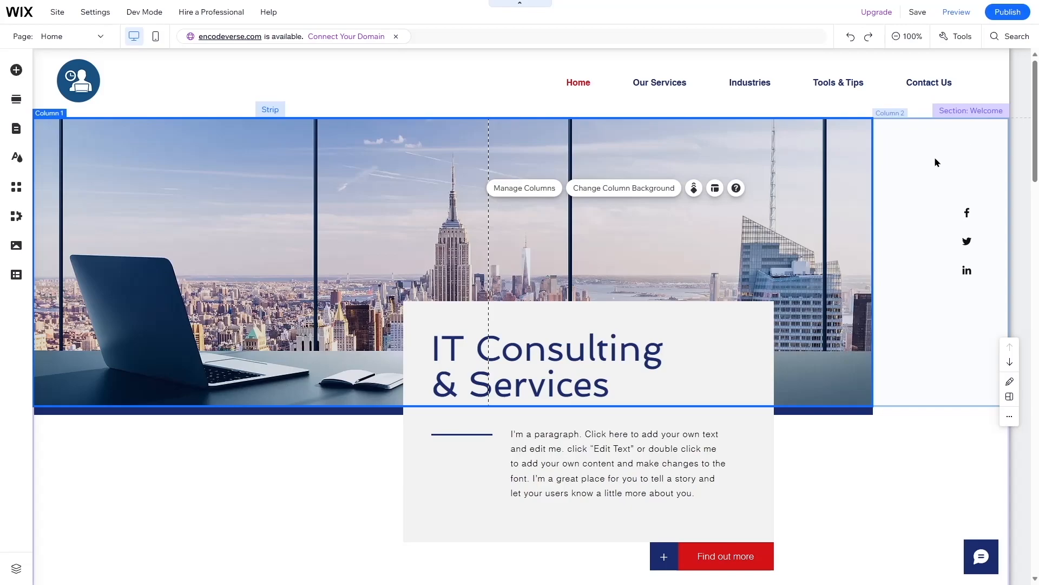
click(894, 130)
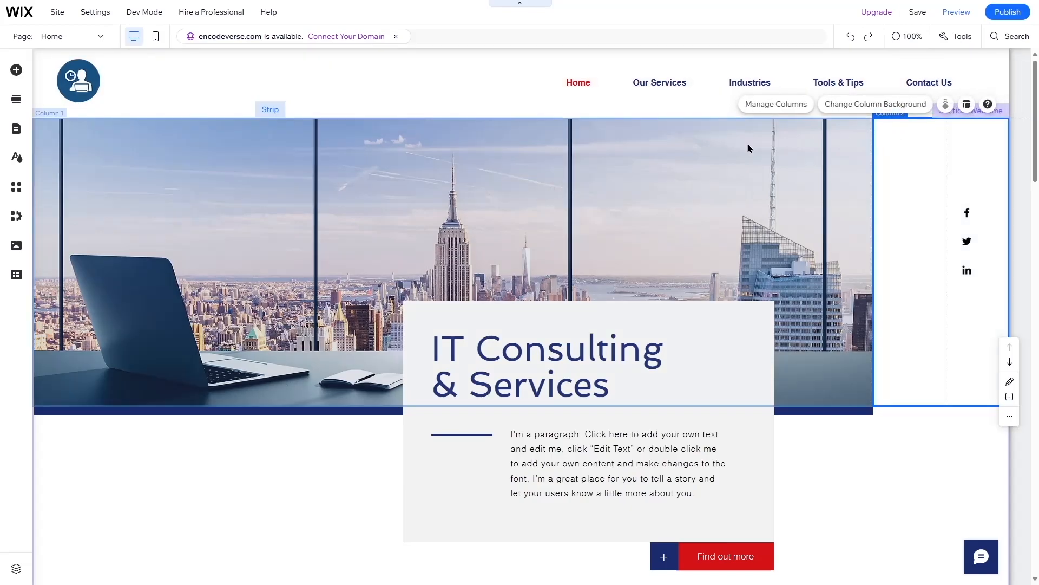
Inspect the Welcome section's building blocks: its background area, the heading text, the paragraph text and the image strip
scroll(670, 183, down, 2)
click(209, 420)
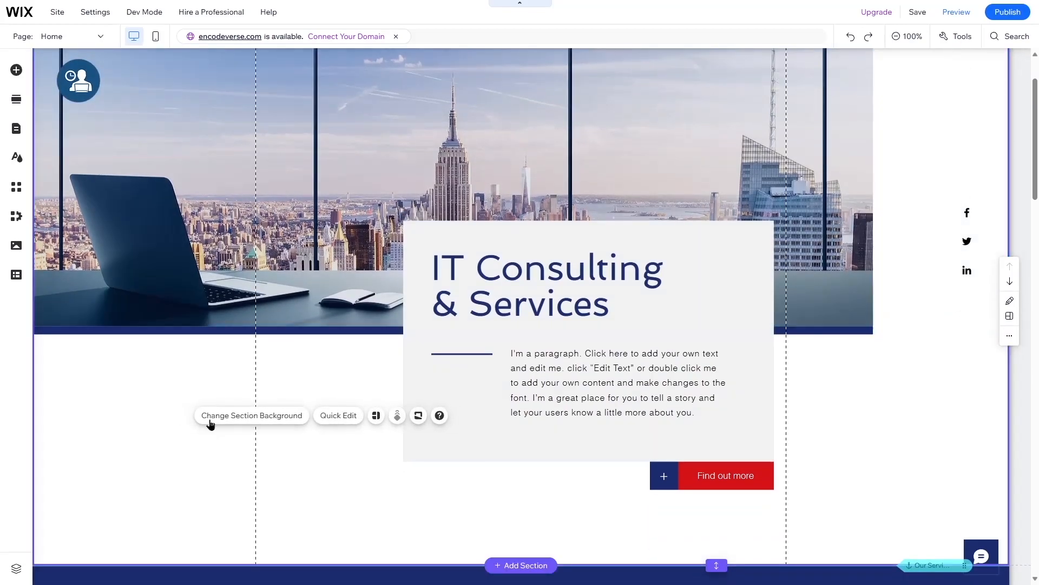
click(905, 372)
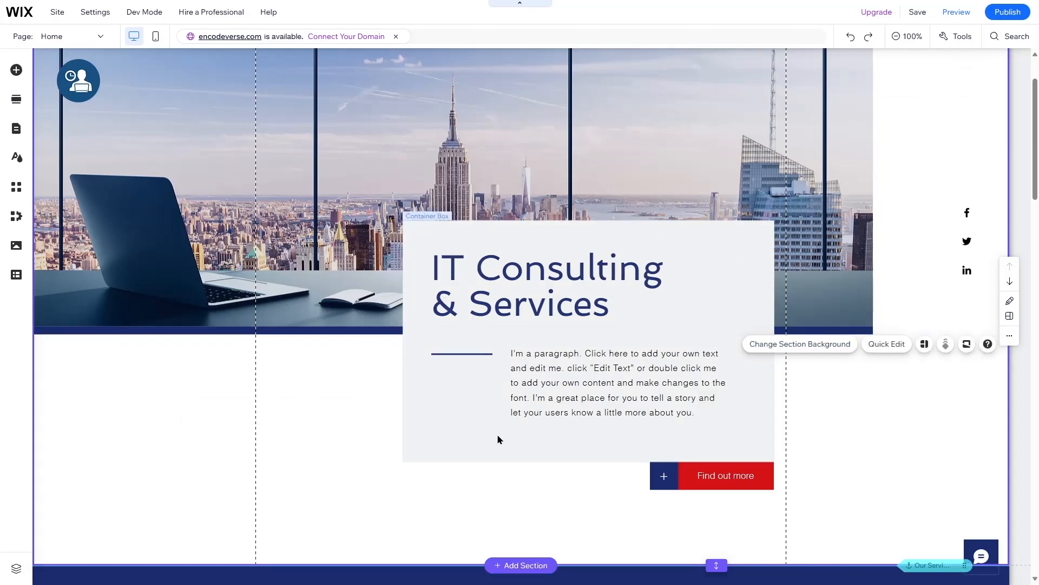
click(509, 276)
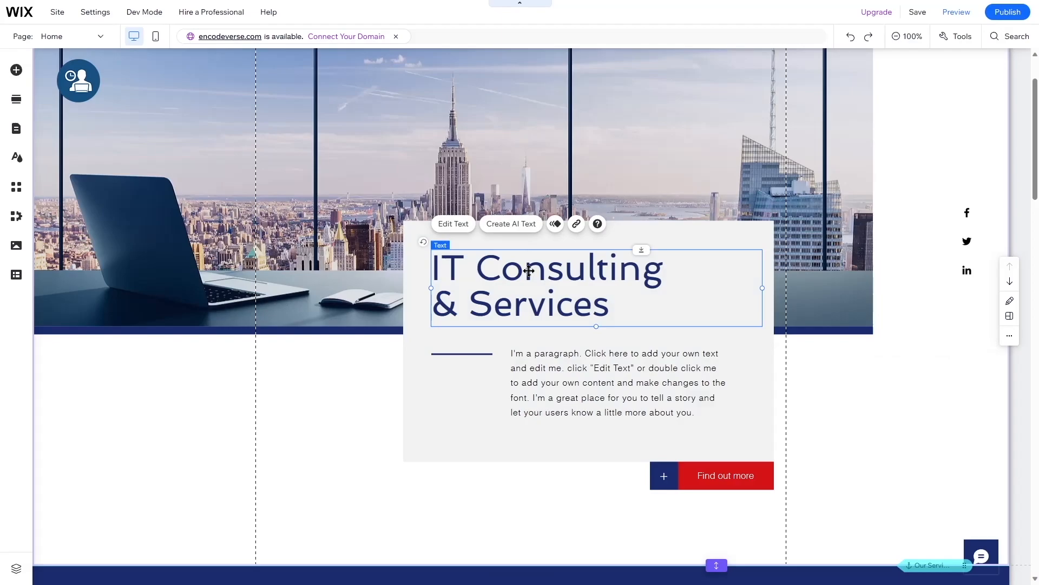
click(562, 357)
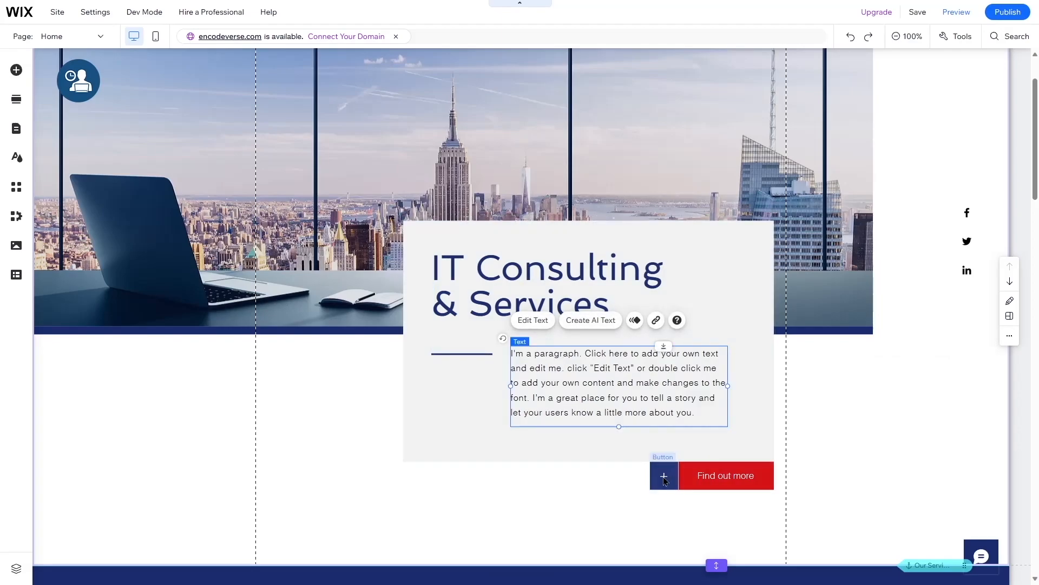
scroll(669, 475, up, 2)
click(557, 200)
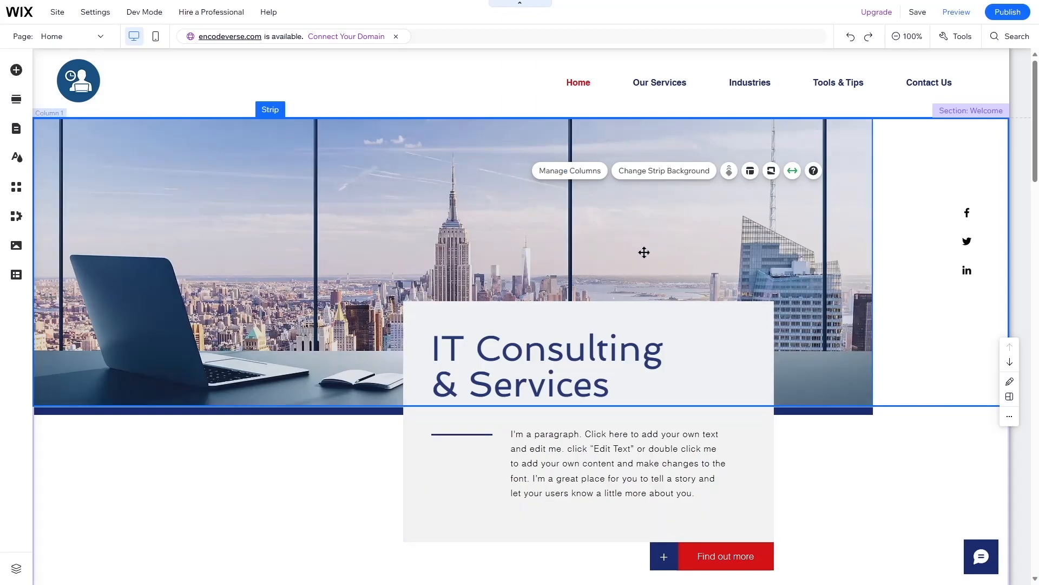
Show the Layers list, collapse its Welcome section and Footer groups, and keep the Page group expanded
click(957, 36)
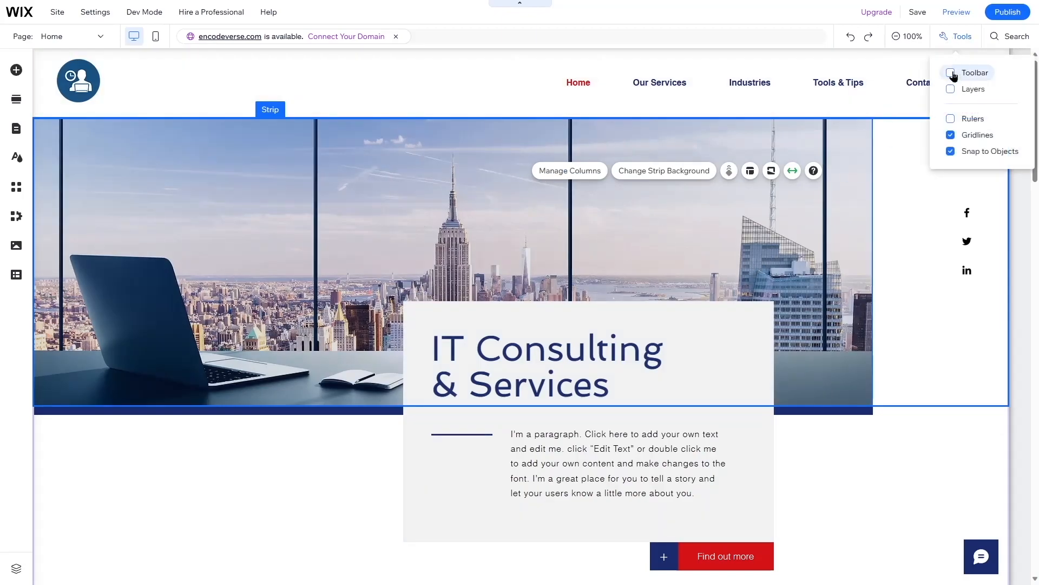
click(952, 92)
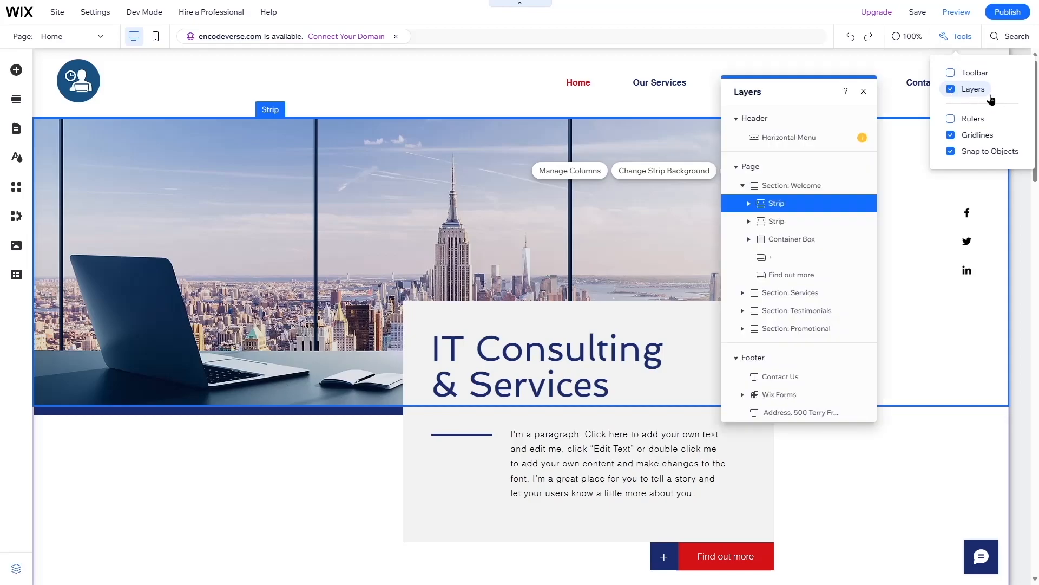
click(742, 185)
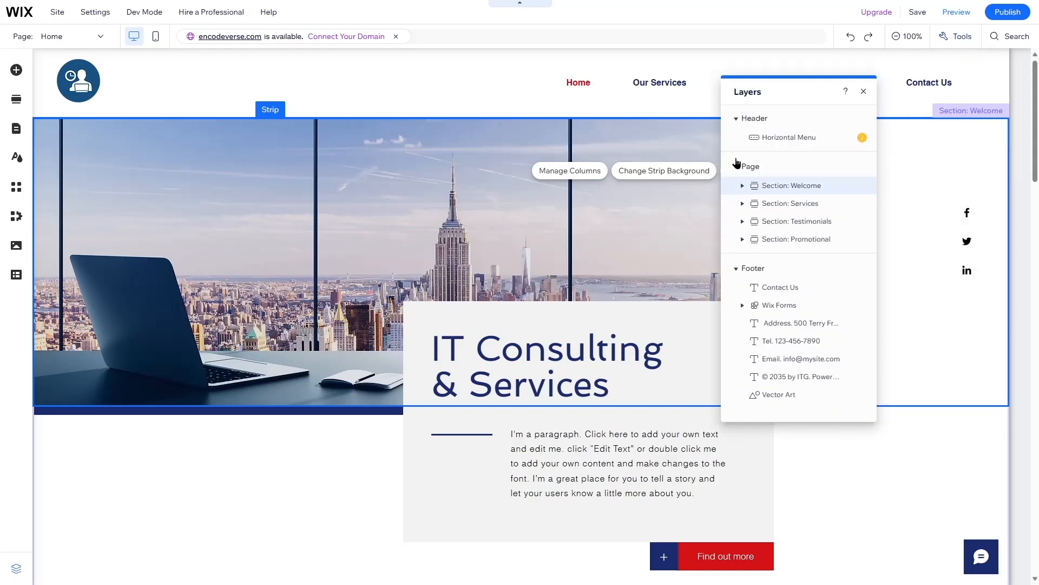
click(736, 166)
click(735, 197)
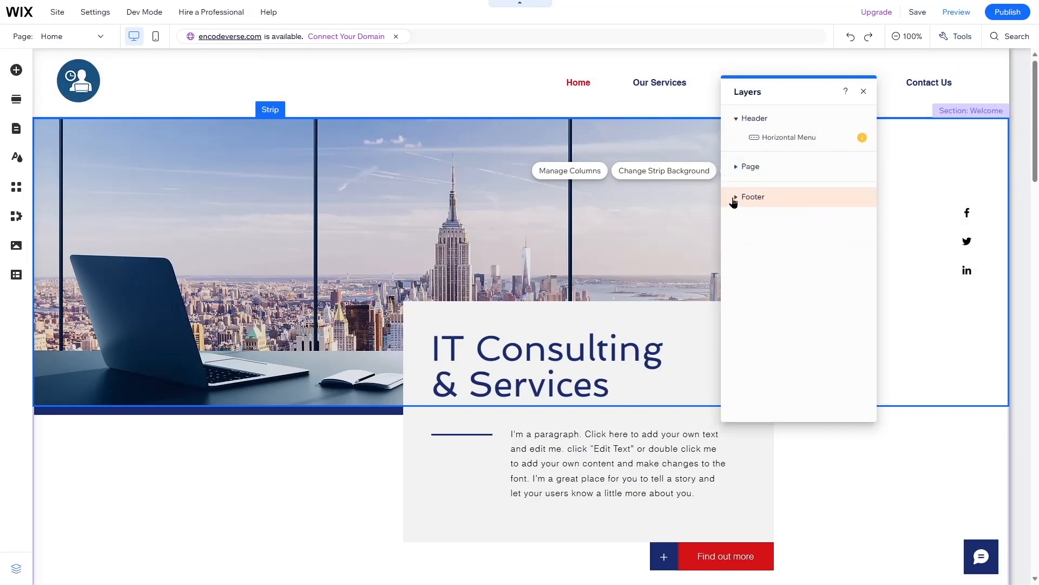
click(735, 167)
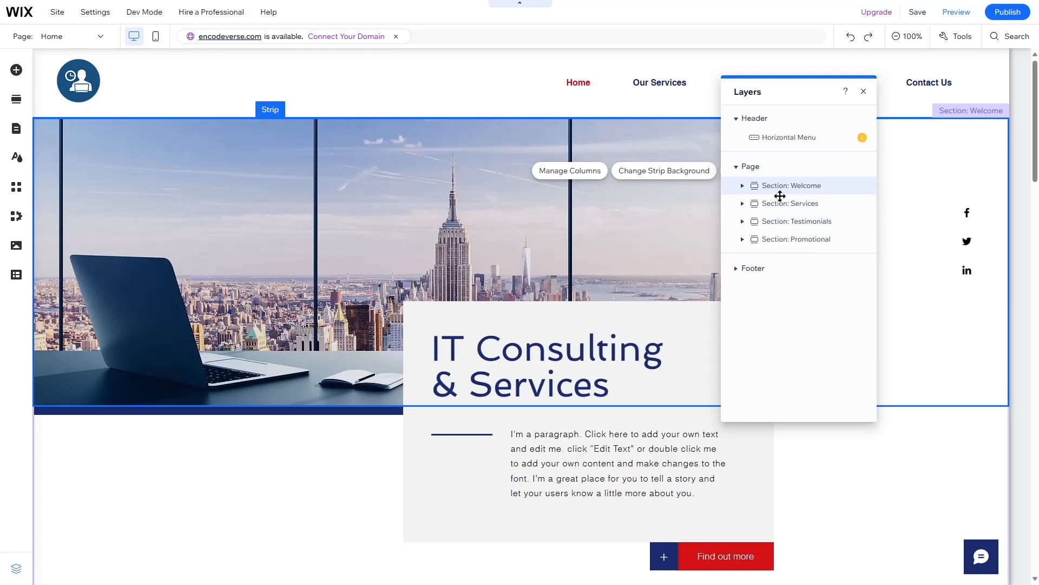
Locate the page's Services, Testimonials, Promotional and Welcome sections by selecting each one in the Layers list
click(760, 203)
click(769, 221)
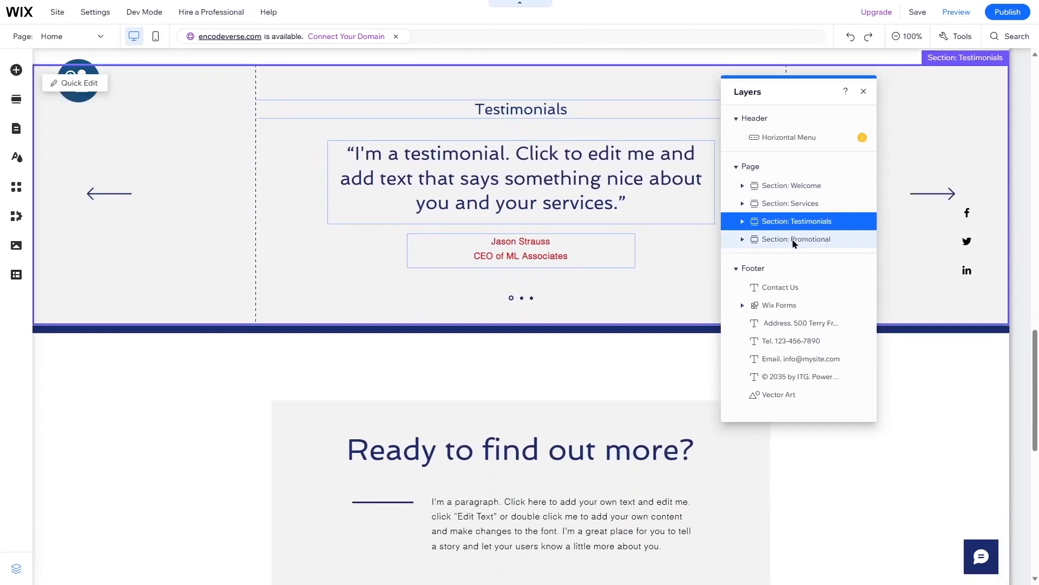
click(794, 240)
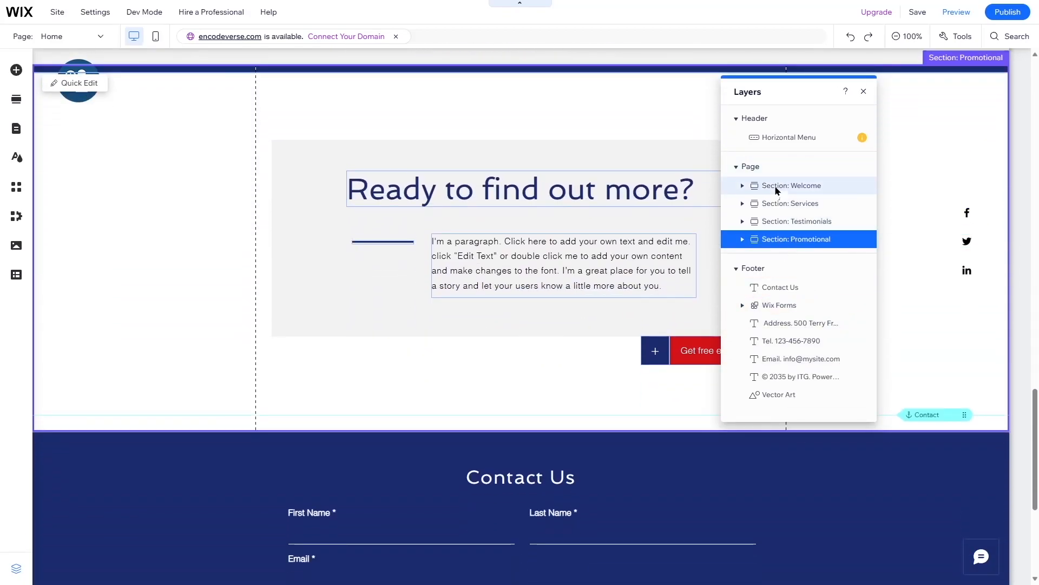
click(768, 187)
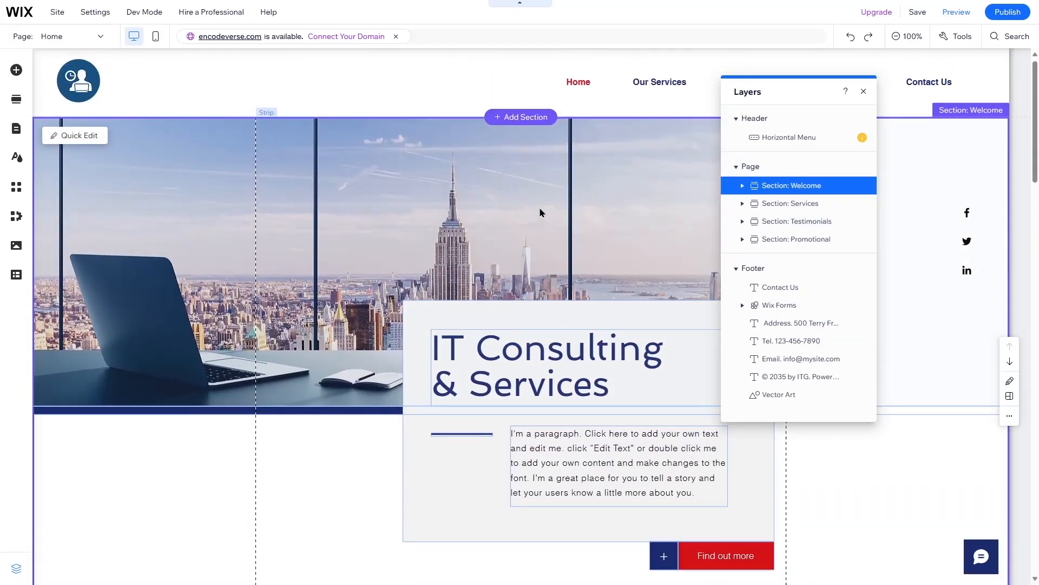
Expand the Welcome section and its first strip in Layers, and examine that strip's Column 1 and Column 2
click(743, 186)
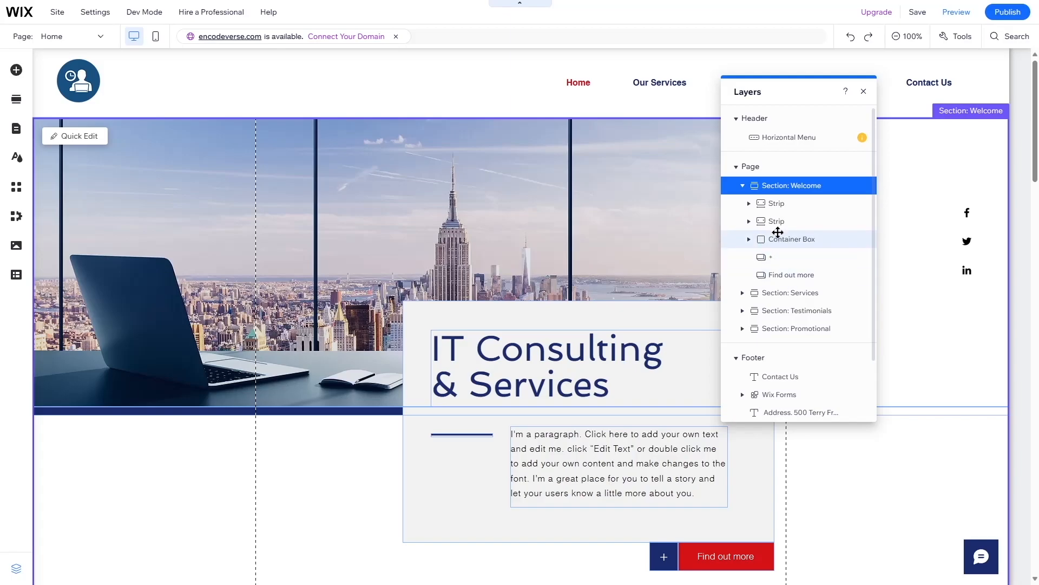
click(752, 205)
click(750, 204)
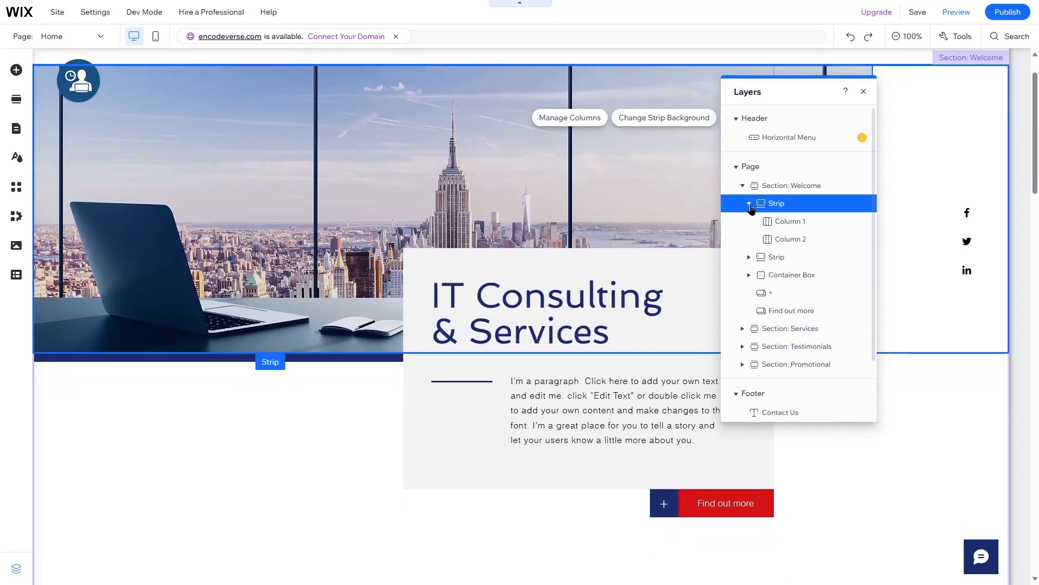
click(774, 221)
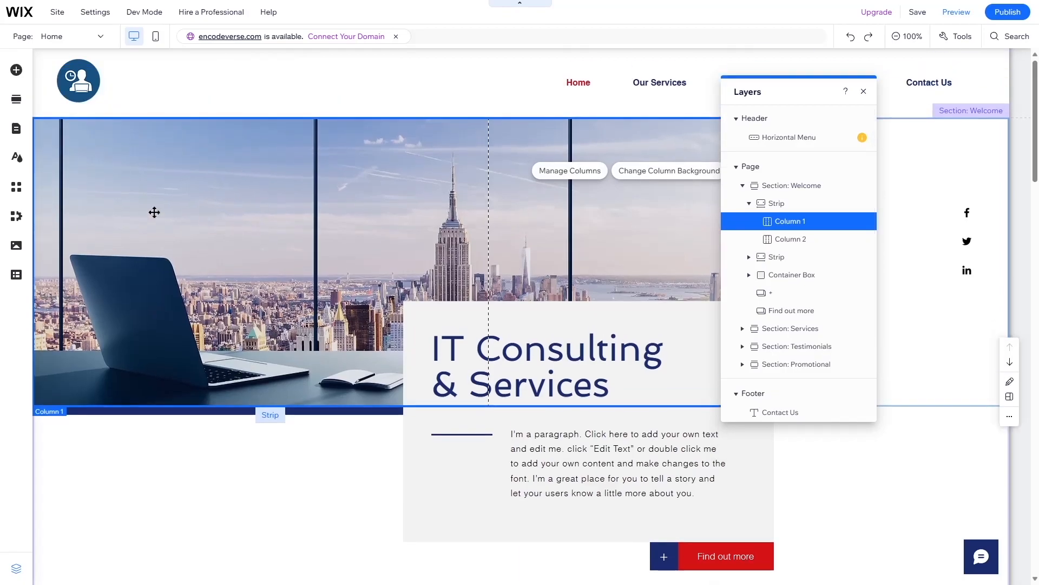
click(806, 239)
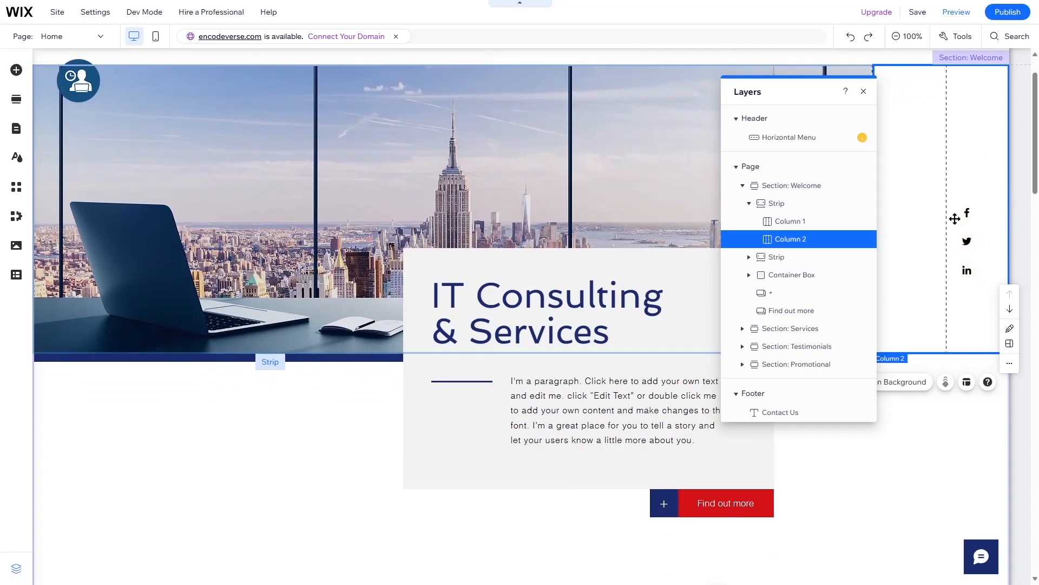
Examine Column 1 and Column 2 of the Welcome section's second strip, and collapse both strips in Layers
click(749, 204)
click(750, 221)
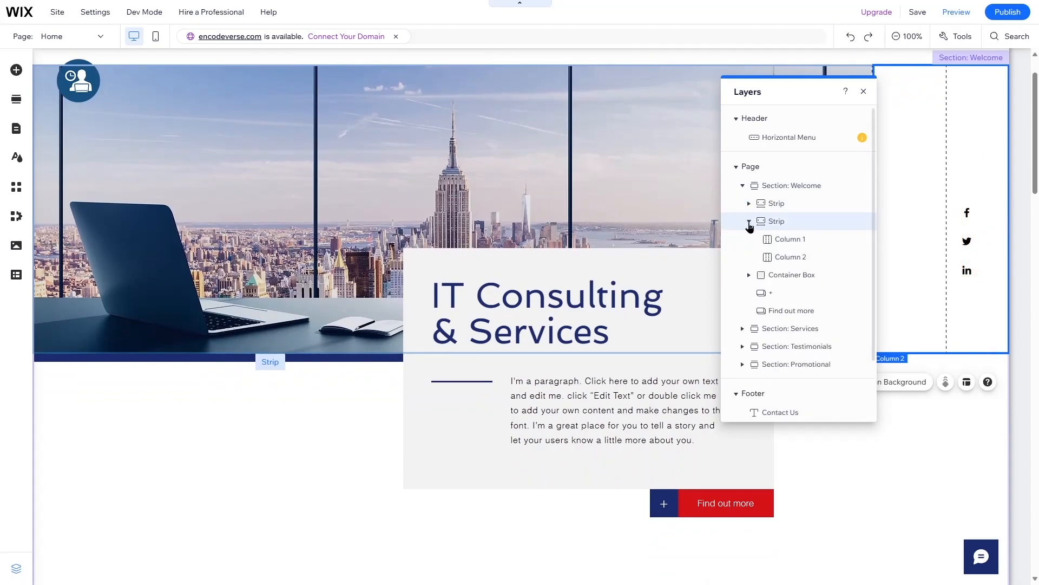
click(791, 239)
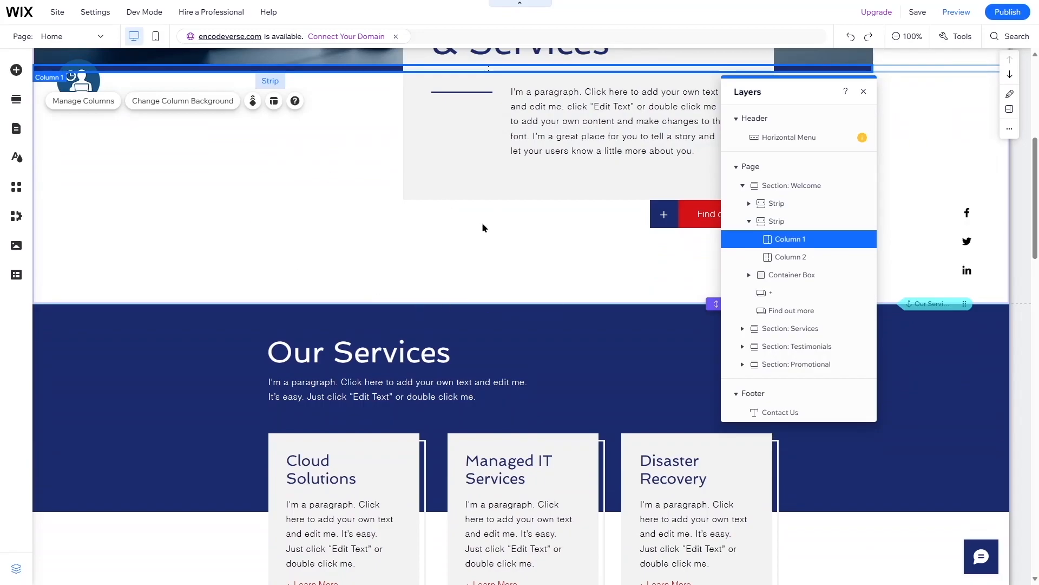
click(804, 258)
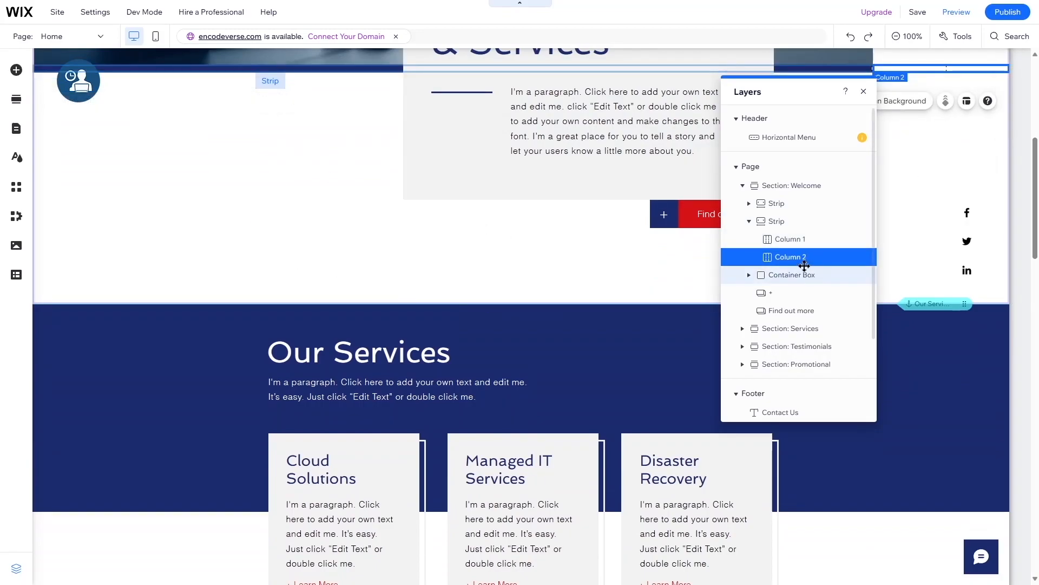
click(749, 221)
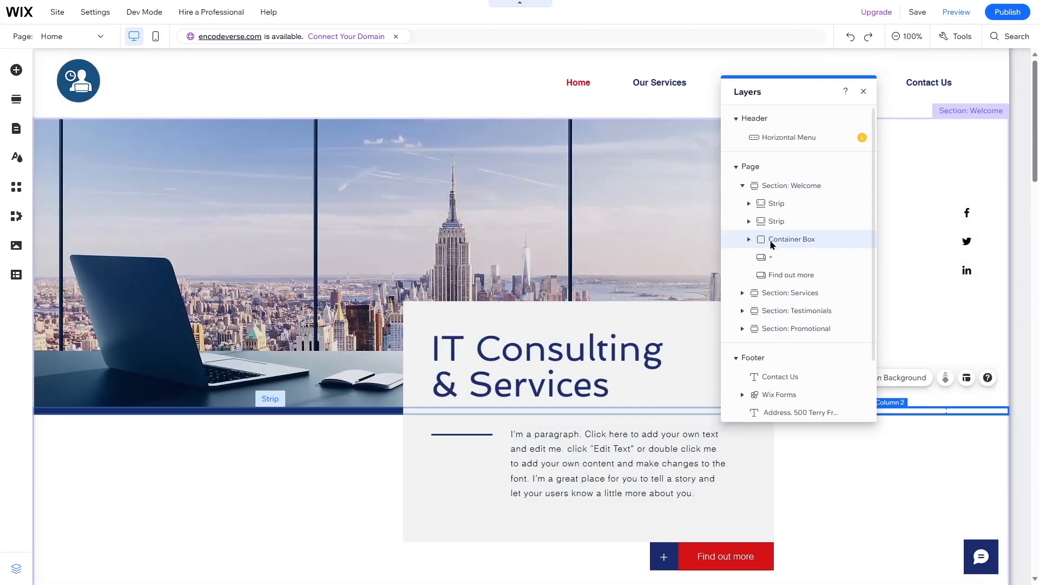
Inspect the Welcome section's Container Box with its contents and the two buttons beneath it, and close the Layers list
click(772, 241)
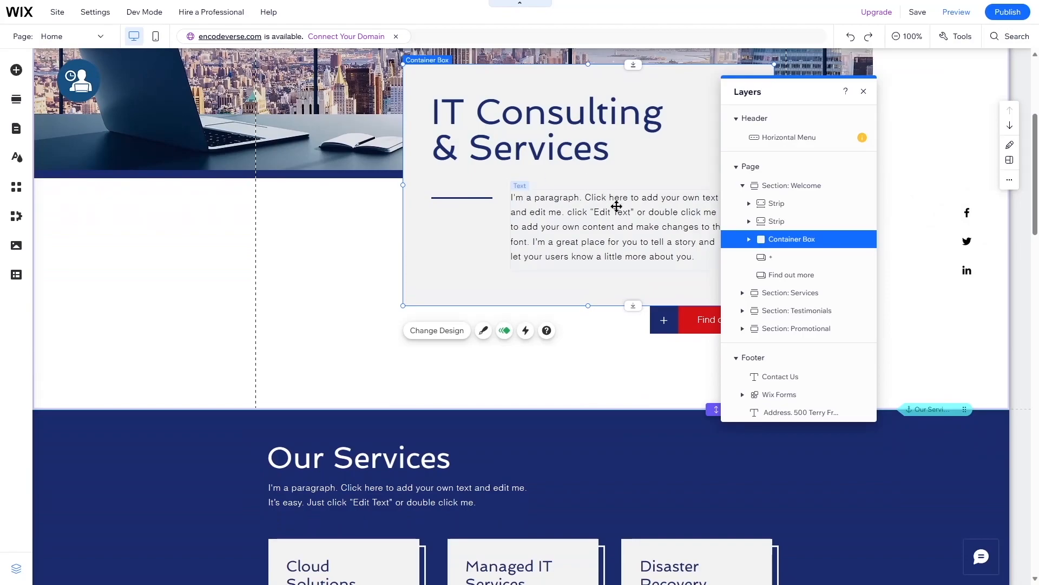
click(749, 240)
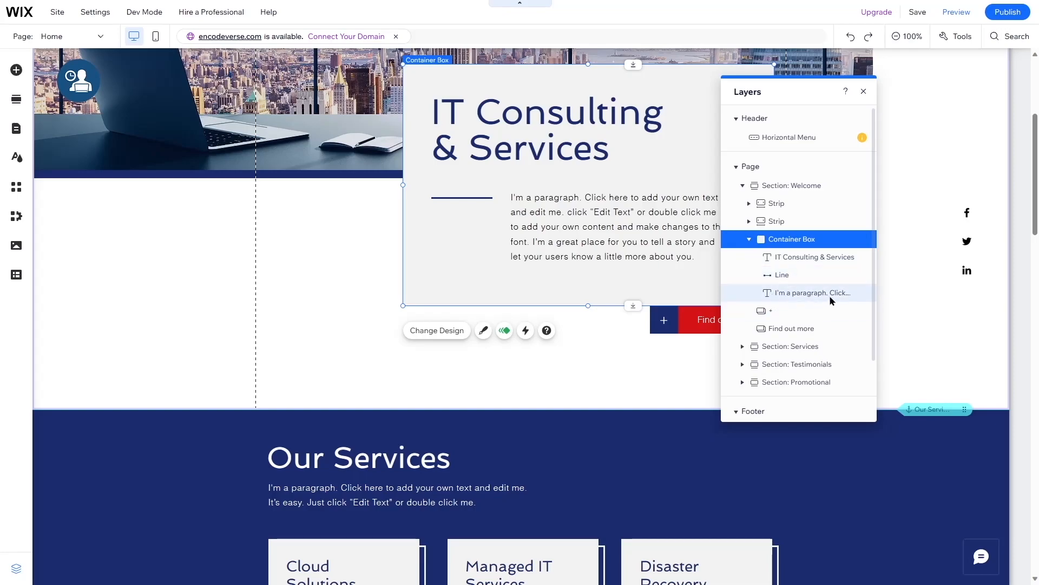
click(768, 310)
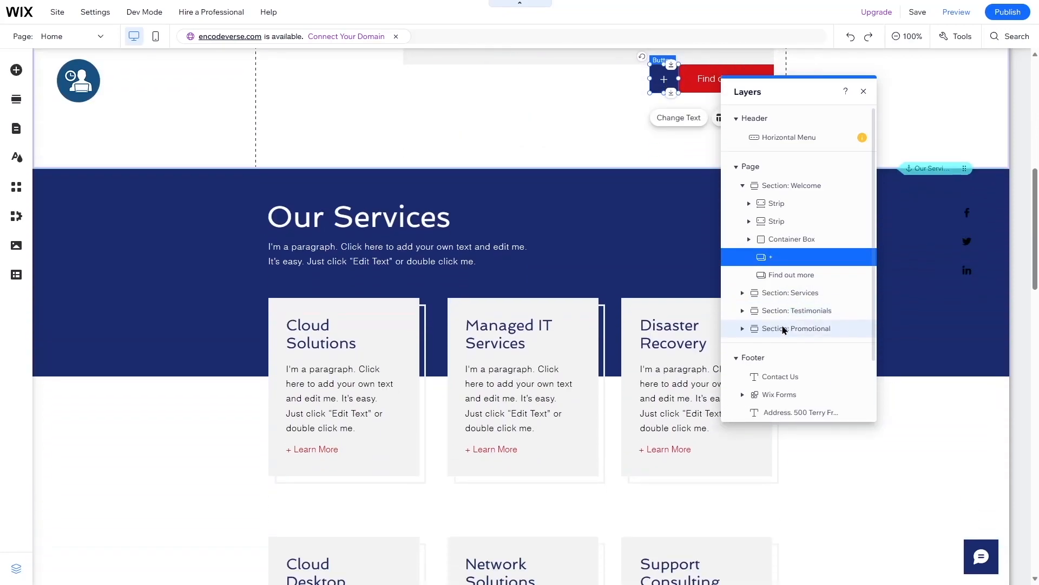
click(793, 275)
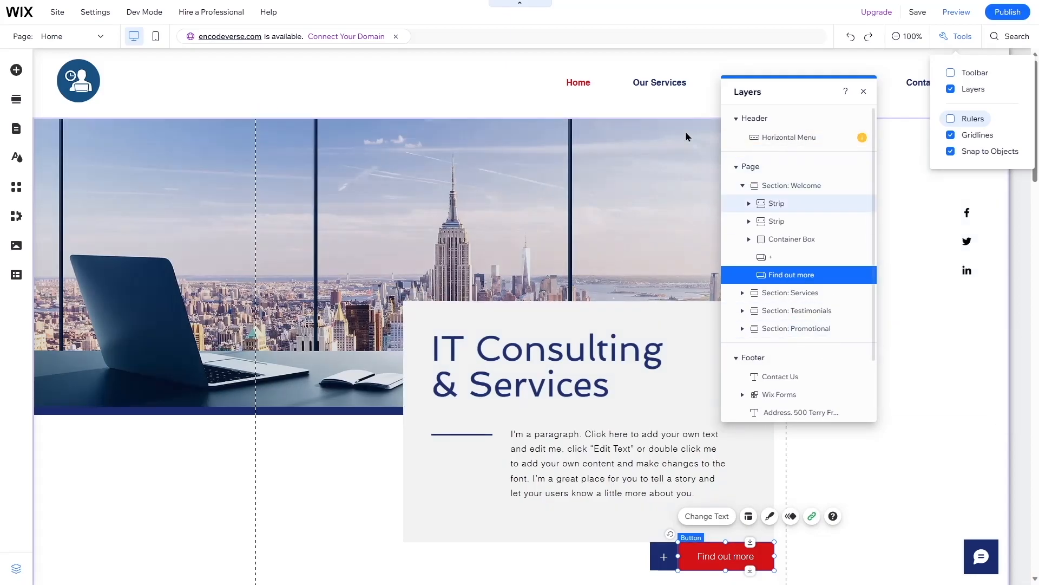
click(864, 92)
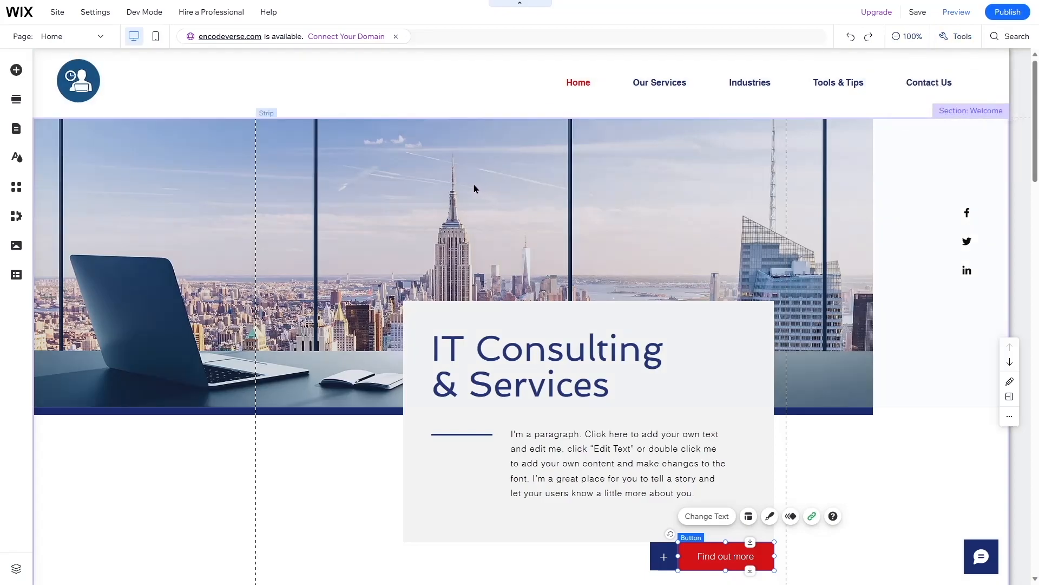
Select Column 1 of the Welcome section's image strip, open its background options and browse the suggested backgrounds
click(185, 219)
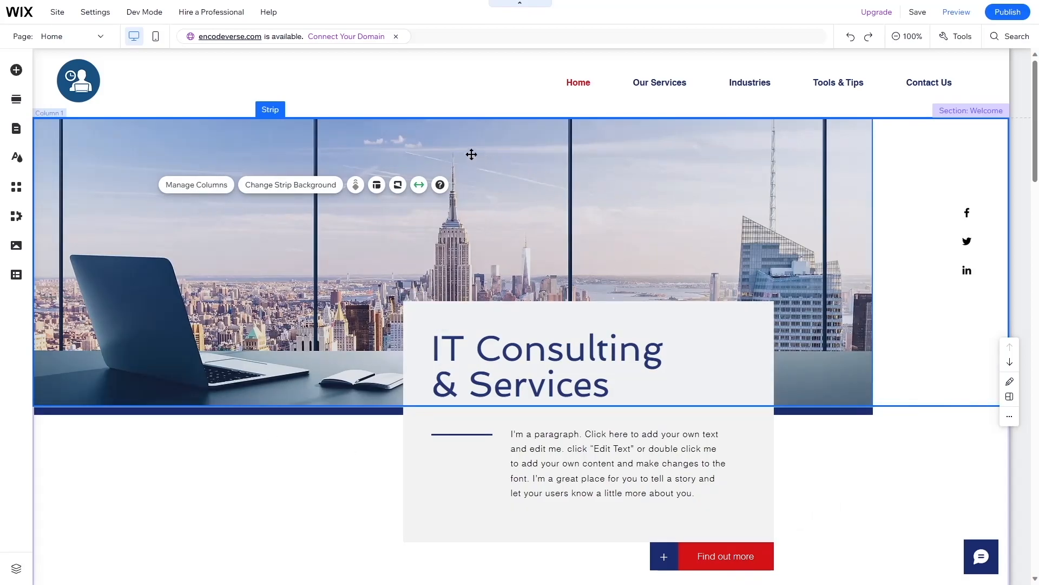
click(311, 205)
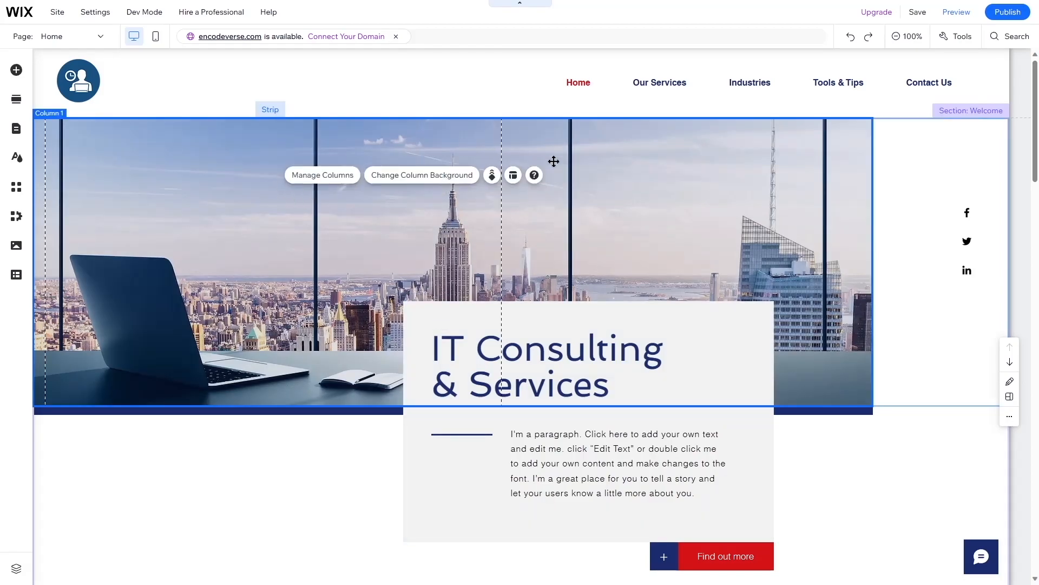
click(673, 179)
click(129, 186)
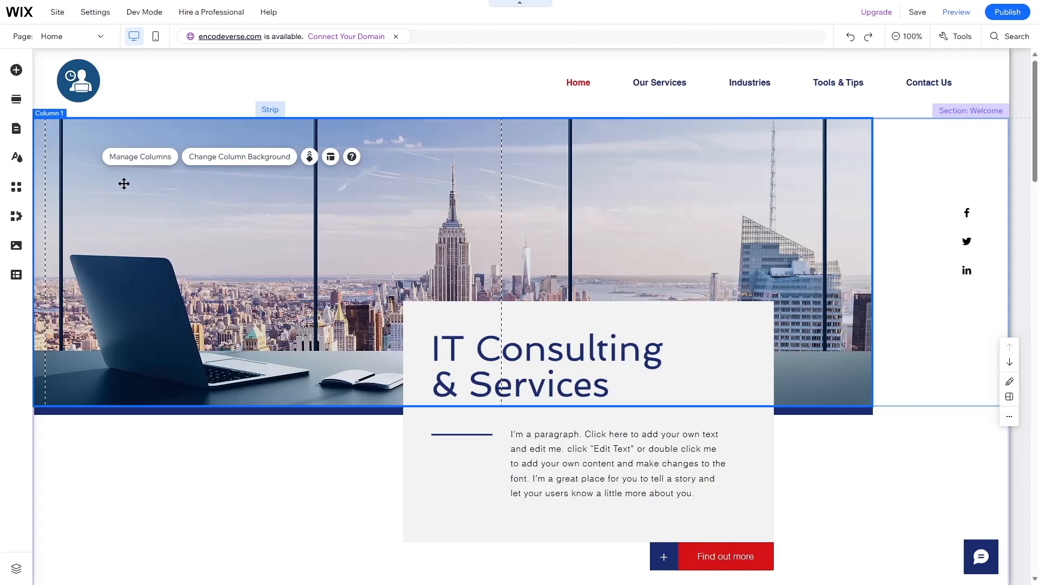
click(99, 157)
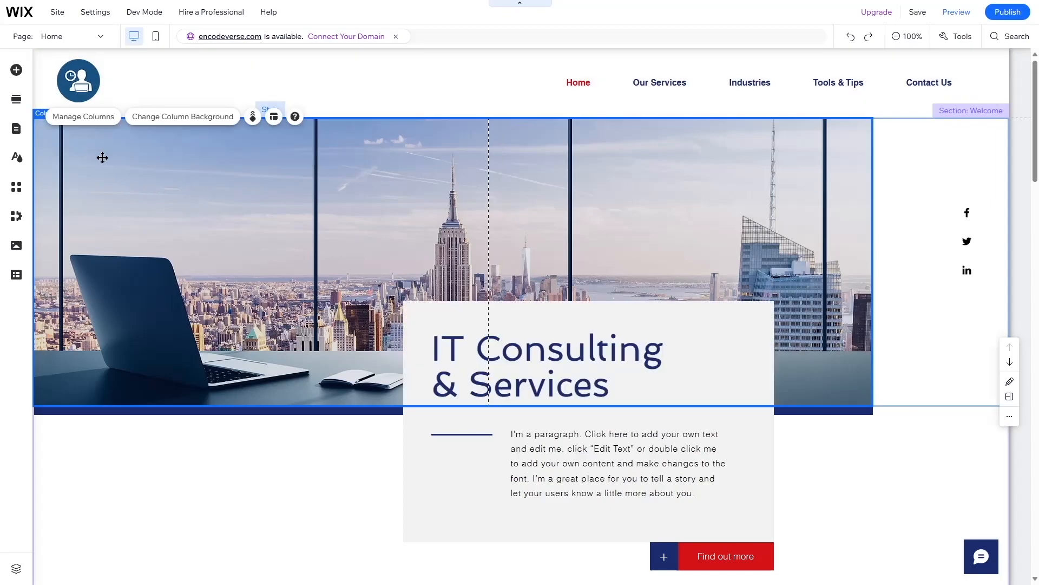
click(231, 127)
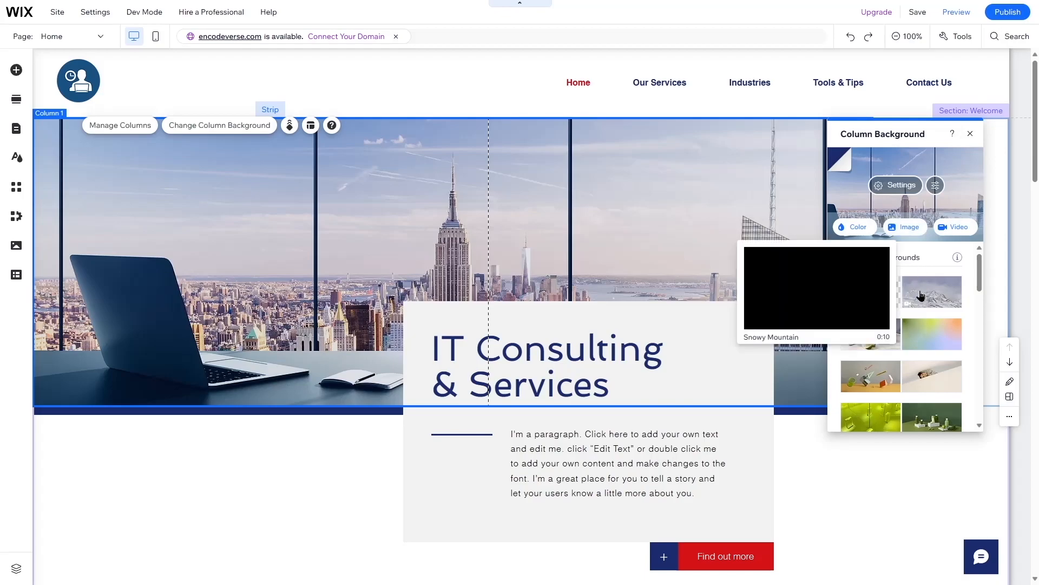
scroll(923, 296, down, 3)
scroll(921, 341, down, 2)
scroll(911, 342, up, 5)
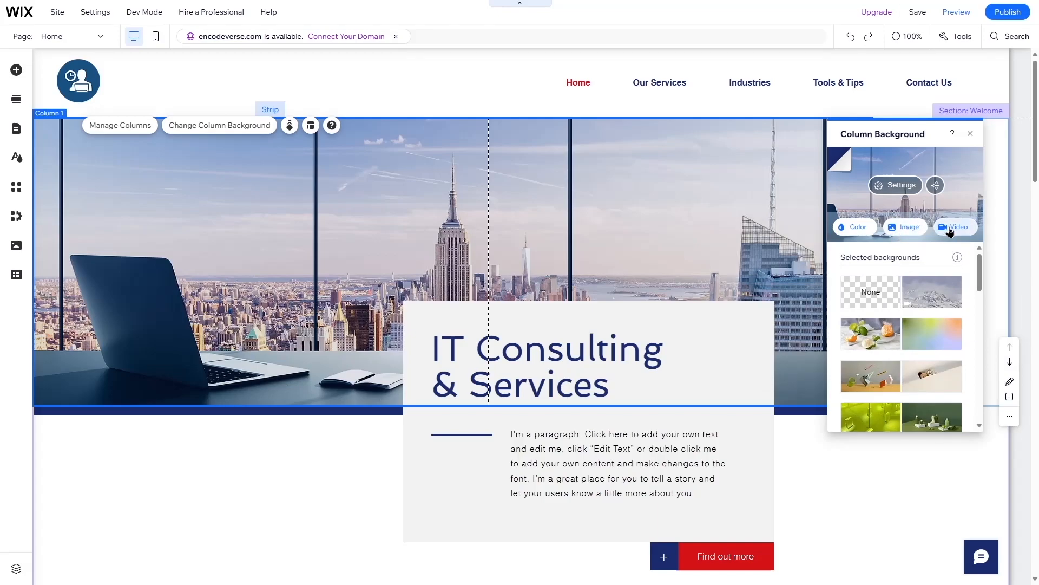
Replace Column 1's background with the image Blog5.jpg from Site Files and close the background options
click(910, 228)
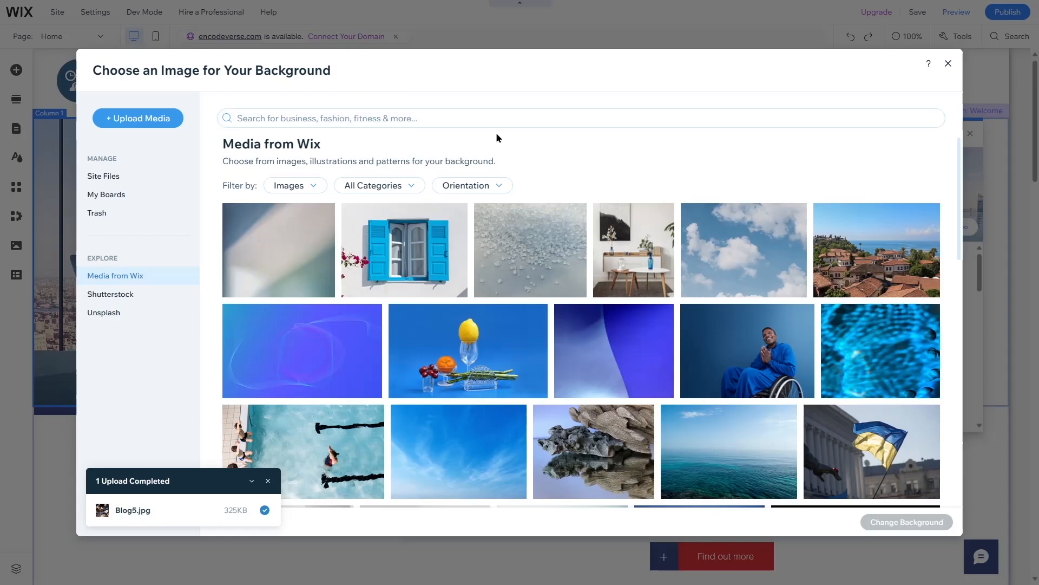
click(107, 177)
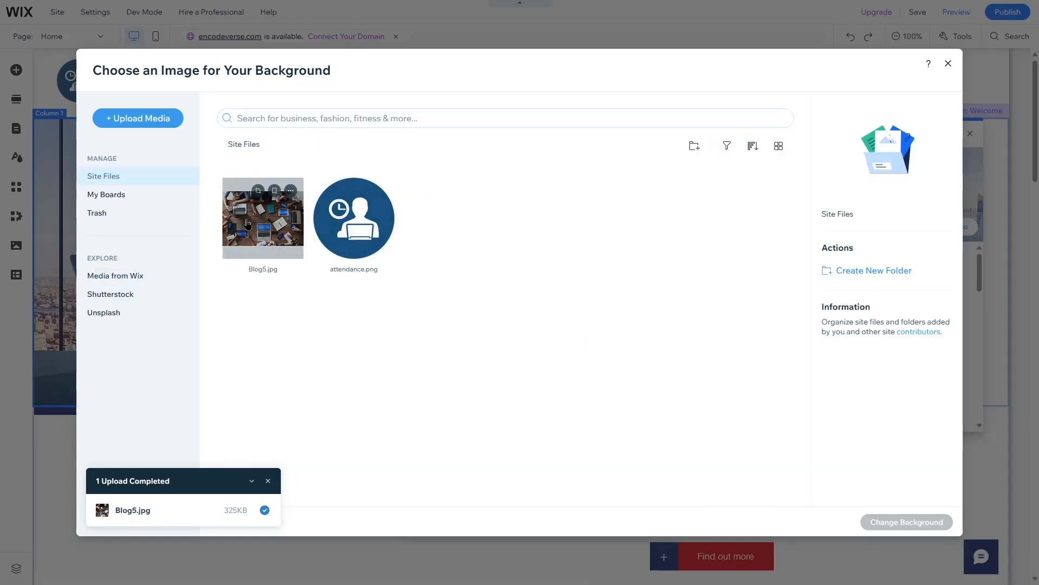
click(249, 226)
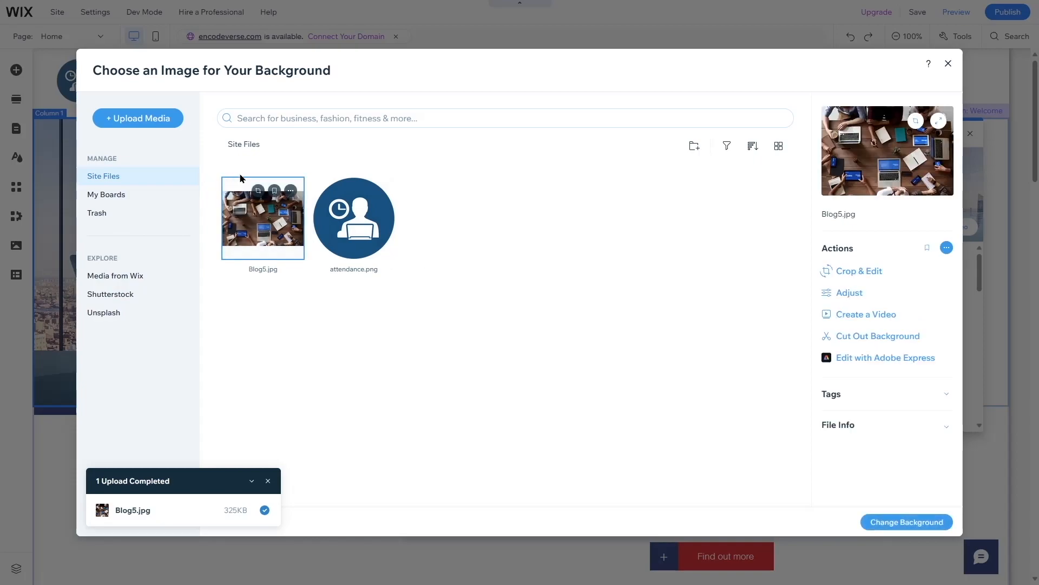
click(916, 521)
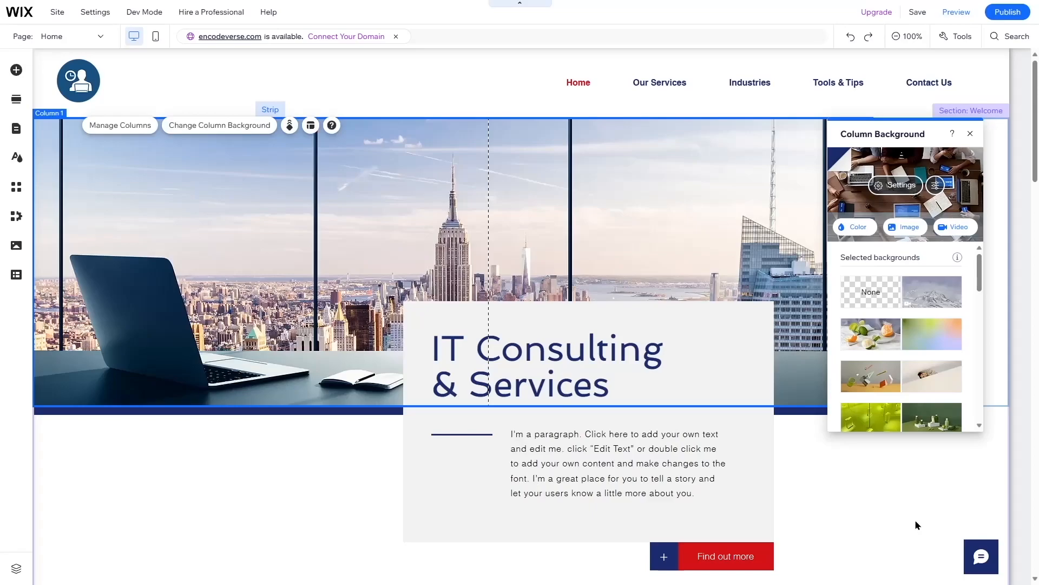
click(970, 133)
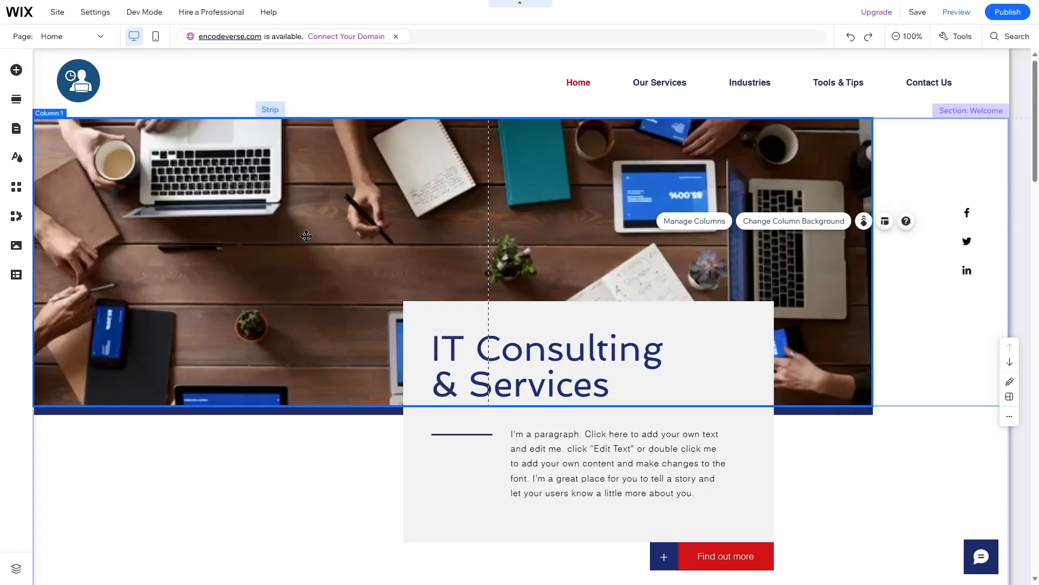
Open the image settings of Column 1's background and try the opacity control, leaving the image opacity at 100%
click(772, 142)
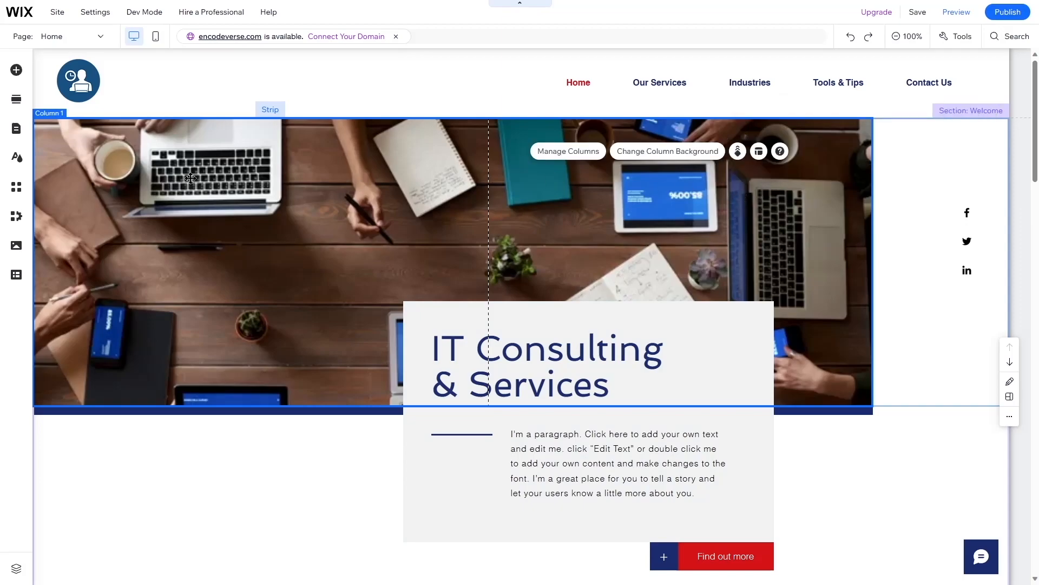
click(312, 150)
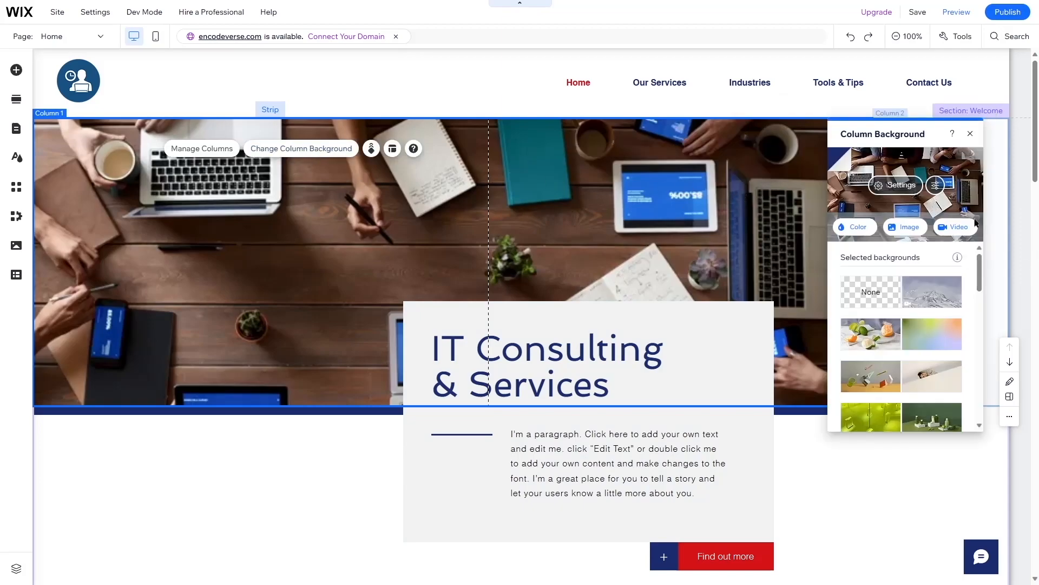
click(890, 186)
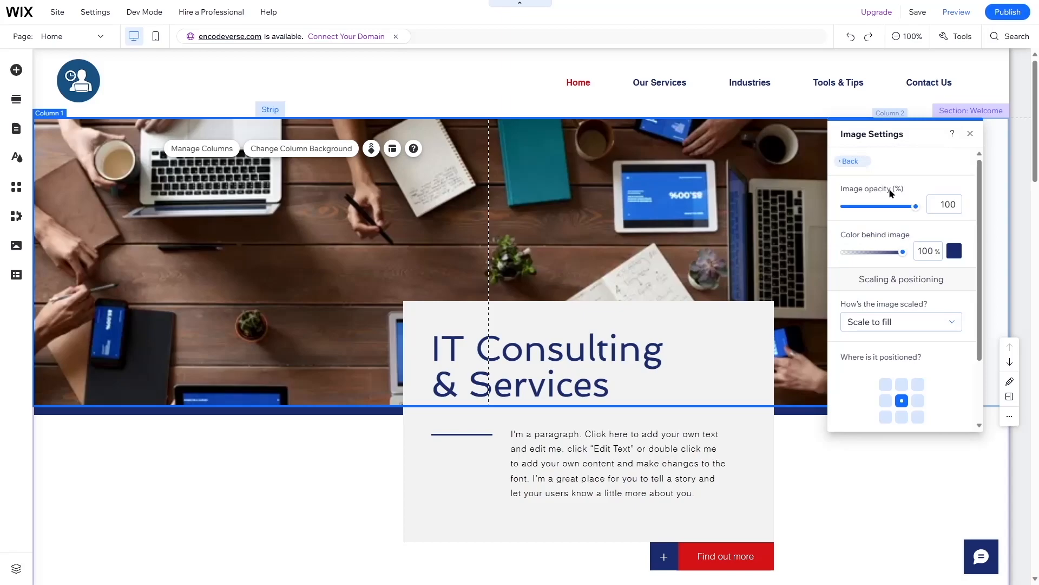
mouse_move(916, 208)
mouse_down()
mouse_move(877, 209)
mouse_move(911, 212)
mouse_up()
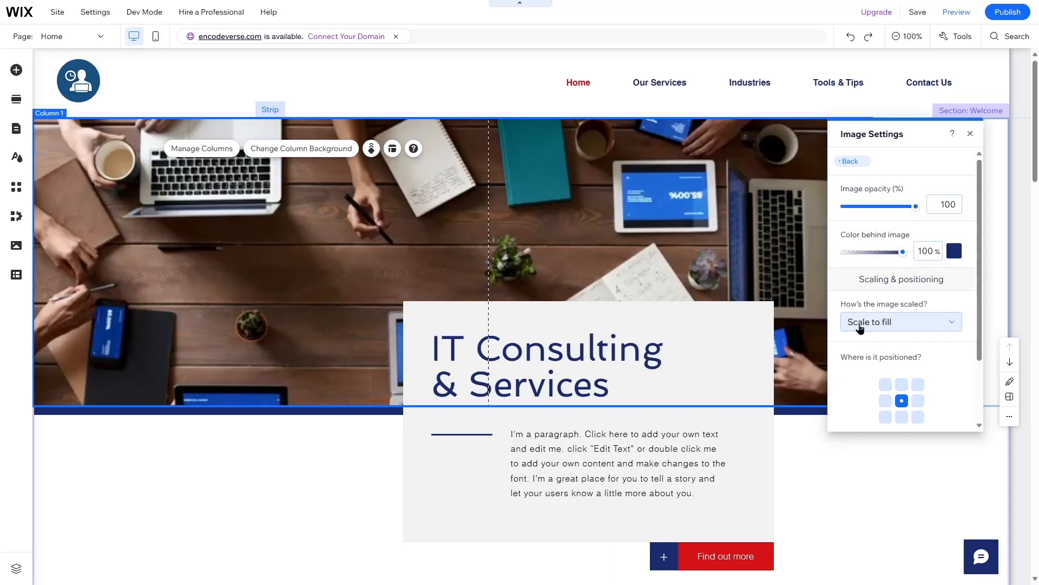
Try the Tile scaling on Column 1's background image and switch it back to Scale to fill
click(901, 324)
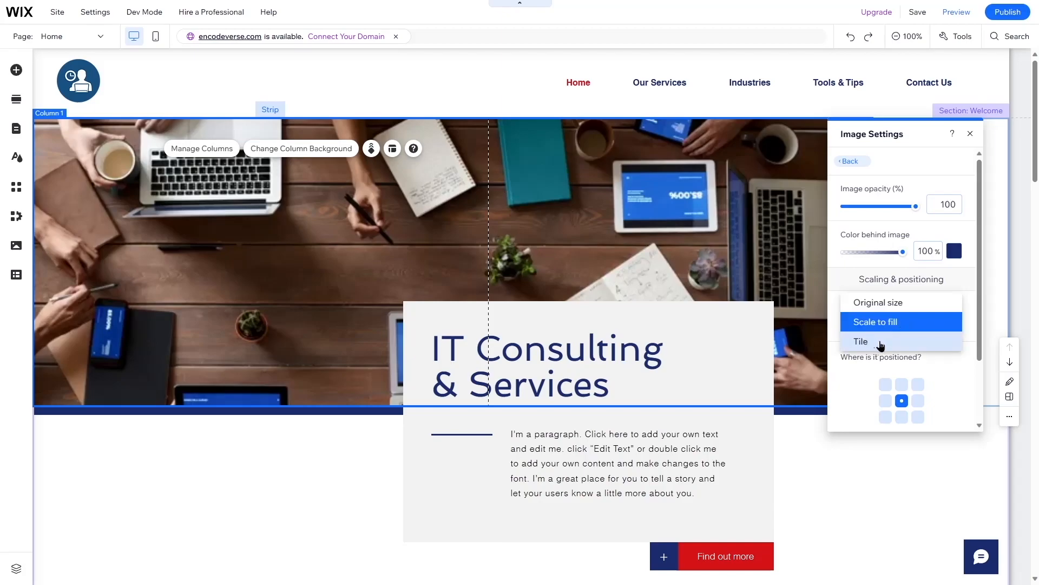
click(862, 342)
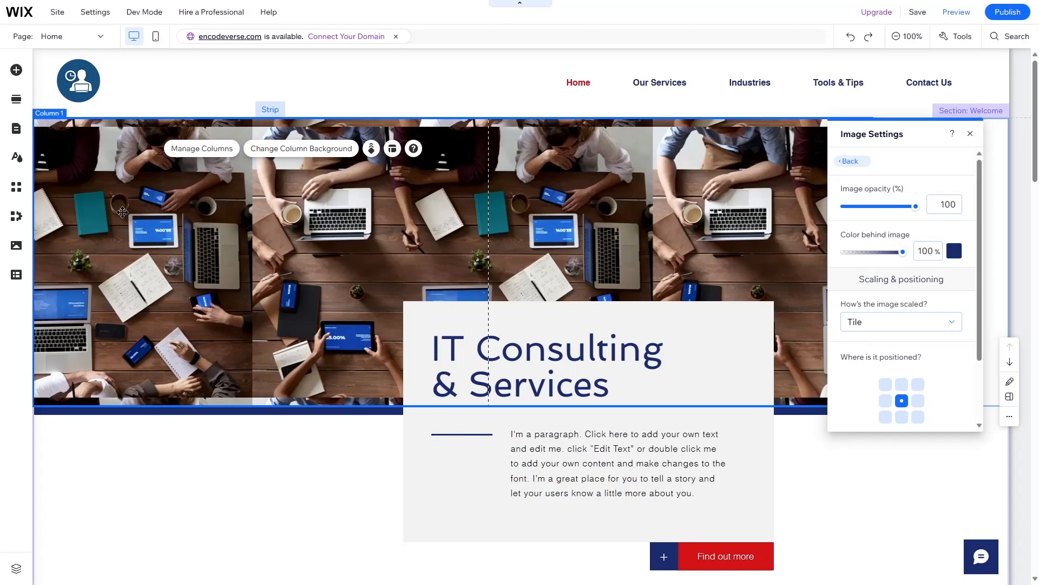
click(942, 314)
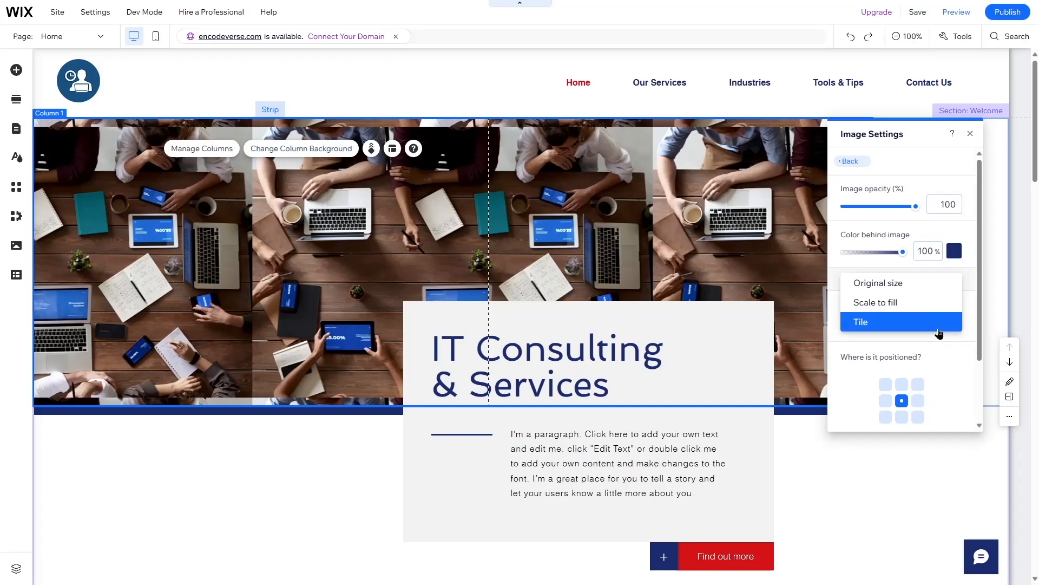
click(889, 307)
Set the scaling of Column 1's background image to Original size
click(889, 323)
click(894, 303)
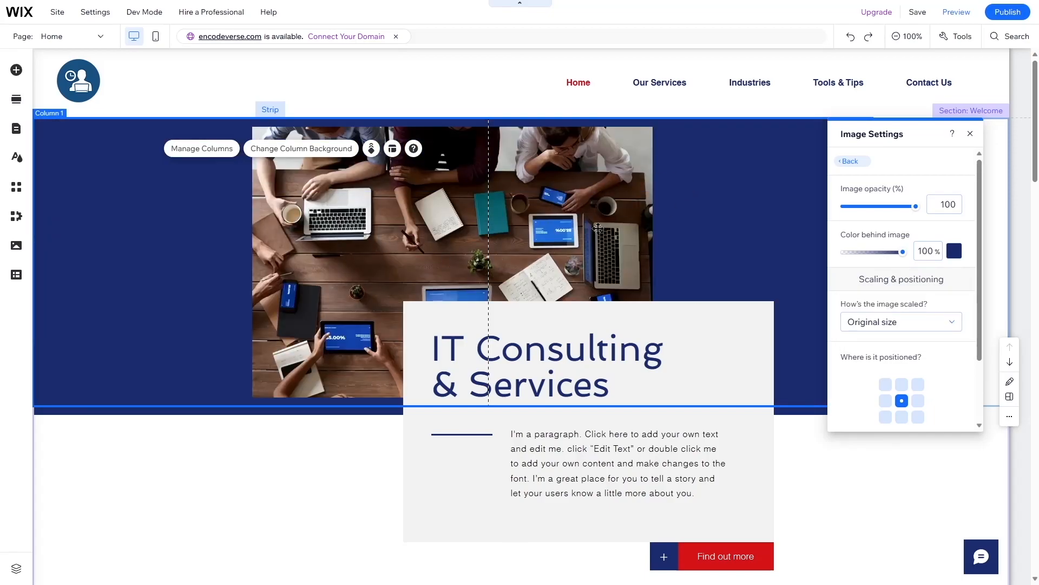
Set Column 1's background image to Scale to fill, try the top-centre position and settle on bottom centre, closing the image settings
click(887, 322)
click(869, 341)
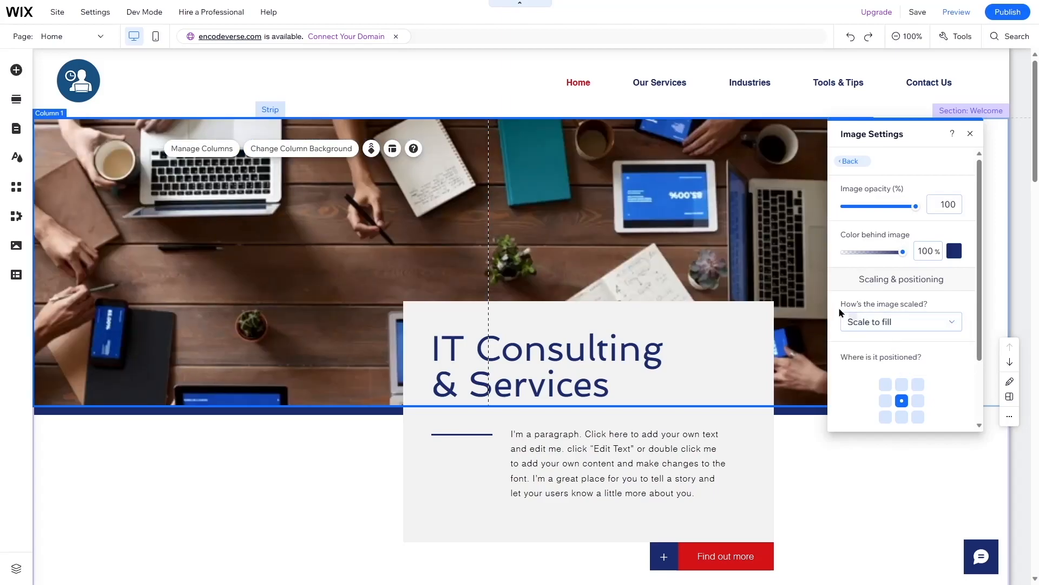
scroll(921, 342, down, 3)
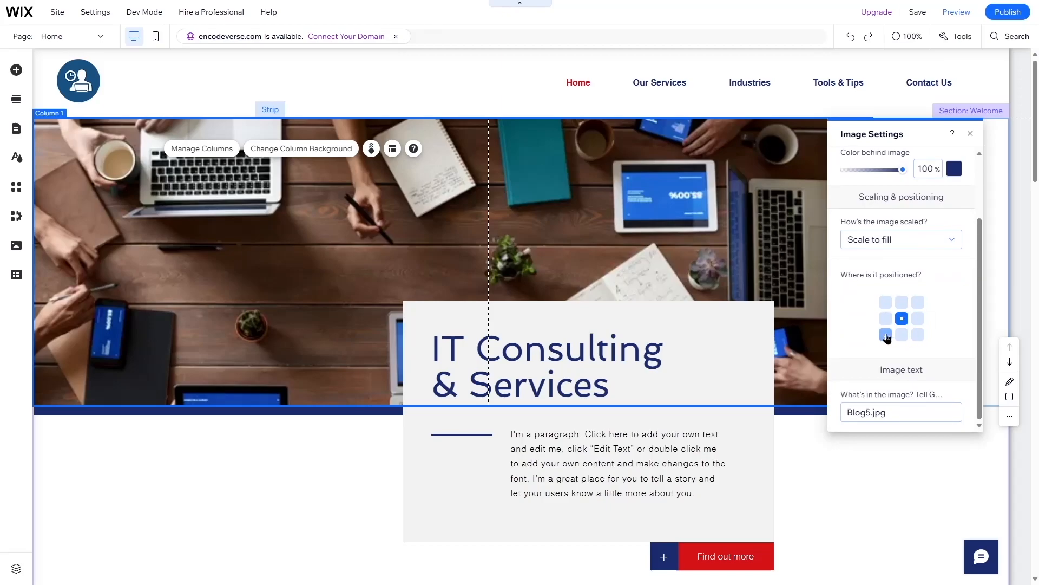
click(904, 304)
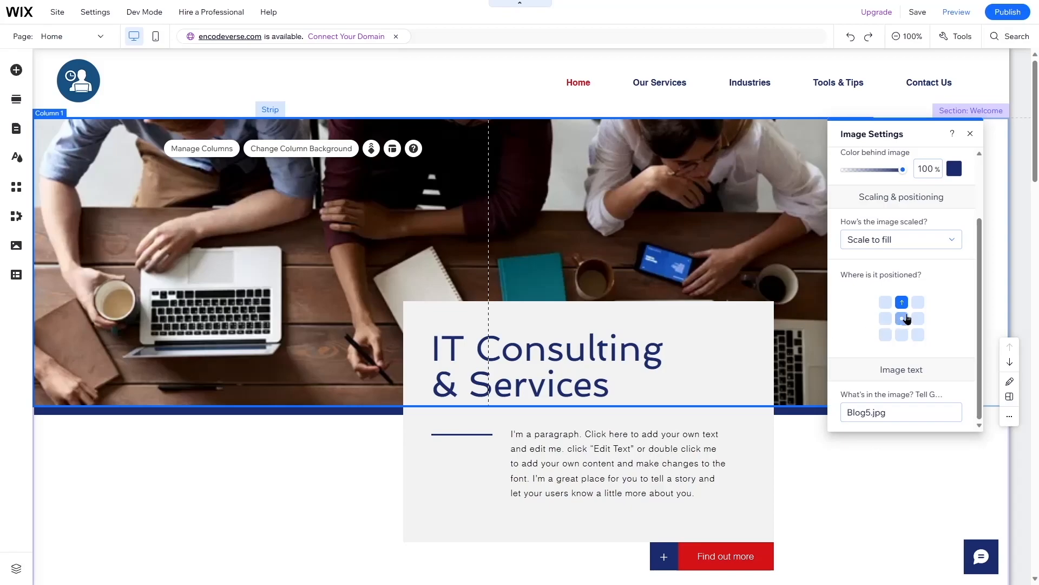
click(902, 334)
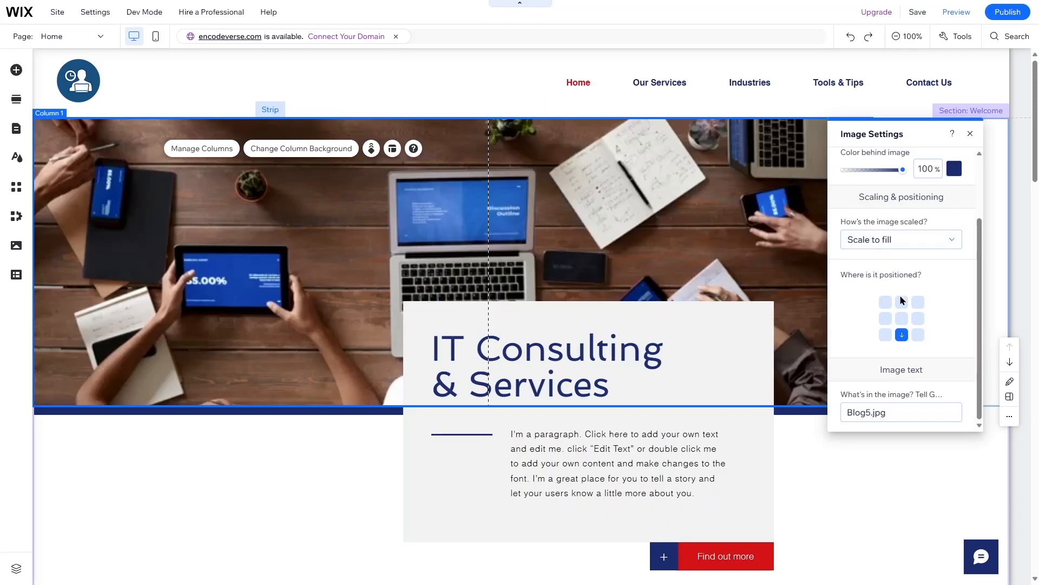
click(969, 134)
Open Column 1's background image in Photo Studio and reduce its contrast slightly
click(809, 171)
click(260, 206)
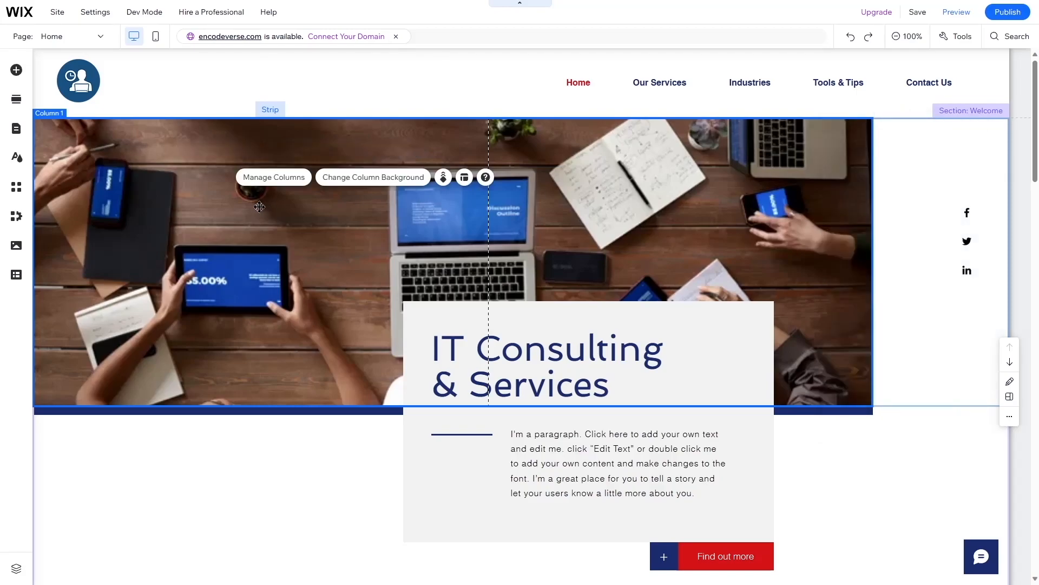
click(325, 127)
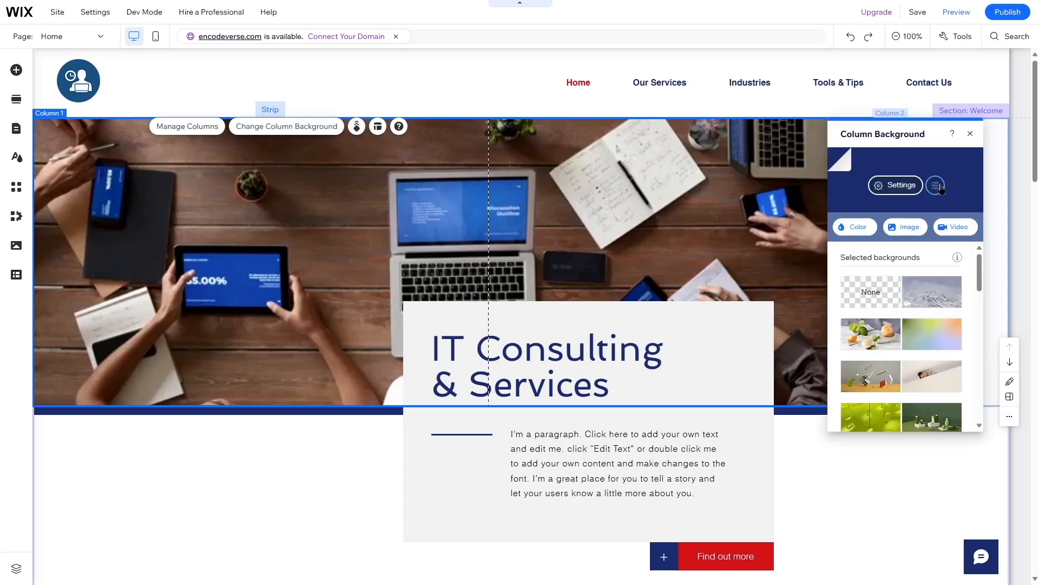
click(935, 186)
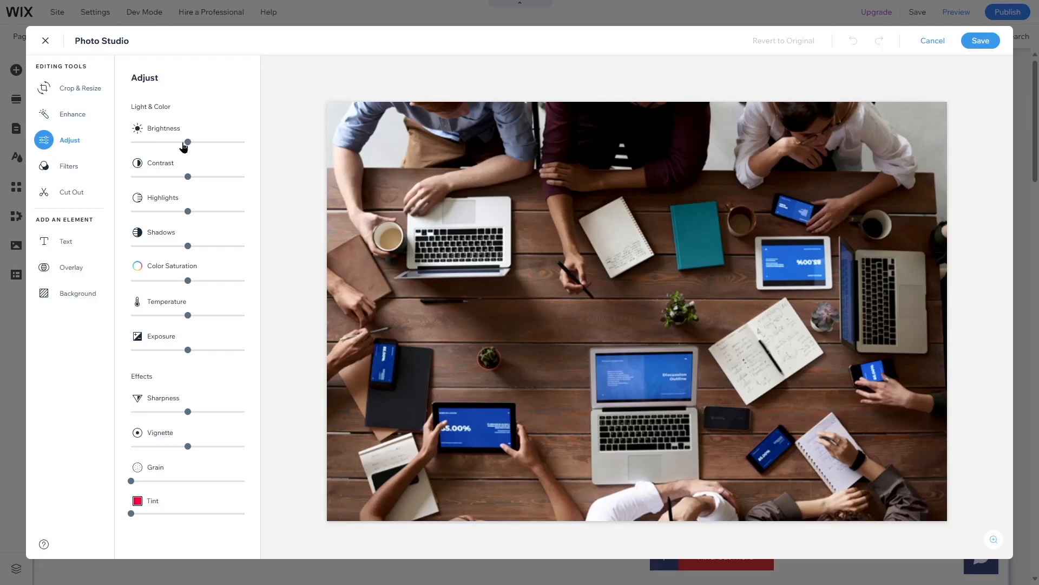
mouse_move(188, 142)
mouse_down()
mouse_move(244, 142)
mouse_move(166, 142)
mouse_move(187, 142)
mouse_up()
mouse_move(186, 181)
mouse_down()
mouse_move(220, 184)
mouse_move(175, 181)
mouse_up()
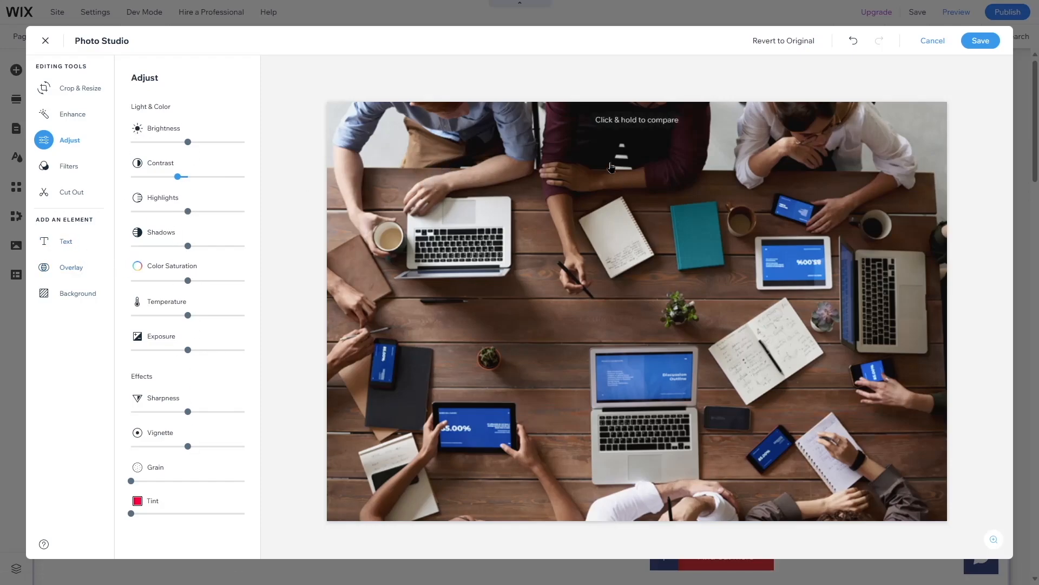
Add the text DigiVerse to the photo at font size 60, widening its box and moving it to the middle of the image
click(60, 248)
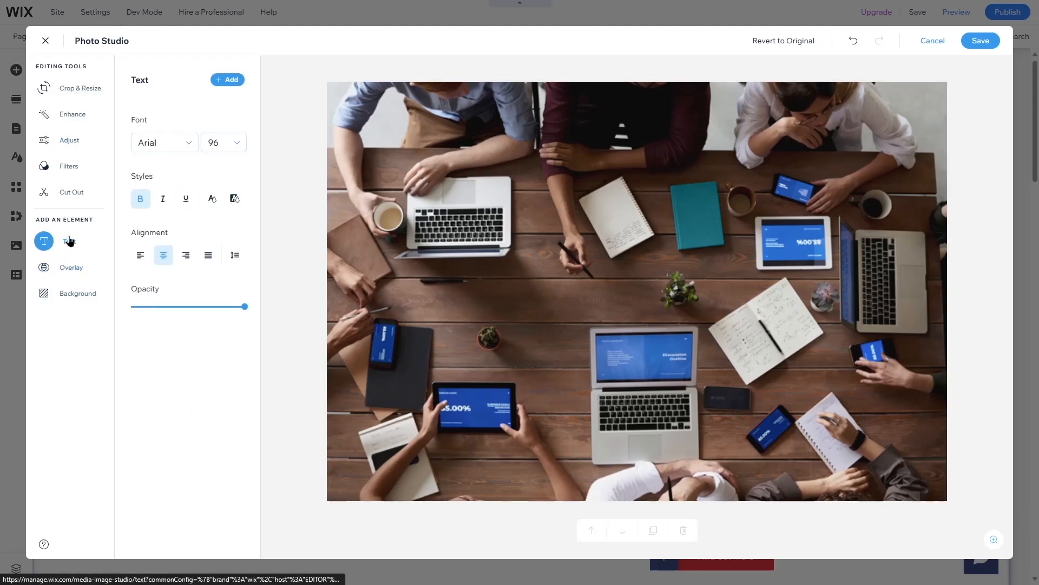
click(234, 81)
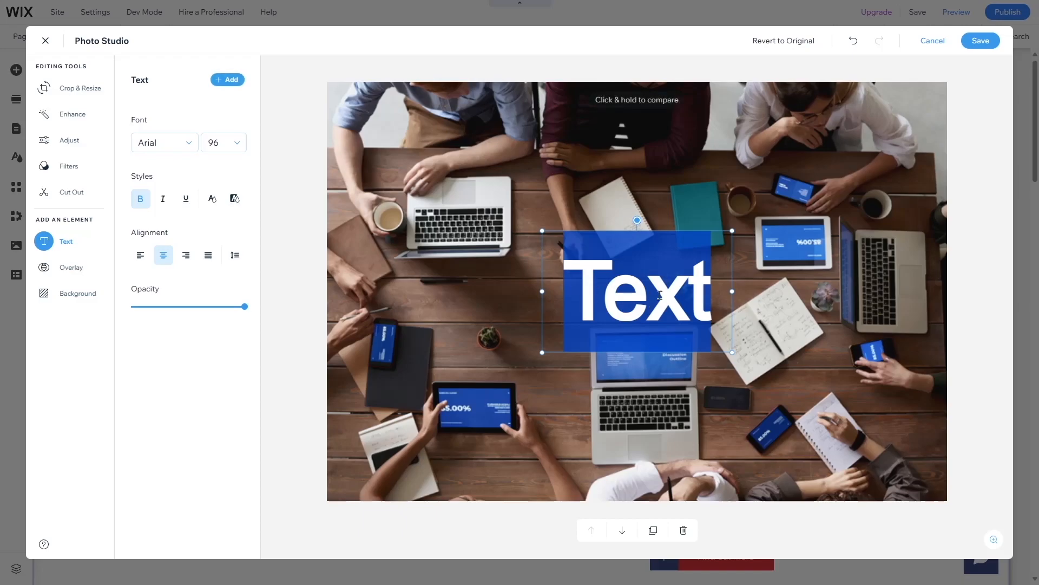
text(DigiVerse)
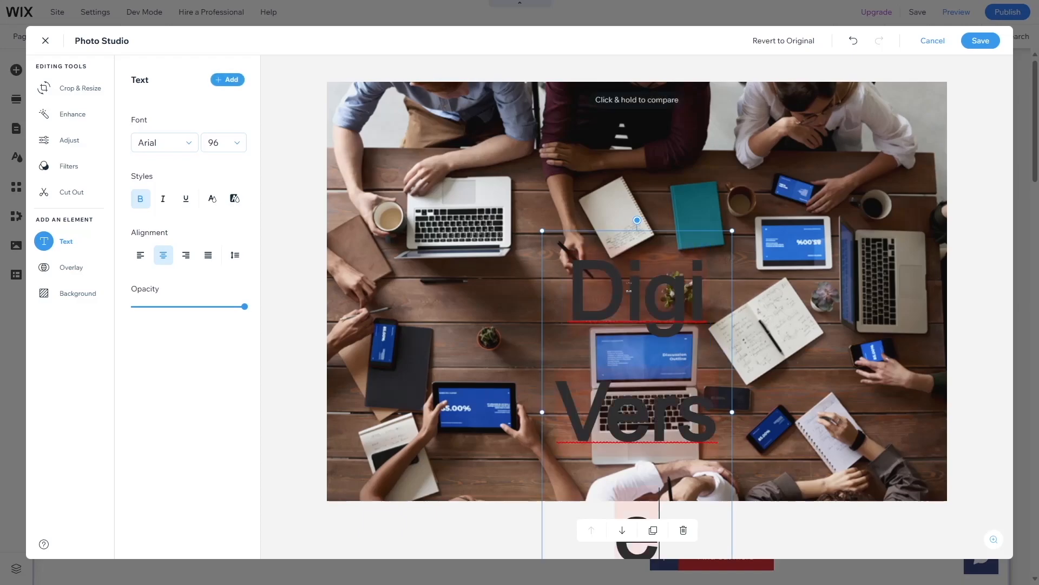
click(239, 144)
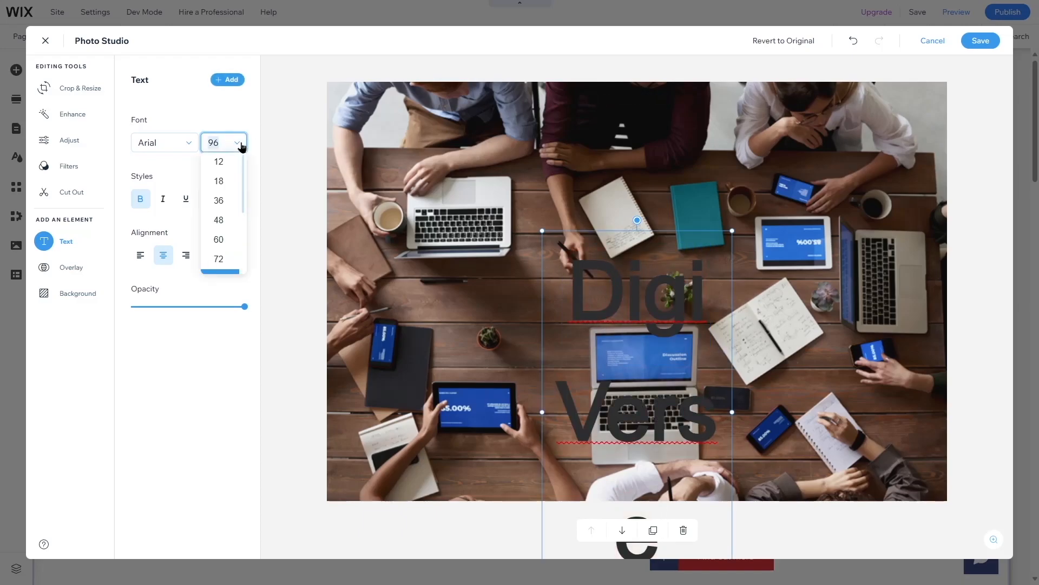
click(213, 246)
drag(541, 307, 392, 307)
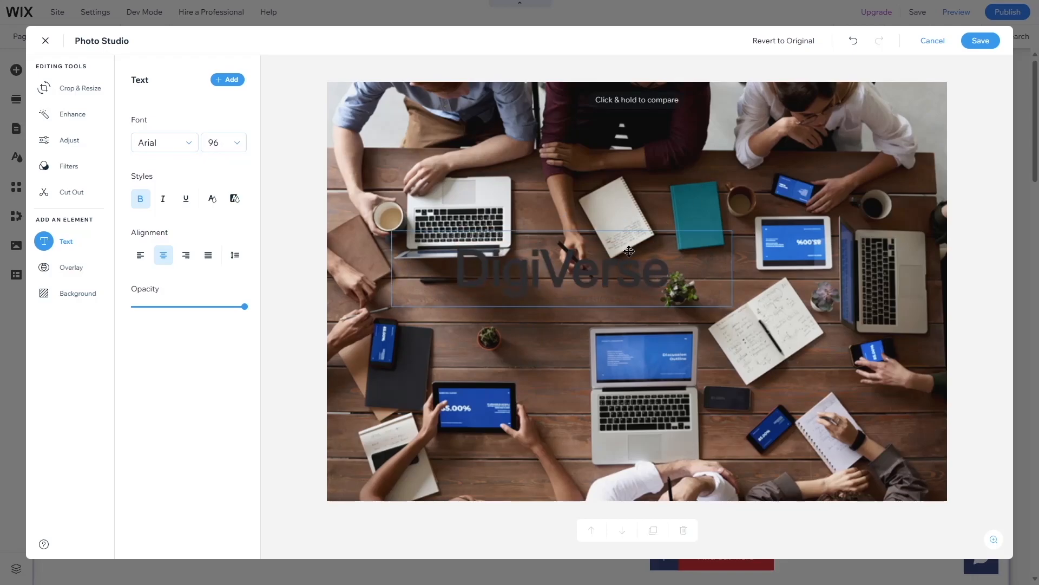
drag(600, 263, 667, 293)
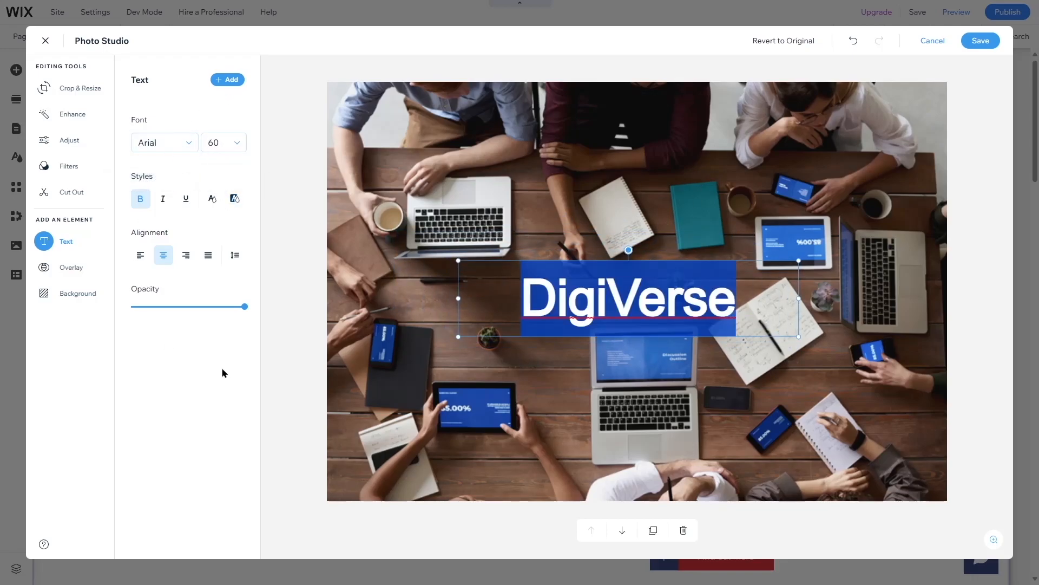
Colour the DigiVerse text white, save the edited photo and close the column background options
click(217, 203)
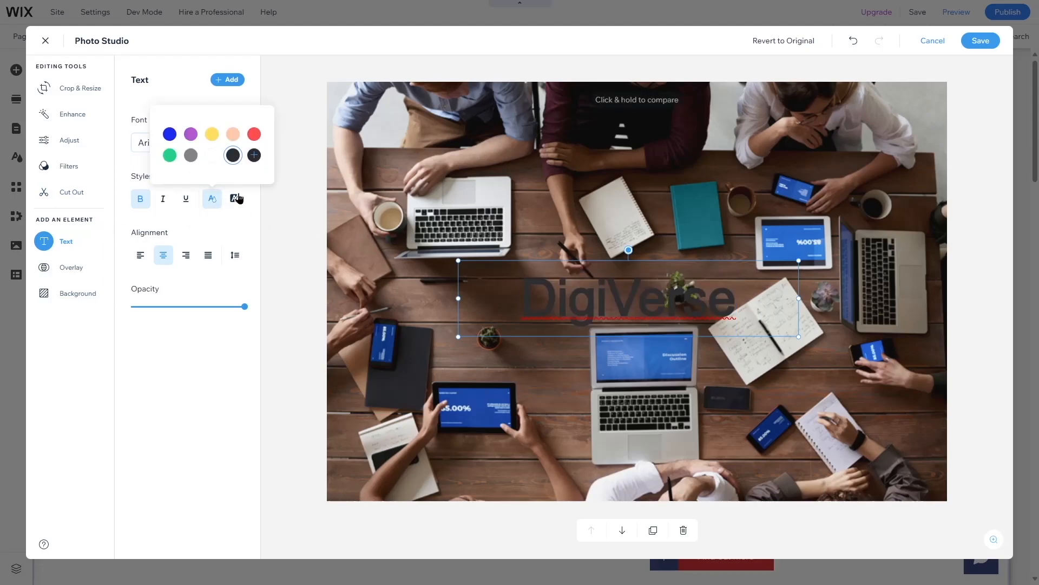
click(212, 155)
click(549, 167)
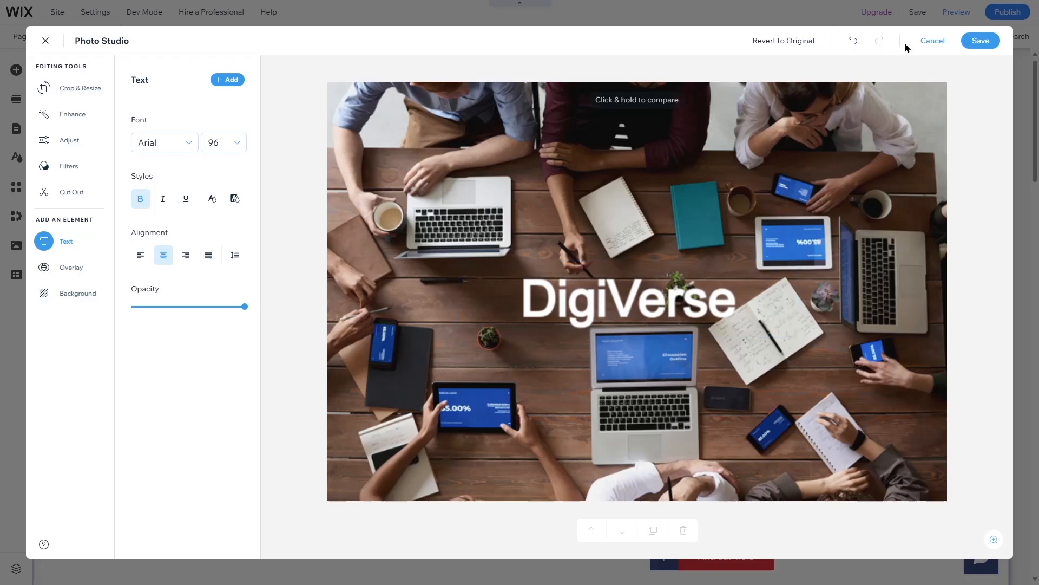
click(982, 46)
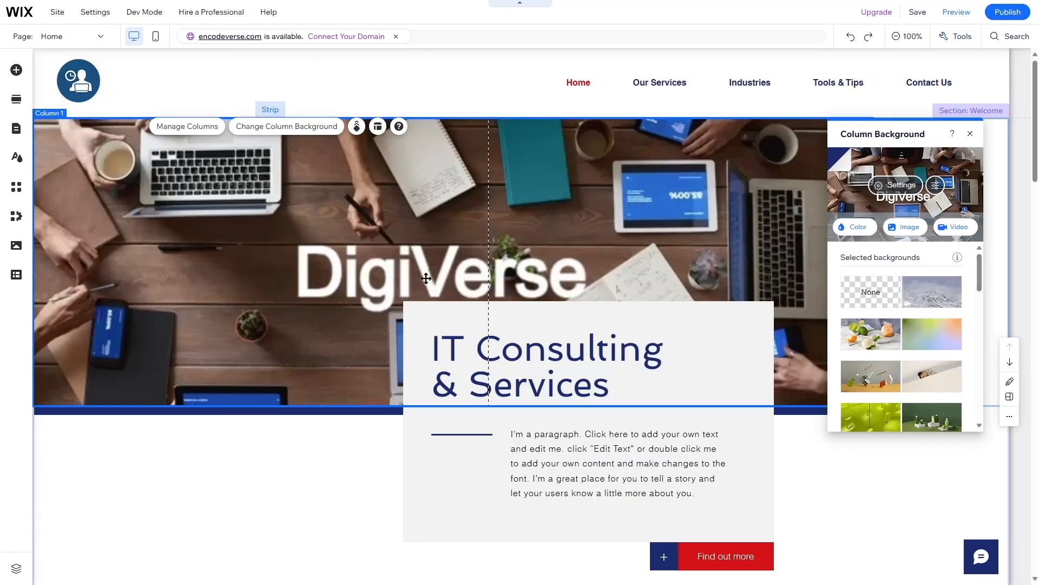
click(970, 133)
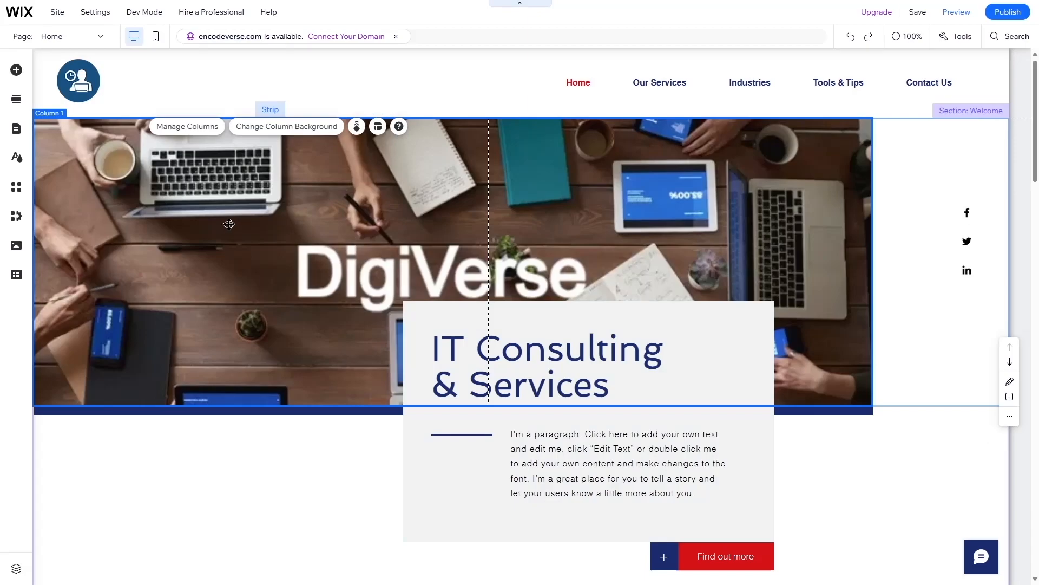
Try moving the IT Consulting & Services container box up over the strip's photo, and undo both moves
click(737, 323)
scroll(686, 399, down, 2)
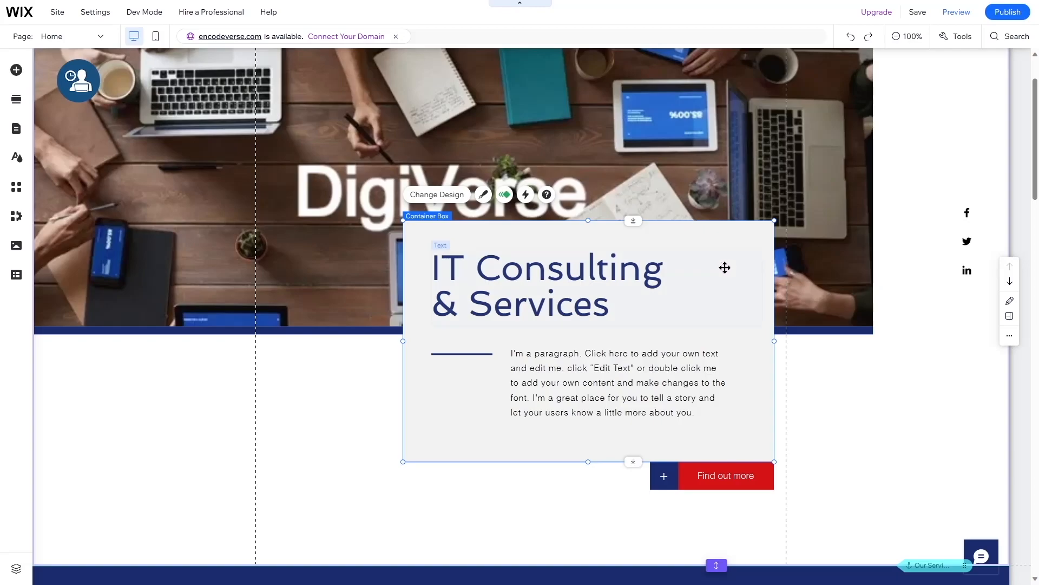
drag(724, 242, 429, 105)
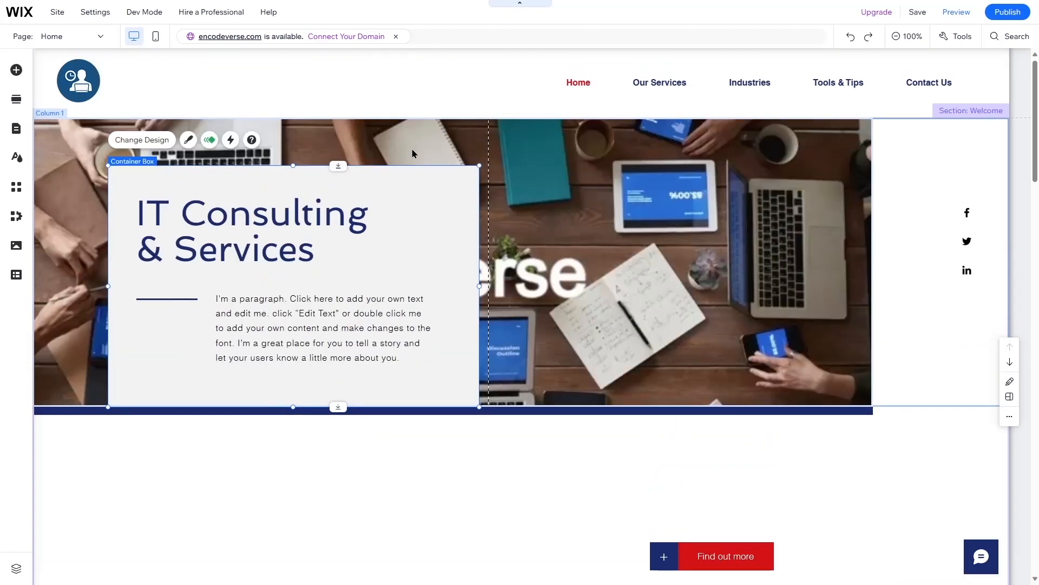
drag(429, 193, 594, 169)
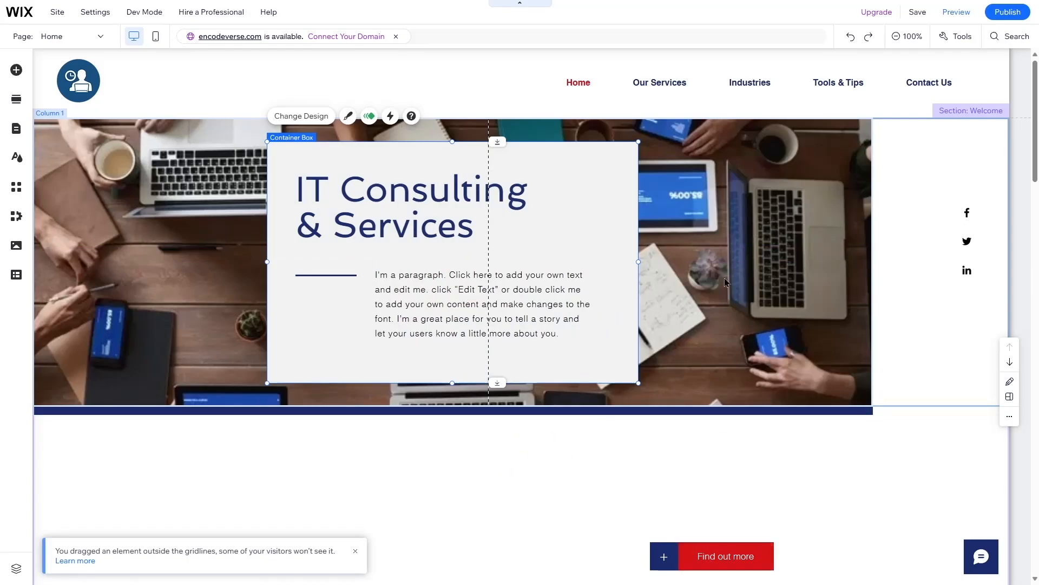
click(851, 38)
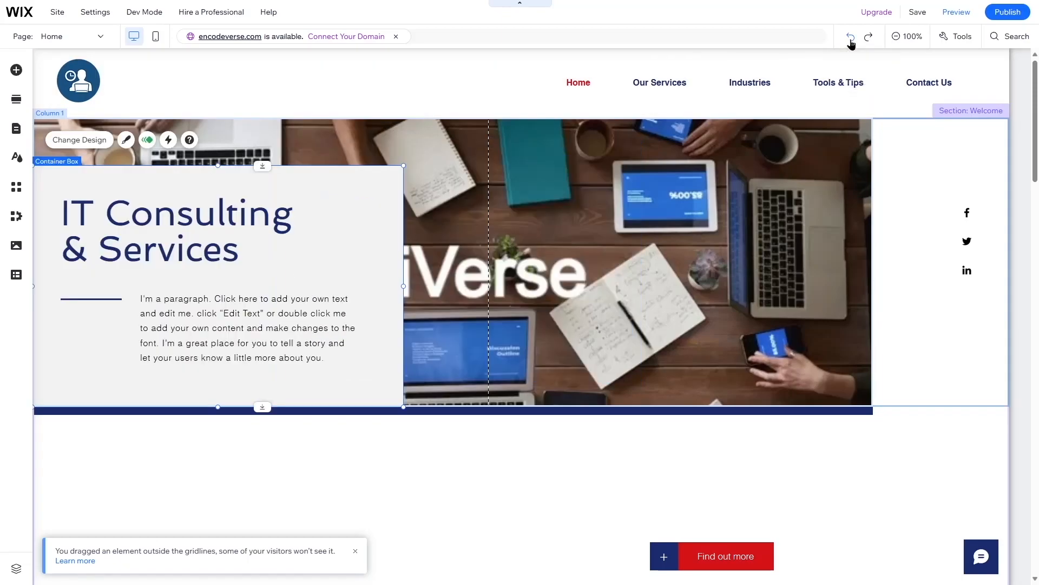
click(851, 42)
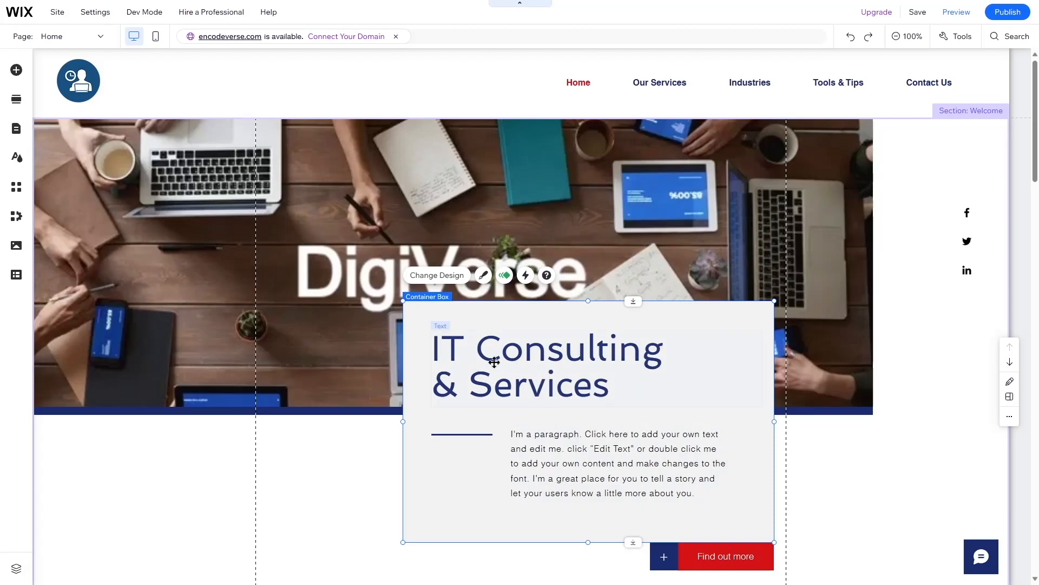
Open the IT Consulting & Services heading and the paragraph below it for editing and look through their text settings
double_click(461, 346)
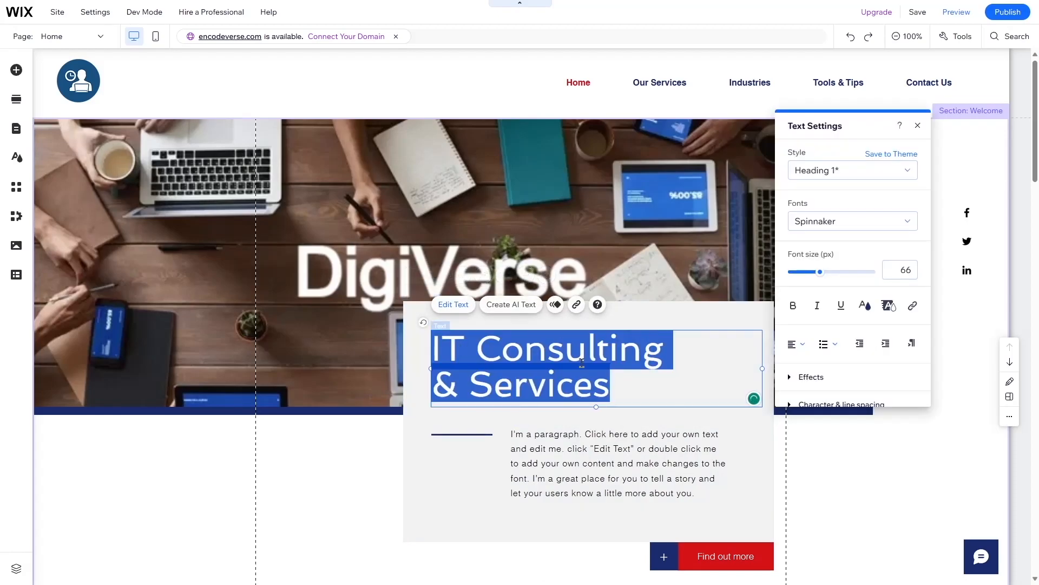
click(657, 374)
drag(619, 383, 433, 345)
click(550, 349)
double_click(613, 454)
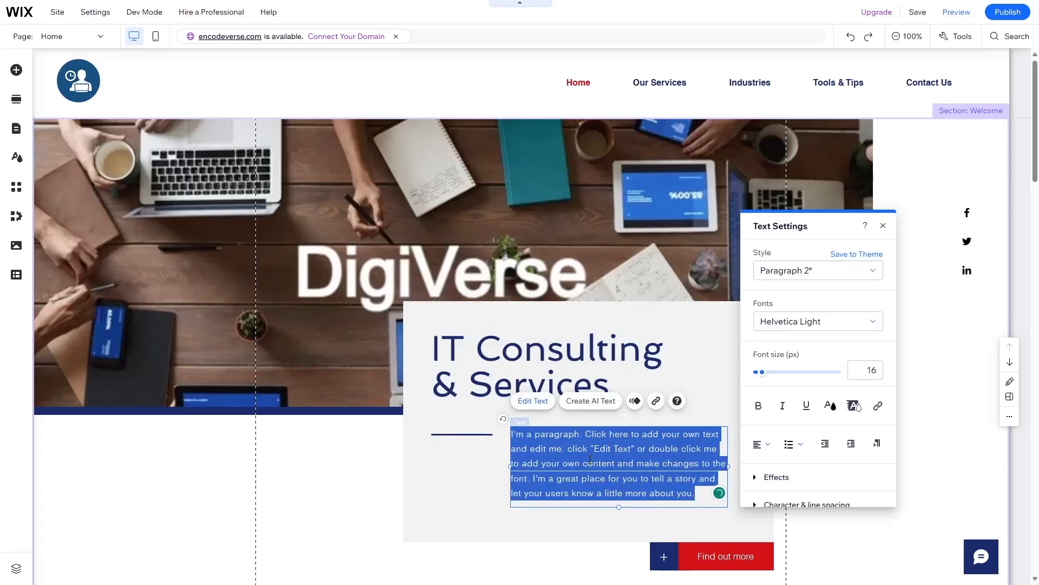
scroll(814, 412, down, 3)
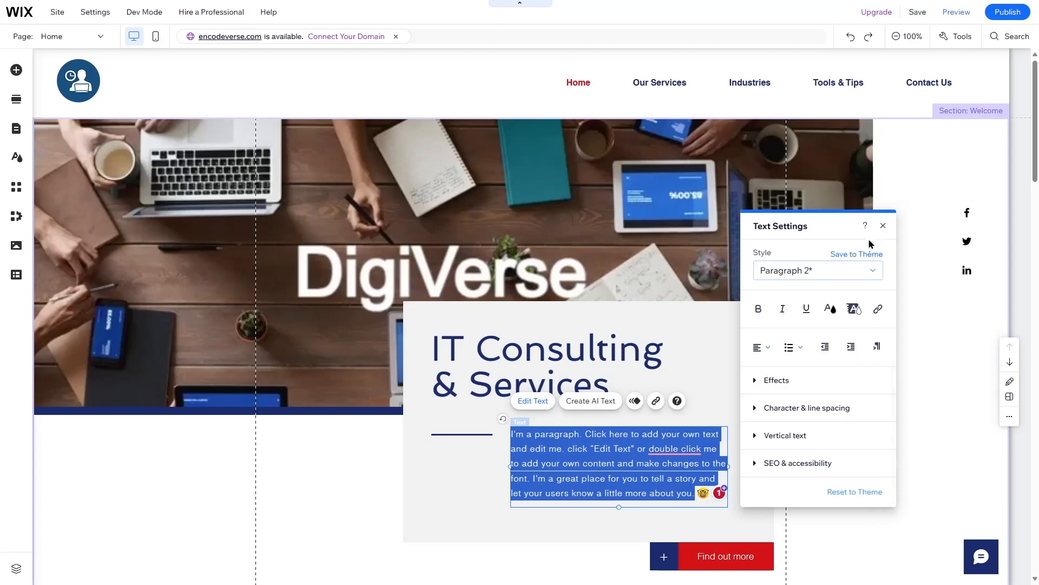
click(883, 225)
Try text effect G on the whole IT Consulting & Services heading and remove the effect again
click(641, 356)
double_click(641, 358)
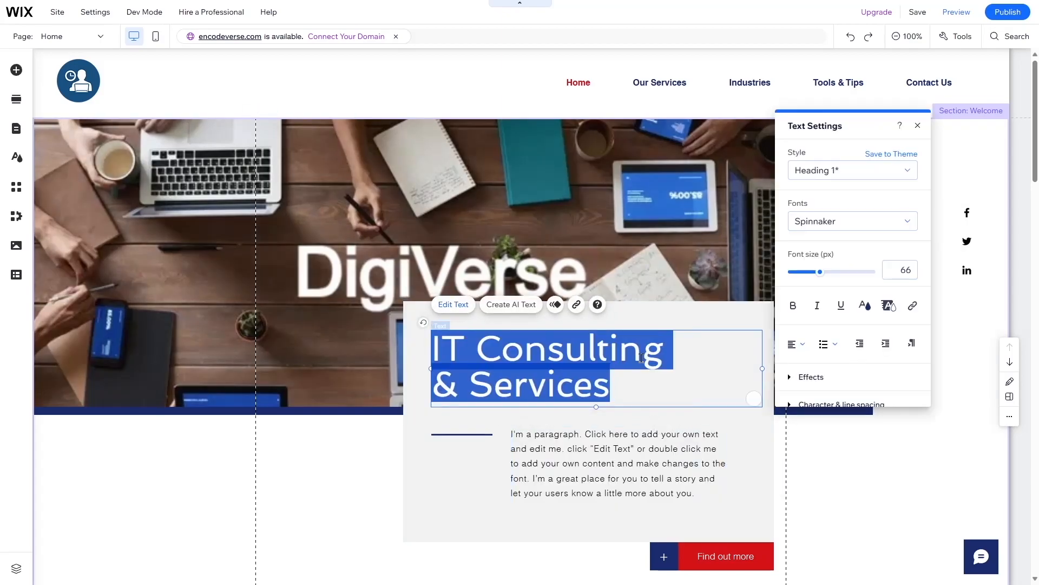
scroll(856, 321, down, 2)
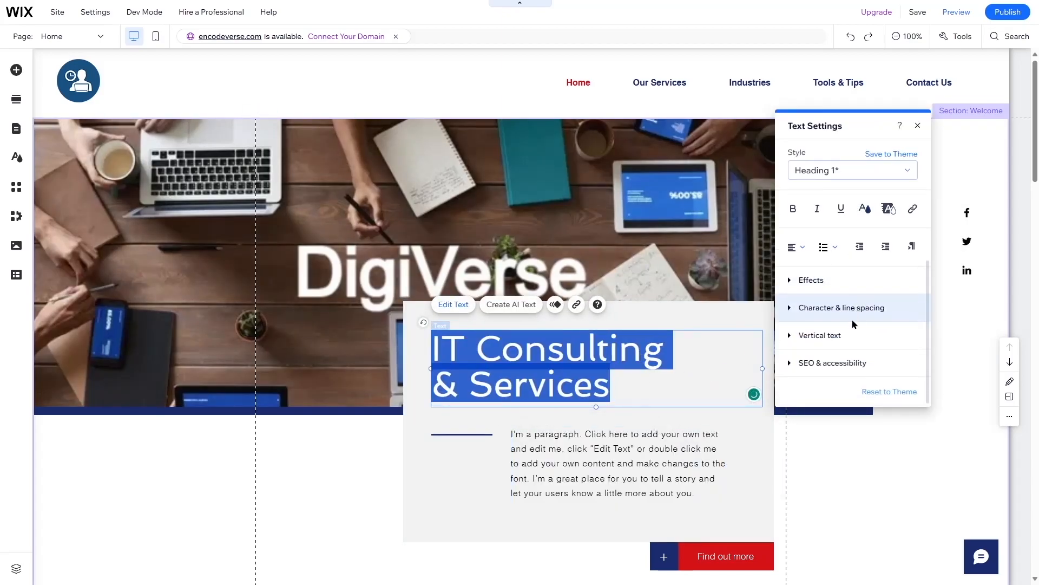
click(792, 282)
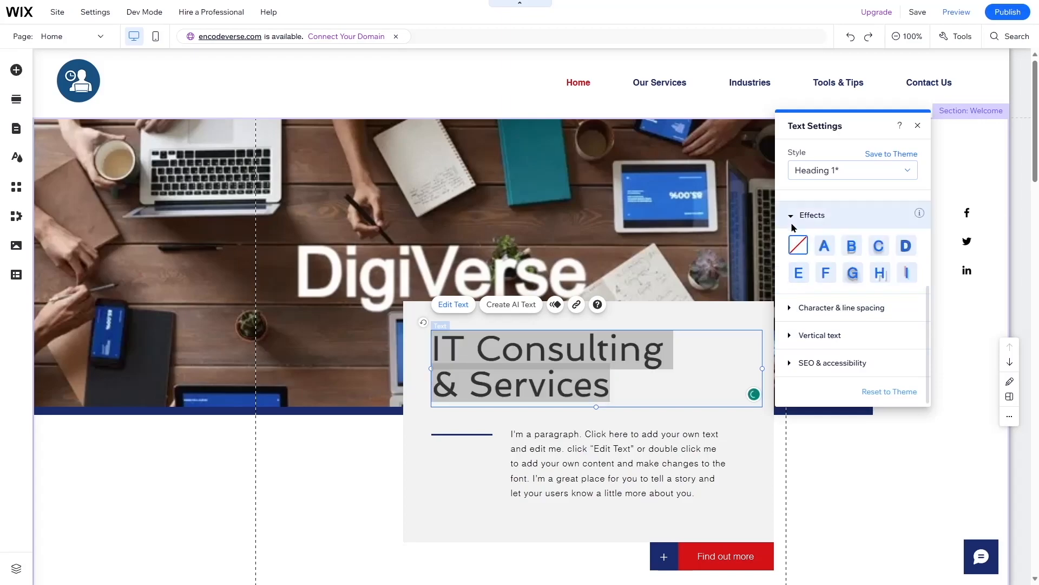
drag(652, 379, 435, 351)
click(853, 274)
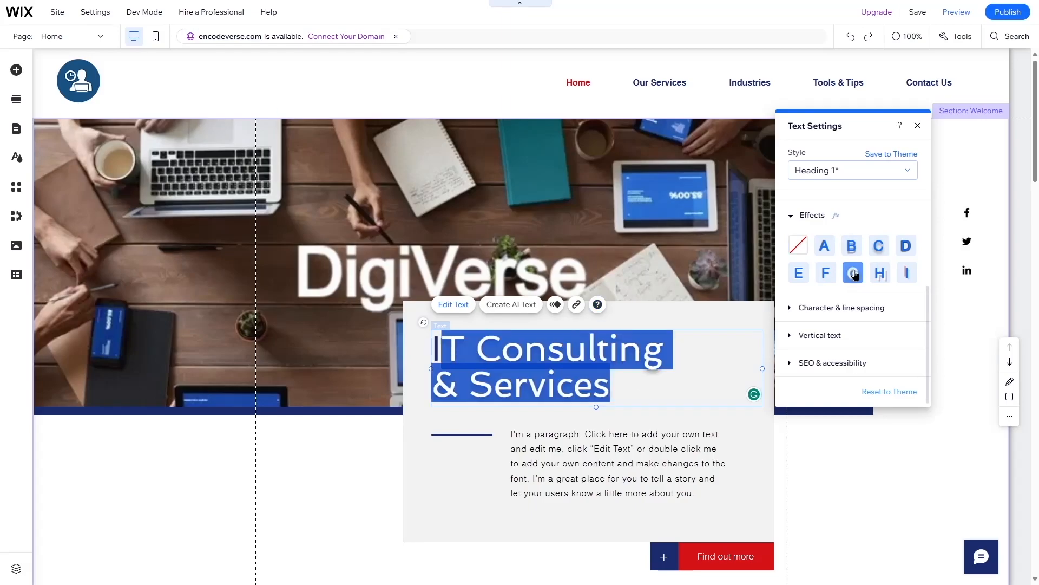
click(681, 381)
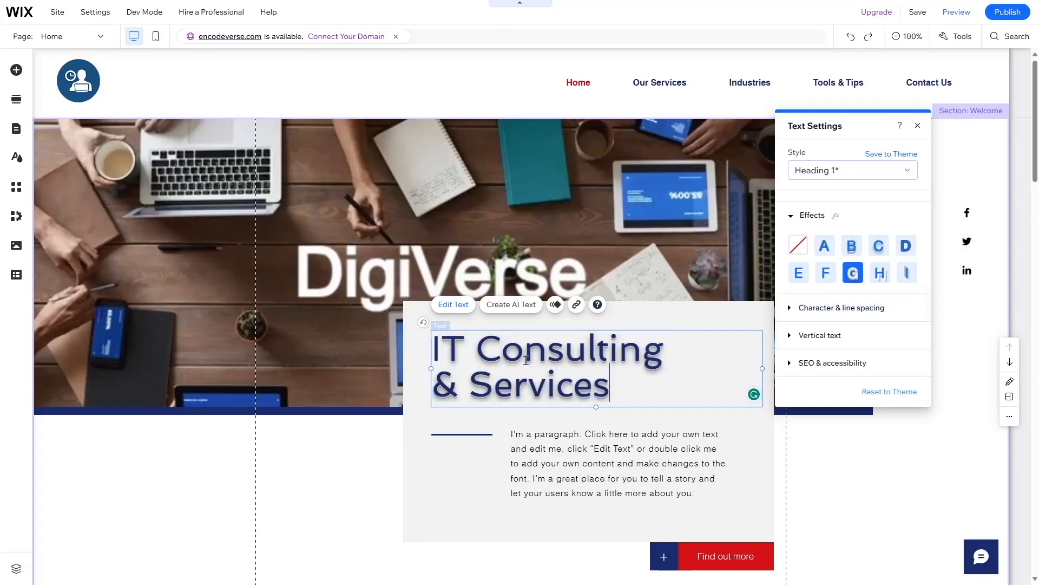
drag(635, 382, 421, 342)
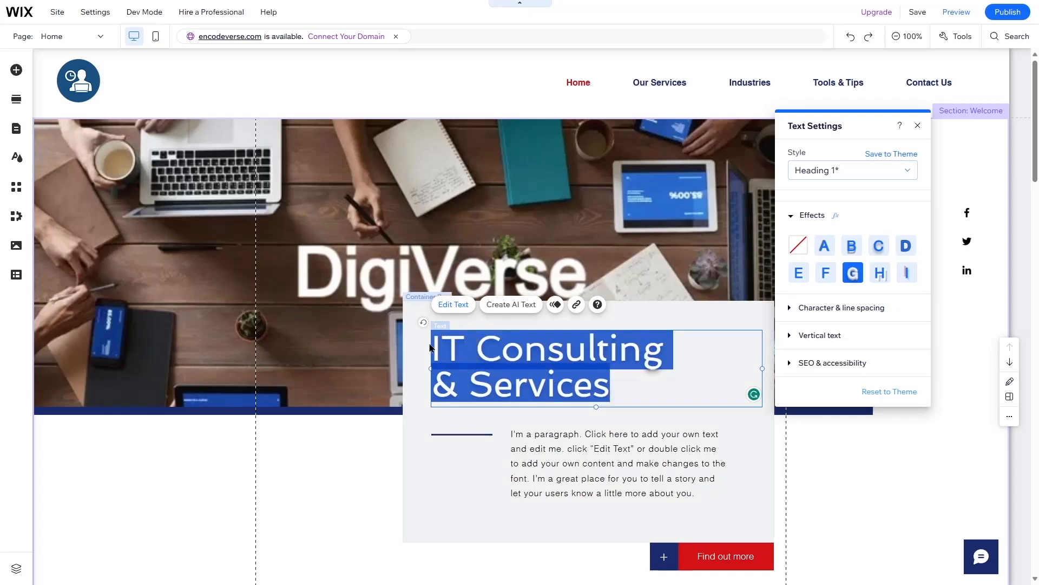
click(799, 245)
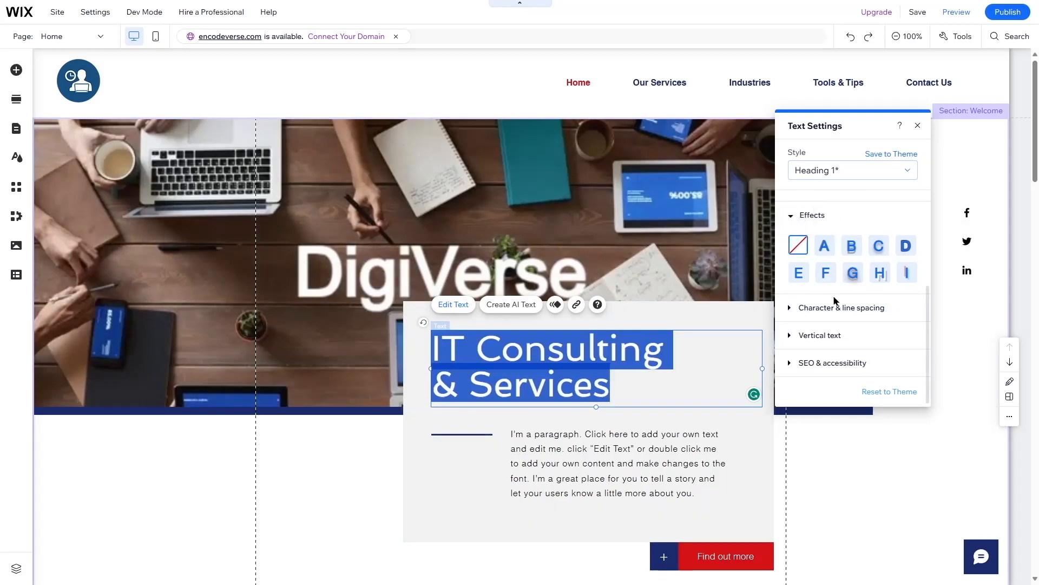
Set the character spacing of the whole IT Consulting & Services heading to 0.15
scroll(902, 304, up, 3)
scroll(899, 309, down, 5)
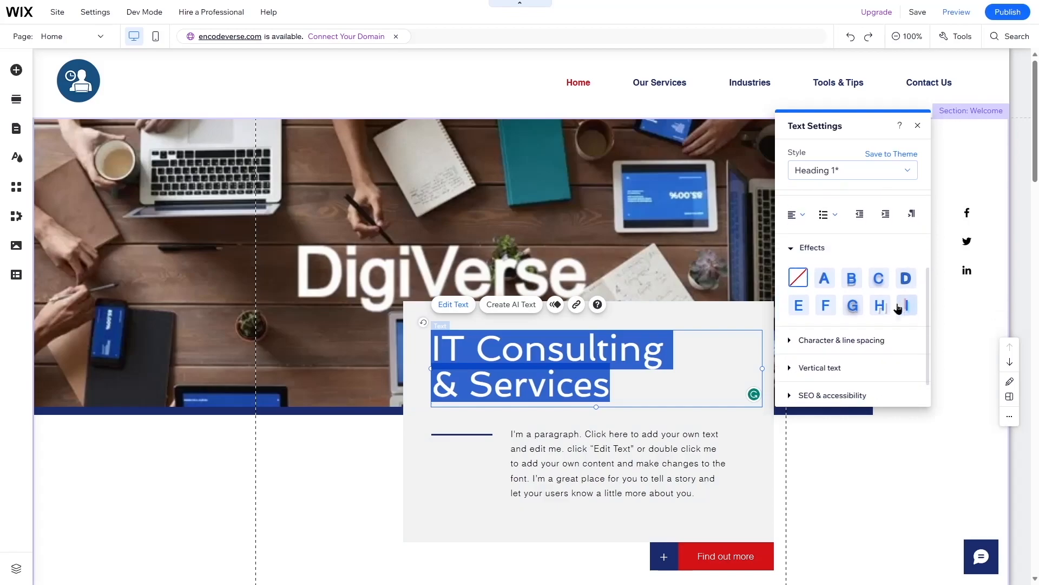
click(846, 306)
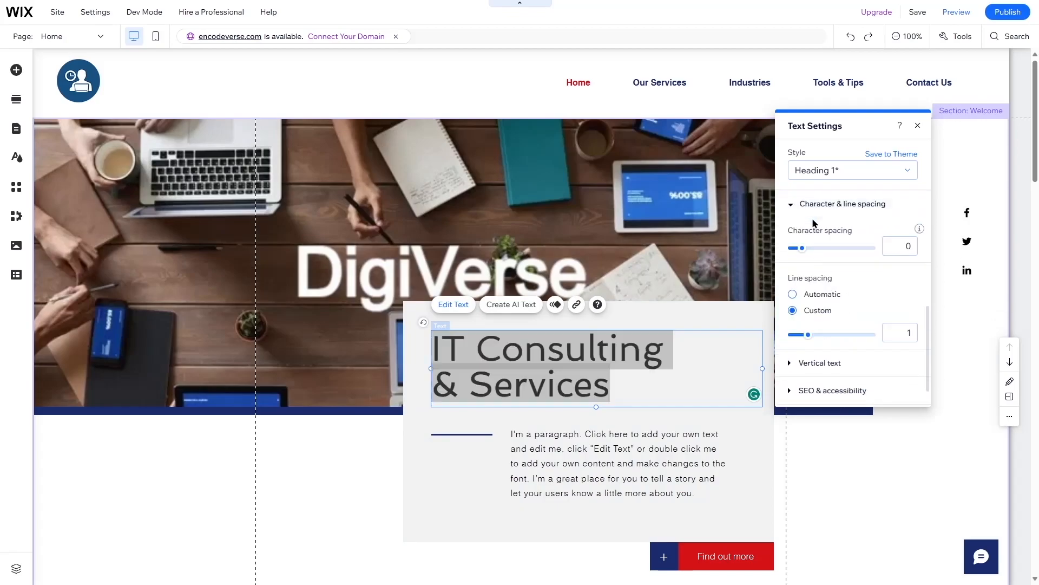
mouse_move(802, 251)
mouse_down()
mouse_move(852, 250)
mouse_move(819, 254)
mouse_up()
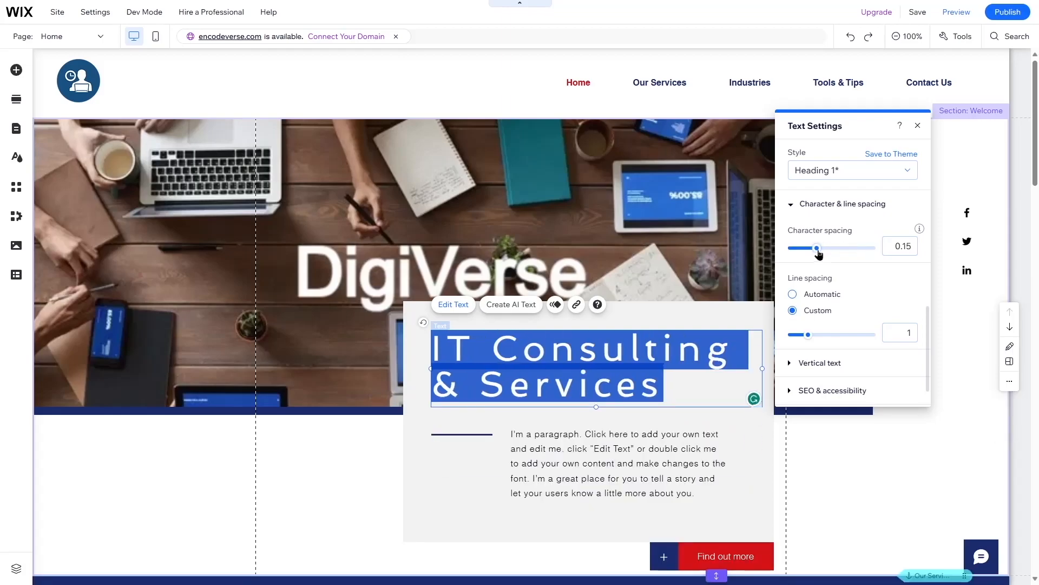
click(707, 354)
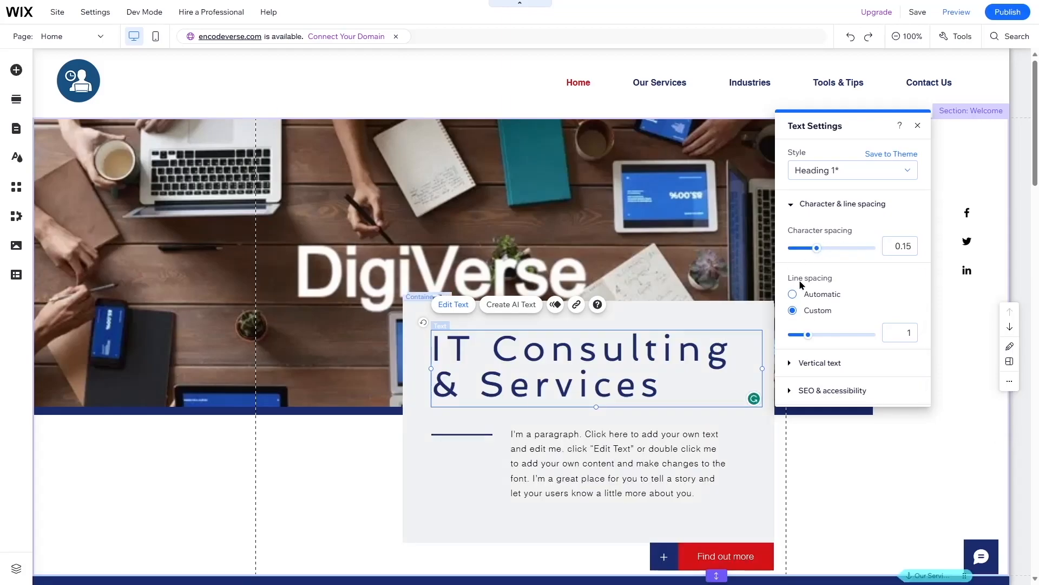
drag(815, 253, 812, 254)
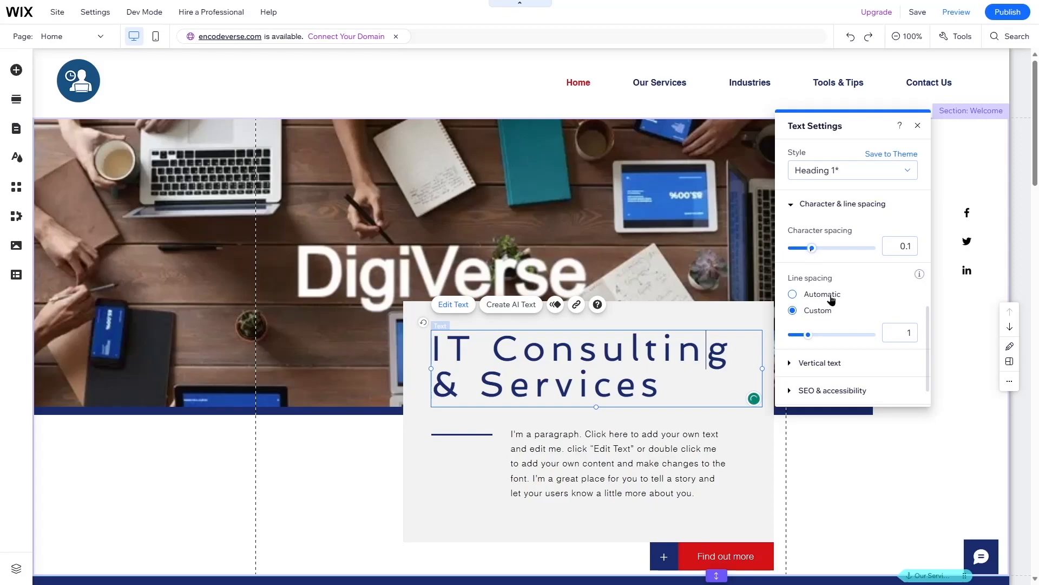
Apply text effect B to the whole IT Consulting & Services heading and close its text settings
scroll(839, 346, down, 1)
scroll(839, 335, up, 3)
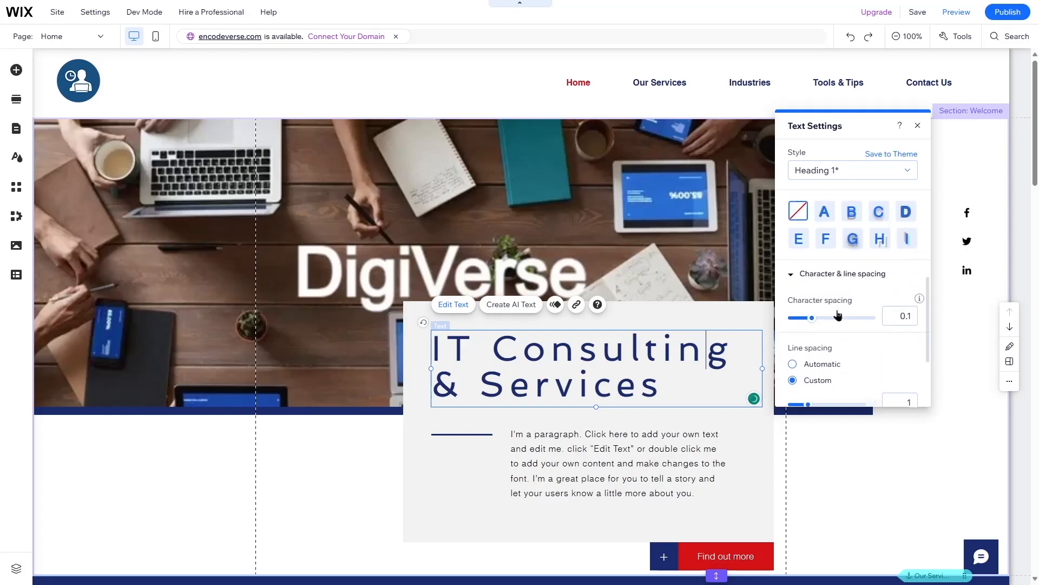
click(856, 279)
click(651, 391)
drag(682, 390, 423, 351)
click(852, 276)
click(698, 383)
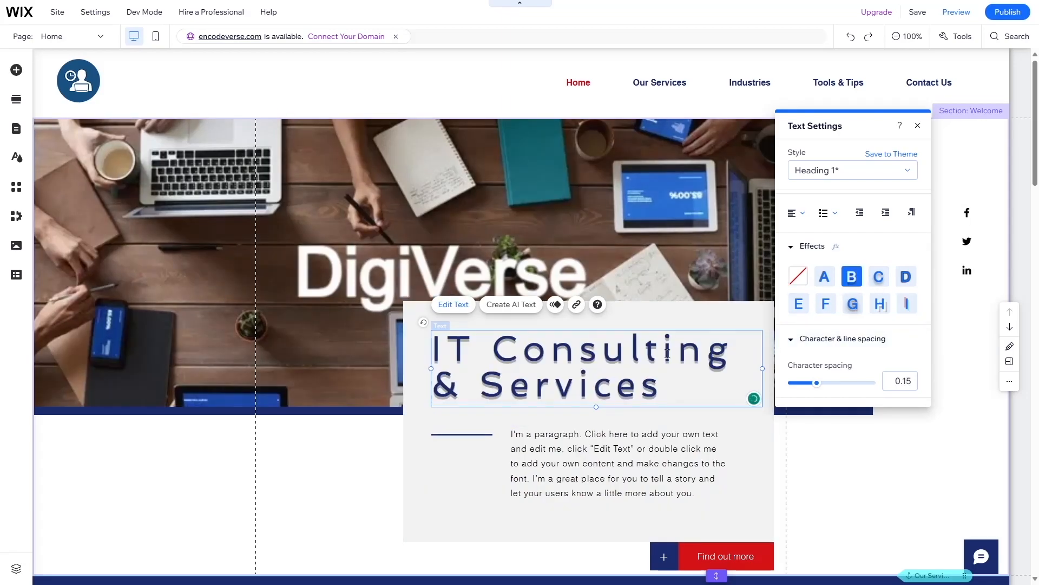
click(917, 125)
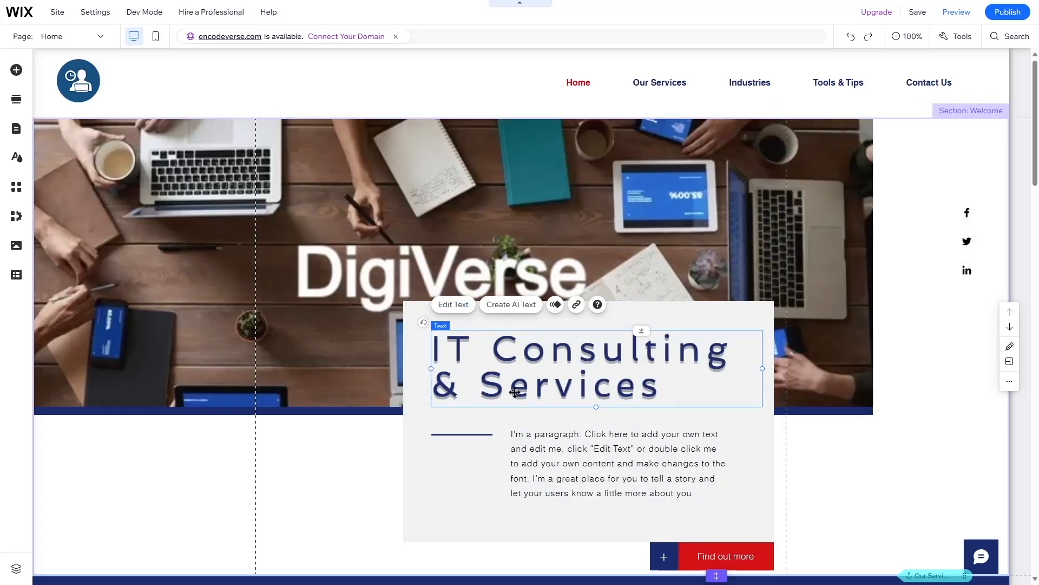
Browse the available button elements and place the red themed button below the paragraph in the container box
scroll(760, 382, down, 2)
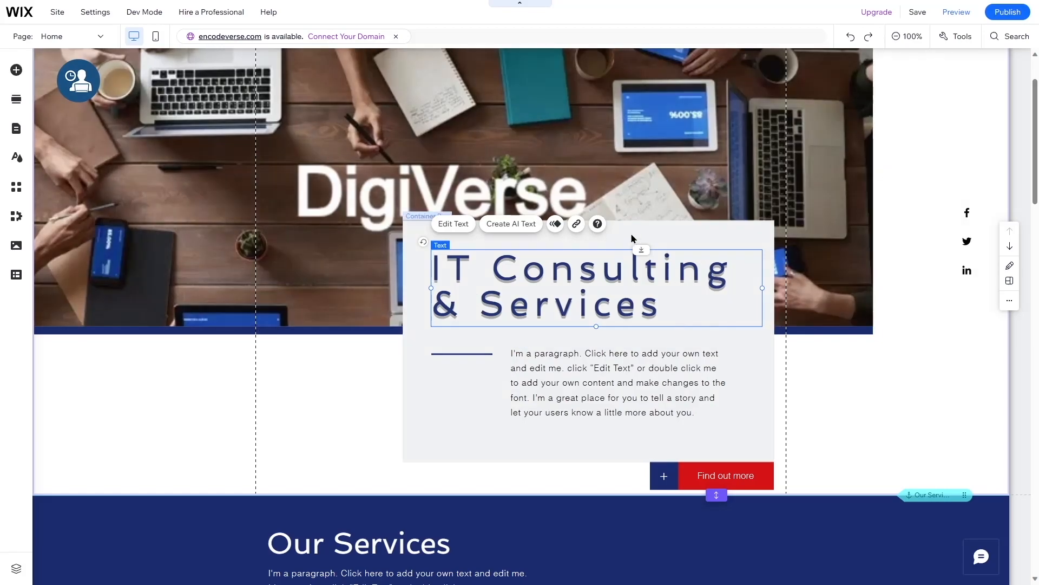
scroll(631, 233, down, 2)
click(728, 400)
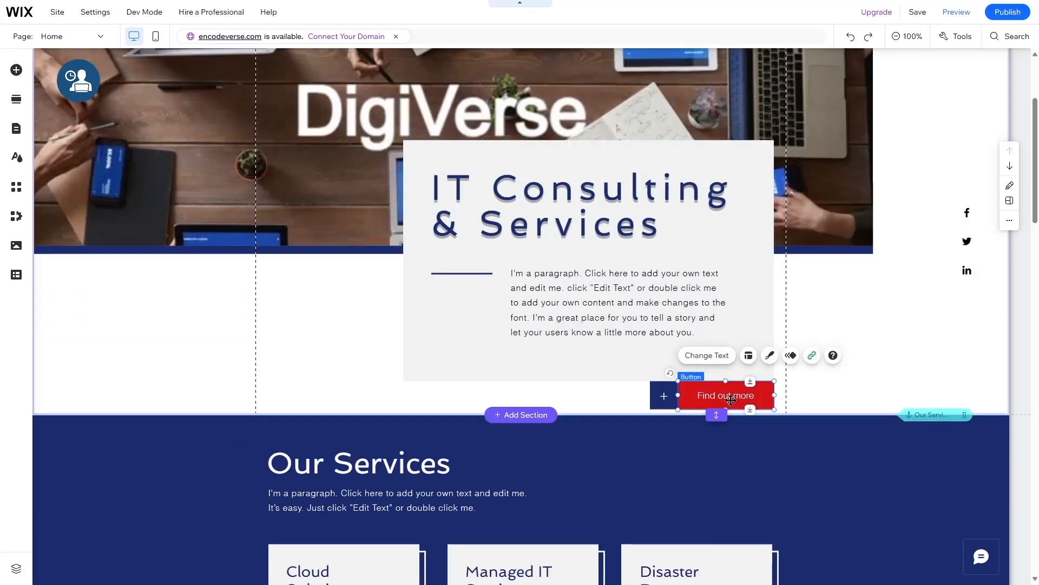
click(16, 71)
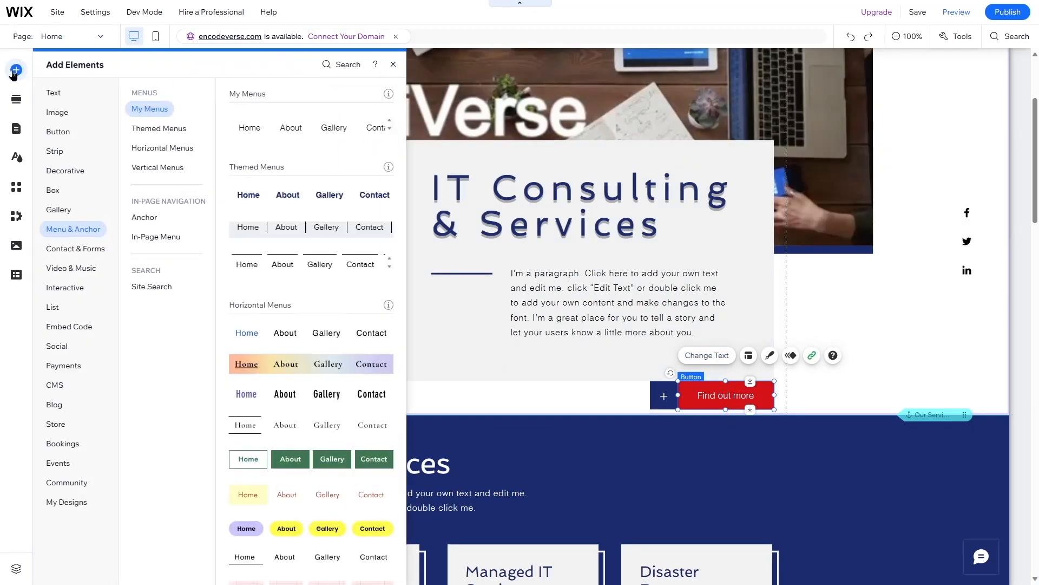
click(58, 132)
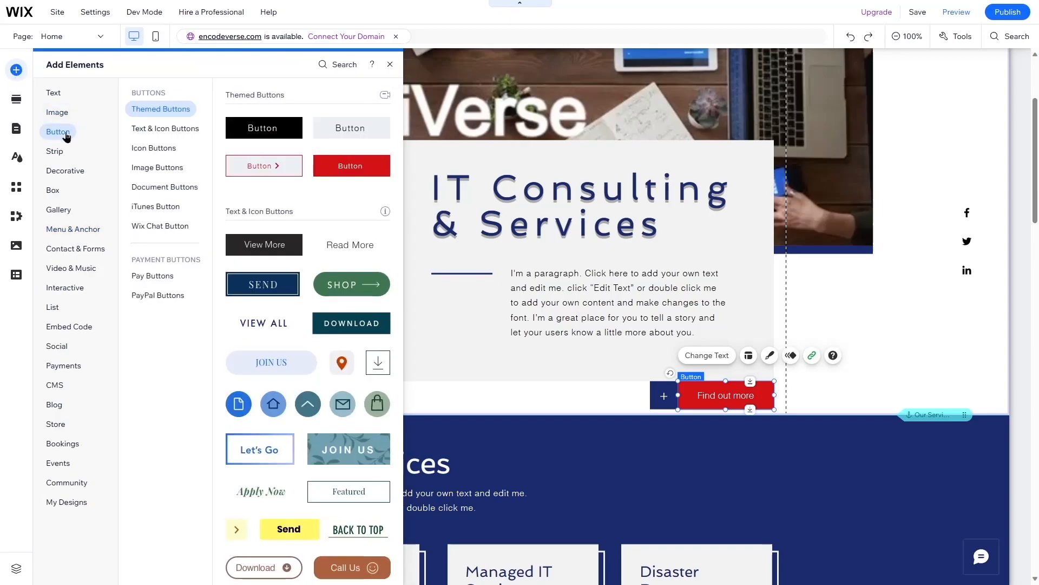
scroll(326, 163, down, 12)
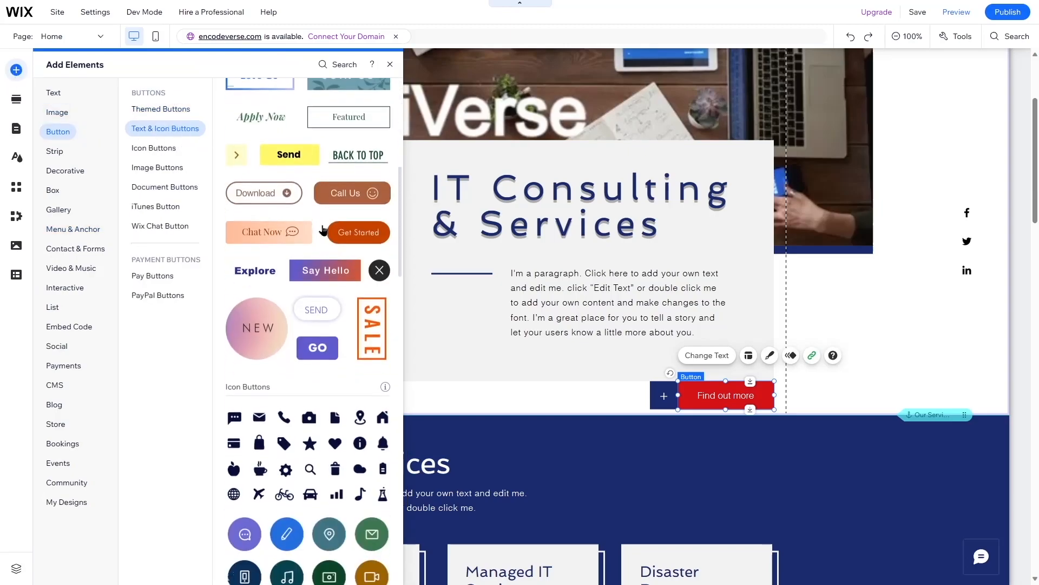
scroll(328, 217, up, 12)
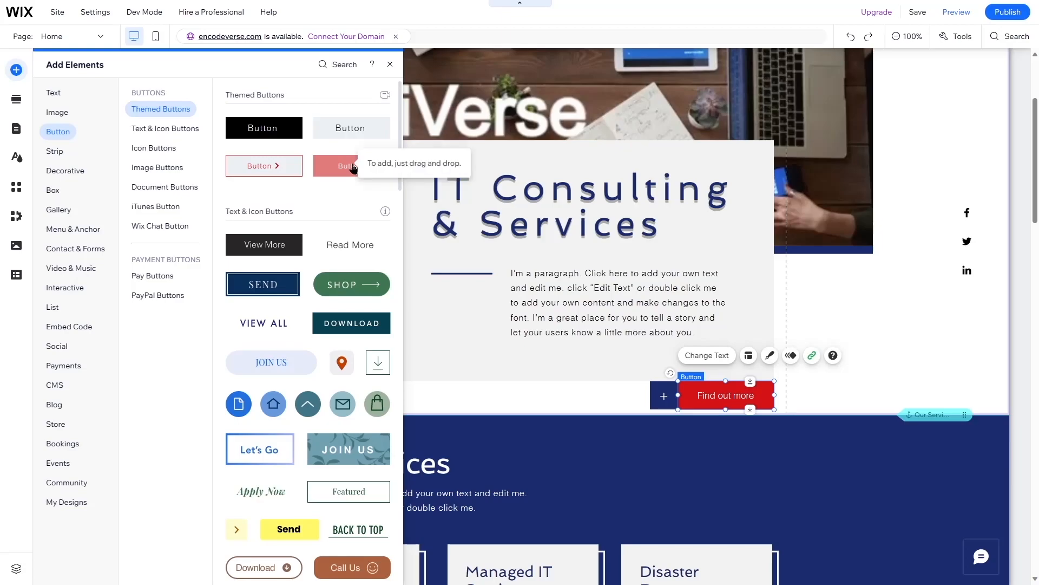
drag(353, 169, 552, 360)
Label the new red button Get Started, look at its display choices, and close its settings
double_click(553, 360)
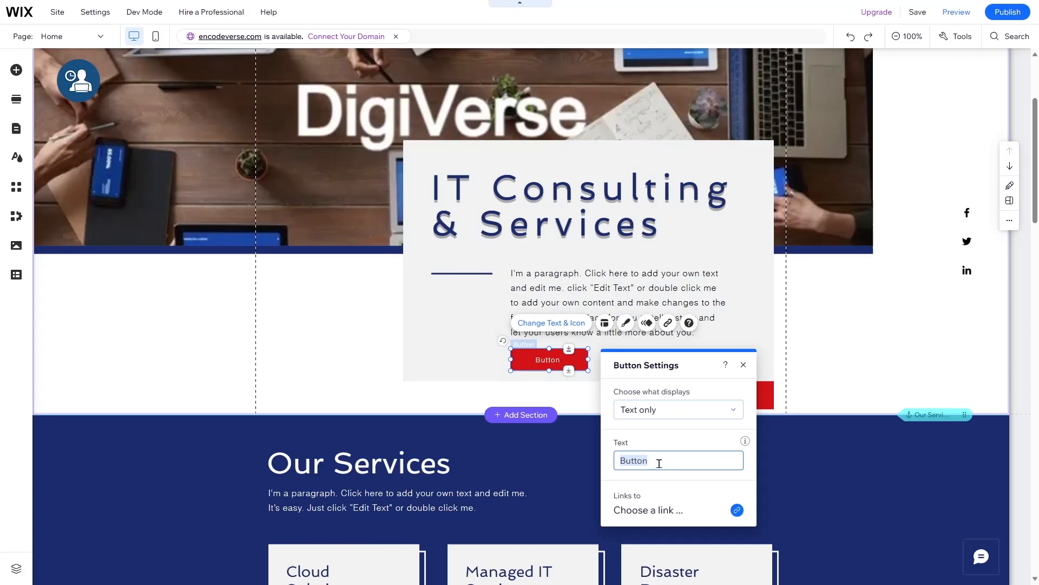
text(Get Started)
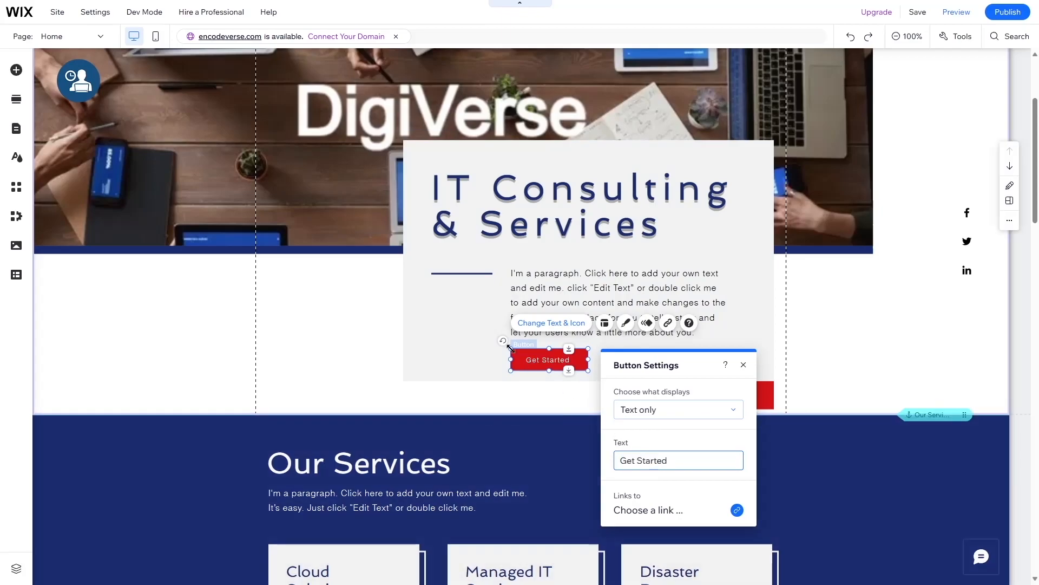
click(657, 411)
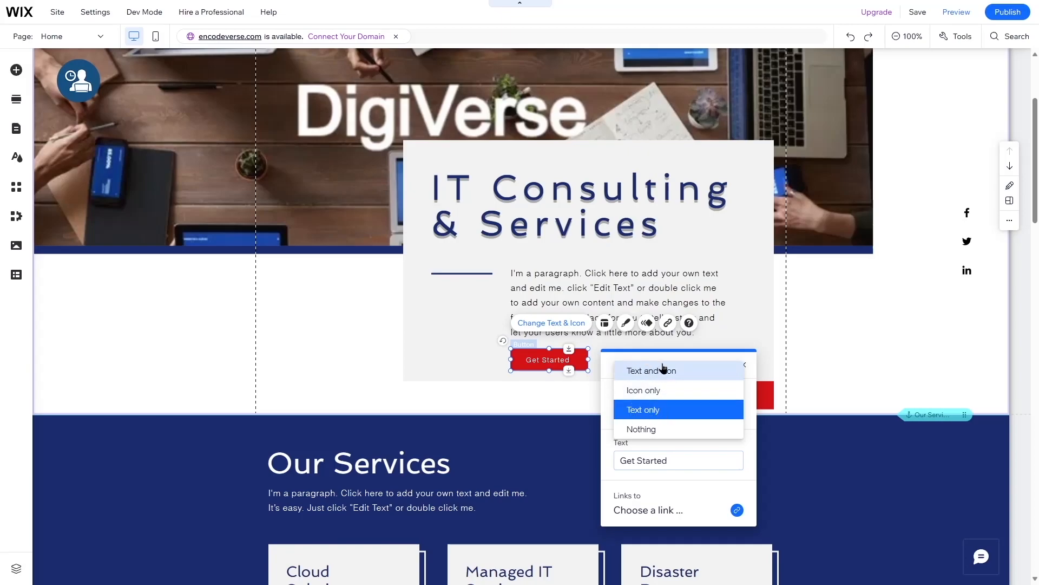
click(605, 361)
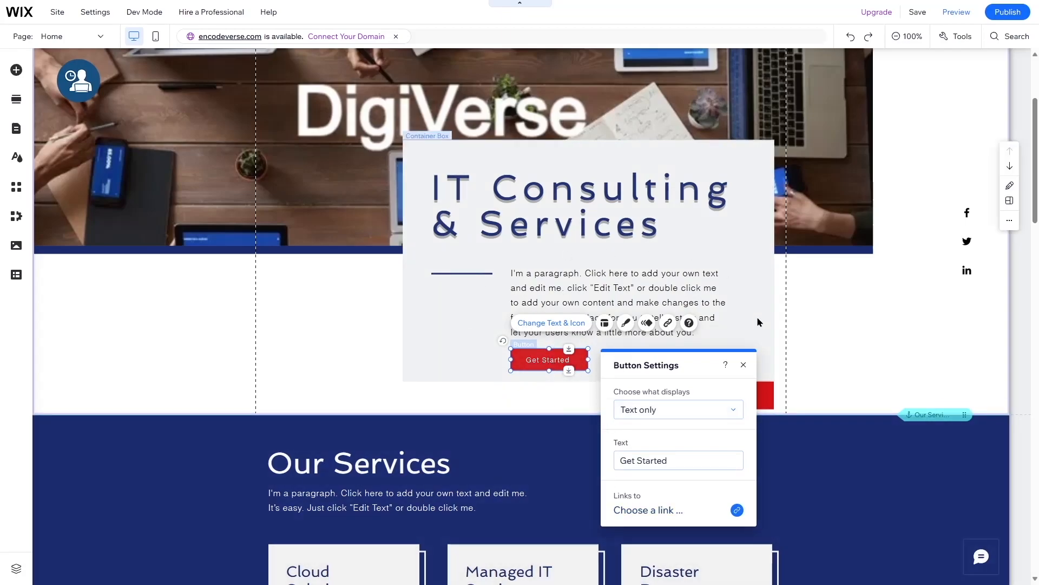
click(796, 330)
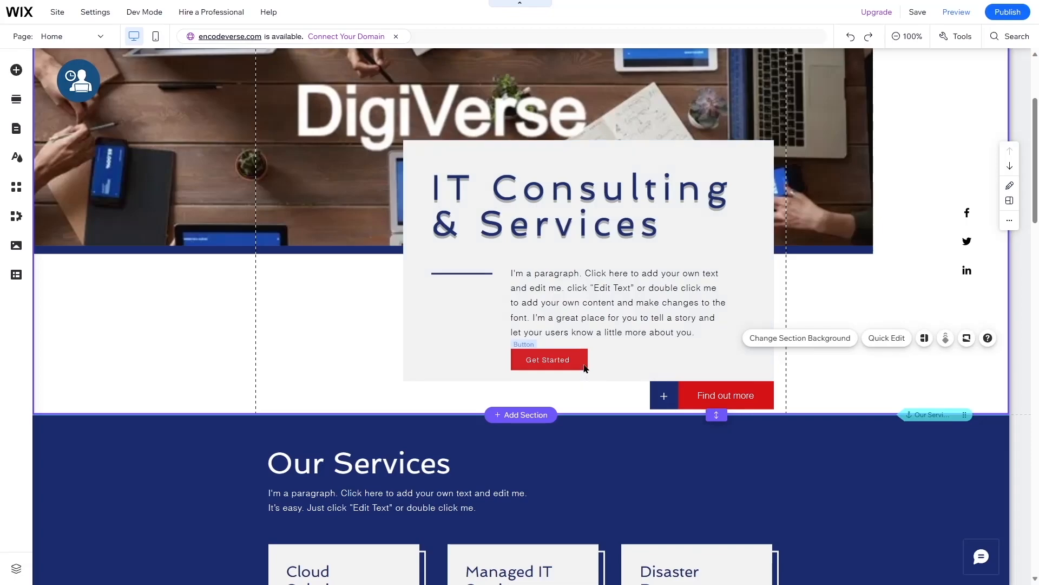
Delete the Get Started button from the container box
click(562, 360)
key(Delete)
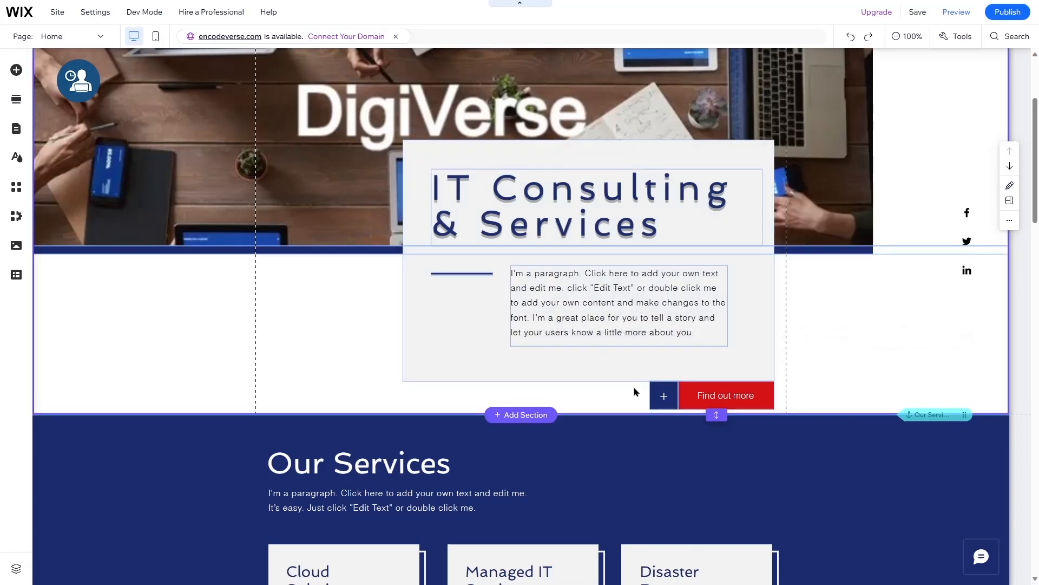
Check the Find out more button's text and link settings, and save the site
click(704, 395)
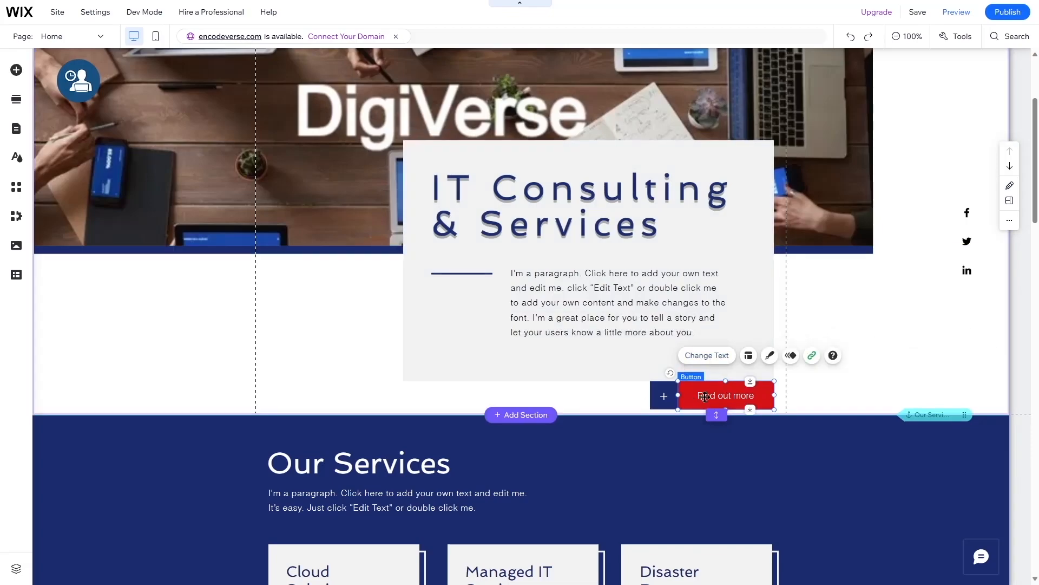
double_click(761, 395)
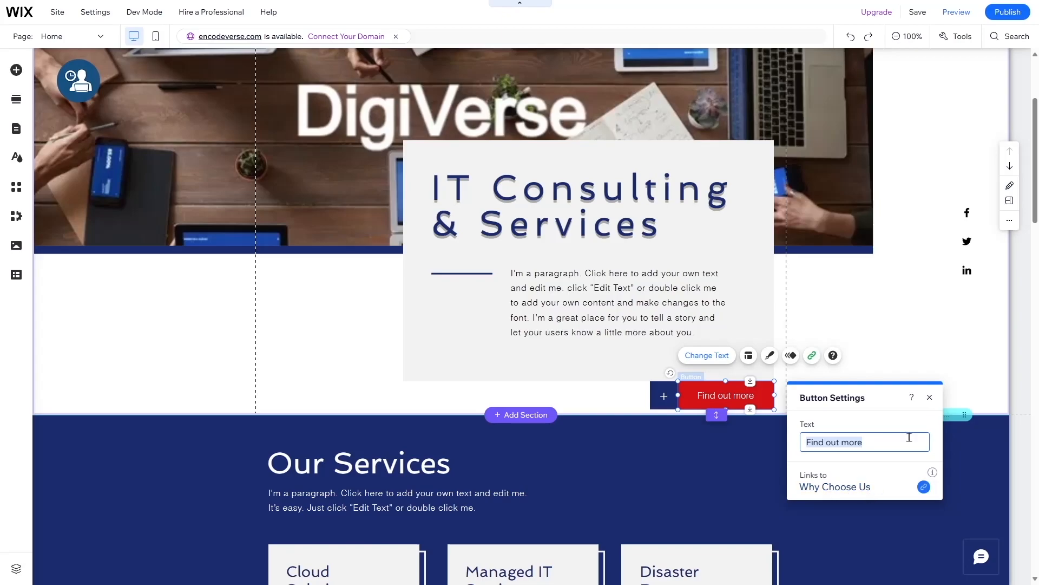
click(931, 398)
key(ctrl+s)
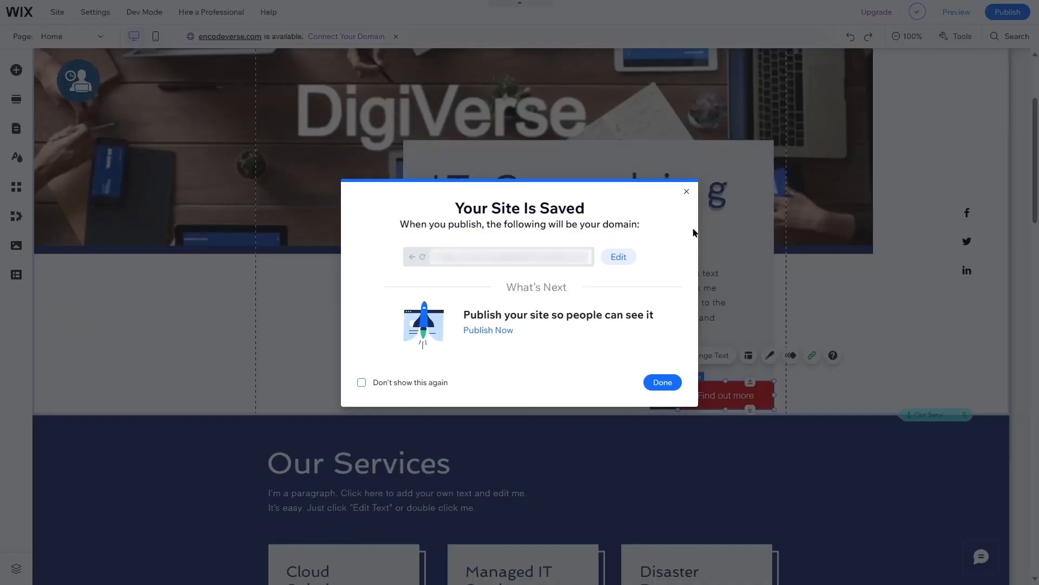
click(660, 383)
Preview the site, follow the Find out more button, look through the page it opens, and return to the editor
click(942, 12)
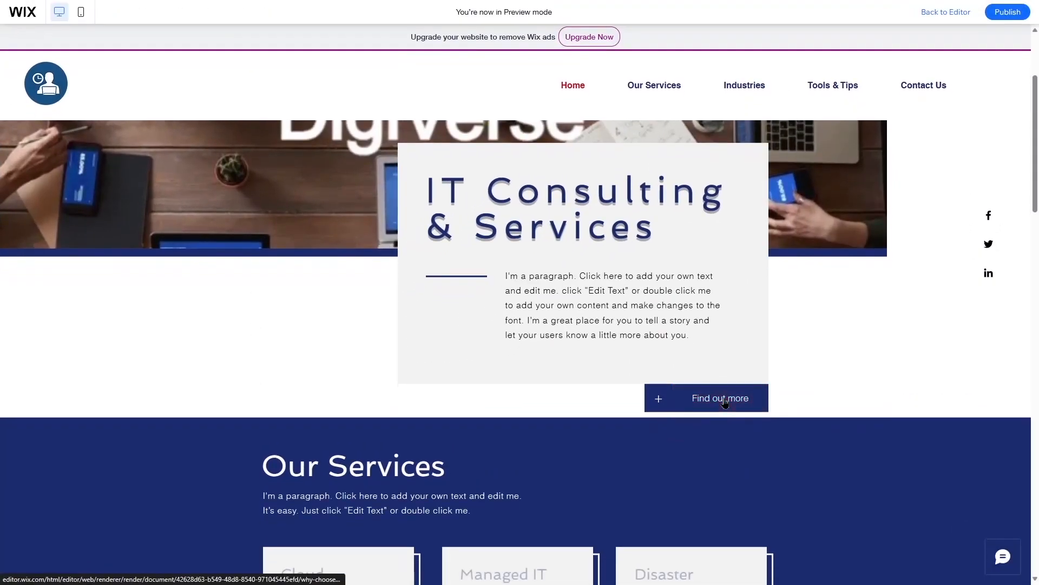
click(725, 401)
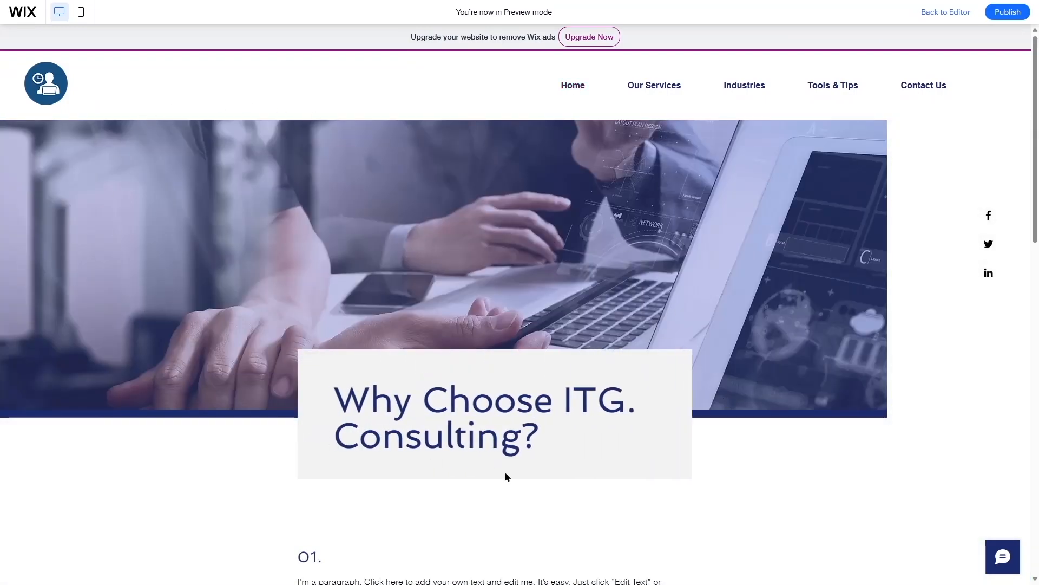
scroll(577, 421, down, 6)
scroll(577, 421, up, 6)
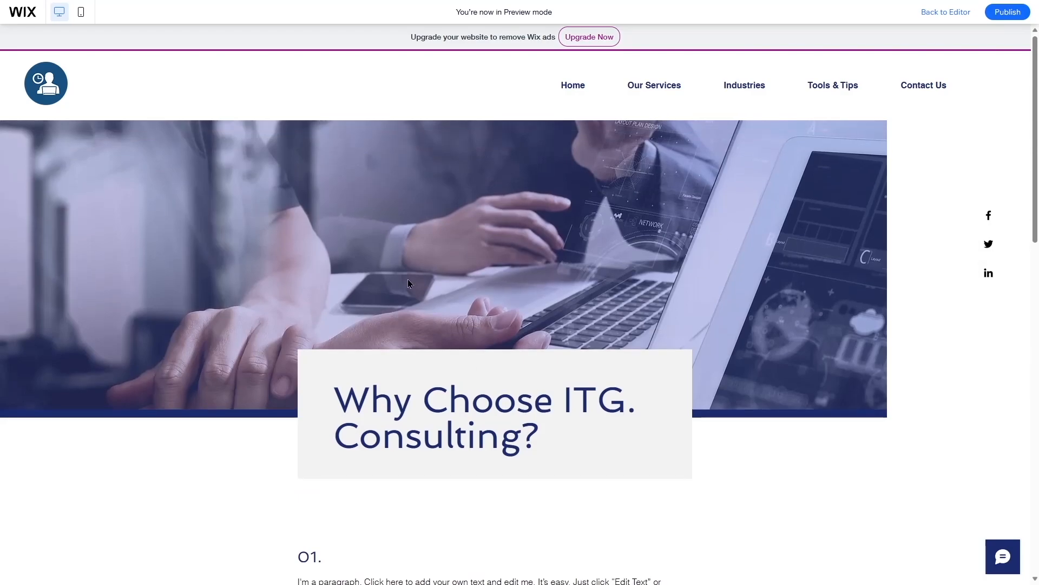
scroll(371, 303, down, 4)
scroll(335, 357, up, 4)
click(944, 12)
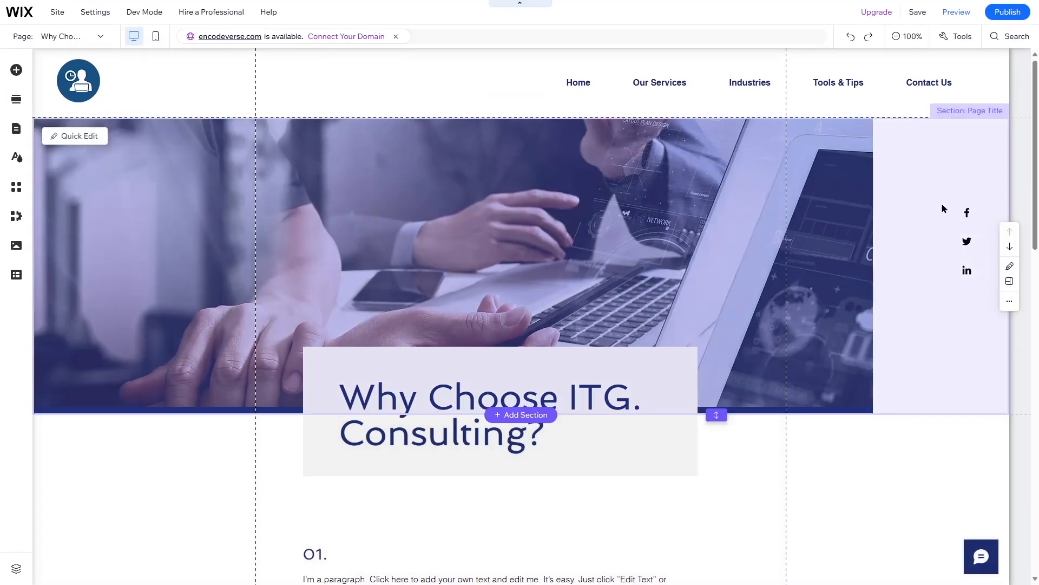
Look through the Why Choose Us page in the editor and switch back to the Home page
scroll(594, 317, down, 5)
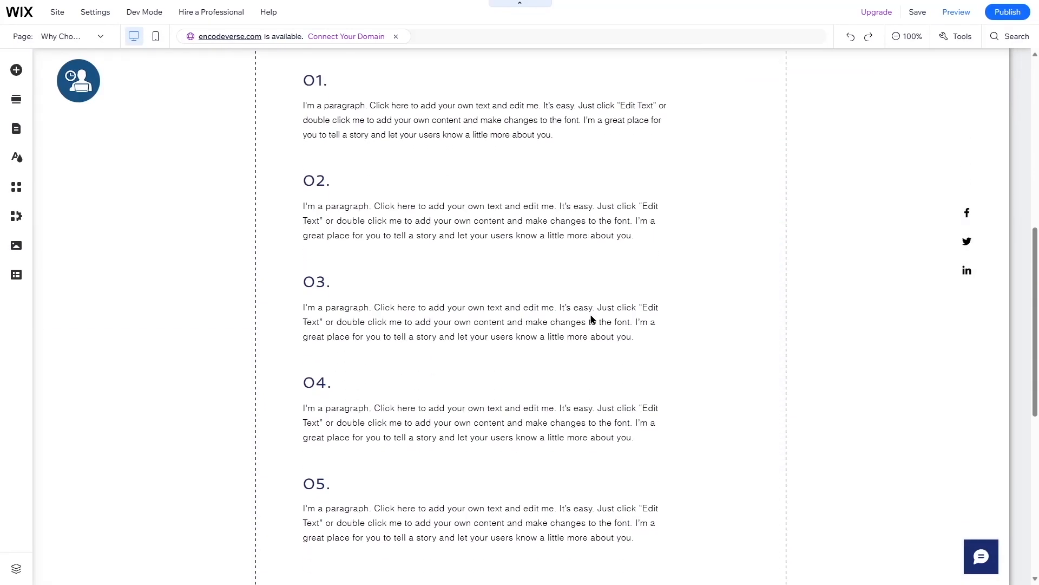
scroll(519, 217, up, 5)
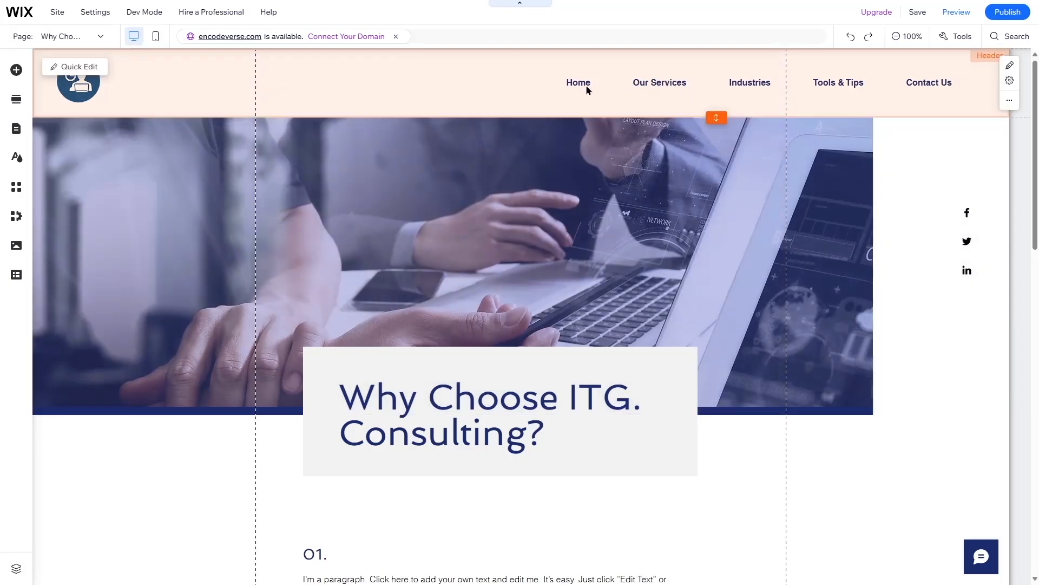
click(563, 97)
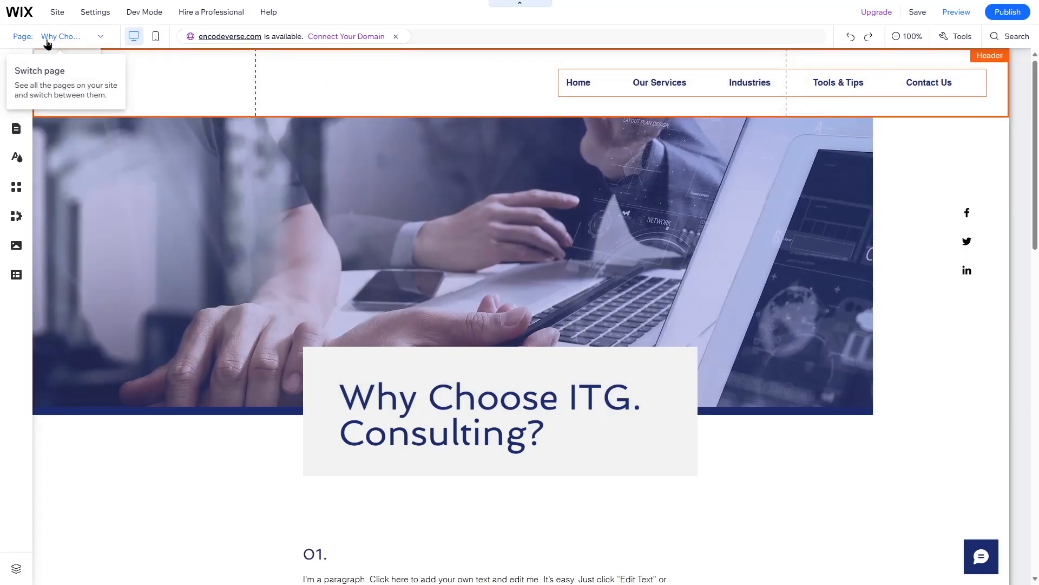
click(78, 38)
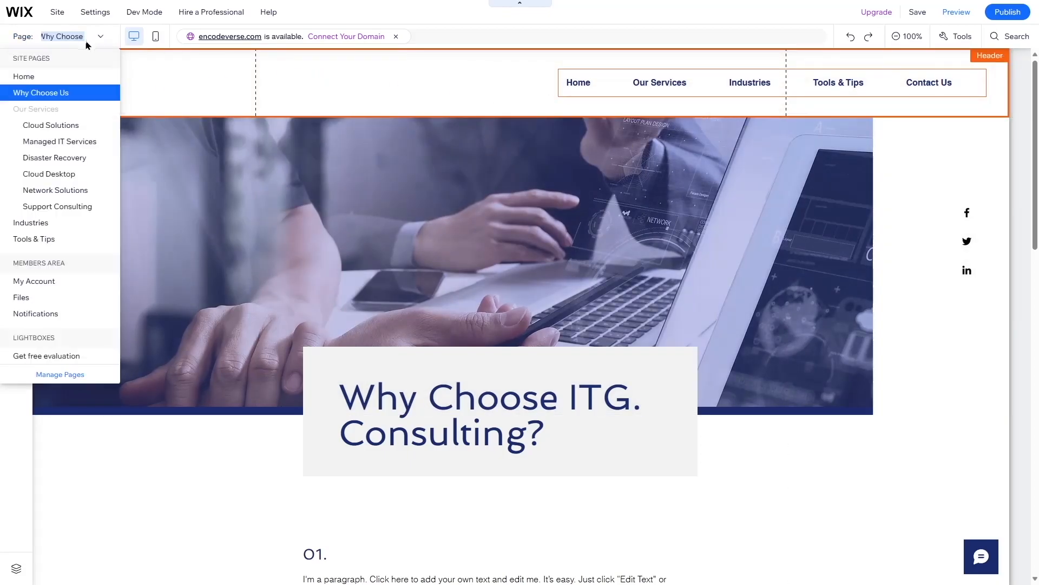
click(25, 75)
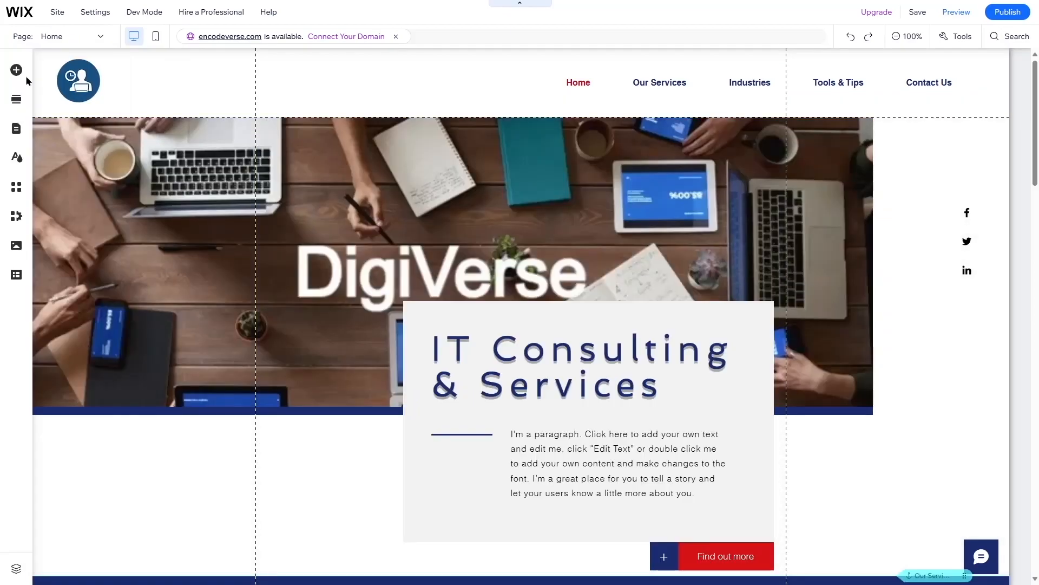
Review the Find out more button's settings and select the paragraph in the container box
scroll(449, 224, down, 5)
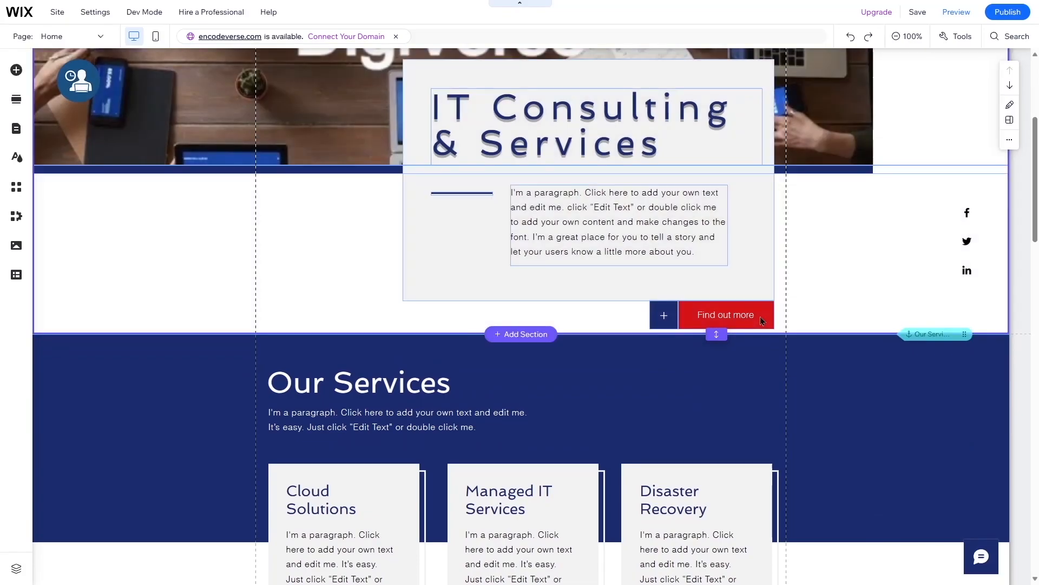
double_click(760, 315)
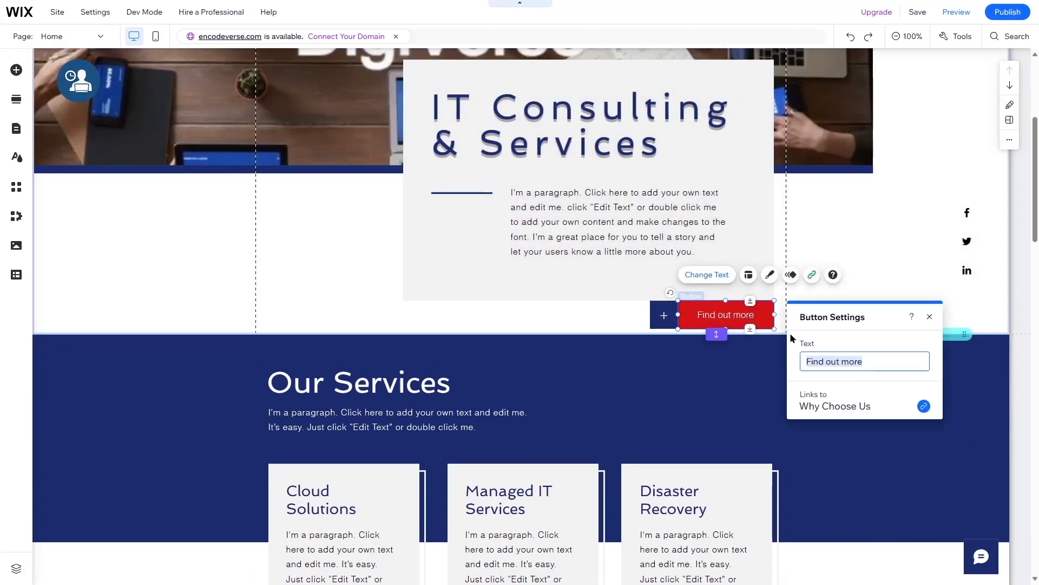
click(656, 200)
scroll(656, 200, up, 5)
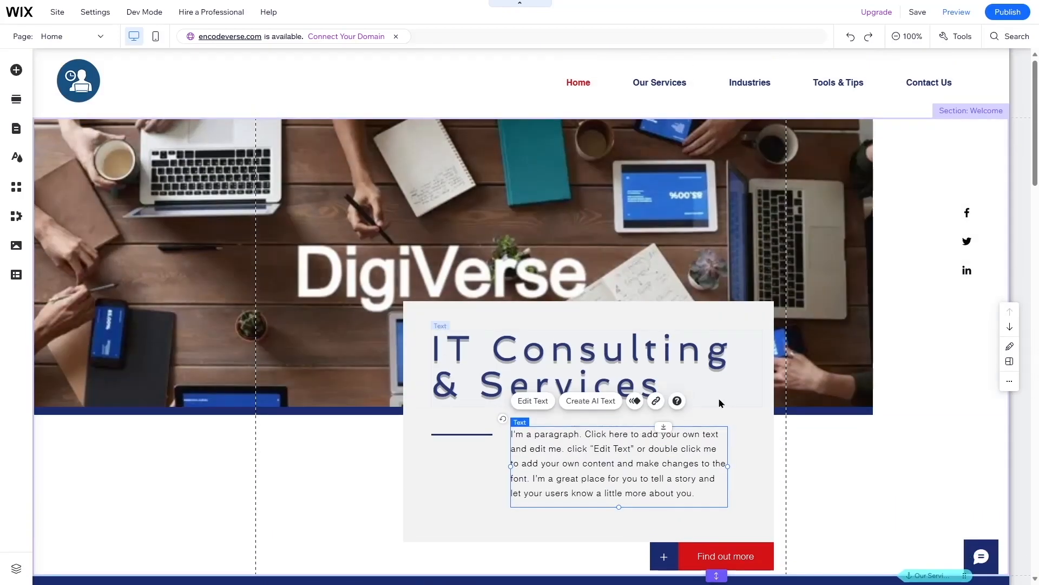
Check the web address and opening behaviour of the Facebook icon's link in the social bar
click(969, 221)
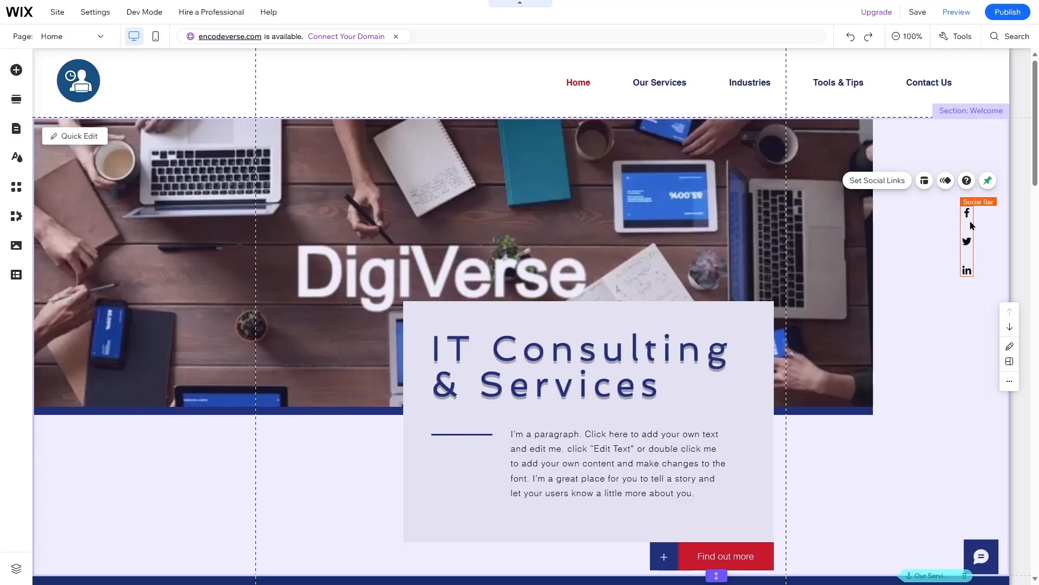
click(861, 184)
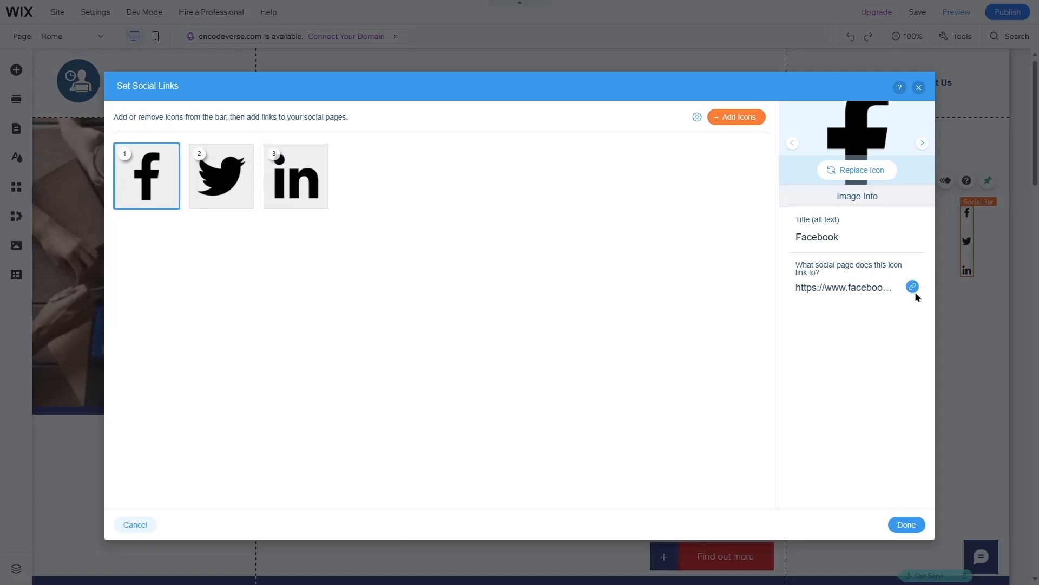
click(857, 289)
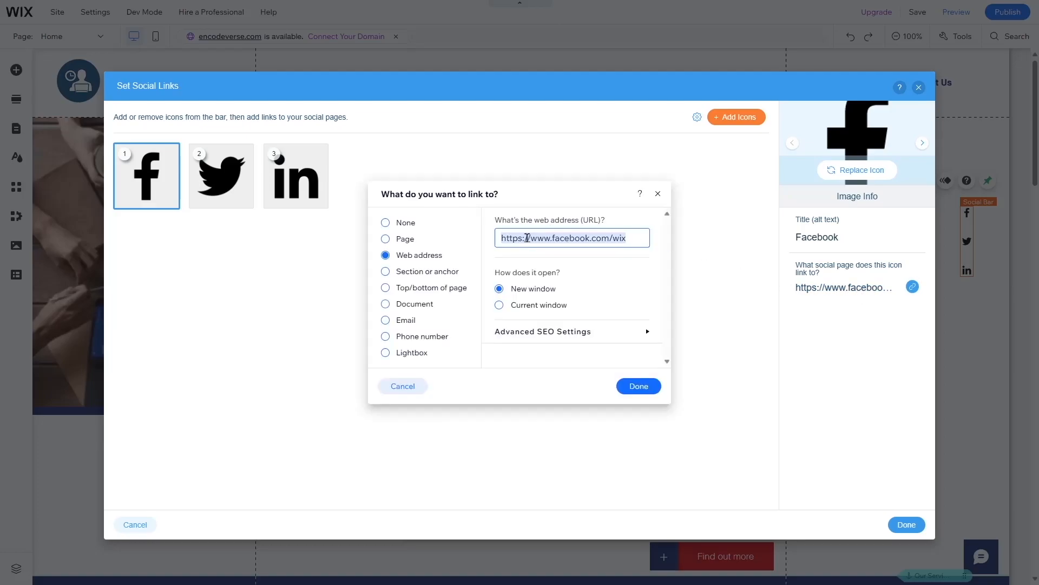
click(528, 238)
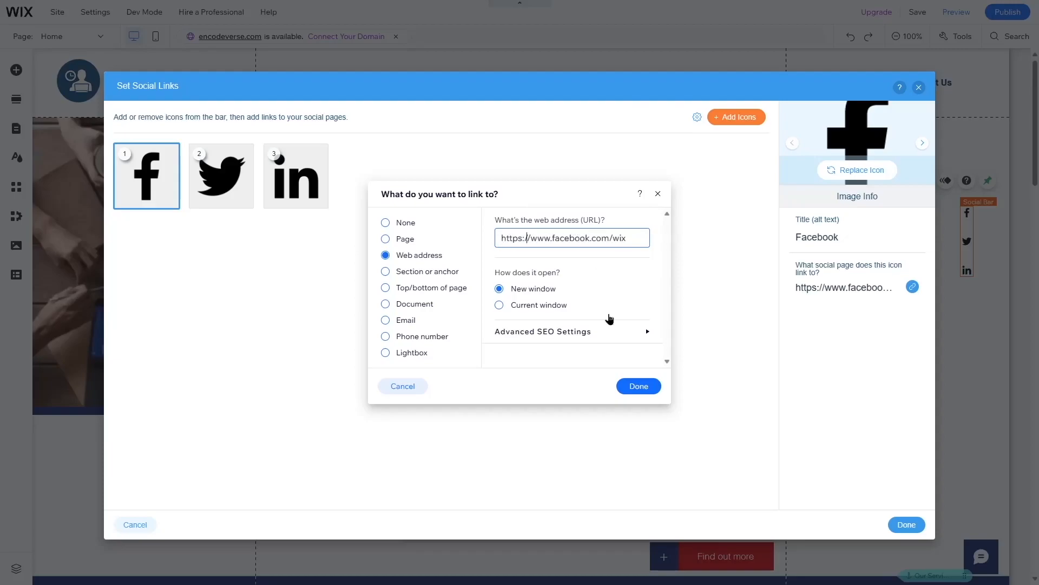
click(636, 387)
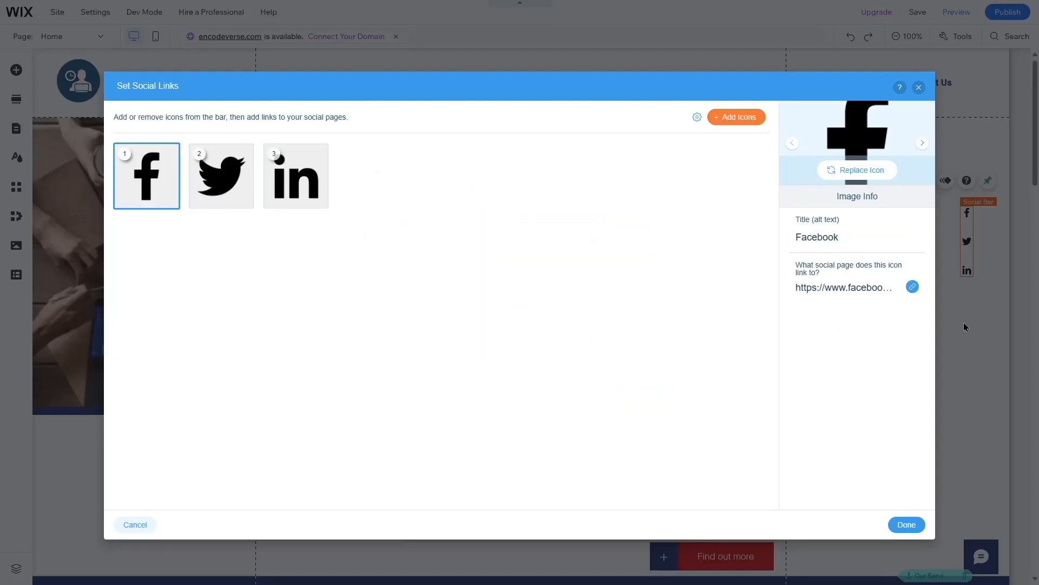
Browse the icons that can be added to the social bar and close the social link settings
click(744, 120)
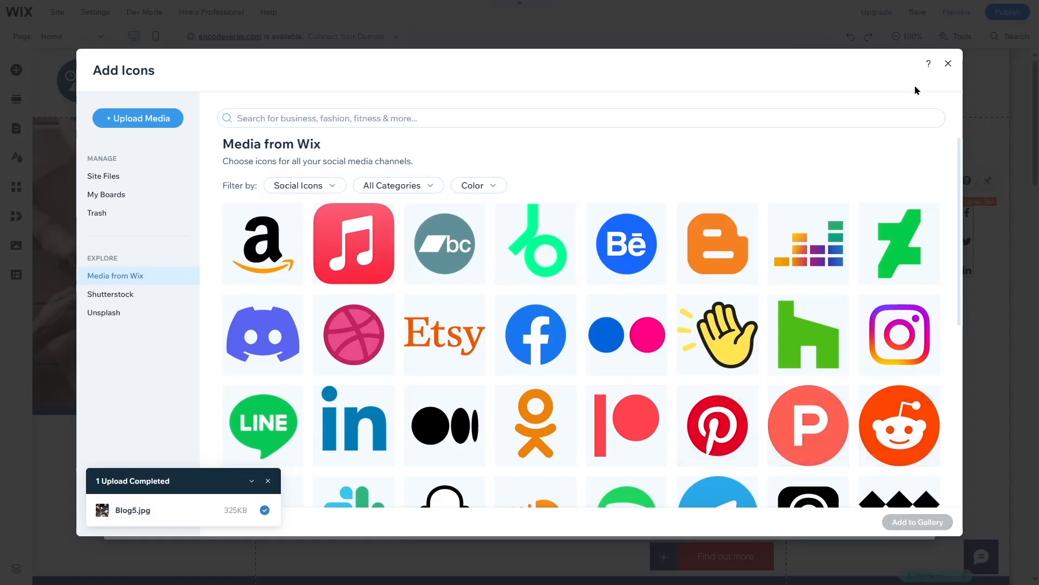
click(947, 63)
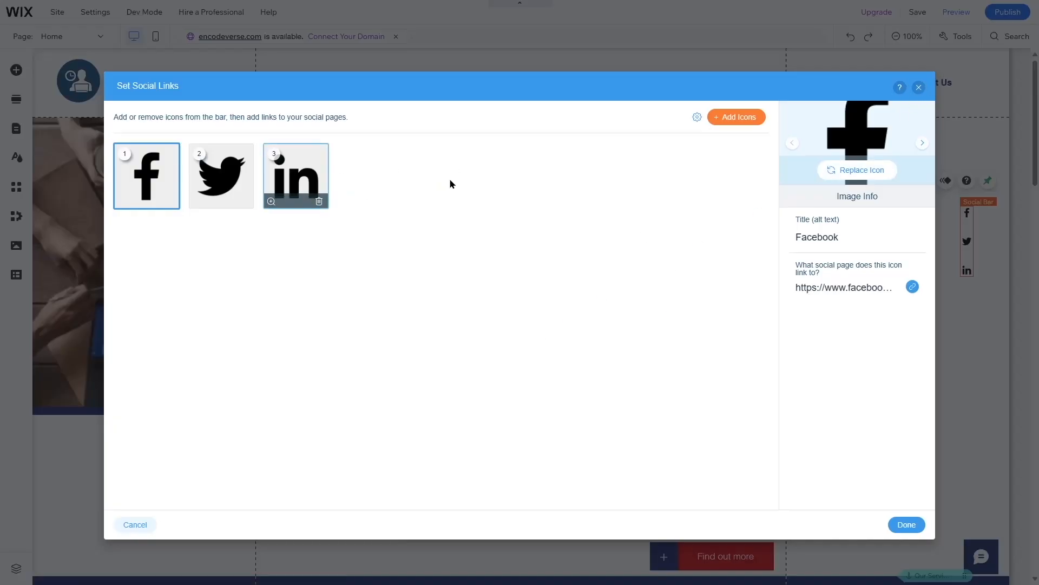
click(906, 524)
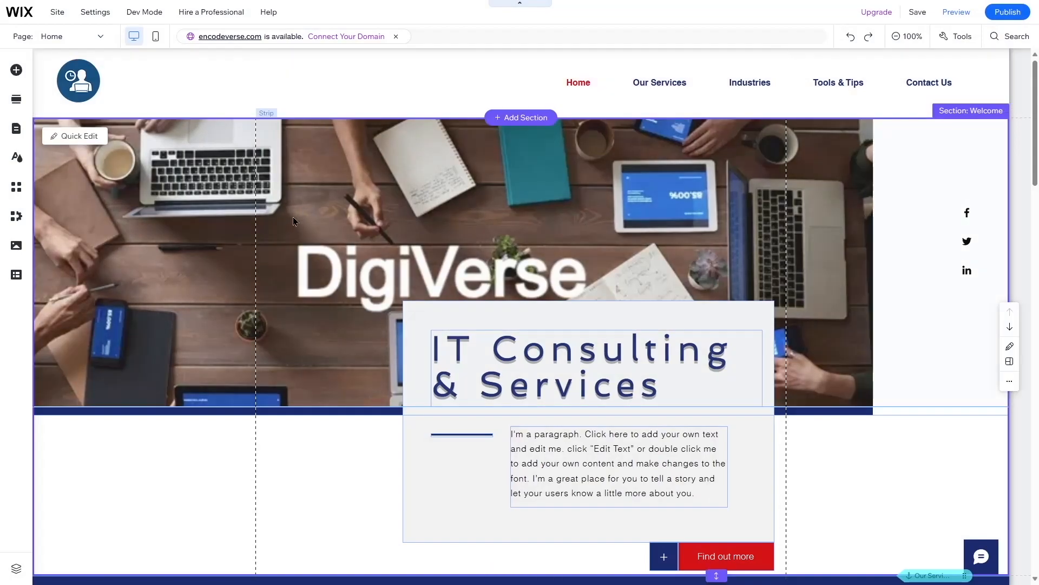
Look through the Services and Testimonials sections of the Home page, checking the service container boxes
scroll(294, 220, down, 7)
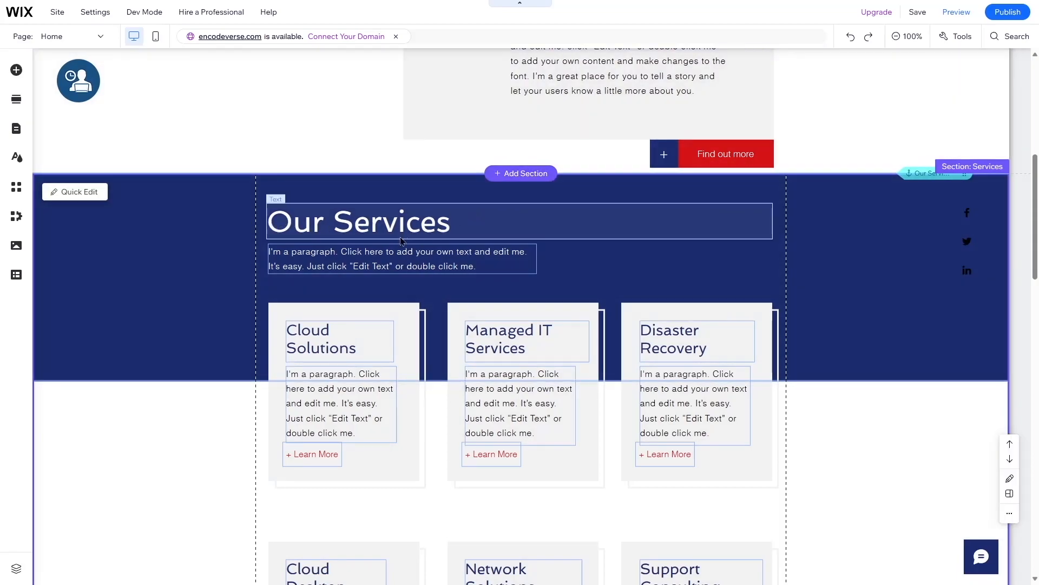
click(334, 251)
click(399, 311)
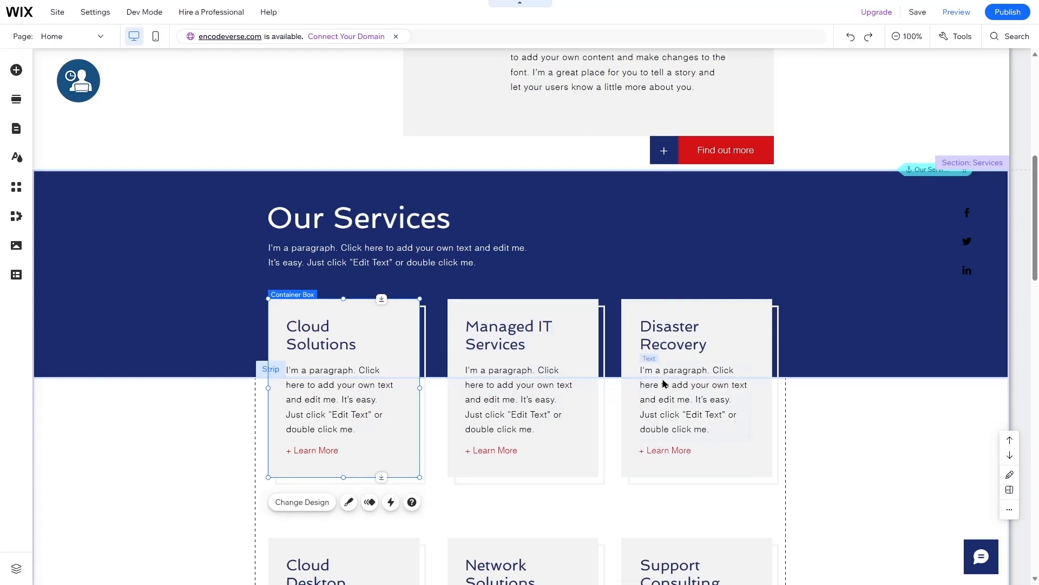
scroll(630, 314, down, 7)
scroll(724, 269, down, 9)
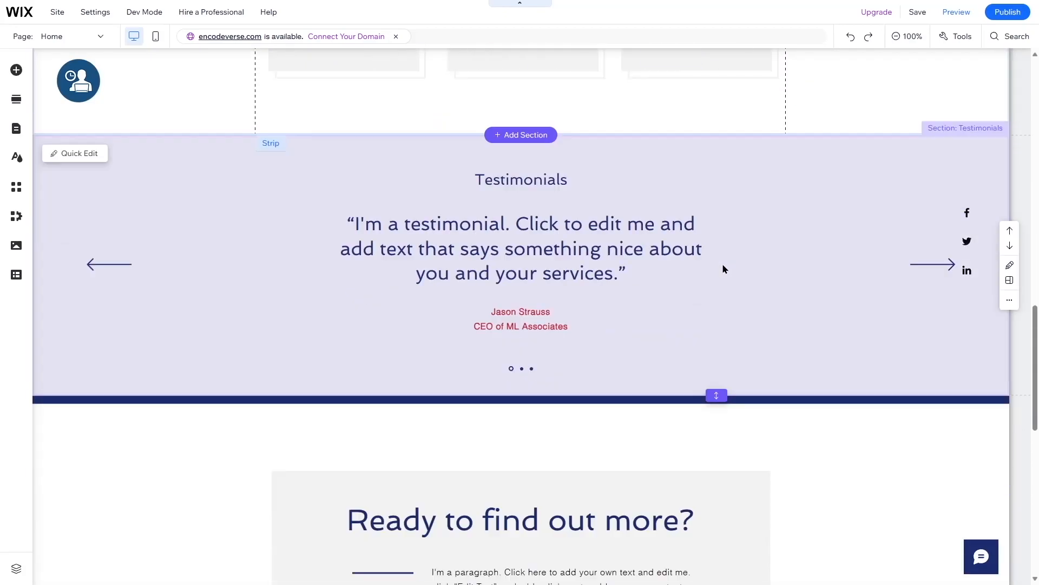
scroll(271, 239, up, 2)
scroll(271, 240, up, 7)
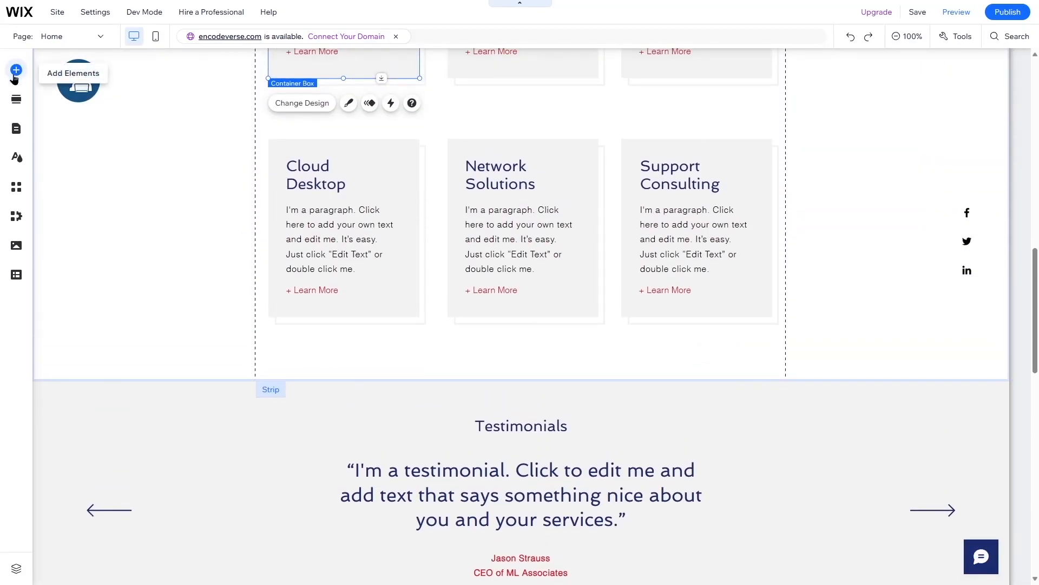
scroll(623, 333, up, 9)
scroll(592, 330, down, 1)
scroll(592, 332, down, 7)
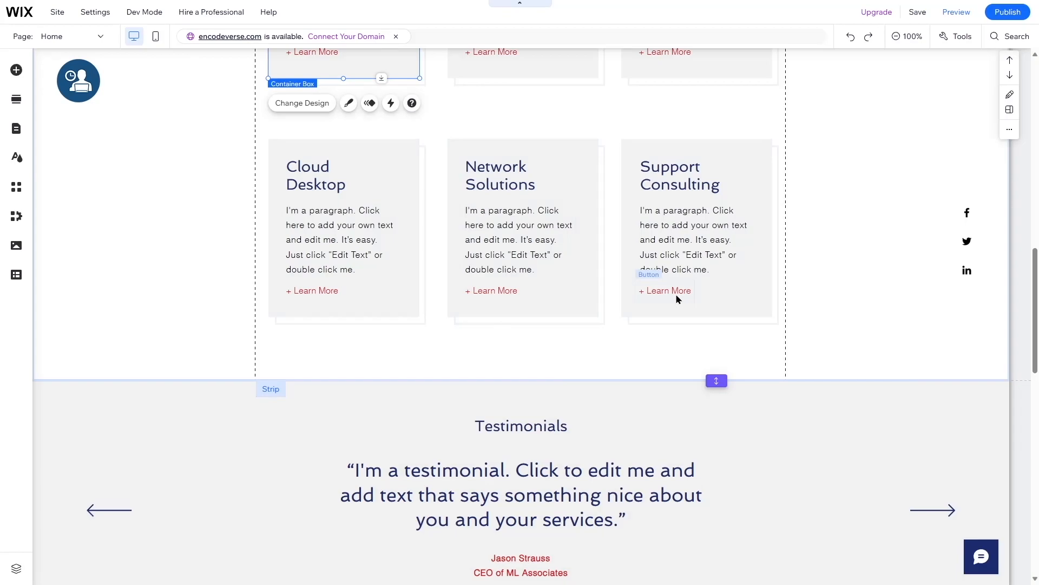
scroll(676, 294, down, 3)
scroll(609, 265, down, 12)
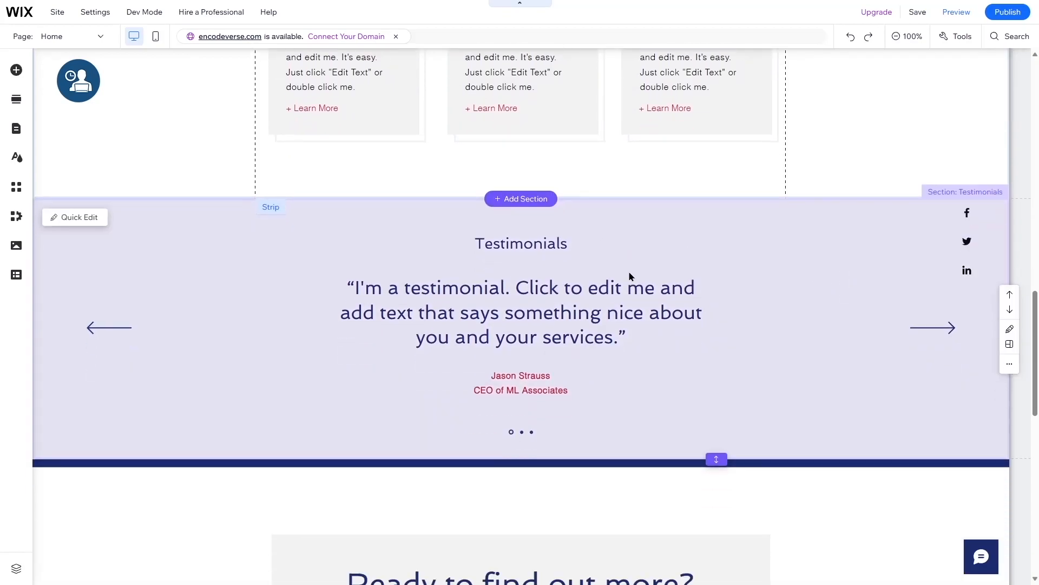
scroll(639, 292, up, 6)
scroll(641, 290, up, 15)
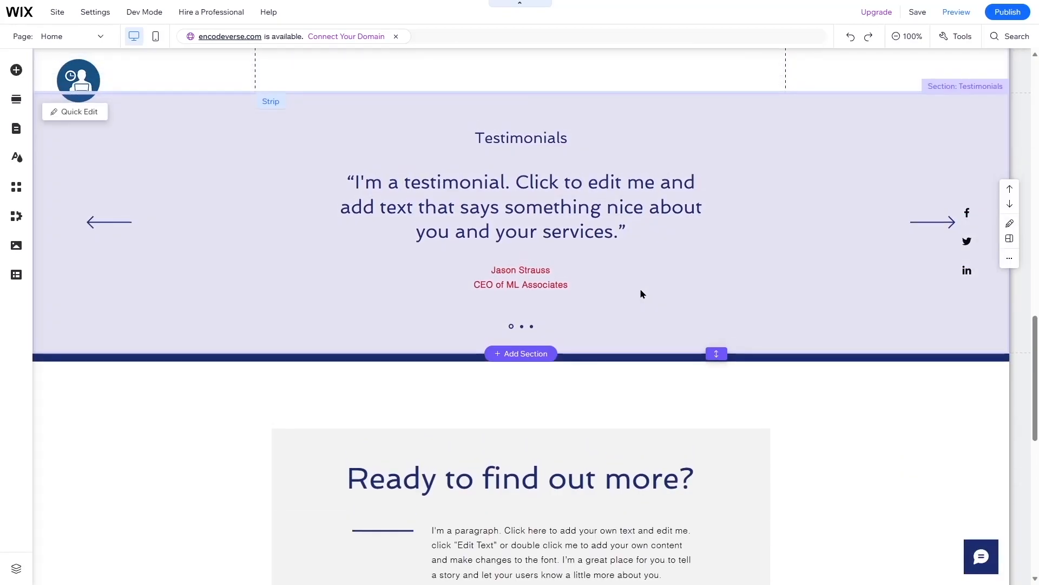
scroll(629, 271, down, 10)
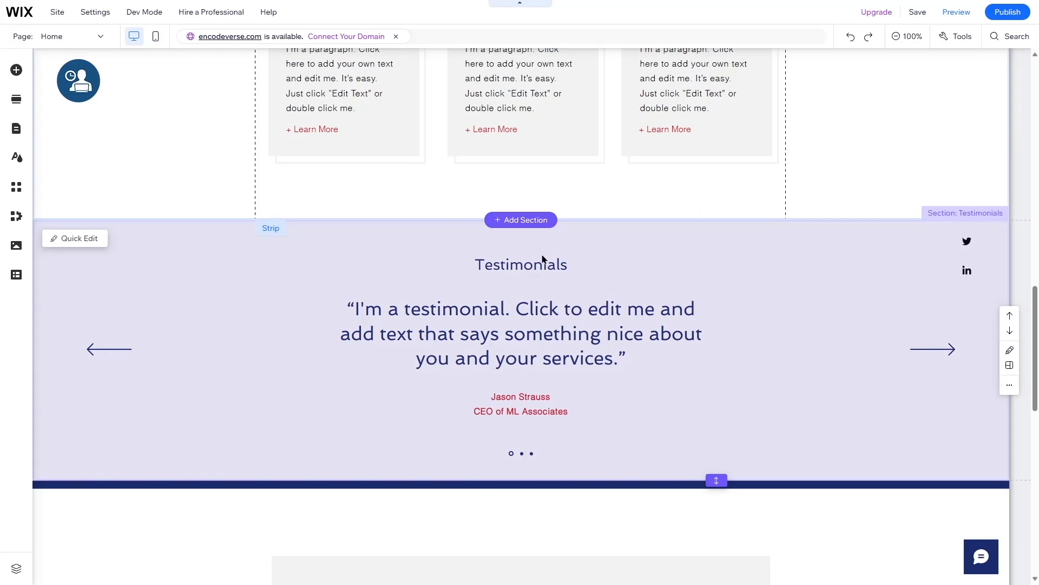
scroll(533, 164, up, 2)
scroll(533, 164, up, 4)
scroll(610, 238, down, 6)
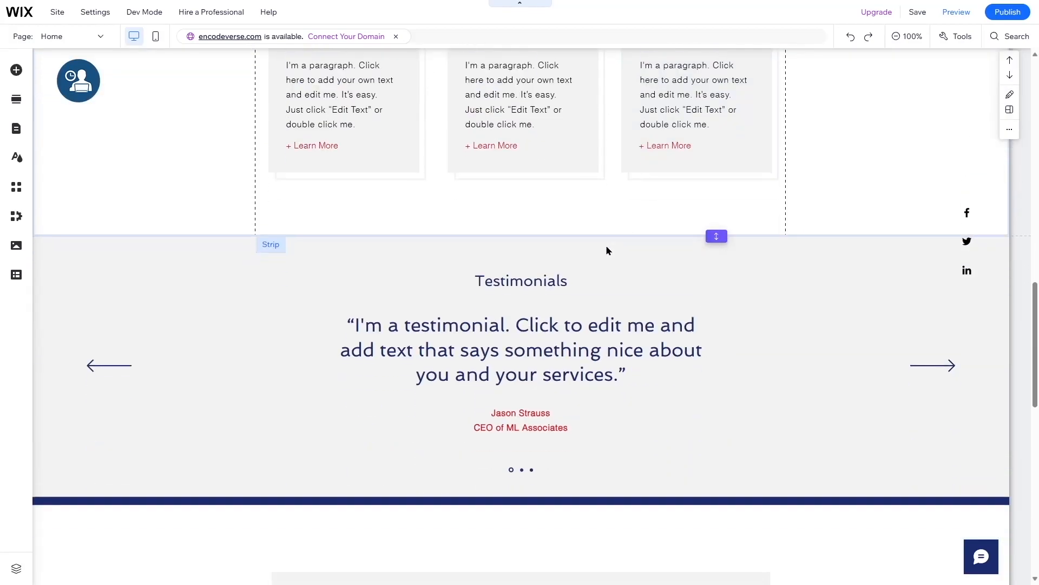
Insert the Our Team section from the Team category between the Services and Testimonials sections
click(516, 226)
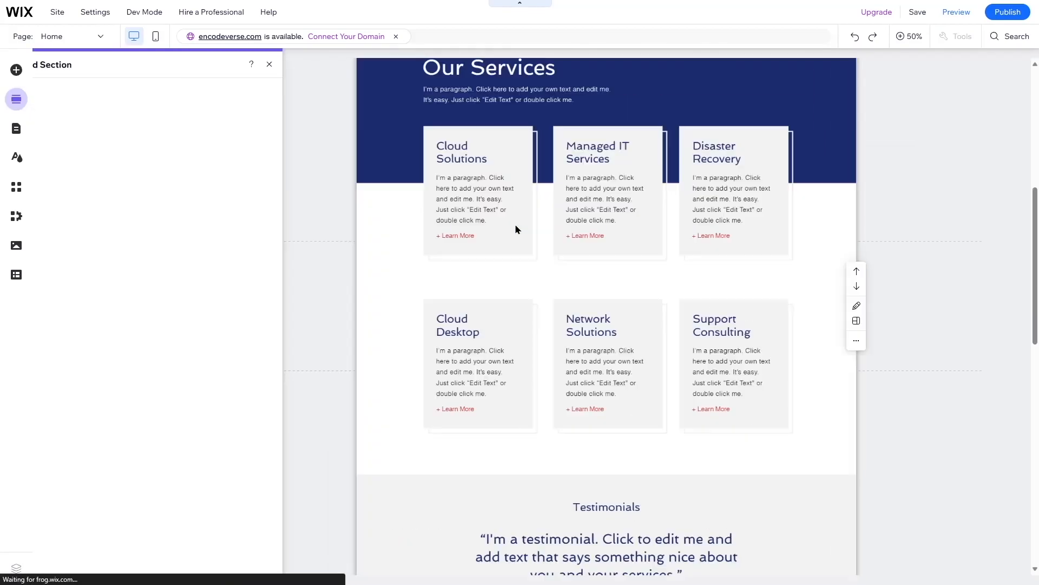
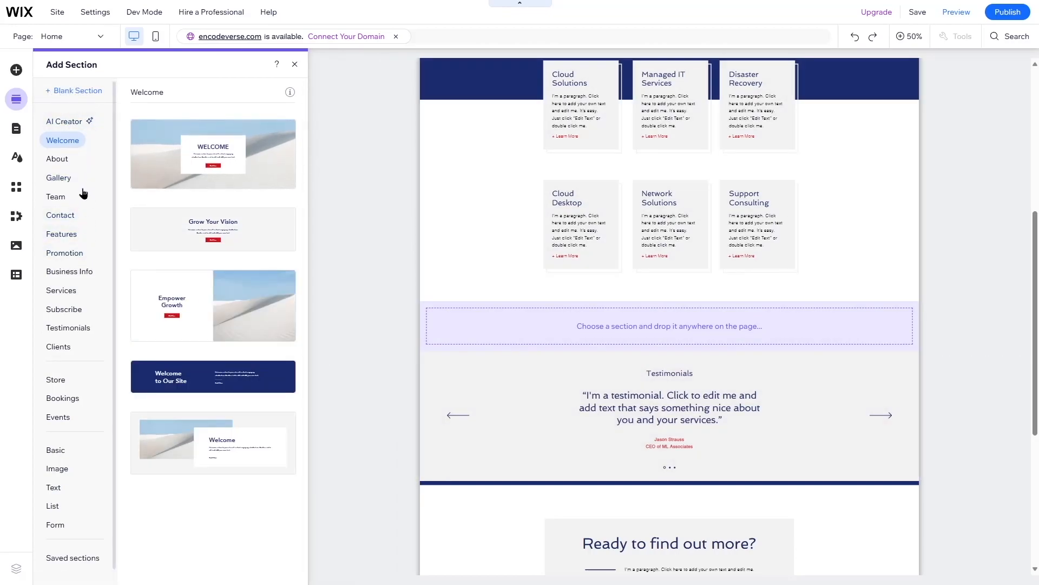
click(57, 197)
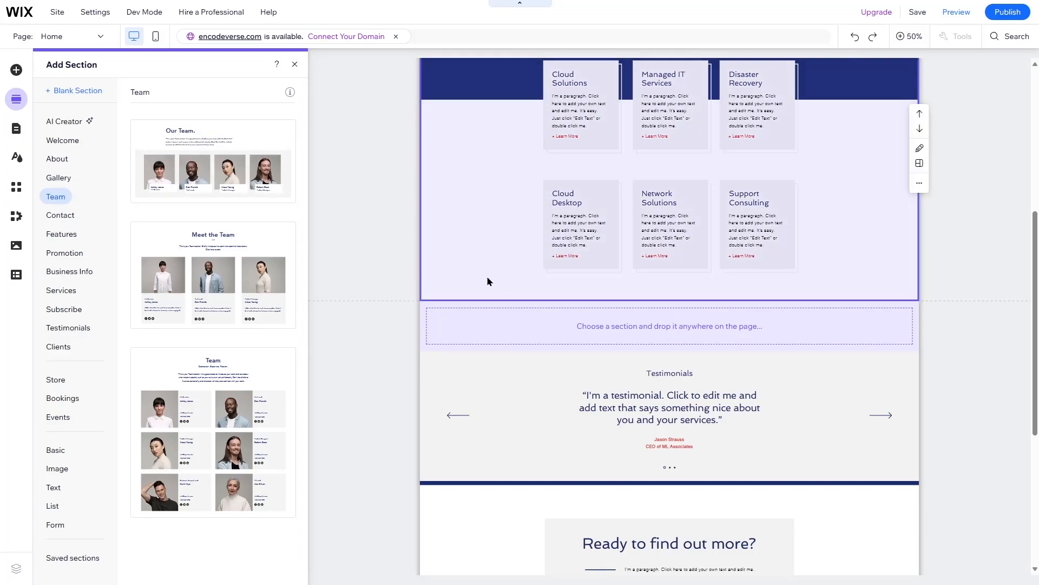
drag(234, 164, 644, 317)
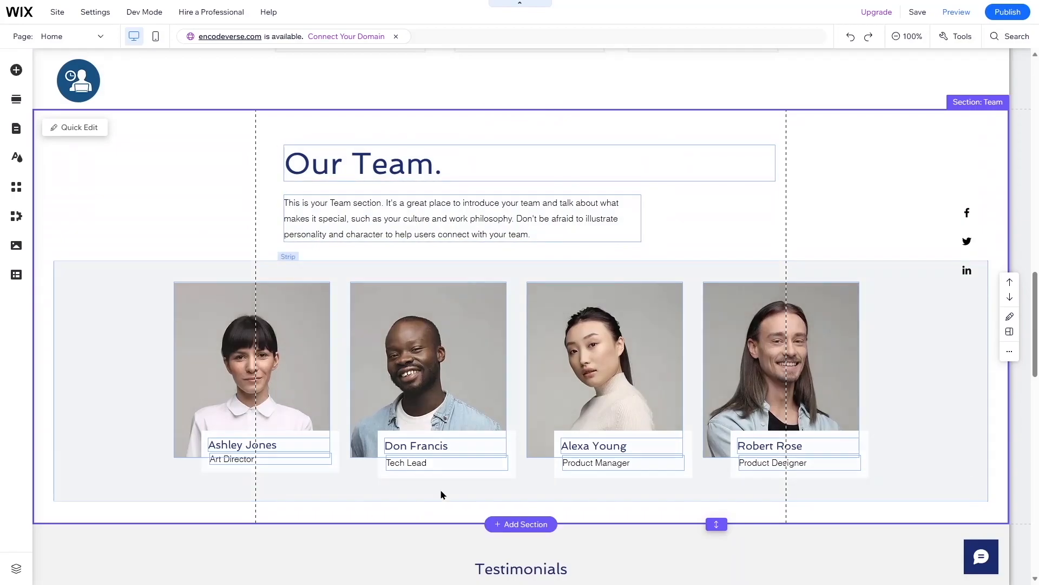
Examine the editing options for the first team member's image and name text
click(306, 312)
click(300, 312)
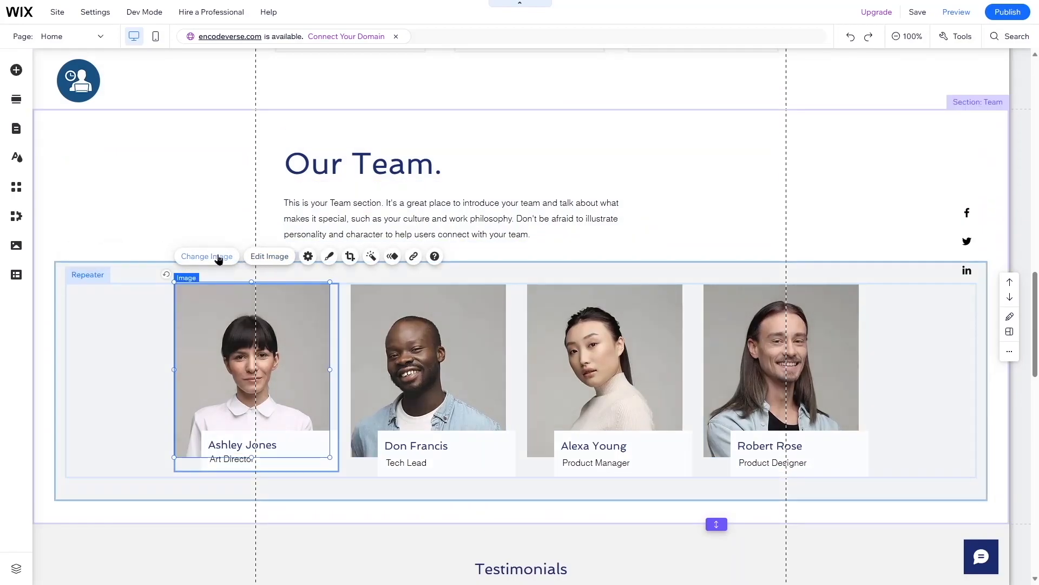
click(288, 446)
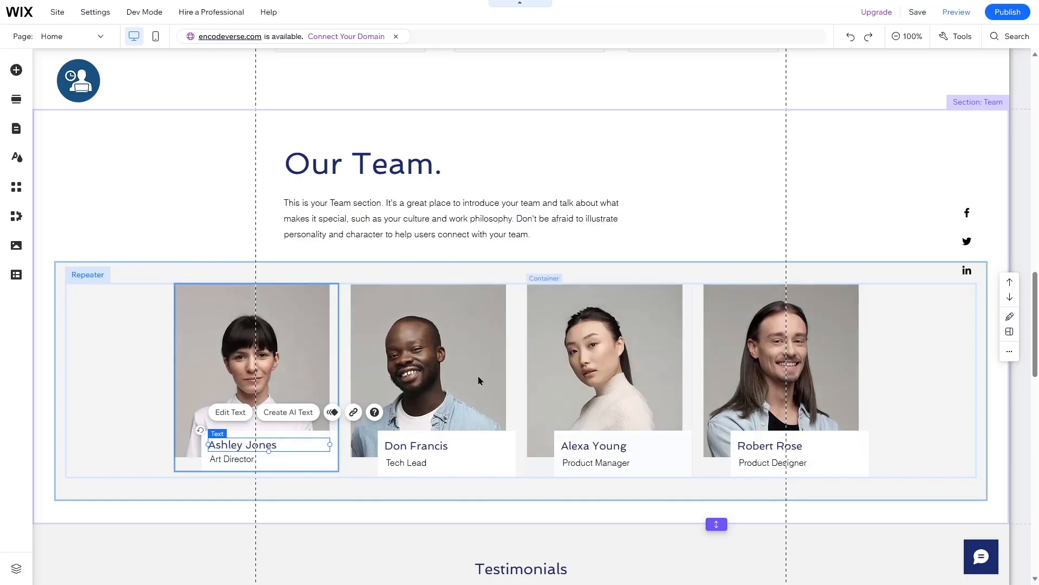
Move the Team section down below the Testimonials section and check the new section order
scroll(441, 368, down, 4)
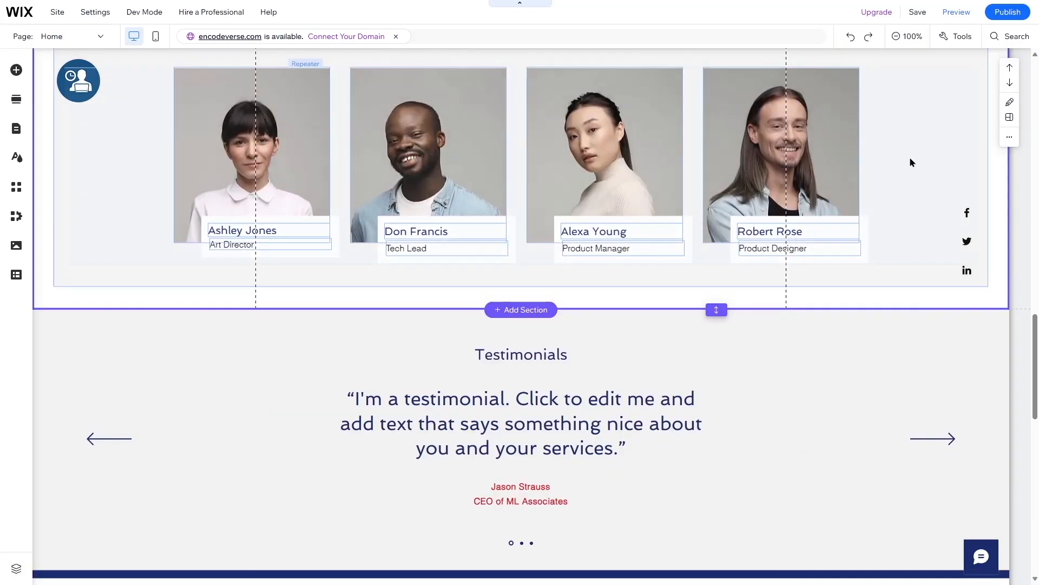
scroll(901, 157, up, 3)
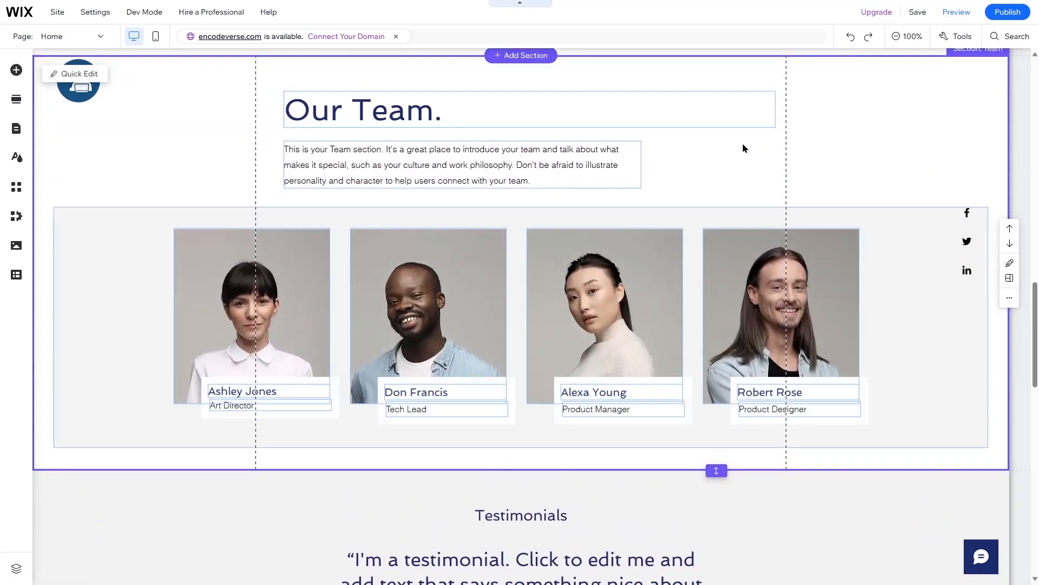
scroll(703, 179, up, 7)
scroll(703, 178, down, 7)
scroll(756, 235, down, 6)
scroll(819, 239, up, 6)
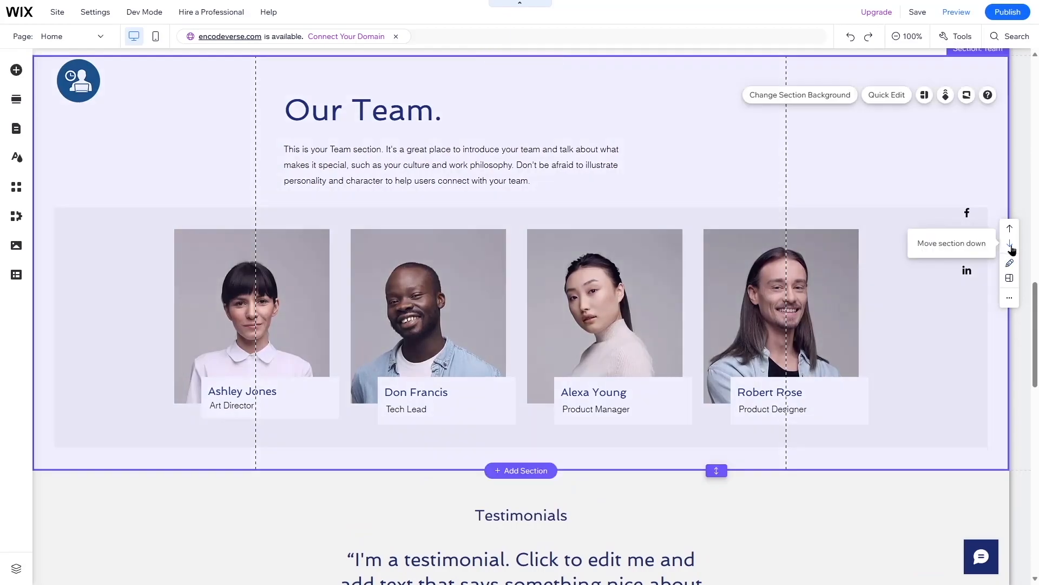
click(1010, 243)
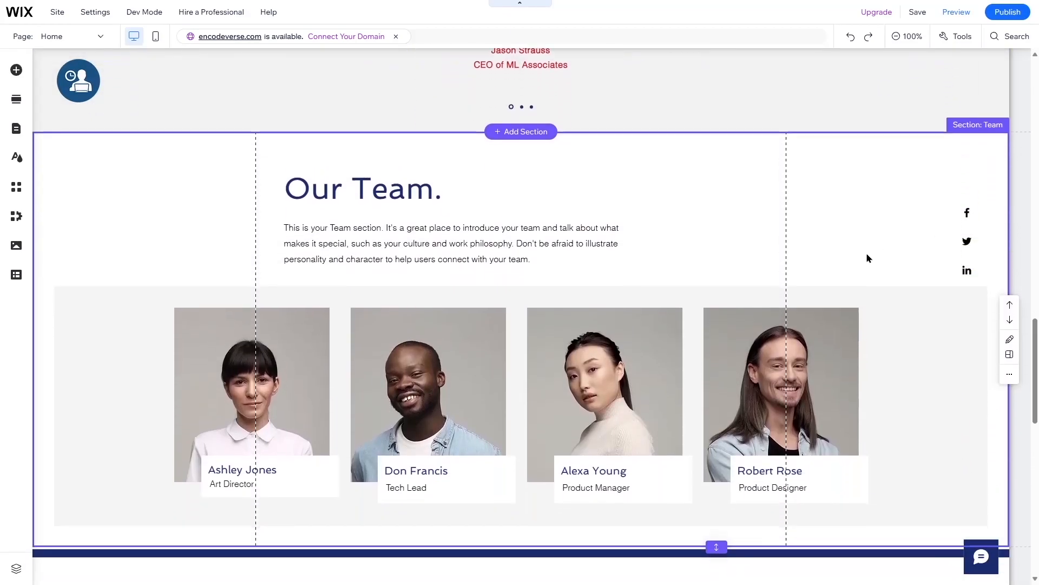
scroll(618, 216, up, 11)
scroll(655, 385, down, 8)
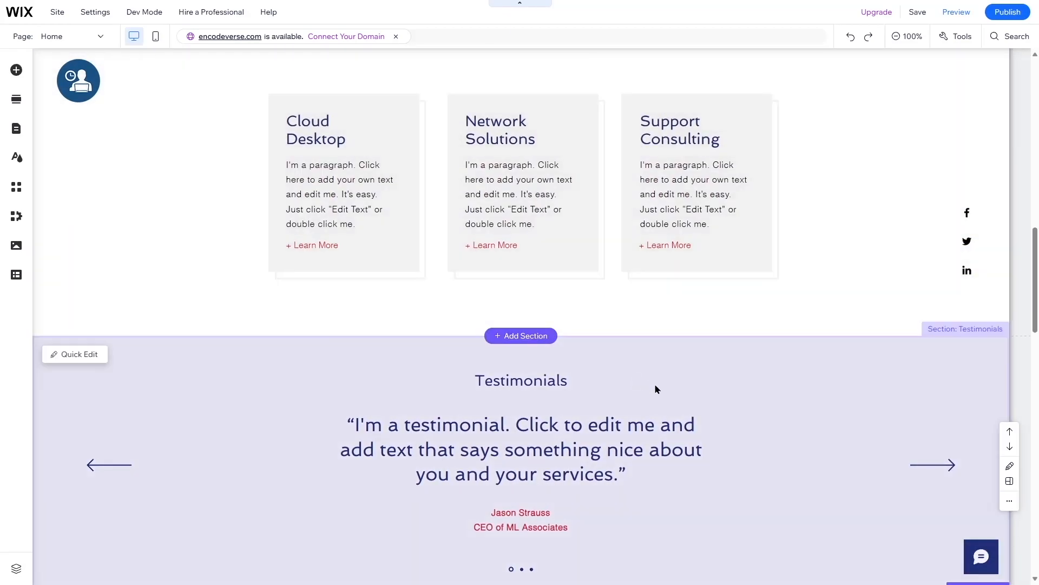
scroll(677, 337, down, 4)
Delete the whole Team section from the Home page
click(574, 91)
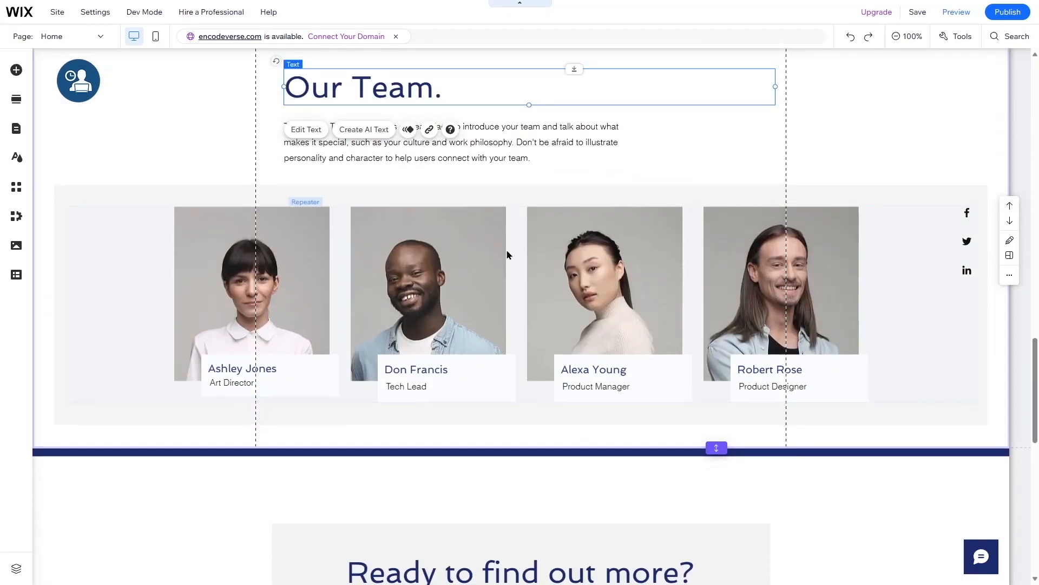
scroll(402, 184, up, 1)
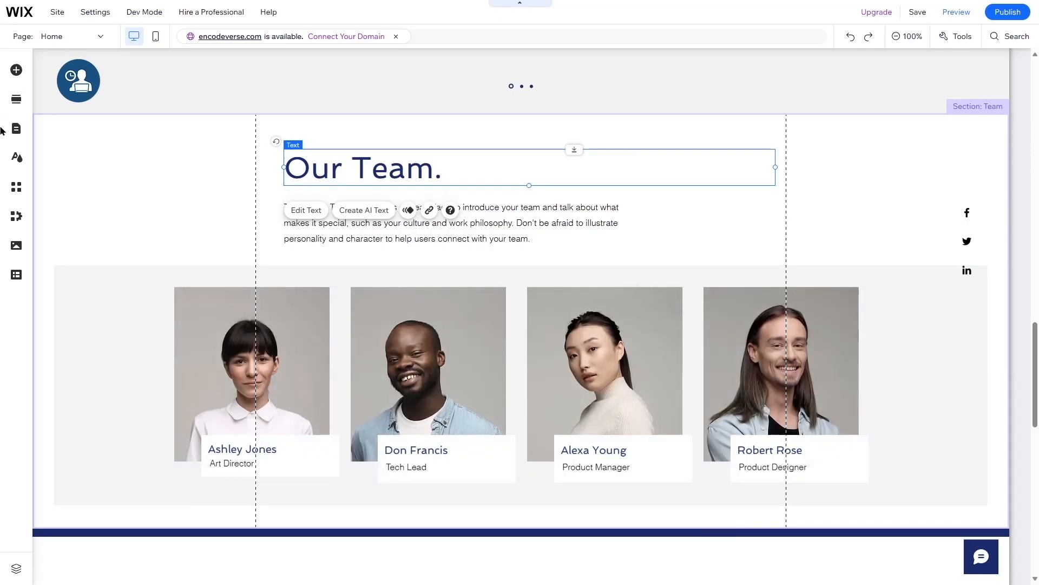
click(893, 173)
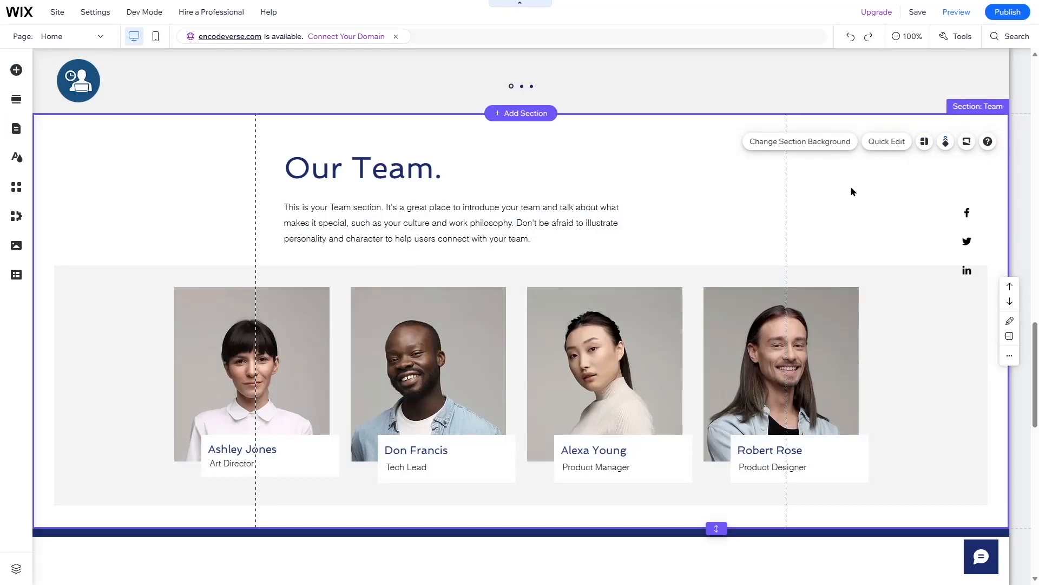
key(Delete)
Add a blank section between the Services and Testimonials sections and extend its height downward
scroll(573, 228, up, 7)
scroll(572, 233, up, 5)
scroll(572, 233, down, 6)
click(521, 175)
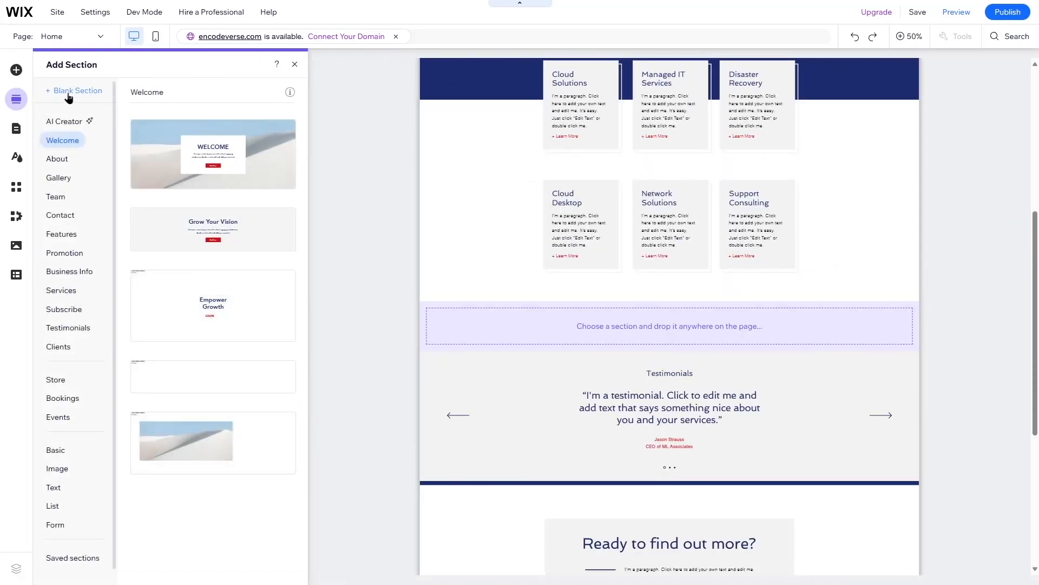
click(68, 92)
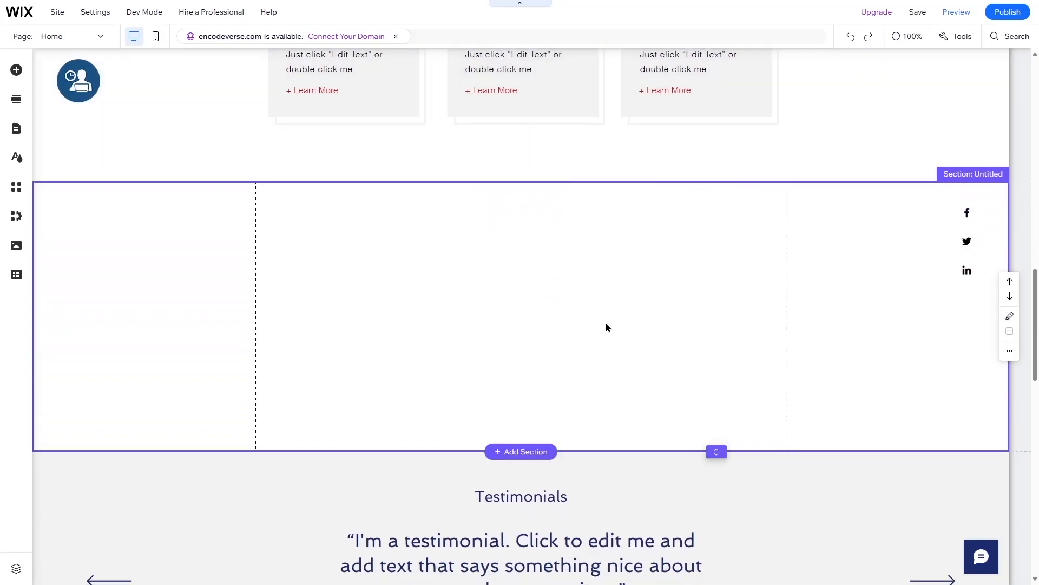
scroll(595, 284, down, 1)
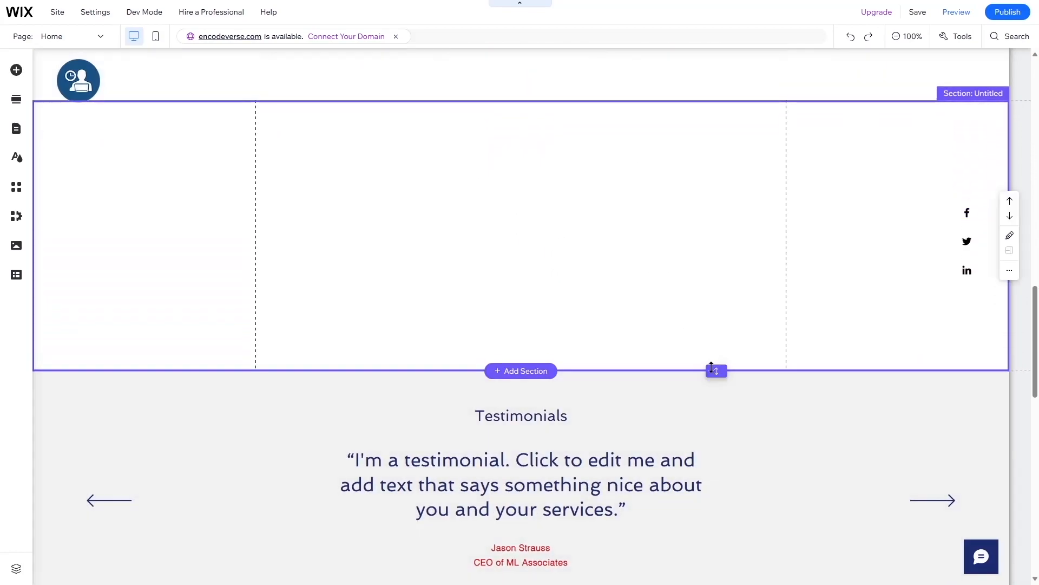
drag(715, 370, 725, 539)
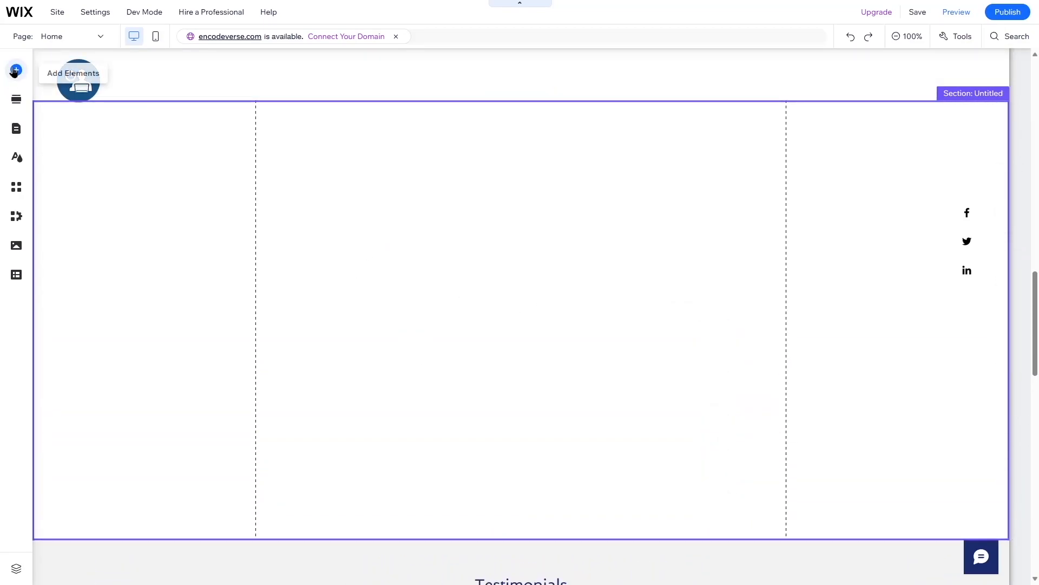
Add a blank white classic strip inside the new untitled section
click(15, 71)
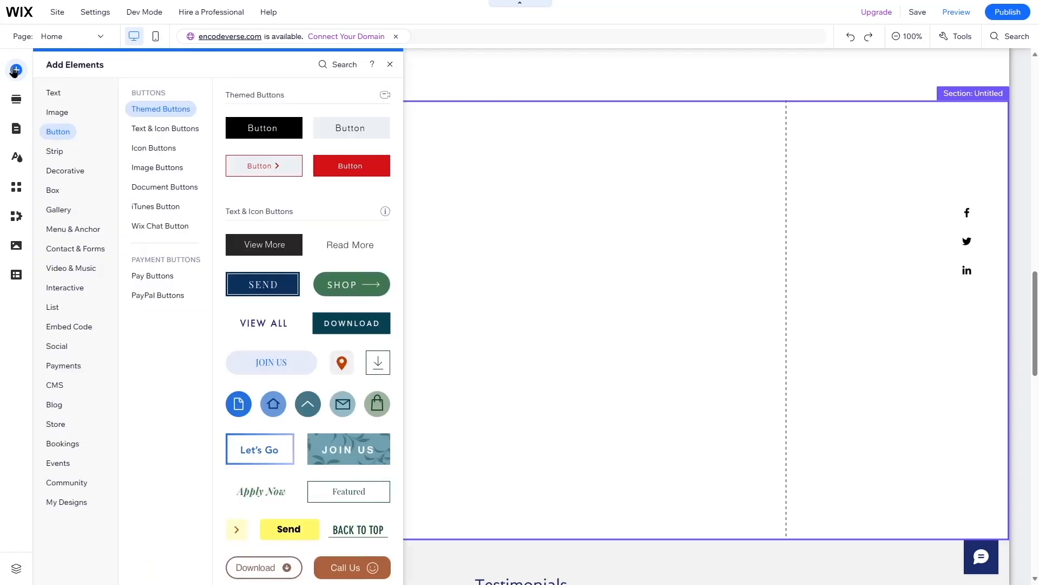
mouse_move(57, 154)
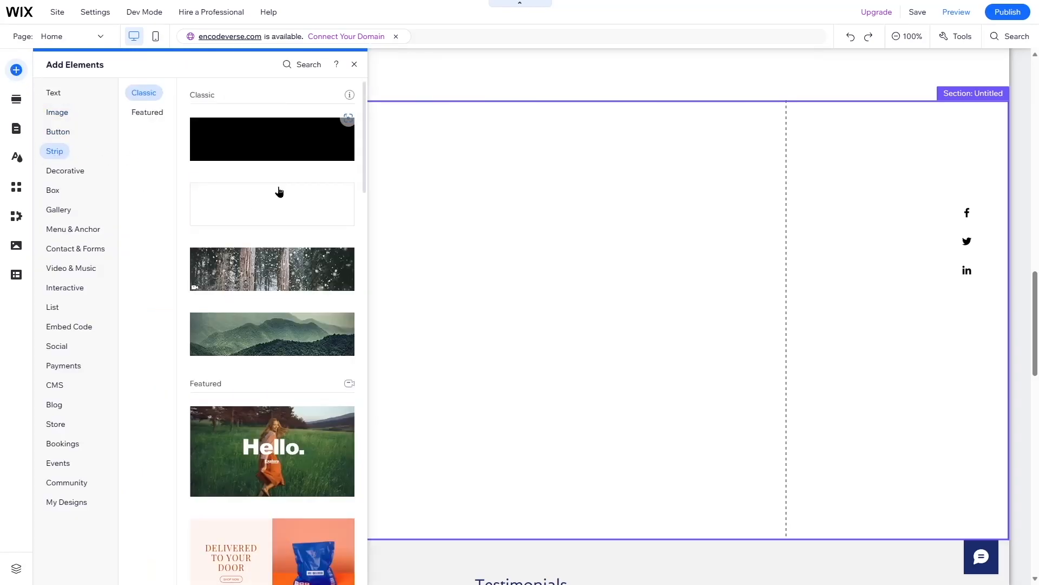
click(274, 206)
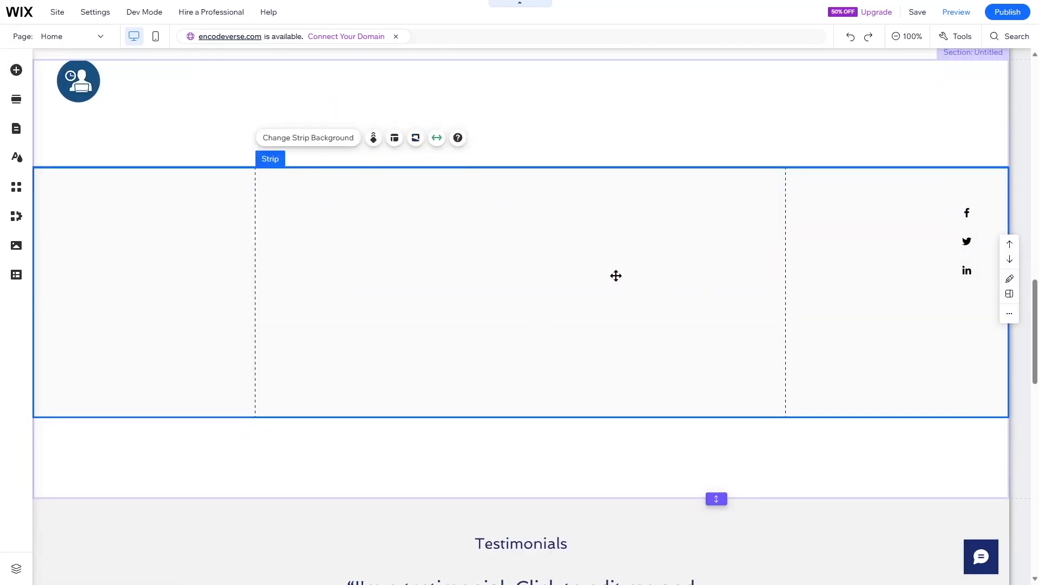
Rename the untitled section to "Team"
scroll(693, 214, up, 2)
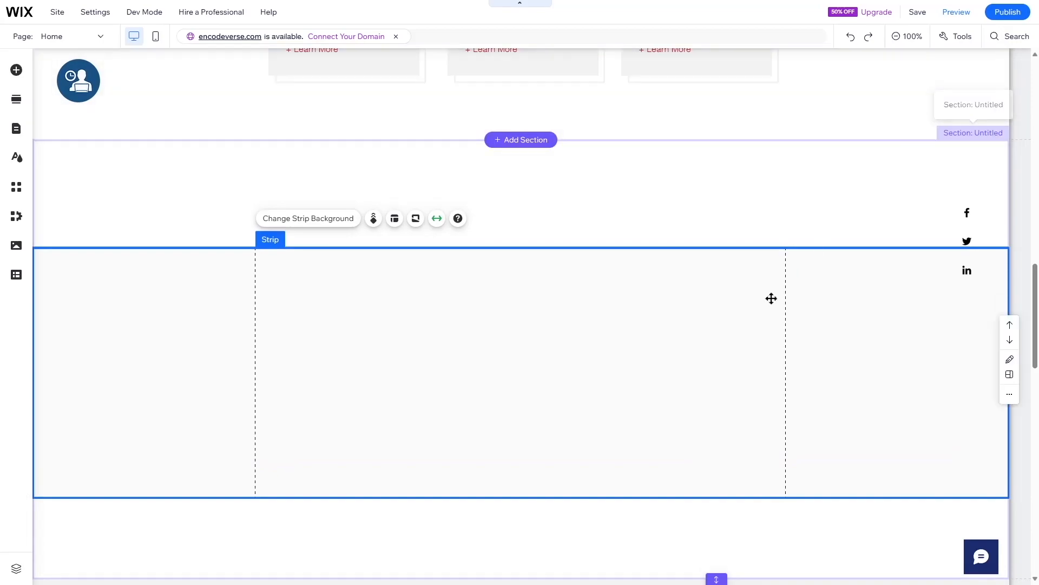
click(978, 136)
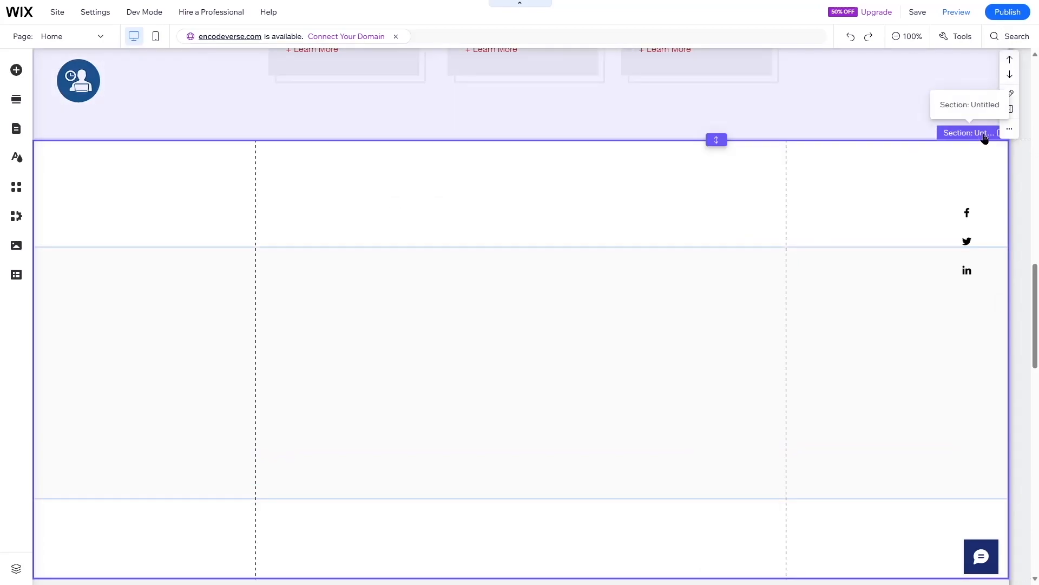
click(985, 138)
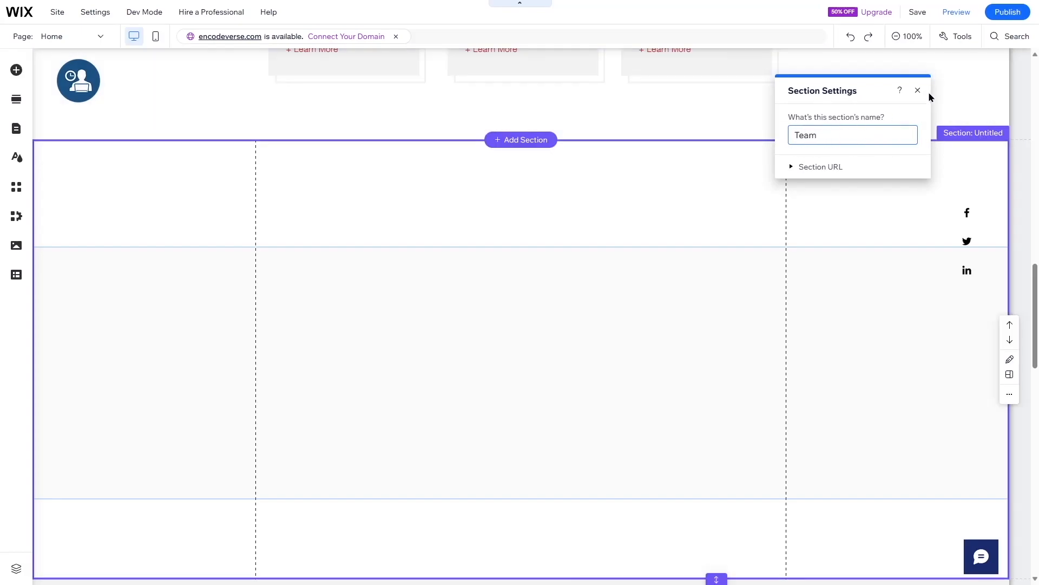
click(919, 93)
Add a themed Heading 1 text above the strip in the Team section and change its wording to "Our Team."
click(480, 216)
scroll(469, 276, up, 3)
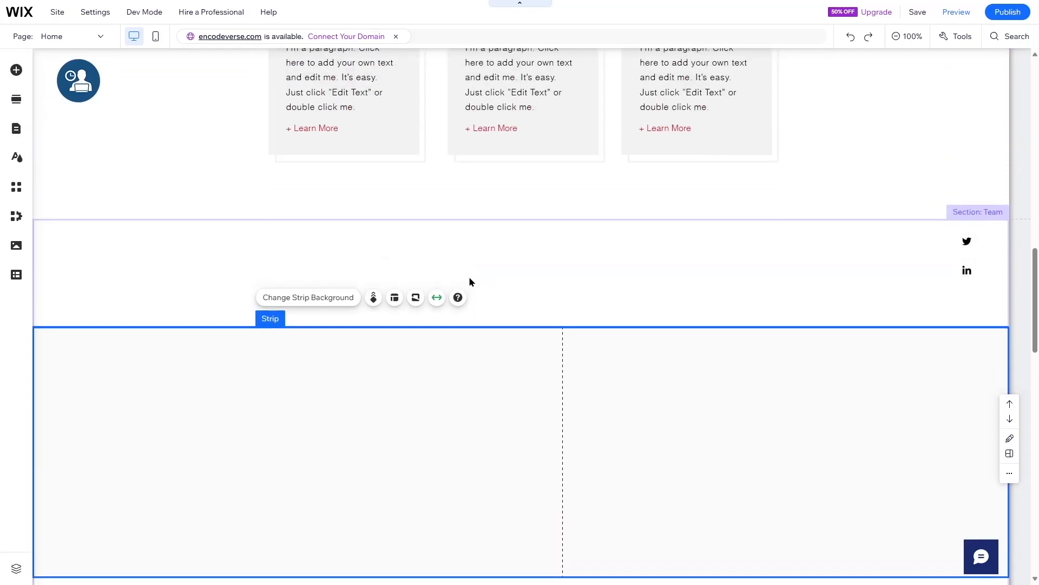
click(472, 261)
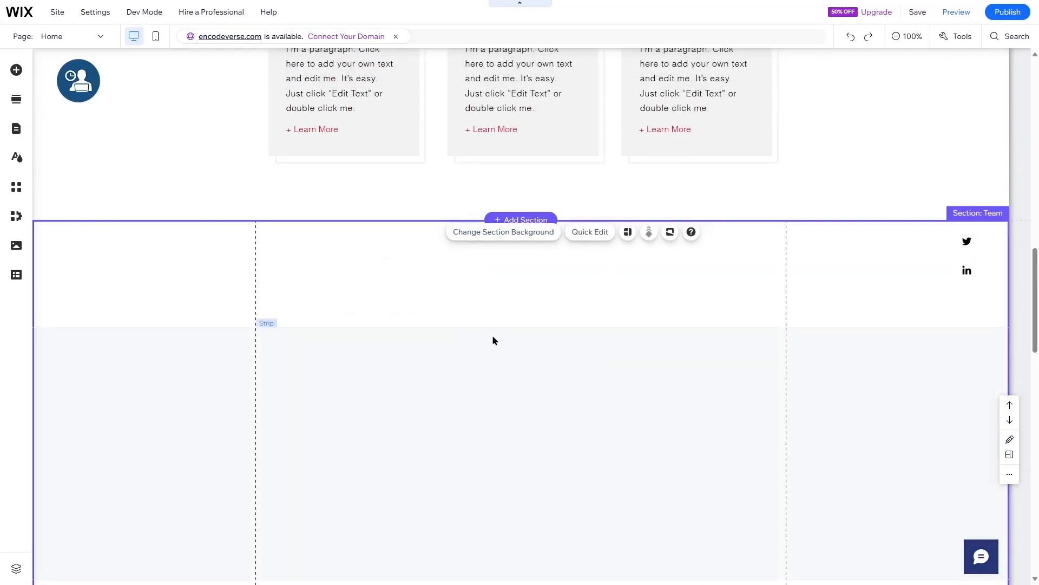
click(16, 70)
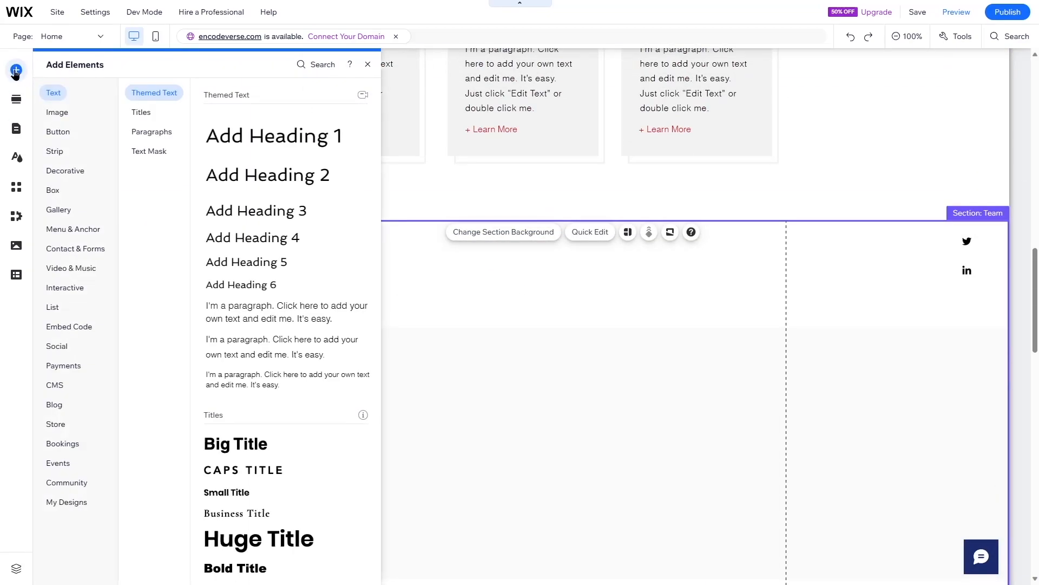
click(141, 113)
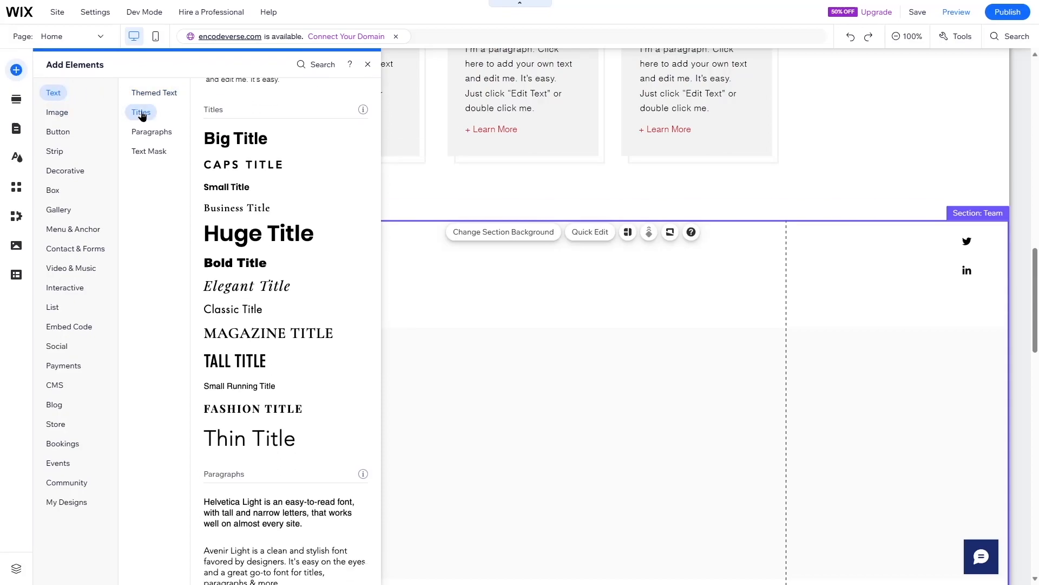
scroll(260, 167, up, 6)
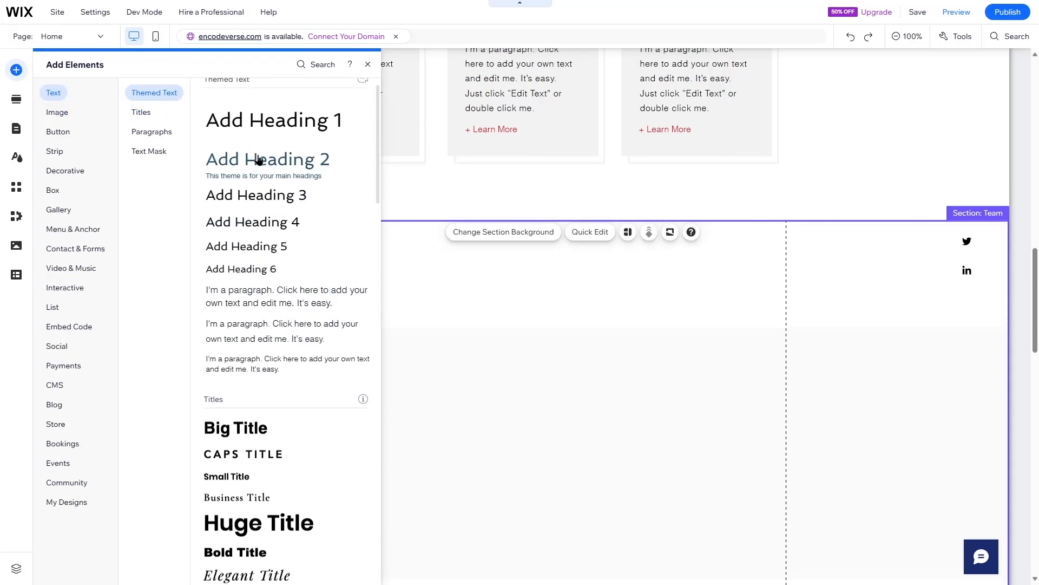
click(260, 132)
drag(415, 456, 358, 270)
double_click(358, 270)
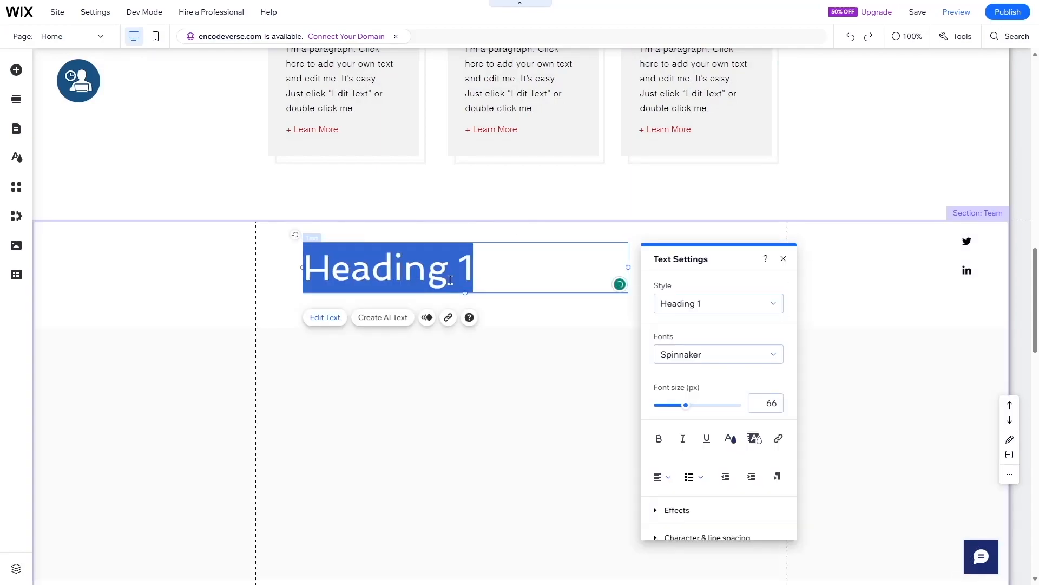
text(Our Team.)
Try to apply the Arial font to the "Our Team." heading without selecting its text
click(691, 353)
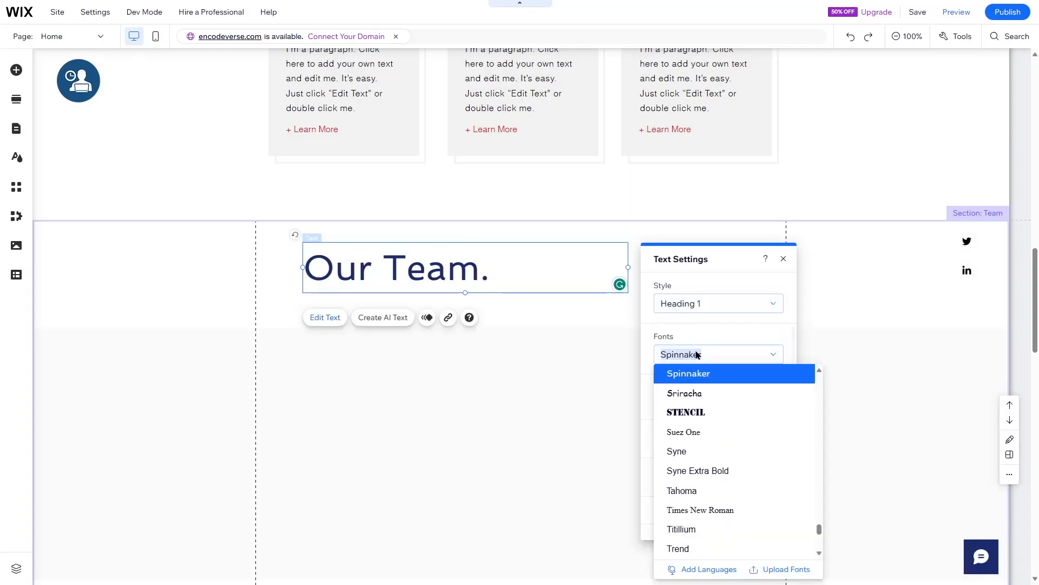
drag(819, 528, 820, 365)
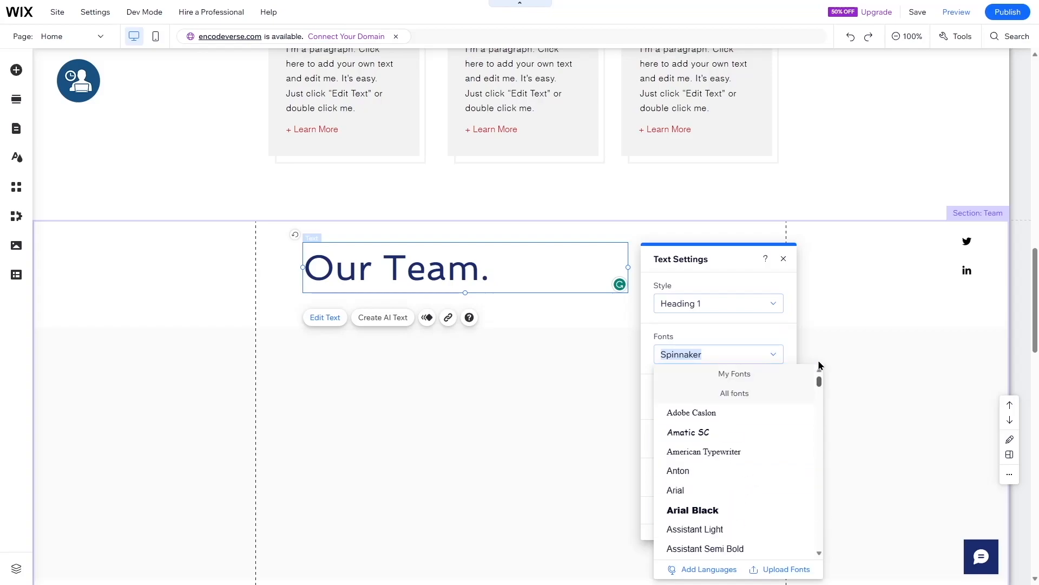
scroll(736, 460, down, 1)
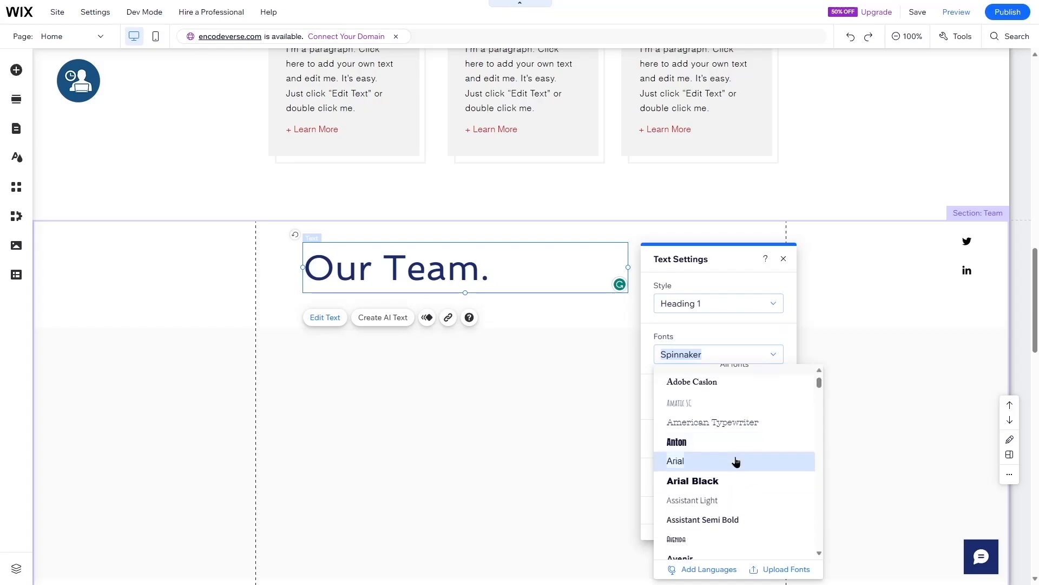
click(680, 465)
Select the whole "Our Team." heading text and set its font to Arial
drag(529, 269, 305, 269)
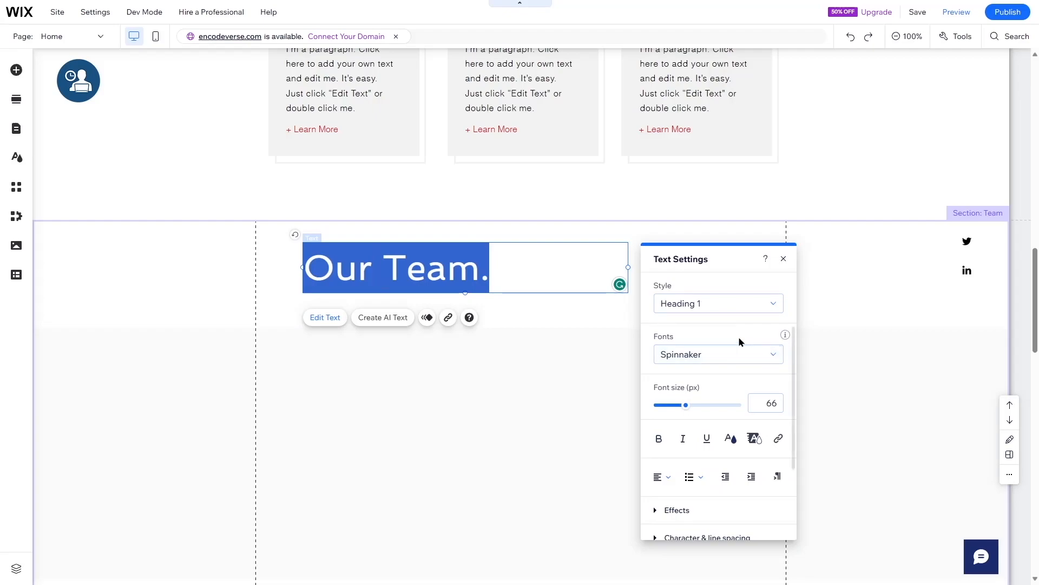
click(746, 354)
drag(819, 533, 813, 362)
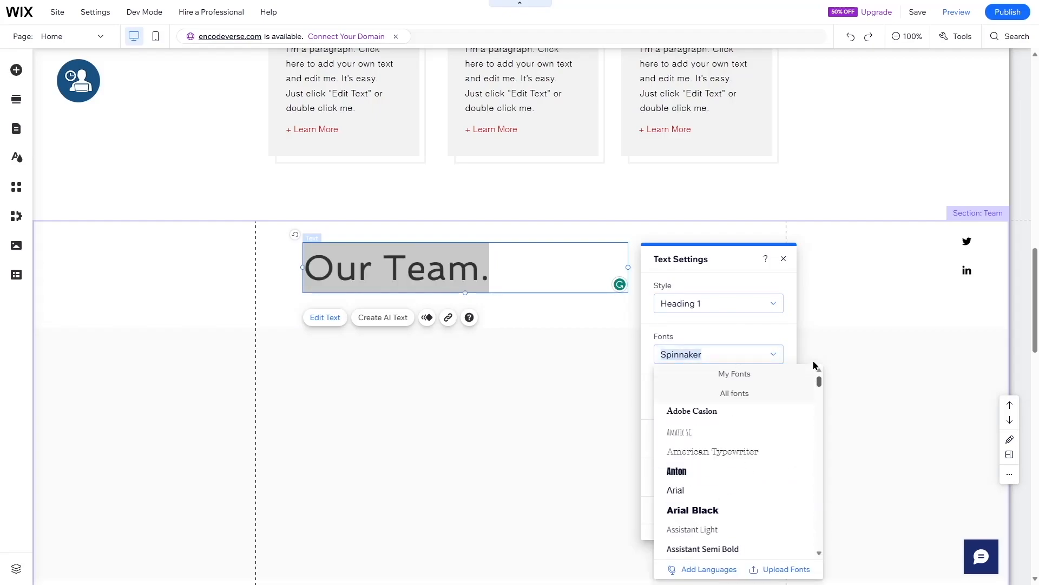
click(690, 494)
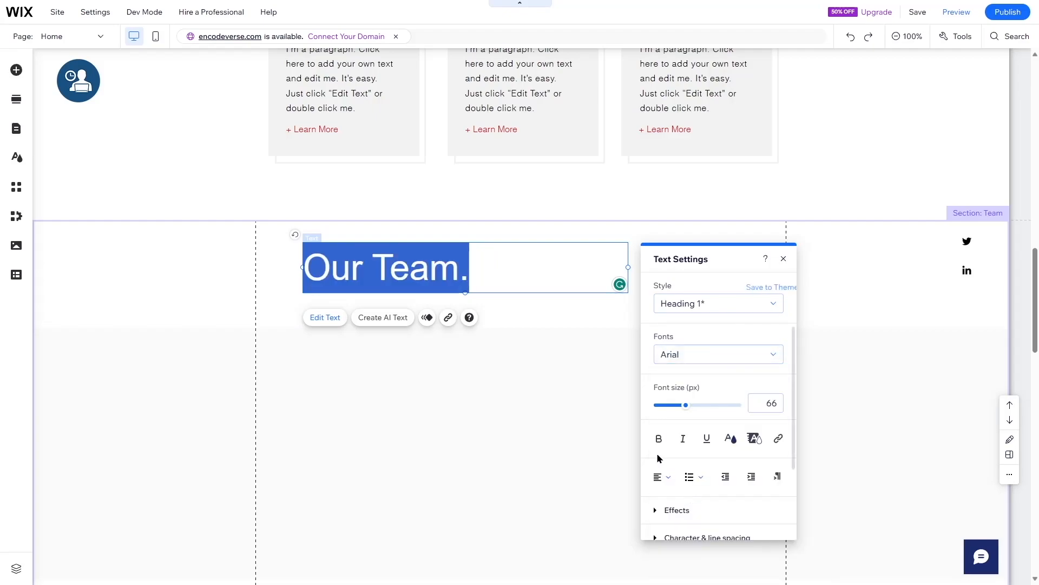
click(565, 278)
click(564, 300)
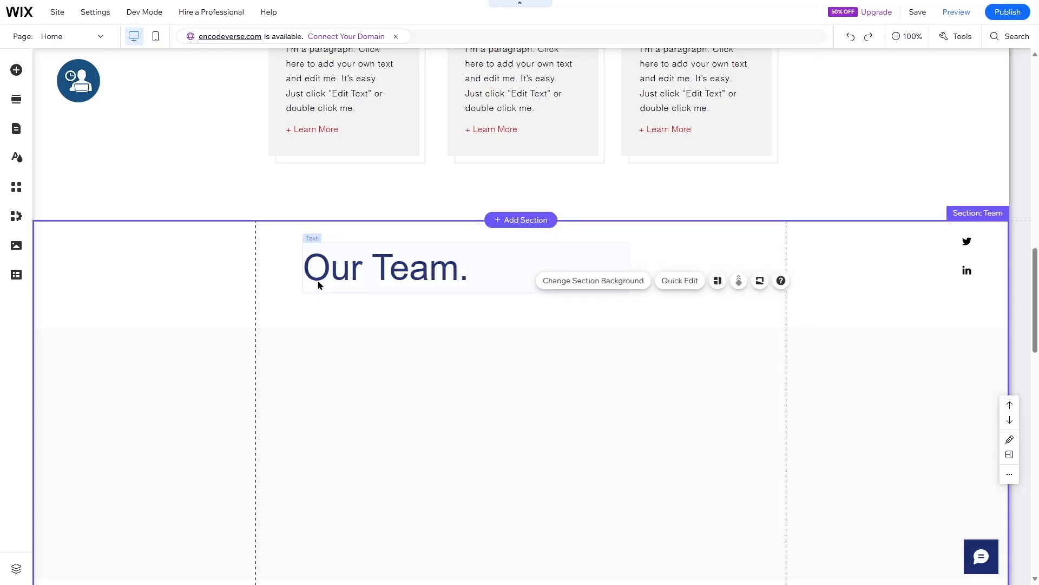
Add the Avenir Light paragraph directly beneath the "Our Team." heading and widen its text box so it wraps onto three lines
click(17, 70)
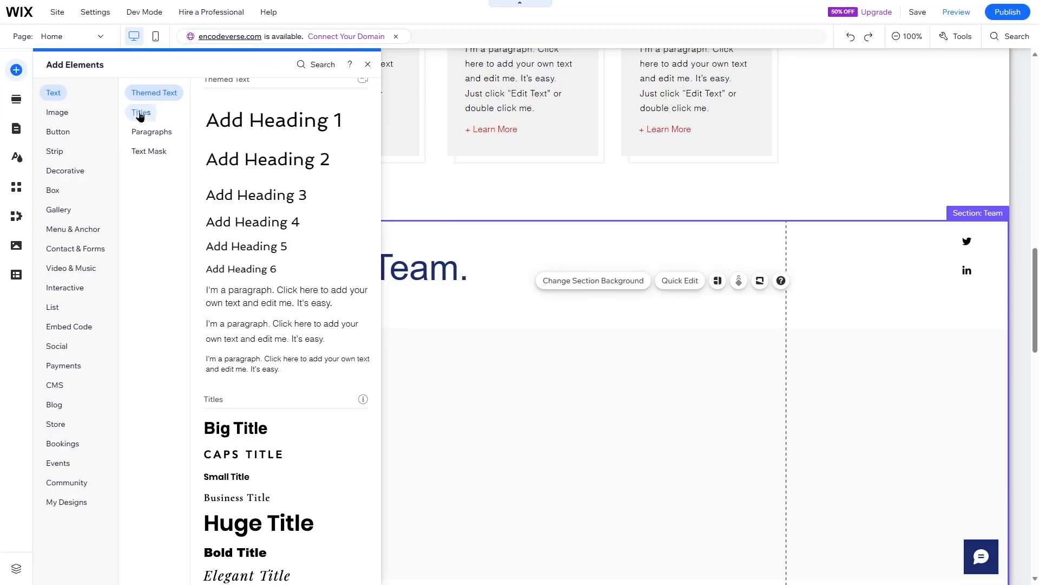
click(153, 133)
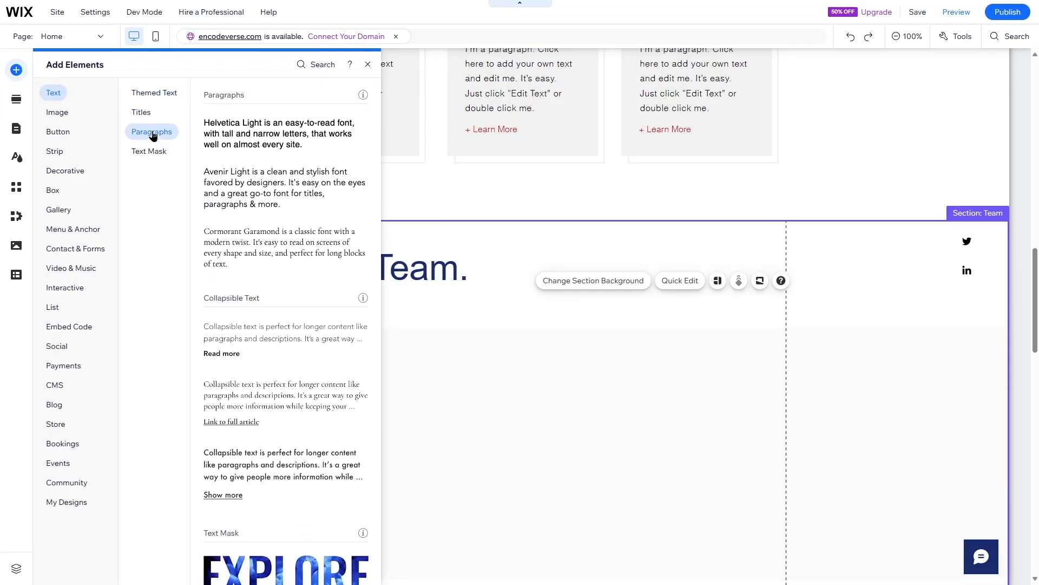
click(229, 192)
drag(475, 438, 351, 317)
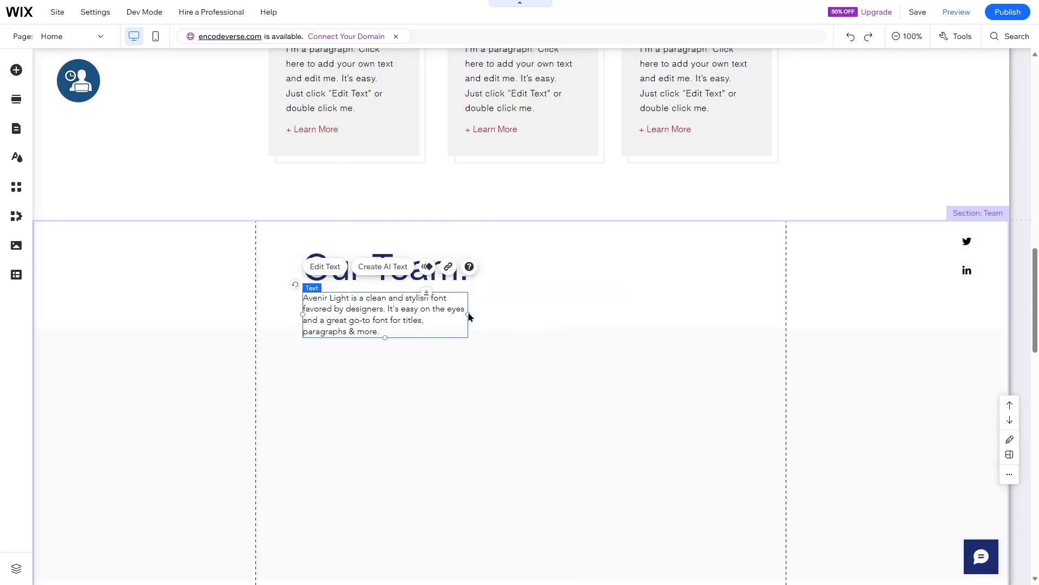
drag(468, 315, 522, 310)
Change the font of the paragraph under the "Our Team." heading to Arial
double_click(409, 309)
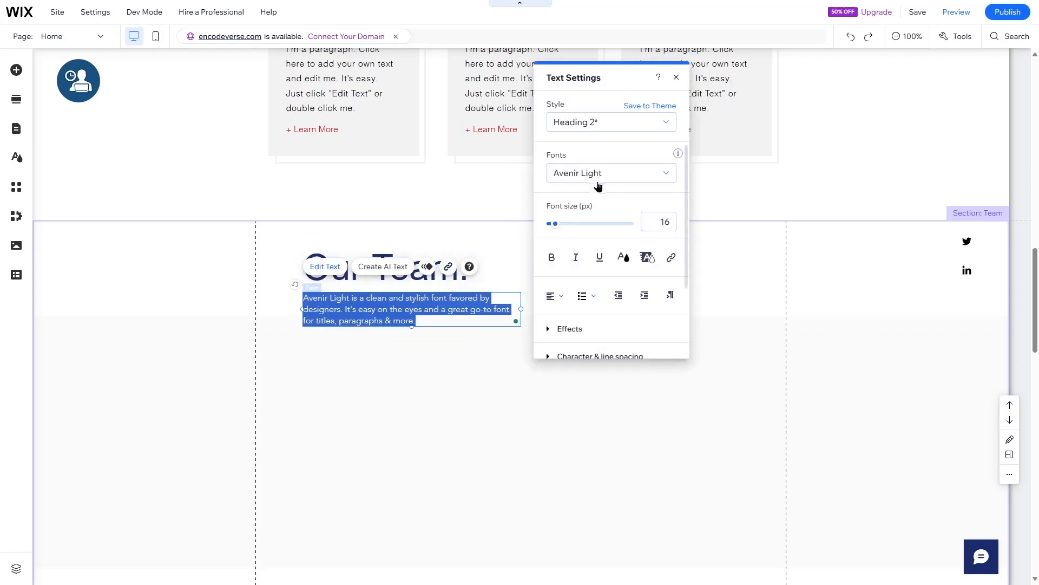
click(598, 180)
scroll(706, 254, up, 5)
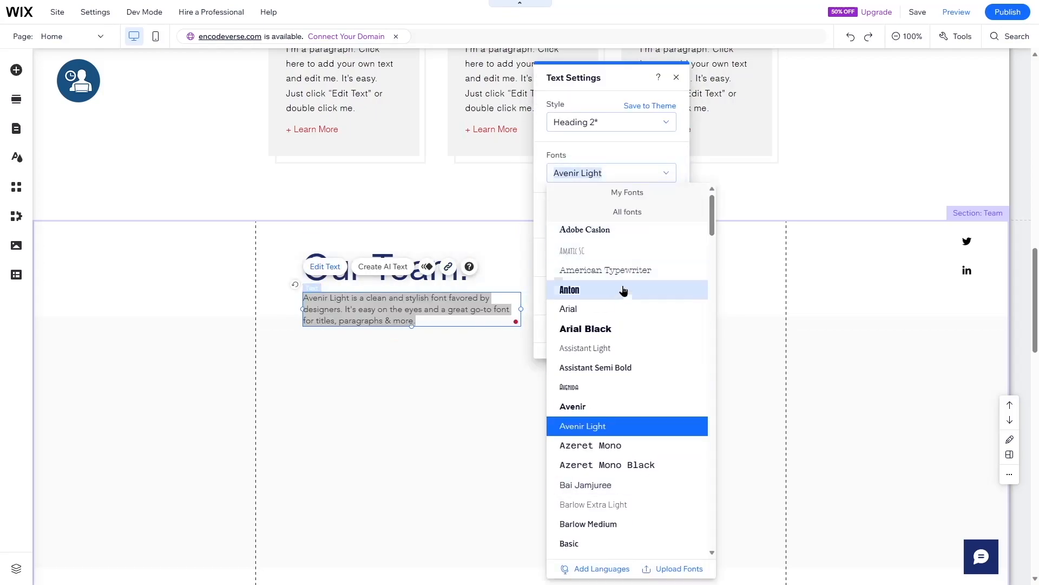
click(622, 290)
click(634, 377)
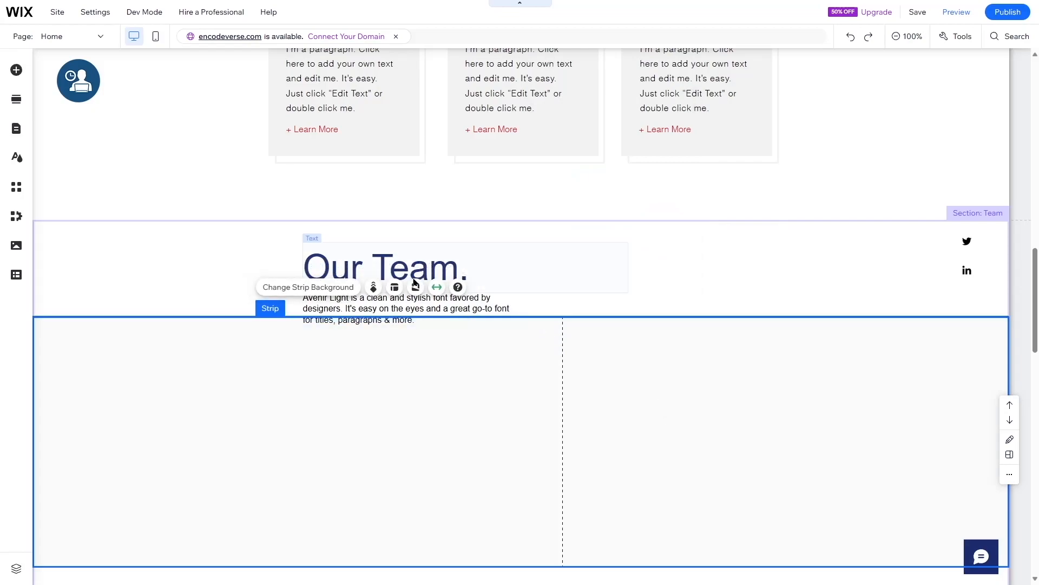
Move the strip in the Team section down so it starts below the paragraph
click(357, 252)
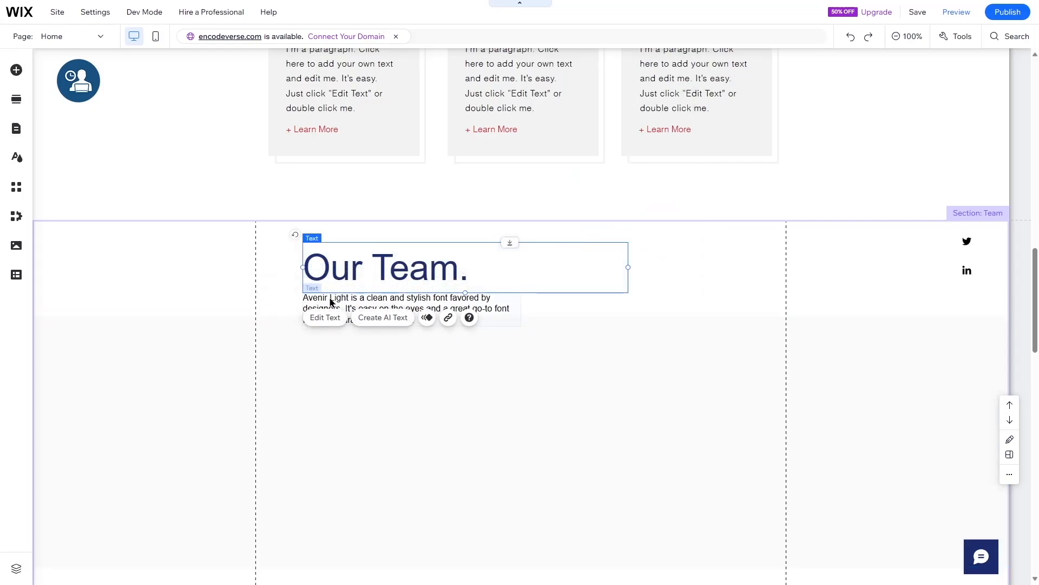
click(557, 329)
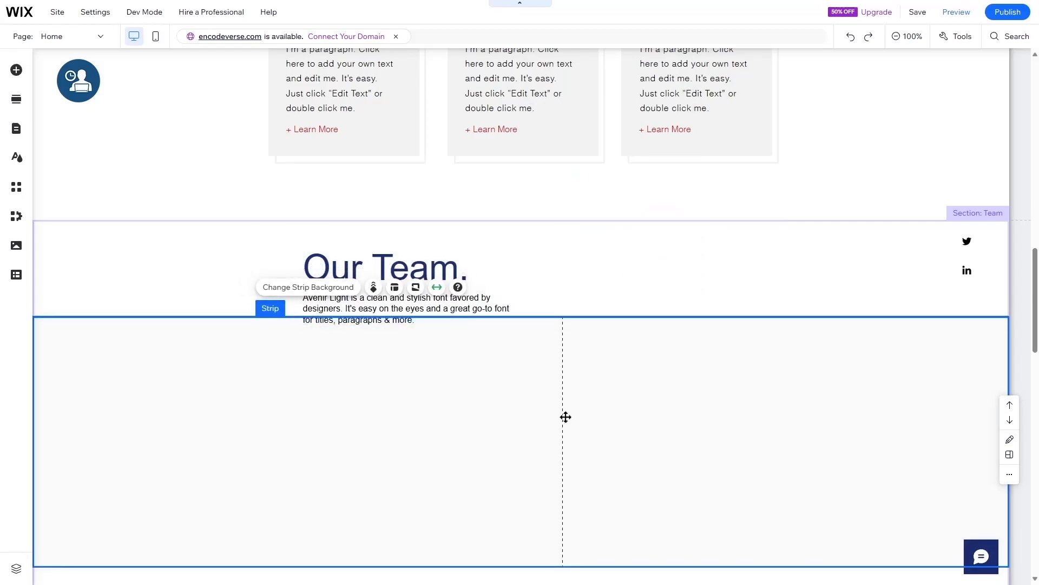
drag(557, 320, 556, 347)
click(476, 289)
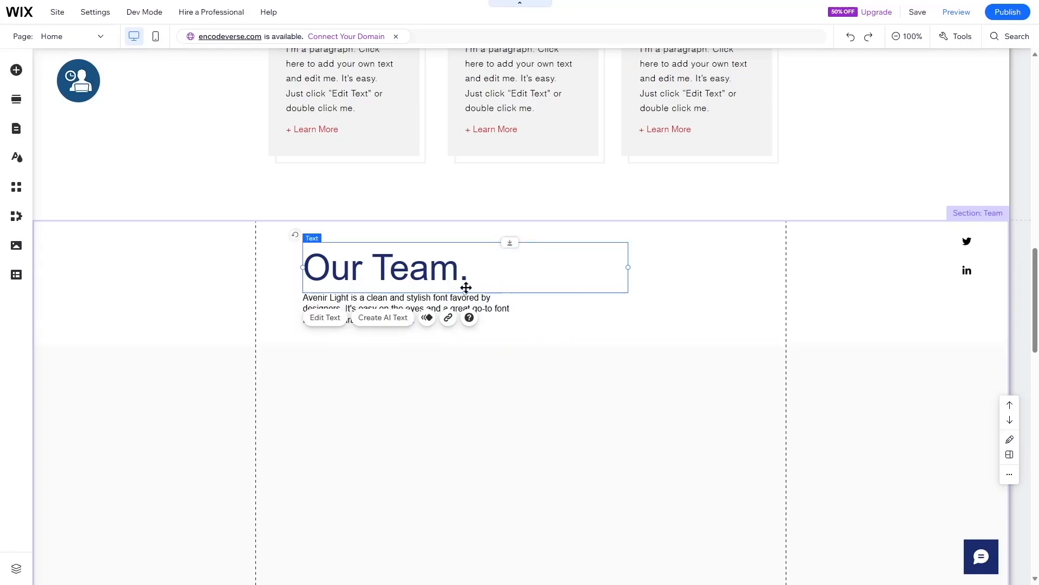
Add the free Wix portrait photo of a woman to the Team strip, shrink it and place it at the left gridline
click(440, 417)
scroll(642, 242, down, 3)
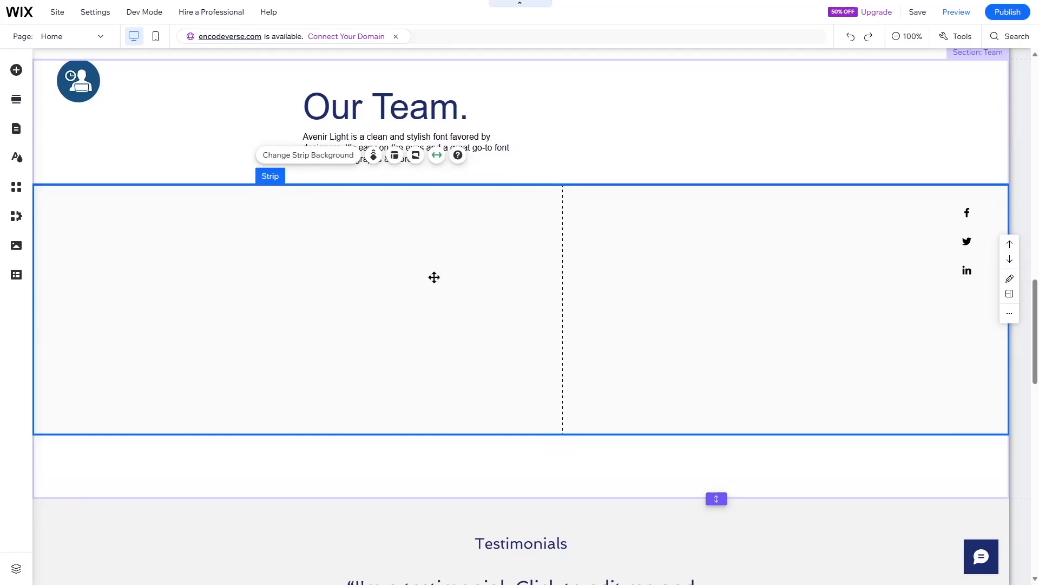
click(16, 71)
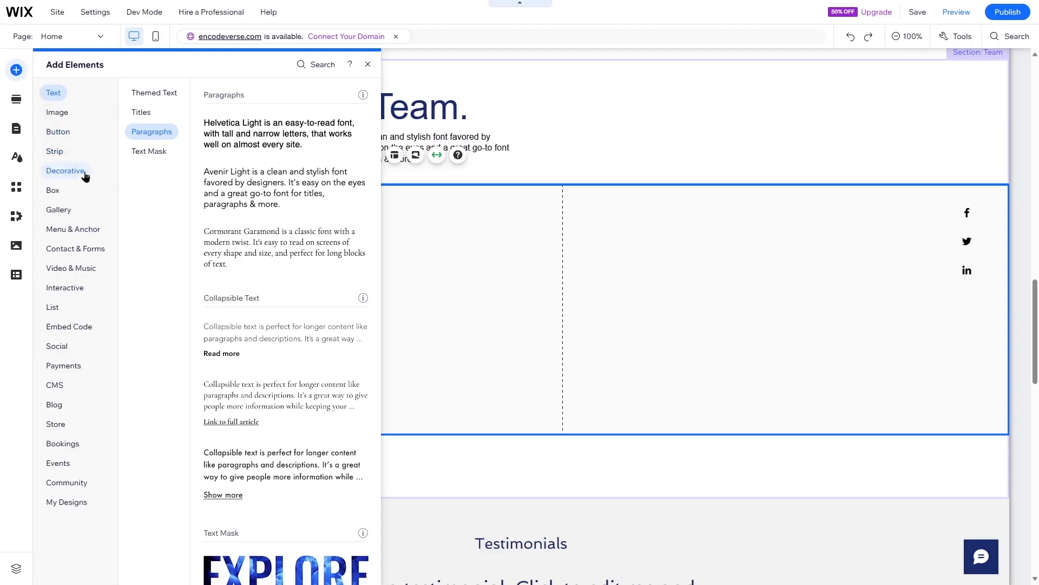
mouse_move(59, 196)
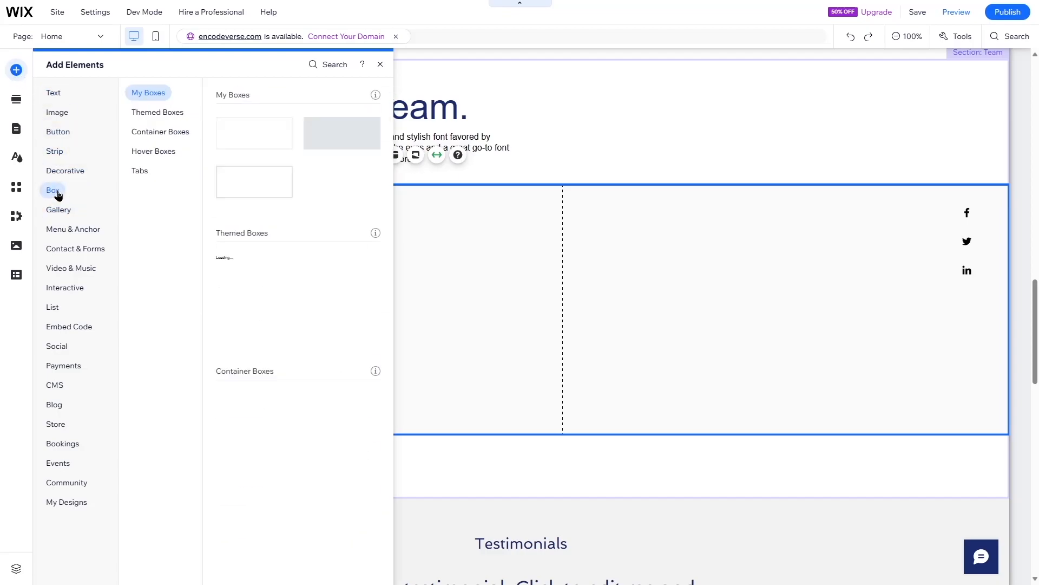
mouse_move(58, 117)
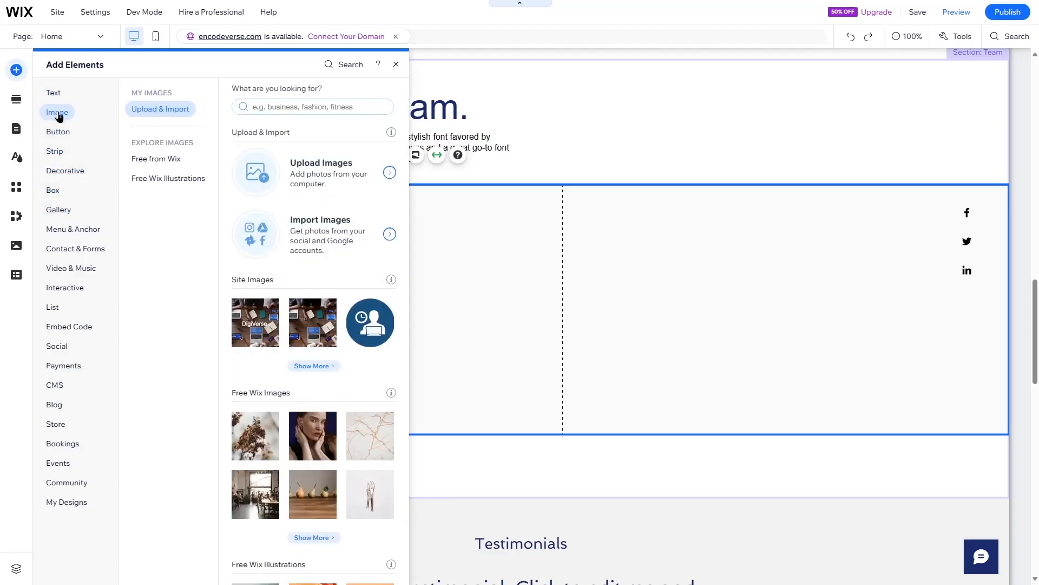
mouse_move(172, 158)
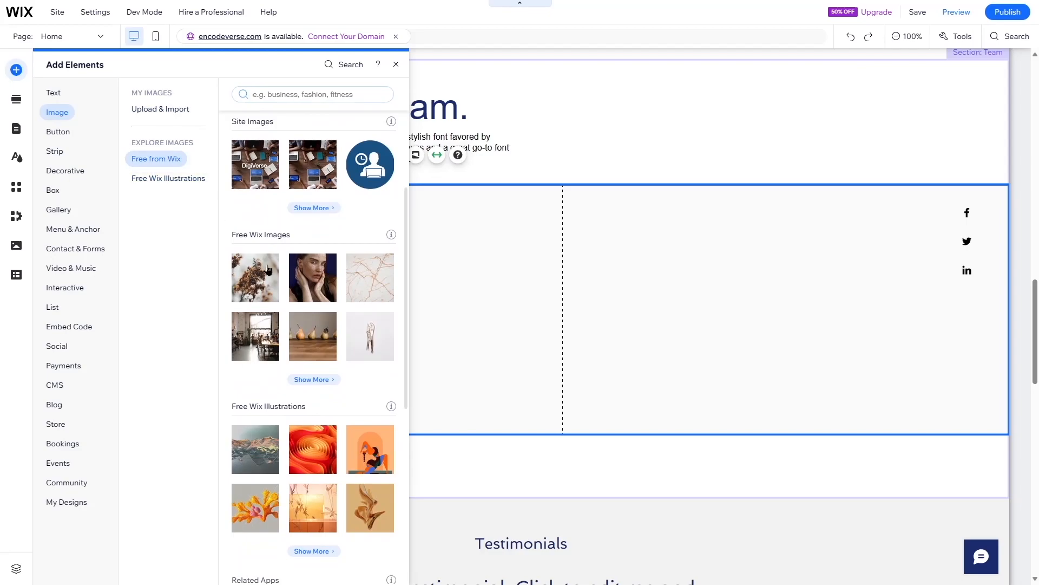
click(317, 277)
drag(633, 116, 538, 274)
drag(484, 335, 330, 248)
click(357, 260)
click(473, 260)
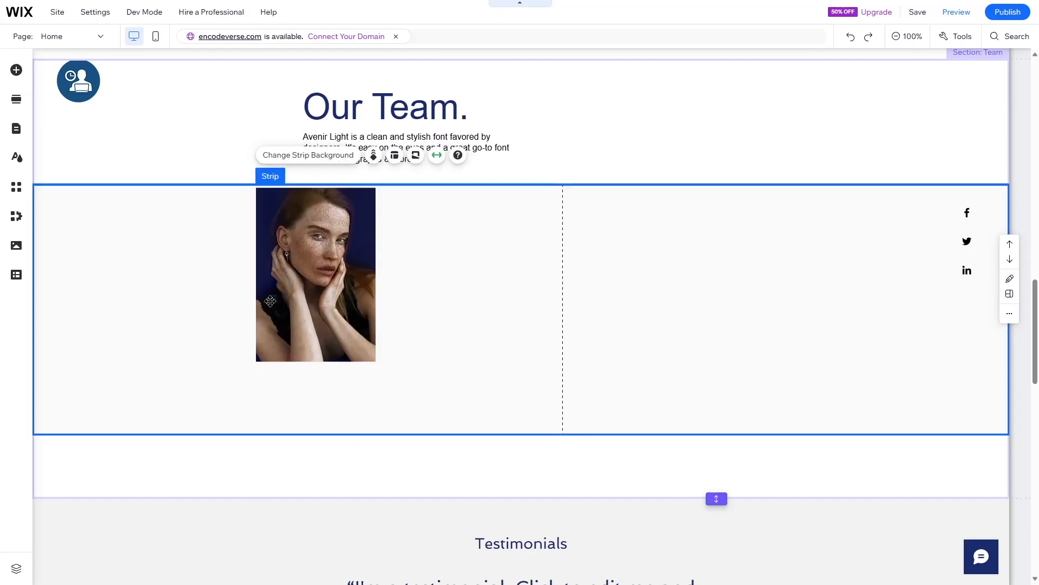
Add the dark rectangular container box to the Team strip, shrink it and place it over the lower-left part of the portrait
click(17, 70)
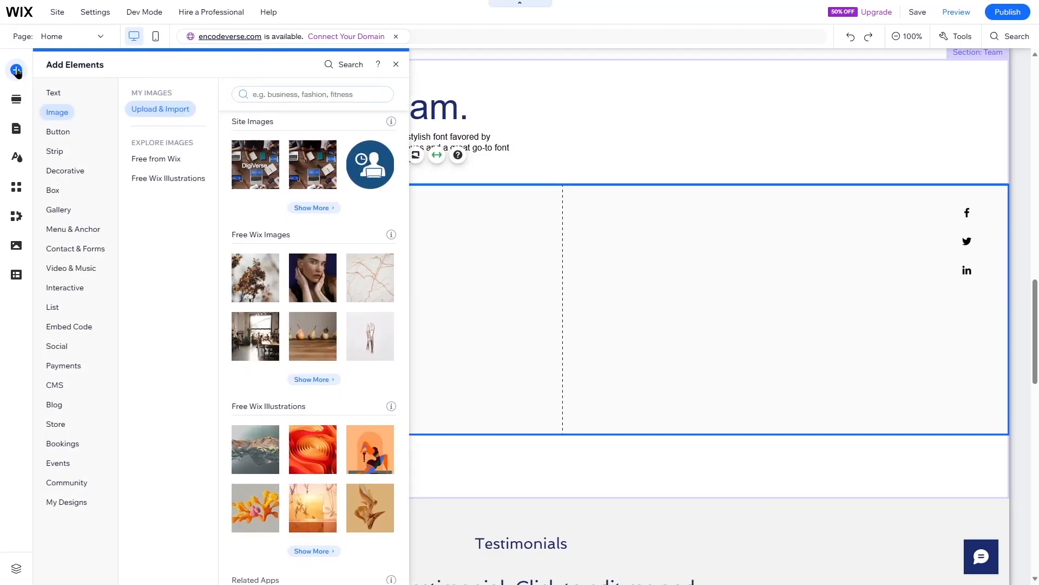
click(54, 191)
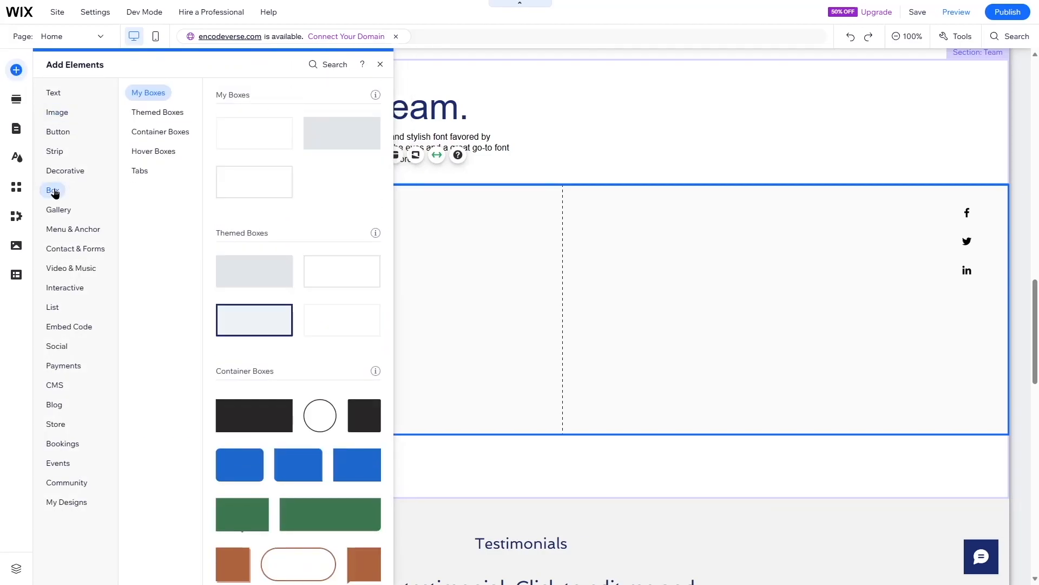
click(159, 136)
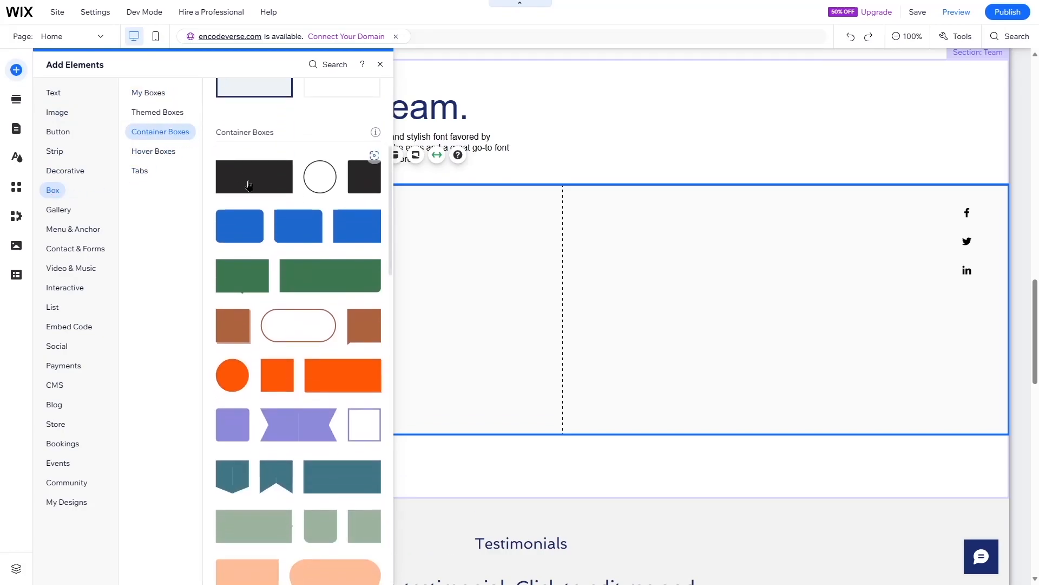
drag(249, 186, 521, 298)
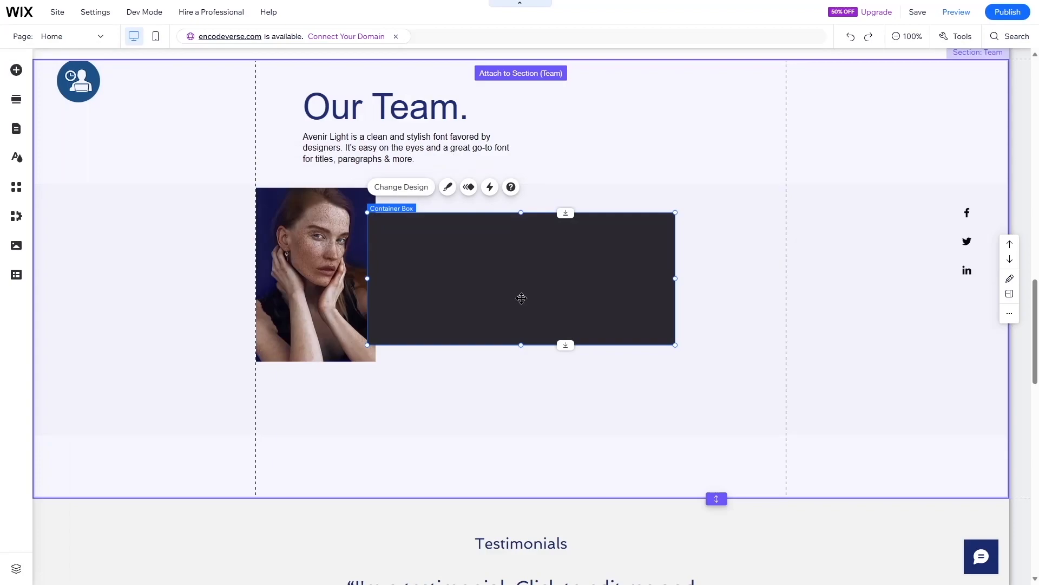
drag(675, 213, 357, 339)
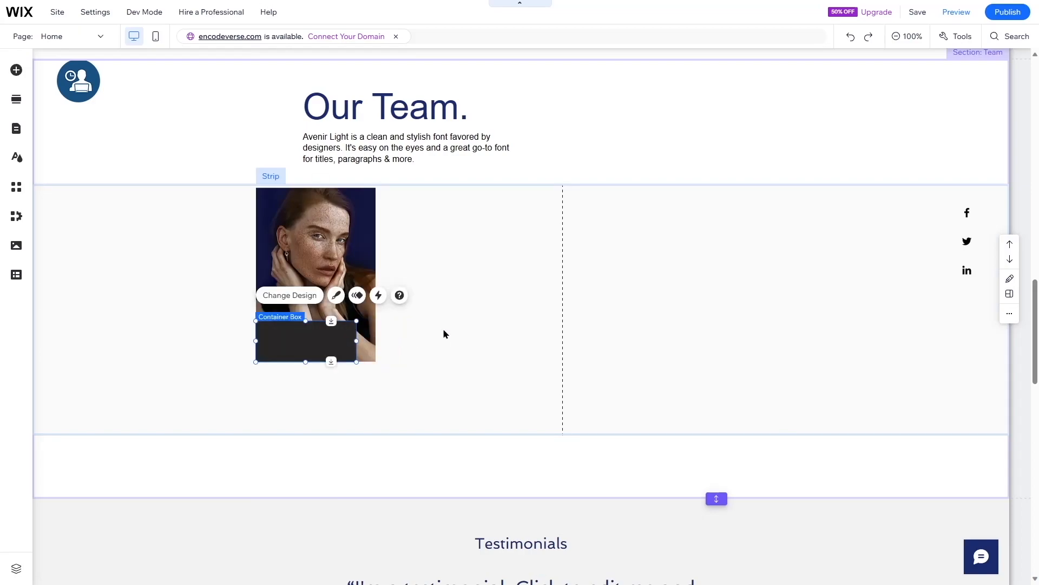
click(443, 328)
click(333, 341)
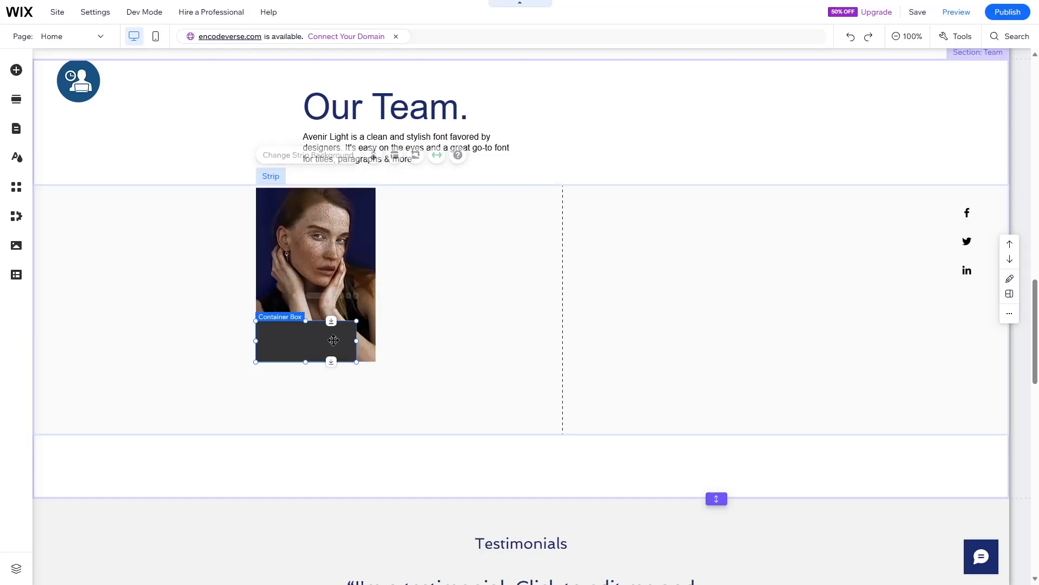
Add a Bold Title text to the Team section and replace its wording with the team member's full name
click(16, 70)
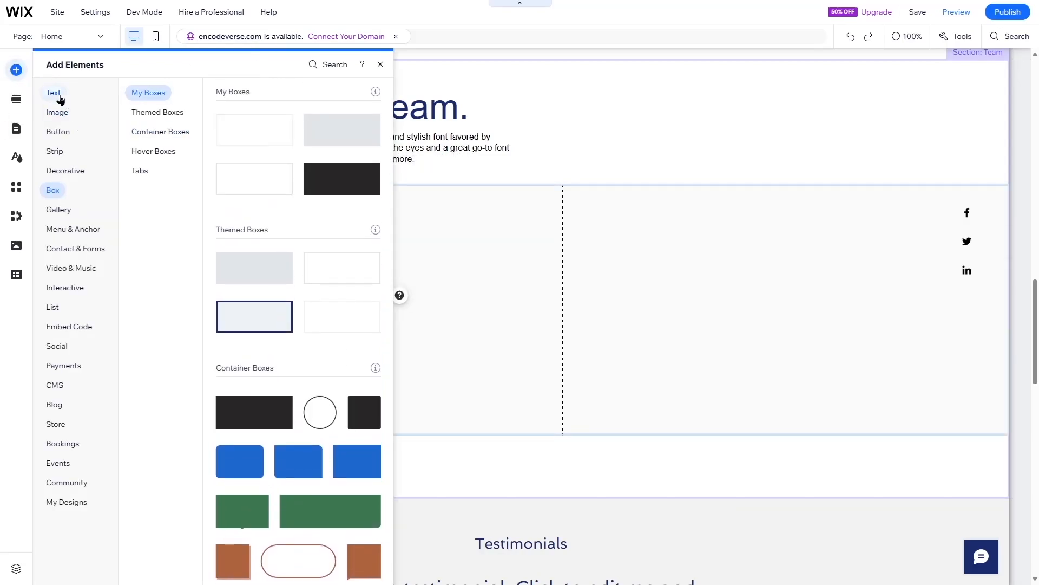
click(57, 93)
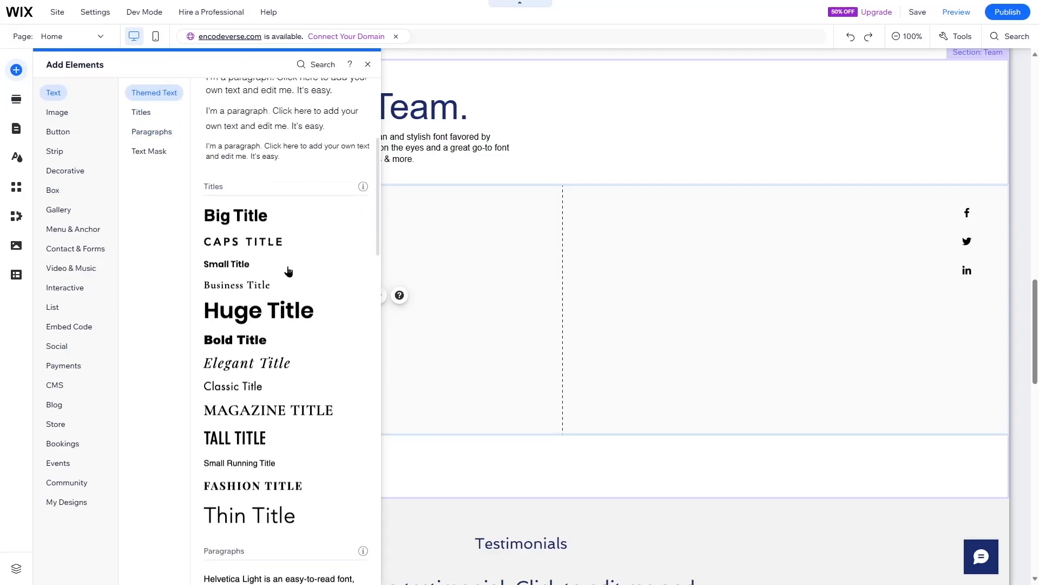
scroll(295, 323, up, 4)
scroll(294, 324, down, 4)
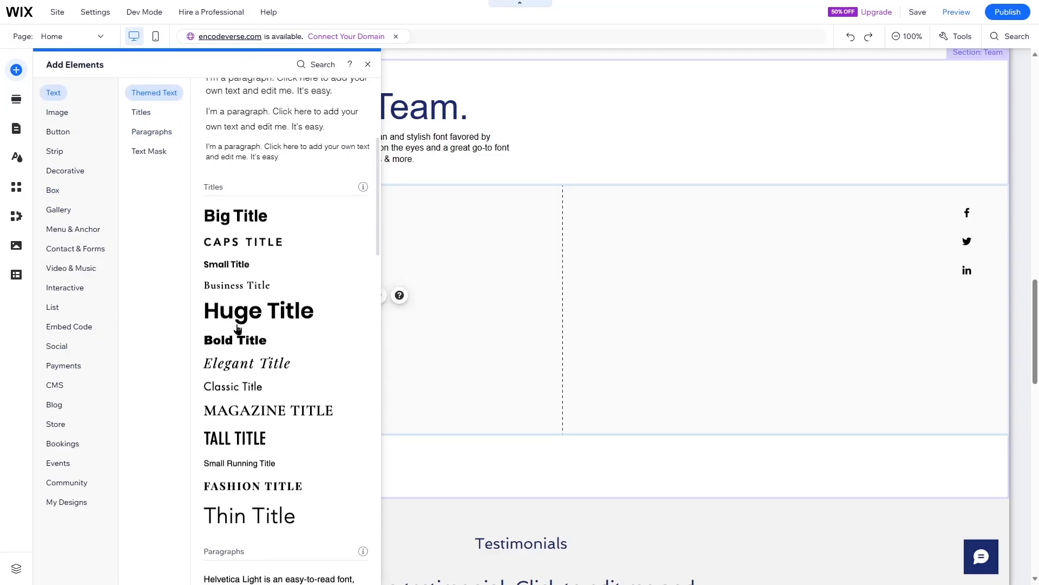
click(230, 342)
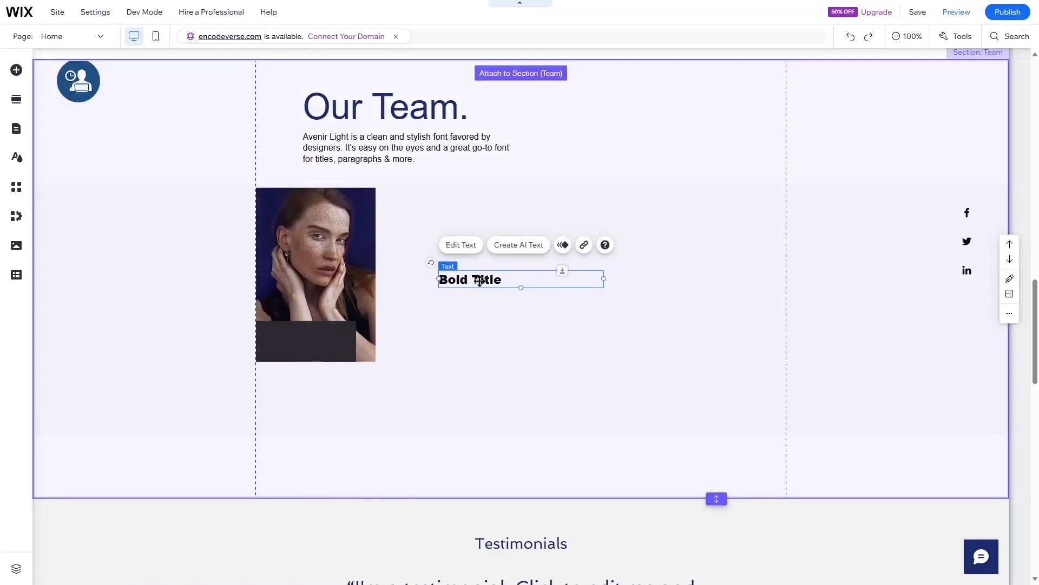
double_click(510, 279)
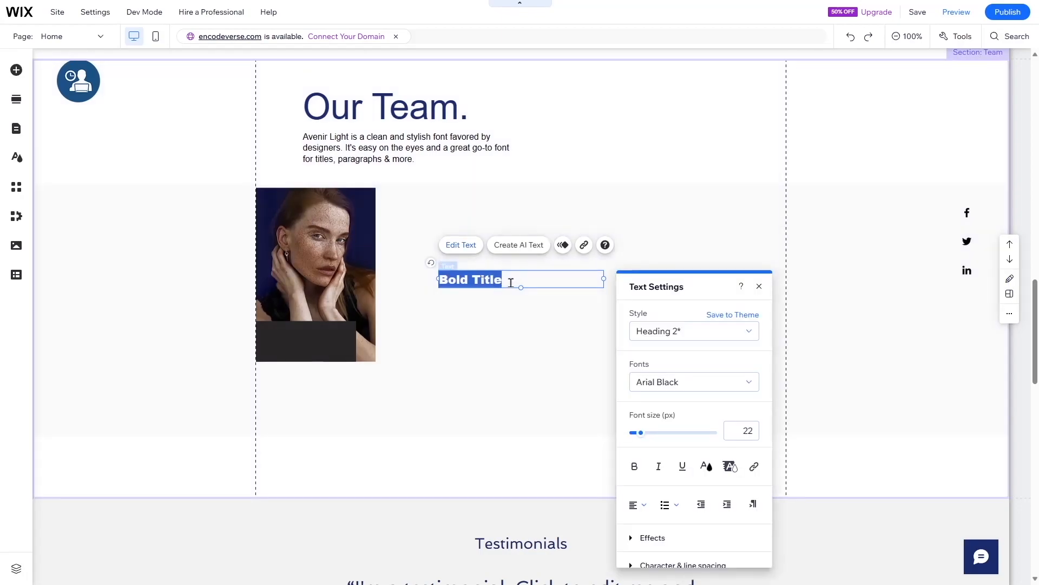
text(Jane Doe)
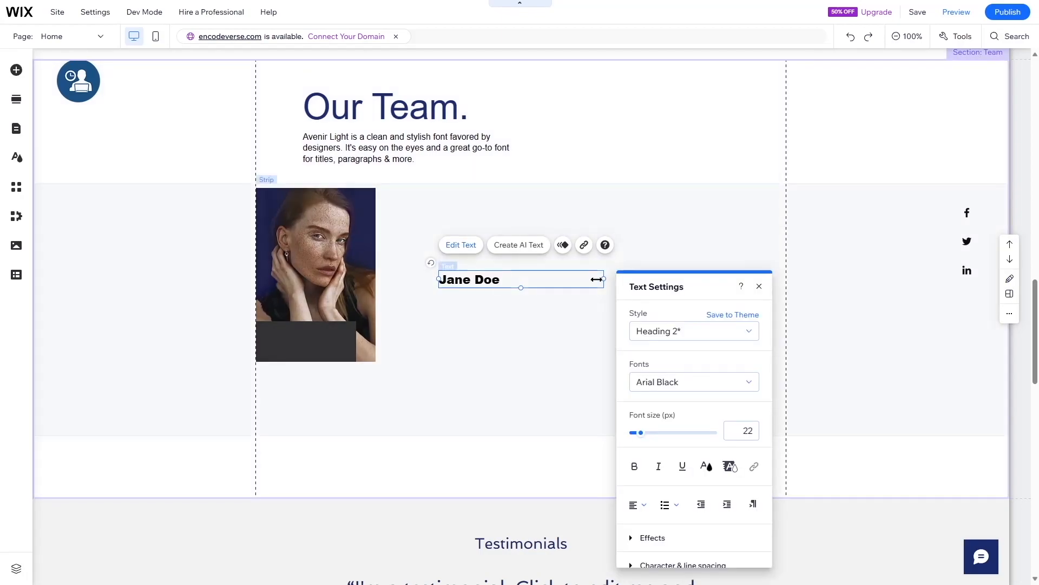
Narrow the member's name text box, move it onto the dark box over the portrait and colour the text white
drag(603, 278, 503, 287)
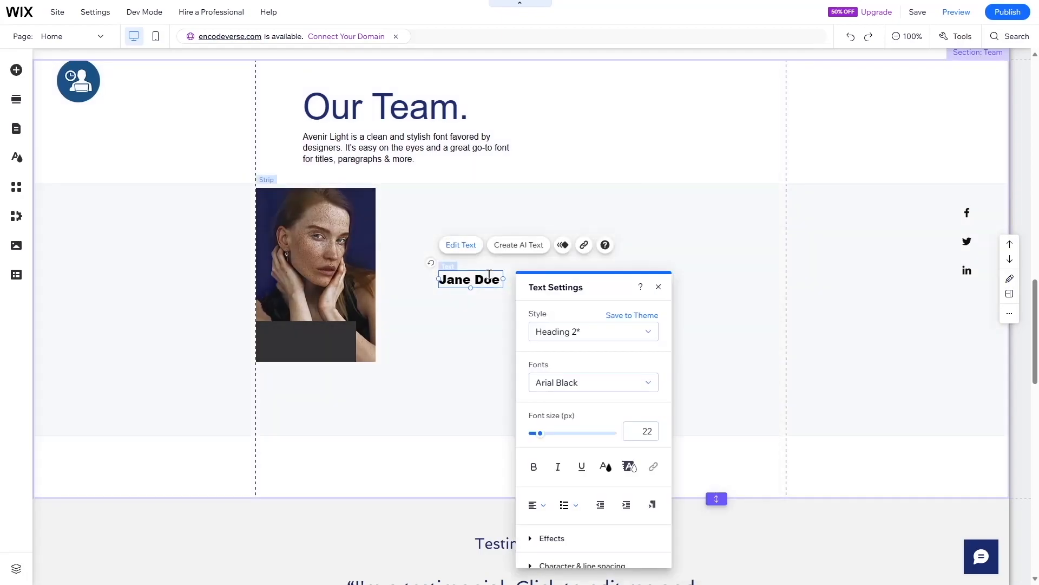
click(487, 233)
drag(482, 282, 316, 338)
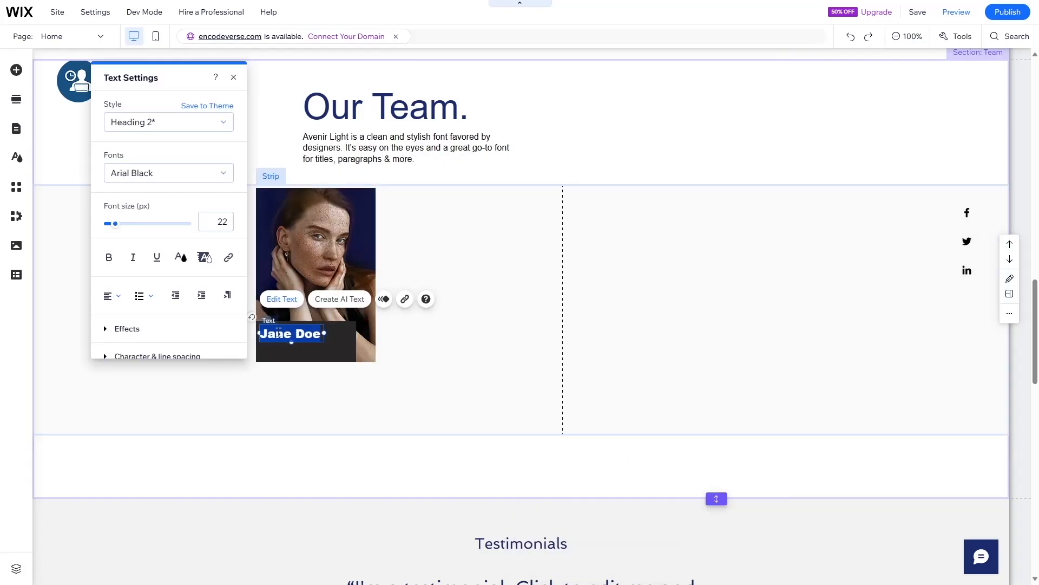
click(182, 257)
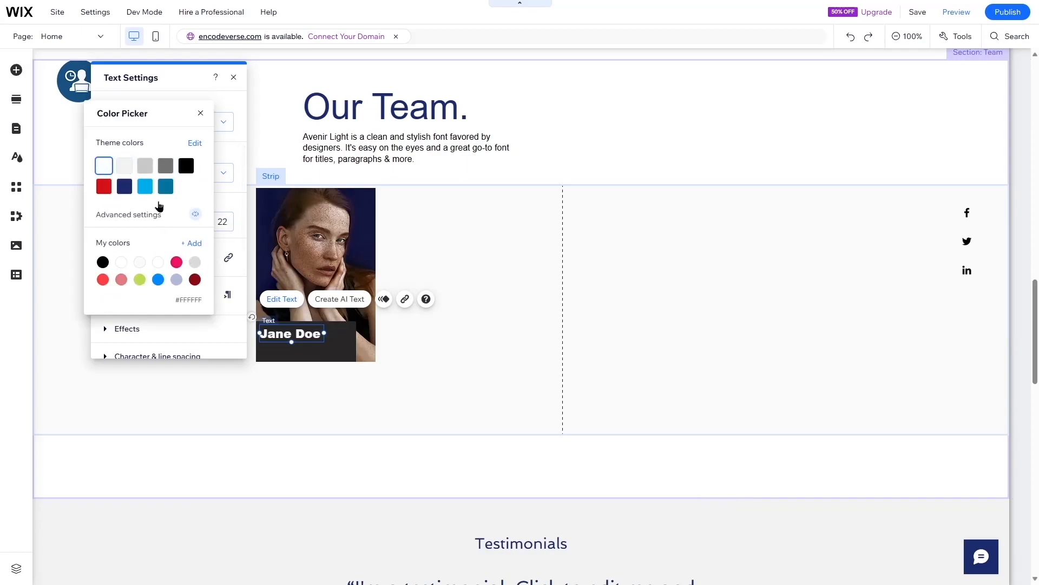
click(482, 290)
click(350, 372)
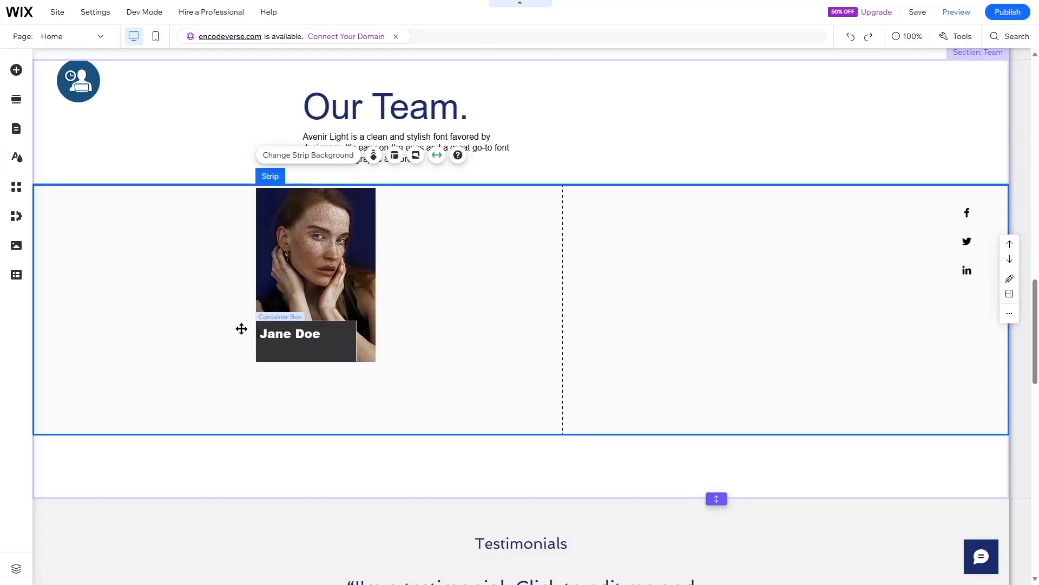
Add a Business Title text reading "Photographer" to the Team section and narrow its text box to fit the word
click(17, 71)
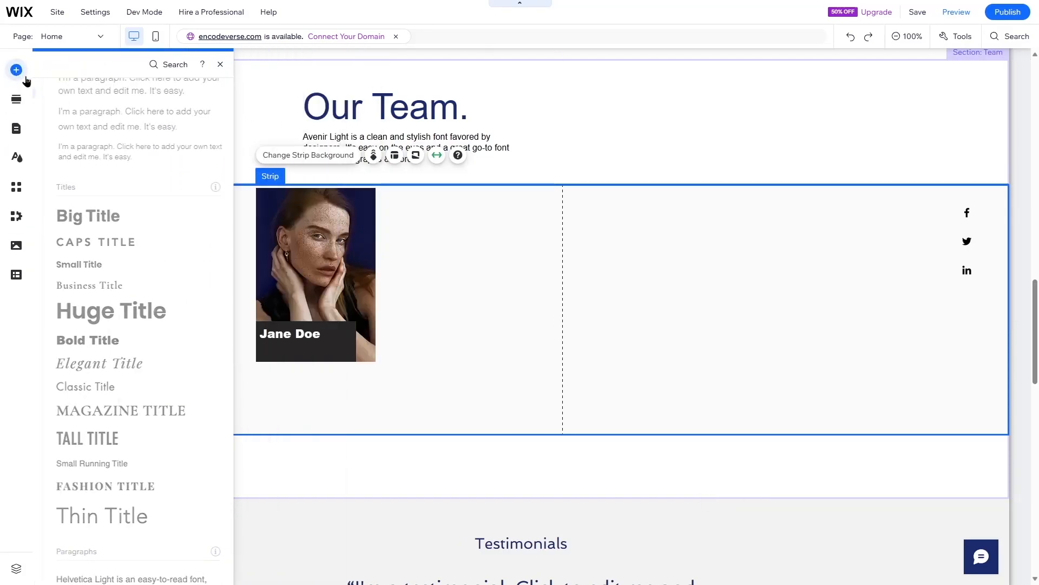
click(16, 78)
click(16, 70)
click(141, 112)
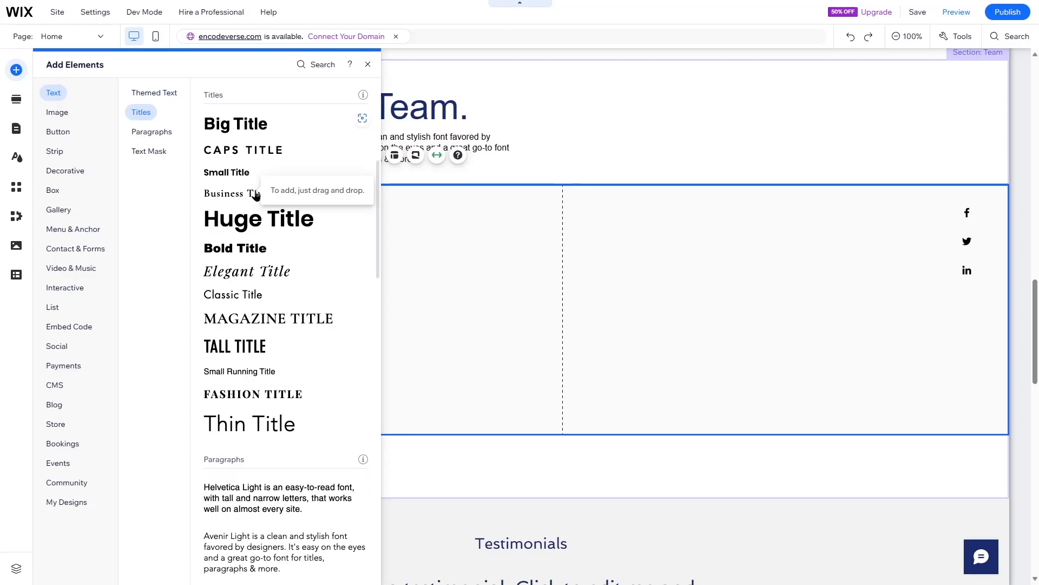
scroll(256, 196, down, 5)
scroll(266, 202, up, 8)
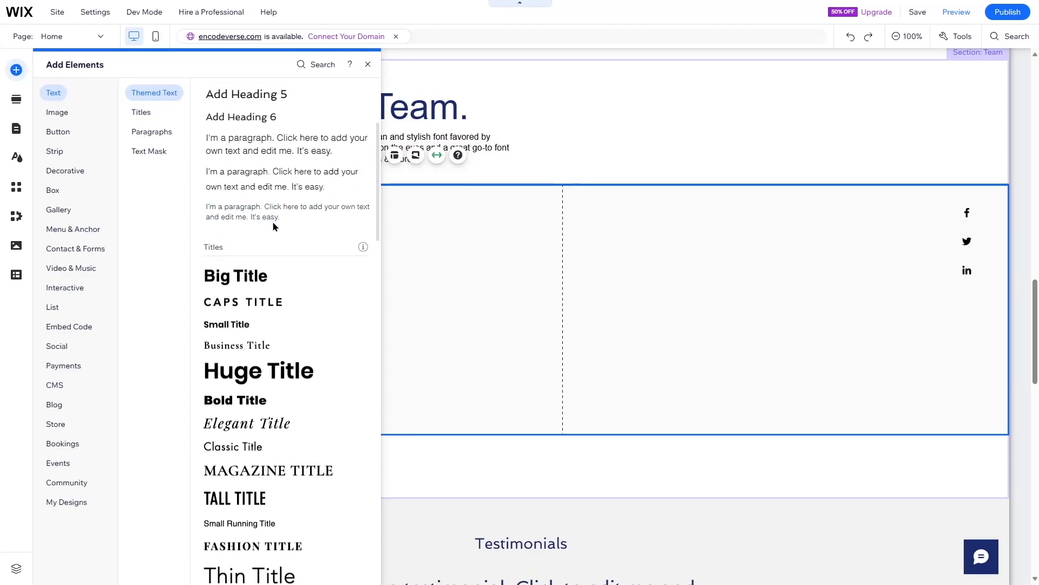
scroll(273, 225, down, 4)
click(248, 120)
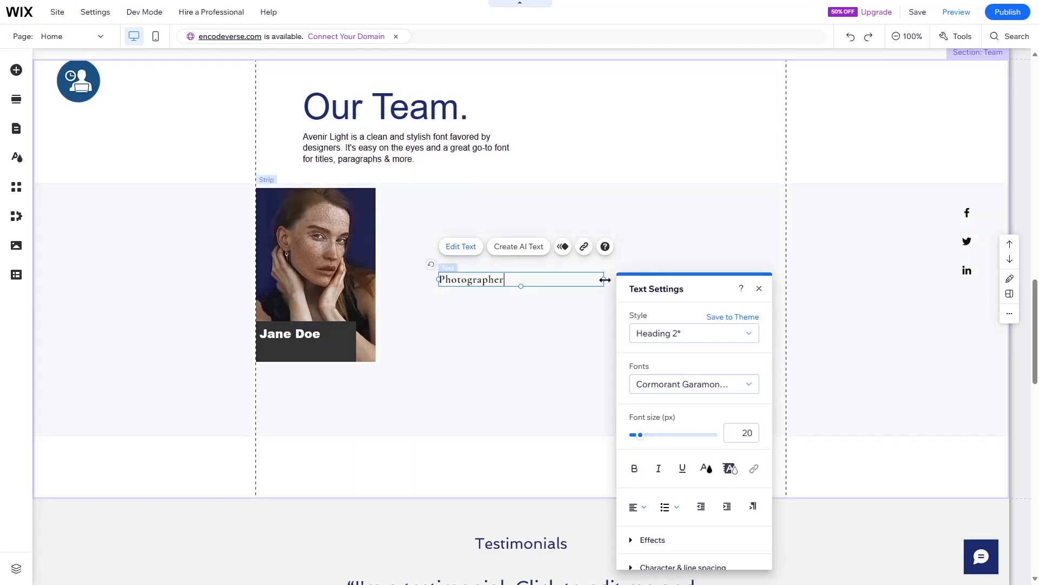
drag(604, 279, 509, 283)
Colour the "Photographer" text white and place it inside the dark box directly under the member's name
double_click(487, 279)
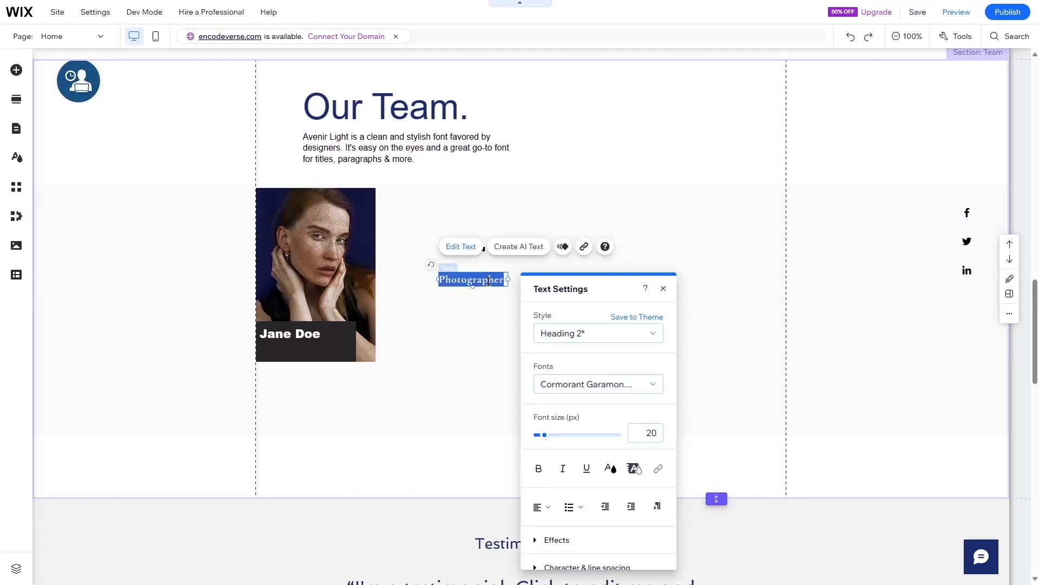
click(616, 468)
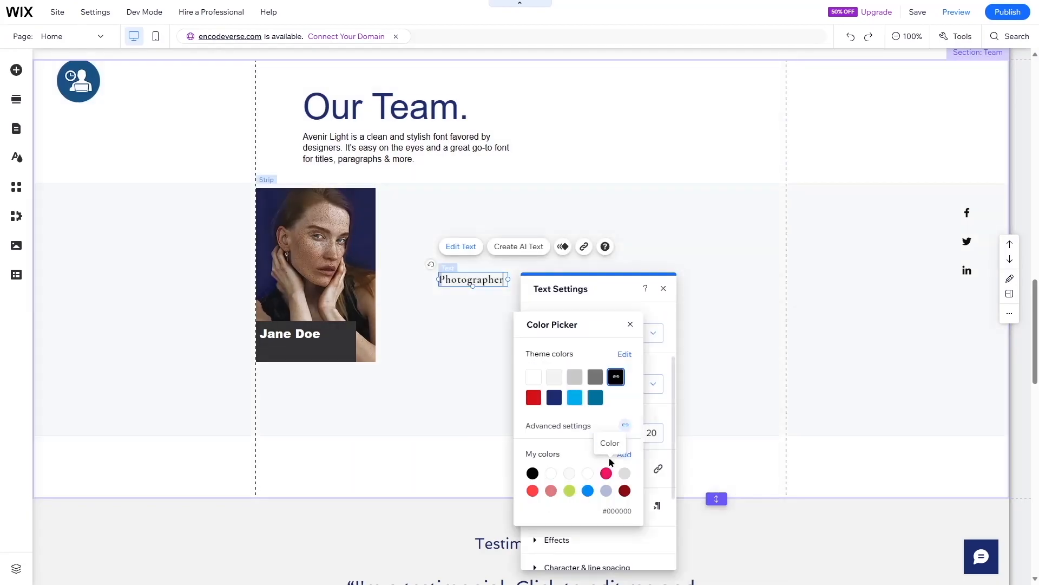
click(626, 192)
double_click(496, 278)
click(403, 226)
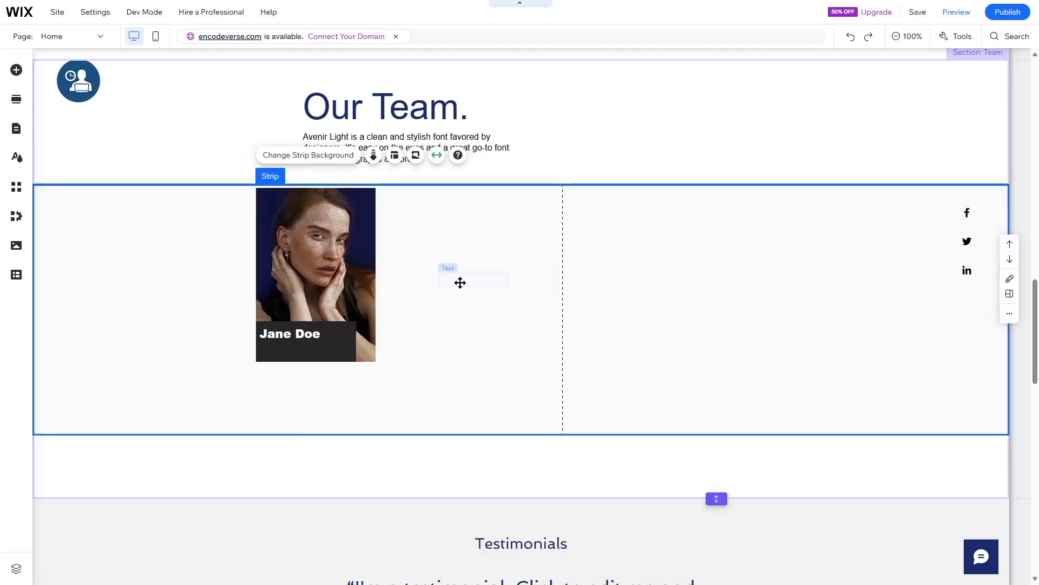
drag(460, 282, 323, 345)
click(492, 171)
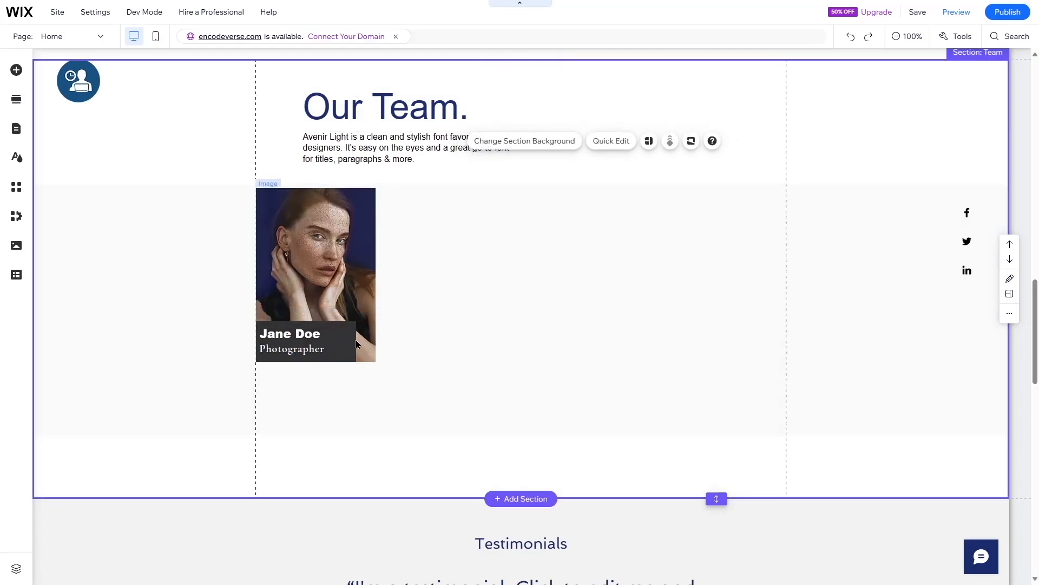
Set the font size of the "Photographer" text to 16 px
double_click(321, 351)
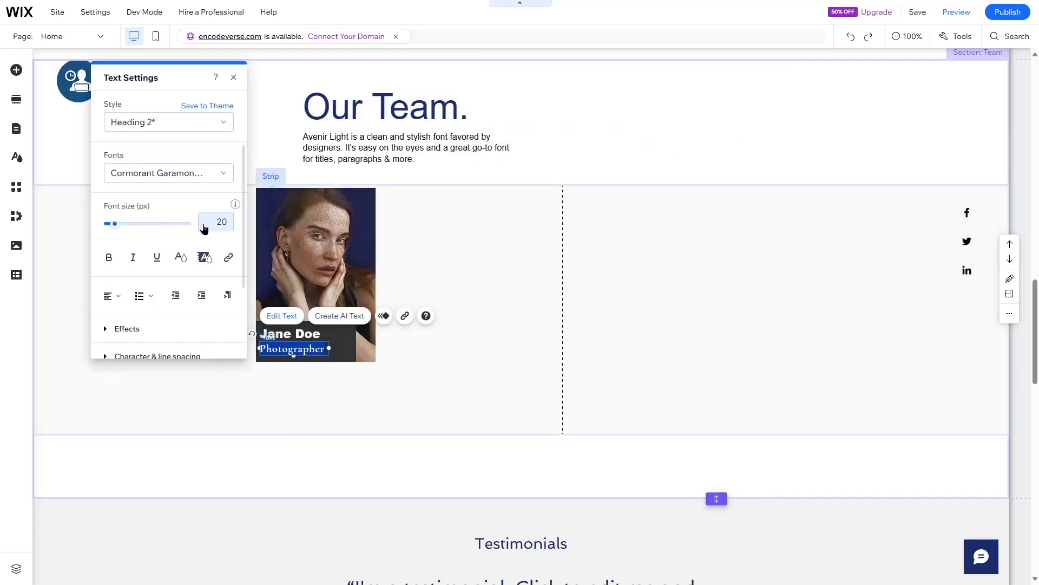
click(214, 222)
text(16)
key(Return)
click(458, 276)
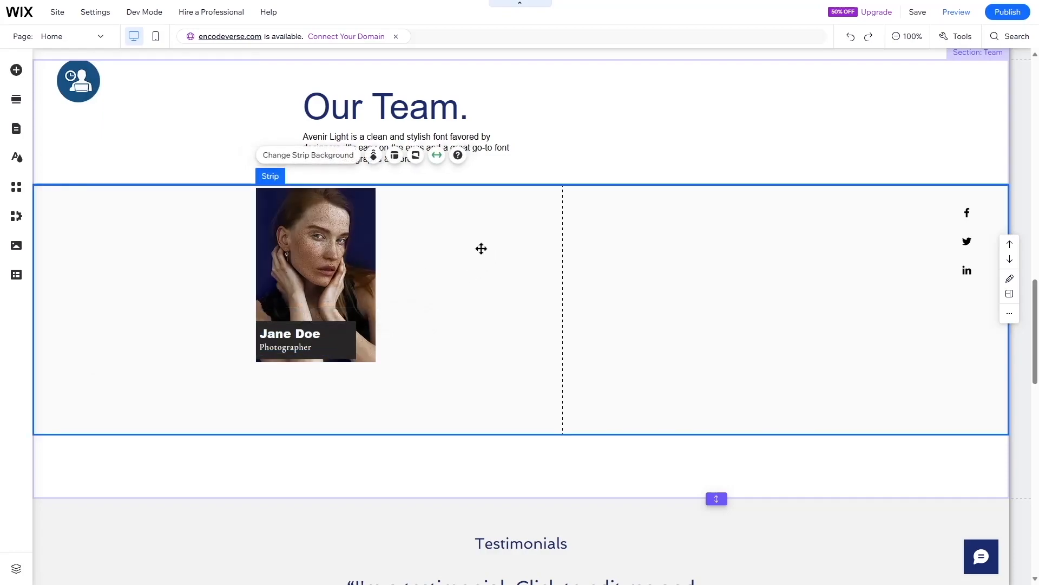
Shift the "Photographer" text slightly to the right beneath the member's name
click(300, 350)
drag(301, 349, 307, 350)
click(438, 271)
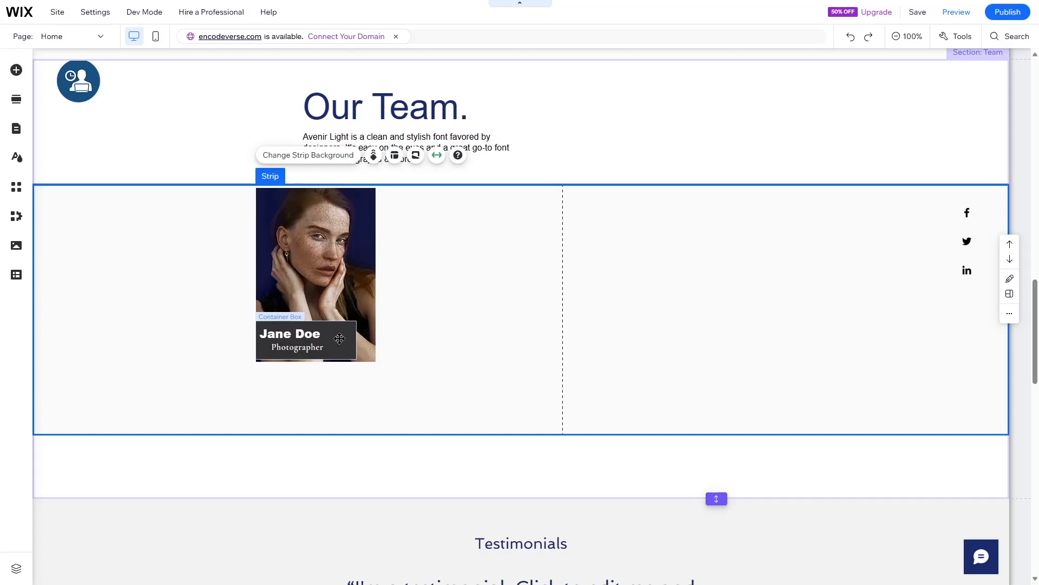
Set the background opacity of the container box behind the member's name and job title to 75%
click(347, 335)
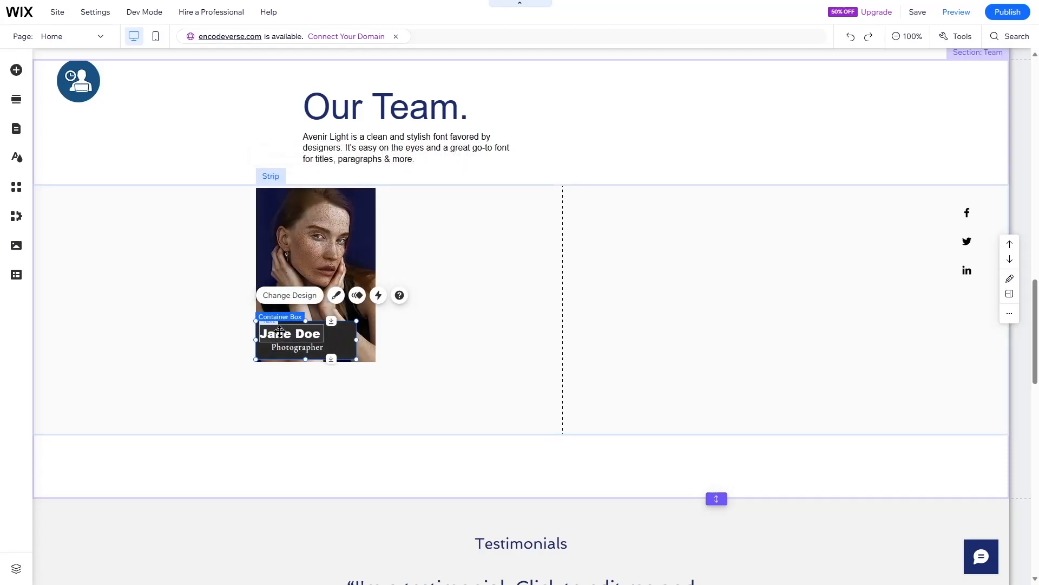
click(336, 296)
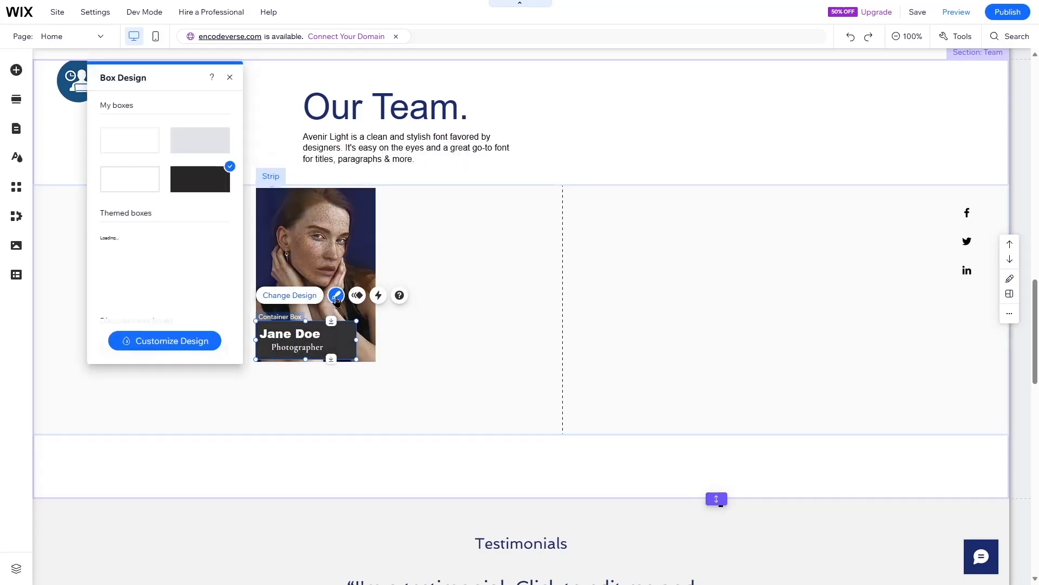
click(165, 342)
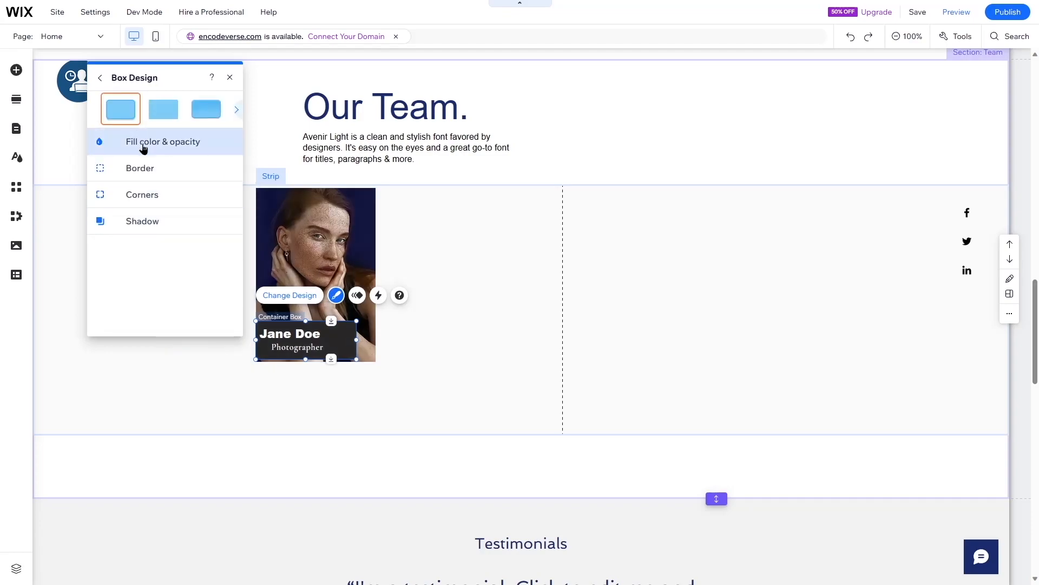
click(176, 144)
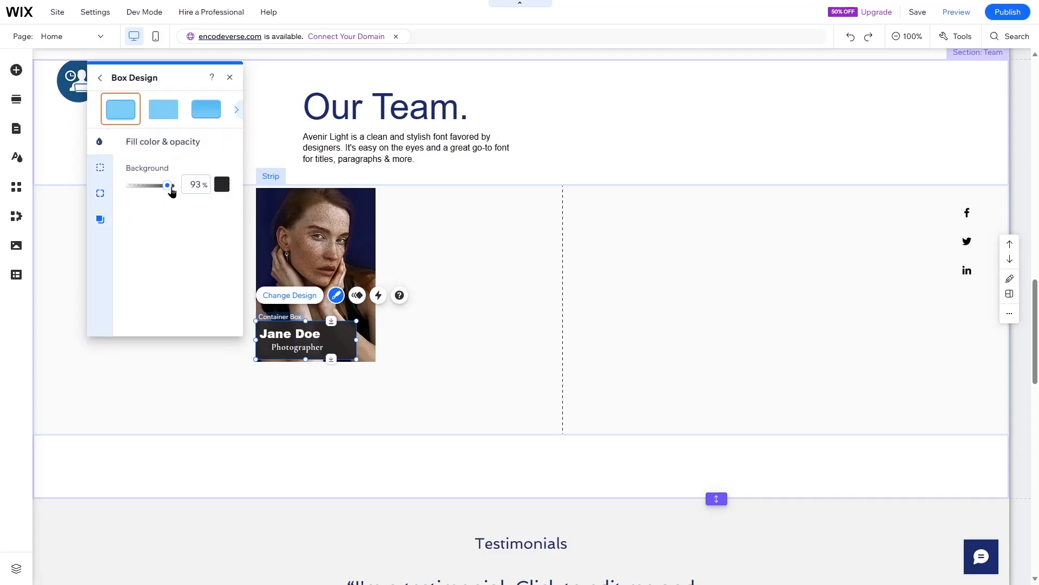
drag(166, 192, 161, 192)
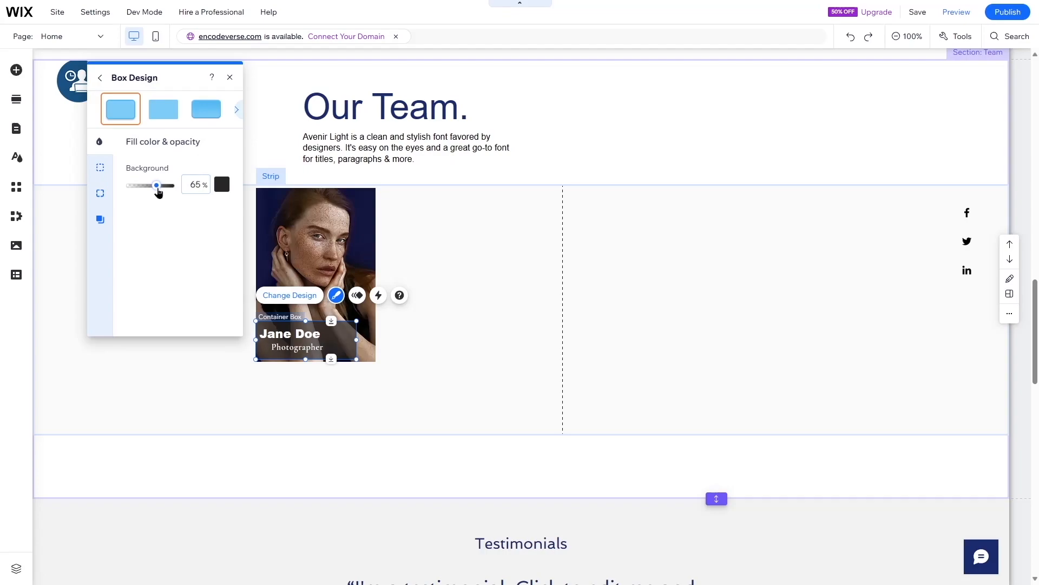
click(196, 184)
text(75)
key(Return)
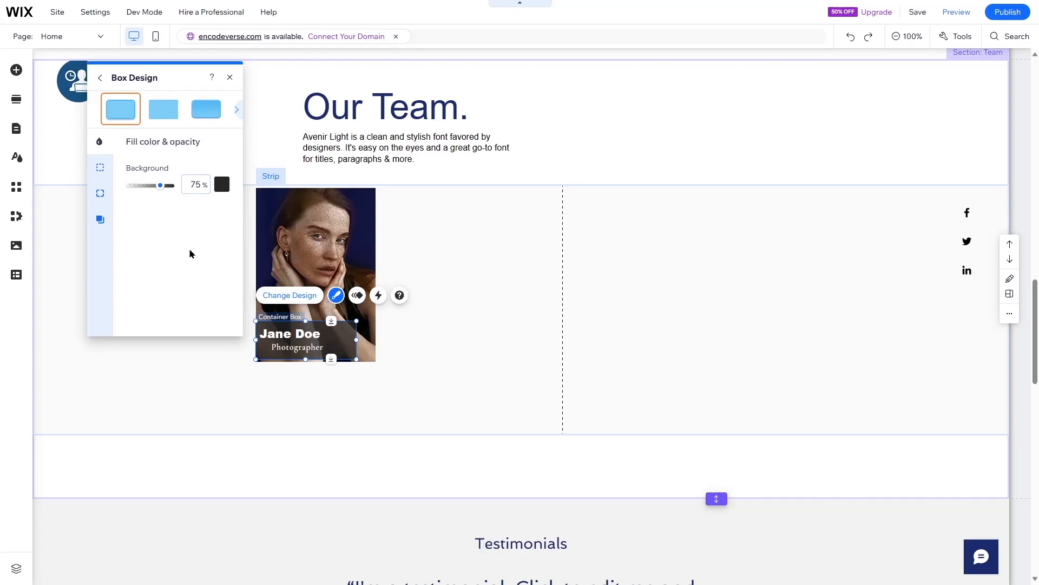
click(417, 232)
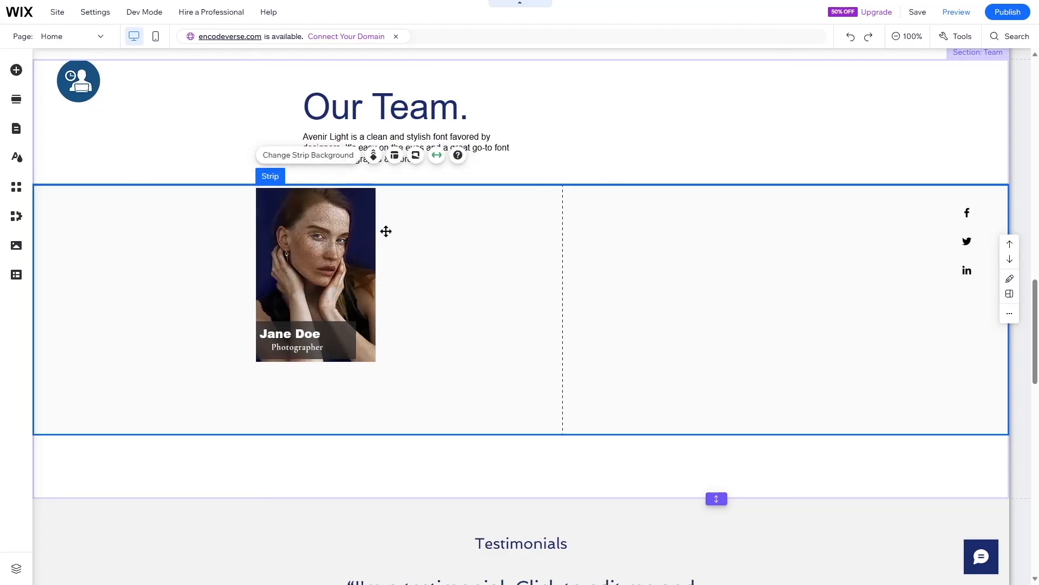
click(326, 233)
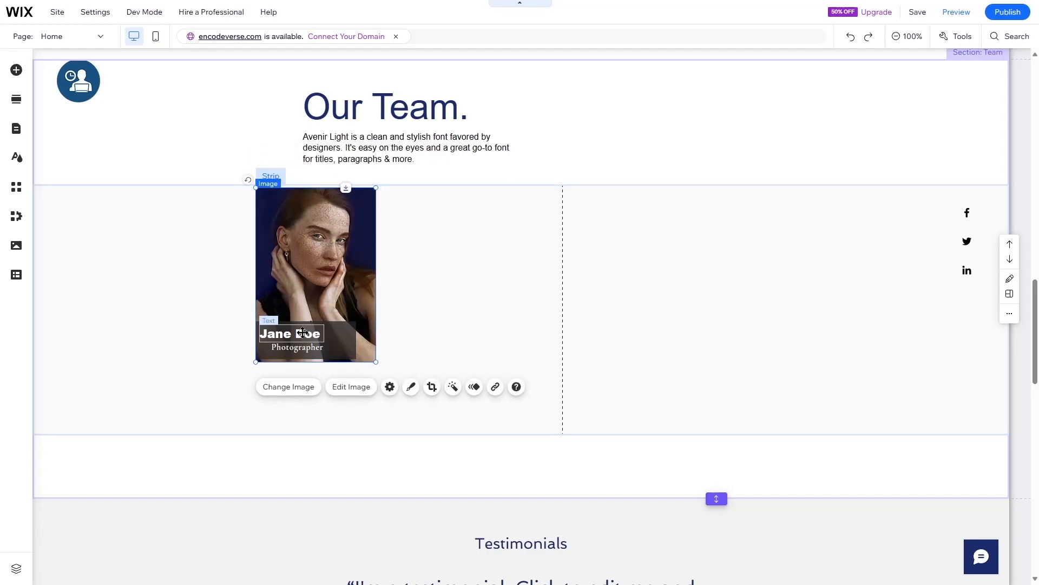
Group the woman's photo, the dark container box, the name and the job title into one team card
shift+click(345, 335)
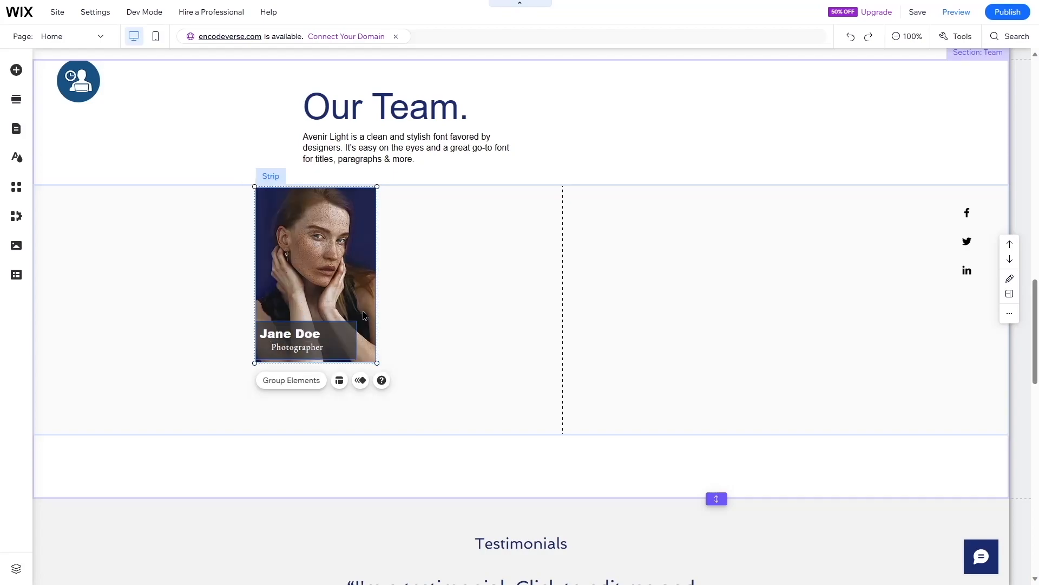
click(270, 382)
click(447, 357)
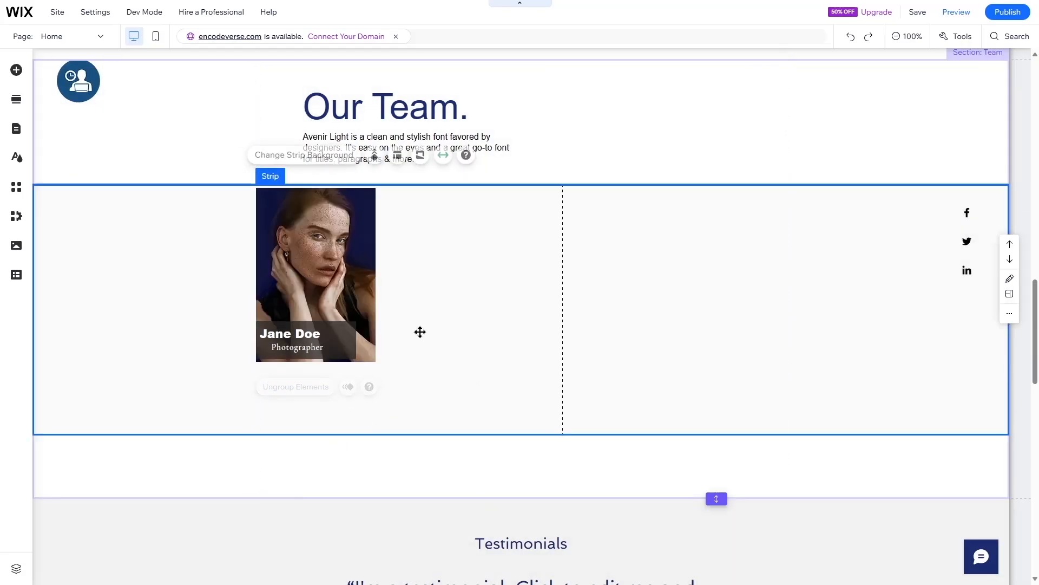
Copy the grouped team card and paste a duplicate into the strip, aligned beside the first card
click(350, 240)
right_click(350, 264)
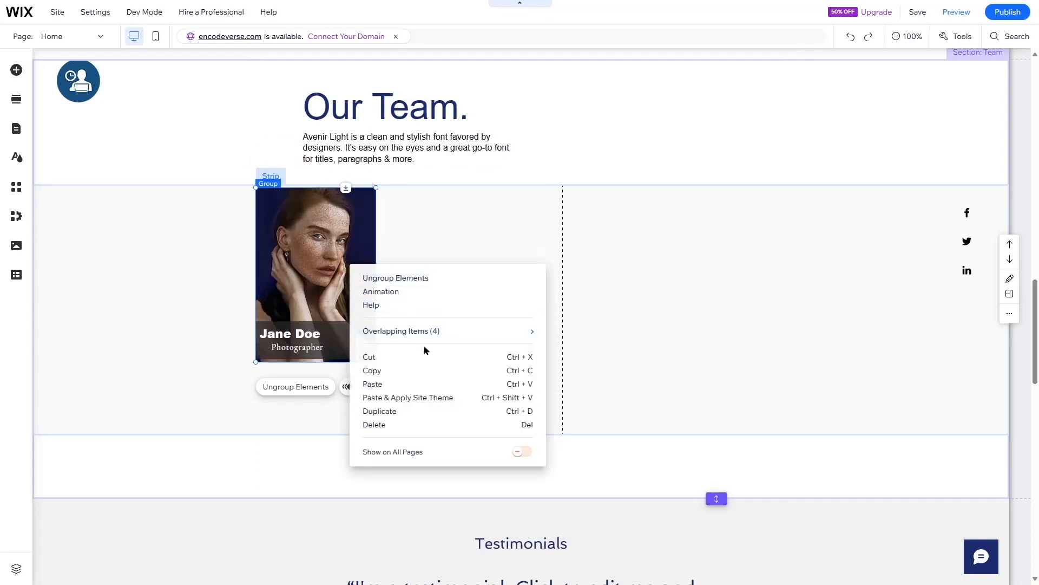
click(382, 371)
click(440, 262)
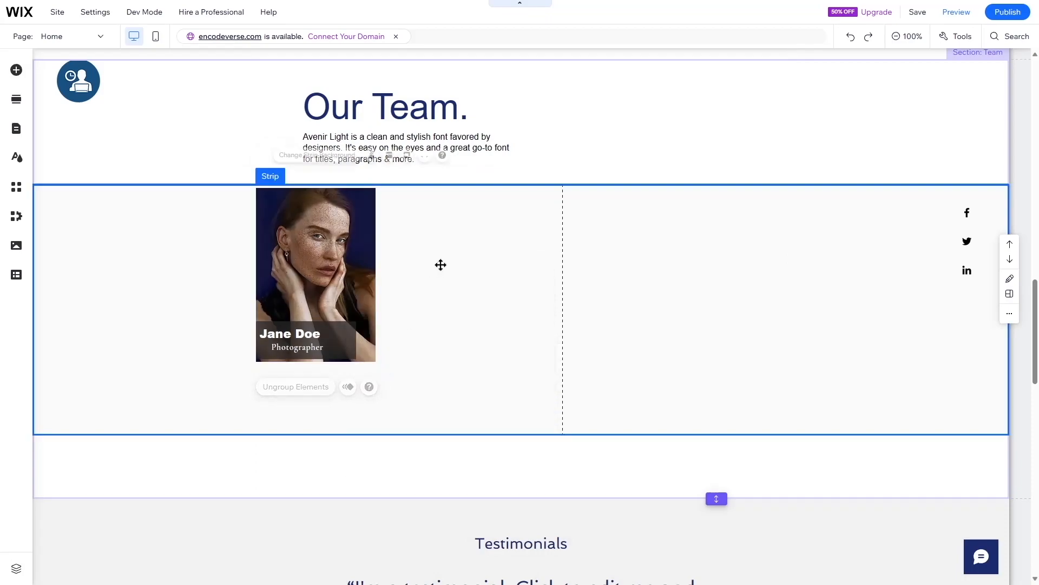
right_click(480, 255)
click(521, 264)
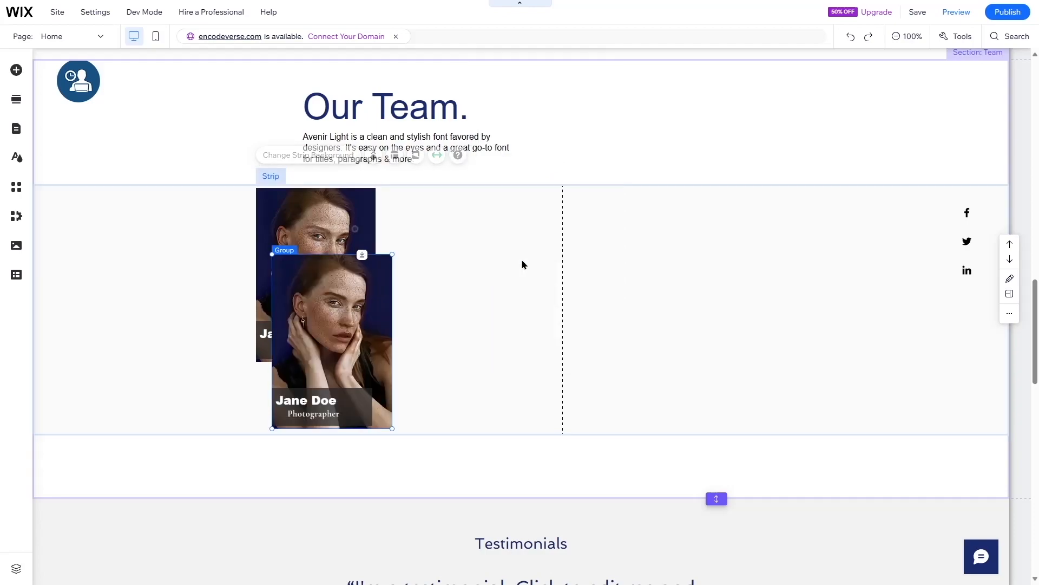
drag(342, 334, 475, 267)
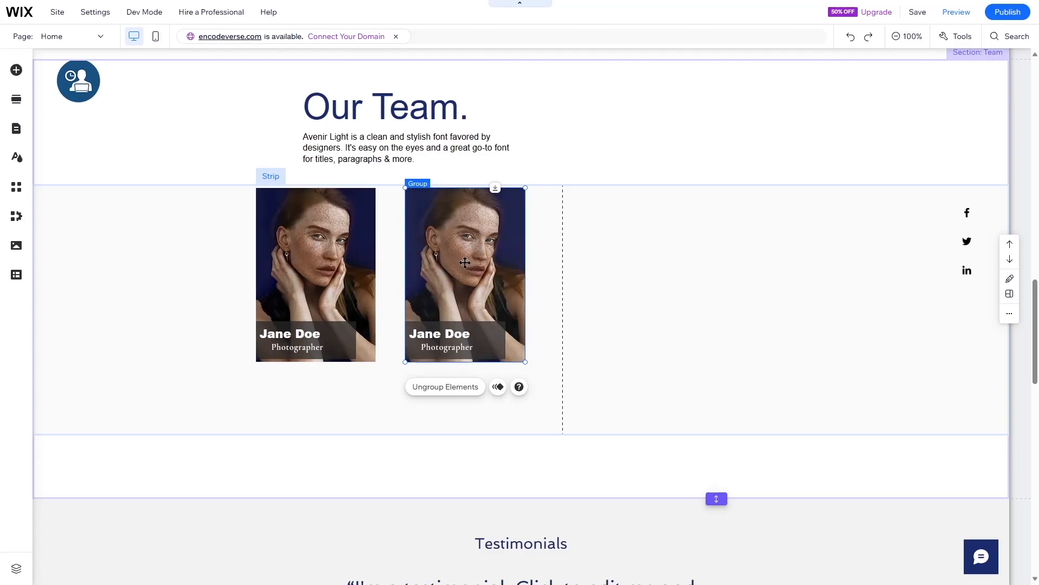
Replace the second card's photo with the Media from Wix portrait of the smiling man in a beige shirt
click(500, 261)
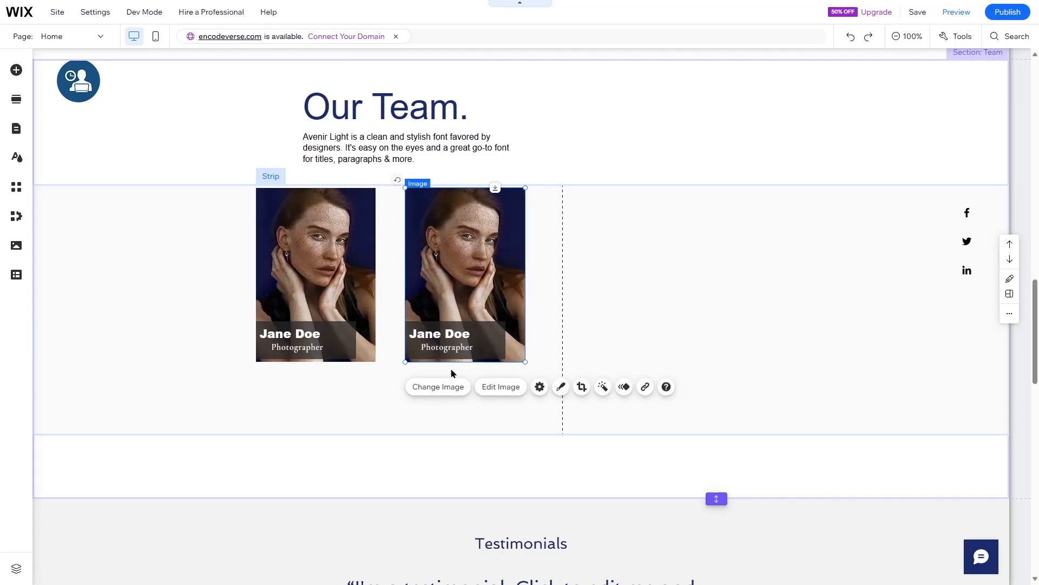
click(445, 387)
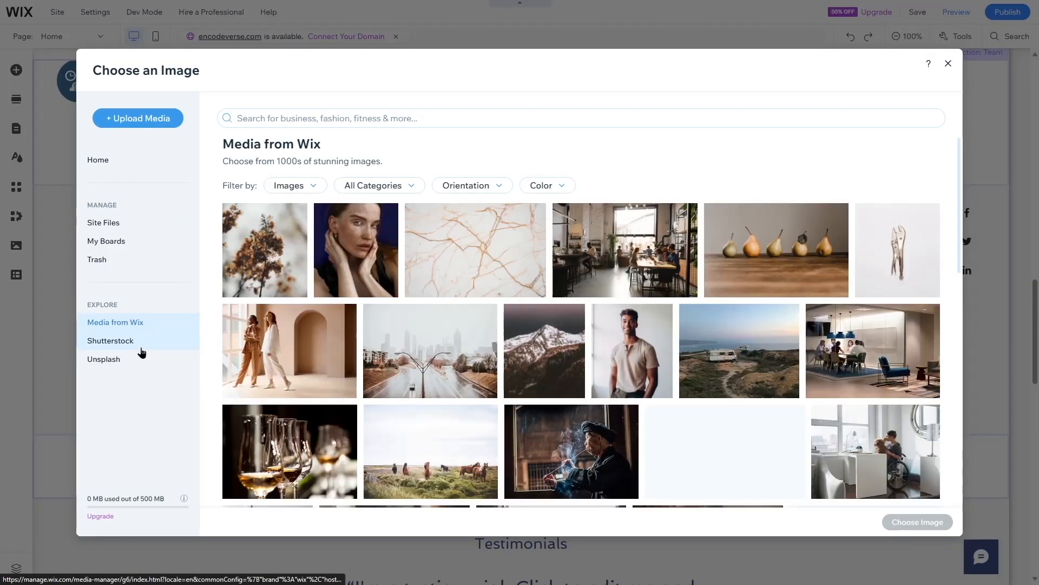
click(619, 342)
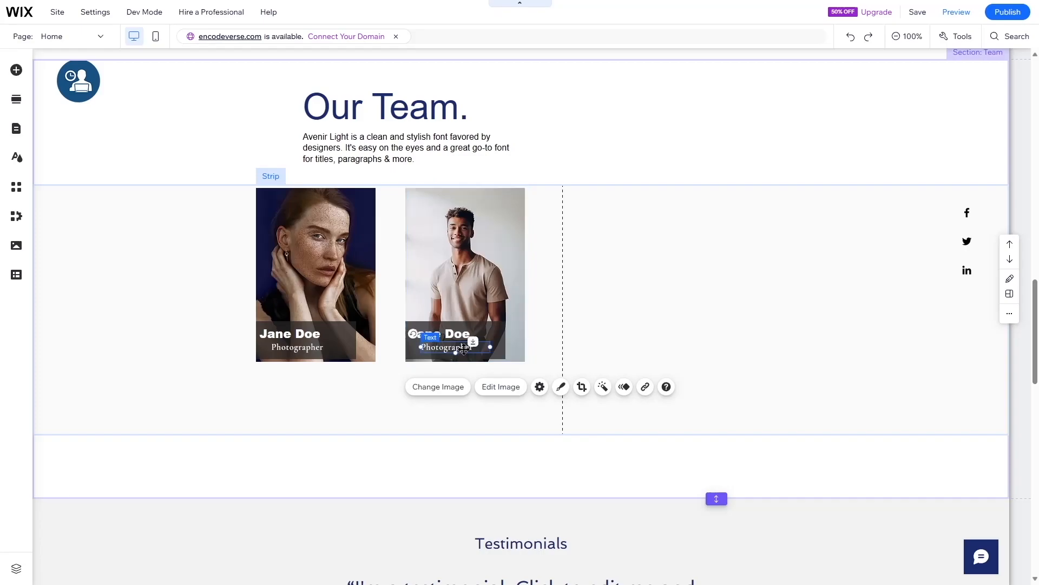
Change the job title on the second team card to "Digital Marketeer"
double_click(447, 347)
text(Digital Marketeer)
click(518, 372)
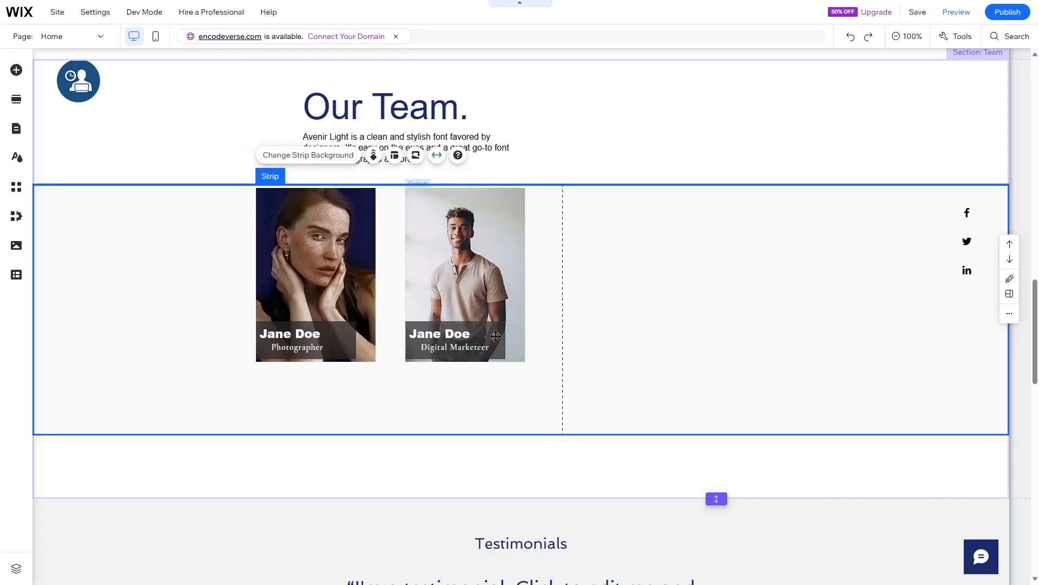
Paste a third copy of the team card and align it beside the second card with equal spacing
click(479, 241)
click(608, 255)
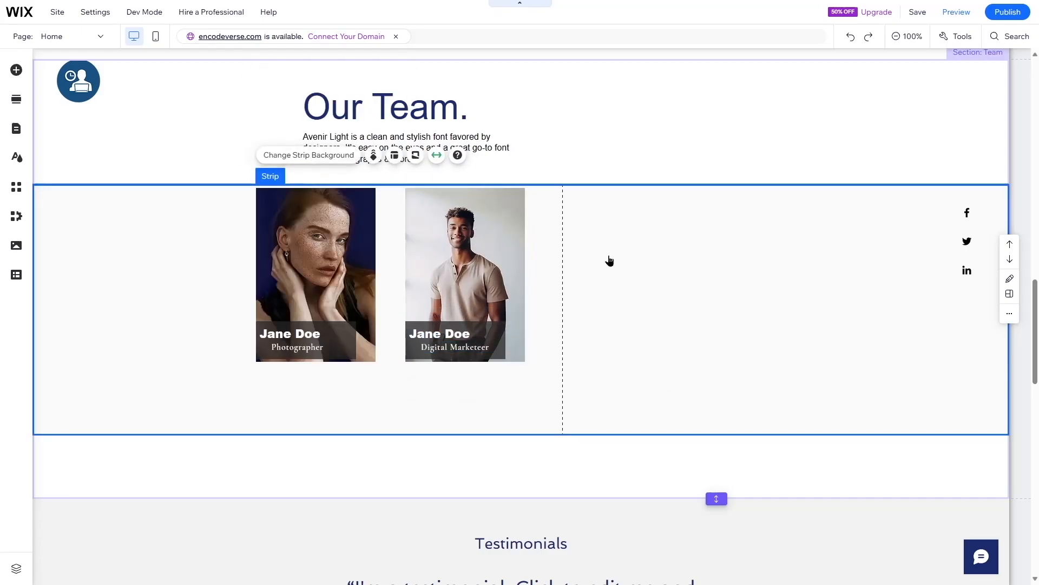
right_click(608, 255)
click(633, 262)
drag(494, 326, 653, 254)
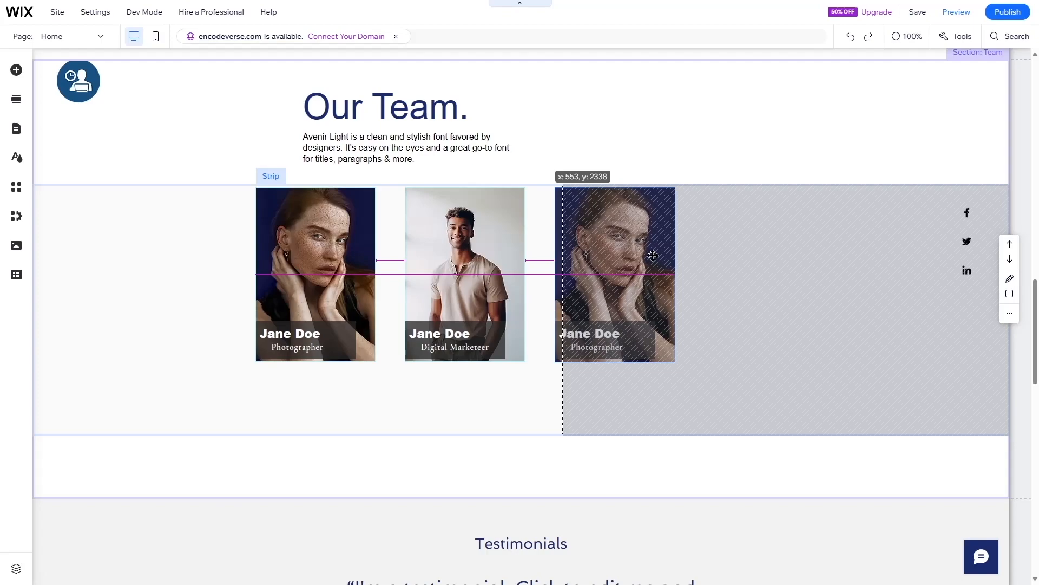
drag(652, 256, 653, 256)
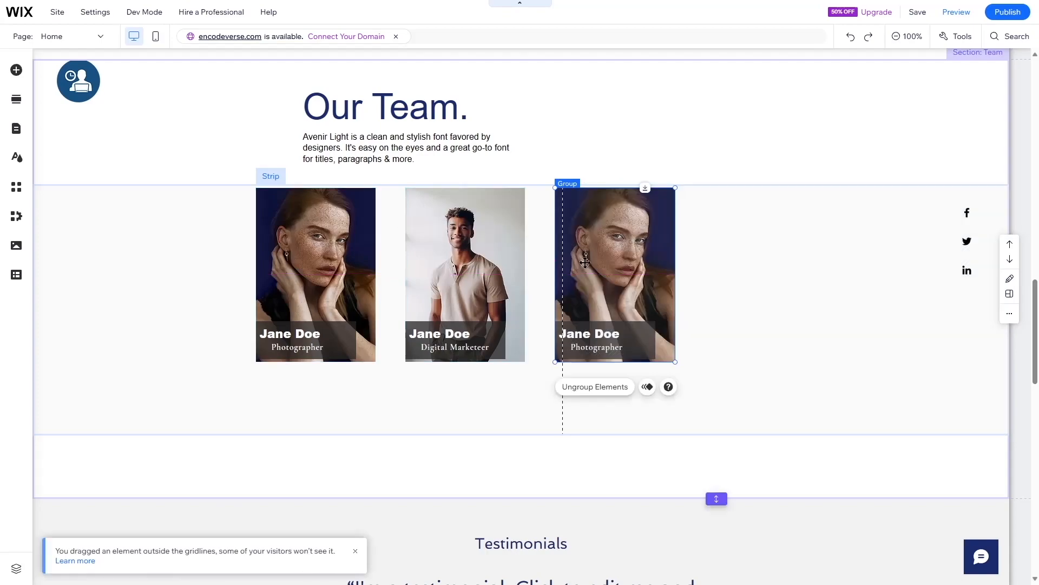
Search Media from Wix for "man" and replace the third card's photo with the bearded man in a green plaid shirt
click(636, 254)
click(596, 387)
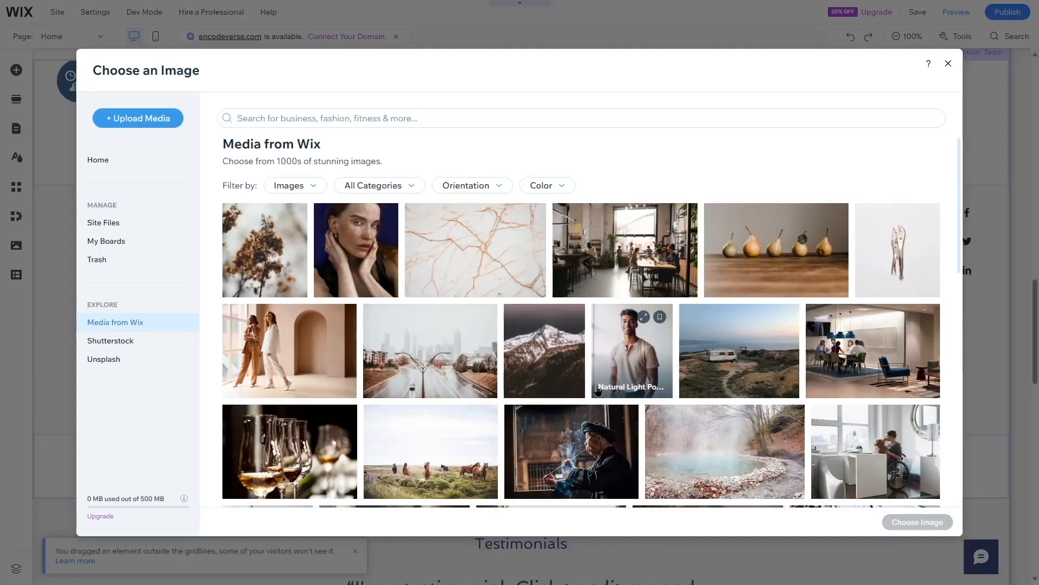
scroll(595, 382, down, 8)
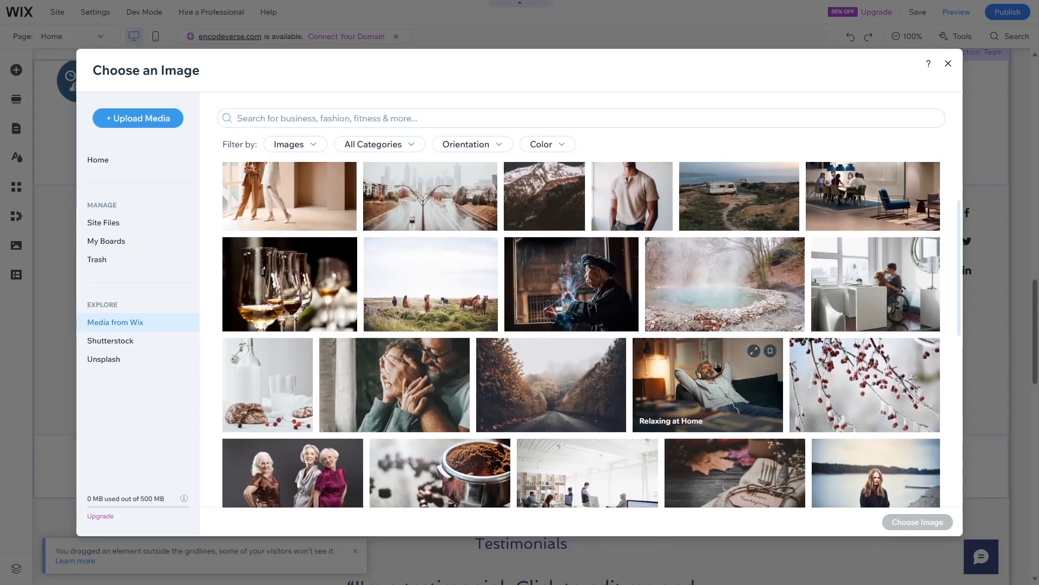
scroll(283, 134, up, 8)
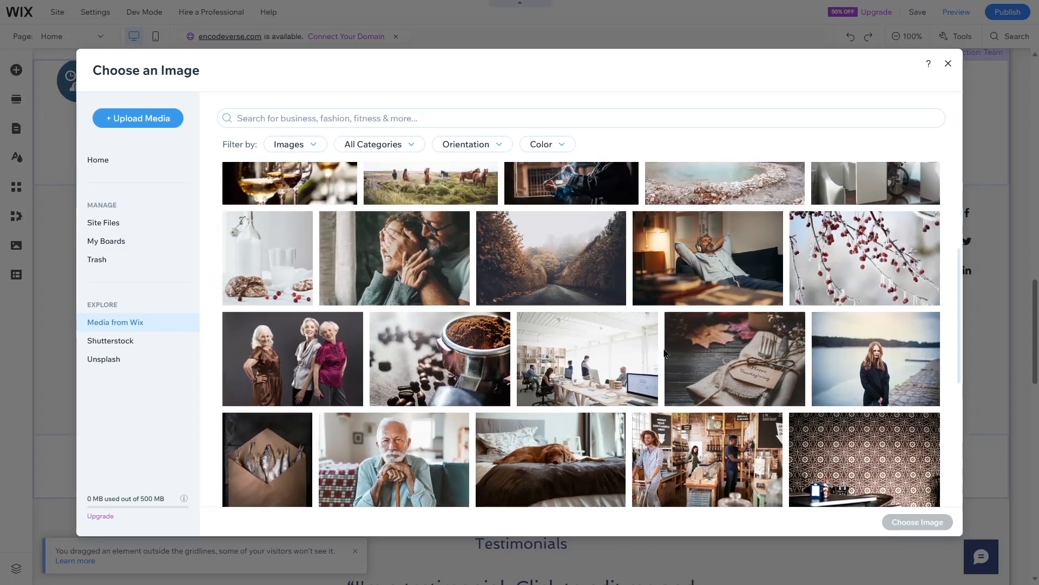
click(295, 122)
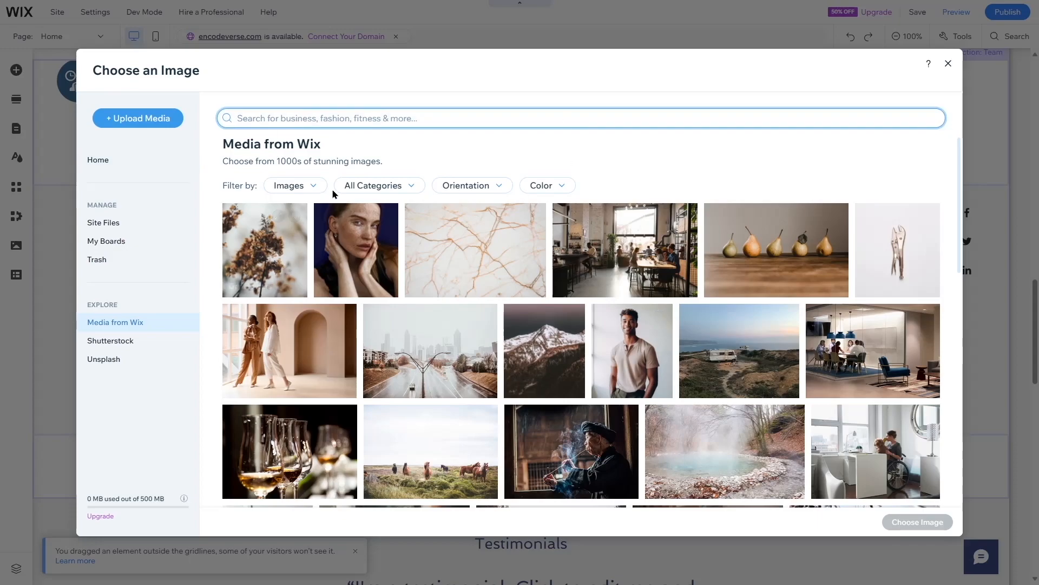
text(man)
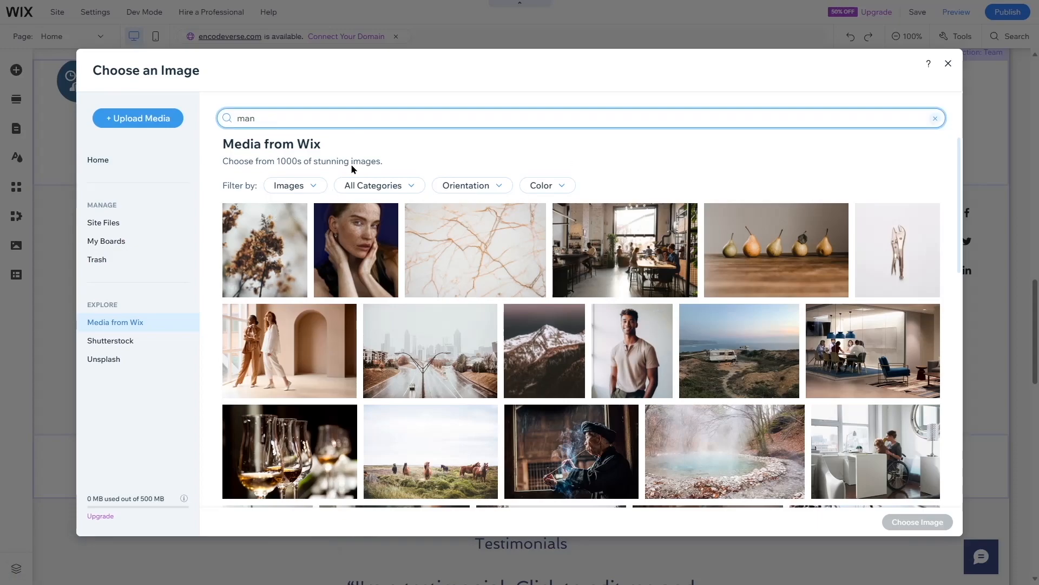
key(Return)
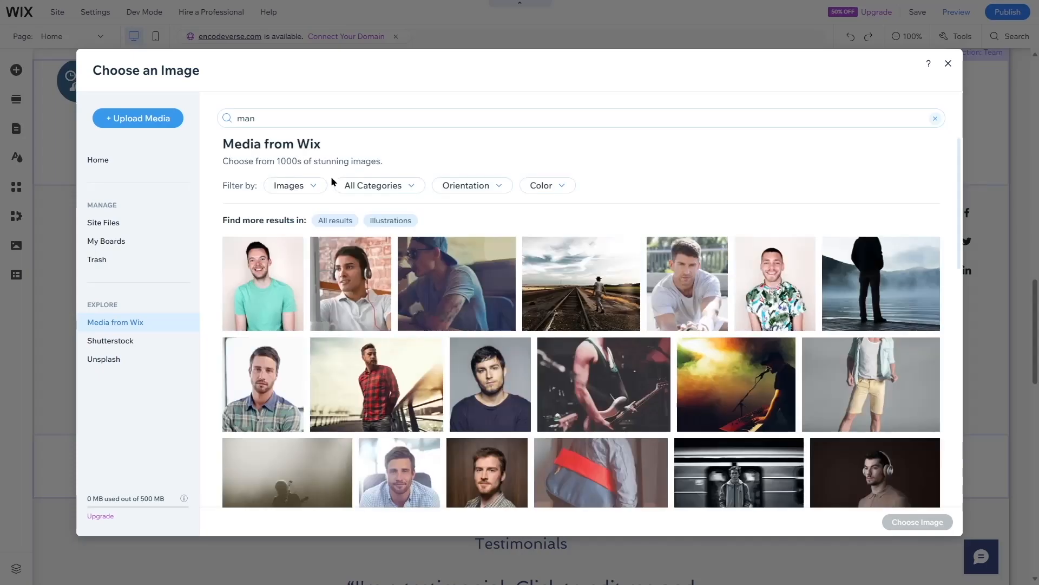
click(284, 352)
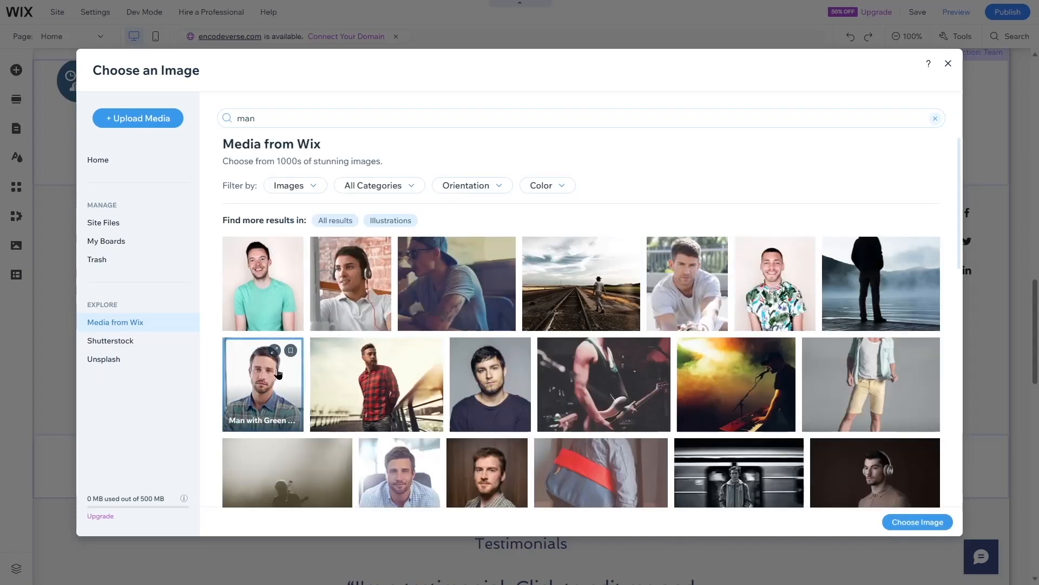
click(935, 525)
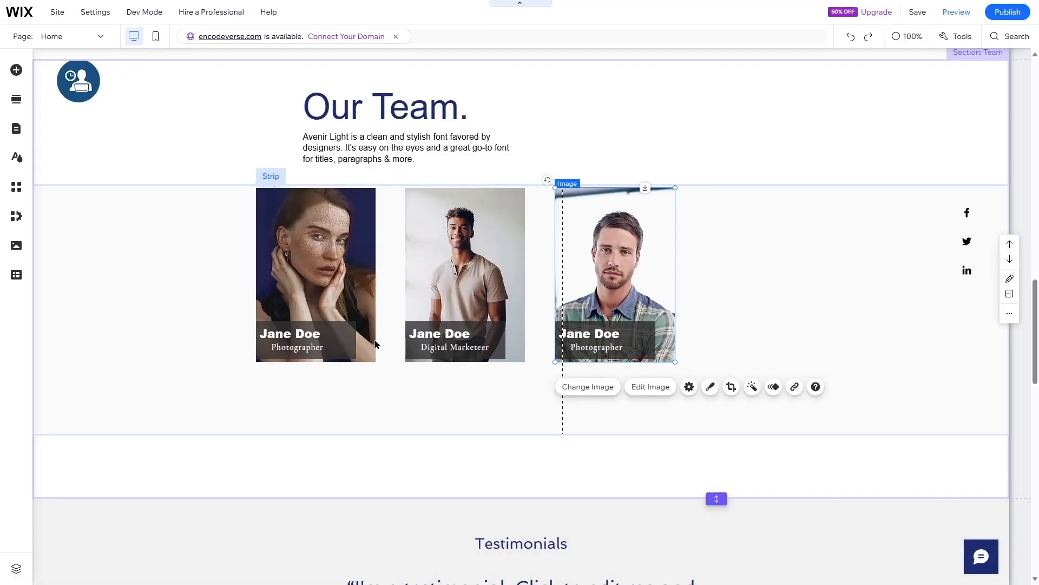
Paste a fourth copy of the team card and align it beside the third card with equal spacing
click(653, 247)
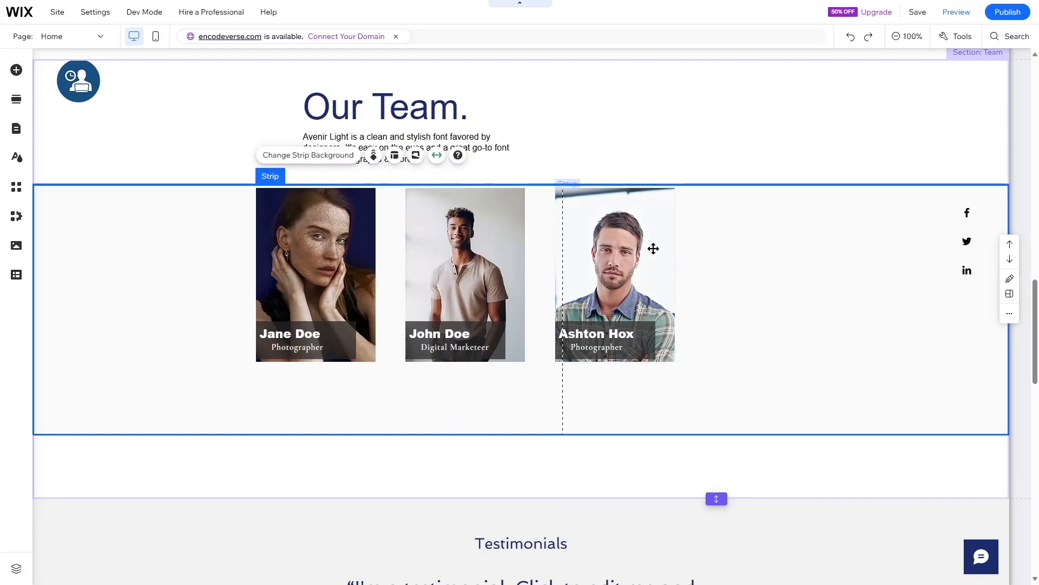
right_click(745, 249)
click(768, 263)
drag(594, 316, 765, 253)
drag(791, 250, 750, 254)
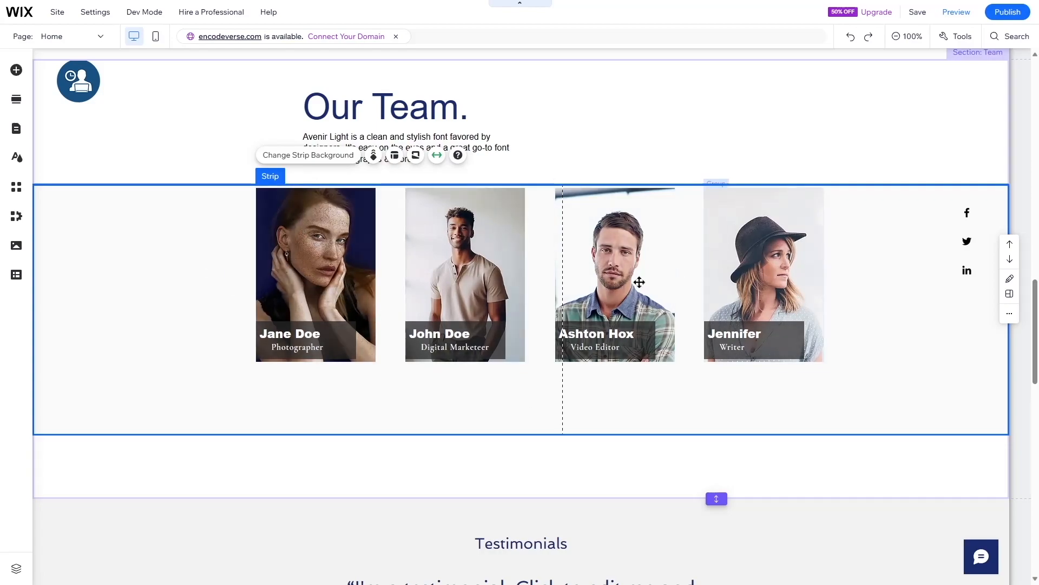
Reduce the Team section's height to 700 px so that it ends just below the strip
click(503, 131)
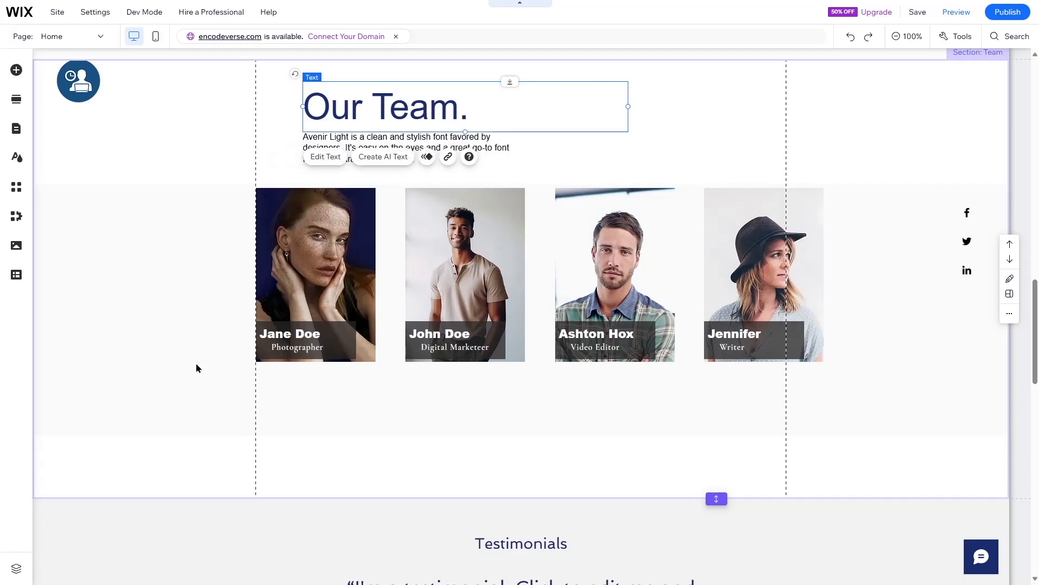
scroll(498, 276, down, 3)
scroll(487, 311, up, 6)
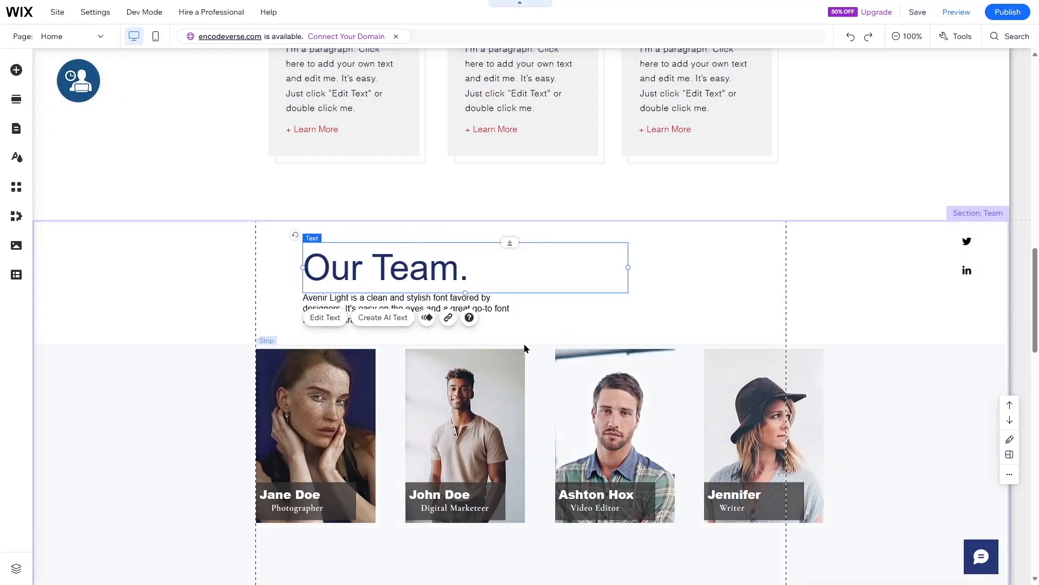
scroll(524, 343, down, 3)
click(717, 498)
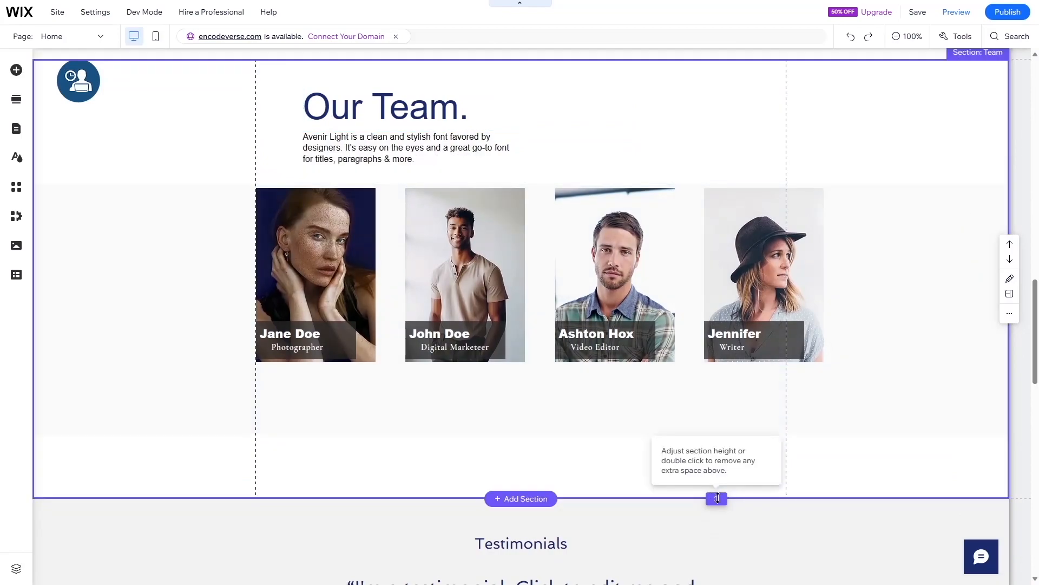
drag(718, 494, 718, 436)
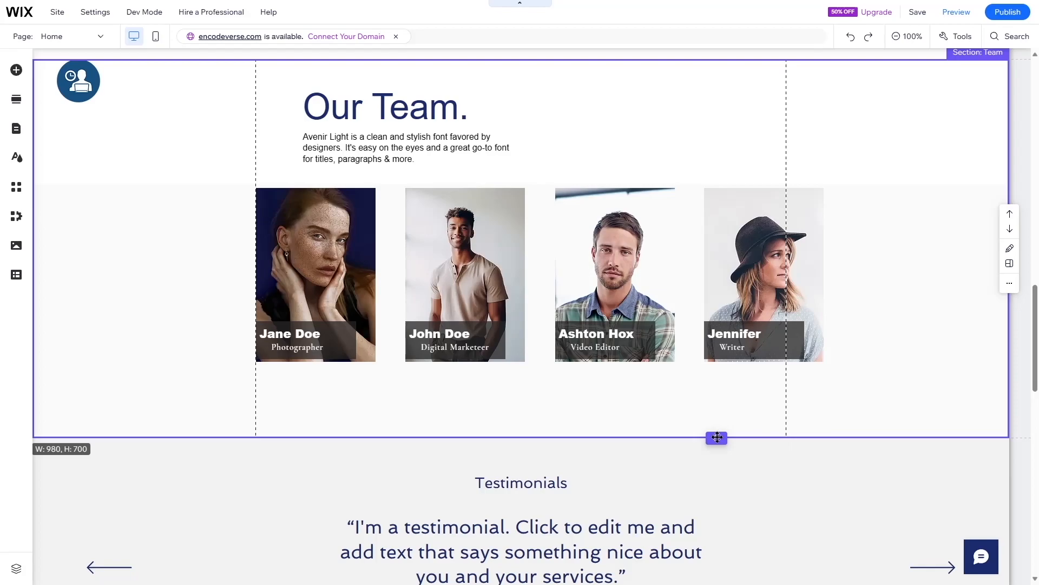
Review the four-card Team section together with the Testimonials section and the page content below it
click(967, 271)
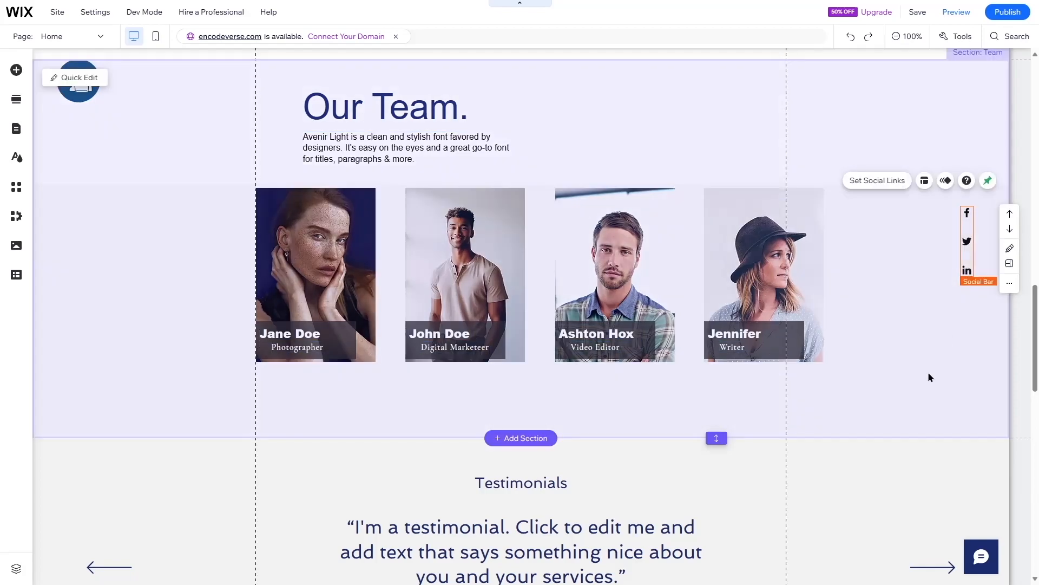
click(895, 436)
click(190, 329)
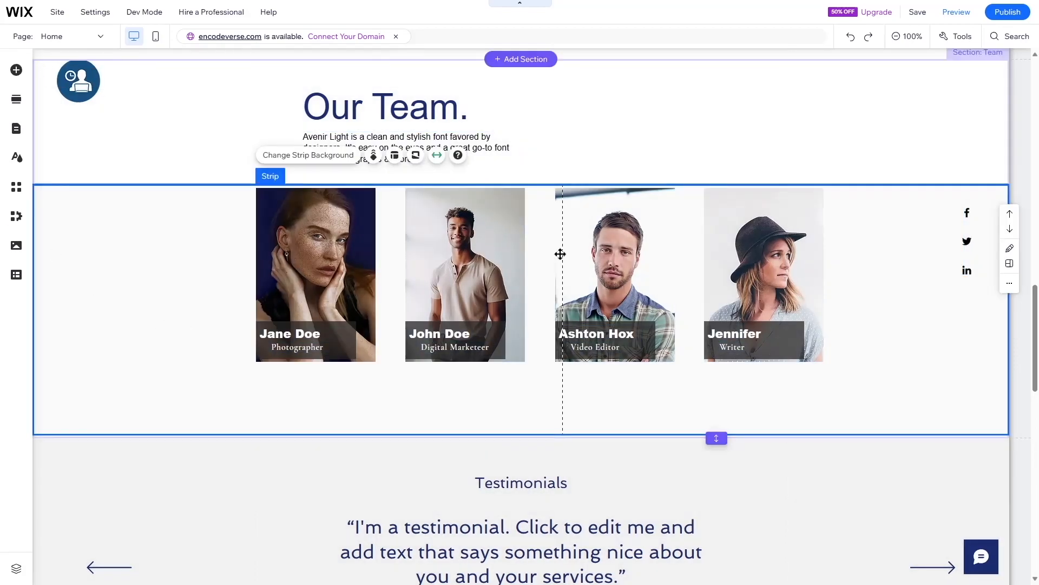
scroll(364, 259, up, 5)
scroll(364, 259, down, 6)
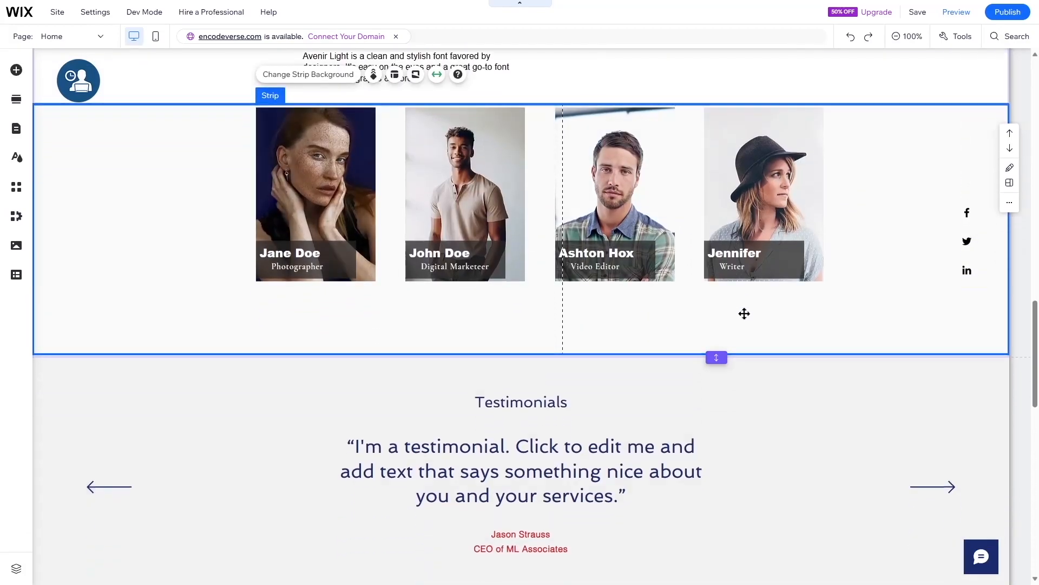
scroll(792, 419, down, 5)
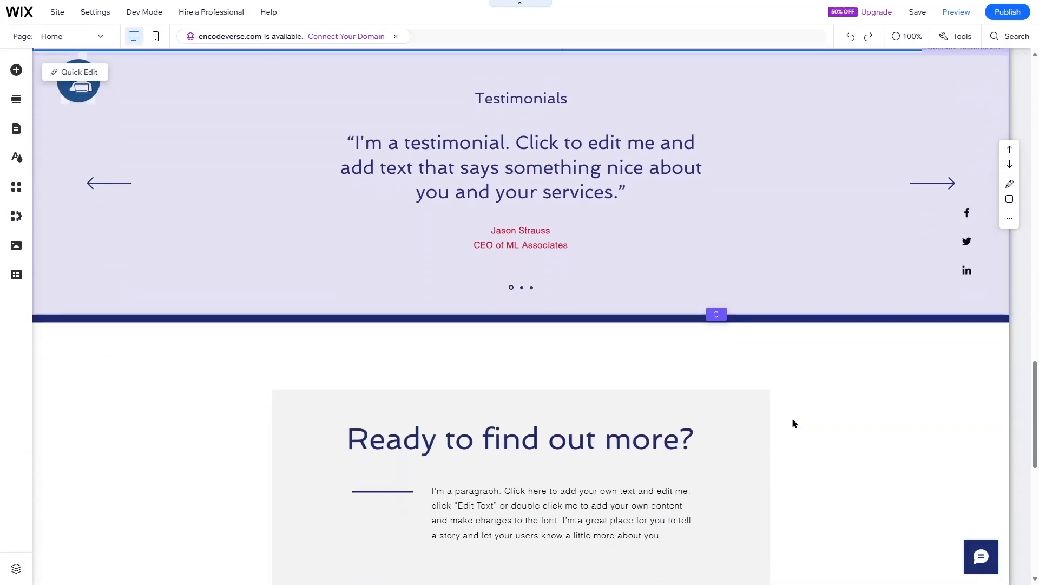
scroll(761, 345, up, 5)
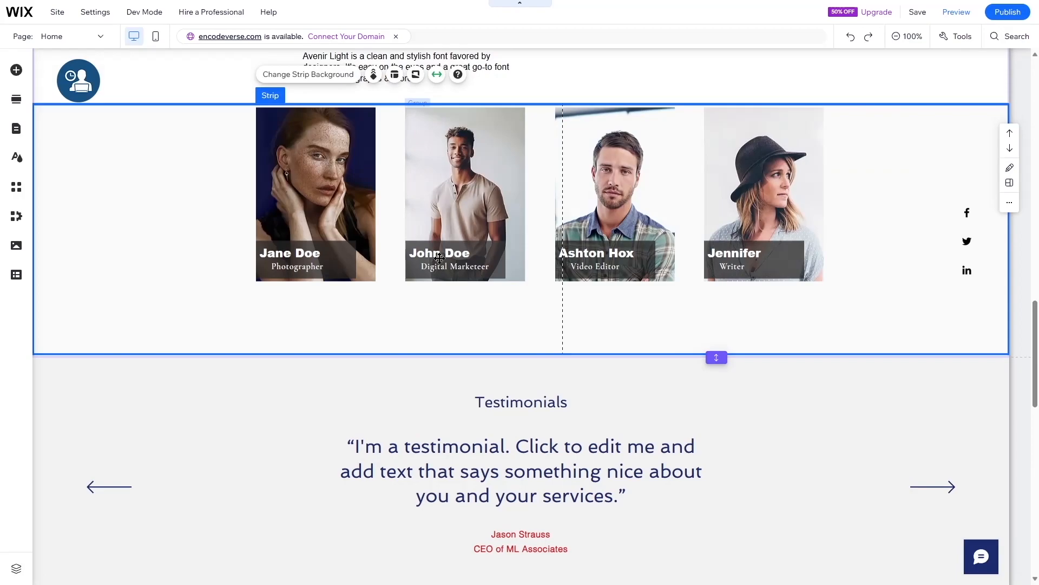
scroll(420, 224, down, 3)
click(533, 293)
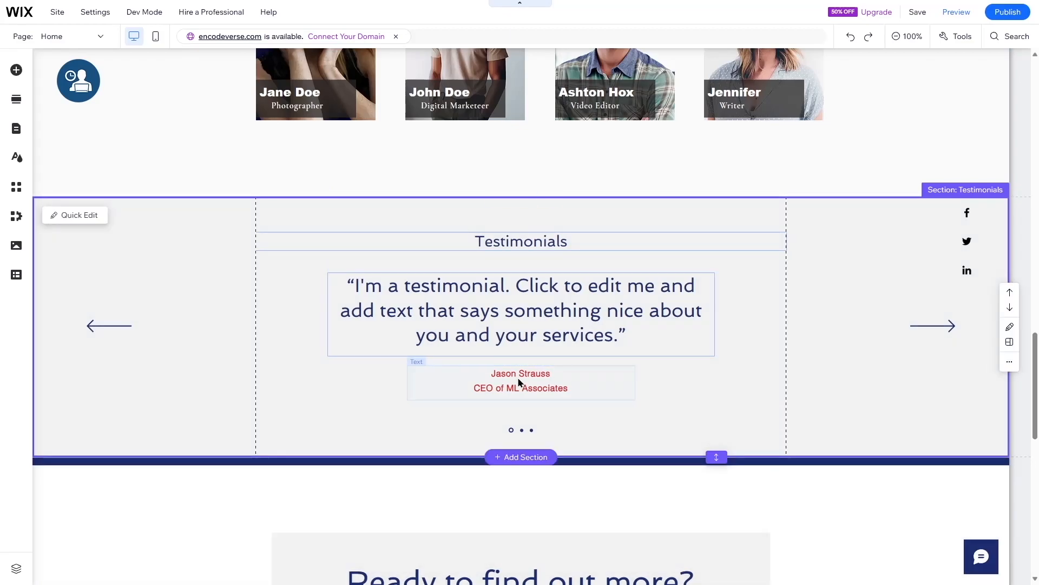
scroll(537, 301, down, 10)
scroll(663, 232, up, 9)
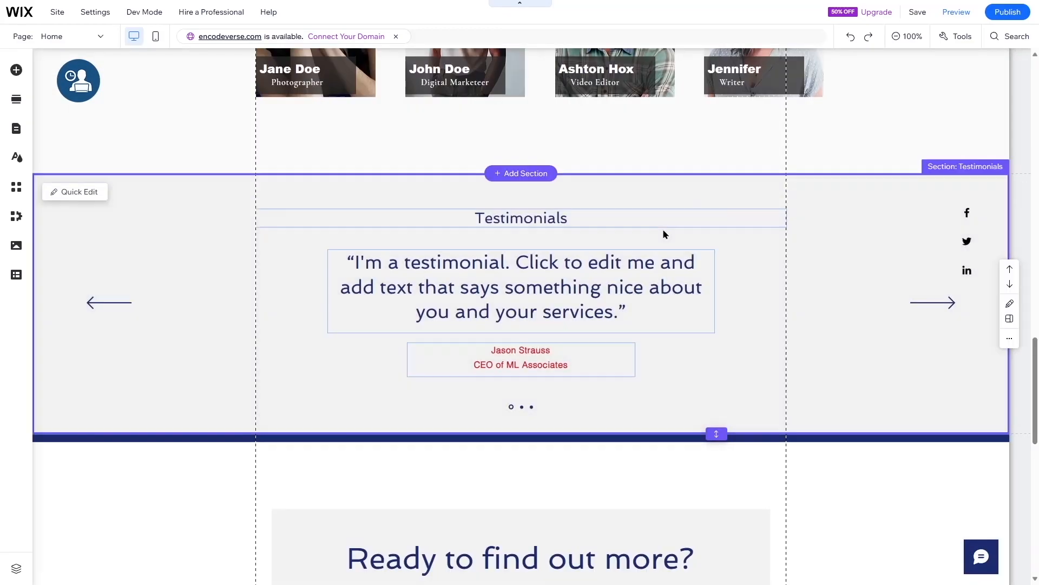
scroll(656, 260, down, 9)
scroll(197, 209, up, 12)
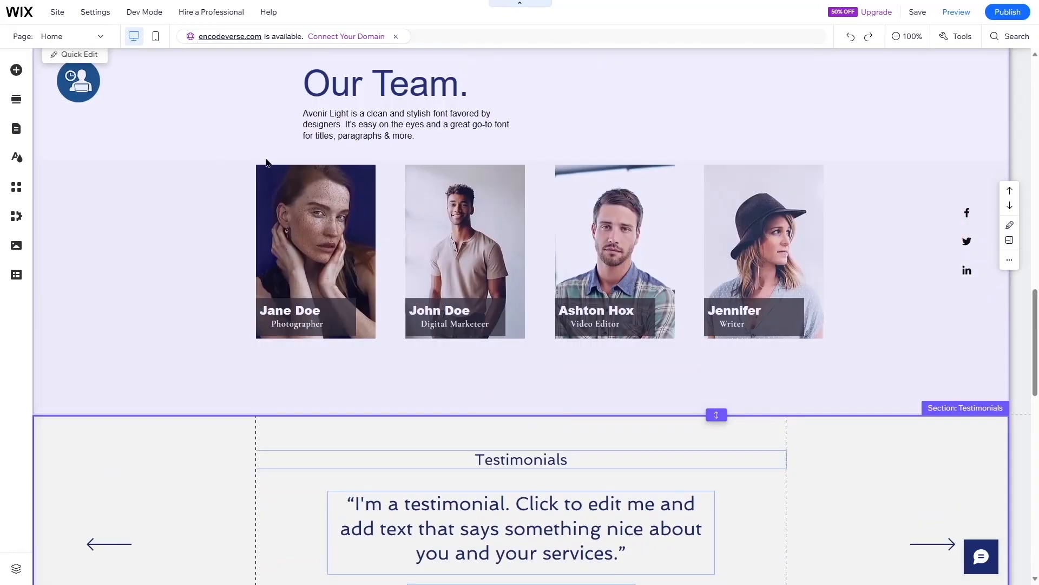
Start adding a new page to the site and look through the About page templates
scroll(394, 212, up, 6)
scroll(374, 183, up, 10)
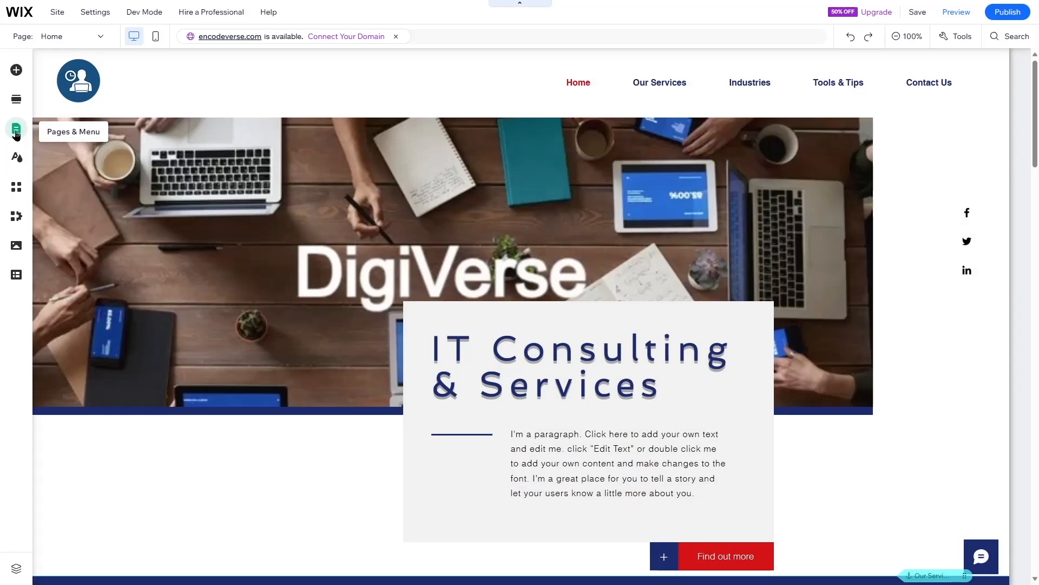
click(16, 130)
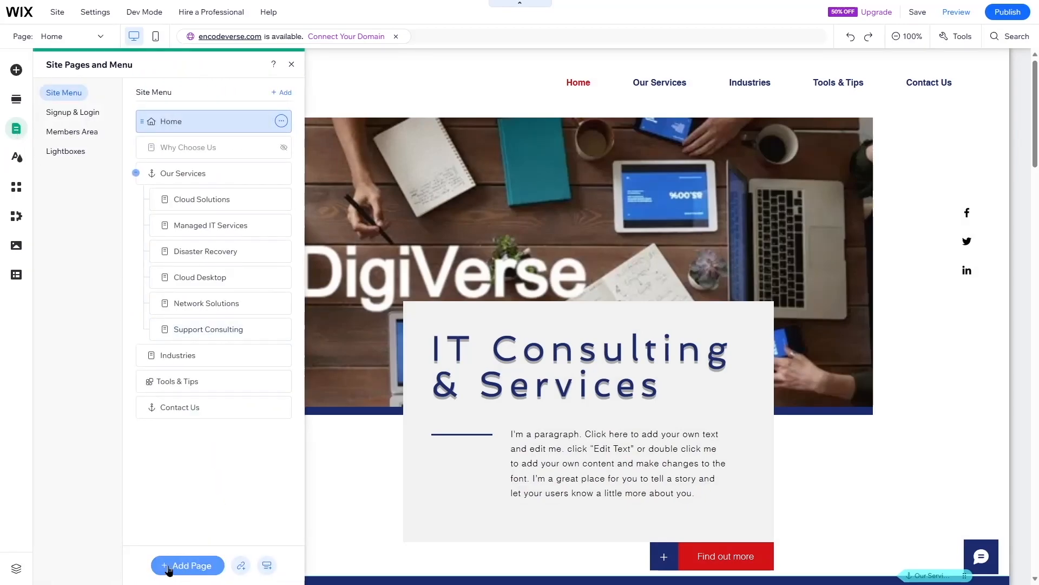
click(196, 566)
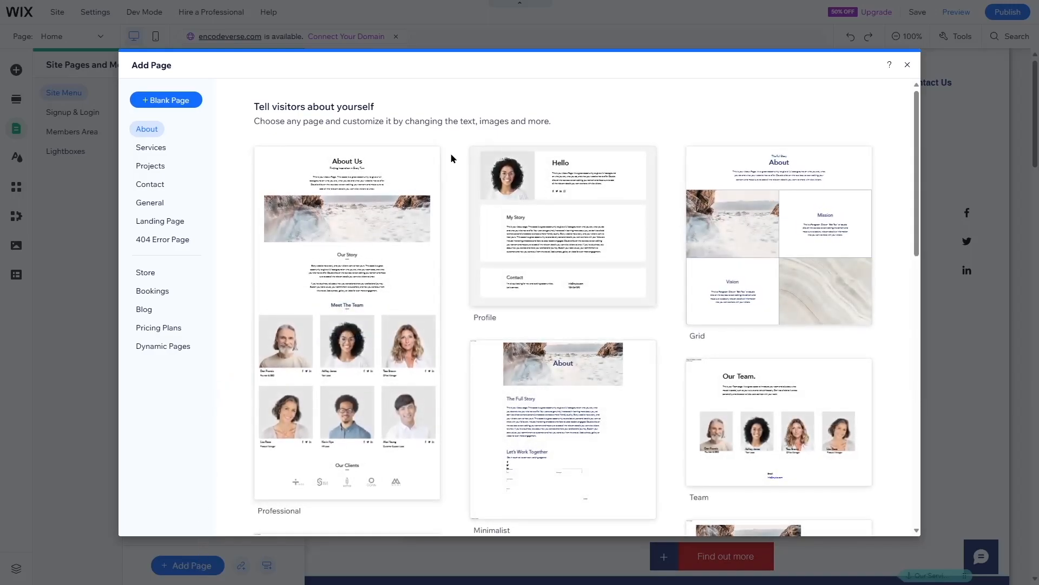
scroll(454, 168, down, 5)
scroll(455, 172, down, 6)
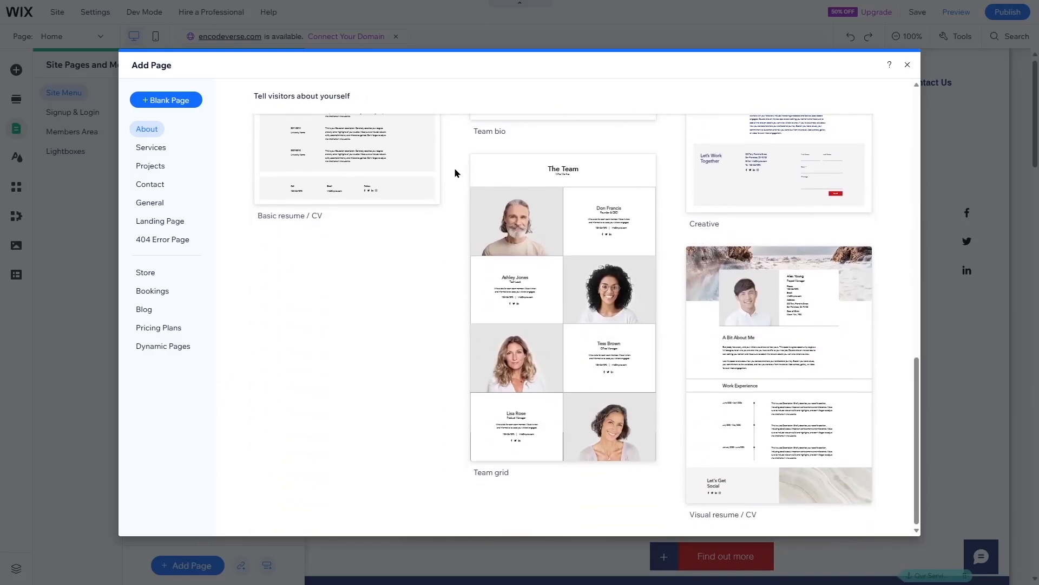
scroll(450, 233, up, 11)
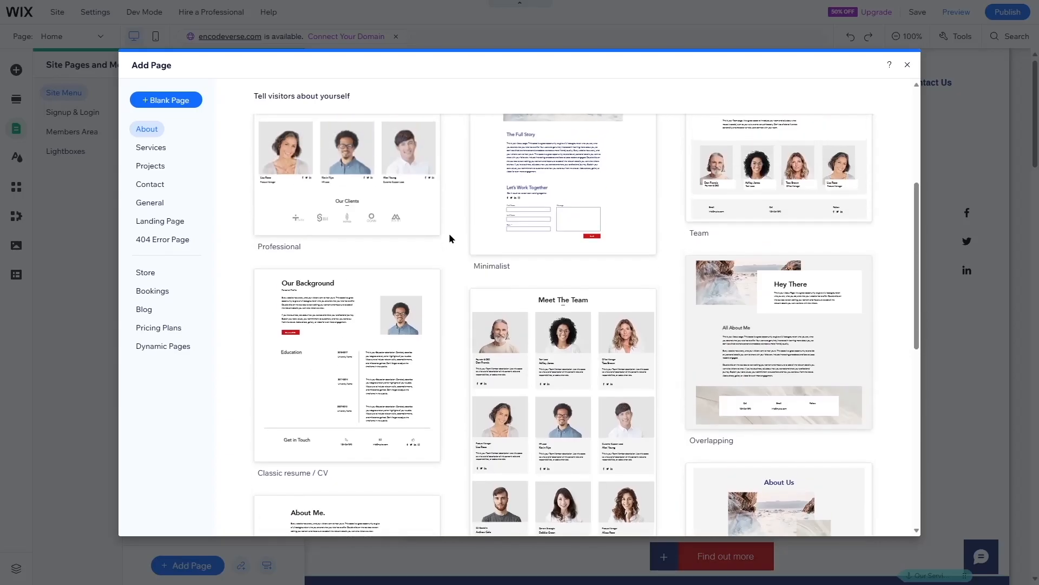
Browse the page templates in the Services, Projects, Contact, General and Landing Page categories
click(160, 151)
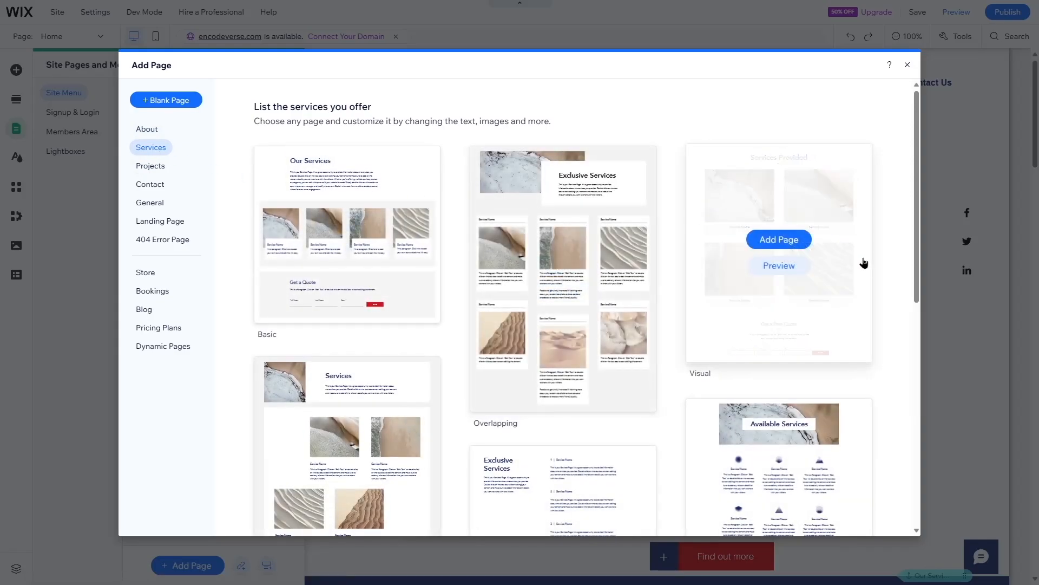
scroll(870, 263, down, 5)
scroll(863, 259, down, 2)
scroll(863, 259, up, 7)
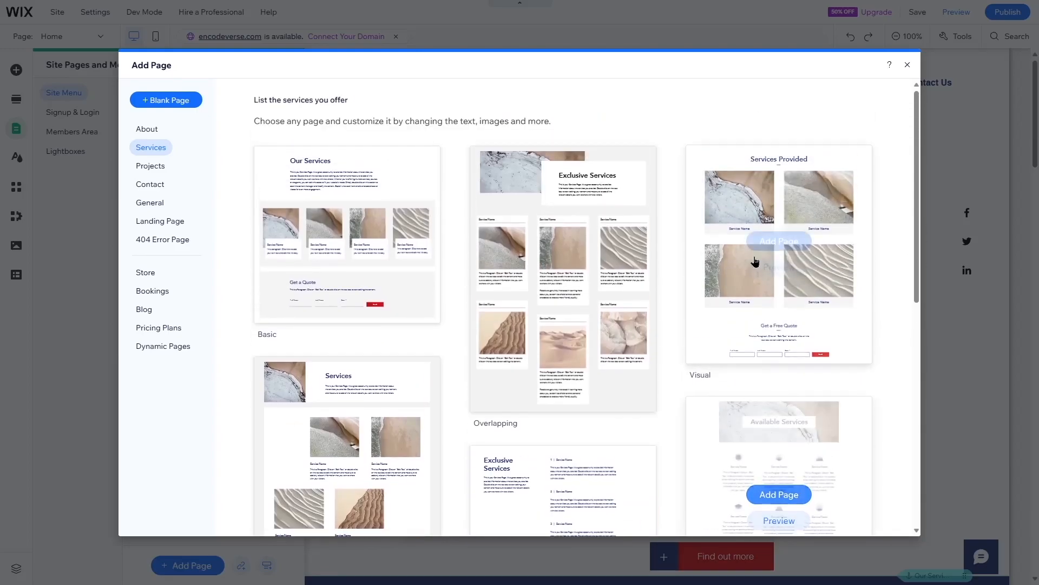
click(155, 170)
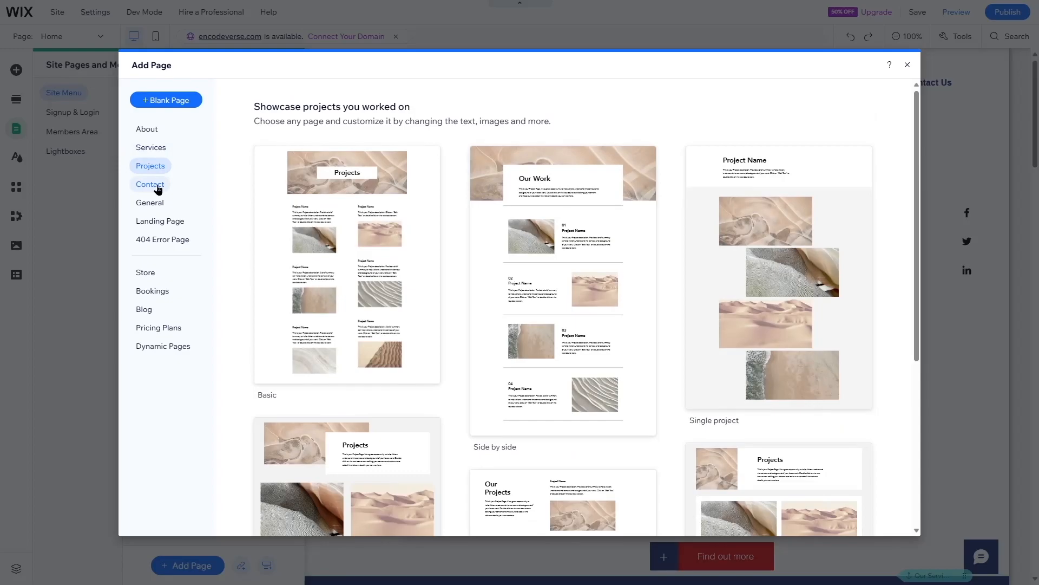
click(158, 186)
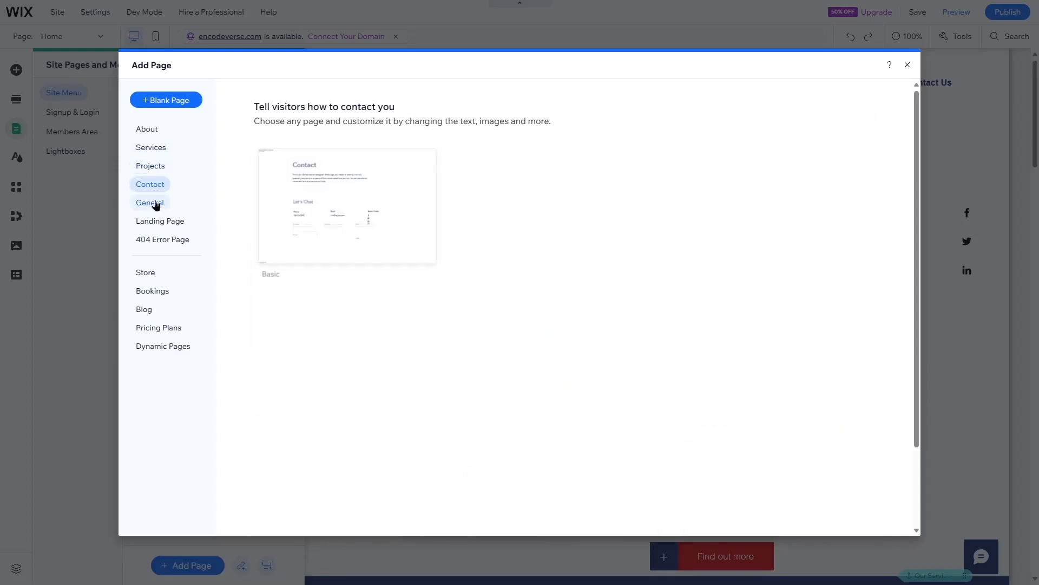
click(155, 201)
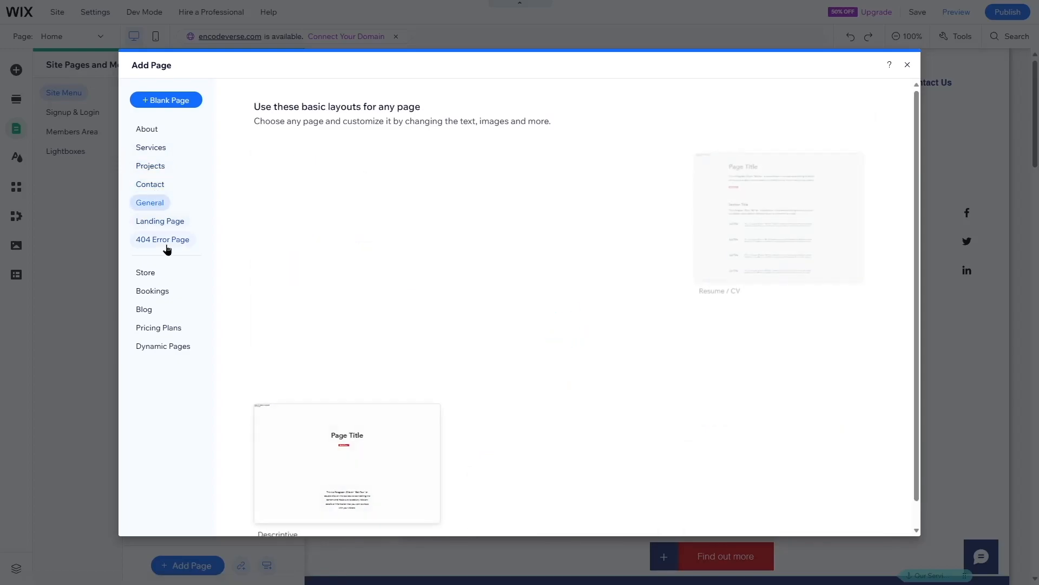
click(163, 220)
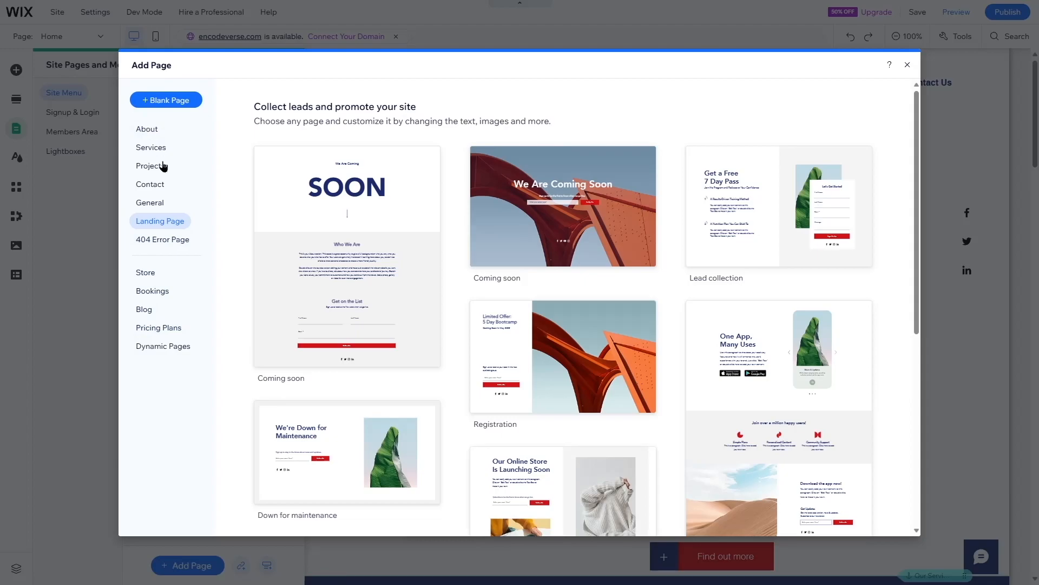
Add the Minimalist template from the About category as a new page, keeping the name About
click(146, 130)
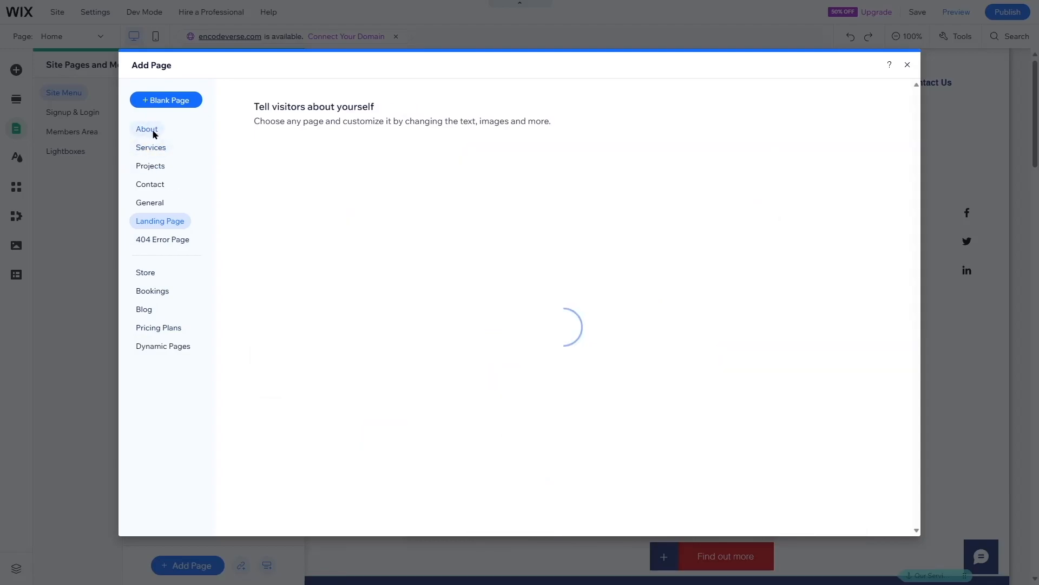
scroll(571, 341, down, 2)
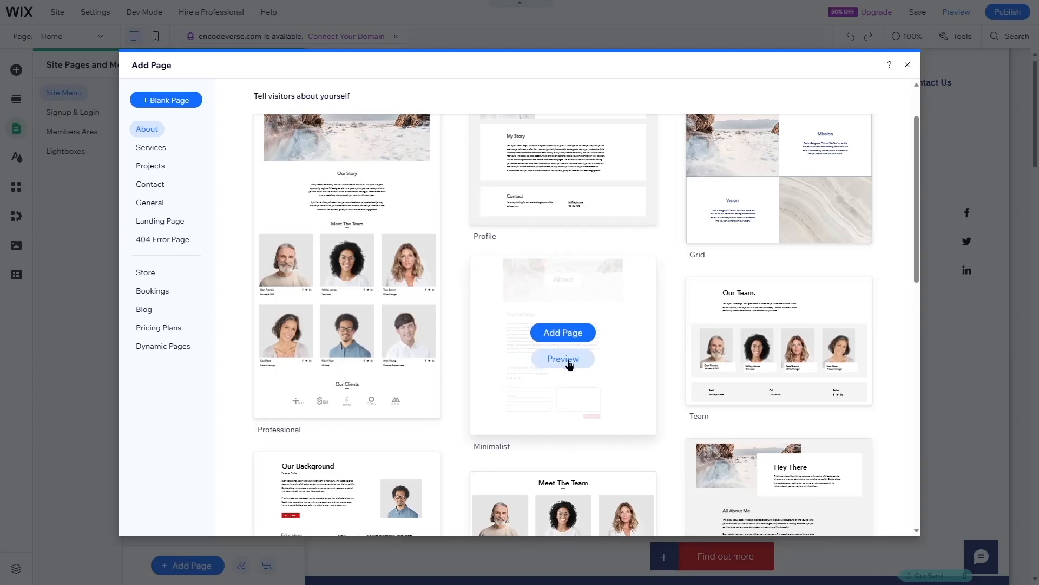
click(563, 333)
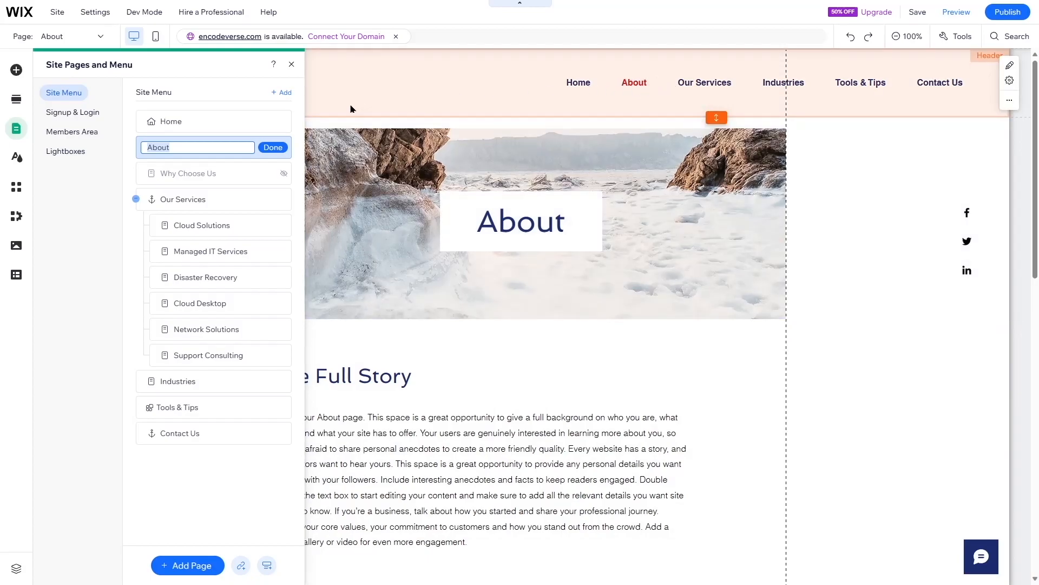
click(659, 169)
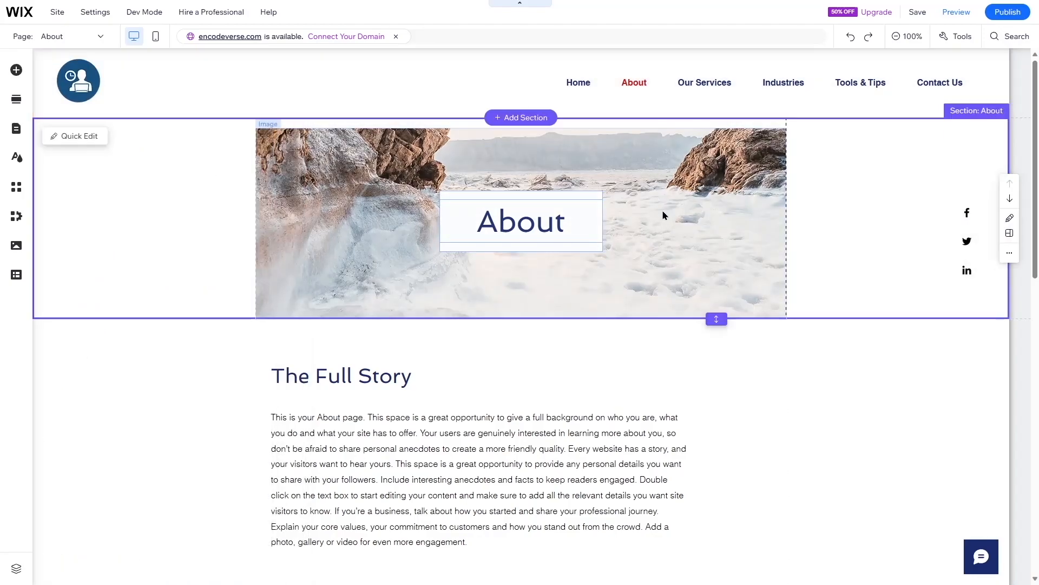
Replace the About banner photo with the image of three people on a pier and move the title box up clear of the figures
scroll(471, 281, down, 10)
scroll(471, 312, up, 10)
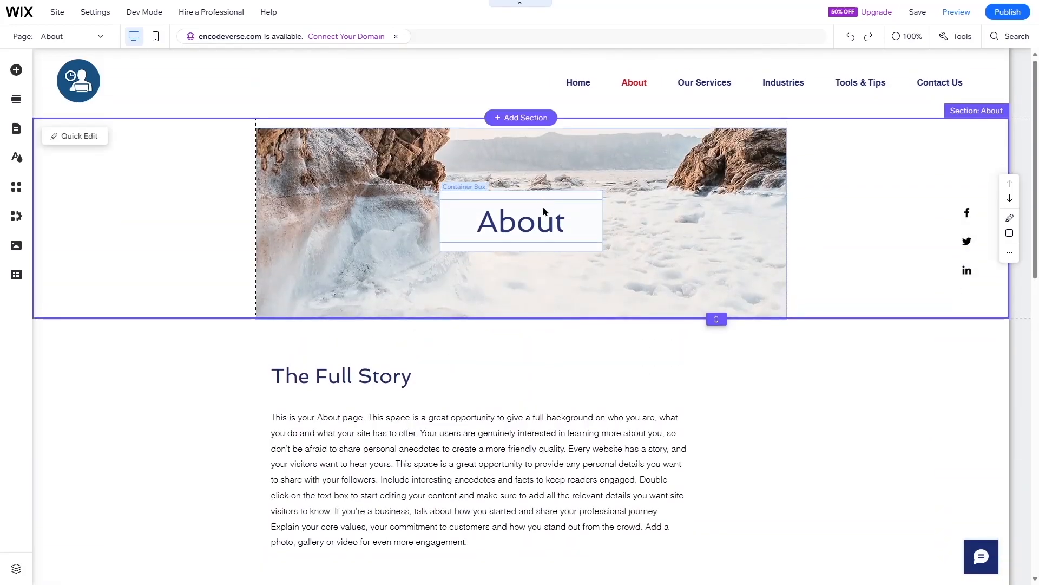
click(687, 163)
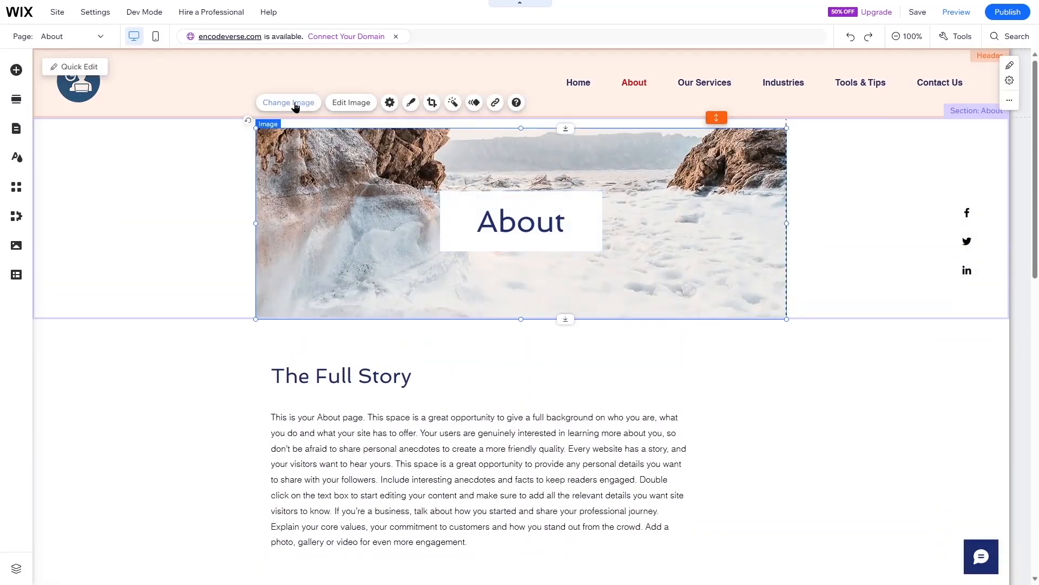
click(293, 103)
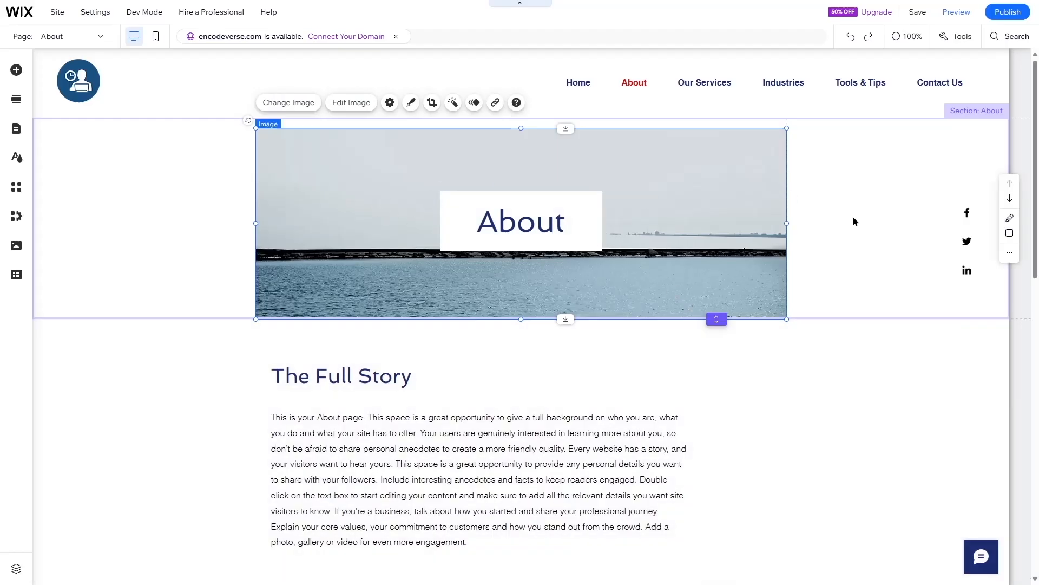
drag(525, 195, 526, 153)
click(649, 213)
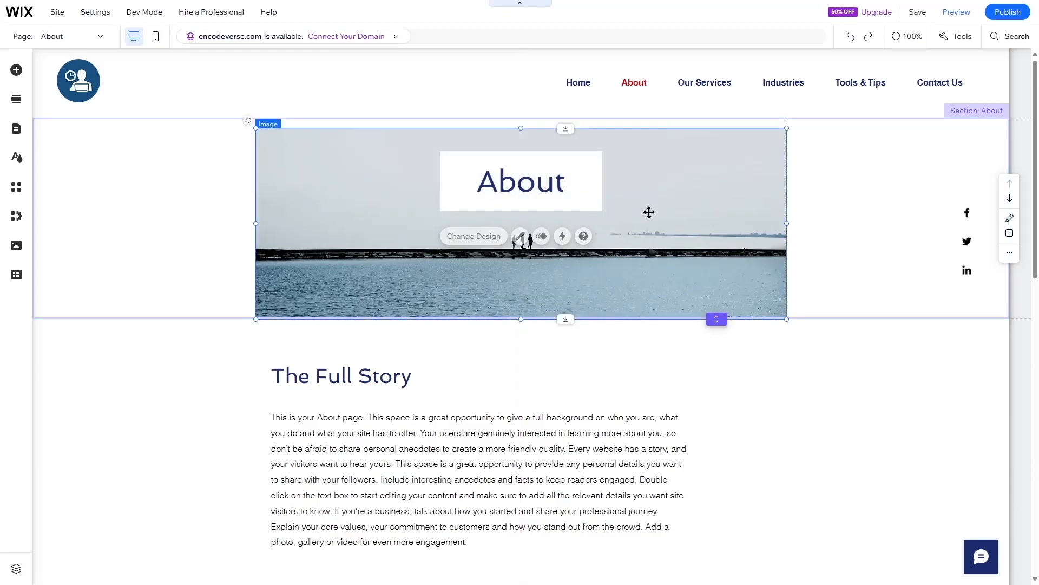
Review the About page's Our Story and Contact sections and return to the Home page
scroll(299, 320, down, 3)
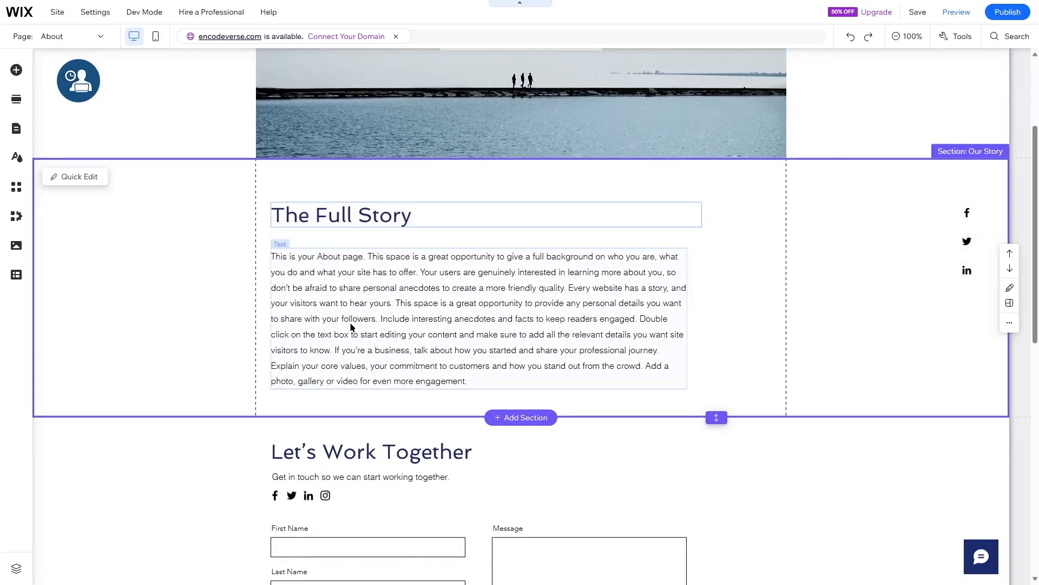
scroll(374, 319, down, 4)
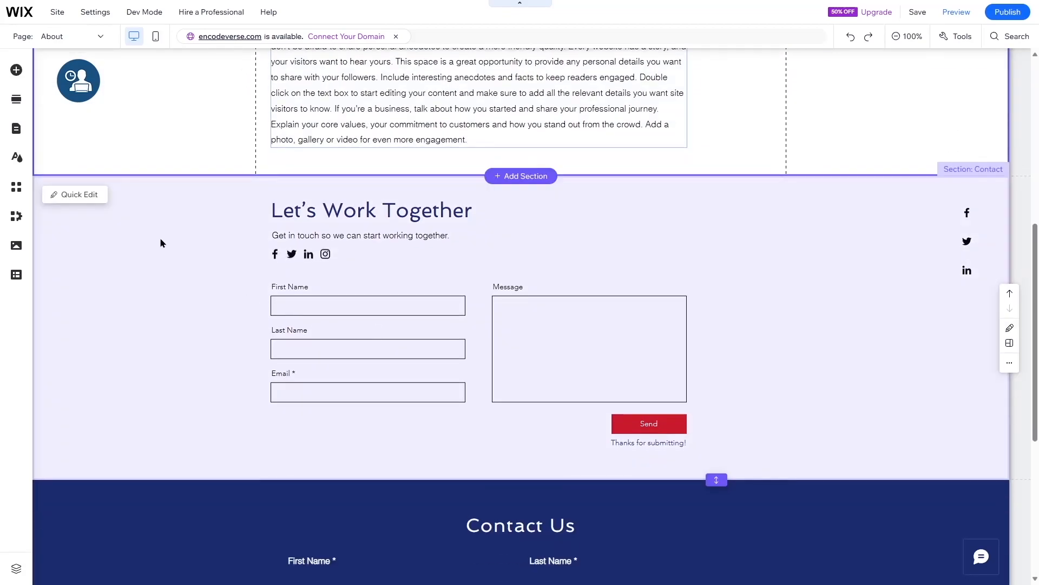
scroll(469, 419, up, 7)
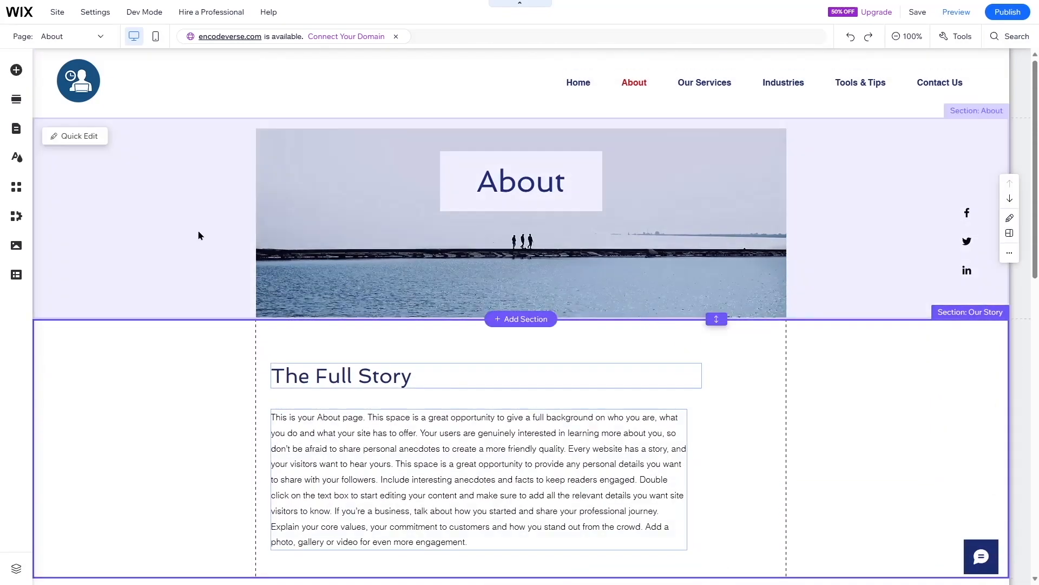
click(80, 37)
click(53, 69)
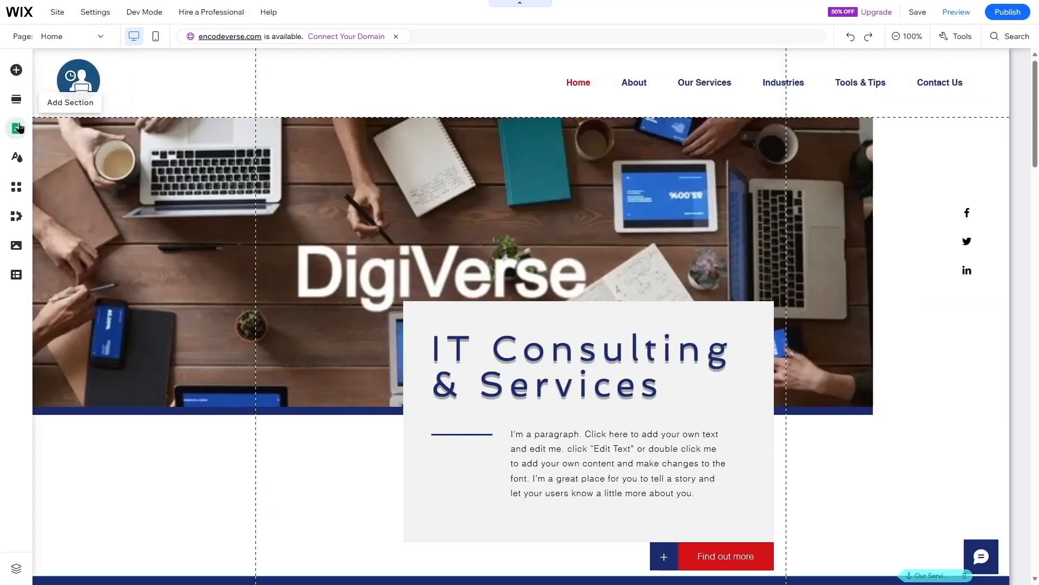
Move the About page directly below Industries in the site menu and open it in the editor
click(18, 128)
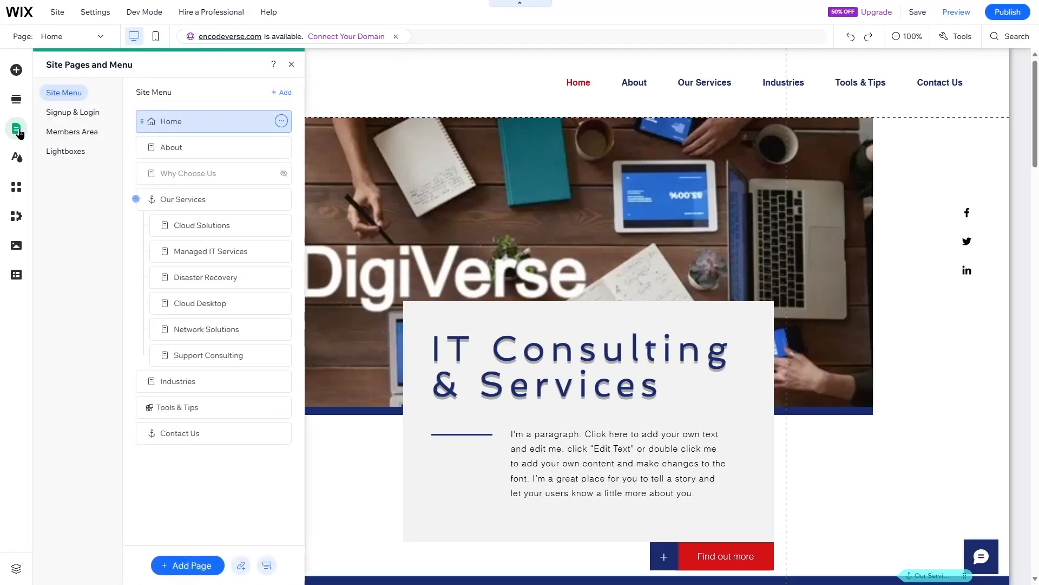
drag(198, 146, 181, 378)
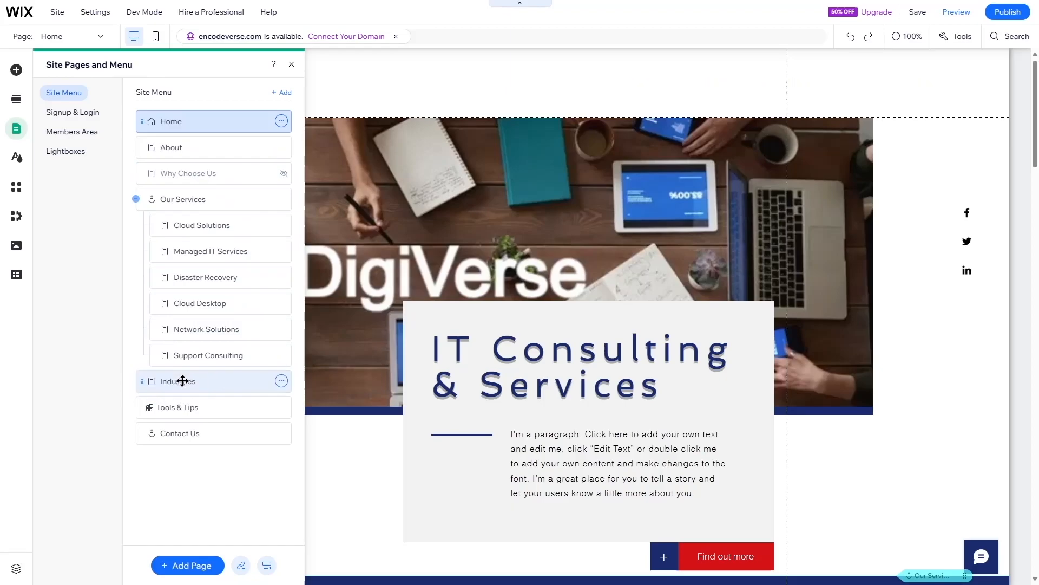
click(181, 380)
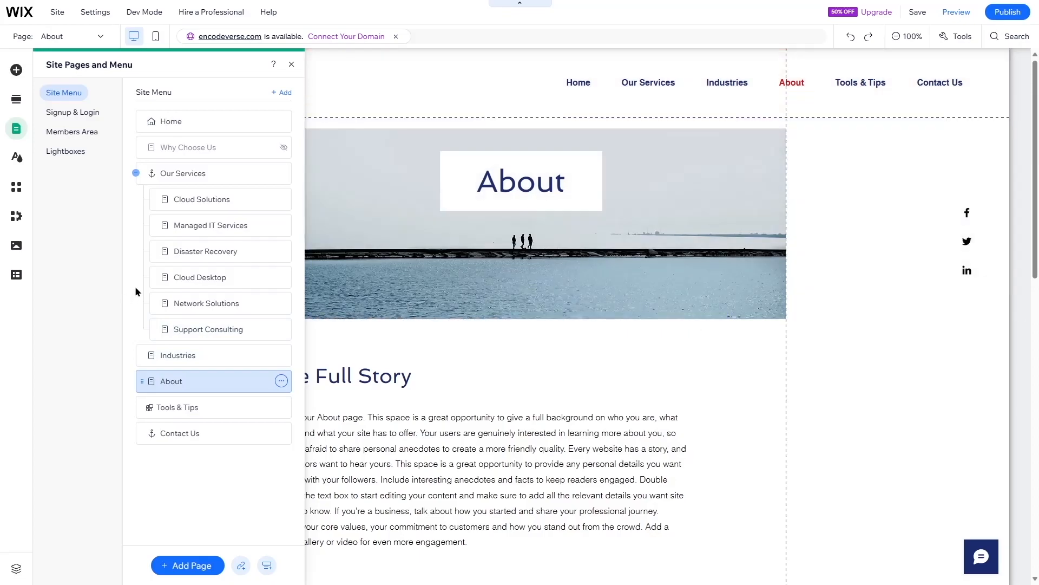
Nest About as a subpage of Industries and return it to the menu's main level
drag(143, 381, 169, 378)
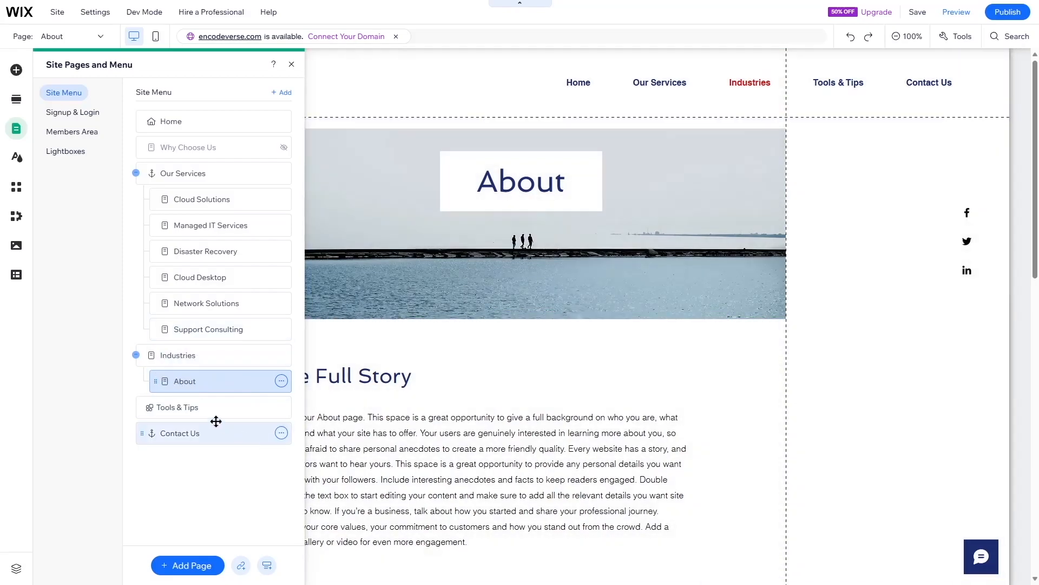
drag(195, 386, 166, 388)
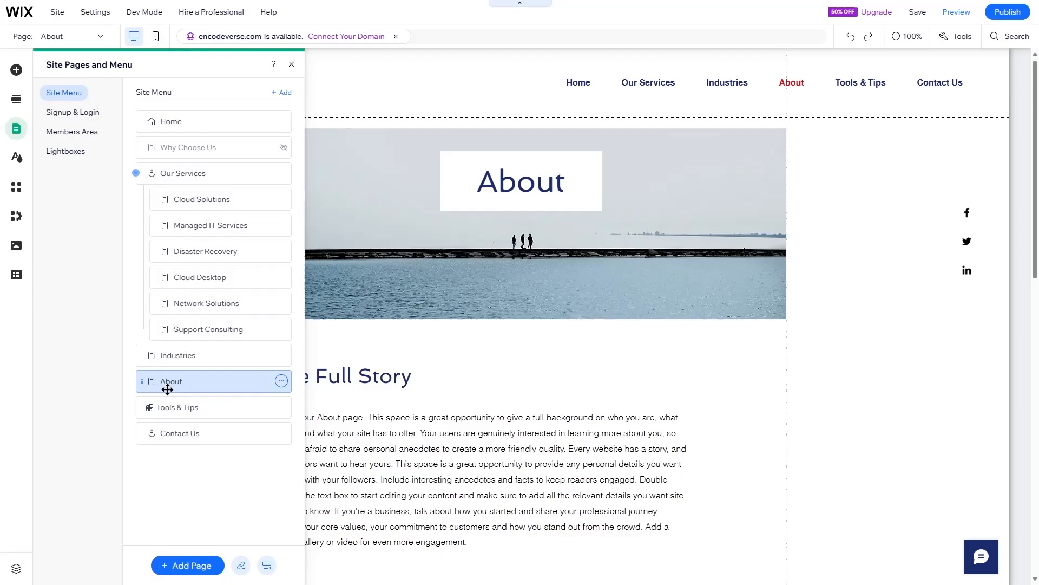
Hide the Tools & Tips page from the site menu
click(210, 408)
click(282, 407)
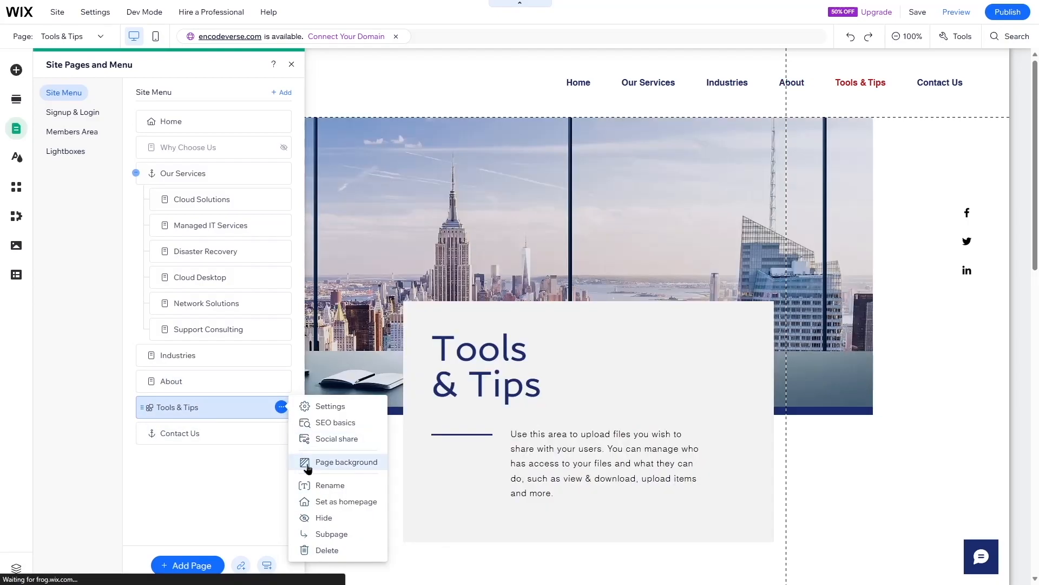
click(323, 518)
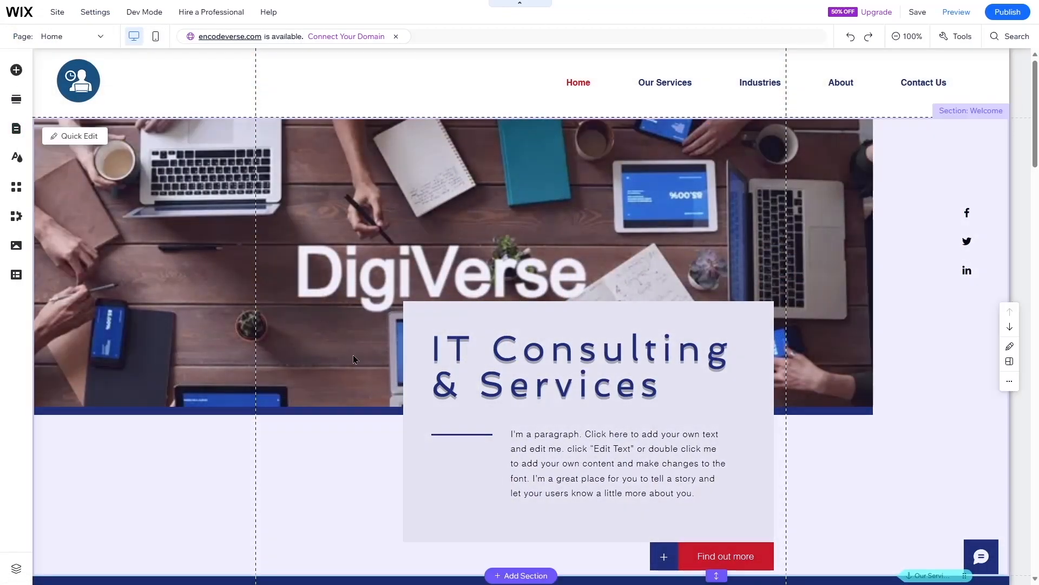
Review the Home page's header menu, Welcome section and Our Services section
scroll(865, 131, down, 10)
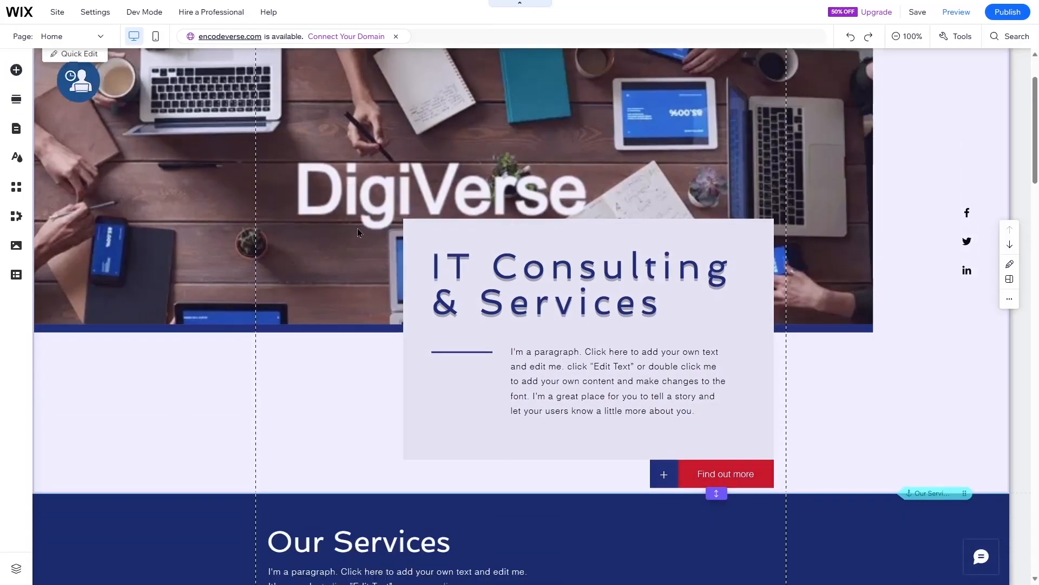
scroll(573, 345, up, 10)
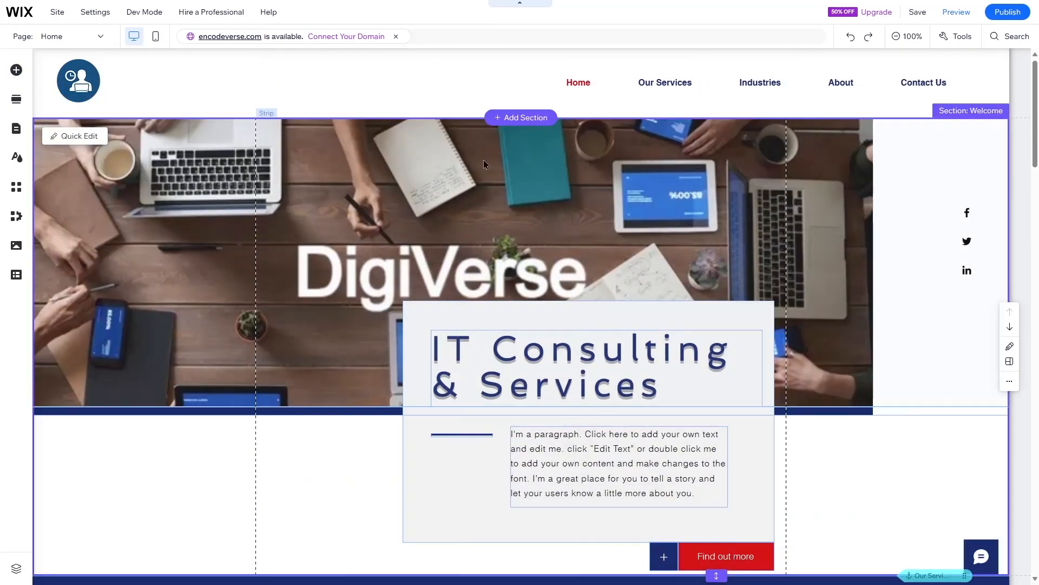
scroll(459, 160, down, 7)
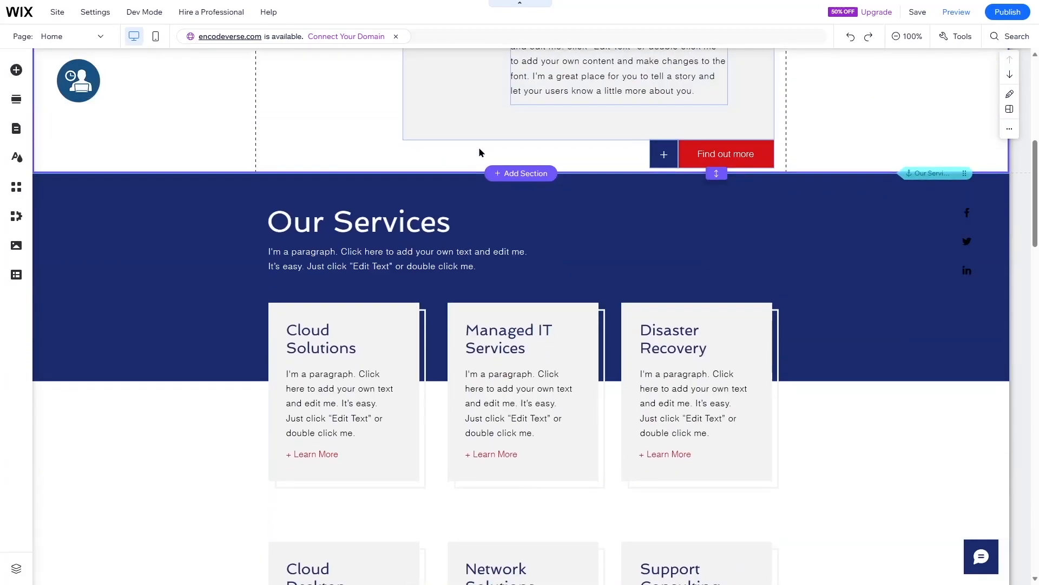
scroll(657, 175, down, 8)
scroll(660, 176, up, 15)
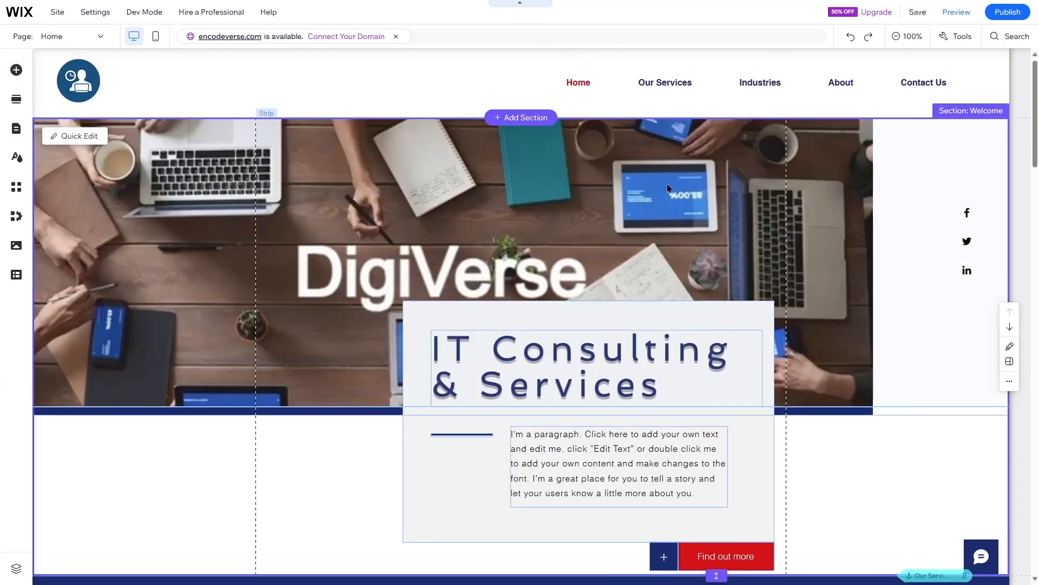
Open the site design settings, view the color theme and return to the design overview
click(16, 157)
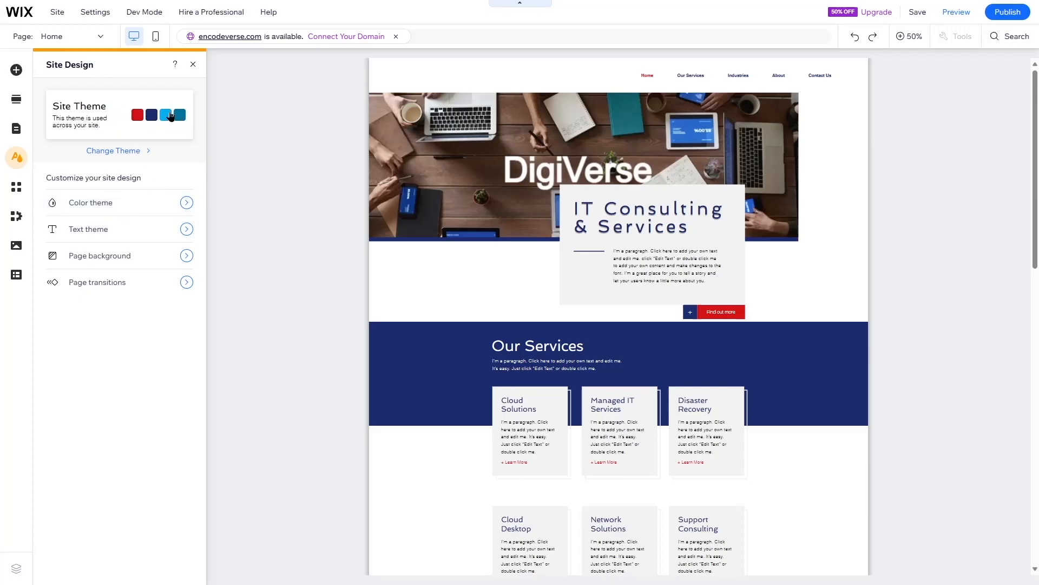
click(96, 204)
click(43, 73)
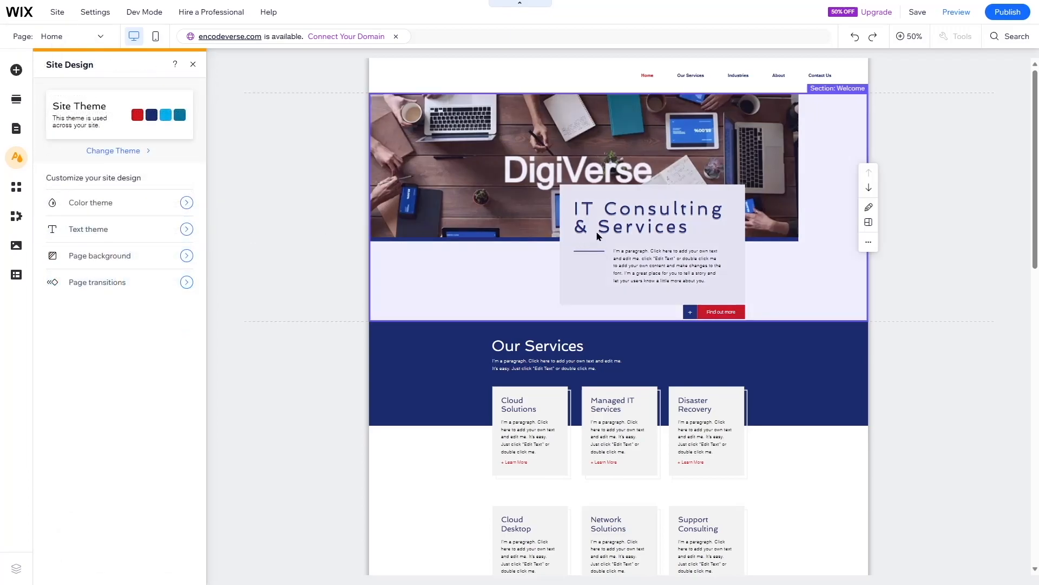
Change the Heading 1 font in the site's text theme to Arial and apply it
scroll(700, 347, down, 4)
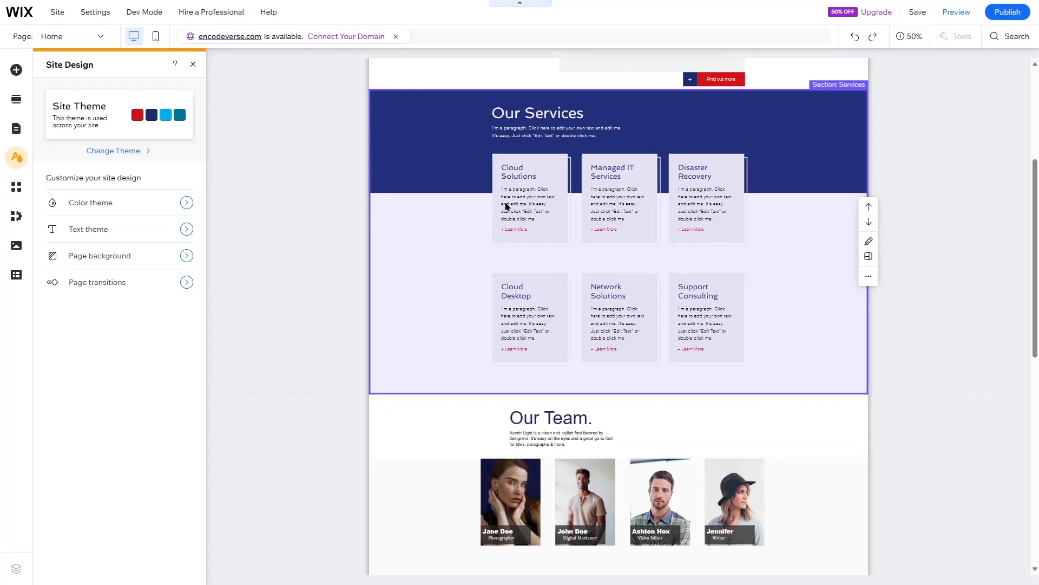
click(103, 229)
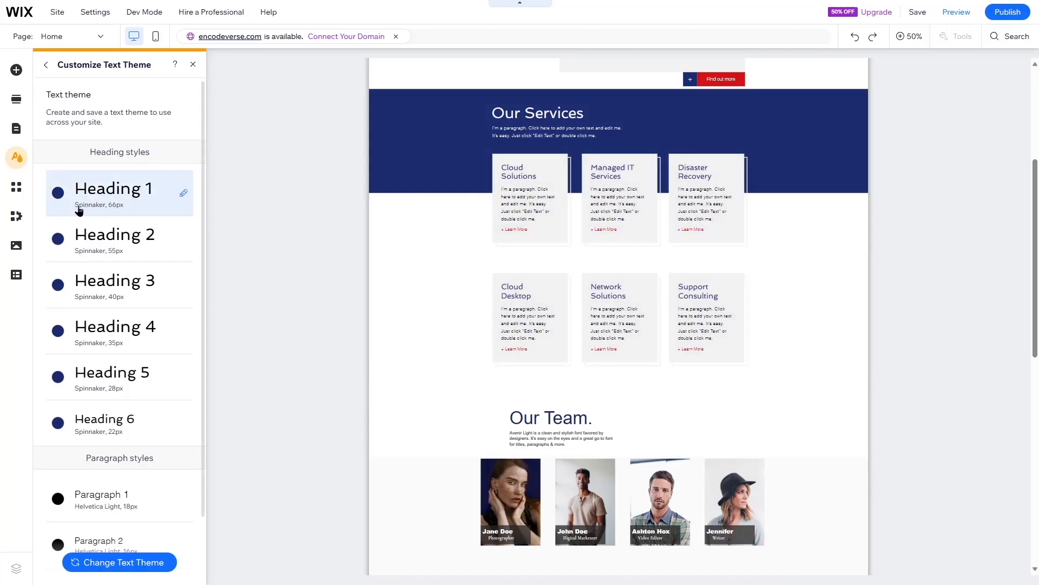
click(103, 206)
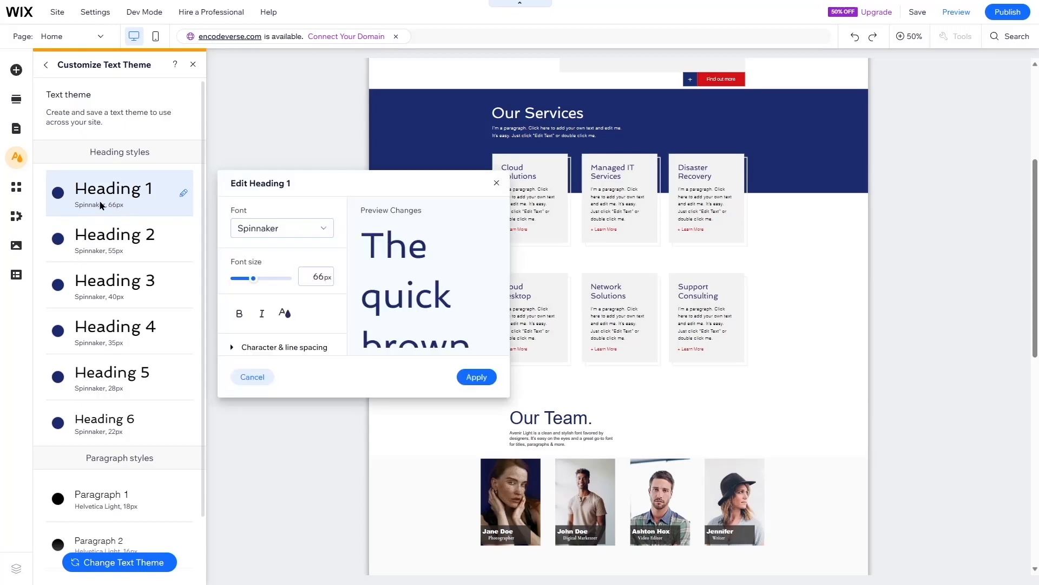
click(317, 229)
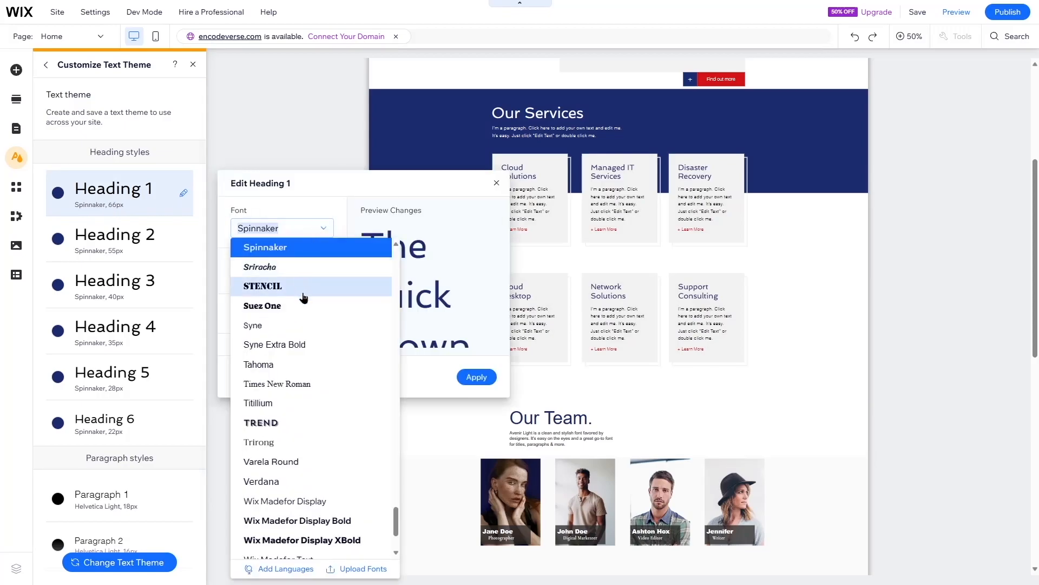
scroll(294, 398, down, 1)
scroll(306, 392, up, 3)
scroll(303, 384, up, 20)
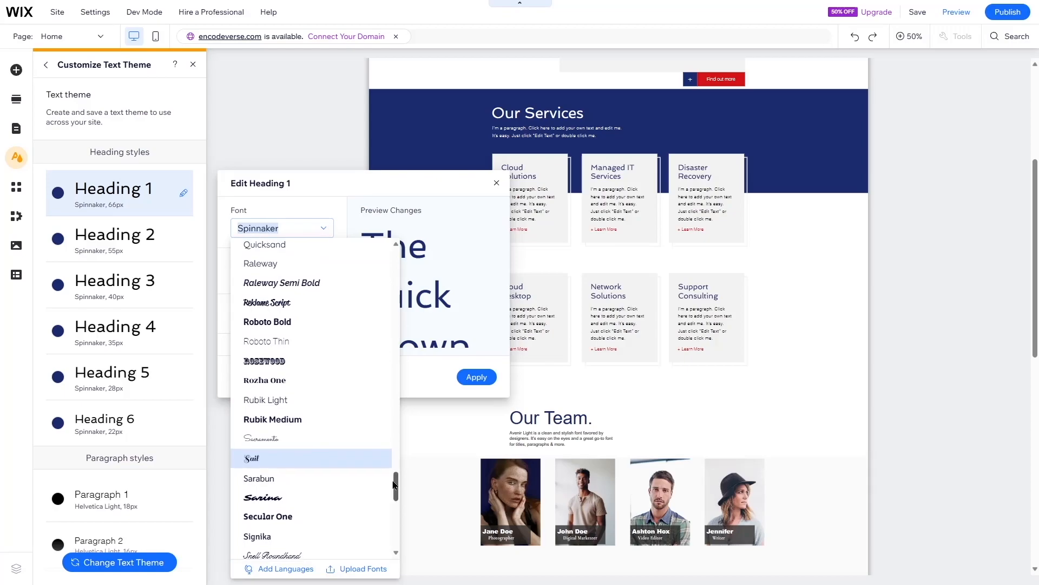
click(279, 365)
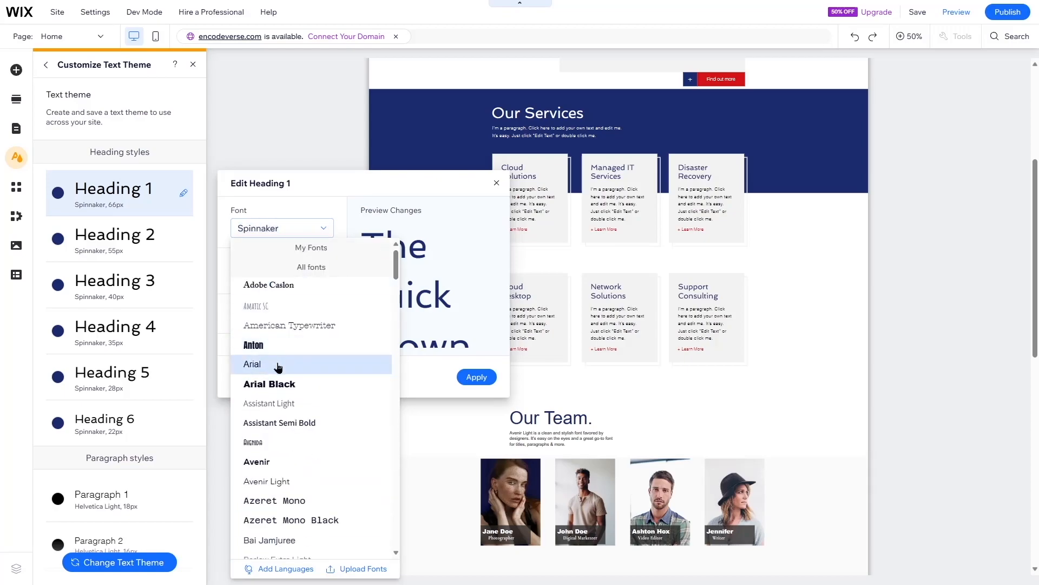
click(476, 377)
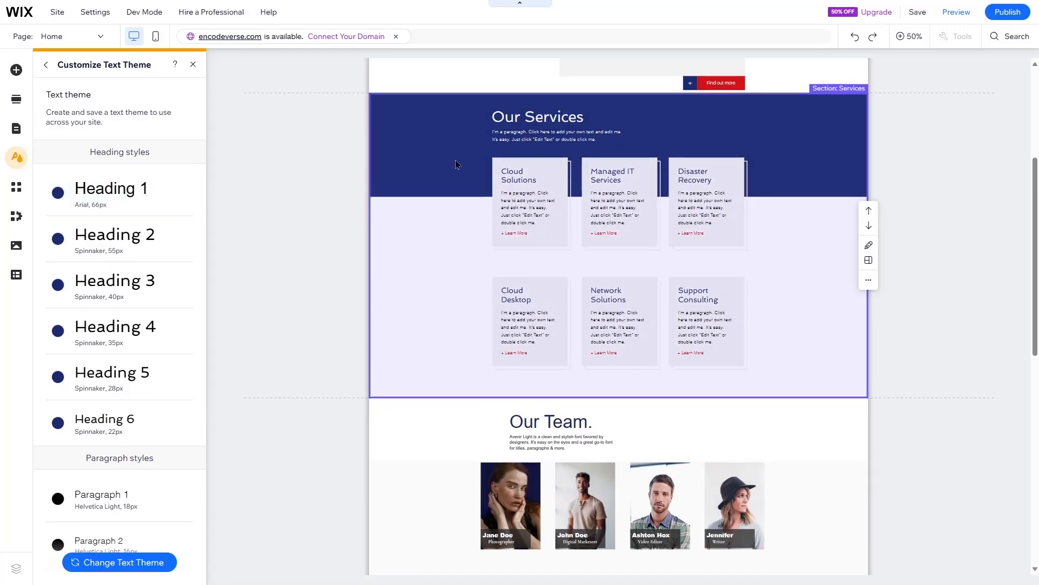
Check the Home page headings and the other heading and paragraph styles, and return to the site design overview
scroll(456, 160, up, 5)
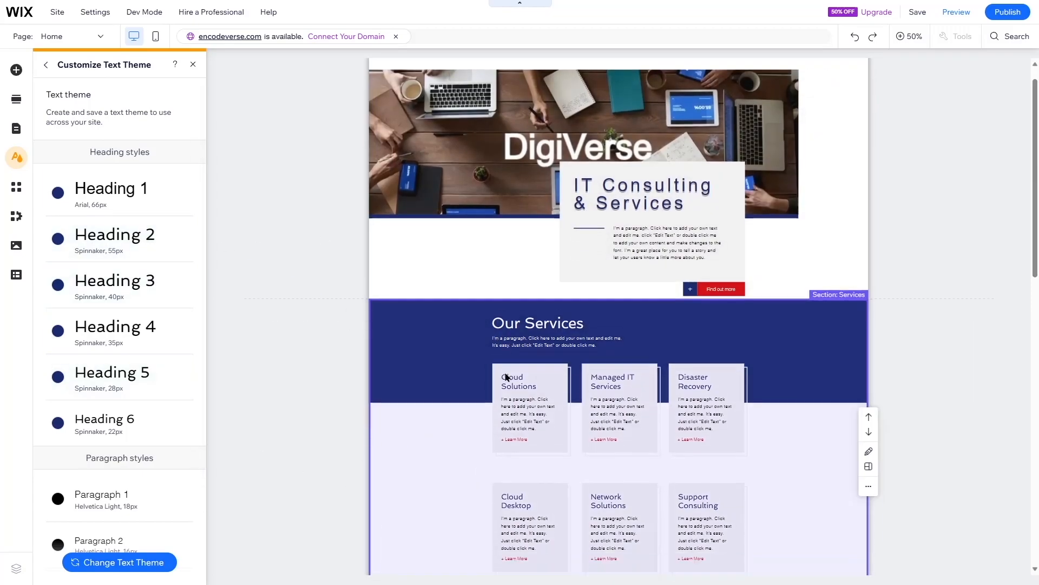
scroll(501, 374, down, 8)
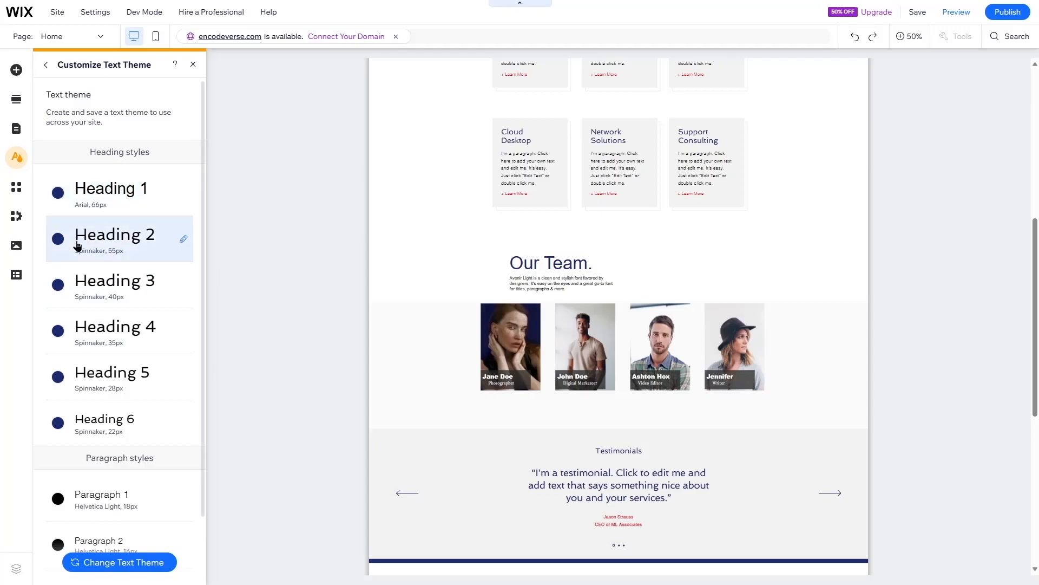
scroll(140, 379, down, 2)
scroll(157, 411, up, 2)
scroll(130, 347, down, 2)
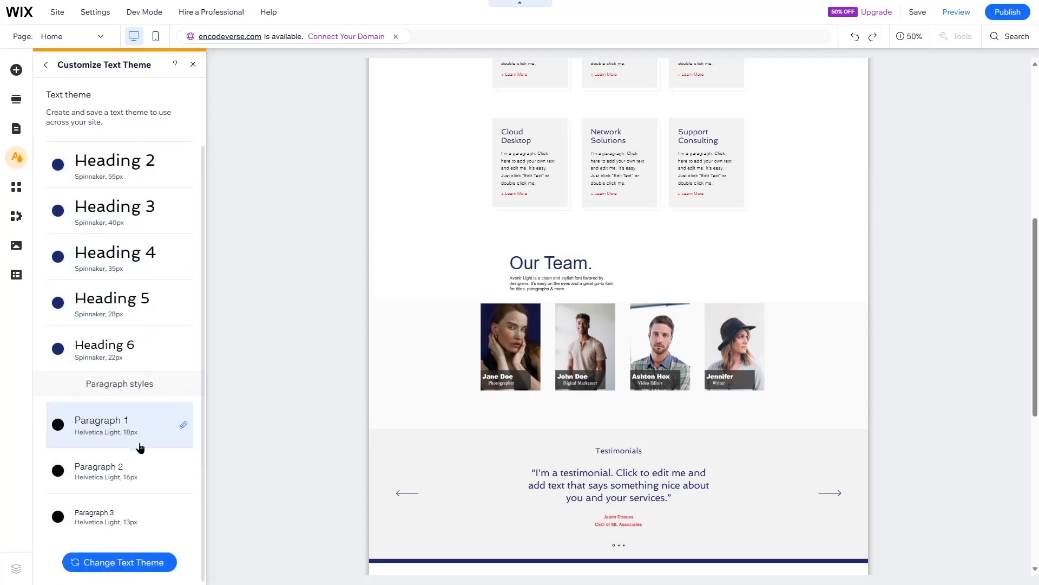
scroll(97, 282, up, 2)
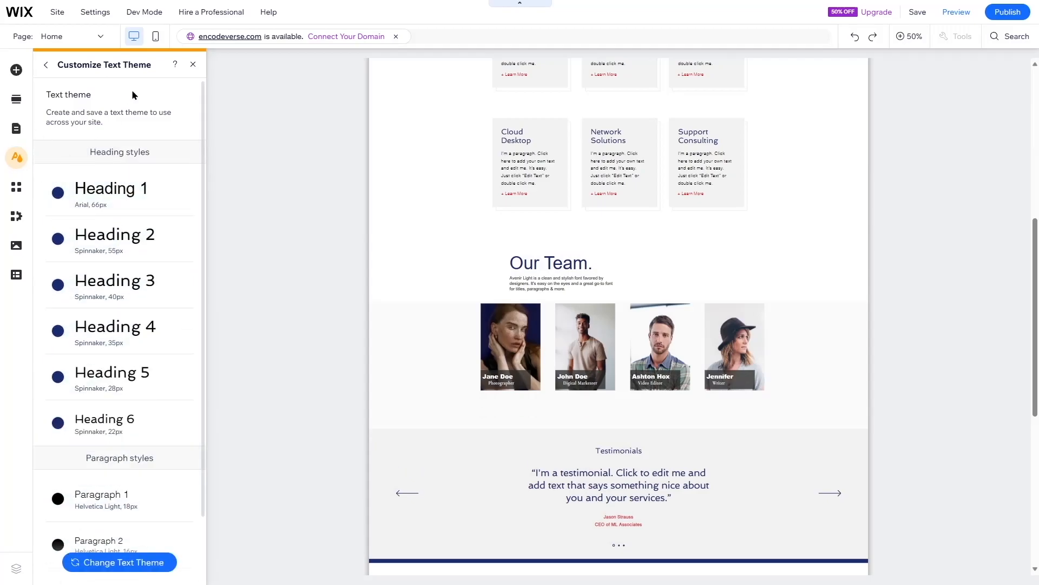
click(17, 158)
click(16, 158)
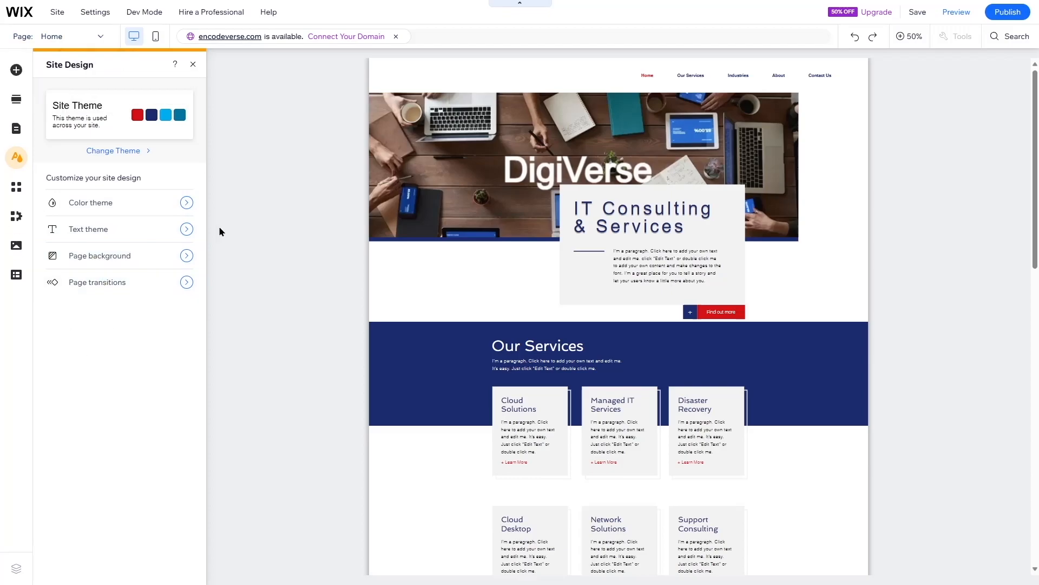
Open the App Market and look through the recommended, trending and Wix Business Solutions apps
click(16, 187)
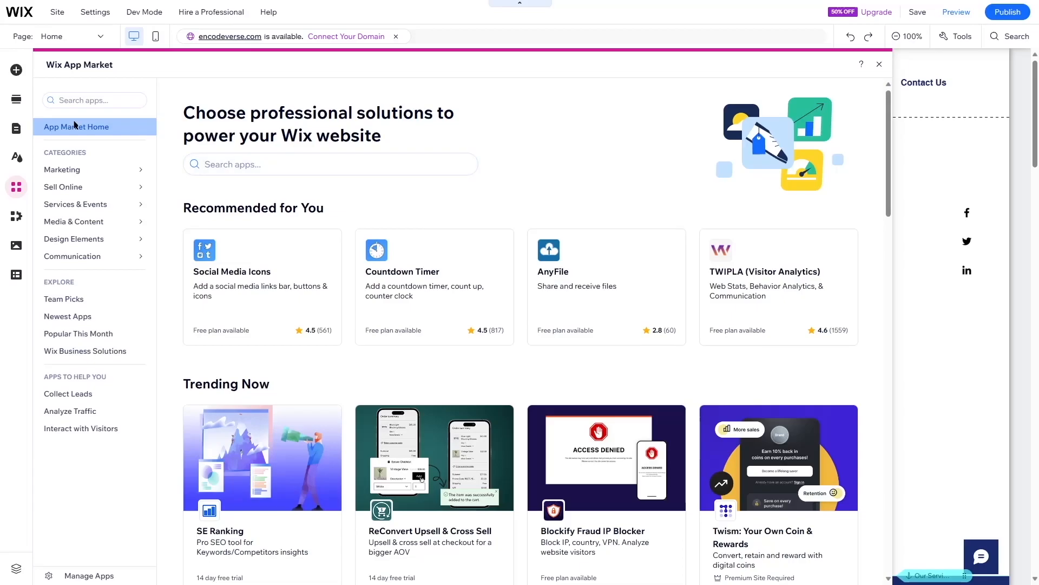
scroll(552, 197, down, 5)
scroll(551, 196, up, 5)
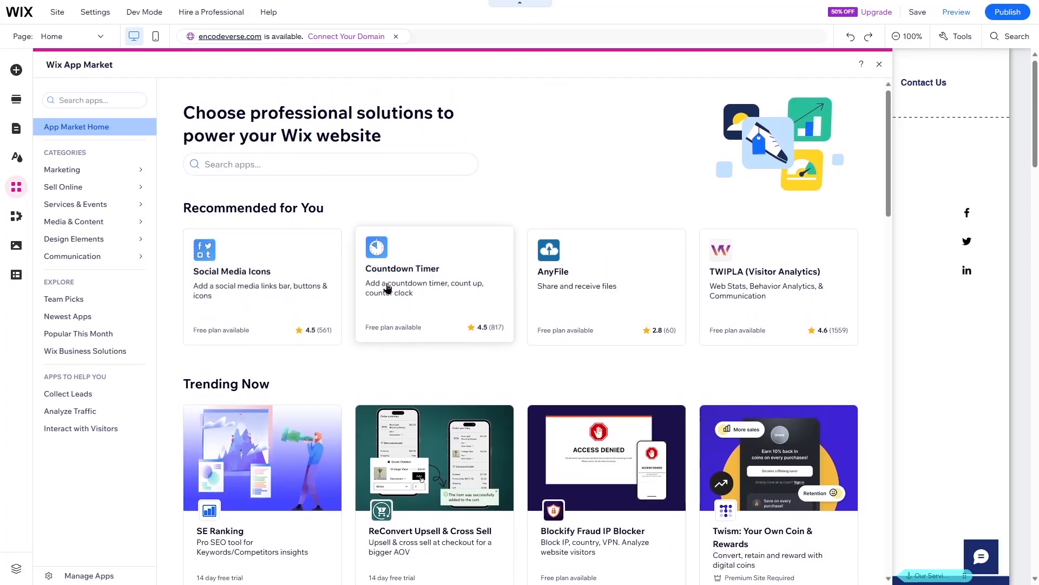
scroll(601, 282, down, 4)
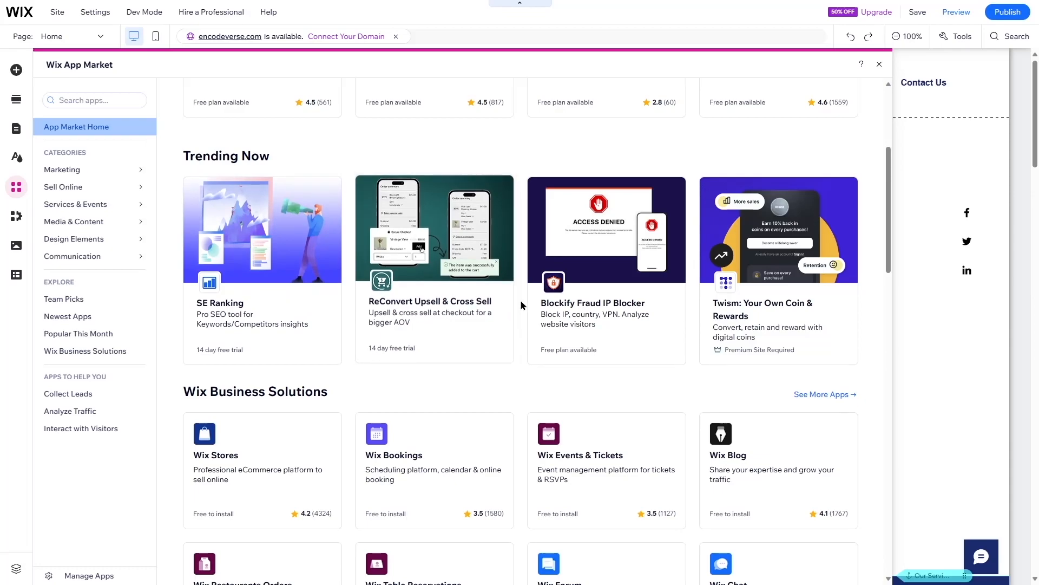
scroll(517, 302, up, 1)
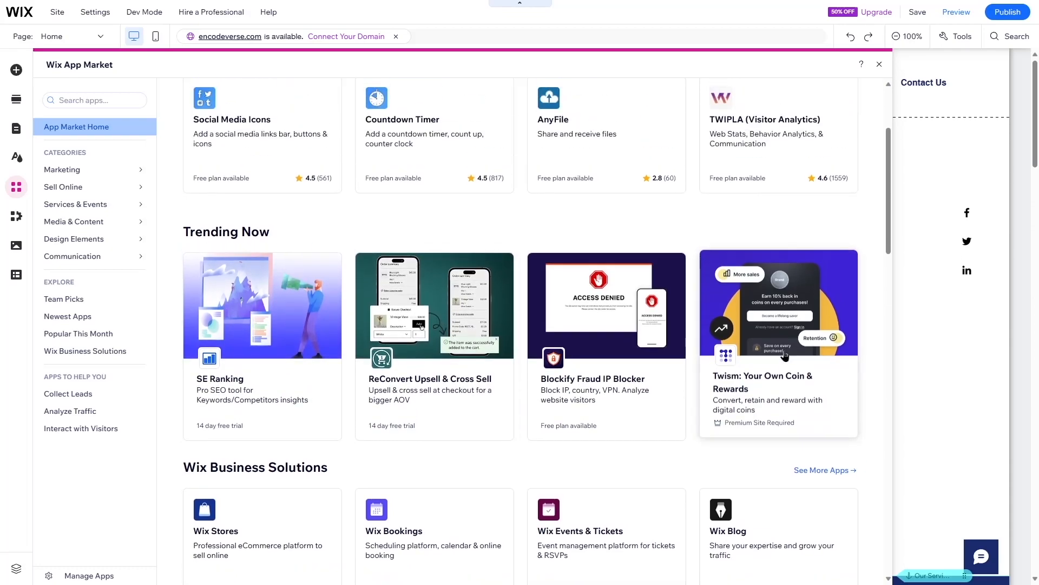
scroll(242, 315, down, 2)
scroll(242, 315, down, 1)
scroll(242, 238, down, 2)
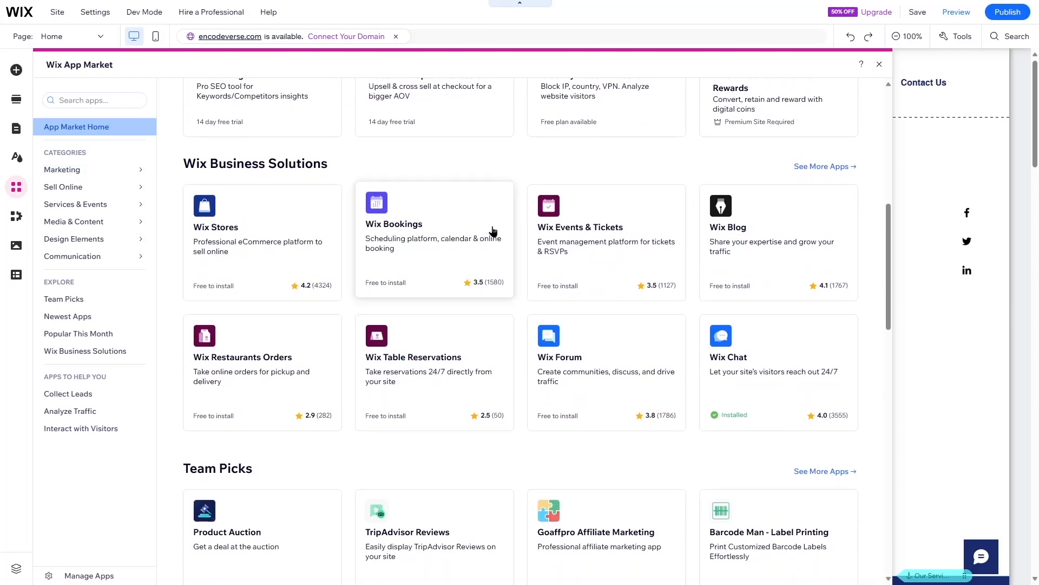
Browse the App Market's Team Picks, Made by Wix and Social Apps sections
scroll(630, 259, down, 5)
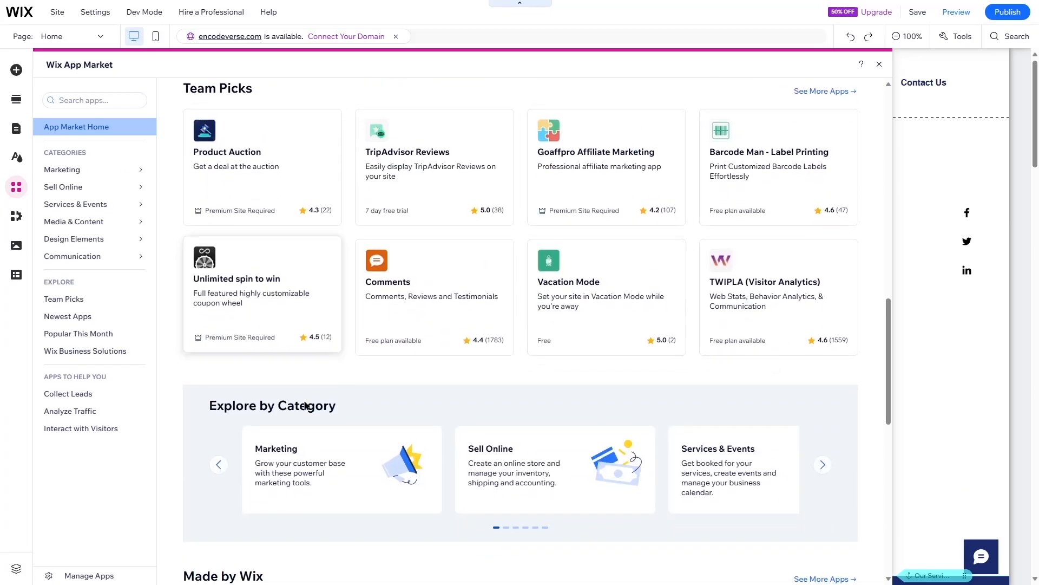
scroll(359, 406, down, 5)
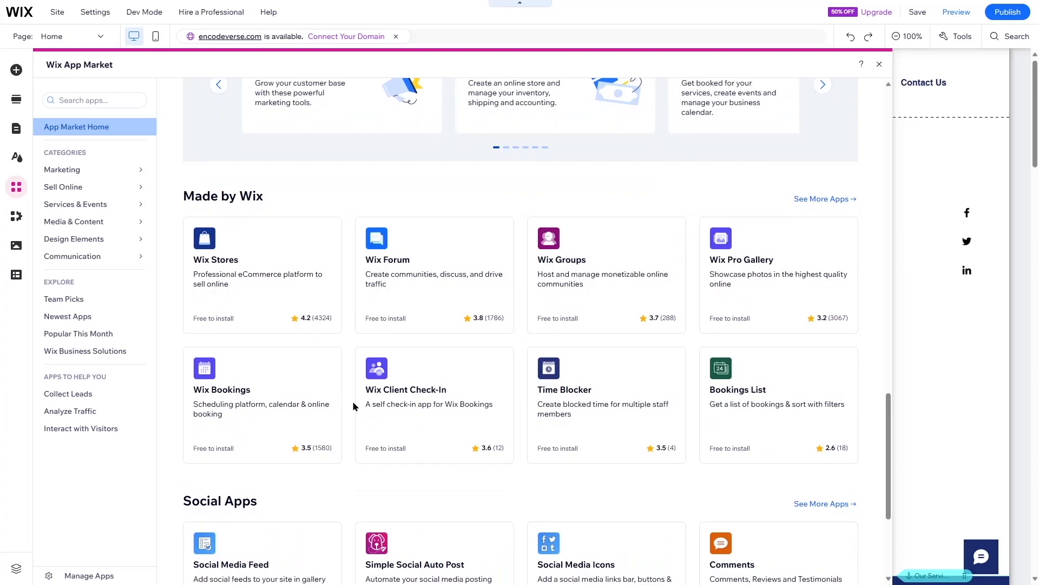
scroll(353, 406, down, 3)
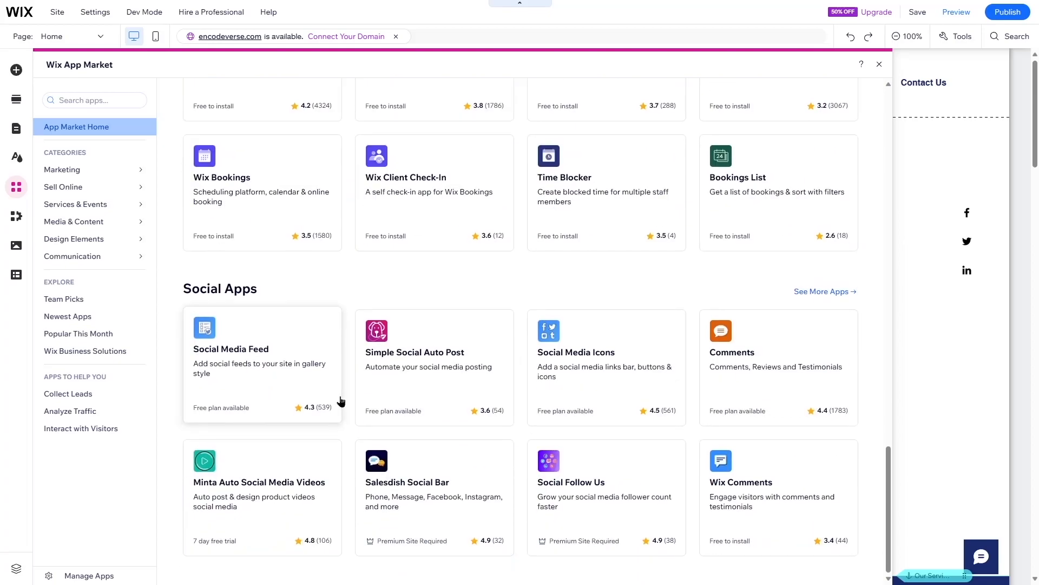
scroll(343, 397, up, 2)
scroll(355, 285, up, 2)
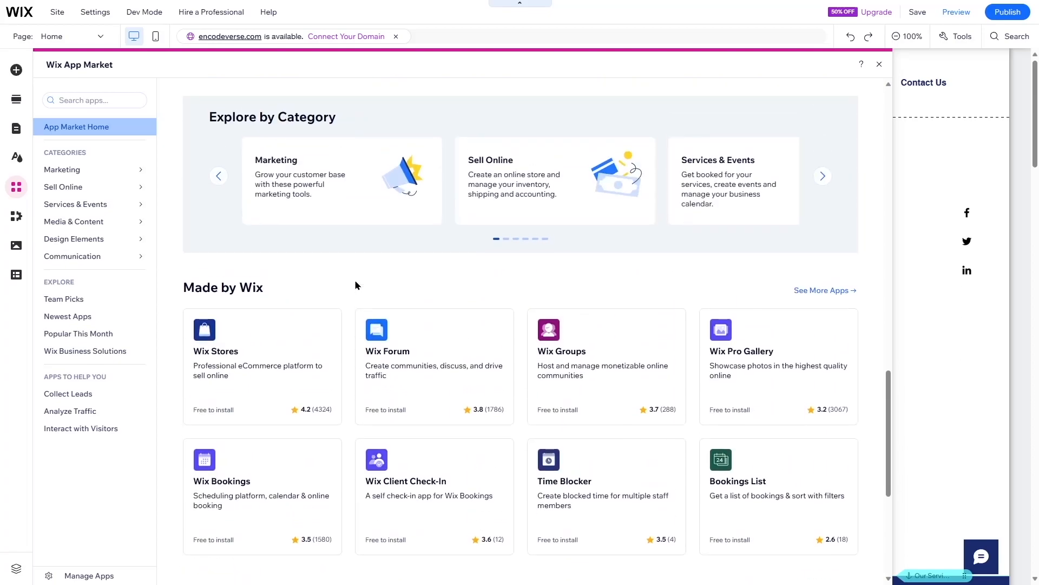
scroll(347, 273, down, 3)
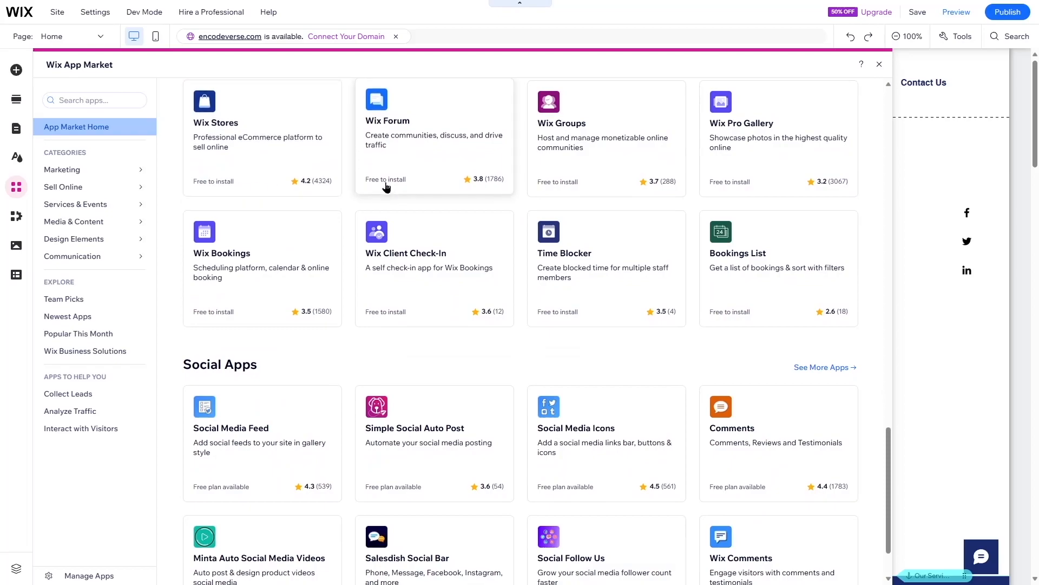
scroll(505, 204, down, 1)
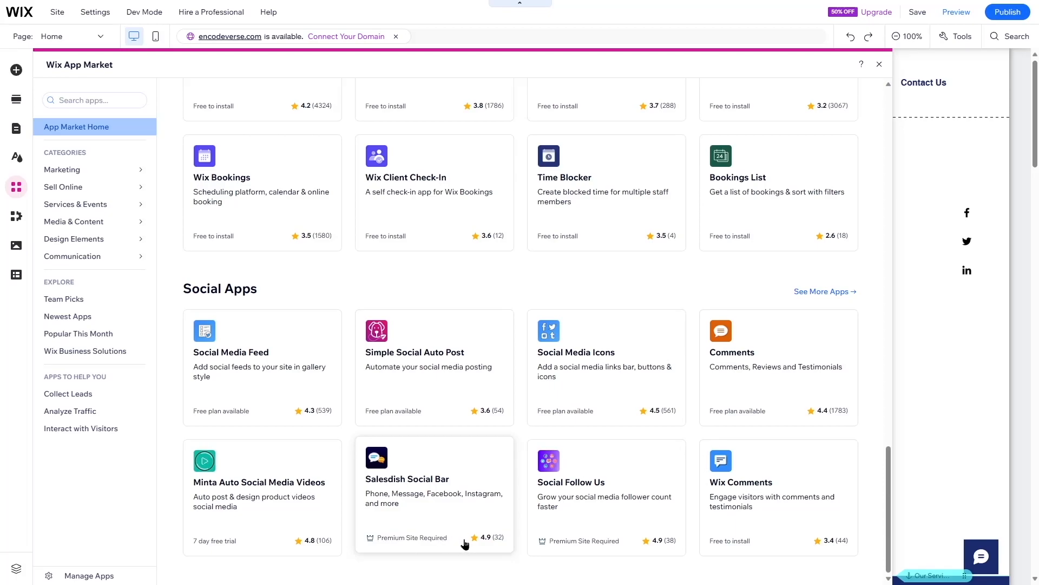
scroll(390, 509, up, 20)
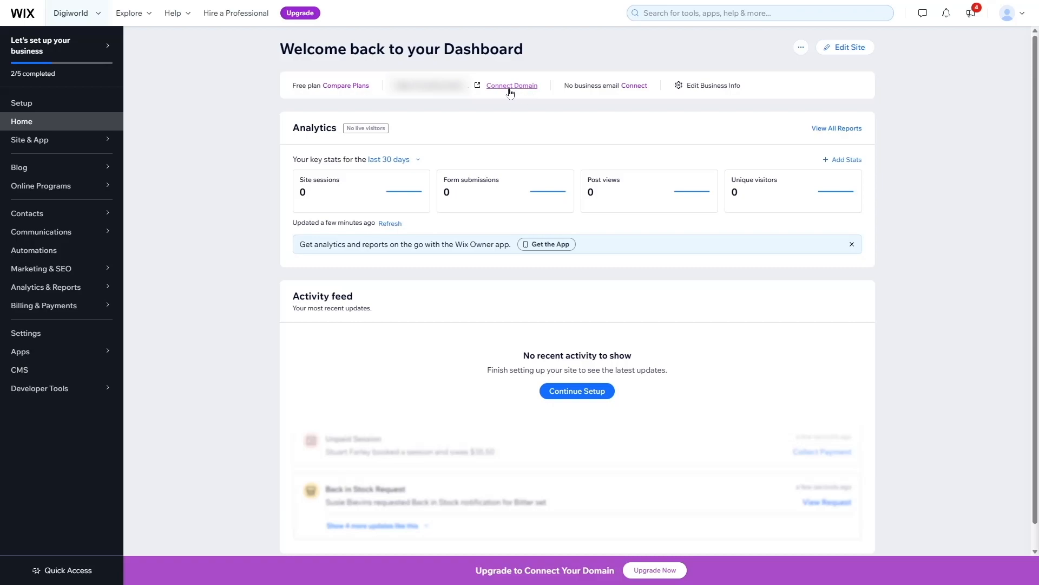
Open the domain connection page from the site's settings and enter digiworld as the domain to connect
click(40, 343)
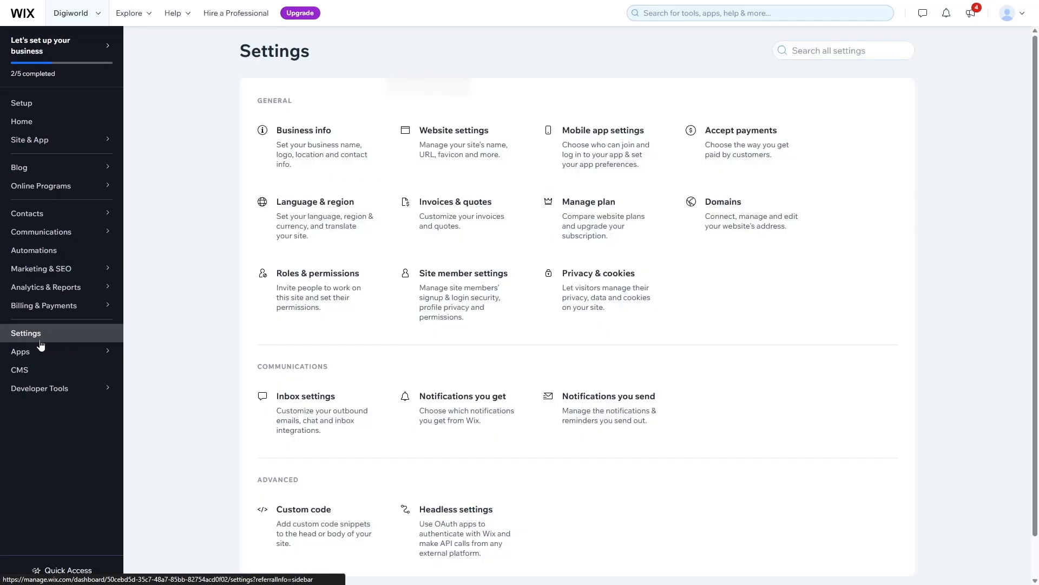
click(705, 220)
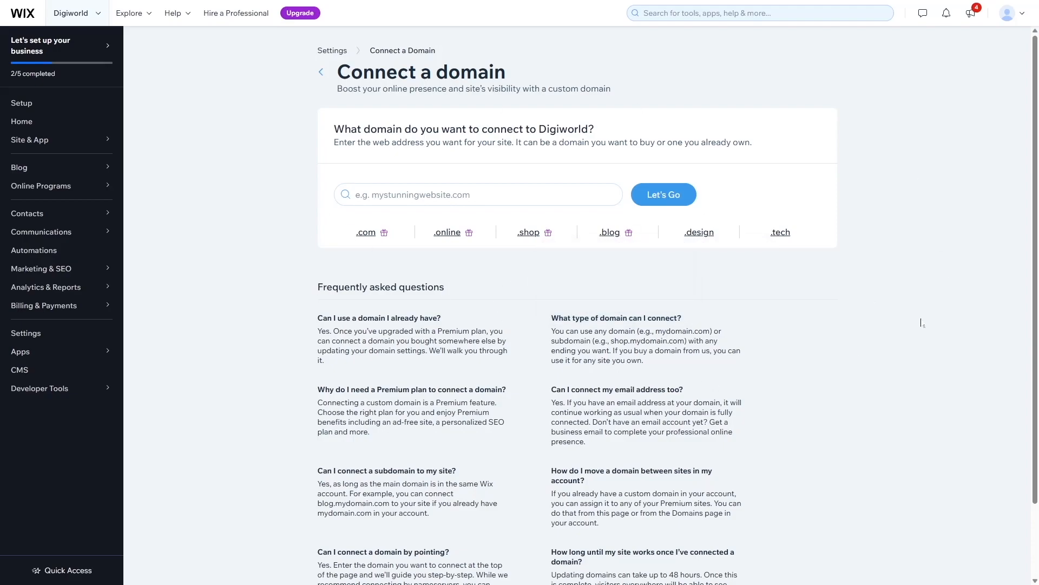
click(445, 194)
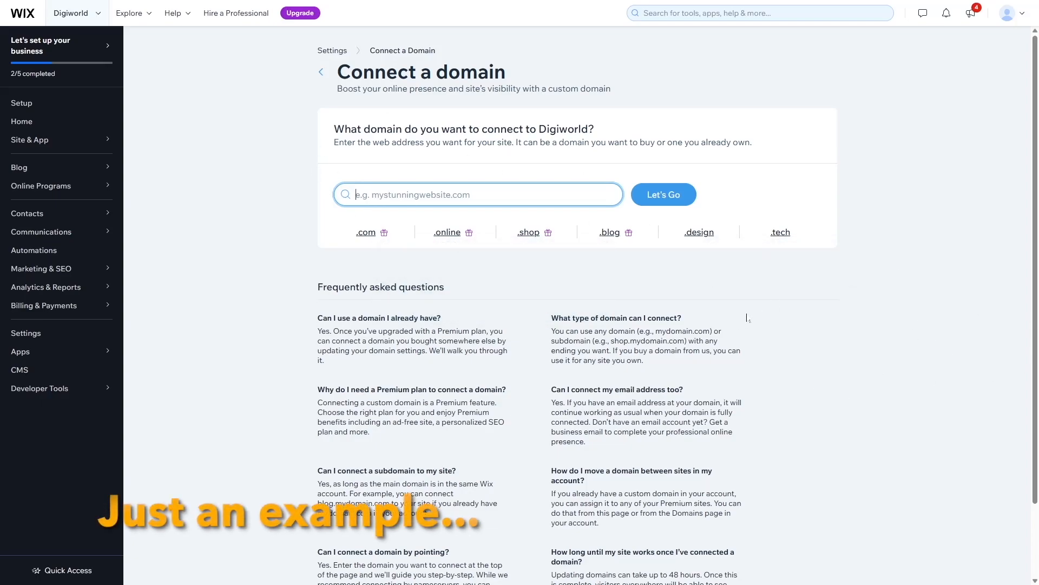
text(digi)
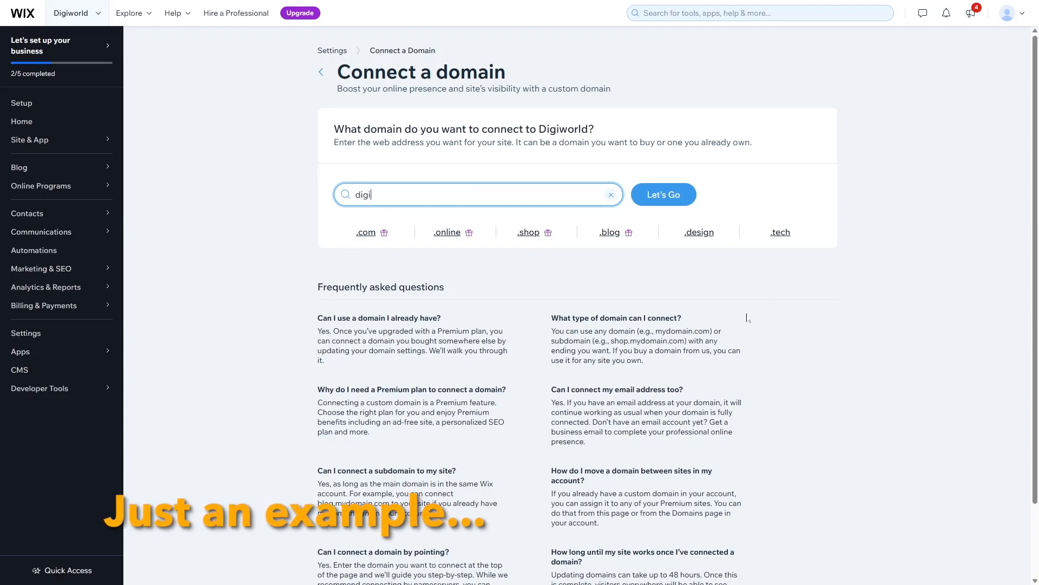
text(world)
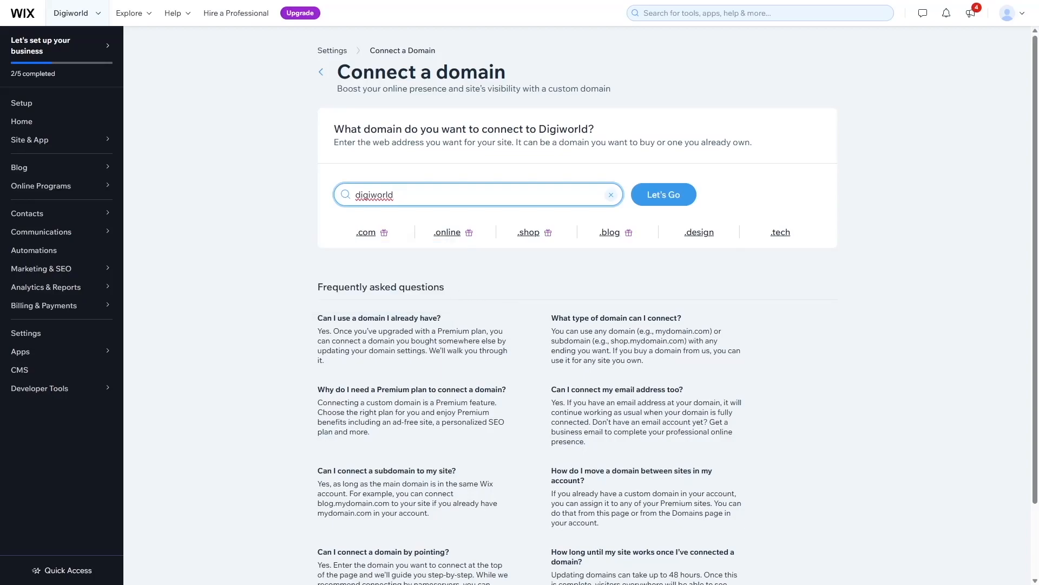
Review the suggested domain endings for digiworld and choose .tech
mouse_move(779, 237)
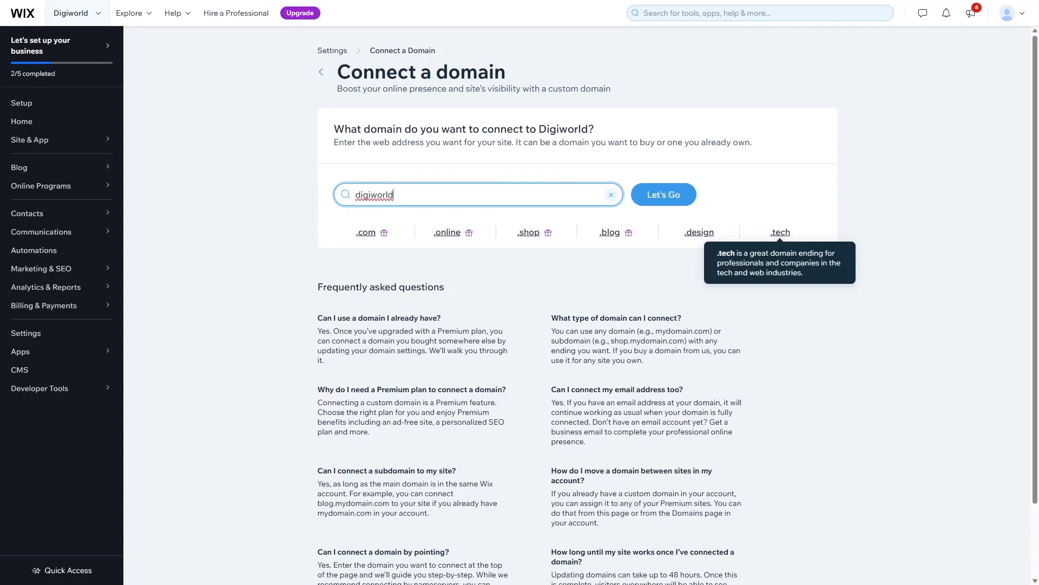
mouse_move(518, 231)
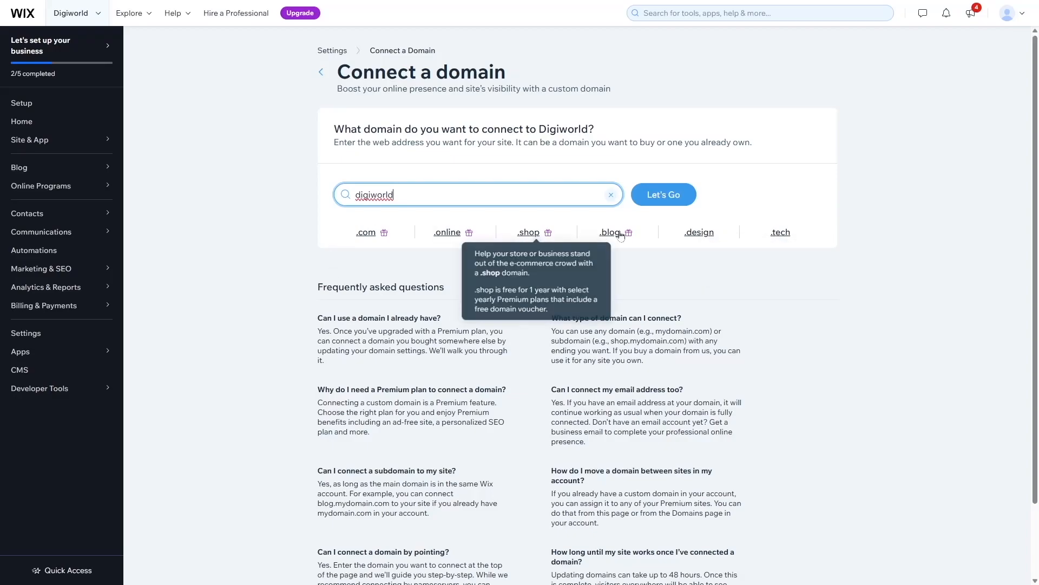
click(781, 231)
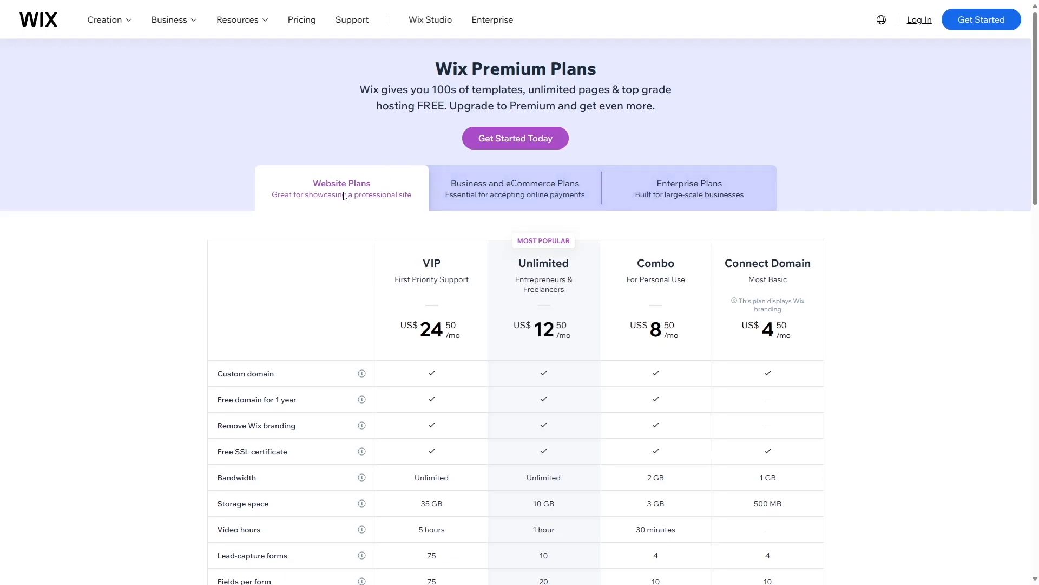
Examine the Website Plans comparison table, focusing on the Connect Domain plan
scroll(345, 196, down, 2)
drag(744, 192, 789, 192)
click(711, 209)
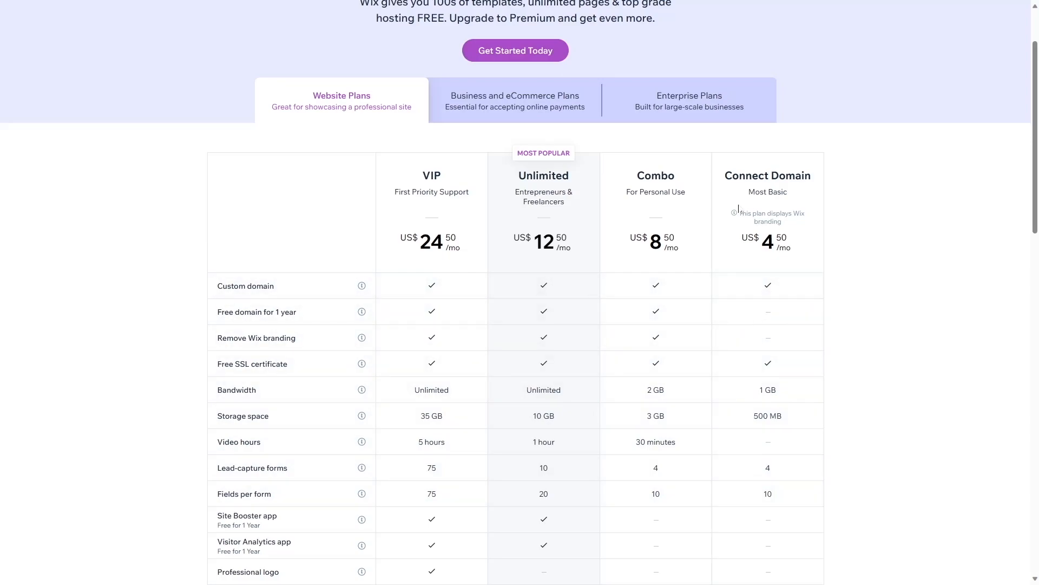
Check the note about Wix branding under the Connect Domain plan
drag(742, 213, 783, 226)
click(845, 124)
Examine the features and prices in the Business and eCommerce Plans comparison table, and view the Enterprise Plans offer
click(467, 111)
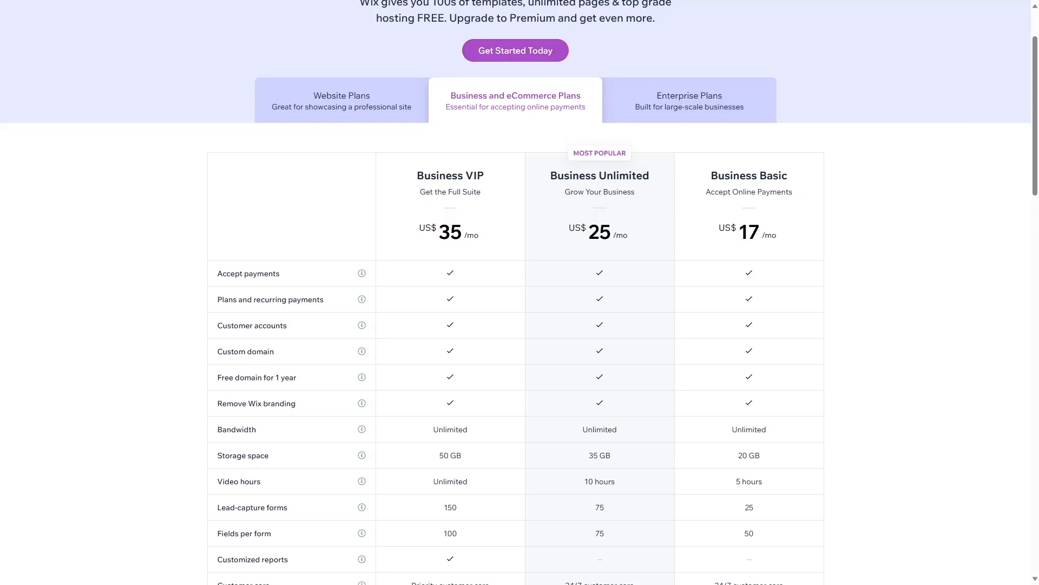
scroll(534, 197, down, 2)
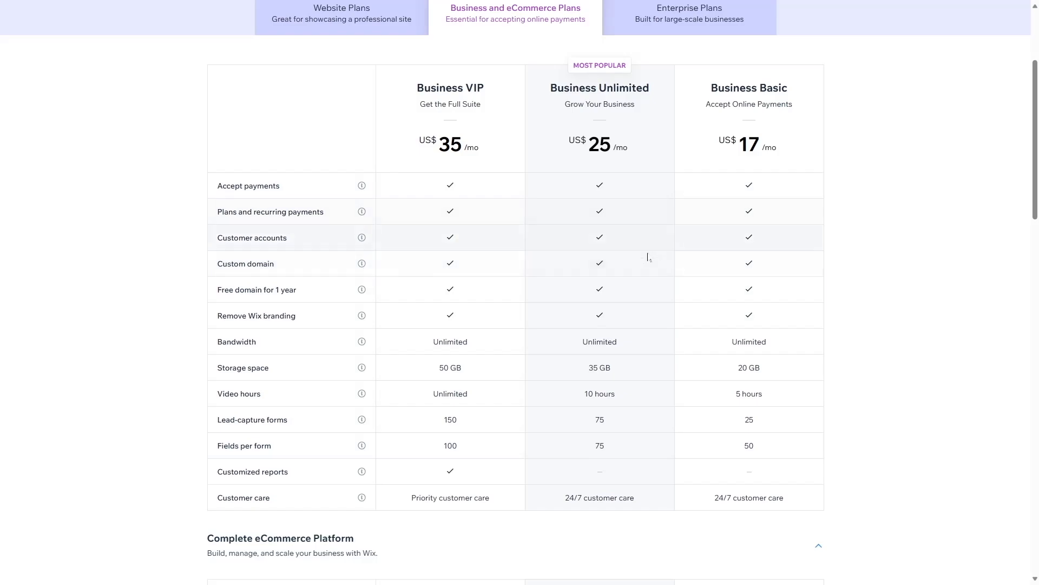
scroll(454, 216, up, 2)
scroll(788, 239, down, 4)
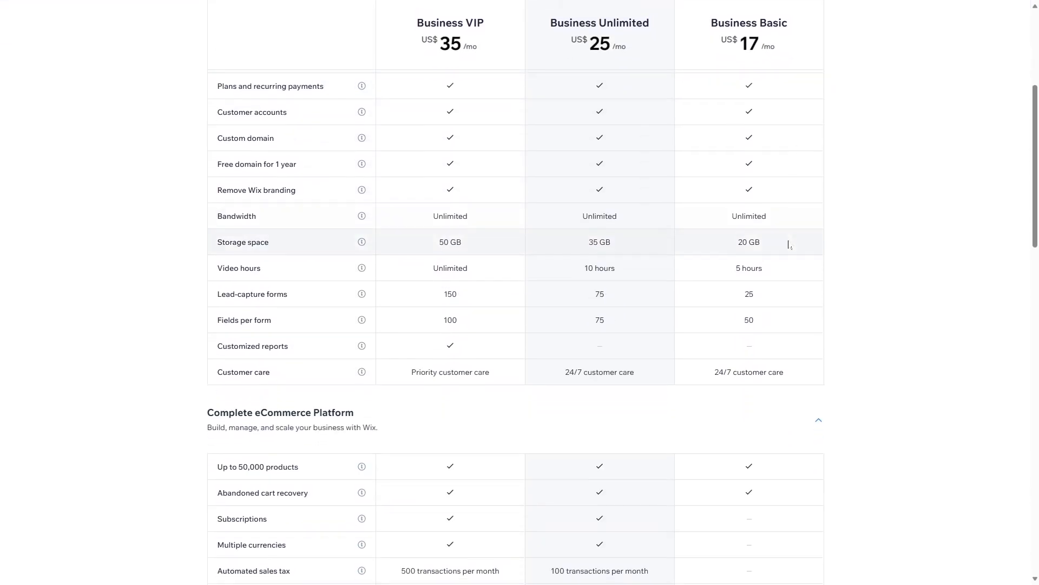
scroll(485, 225, up, 3)
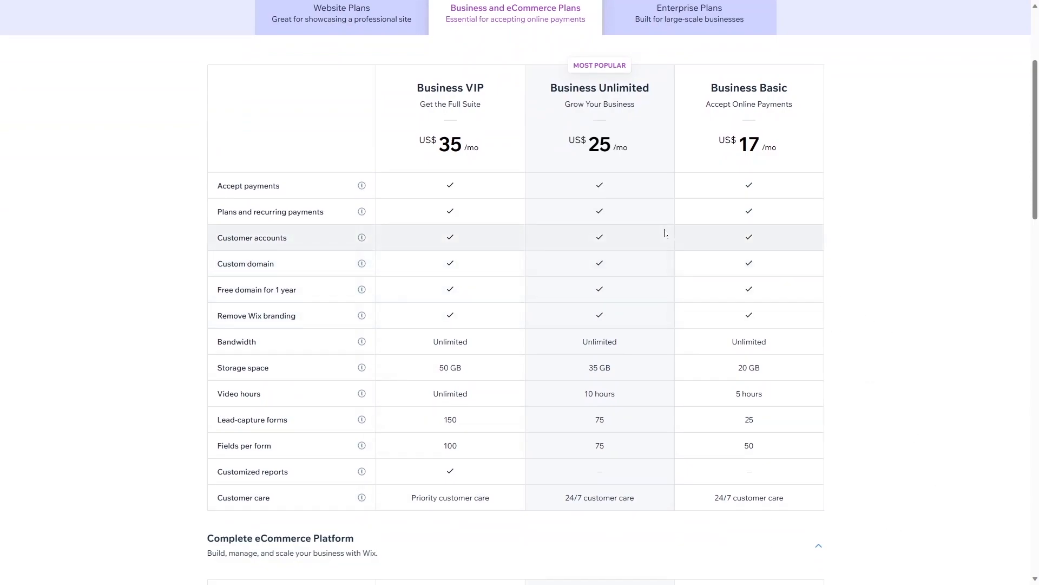
scroll(367, 92, up, 2)
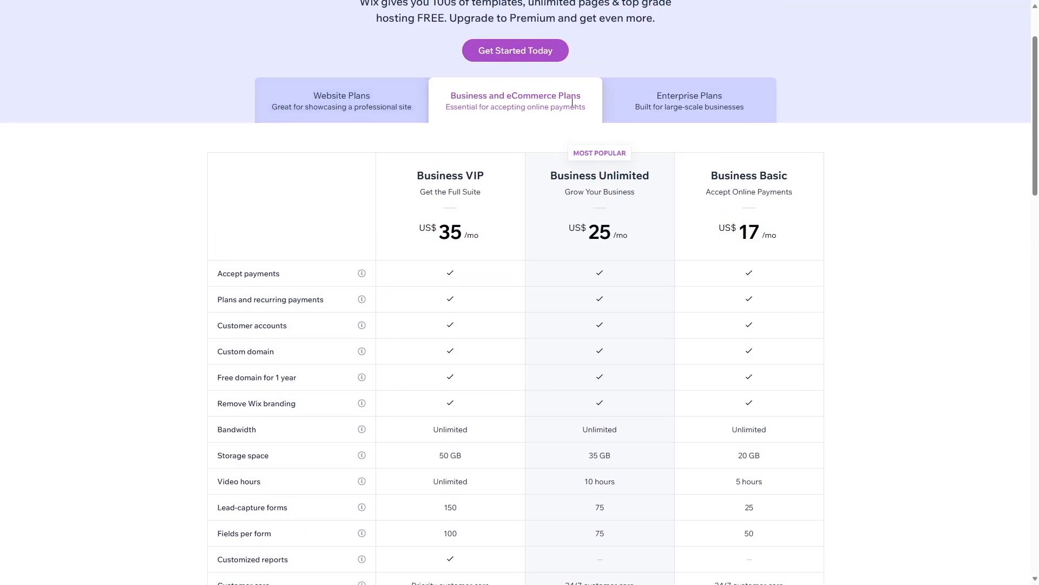
scroll(487, 152, down, 2)
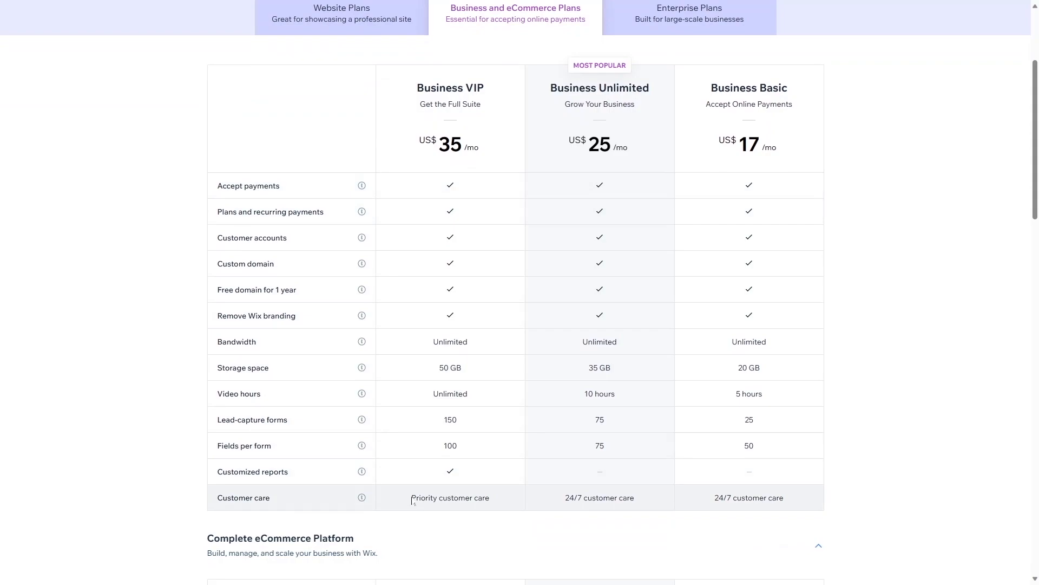
scroll(499, 505, up, 2)
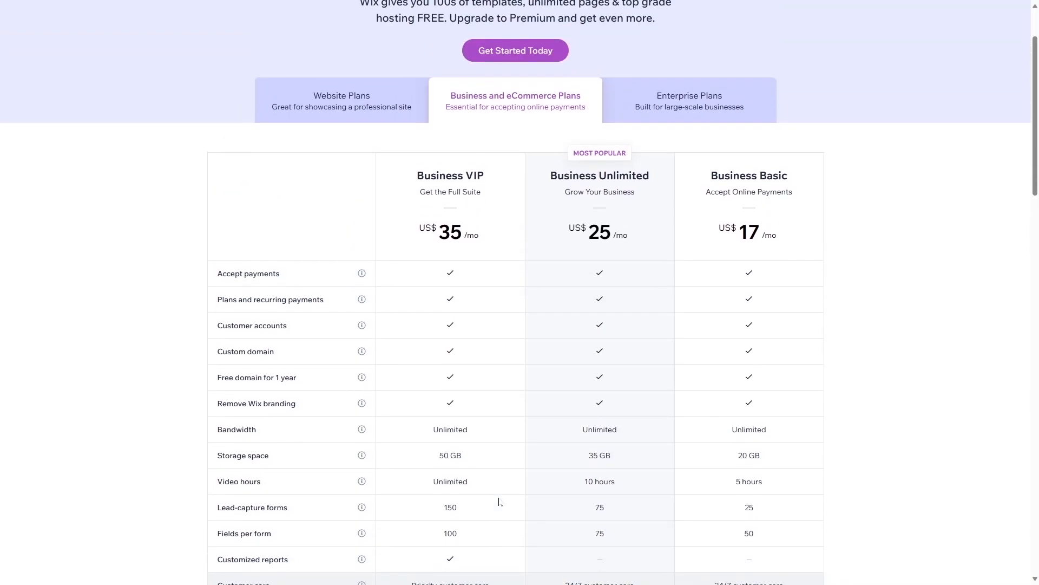
click(726, 107)
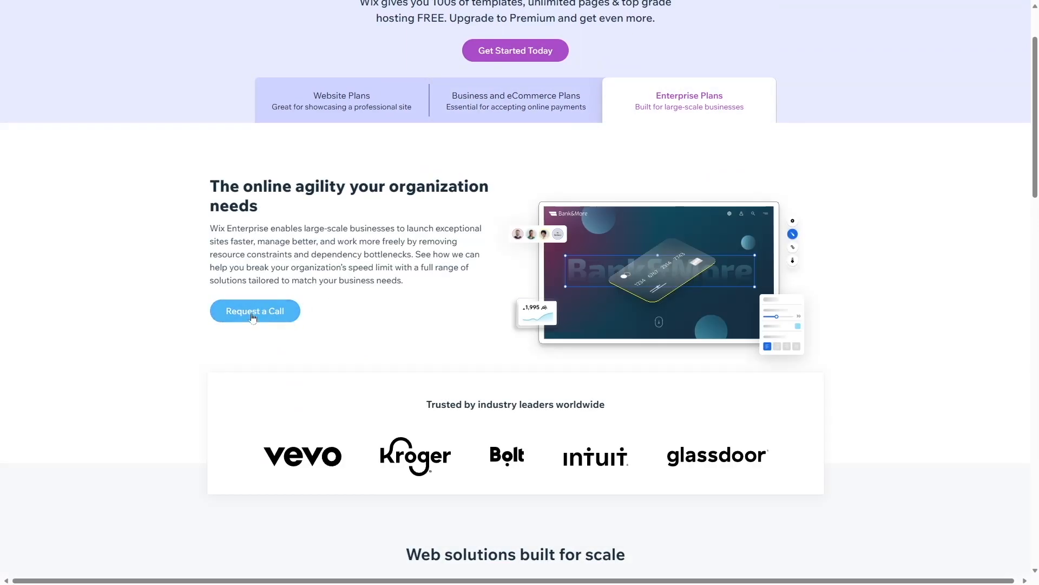